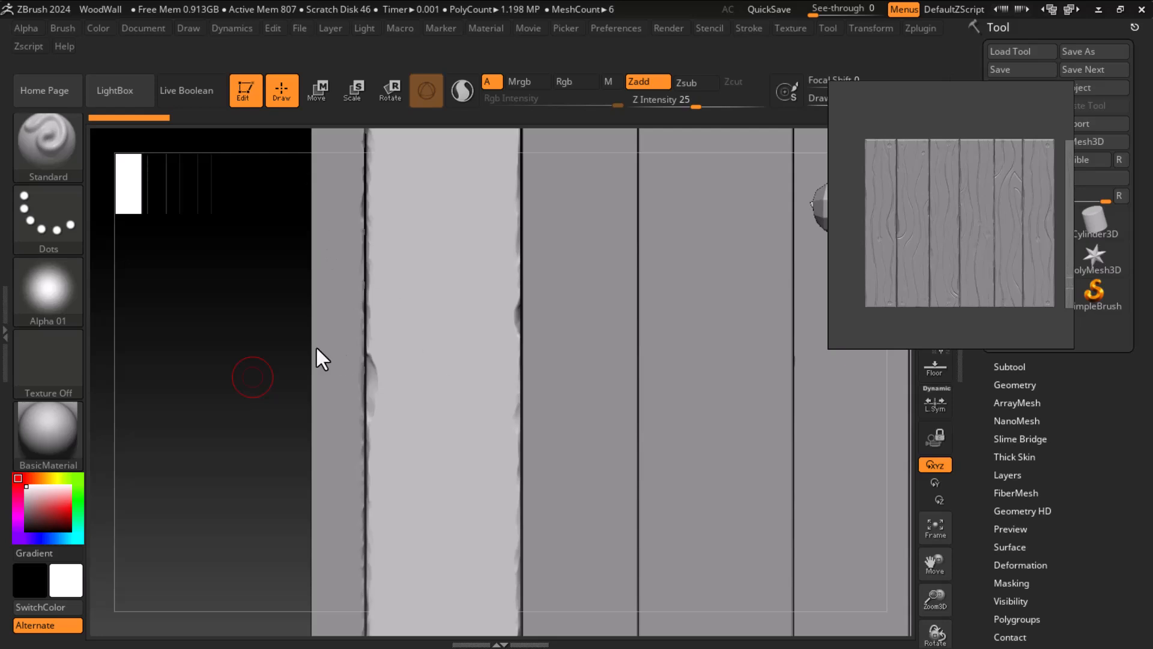
Step: Make the third plank from the left the active subtool
{"action": "key", "text": "space"}
{"action": "left_click_drag", "start_coordinate": [198, 260], "coordinate": [140, 357], "text": "alt"}
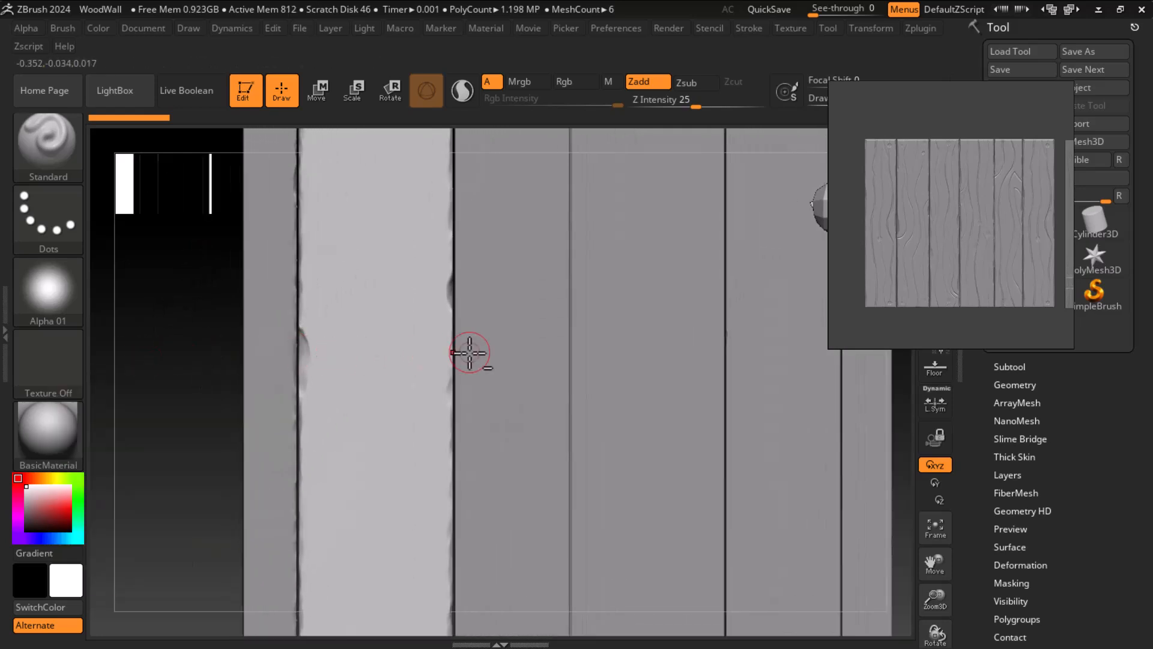
{"action": "left_click", "coordinate": [505, 342], "text": "alt"}
{"action": "mouse_move", "coordinate": [183, 360]}
{"action": "left_mouse_down", "text": "alt"}
{"action": "mouse_move", "coordinate": [188, 327]}
{"action": "mouse_move", "coordinate": [194, 381]}
{"action": "mouse_move", "coordinate": [180, 381]}
{"action": "left_mouse_up", "text": "alt"}
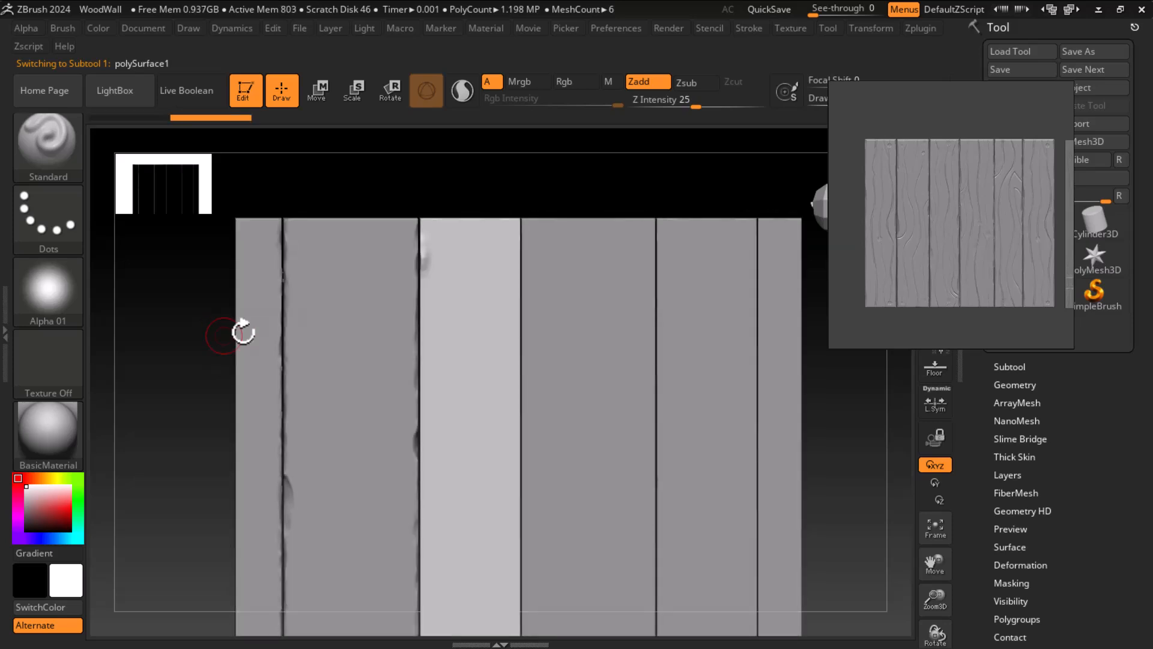
Step: Load the compact_UI_brush_materials interface layout and choose the TrimDynamic brush
{"action": "left_click", "coordinate": [1070, 10]}
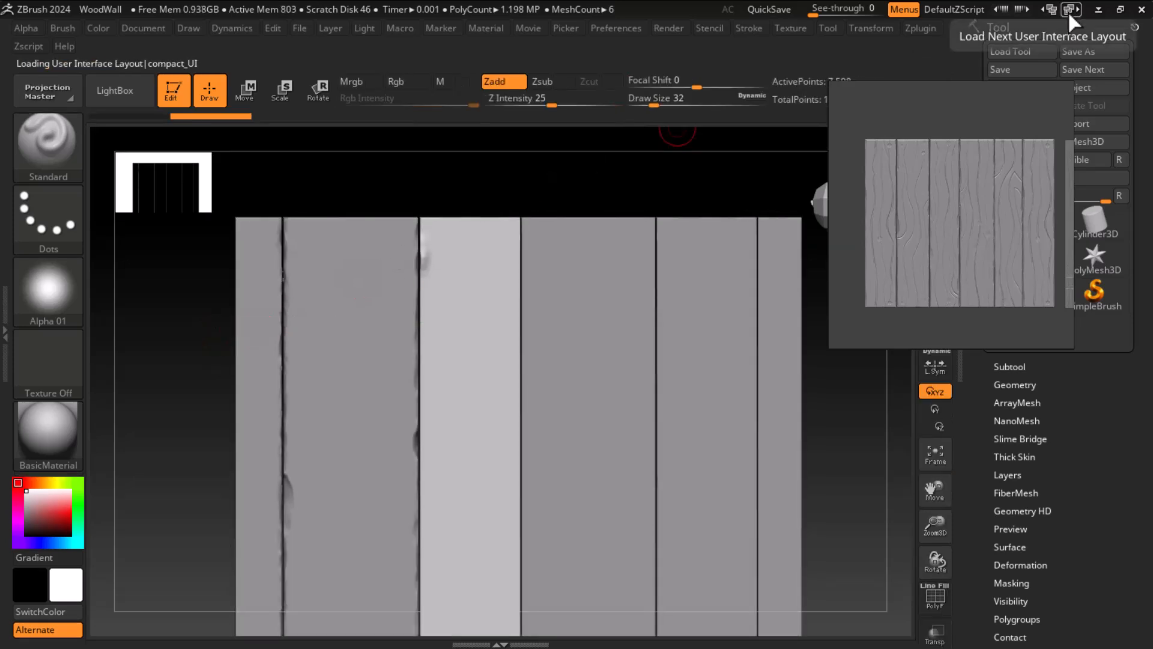
{"action": "left_click", "coordinate": [1069, 11]}
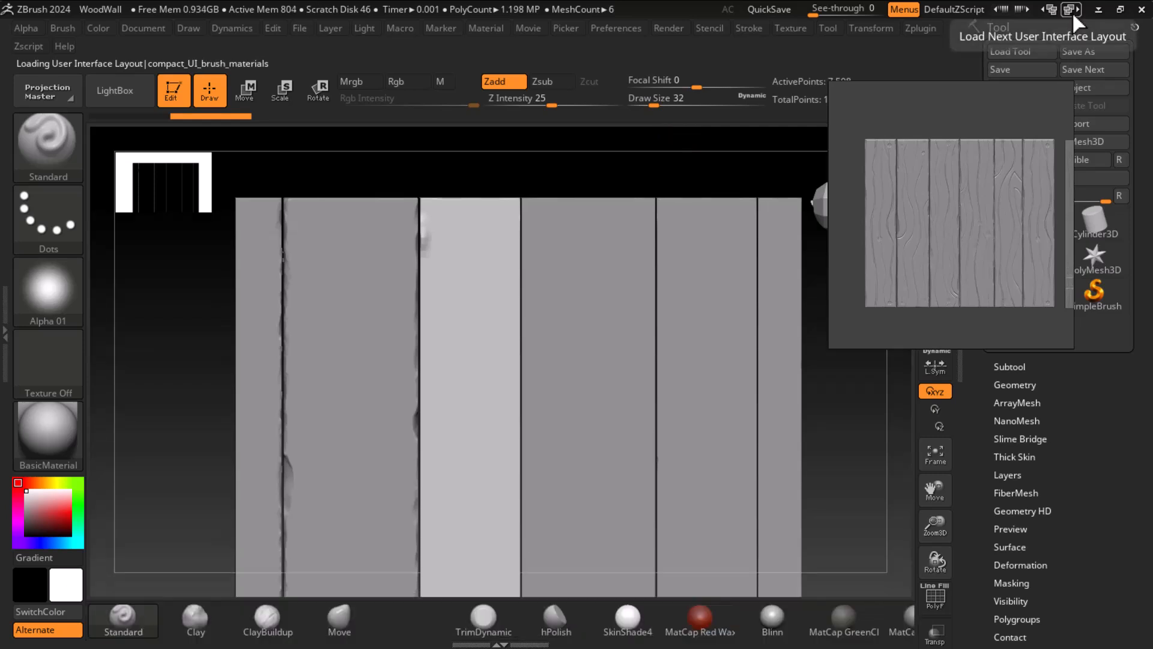
{"action": "left_click", "coordinate": [481, 618]}
Step: Chip the upper part of the third plank's left edge with TrimDynamic at draw size 32
{"action": "left_click_drag", "start_coordinate": [176, 285], "coordinate": [200, 315], "text": "alt"}
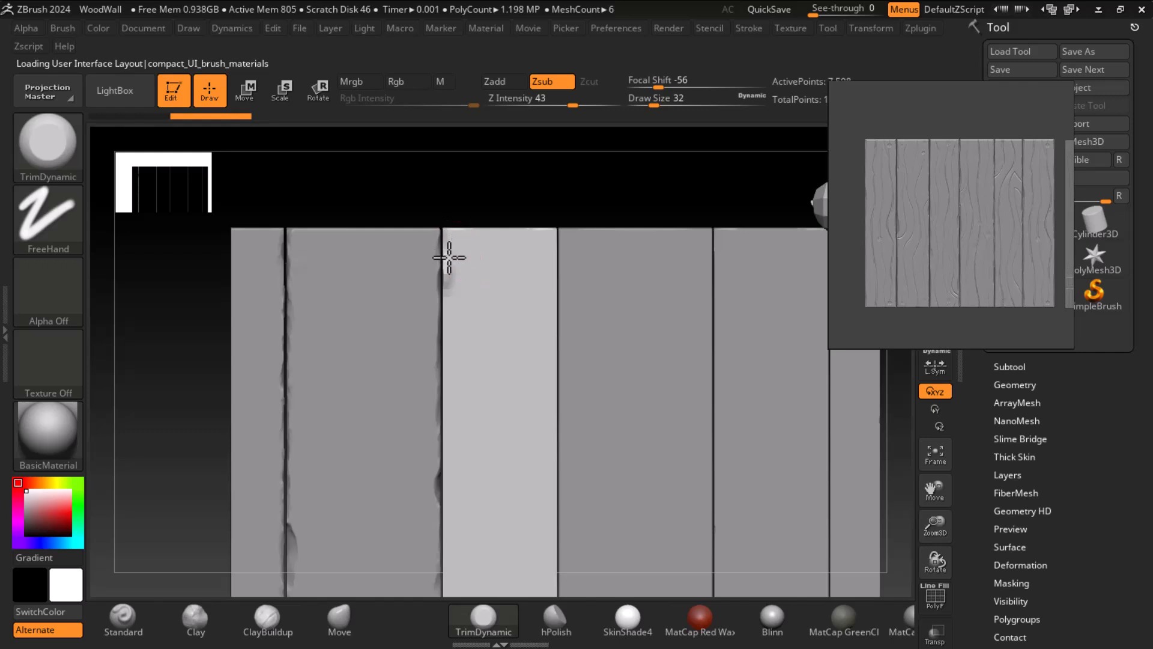
{"action": "left_click_drag", "start_coordinate": [445, 297], "coordinate": [445, 313]}
{"action": "left_click_drag", "start_coordinate": [190, 373], "coordinate": [220, 267], "text": "alt"}
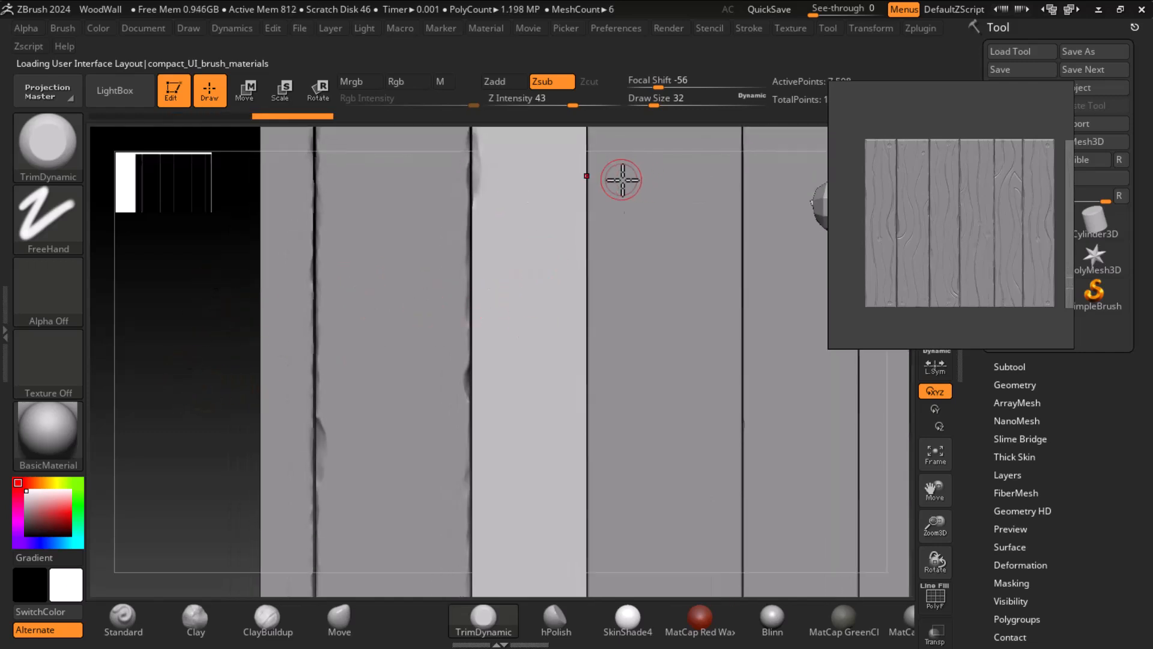
Step: Reduce the TrimDynamic draw size to 12 and wear down the third plank's edges near its upper end, following the reference image
{"action": "scroll", "coordinate": [955, 200], "scroll_direction": "up", "scroll_amount": 5}
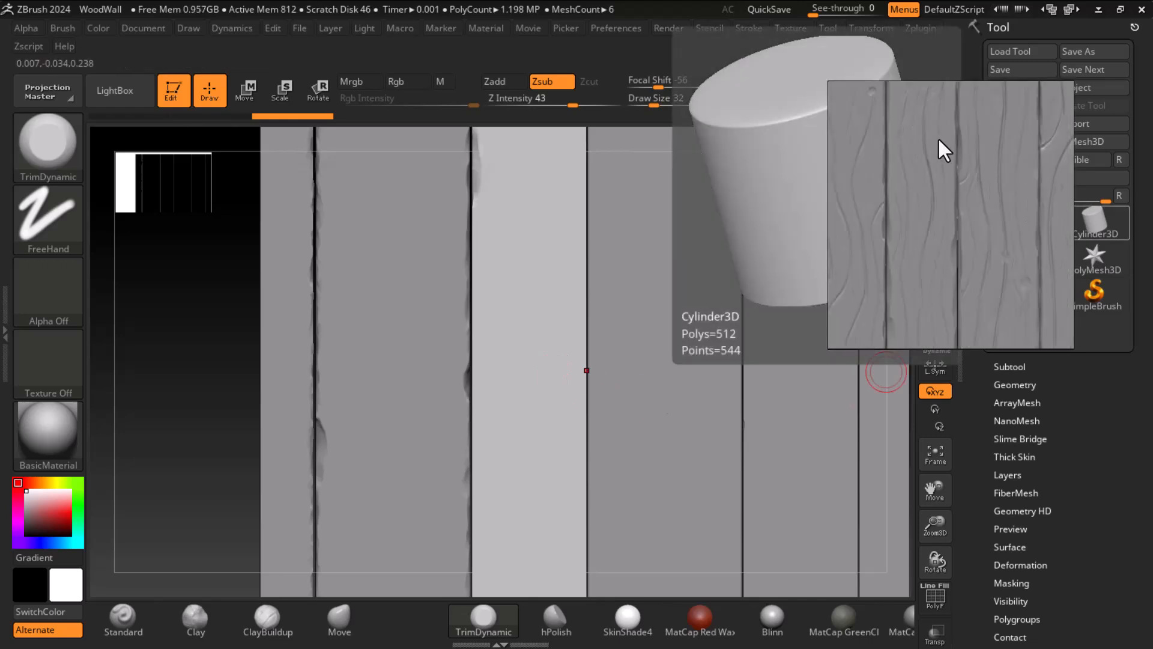
{"action": "middle_click_drag", "start_coordinate": [939, 139], "coordinate": [988, 251]}
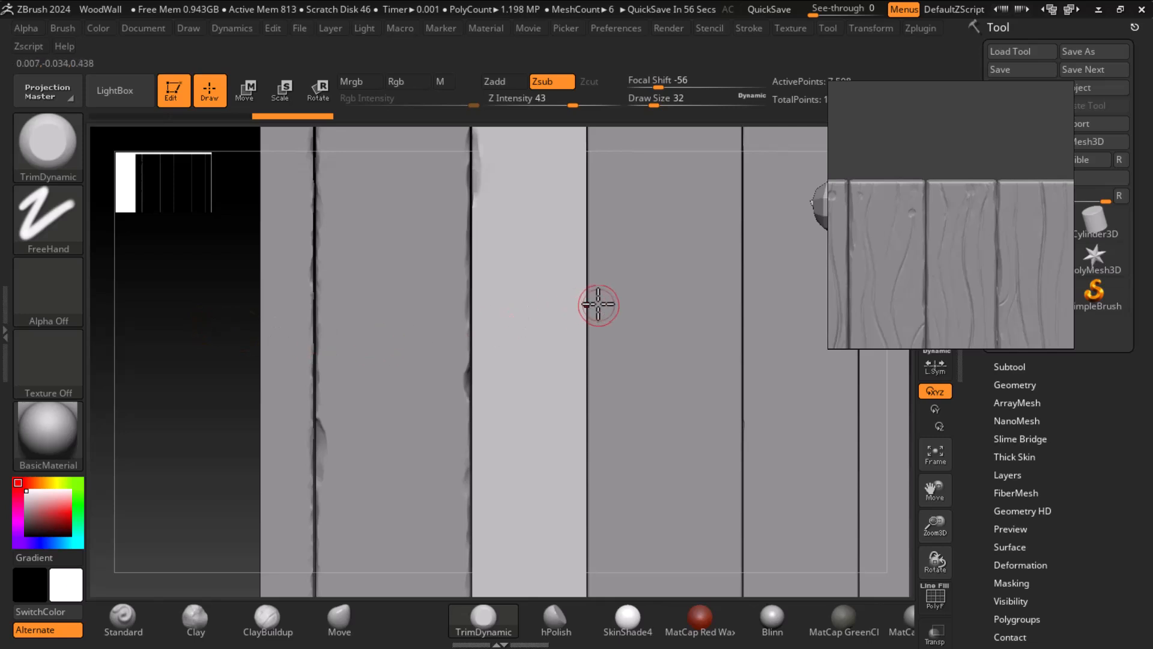
{"action": "key", "text": "bracketright"}
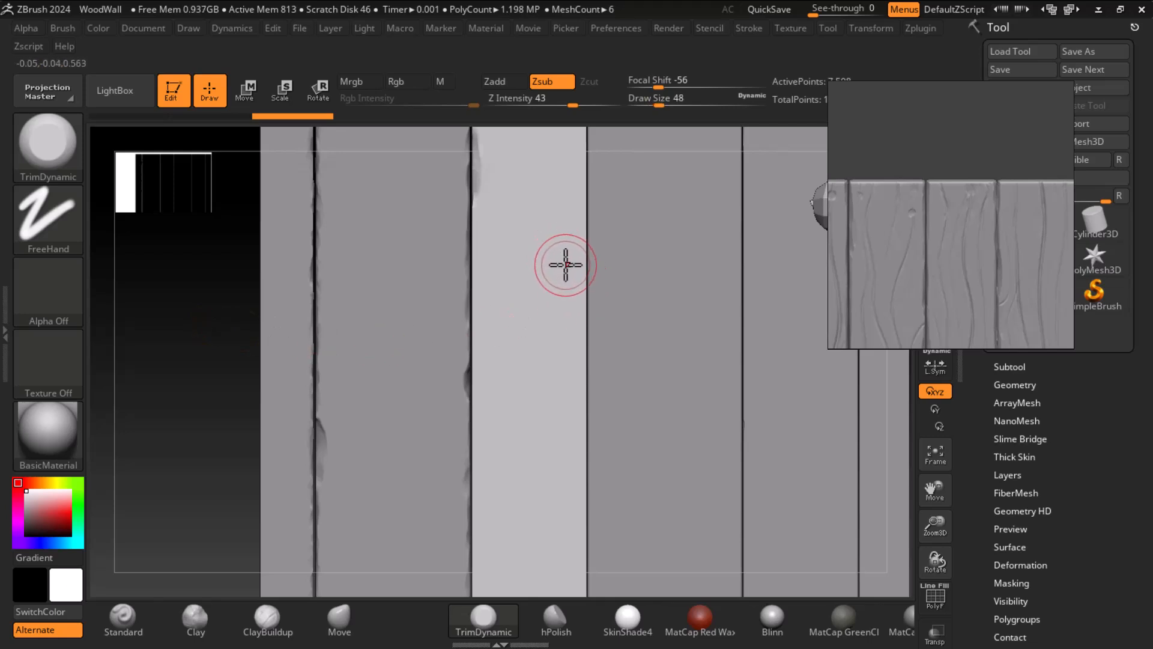
{"action": "key", "text": "bracketleft"}
{"action": "key", "text": "bracketleft"}
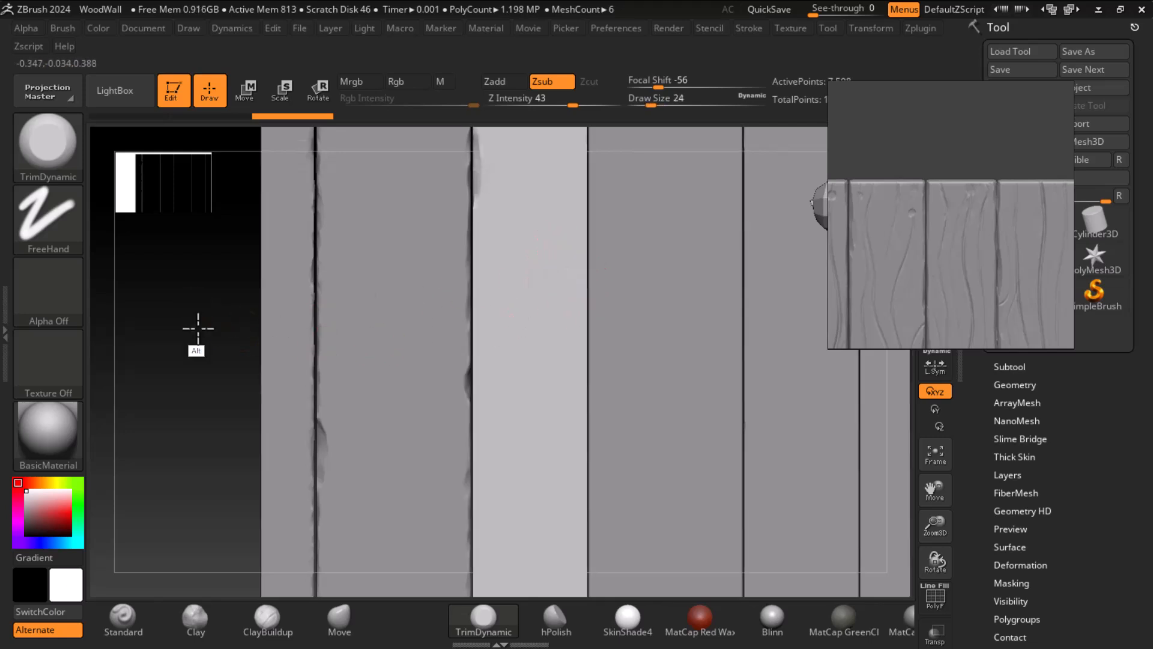
{"action": "left_click_drag", "start_coordinate": [196, 304], "coordinate": [201, 412], "text": "alt"}
{"action": "key", "text": "bracketleft"}
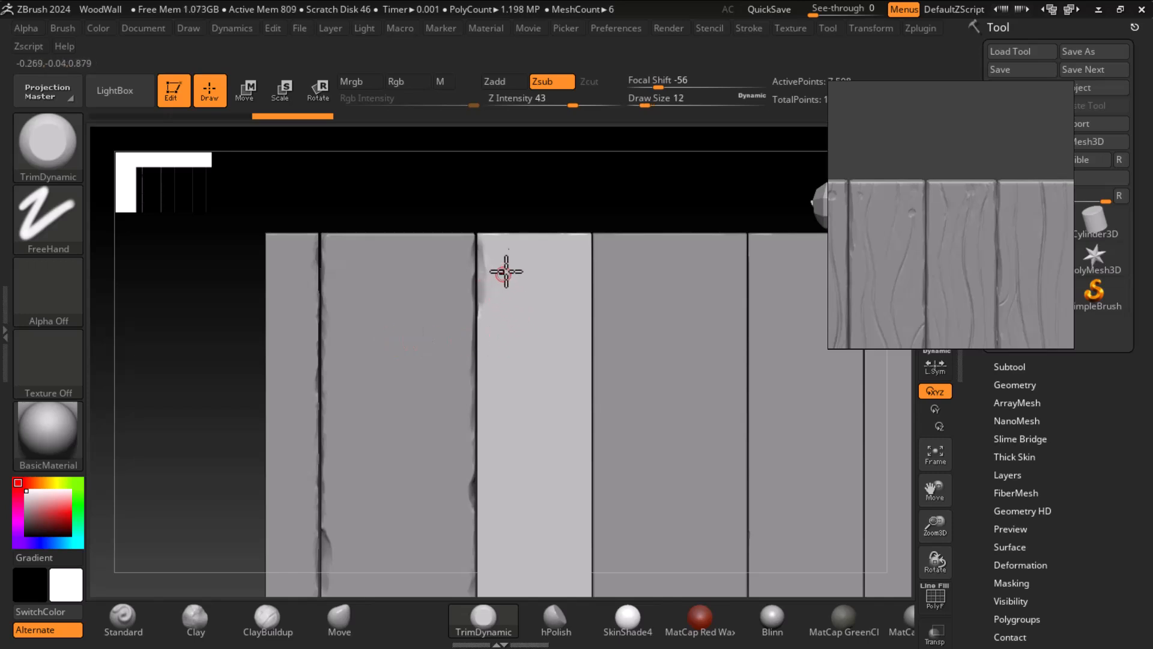
{"action": "mouse_move", "coordinate": [515, 201]}
{"action": "left_mouse_down"}
{"action": "mouse_move", "coordinate": [520, 227]}
{"action": "mouse_move", "coordinate": [518, 206]}
{"action": "mouse_move", "coordinate": [541, 206]}
{"action": "mouse_move", "coordinate": [545, 257]}
{"action": "left_mouse_up"}
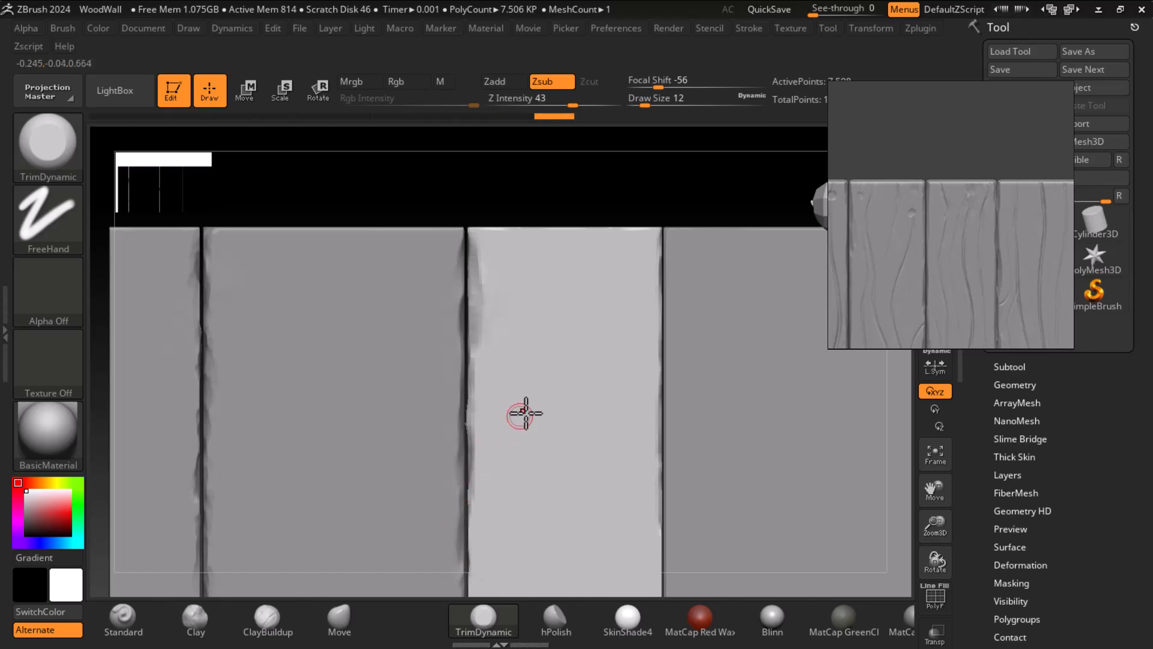
Step: Subdivide the third plank twice and continue chipping its left edge below the upper end
{"action": "key", "text": "ctrl"}
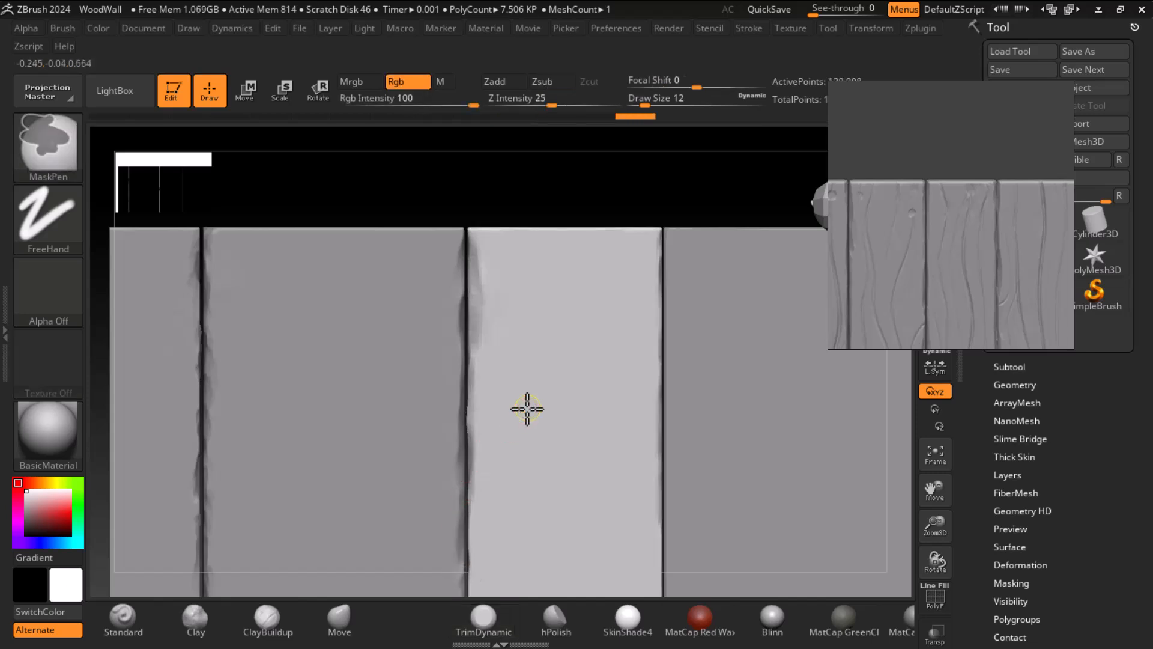
{"action": "left_click_drag", "start_coordinate": [432, 206], "coordinate": [429, 108]}
{"action": "mouse_move", "coordinate": [142, 408]}
{"action": "left_mouse_down", "text": "shift"}
{"action": "mouse_move", "coordinate": [157, 404]}
{"action": "mouse_move", "coordinate": [188, 305]}
{"action": "left_mouse_up", "text": "shift"}
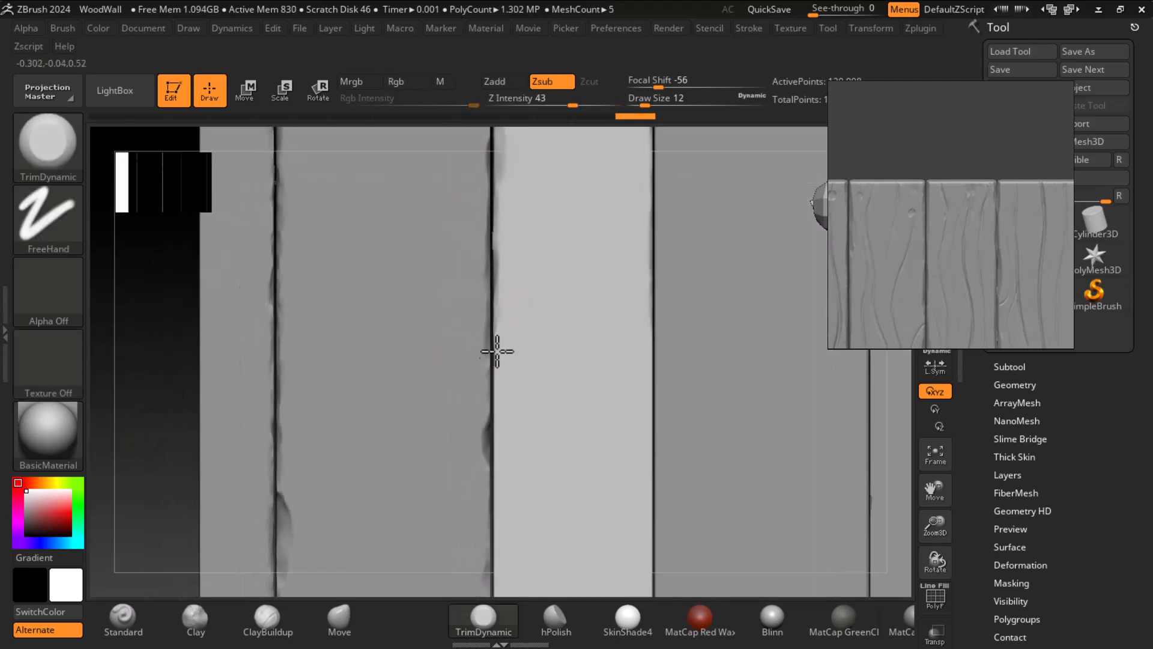
{"action": "left_click_drag", "start_coordinate": [493, 347], "coordinate": [496, 341]}
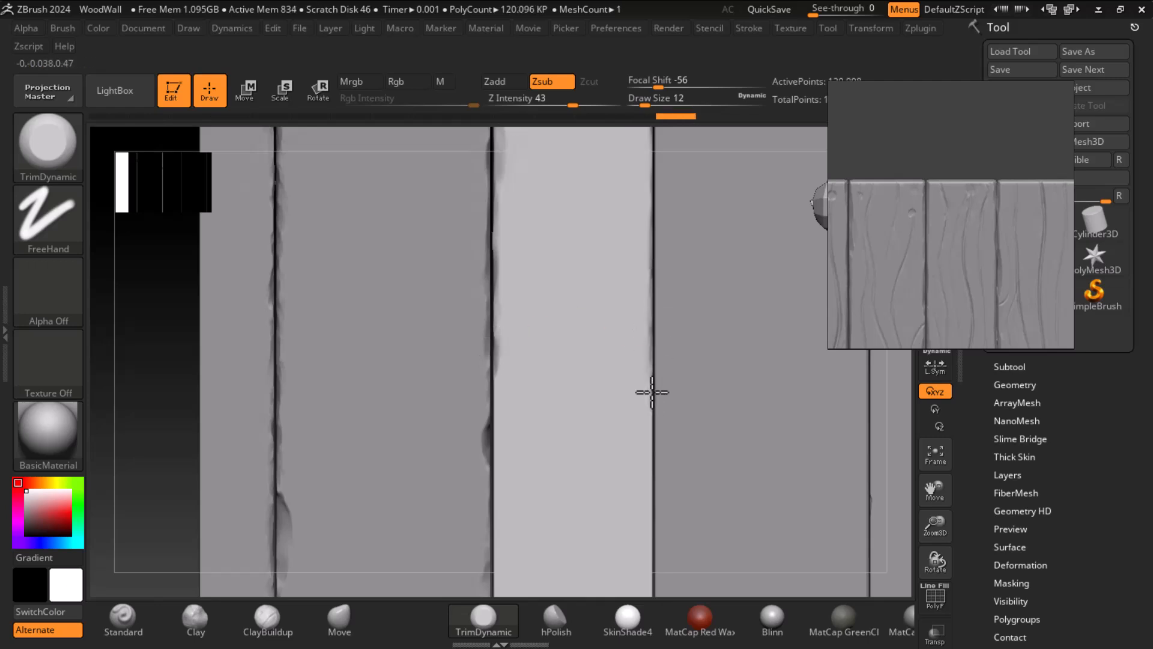
Step: Trim irregular wear along the middle stretch of the third plank's right edge with TrimDynamic
{"action": "left_click_drag", "start_coordinate": [654, 326], "coordinate": [652, 454]}
{"action": "left_click_drag", "start_coordinate": [186, 469], "coordinate": [224, 310], "text": "alt"}
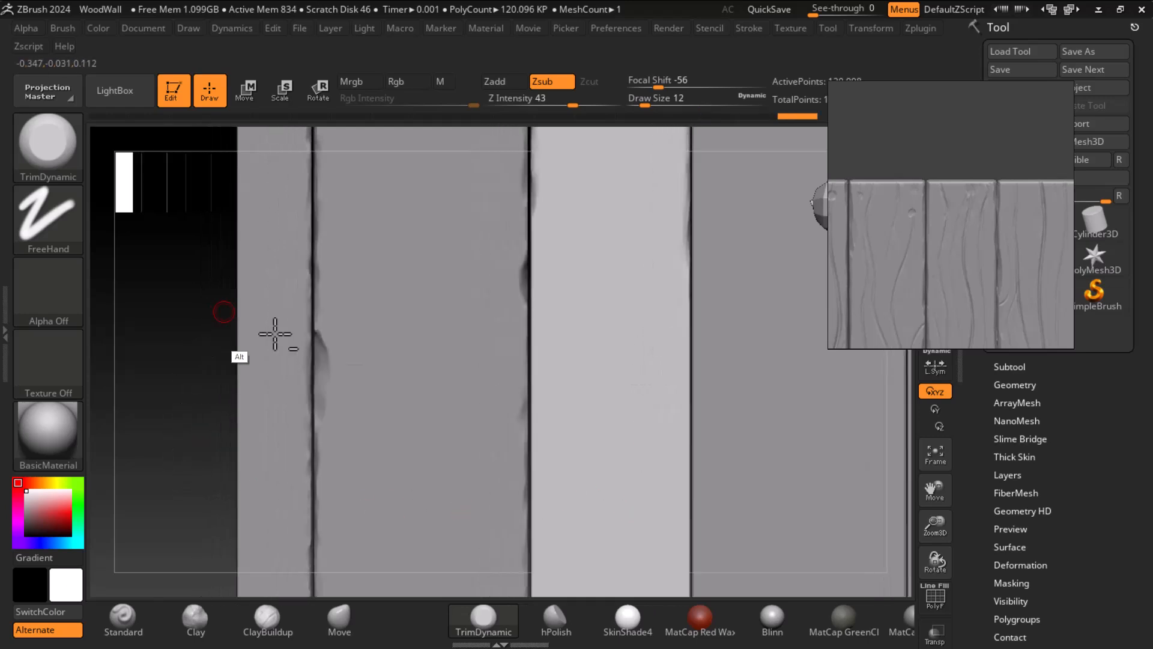
{"action": "left_click_drag", "start_coordinate": [685, 382], "coordinate": [689, 414]}
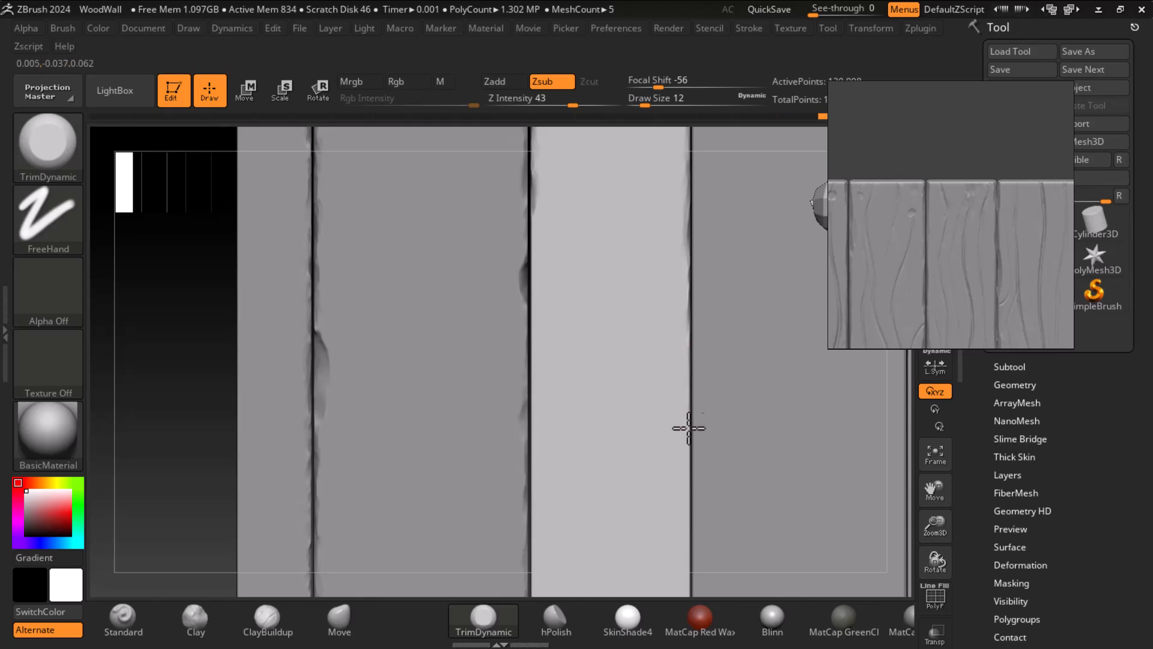
{"action": "left_click_drag", "start_coordinate": [693, 338], "coordinate": [686, 373]}
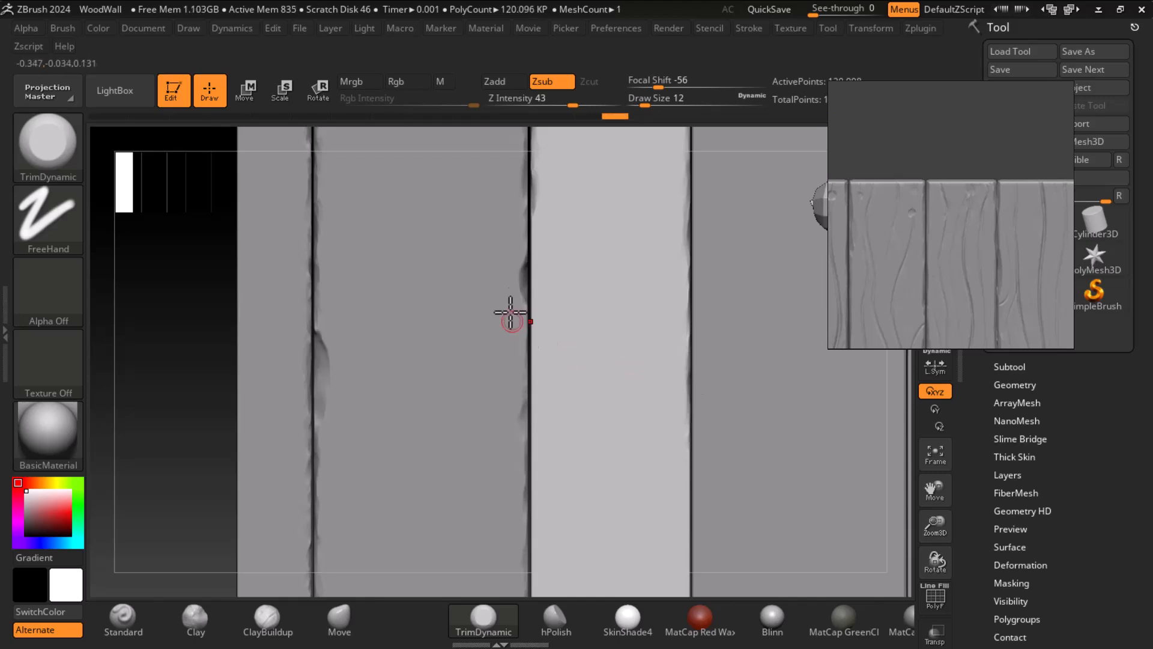
Step: Carve uneven chips into the middle of the third plank's left edge, beside the neighbouring plank's notch
{"action": "left_click_drag", "start_coordinate": [532, 389], "coordinate": [528, 273]}
{"action": "left_click_drag", "start_coordinate": [198, 343], "coordinate": [223, 362]}
{"action": "left_click_drag", "start_coordinate": [528, 265], "coordinate": [551, 268]}
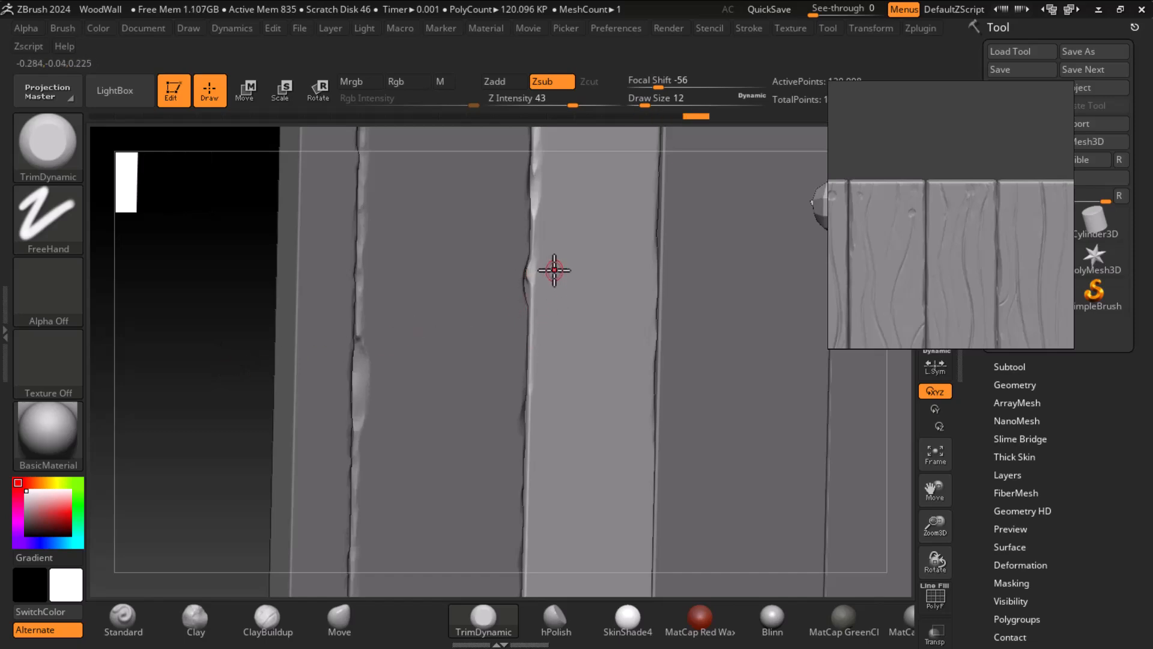
Step: Smooth the chipped spot on the third plank's left edge and subdivide the plank once more, checking its density with the polygon wireframe
{"action": "key", "text": "shift+f"}
{"action": "left_click_drag", "start_coordinate": [231, 331], "coordinate": [239, 366], "text": "shift"}
{"action": "key", "text": "shift"}
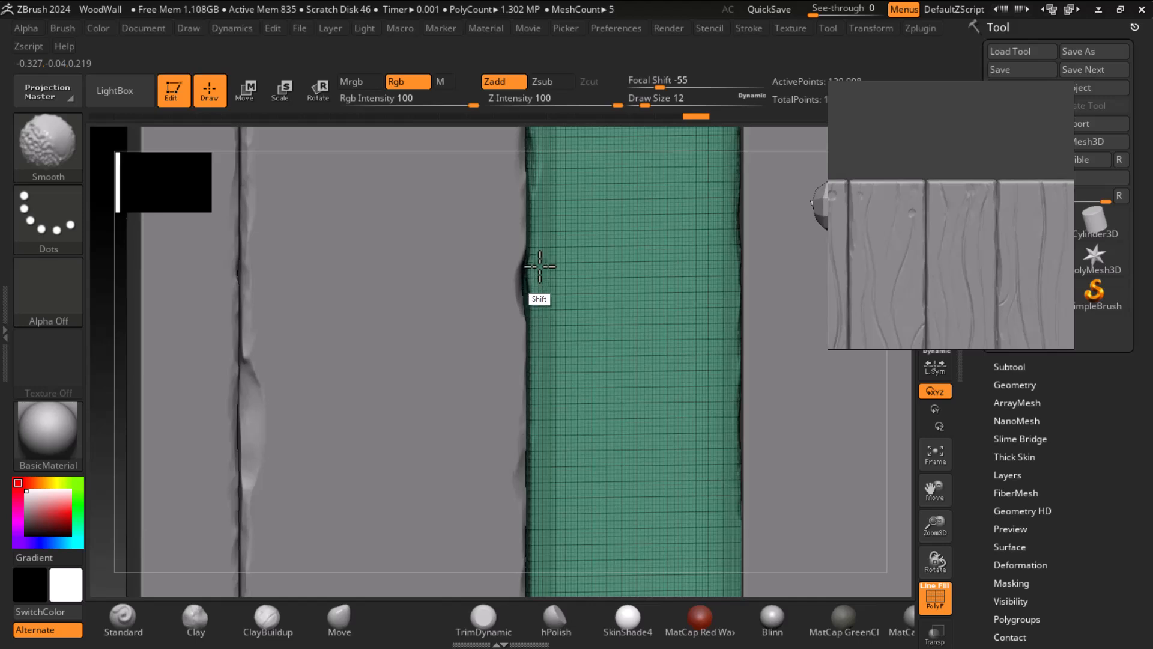
{"action": "left_click_drag", "start_coordinate": [535, 276], "coordinate": [541, 275], "text": "shift"}
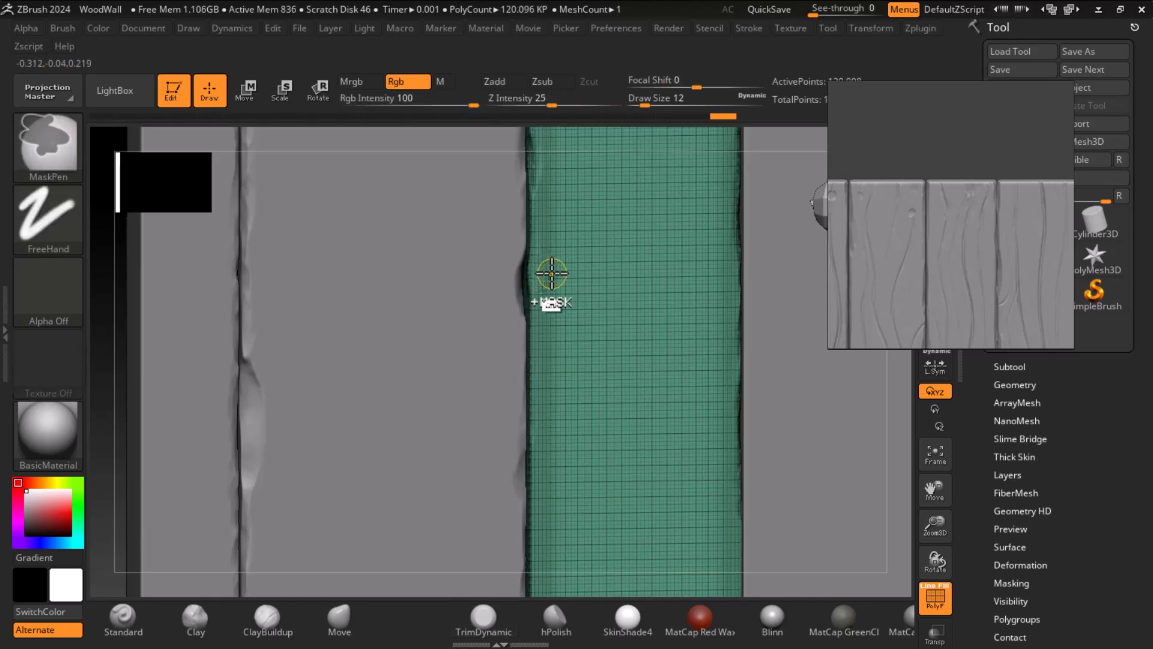
{"action": "key", "text": "ctrl+d"}
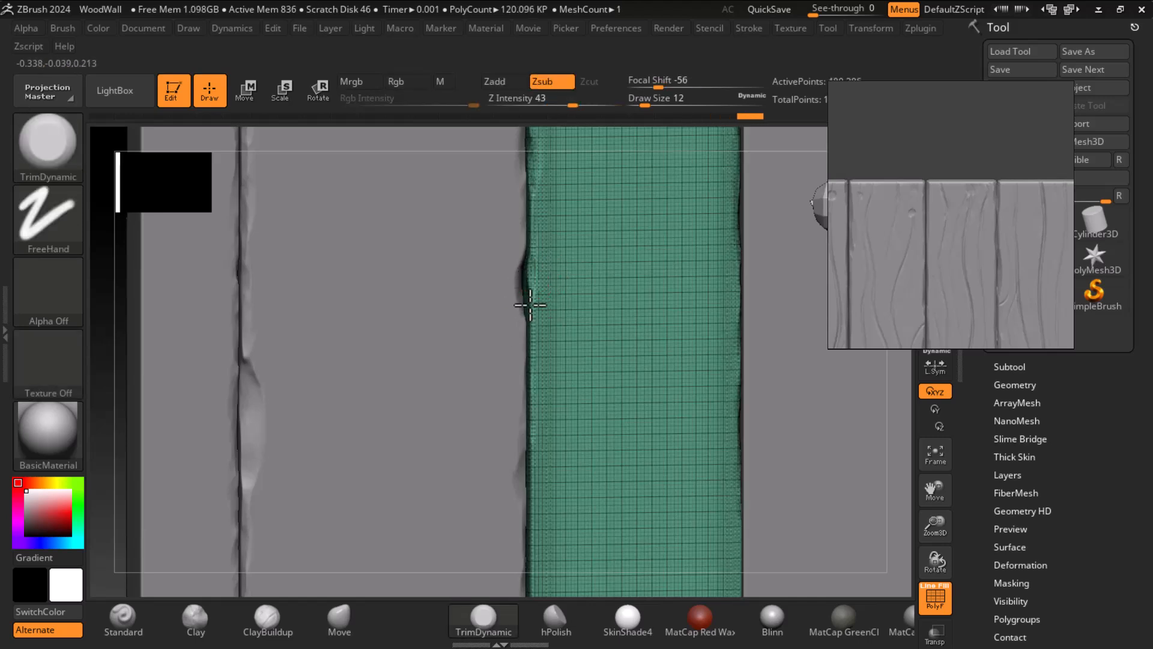
{"action": "key", "text": "shift"}
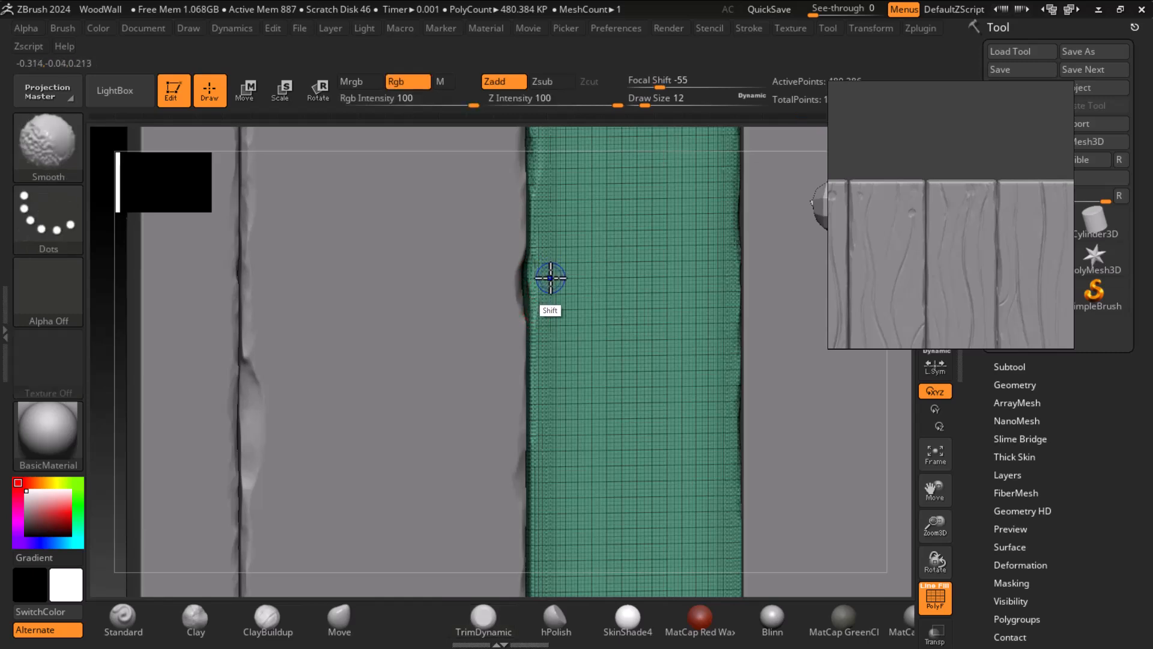
{"action": "key", "text": "shift+f"}
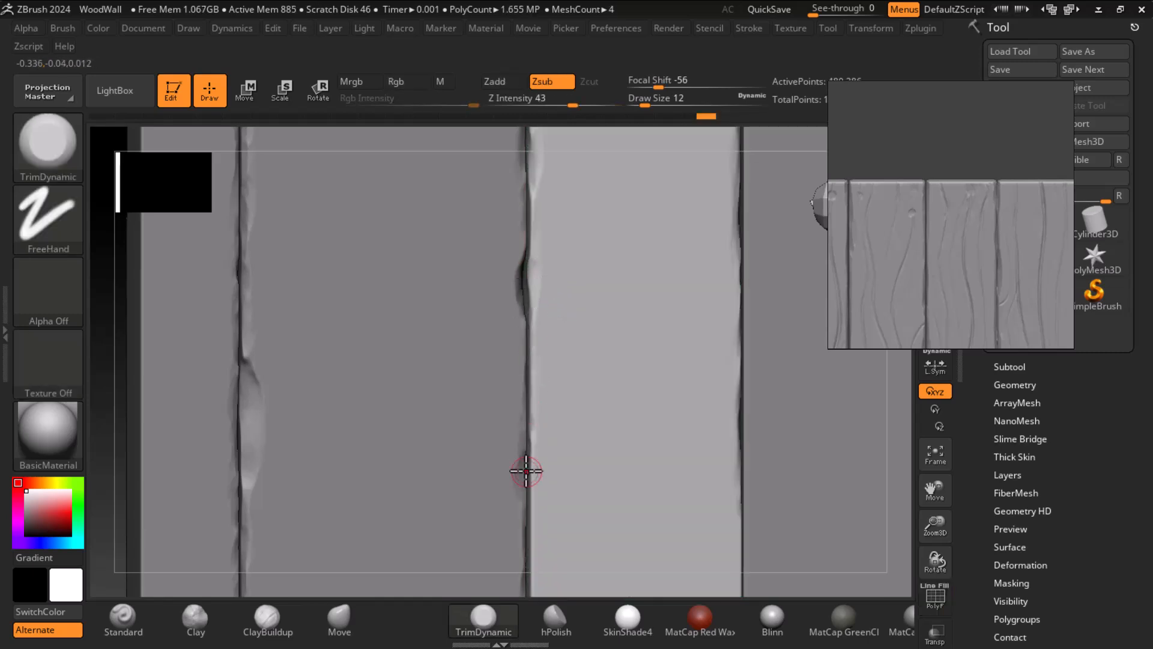
Step: Chip the lower part of the third plank's left edge with TrimDynamic at draw size 20, following the reference image
{"action": "key", "text": "f"}
{"action": "left_click_drag", "start_coordinate": [827, 449], "coordinate": [636, 486]}
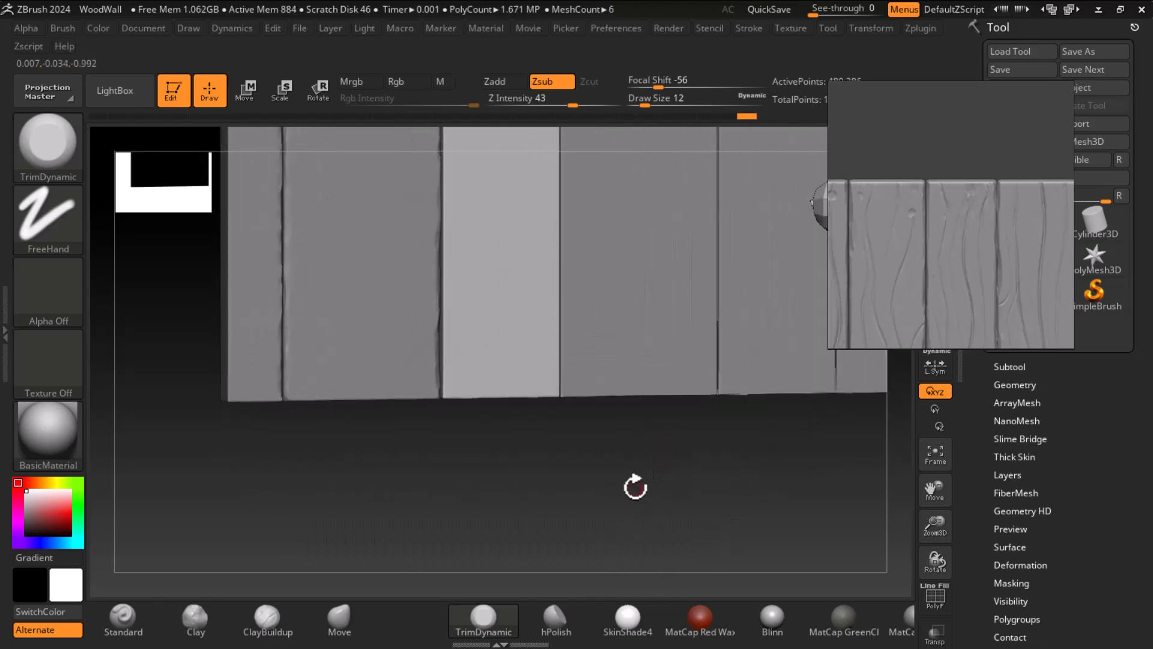
{"action": "scroll", "coordinate": [971, 264], "scroll_direction": "down", "scroll_amount": 5}
{"action": "scroll", "coordinate": [964, 275], "scroll_direction": "up", "scroll_amount": 6}
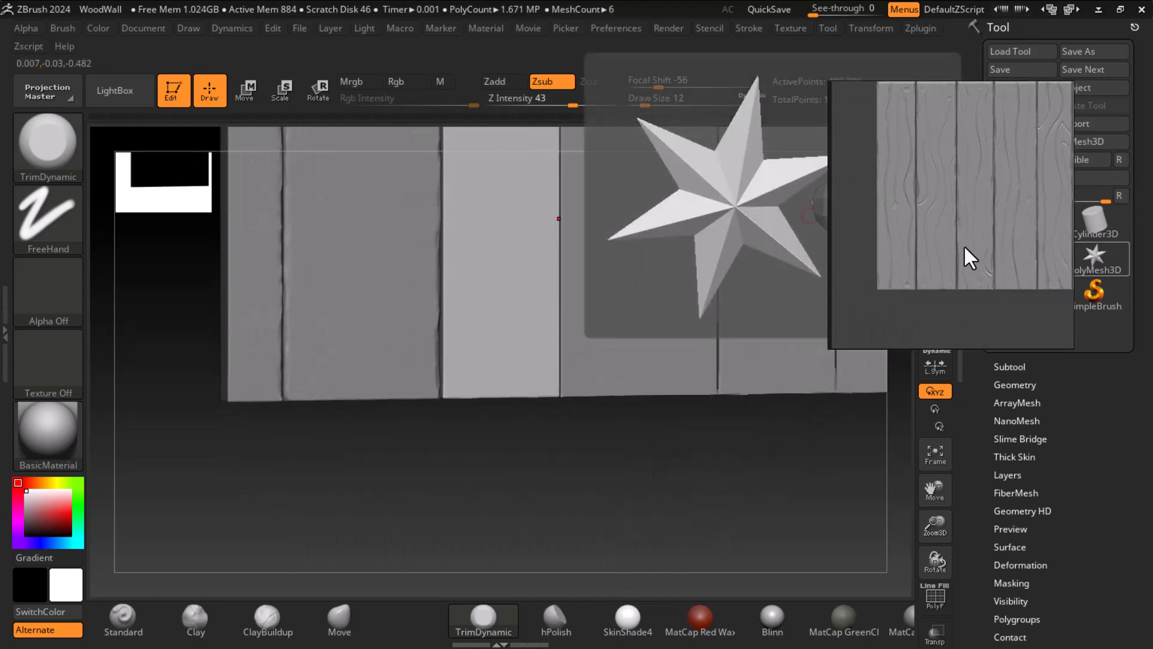
{"action": "left_click_drag", "start_coordinate": [962, 272], "coordinate": [981, 277]}
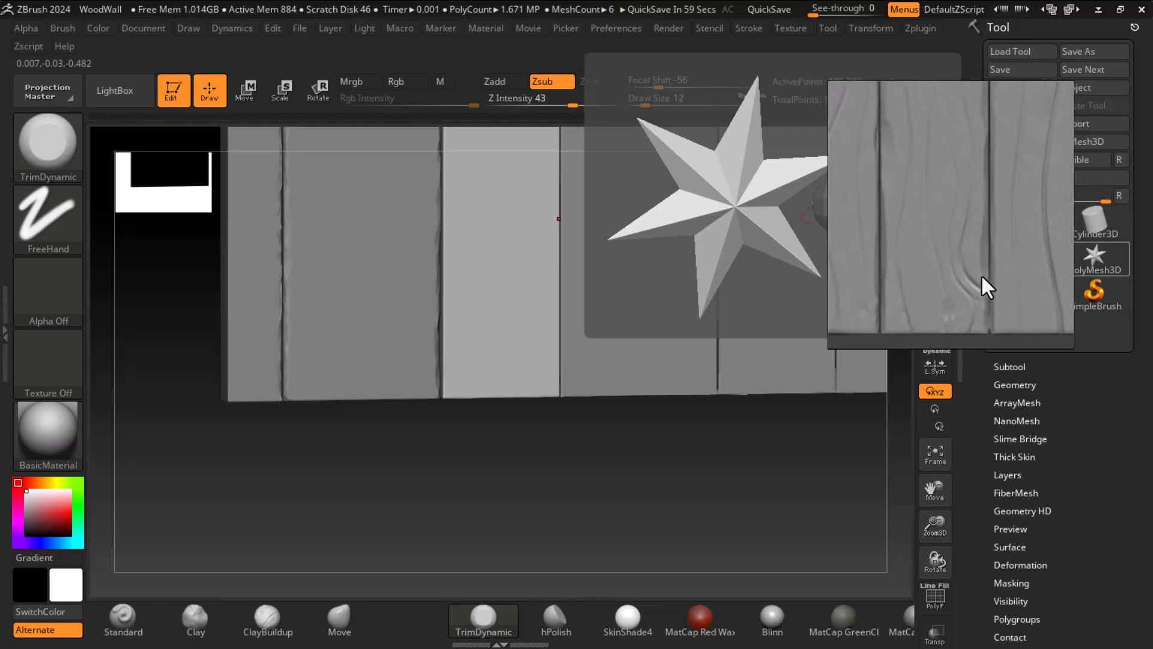
{"action": "left_click_drag", "start_coordinate": [398, 456], "coordinate": [602, 463]}
{"action": "left_click_drag", "start_coordinate": [442, 267], "coordinate": [492, 432]}
{"action": "key", "text": "bracketright"}
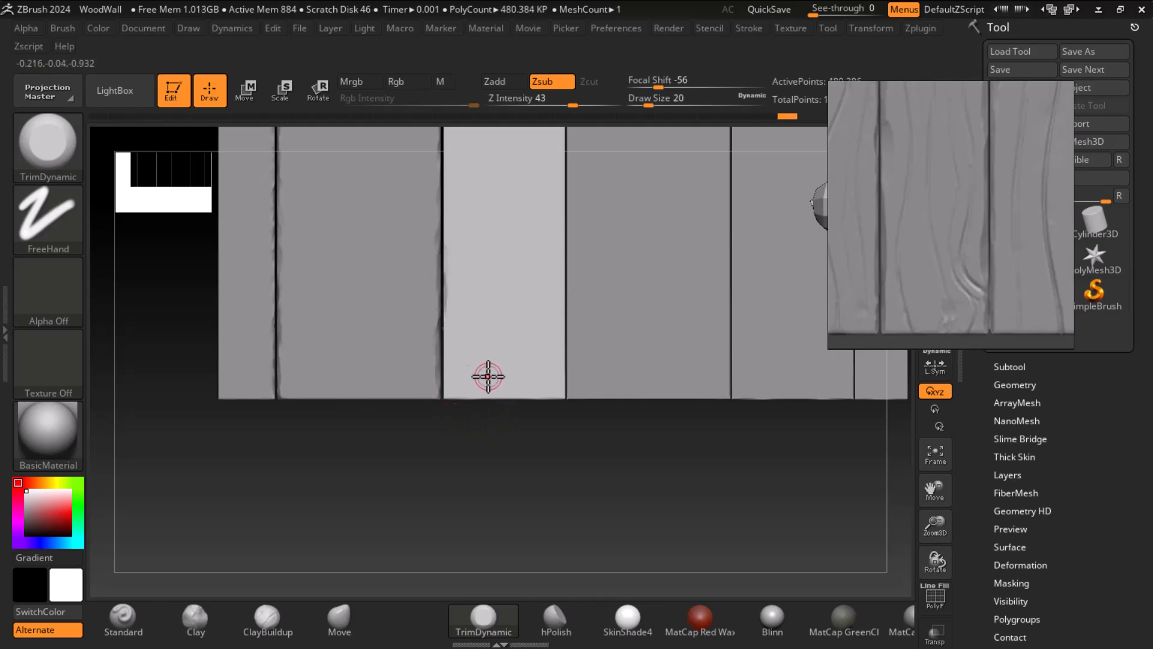
{"action": "mouse_move", "coordinate": [442, 359]}
{"action": "left_mouse_down"}
{"action": "mouse_move", "coordinate": [445, 339]}
{"action": "mouse_move", "coordinate": [445, 383]}
{"action": "mouse_move", "coordinate": [448, 373]}
{"action": "left_mouse_up"}
Step: Wear down the lower part of the third plank's right edge and add chips around the middle of its left edge
{"action": "left_click_drag", "start_coordinate": [565, 375], "coordinate": [571, 260]}
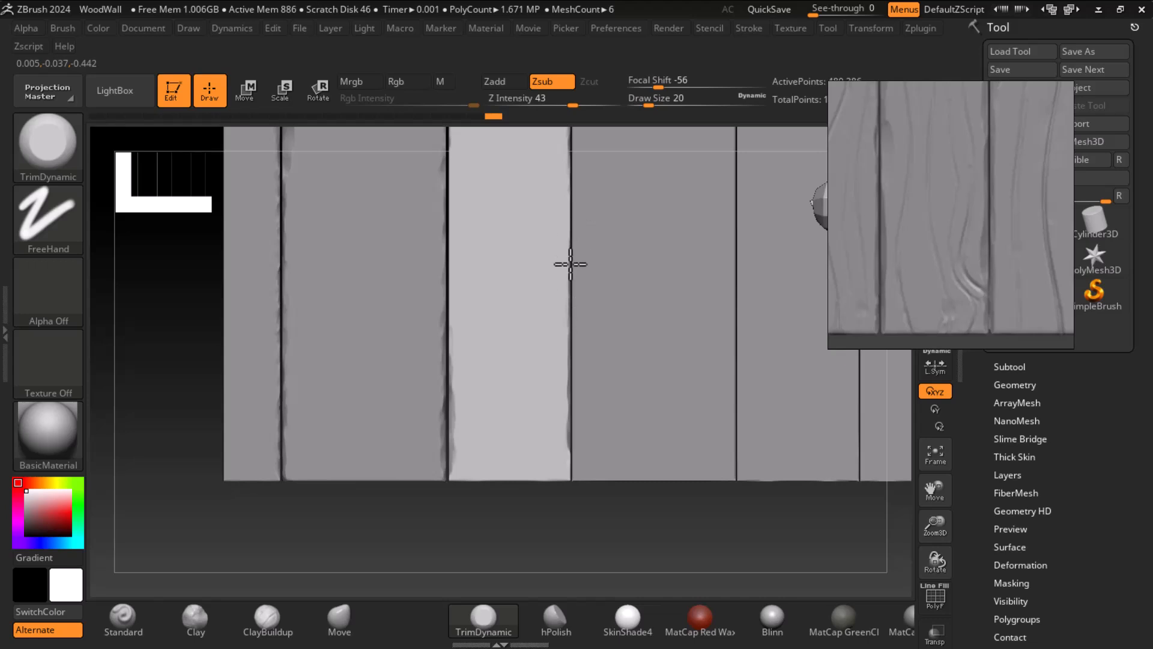
{"action": "left_click_drag", "start_coordinate": [570, 264], "coordinate": [569, 181]}
{"action": "left_click_drag", "start_coordinate": [439, 277], "coordinate": [441, 334]}
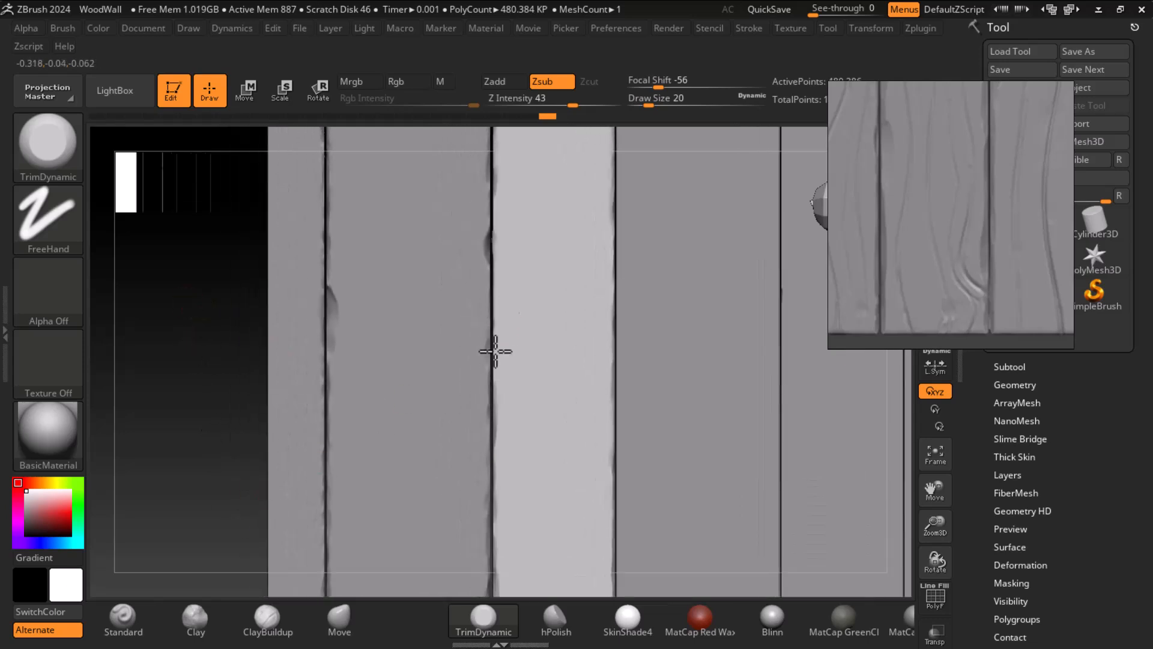
{"action": "left_click_drag", "start_coordinate": [491, 216], "coordinate": [496, 240]}
Step: Trim uneven wear along the third plank's right edge from the middle up to its upper end
{"action": "left_click_drag", "start_coordinate": [186, 364], "coordinate": [194, 409], "text": "alt"}
{"action": "left_click_drag", "start_coordinate": [619, 385], "coordinate": [619, 449]}
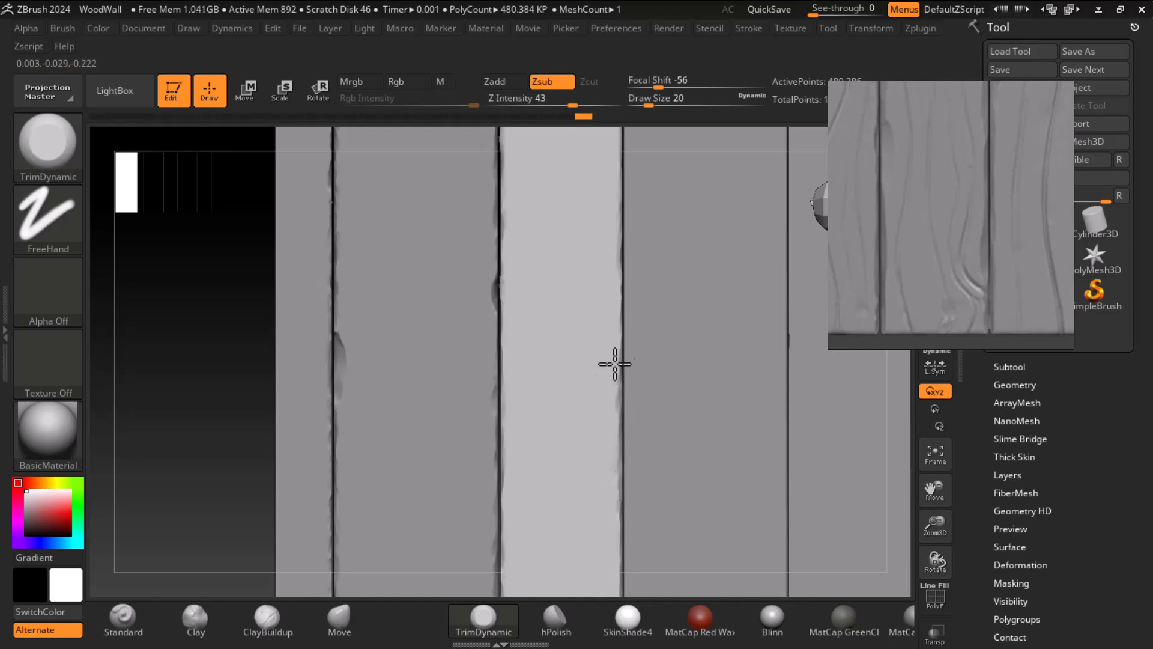
{"action": "left_click_drag", "start_coordinate": [626, 354], "coordinate": [631, 204]}
{"action": "left_click_drag", "start_coordinate": [193, 275], "coordinate": [204, 400], "text": "alt"}
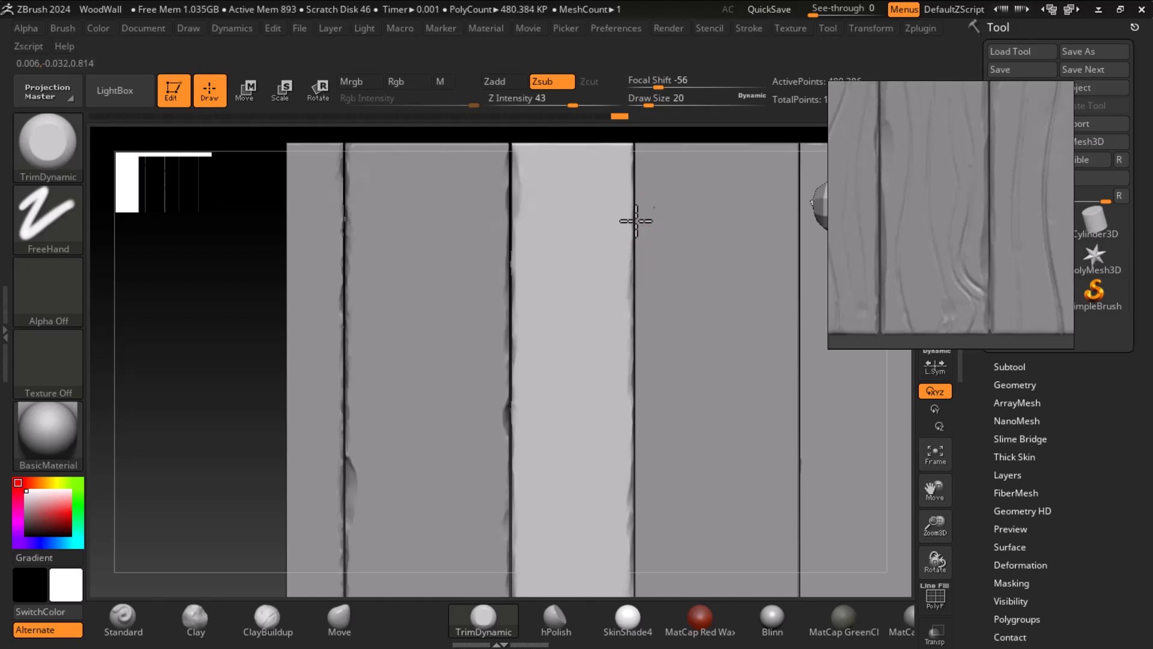
{"action": "mouse_move", "coordinate": [623, 210]}
{"action": "left_mouse_down"}
{"action": "mouse_move", "coordinate": [633, 192]}
{"action": "mouse_move", "coordinate": [631, 360]}
{"action": "left_mouse_up"}
Step: Chip the lower-right corner of the third plank with TrimDynamic at draw size 18
{"action": "left_click_drag", "start_coordinate": [201, 428], "coordinate": [183, 306], "text": "alt"}
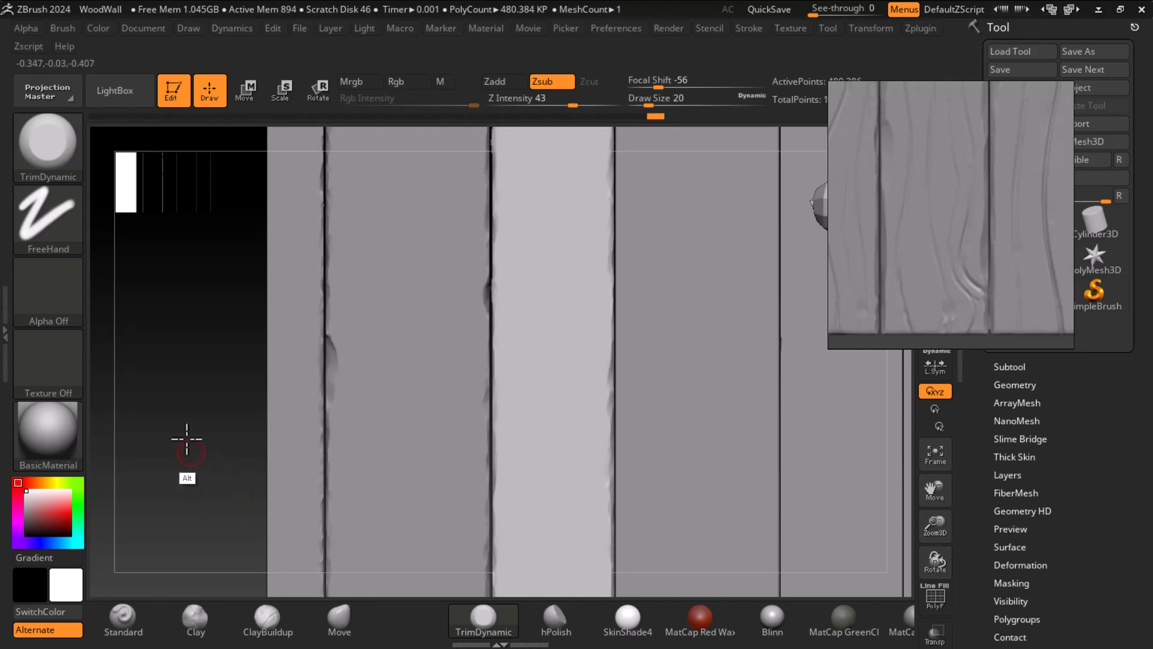
{"action": "left_click_drag", "start_coordinate": [193, 451], "coordinate": [166, 305], "text": "alt"}
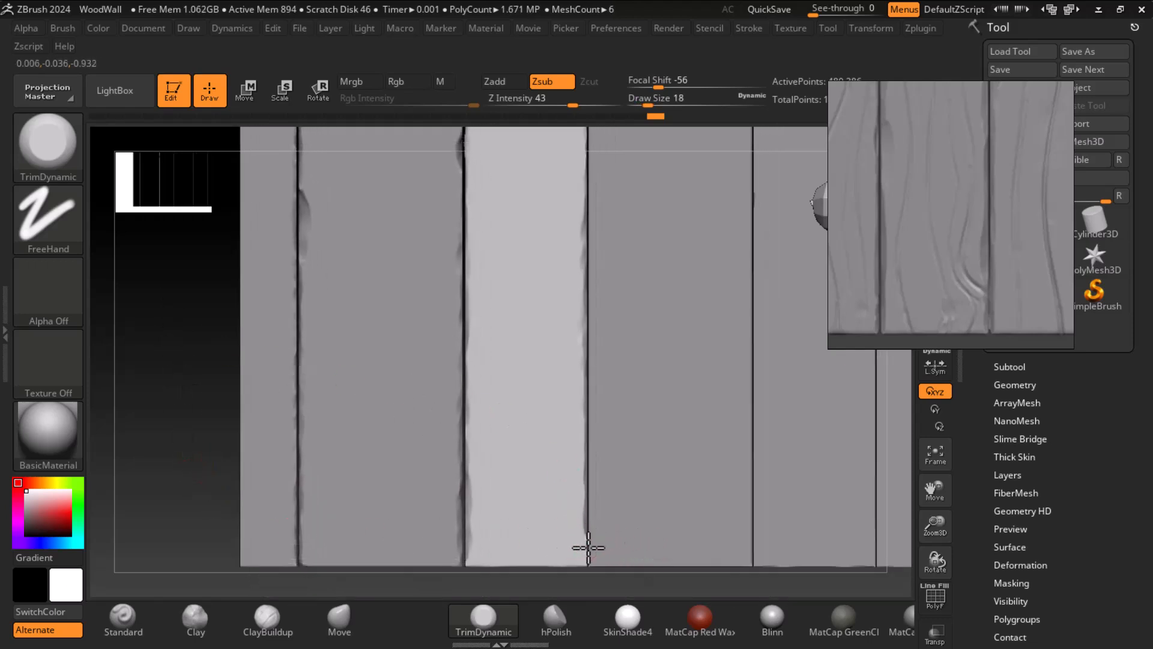
{"action": "left_click_drag", "start_coordinate": [587, 548], "coordinate": [586, 555]}
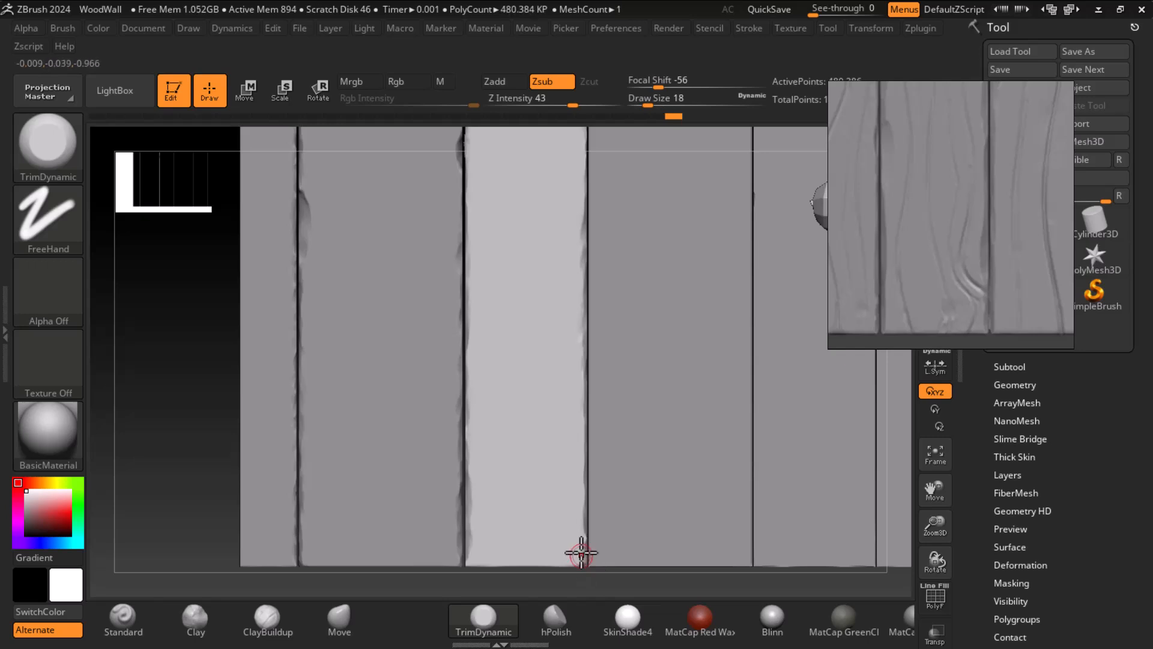
Step: Switch to the fourth plank of the wall and subdivide its mesh for edge sculpting
{"action": "left_click_drag", "start_coordinate": [167, 413], "coordinate": [148, 359], "text": "alt"}
{"action": "left_click_drag", "start_coordinate": [873, 472], "coordinate": [777, 484], "text": "alt"}
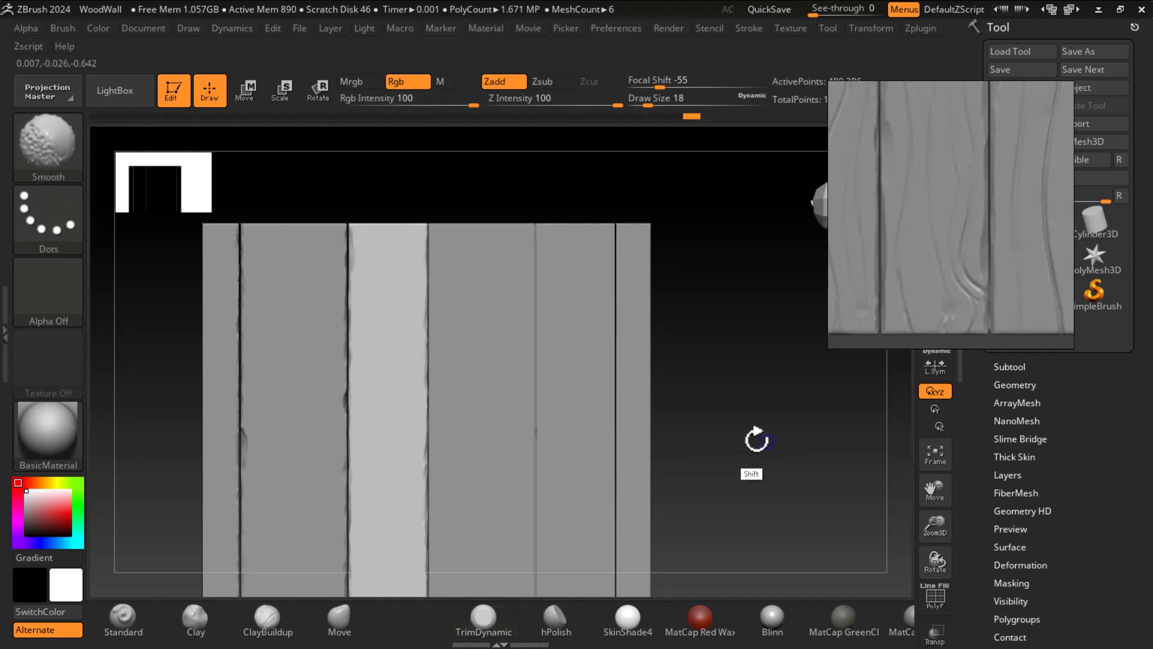
{"action": "left_click", "coordinate": [484, 326], "text": "alt"}
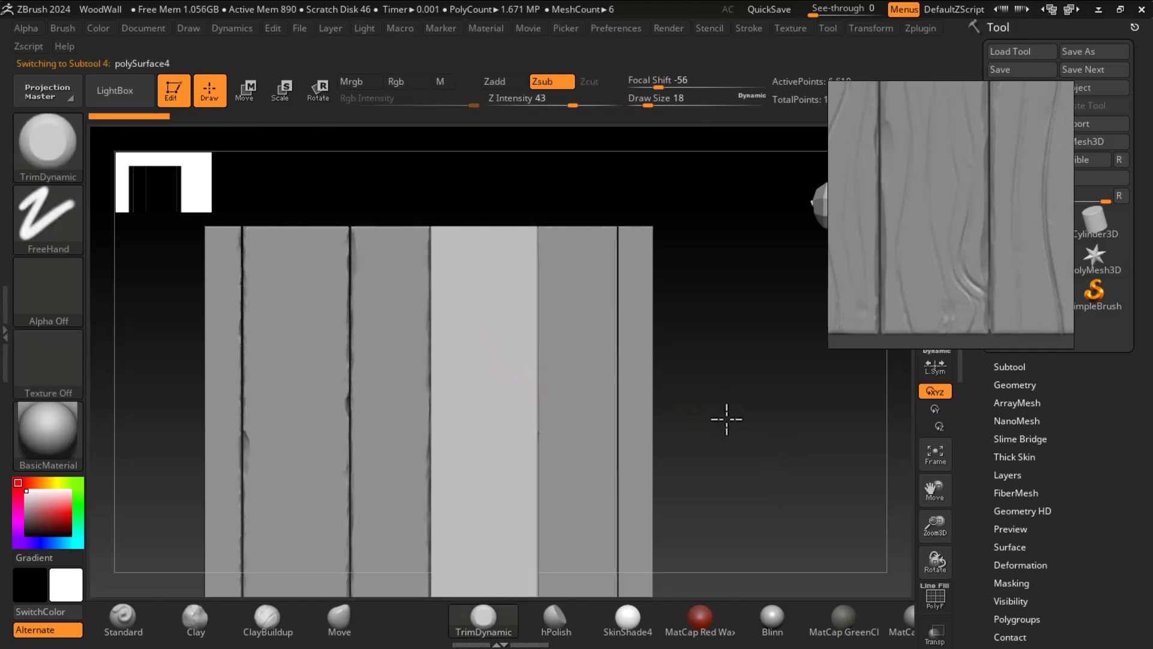
{"action": "left_click_drag", "start_coordinate": [725, 407], "coordinate": [733, 411], "text": "alt"}
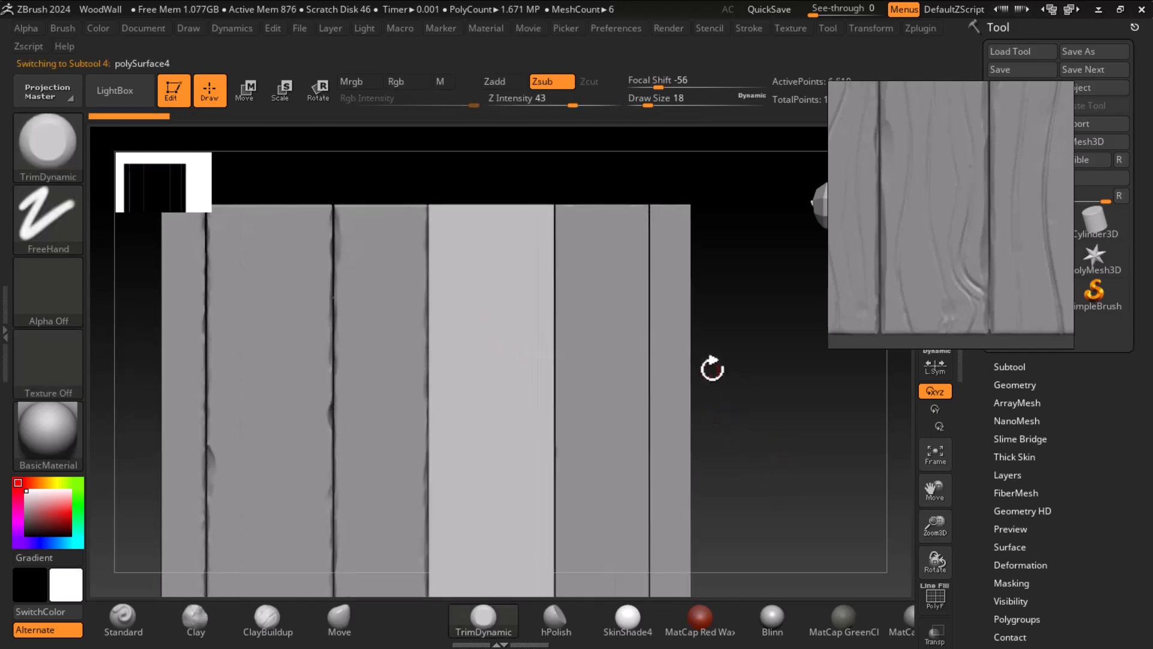
{"action": "left_click_drag", "start_coordinate": [740, 403], "coordinate": [801, 420], "text": "alt"}
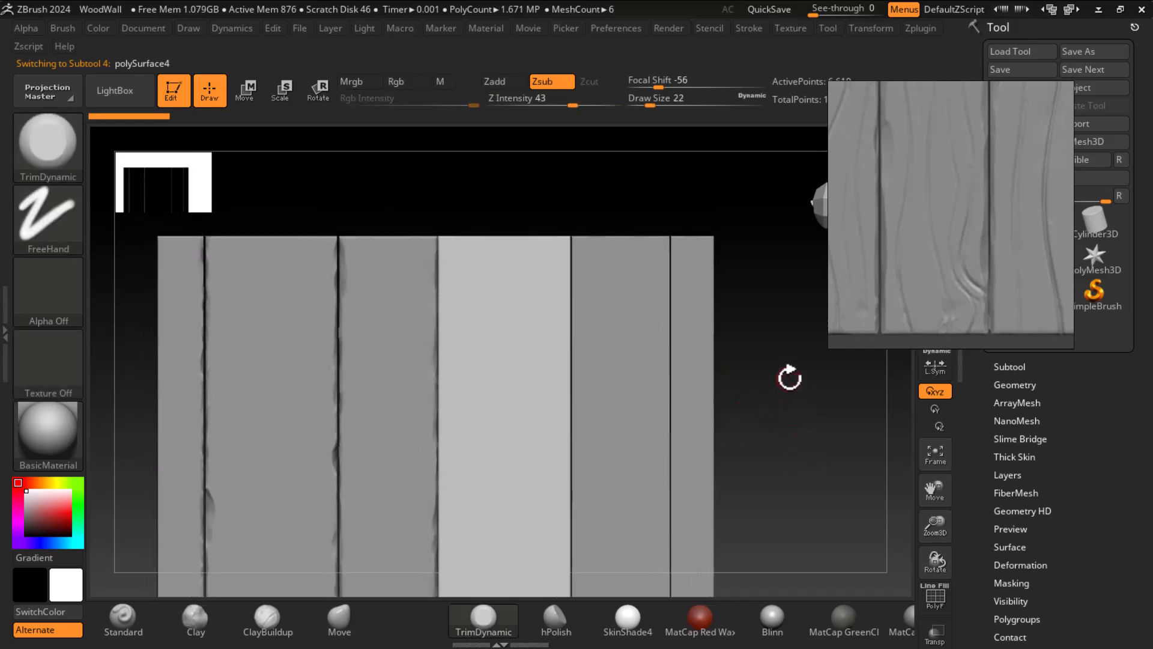
{"action": "left_click_drag", "start_coordinate": [785, 380], "coordinate": [791, 391], "text": "alt"}
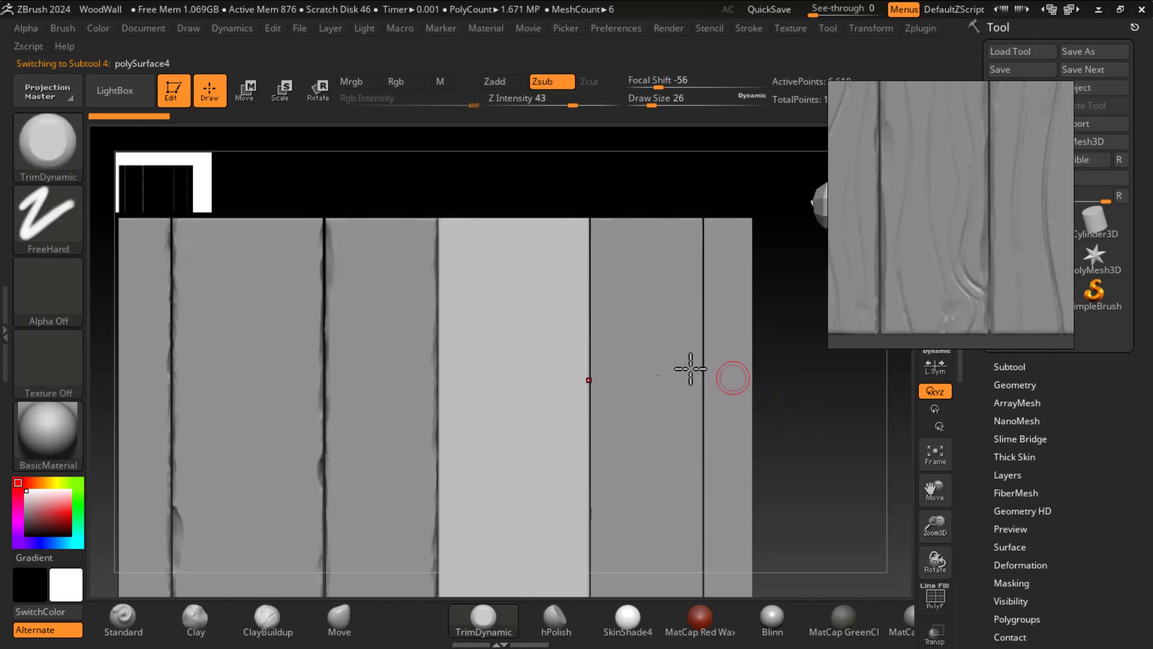
{"action": "mouse_move", "coordinate": [497, 212]}
{"action": "left_mouse_down", "text": "alt"}
{"action": "mouse_move", "coordinate": [546, 191]}
{"action": "mouse_move", "coordinate": [541, 210]}
{"action": "left_mouse_up", "text": "alt"}
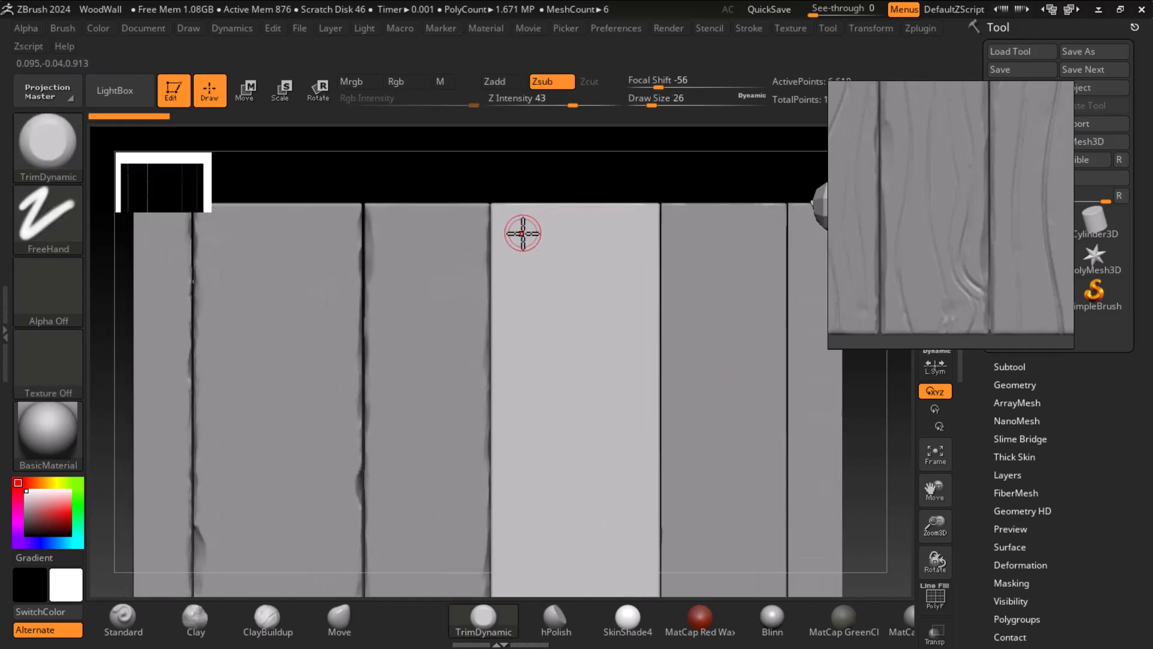
{"action": "key", "text": "shift"}
{"action": "key", "text": "ctrl"}
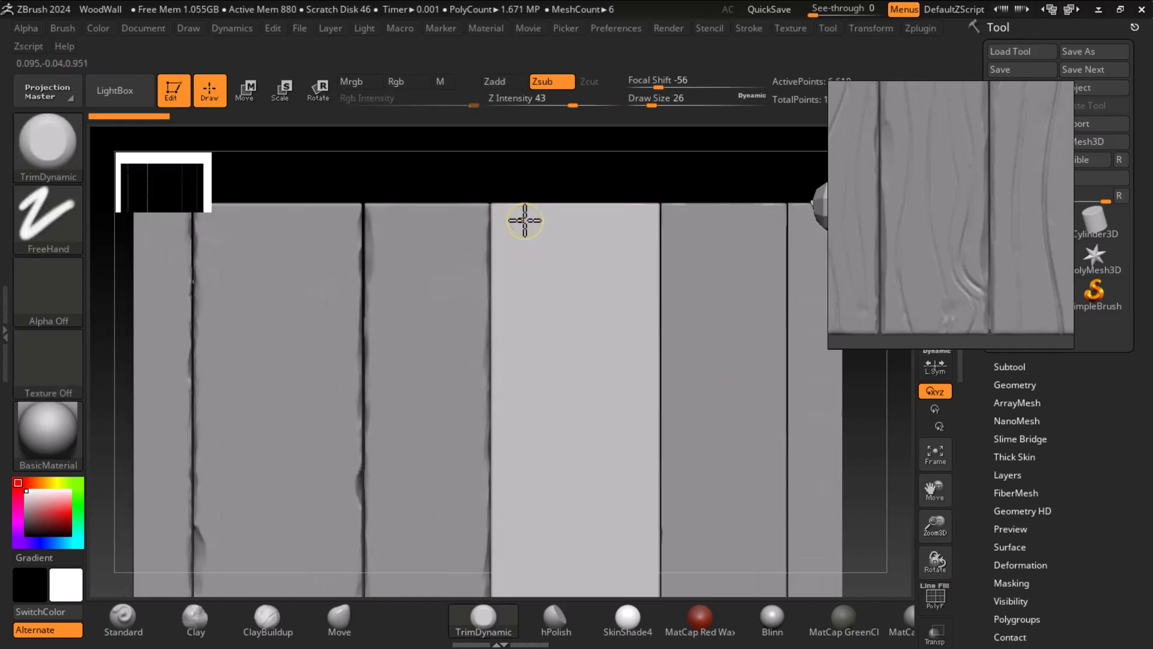
{"action": "key", "text": "ctrl+d"}
Step: Chip the fourth plank's left edge from its upper end down to the lower part with TrimDynamic at draw size 18
{"action": "key", "text": "bracketleft"}
{"action": "key", "text": "bracketleft"}
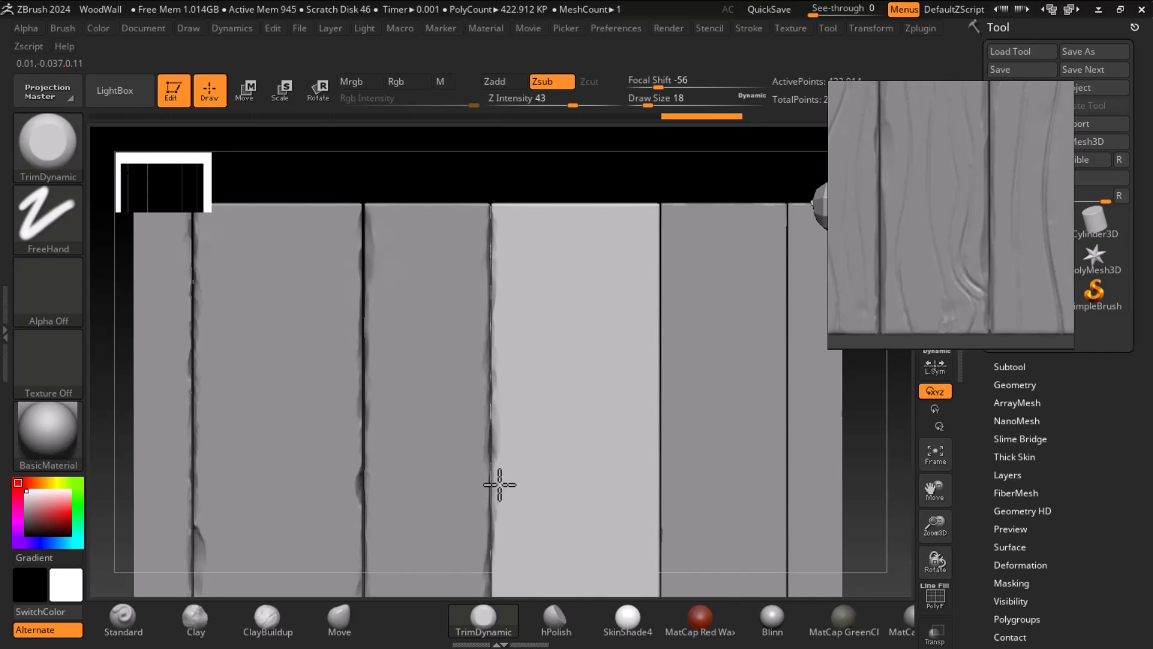
{"action": "left_click_drag", "start_coordinate": [522, 170], "coordinate": [530, 126], "text": "alt"}
{"action": "left_click_drag", "start_coordinate": [828, 500], "coordinate": [855, 364], "text": "alt"}
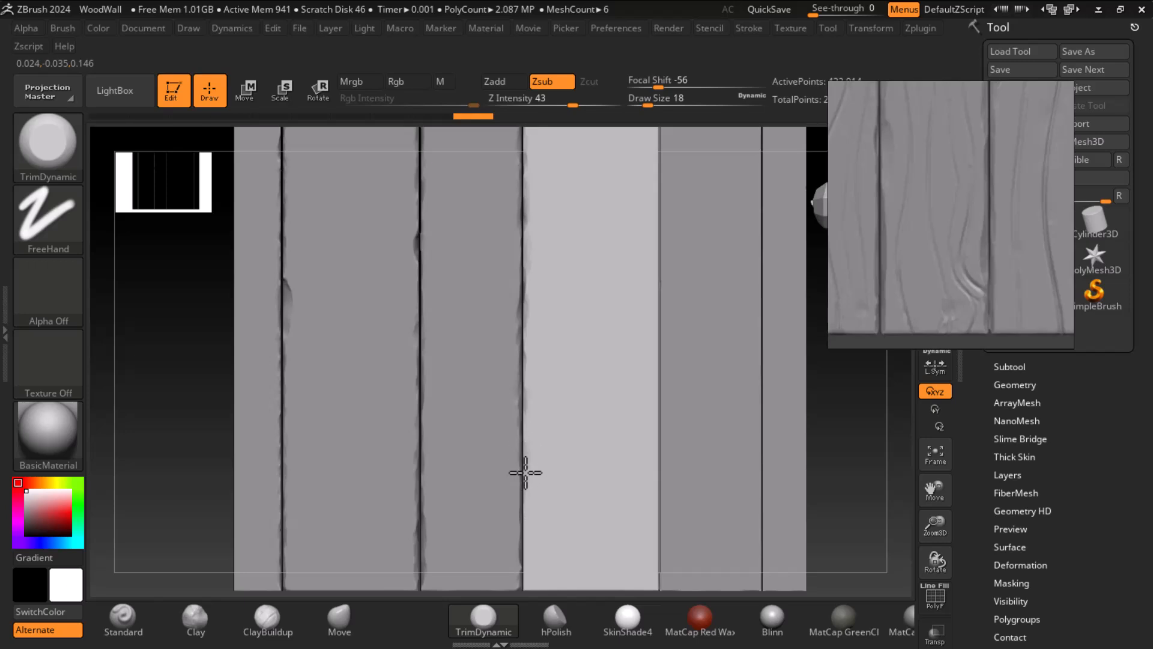
{"action": "left_click_drag", "start_coordinate": [523, 451], "coordinate": [523, 493]}
{"action": "left_click_drag", "start_coordinate": [869, 494], "coordinate": [816, 404], "text": "alt"}
{"action": "mouse_move", "coordinate": [821, 445]}
{"action": "left_mouse_down"}
{"action": "mouse_move", "coordinate": [834, 448]}
{"action": "mouse_move", "coordinate": [826, 516]}
{"action": "left_mouse_up"}
{"action": "left_click_drag", "start_coordinate": [875, 430], "coordinate": [865, 443], "text": "shift"}
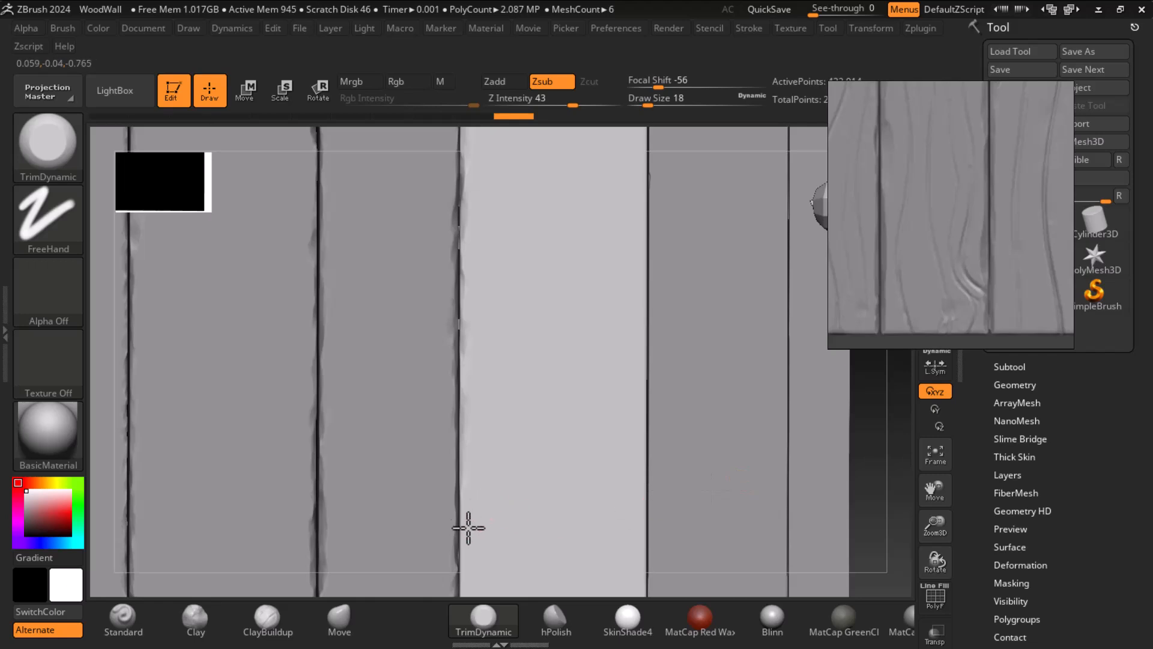
{"action": "left_click_drag", "start_coordinate": [465, 465], "coordinate": [464, 516]}
{"action": "key", "text": "f"}
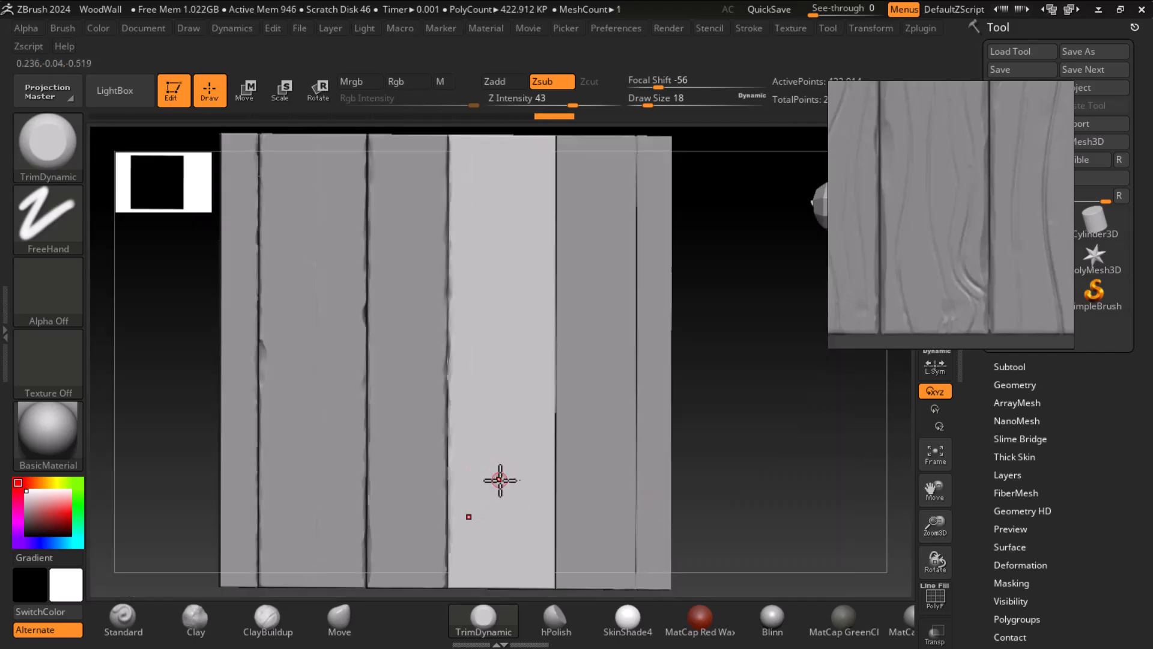
Step: Trim chips into the lower end of the fourth plank's left edge, down to its corner
{"action": "left_click_drag", "start_coordinate": [780, 471], "coordinate": [792, 501], "text": "shift"}
{"action": "mouse_move", "coordinate": [786, 448]}
{"action": "left_mouse_down", "text": "alt"}
{"action": "mouse_move", "coordinate": [752, 375]}
{"action": "mouse_move", "coordinate": [768, 448]}
{"action": "mouse_move", "coordinate": [849, 394]}
{"action": "mouse_move", "coordinate": [829, 427]}
{"action": "left_mouse_up", "text": "alt"}
{"action": "left_click_drag", "start_coordinate": [452, 454], "coordinate": [450, 447]}
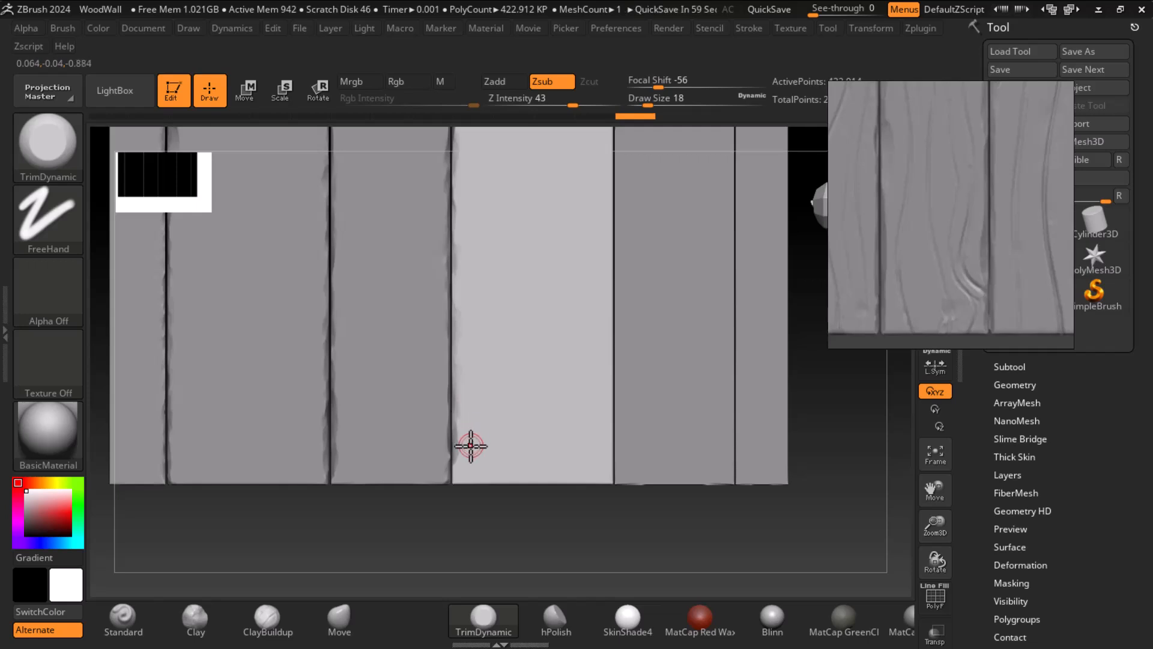
{"action": "left_click_drag", "start_coordinate": [453, 466], "coordinate": [457, 464]}
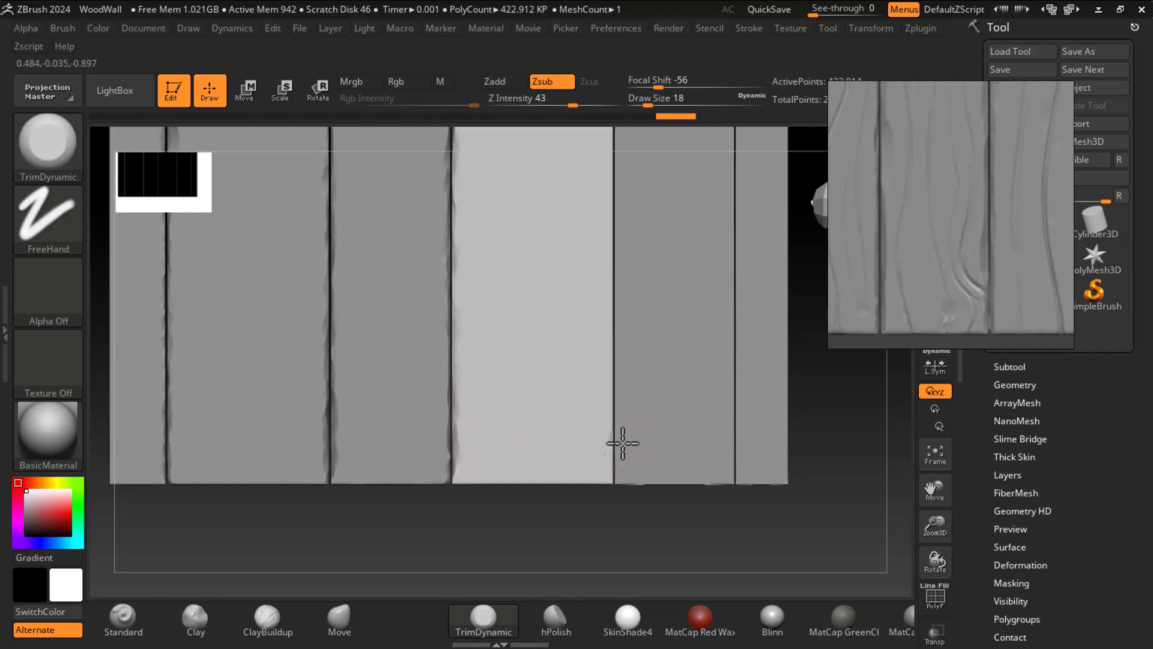
Step: Wear down the lower part of the fourth plank's right edge, working upward from near its bottom corner
{"action": "left_click_drag", "start_coordinate": [617, 438], "coordinate": [614, 452]}
{"action": "right_click_drag", "start_coordinate": [694, 515], "coordinate": [710, 541], "text": "ctrl"}
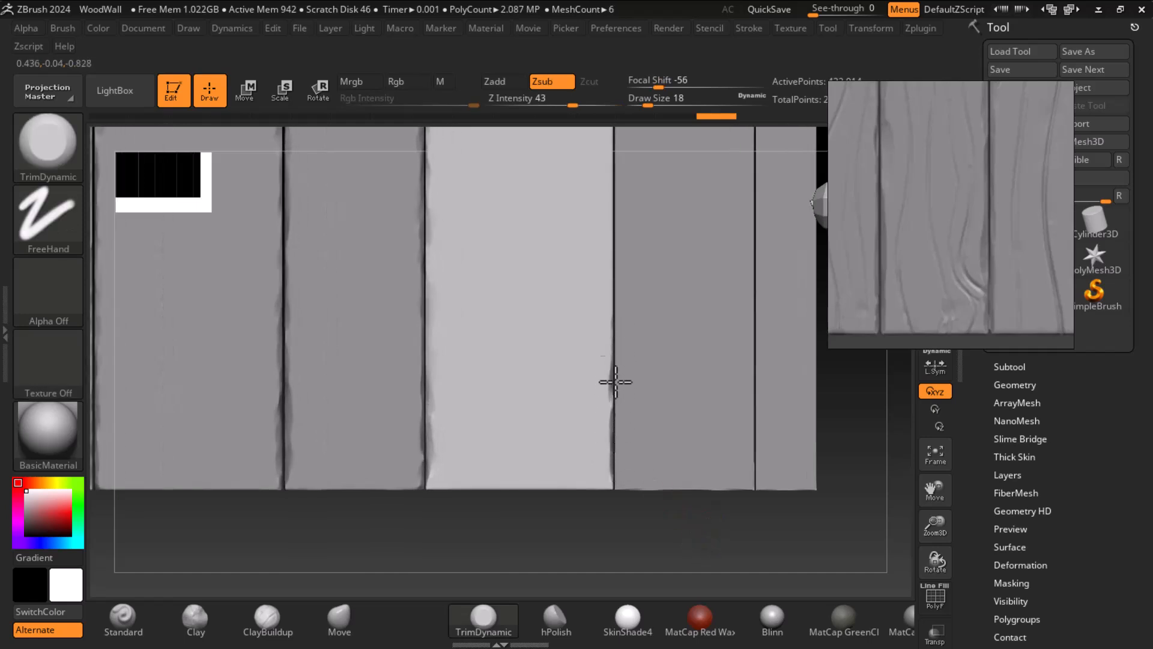
{"action": "right_click_drag", "start_coordinate": [860, 458], "coordinate": [769, 461], "text": "alt"}
{"action": "mouse_move", "coordinate": [572, 382]}
{"action": "left_mouse_down"}
{"action": "mouse_move", "coordinate": [571, 414]}
{"action": "mouse_move", "coordinate": [581, 301]}
{"action": "mouse_move", "coordinate": [583, 331]}
{"action": "left_mouse_up"}
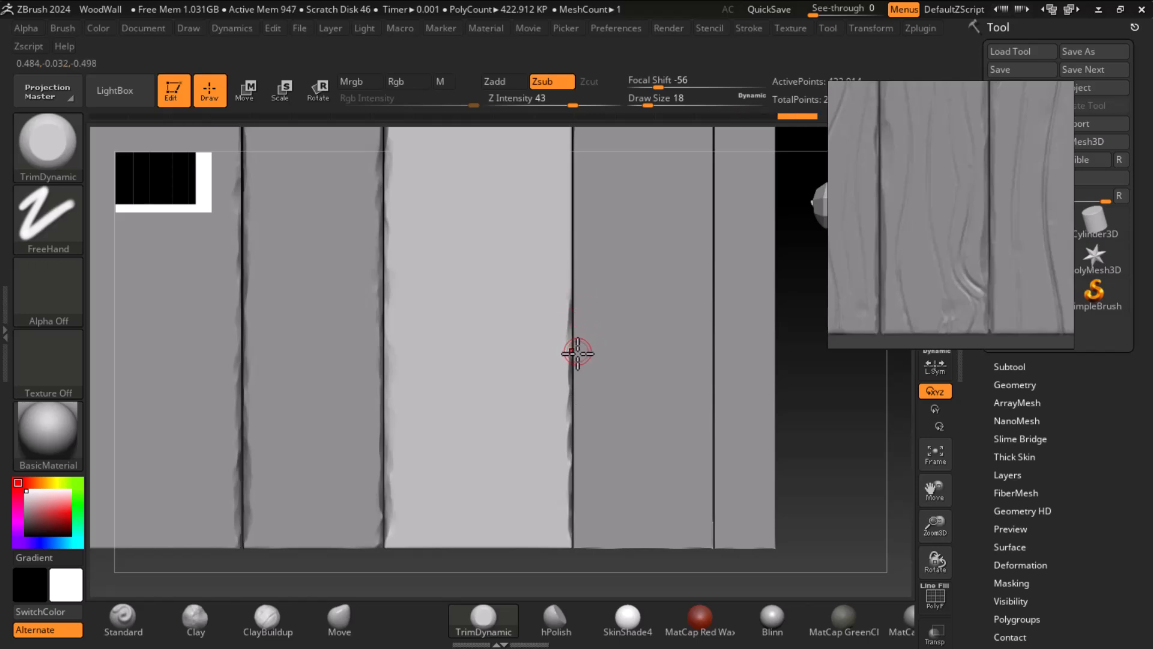
{"action": "left_click_drag", "start_coordinate": [849, 481], "coordinate": [832, 533], "text": "alt"}
{"action": "left_click_drag", "start_coordinate": [553, 353], "coordinate": [559, 199]}
Step: Trim uneven chips along the fourth plank's right edge from the middle up to its upper end
{"action": "left_click_drag", "start_coordinate": [798, 467], "coordinate": [795, 636], "text": "alt"}
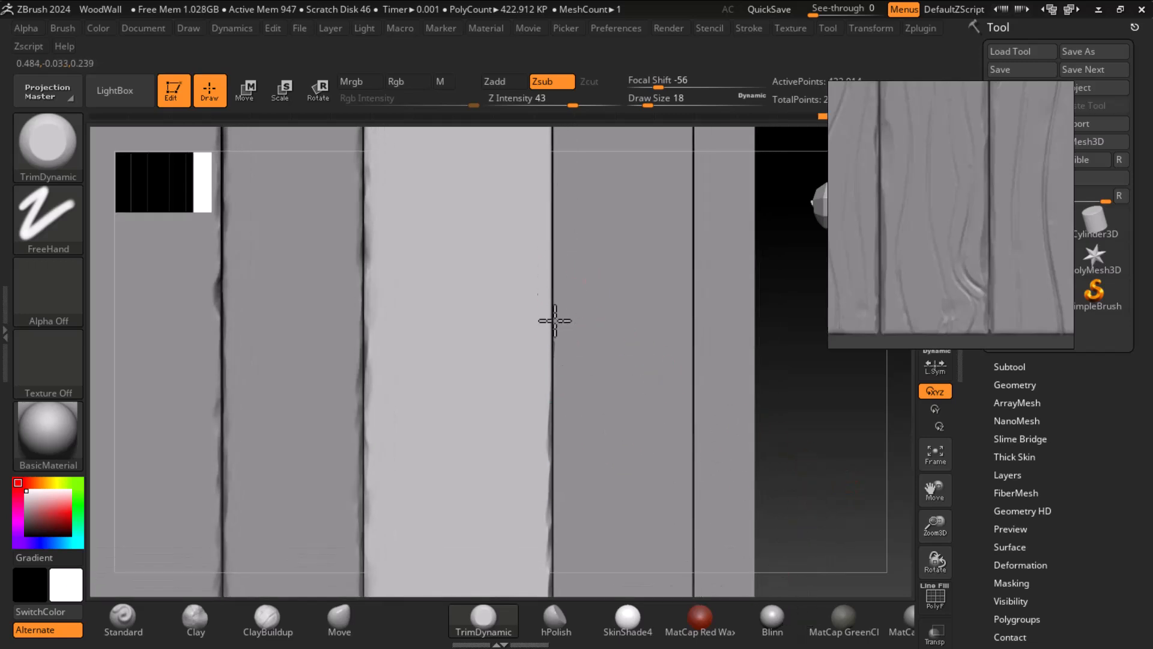
{"action": "left_click_drag", "start_coordinate": [545, 381], "coordinate": [552, 208]}
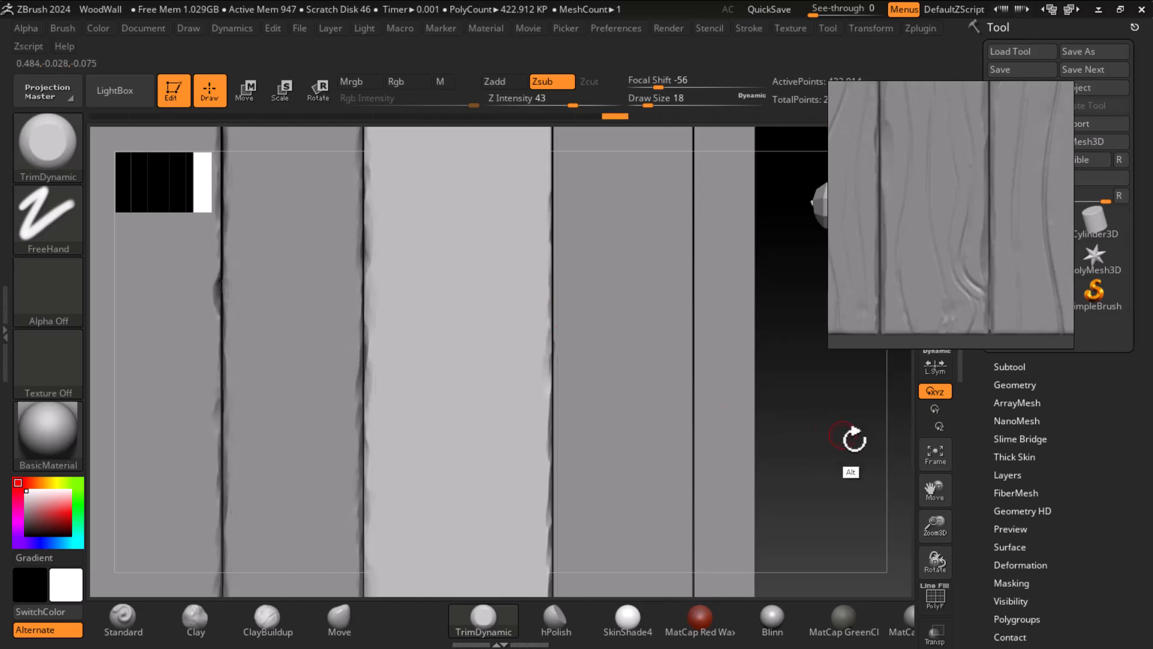
{"action": "left_click_drag", "start_coordinate": [828, 430], "coordinate": [832, 564], "text": "alt"}
{"action": "left_click_drag", "start_coordinate": [555, 327], "coordinate": [555, 219]}
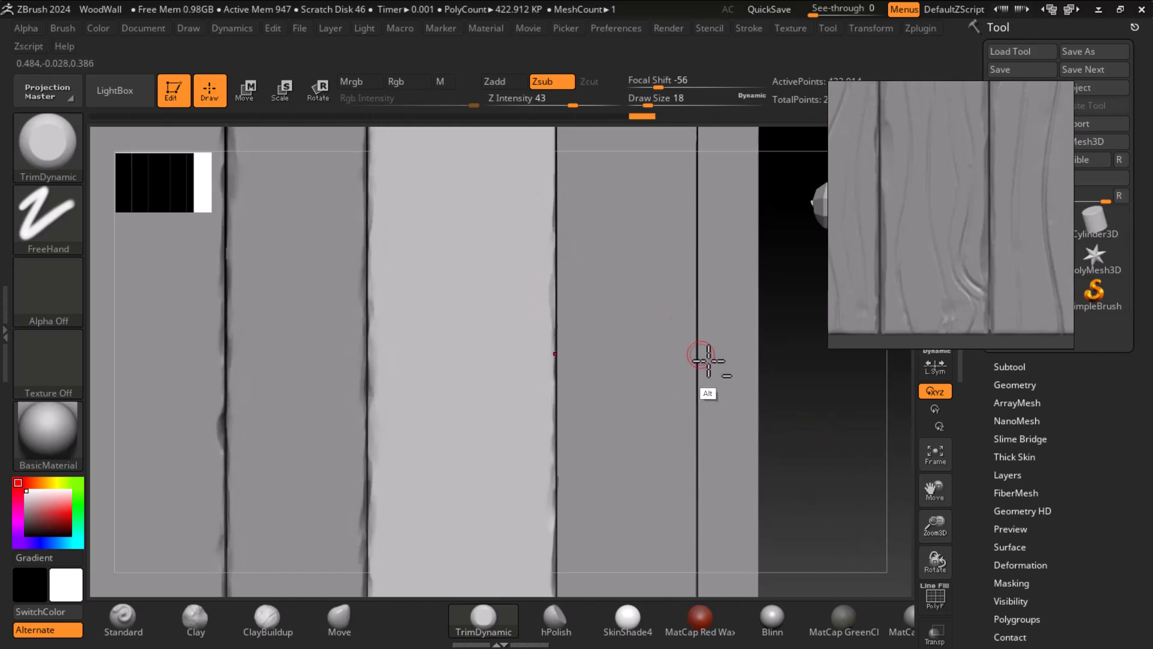
{"action": "left_click_drag", "start_coordinate": [792, 379], "coordinate": [782, 481], "text": "alt"}
{"action": "mouse_move", "coordinate": [543, 314]}
{"action": "left_mouse_down"}
{"action": "mouse_move", "coordinate": [548, 240]}
{"action": "mouse_move", "coordinate": [543, 250]}
{"action": "left_mouse_up"}
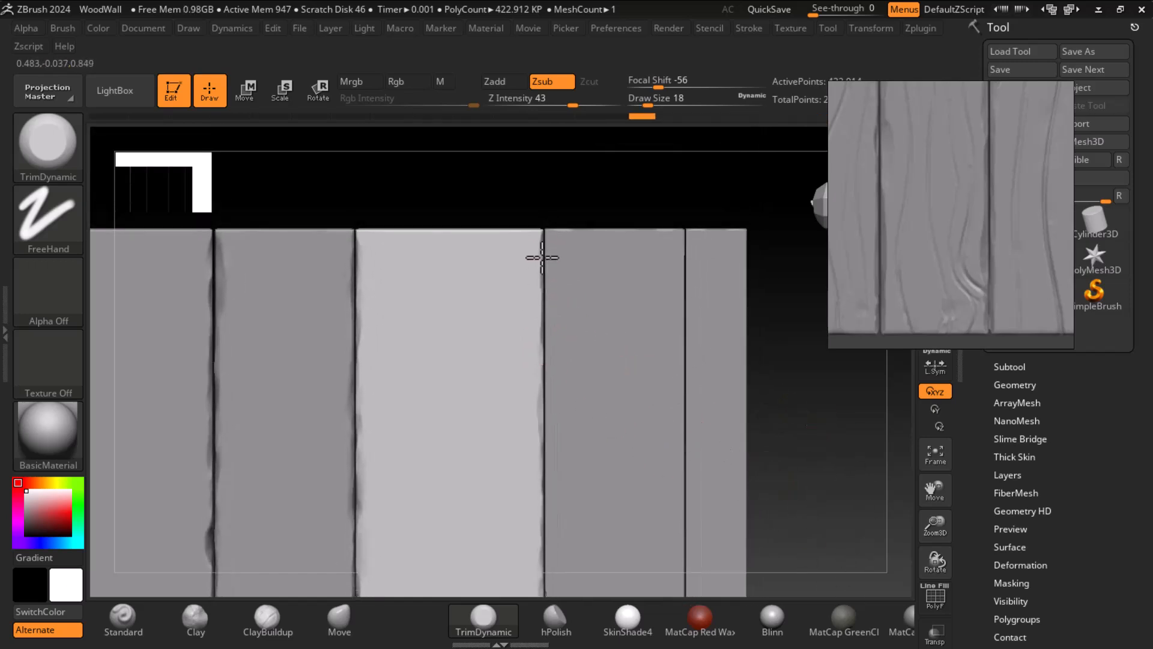
{"action": "left_click_drag", "start_coordinate": [532, 379], "coordinate": [560, 247]}
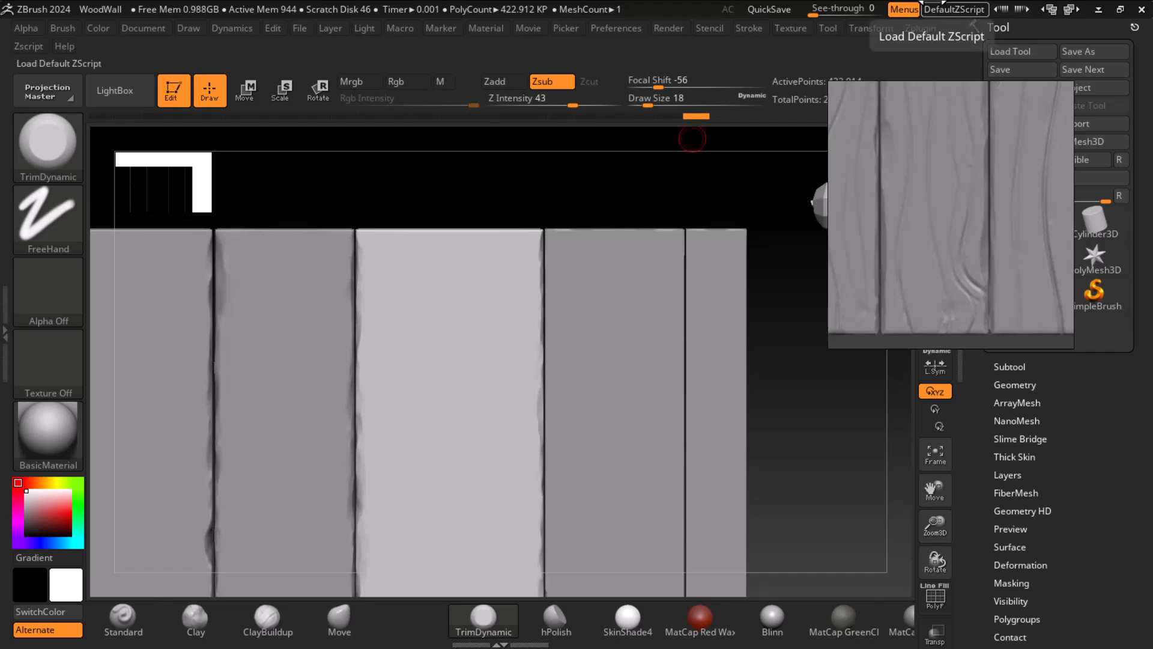
Step: Add further wear along the fourth plank's right edge while working back down toward its lower end
{"action": "left_click_drag", "start_coordinate": [811, 437], "coordinate": [788, 330], "text": "alt"}
{"action": "left_click_drag", "start_coordinate": [528, 304], "coordinate": [515, 385]}
{"action": "left_click_drag", "start_coordinate": [767, 433], "coordinate": [792, 295], "text": "alt"}
{"action": "left_click_drag", "start_coordinate": [534, 501], "coordinate": [541, 481]}
Step: Roughen the lower half of the fourth plank's left edge with additional chips and undo the last stroke
{"action": "mouse_move", "coordinate": [751, 494]}
{"action": "left_mouse_down"}
{"action": "mouse_move", "coordinate": [813, 443]}
{"action": "mouse_move", "coordinate": [799, 418]}
{"action": "mouse_move", "coordinate": [791, 434]}
{"action": "left_mouse_up"}
{"action": "mouse_move", "coordinate": [404, 387]}
{"action": "left_mouse_down"}
{"action": "mouse_move", "coordinate": [408, 362]}
{"action": "mouse_move", "coordinate": [403, 383]}
{"action": "left_mouse_up"}
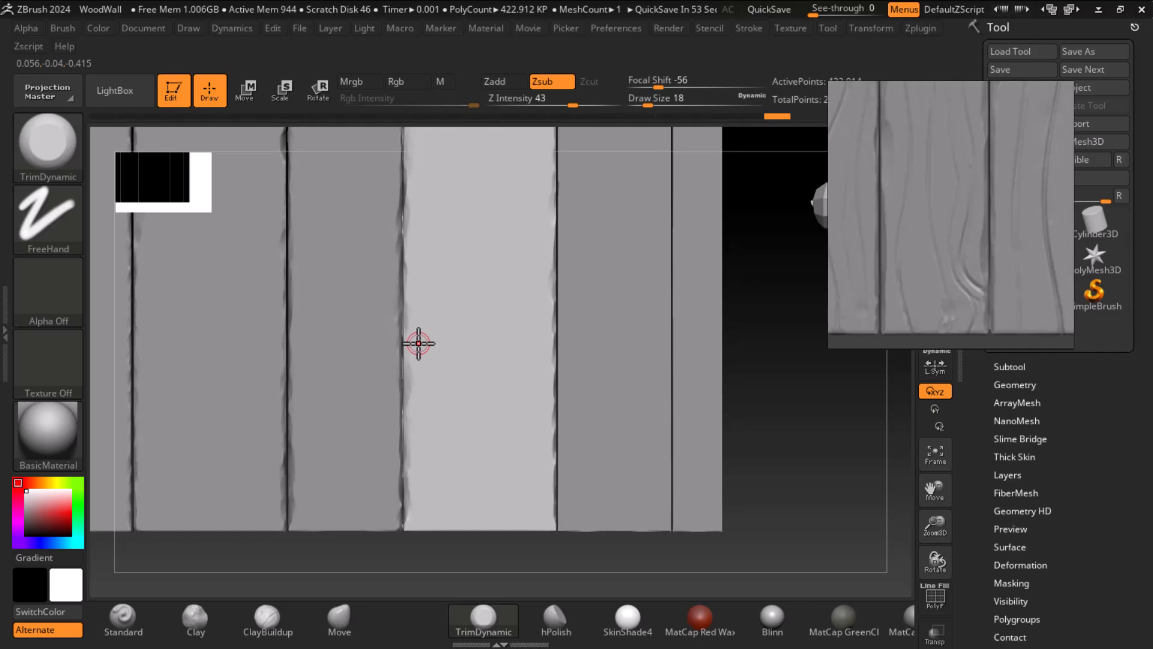
{"action": "left_click_drag", "start_coordinate": [771, 437], "coordinate": [755, 443], "text": "alt"}
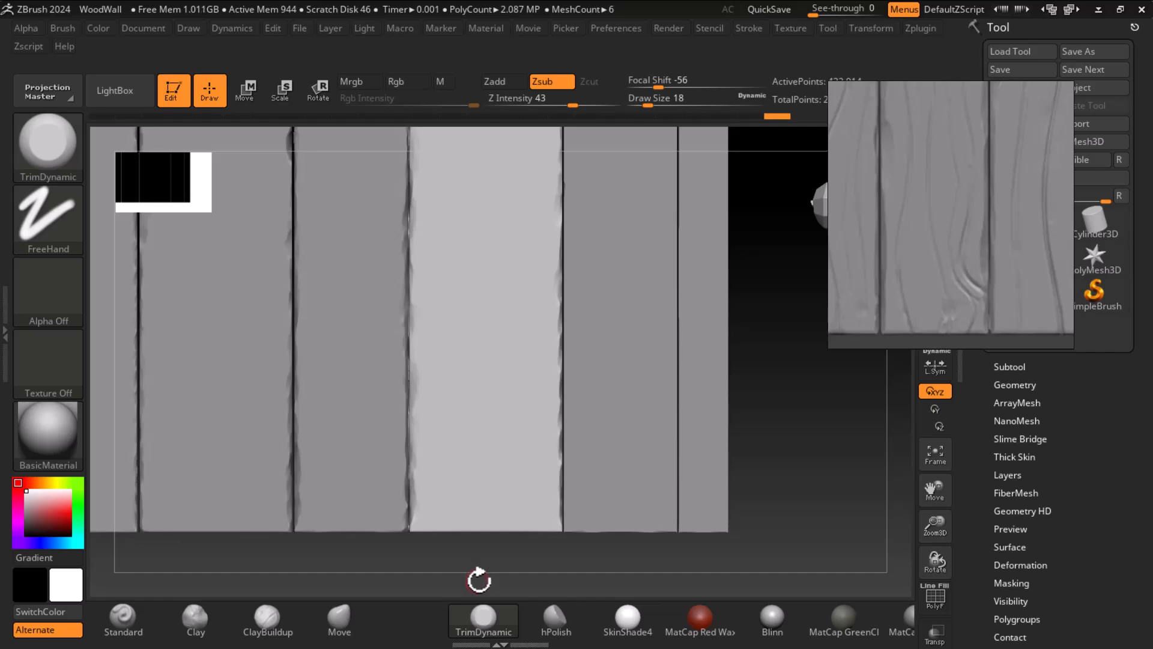
{"action": "left_click_drag", "start_coordinate": [800, 439], "coordinate": [841, 457], "text": "alt"}
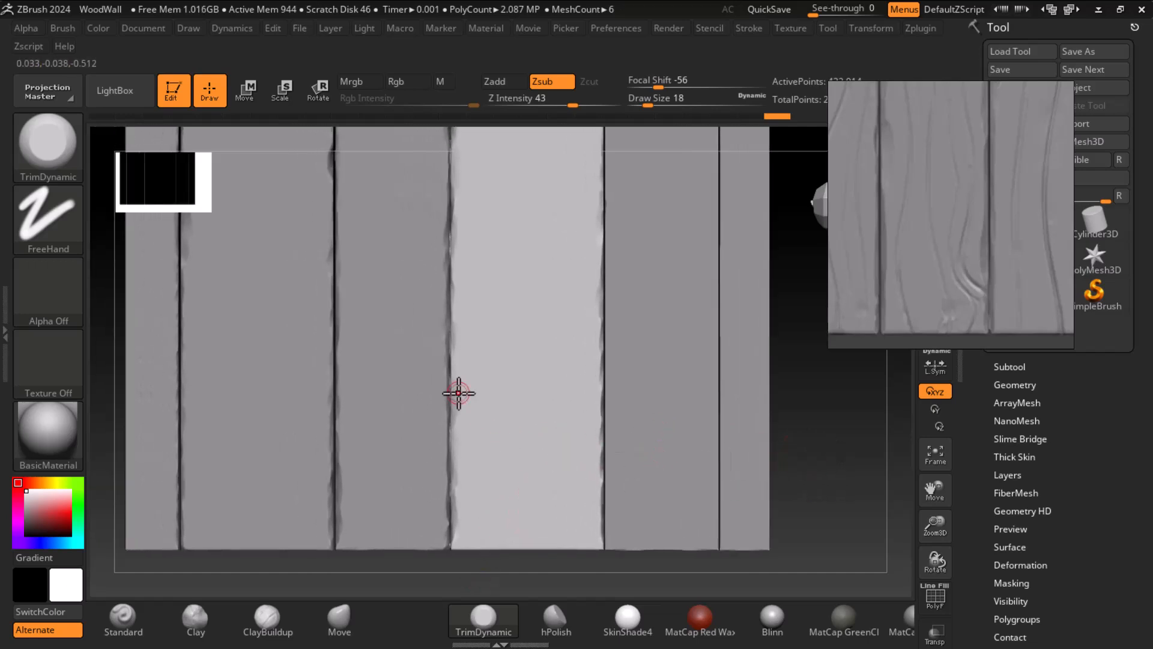
{"action": "left_click_drag", "start_coordinate": [451, 355], "coordinate": [454, 307]}
{"action": "key", "text": "ctrl+z"}
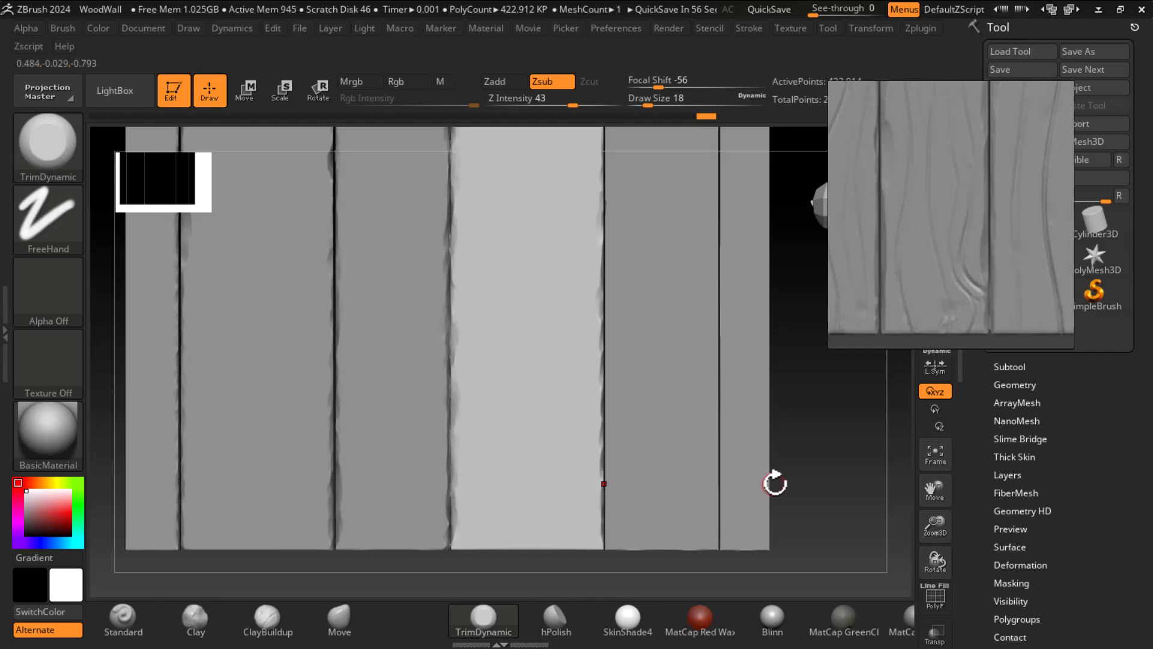
Step: Subdivide the fourth plank two more times and step back down one subdivision level
{"action": "key", "text": "ctrl+d"}
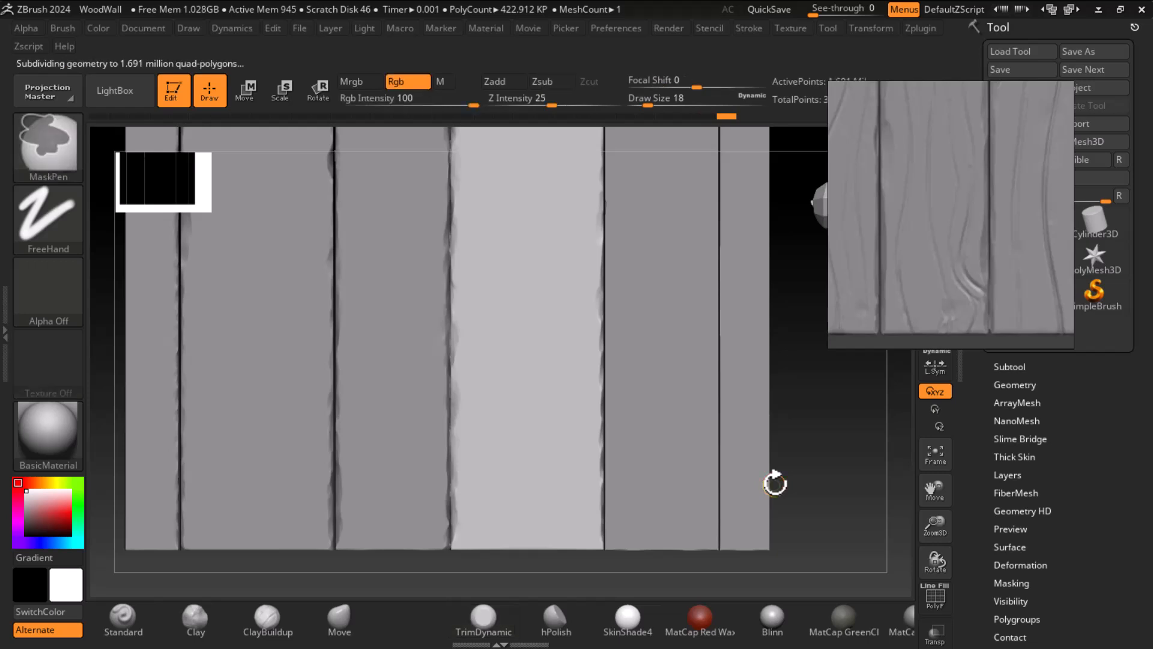
{"action": "key", "text": "ctrl+d"}
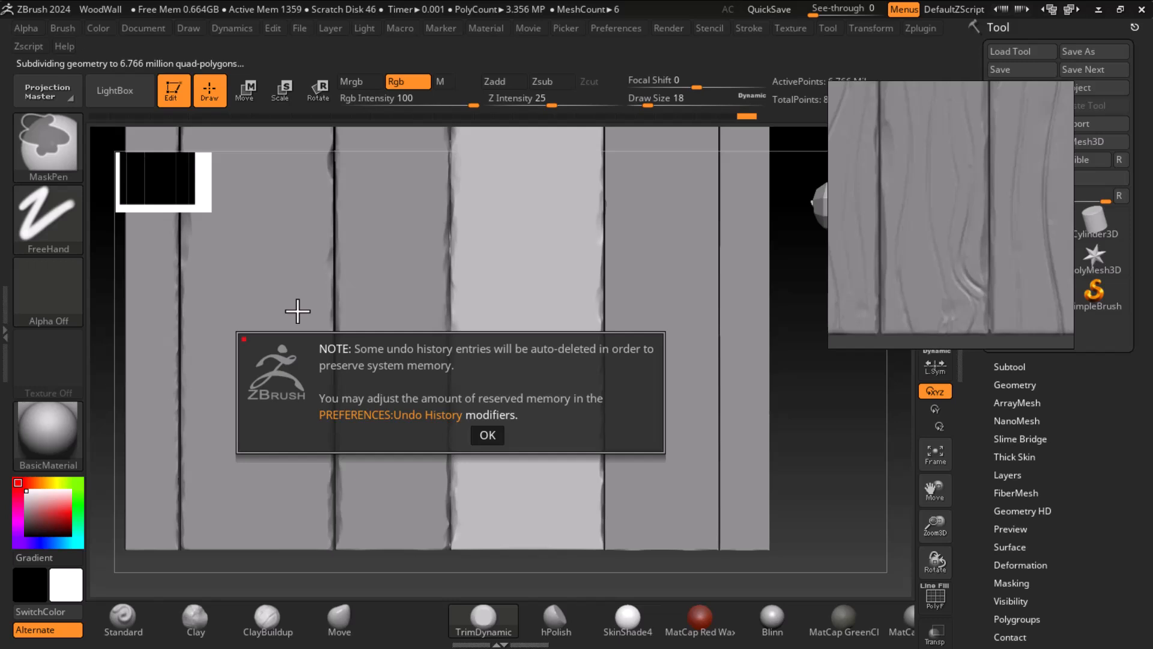
{"action": "left_click", "coordinate": [487, 435]}
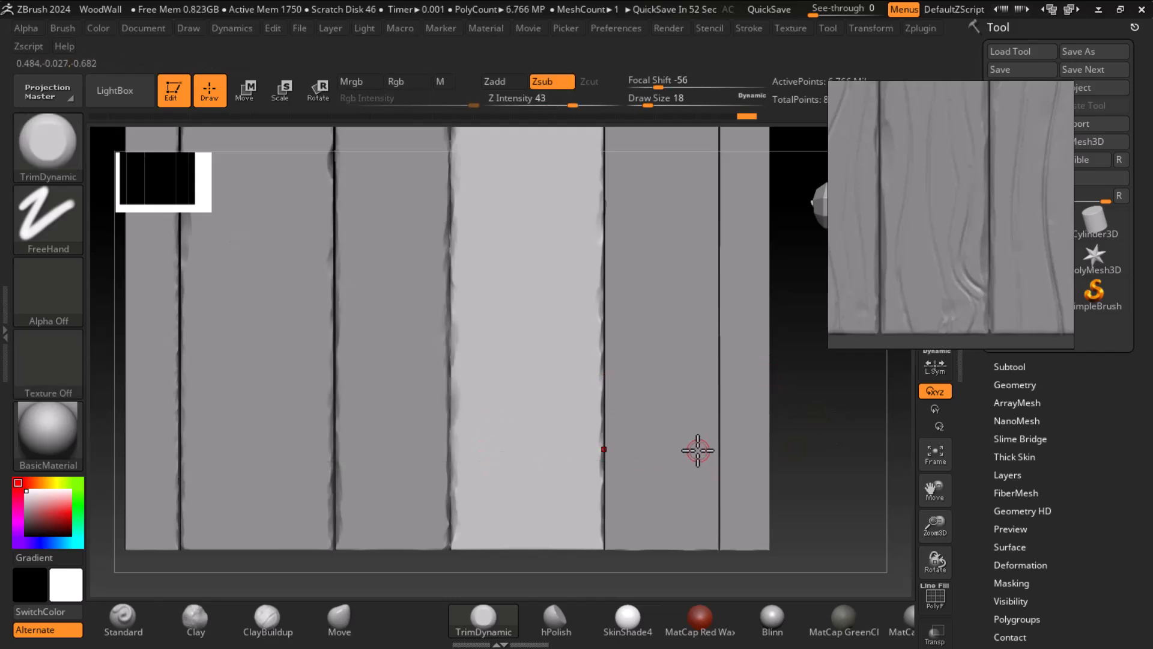
{"action": "key", "text": "shift"}
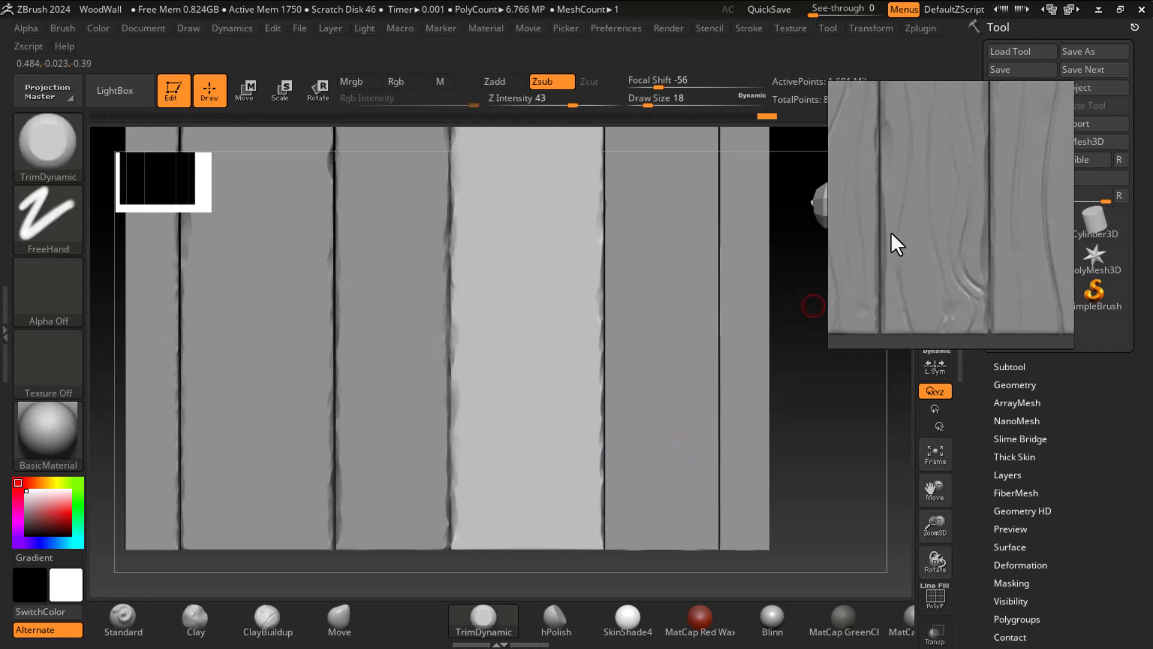
Step: Move the reference image down and carve larger chips into the fourth plank's lower left edge and the middle of its right edge
{"action": "left_click_drag", "start_coordinate": [942, 99], "coordinate": [964, 211]}
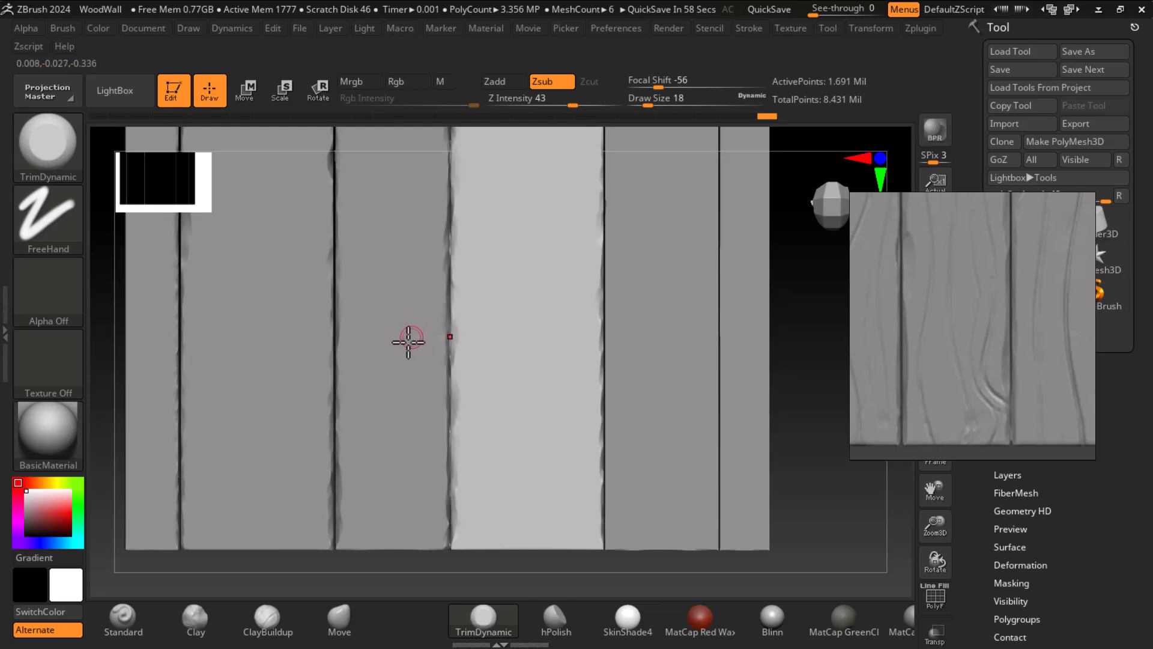
{"action": "left_click_drag", "start_coordinate": [462, 391], "coordinate": [446, 459]}
{"action": "left_click_drag", "start_coordinate": [800, 442], "coordinate": [738, 470], "text": "alt"}
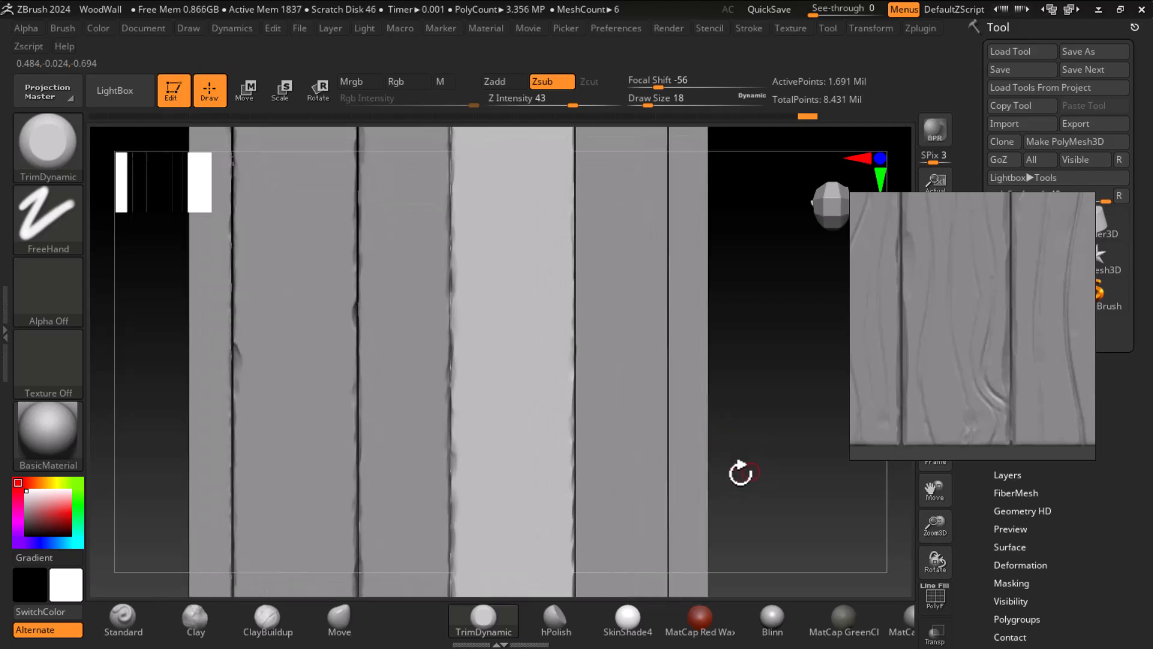
{"action": "left_click_drag", "start_coordinate": [767, 407], "coordinate": [777, 441], "text": "alt"}
{"action": "mouse_move", "coordinate": [600, 335]}
{"action": "left_mouse_down"}
{"action": "mouse_move", "coordinate": [604, 383]}
{"action": "mouse_move", "coordinate": [605, 278]}
{"action": "mouse_move", "coordinate": [602, 307]}
{"action": "left_mouse_up"}
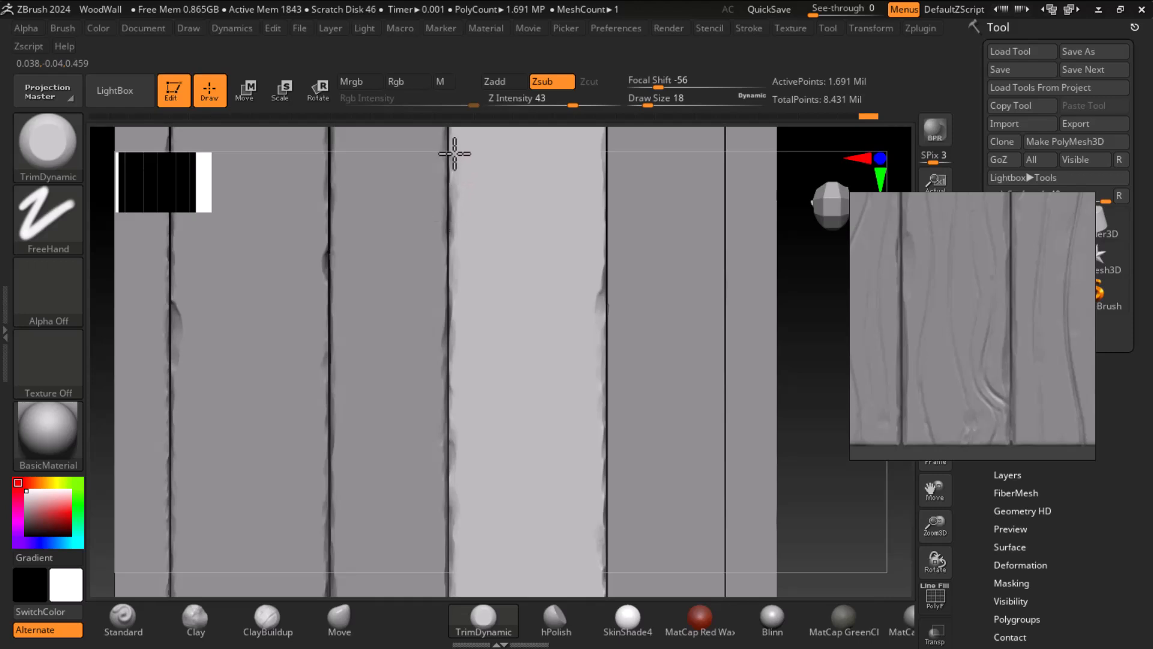
Step: Zoom out the reference image to examine the edges and grain across the full row of planks
{"action": "left_click_drag", "start_coordinate": [860, 457], "coordinate": [758, 486], "text": "alt"}
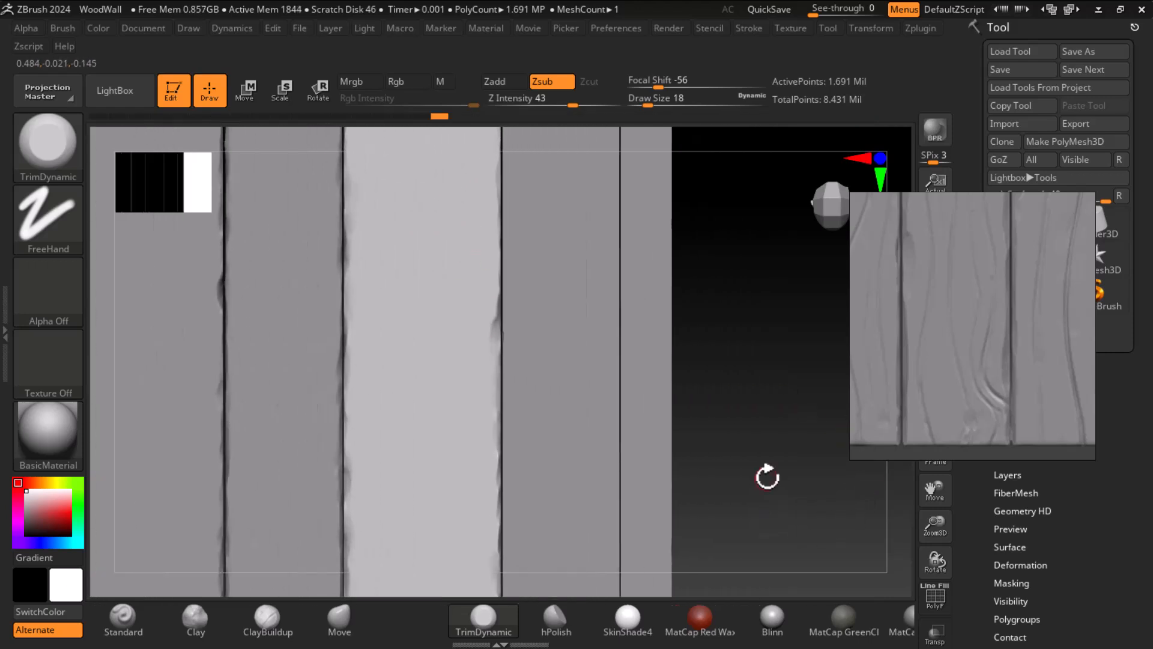
{"action": "middle_click_drag", "start_coordinate": [1000, 305], "coordinate": [1037, 337]}
{"action": "scroll", "coordinate": [990, 320], "scroll_direction": "down", "scroll_amount": 2}
{"action": "scroll", "coordinate": [1029, 236], "scroll_direction": "down", "scroll_amount": 2}
{"action": "middle_click_drag", "start_coordinate": [1019, 273], "coordinate": [949, 356]}
{"action": "left_click_drag", "start_coordinate": [747, 453], "coordinate": [742, 448]}
Step: Switch to the fifth plank and subdivide it three times, checking the mesh density with the wireframe display
{"action": "left_click_drag", "start_coordinate": [752, 348], "coordinate": [747, 576], "text": "alt"}
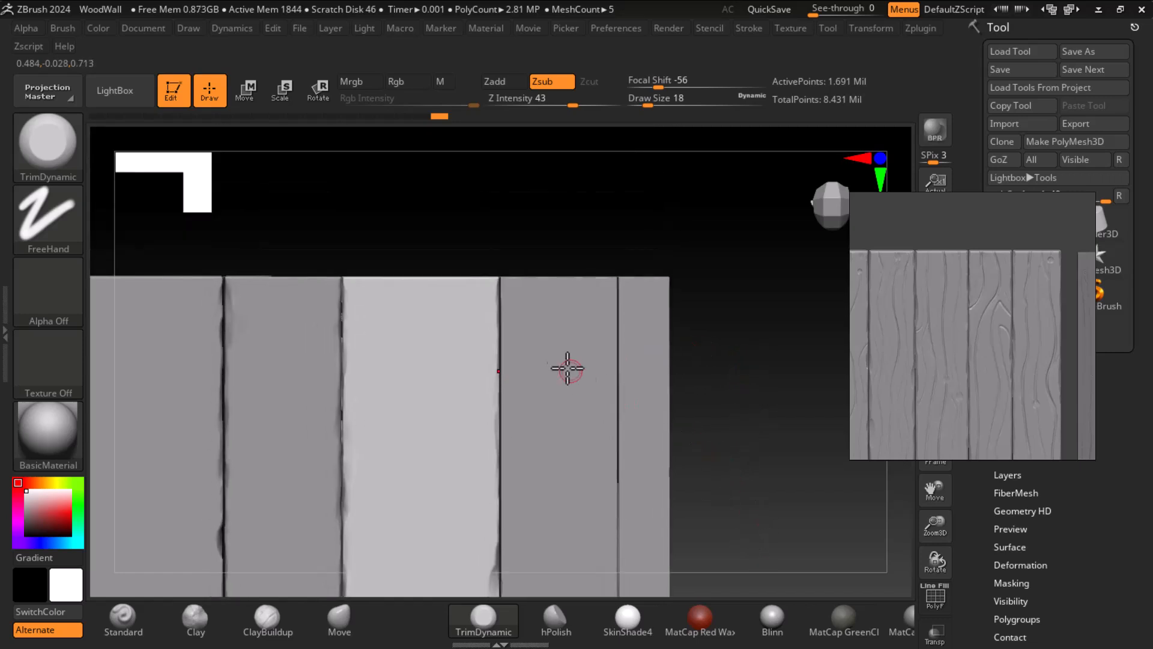
{"action": "left_click", "coordinate": [577, 375], "text": "alt"}
{"action": "right_click_drag", "start_coordinate": [779, 391], "coordinate": [783, 414], "text": "ctrl"}
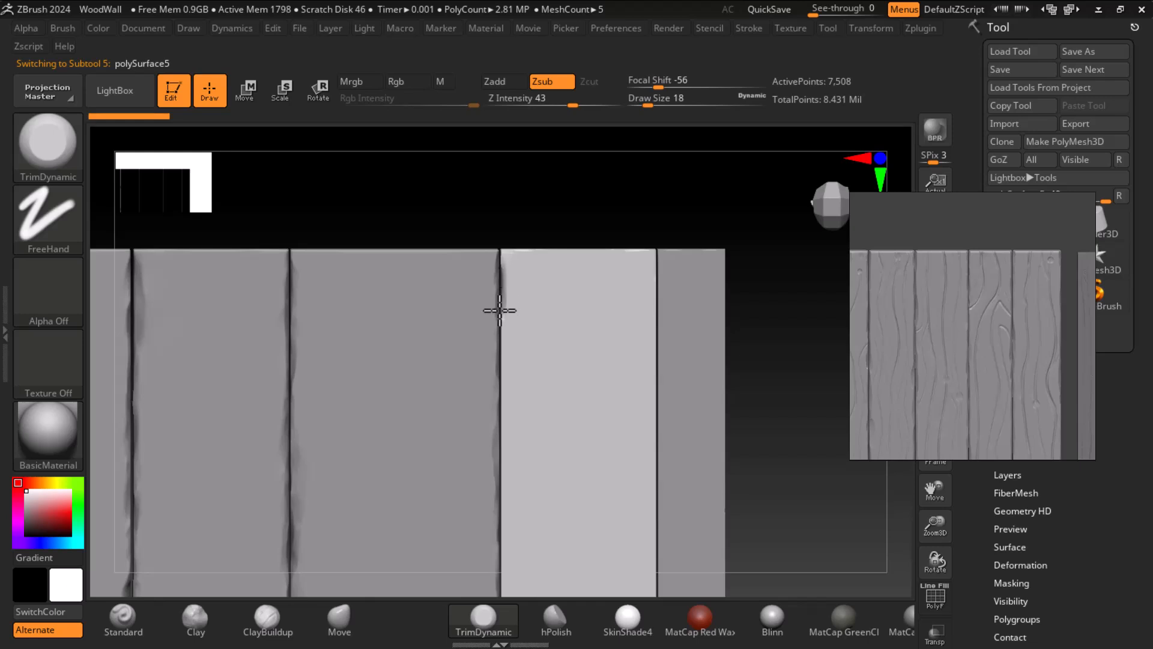
{"action": "key", "text": "shift+f"}
{"action": "key", "text": "ctrl"}
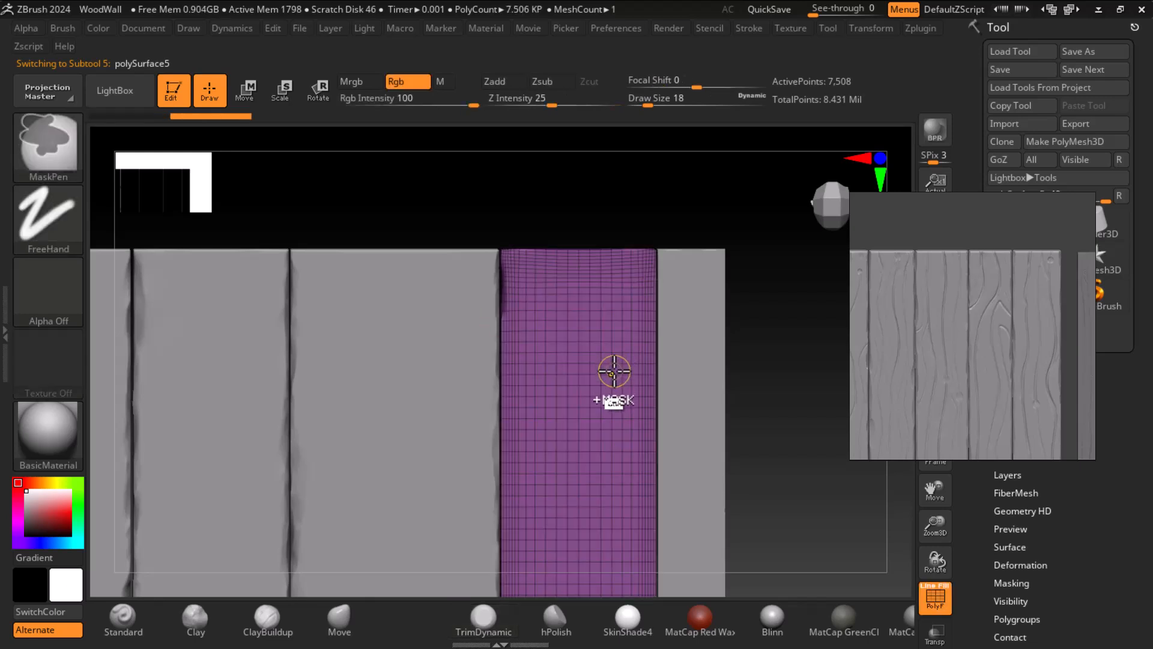
{"action": "key", "text": "ctrl"}
{"action": "key", "text": "shift"}
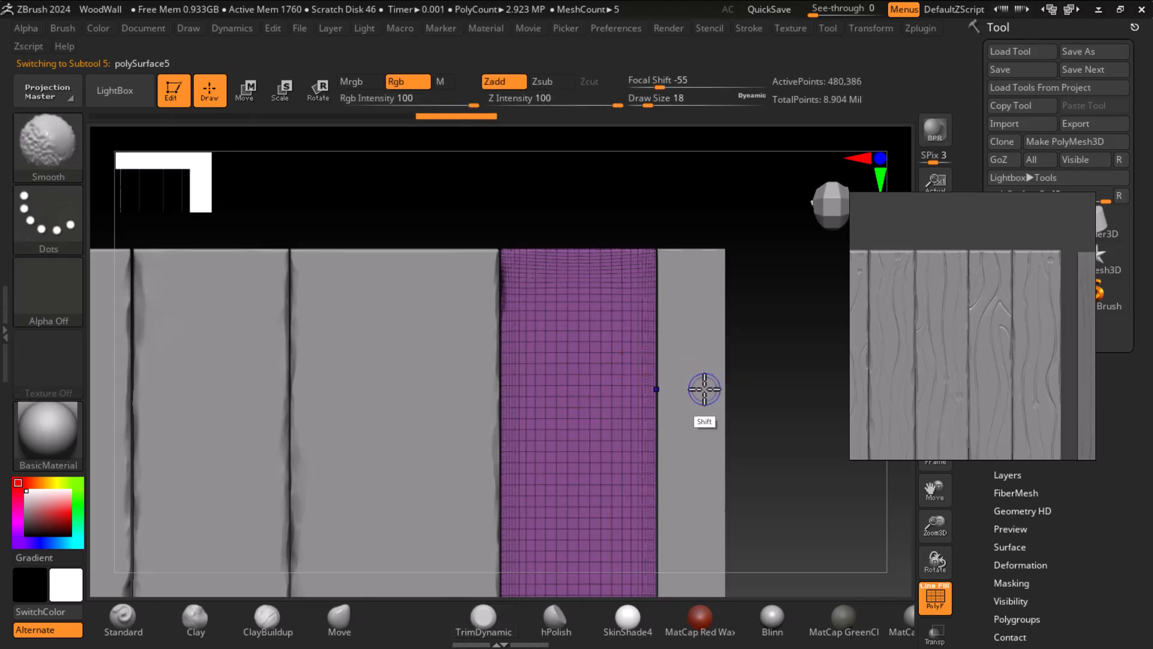
{"action": "key", "text": "shift+f"}
{"action": "key", "text": "alt"}
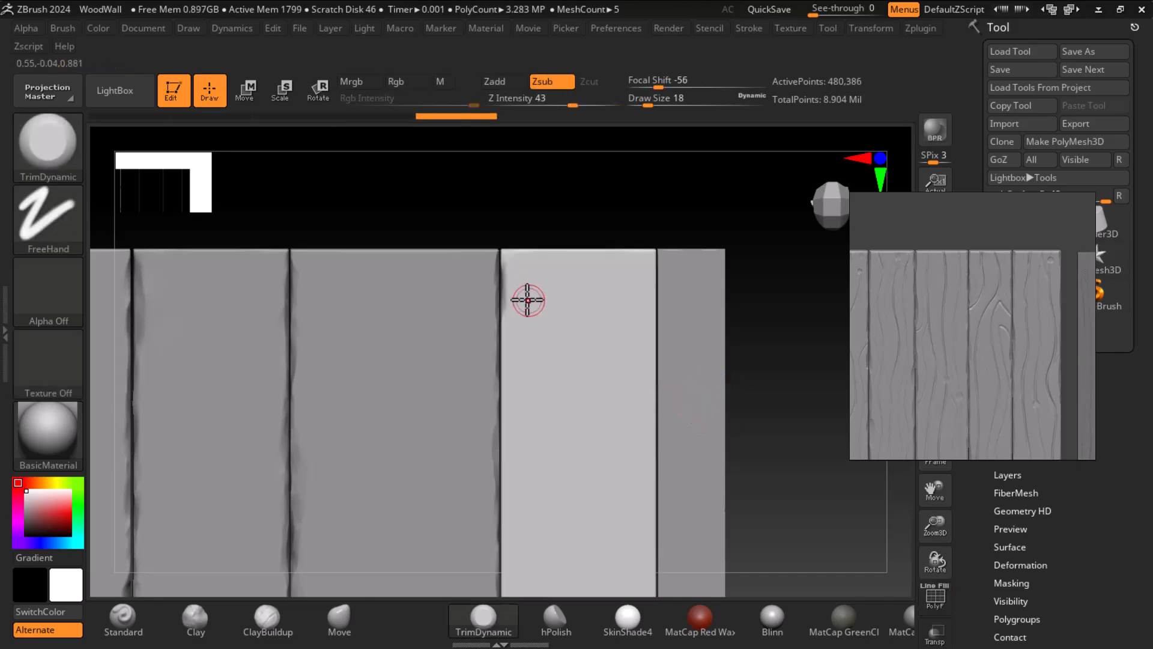
Step: Chip the fifth plank's left edge along its full length with TrimDynamic and touch up the fourth plank's lower right corner
{"action": "left_click_drag", "start_coordinate": [503, 310], "coordinate": [507, 517]}
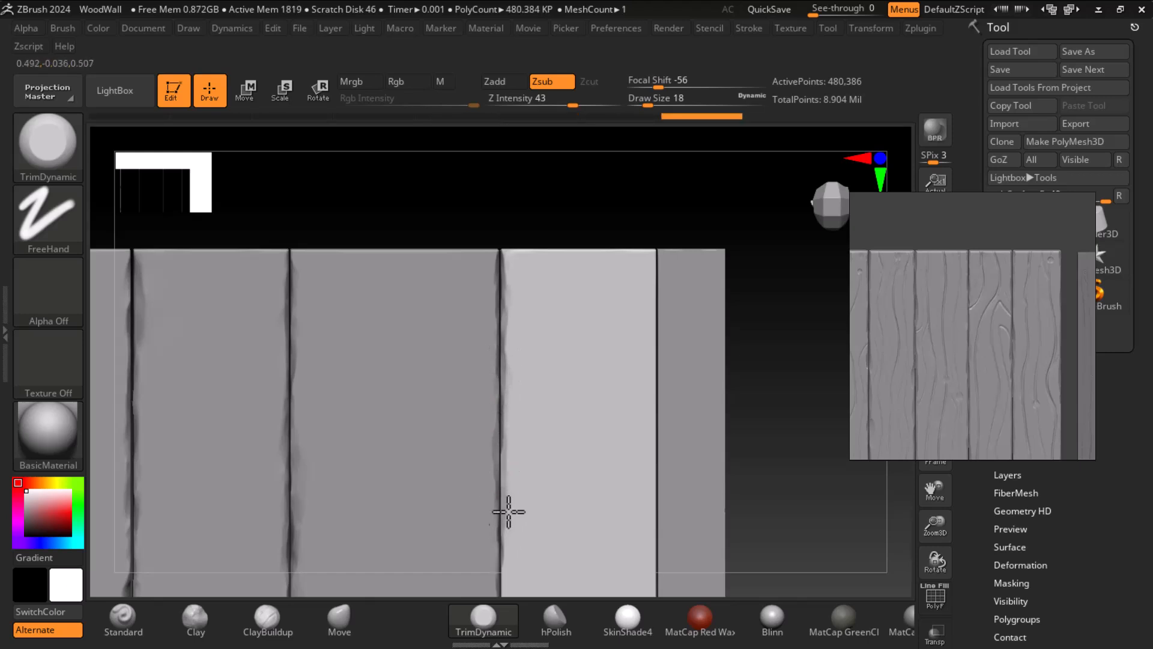
{"action": "left_click_drag", "start_coordinate": [766, 528], "coordinate": [608, 436], "text": "alt"}
{"action": "left_click_drag", "start_coordinate": [475, 331], "coordinate": [479, 503]}
{"action": "left_click_drag", "start_coordinate": [744, 497], "coordinate": [765, 338], "text": "alt"}
{"action": "left_click_drag", "start_coordinate": [499, 348], "coordinate": [497, 545]}
{"action": "left_click_drag", "start_coordinate": [778, 500], "coordinate": [786, 328], "text": "alt"}
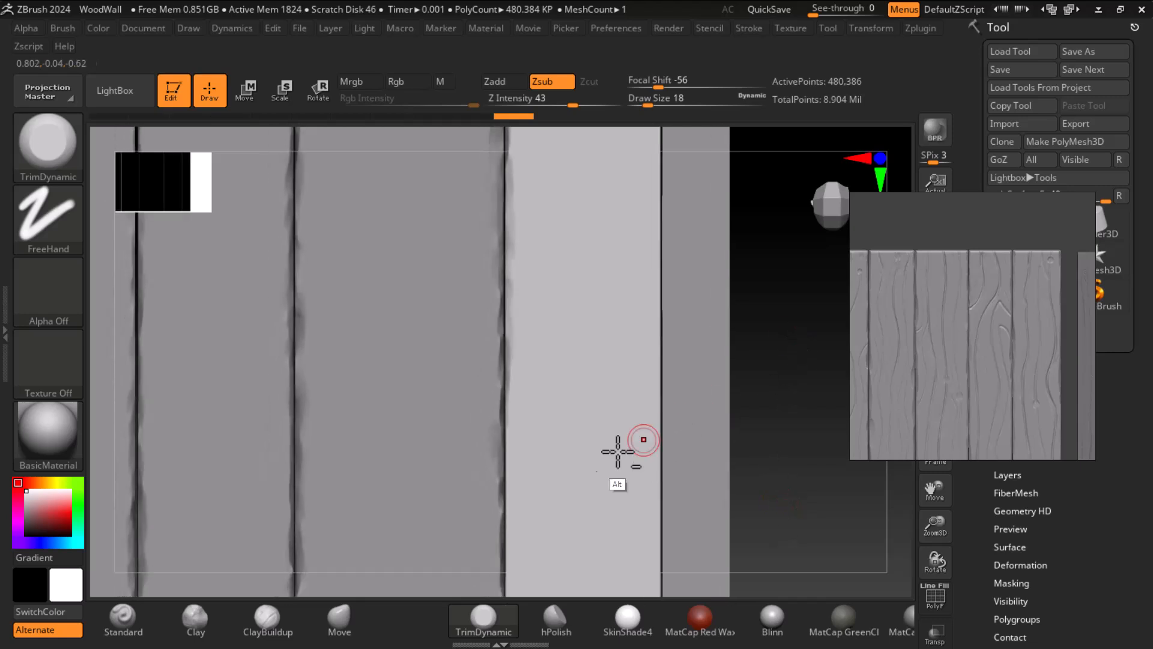
{"action": "left_click_drag", "start_coordinate": [510, 399], "coordinate": [509, 577]}
{"action": "left_click_drag", "start_coordinate": [737, 508], "coordinate": [738, 324], "text": "alt"}
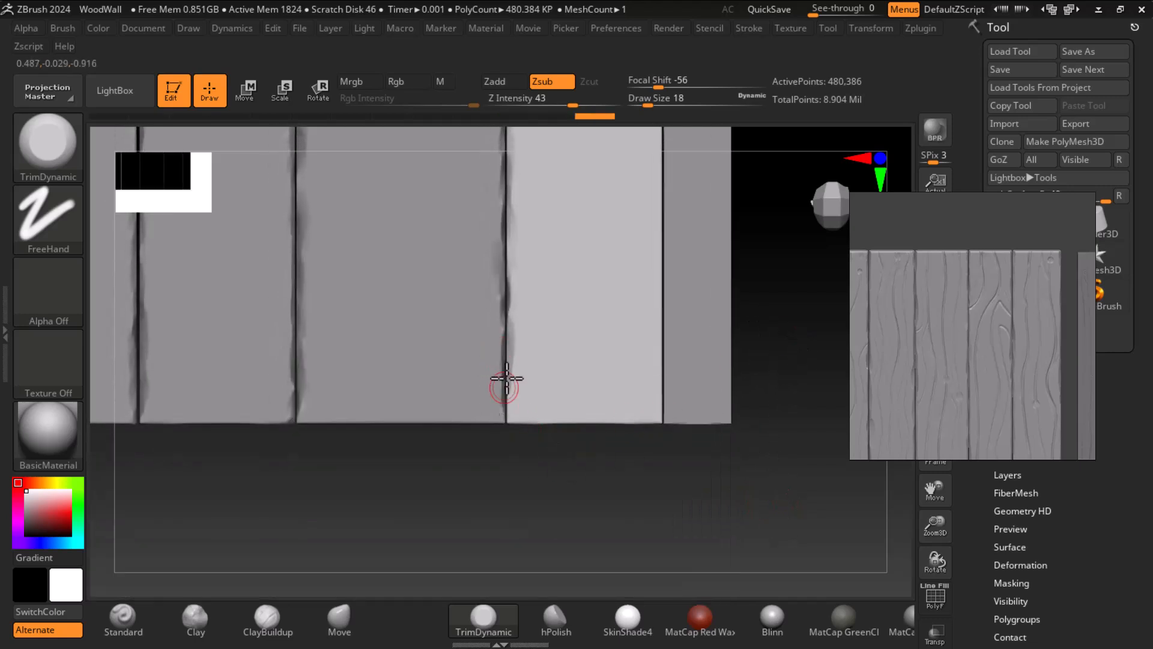
{"action": "left_click", "coordinate": [491, 395], "text": "alt"}
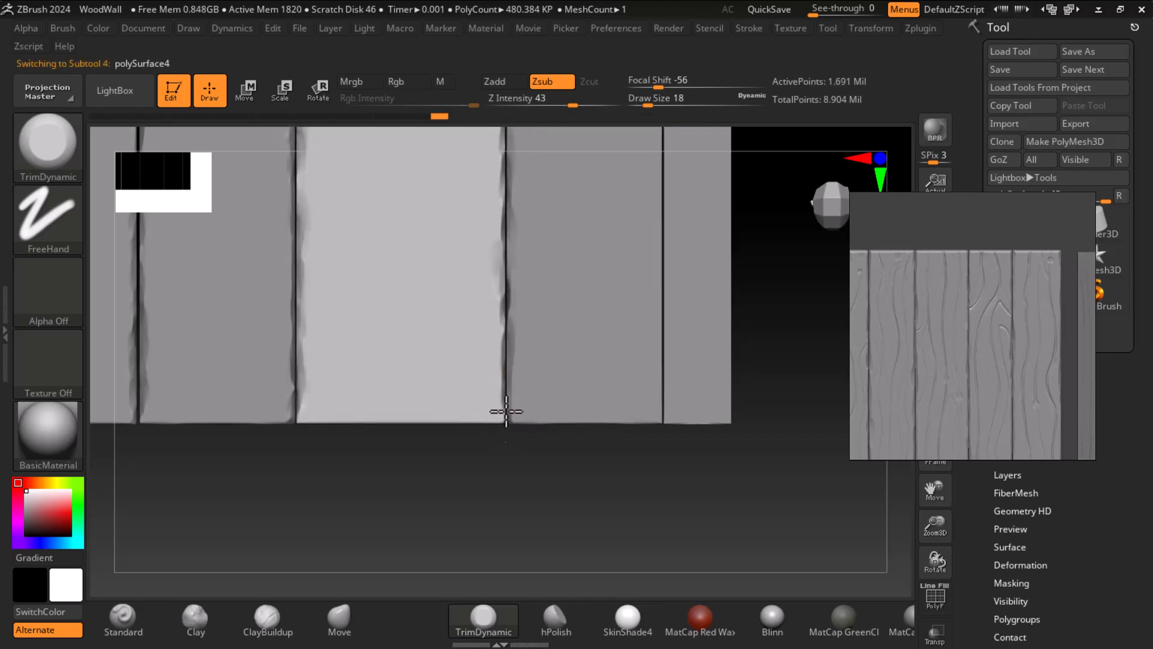
{"action": "left_click_drag", "start_coordinate": [811, 404], "coordinate": [788, 520], "text": "alt"}
Step: Wear down the fifth plank's right edge from bottom to top with TrimDynamic and chip its upper left corner
{"action": "left_click", "coordinate": [614, 448], "text": "alt"}
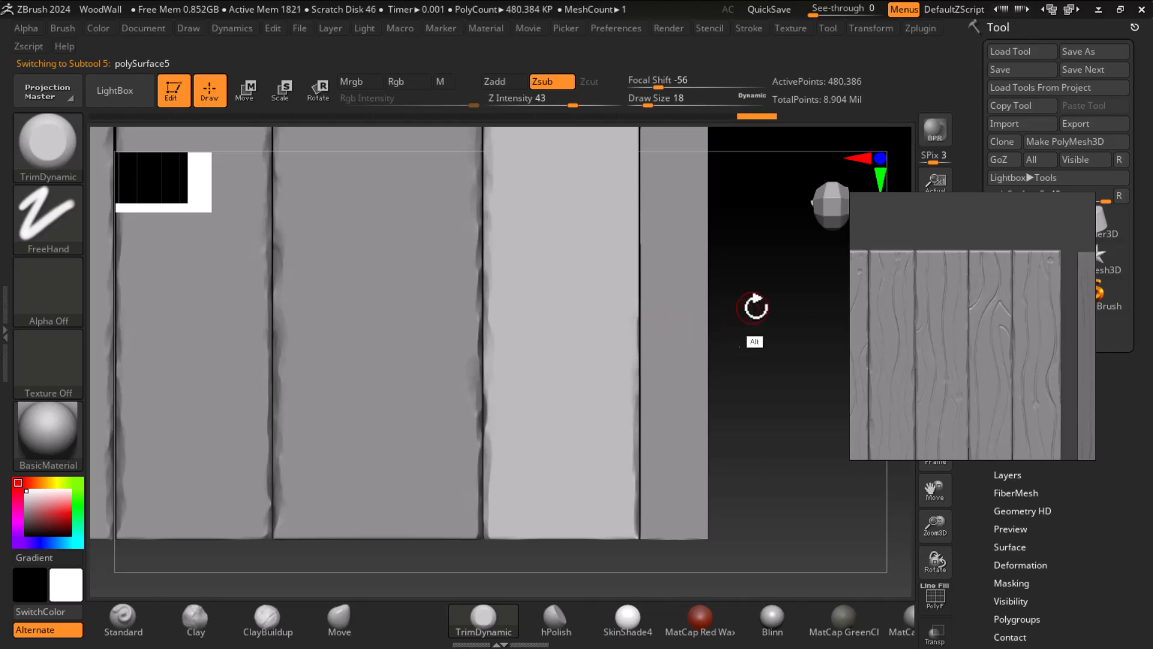
{"action": "left_click_drag", "start_coordinate": [747, 304], "coordinate": [725, 362], "text": "alt"}
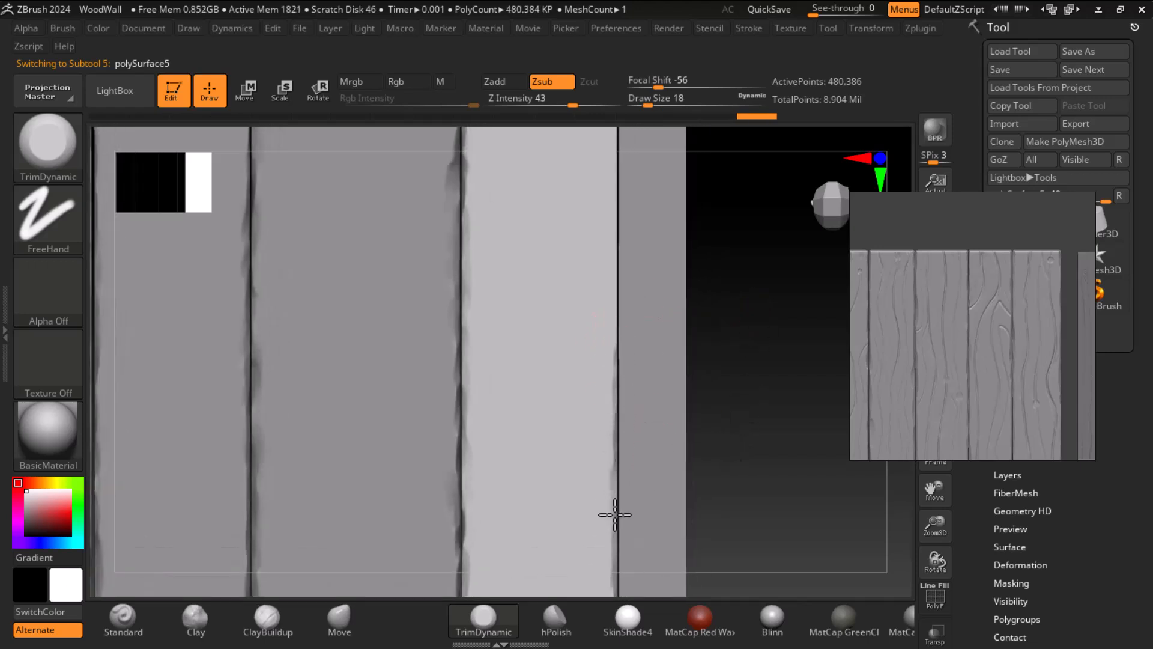
{"action": "left_click_drag", "start_coordinate": [614, 298], "coordinate": [615, 430]}
{"action": "left_click_drag", "start_coordinate": [697, 274], "coordinate": [677, 396], "text": "alt"}
{"action": "mouse_move", "coordinate": [596, 341]}
{"action": "left_mouse_down"}
{"action": "mouse_move", "coordinate": [592, 419]}
{"action": "mouse_move", "coordinate": [593, 240]}
{"action": "left_mouse_up"}
{"action": "mouse_move", "coordinate": [642, 204]}
{"action": "left_mouse_down", "text": "alt"}
{"action": "mouse_move", "coordinate": [625, 343]}
{"action": "mouse_move", "coordinate": [582, 402]}
{"action": "mouse_move", "coordinate": [578, 300]}
{"action": "left_mouse_up", "text": "alt"}
{"action": "left_click_drag", "start_coordinate": [686, 254], "coordinate": [674, 407], "text": "alt"}
{"action": "mouse_move", "coordinate": [565, 314]}
{"action": "left_mouse_down"}
{"action": "mouse_move", "coordinate": [564, 236]}
{"action": "mouse_move", "coordinate": [564, 269]}
{"action": "left_mouse_up"}
{"action": "mouse_move", "coordinate": [564, 211]}
{"action": "left_mouse_down"}
{"action": "mouse_move", "coordinate": [568, 278]}
{"action": "mouse_move", "coordinate": [557, 280]}
{"action": "left_mouse_up"}
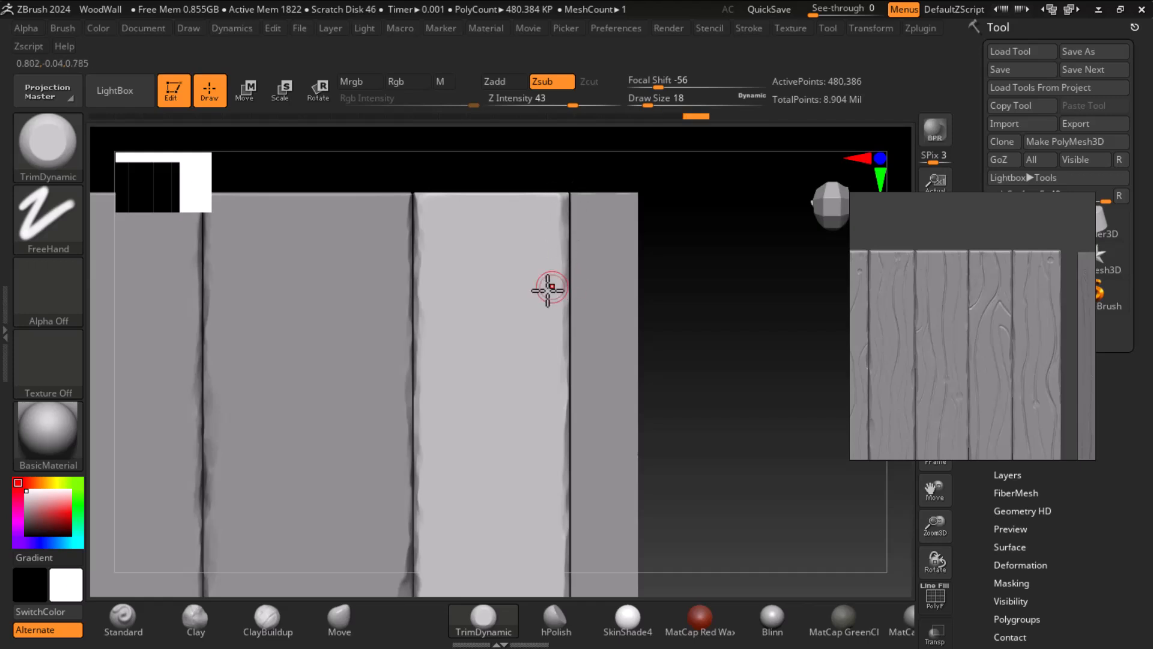
{"action": "left_click_drag", "start_coordinate": [419, 222], "coordinate": [415, 201]}
{"action": "left_click_drag", "start_coordinate": [415, 201], "coordinate": [414, 221]}
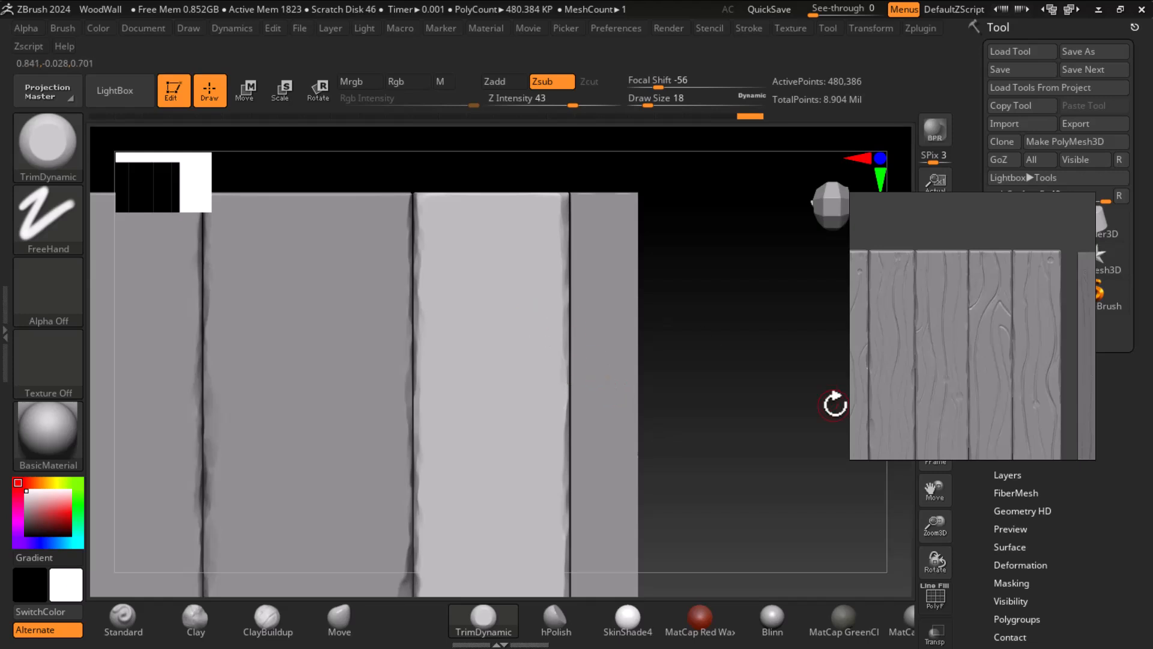
Step: Examine the edges of the last planks in the grey wood wall sculpt on the reference board
{"action": "middle_click_drag", "start_coordinate": [1023, 284], "coordinate": [950, 313]}
{"action": "scroll", "coordinate": [953, 308], "scroll_direction": "up", "scroll_amount": 4}
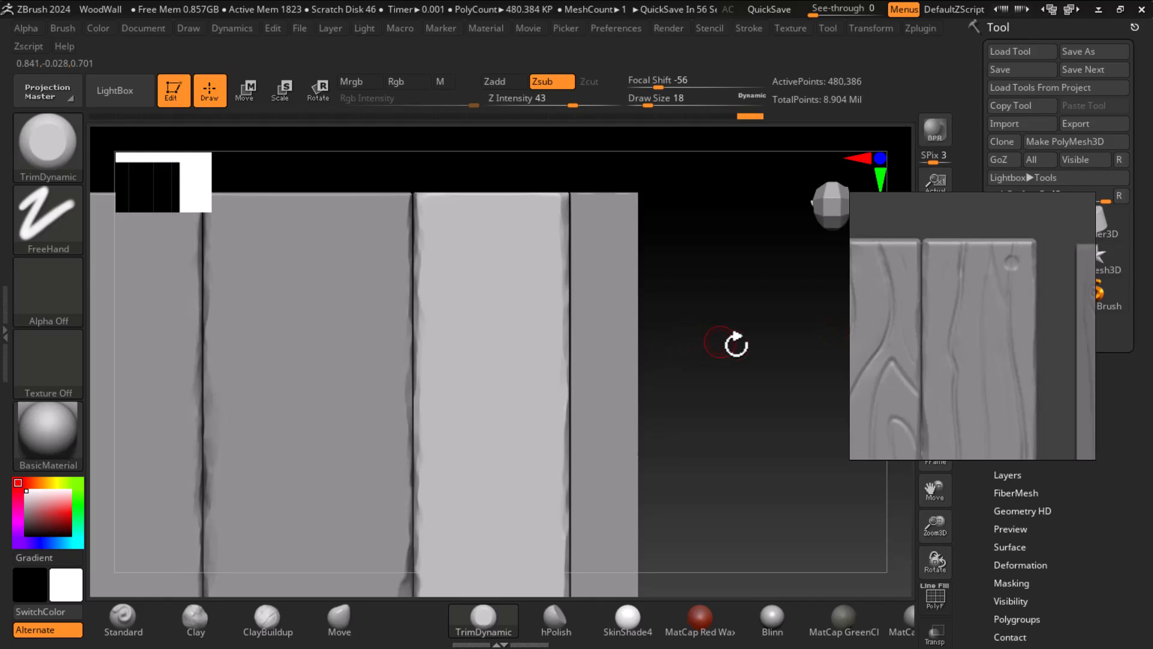
{"action": "scroll", "coordinate": [943, 352], "scroll_direction": "down", "scroll_amount": 5}
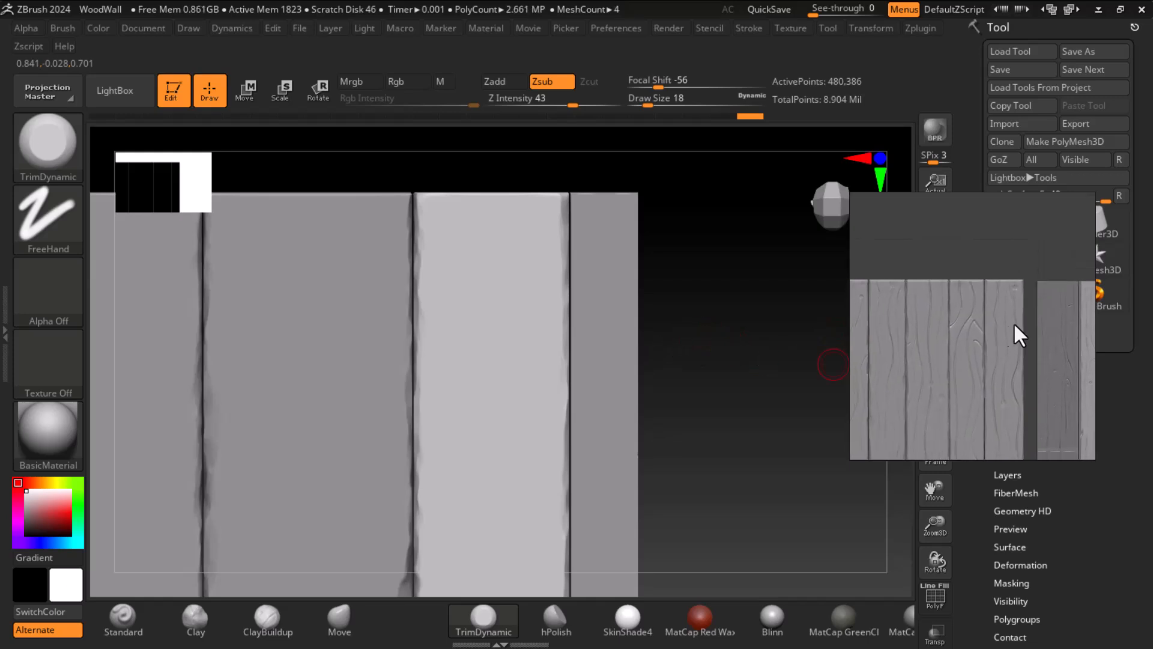
{"action": "scroll", "coordinate": [1013, 338], "scroll_direction": "down", "scroll_amount": 4}
{"action": "middle_click_drag", "start_coordinate": [1040, 391], "coordinate": [963, 239]}
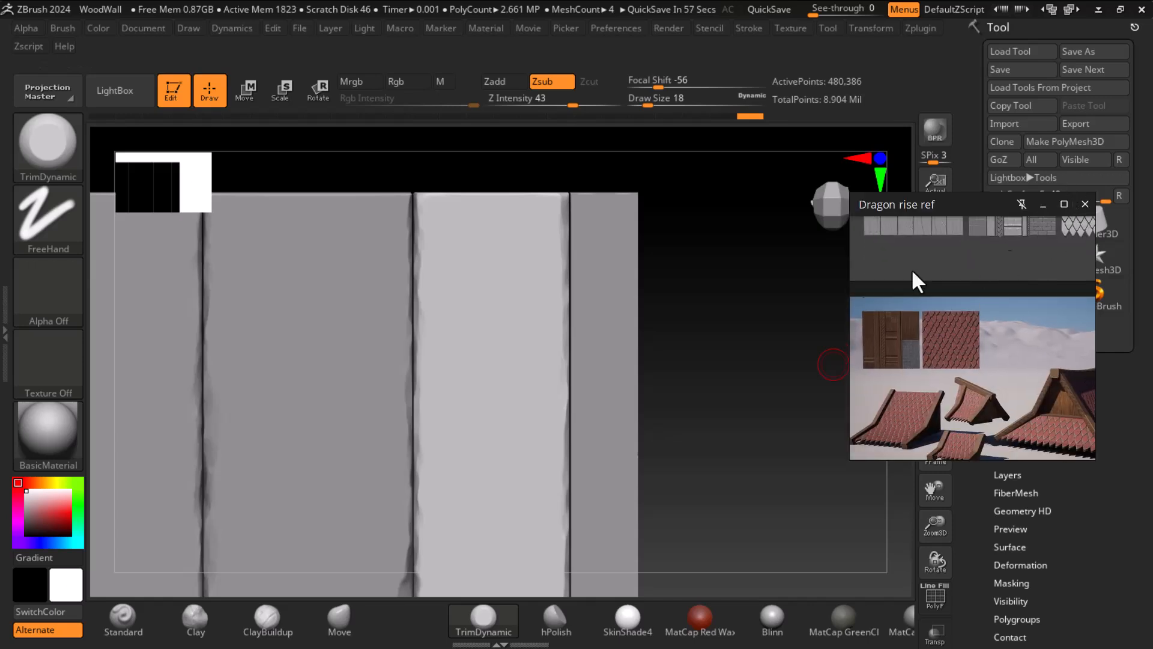
Step: Maximize the reference board to find the rendered brown wood wall, then restore the window and zoom in on its rightmost planks
{"action": "left_click", "coordinate": [1064, 204]}
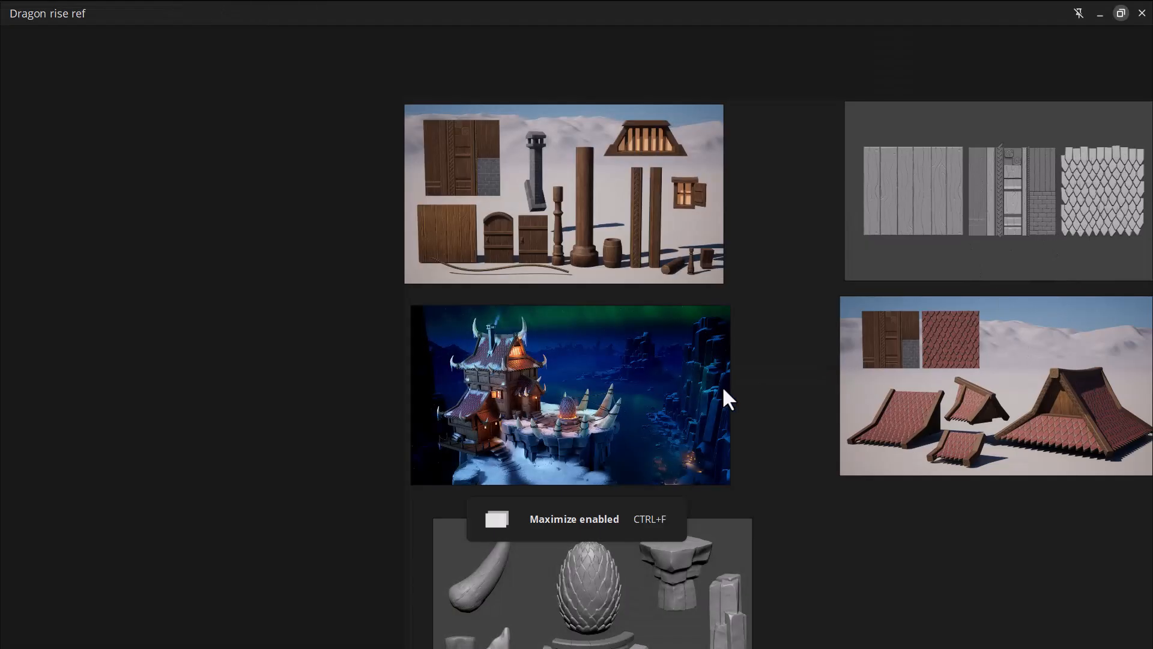
{"action": "scroll", "coordinate": [727, 400], "scroll_direction": "down", "scroll_amount": 4}
{"action": "middle_click_drag", "start_coordinate": [690, 445], "coordinate": [677, 377]}
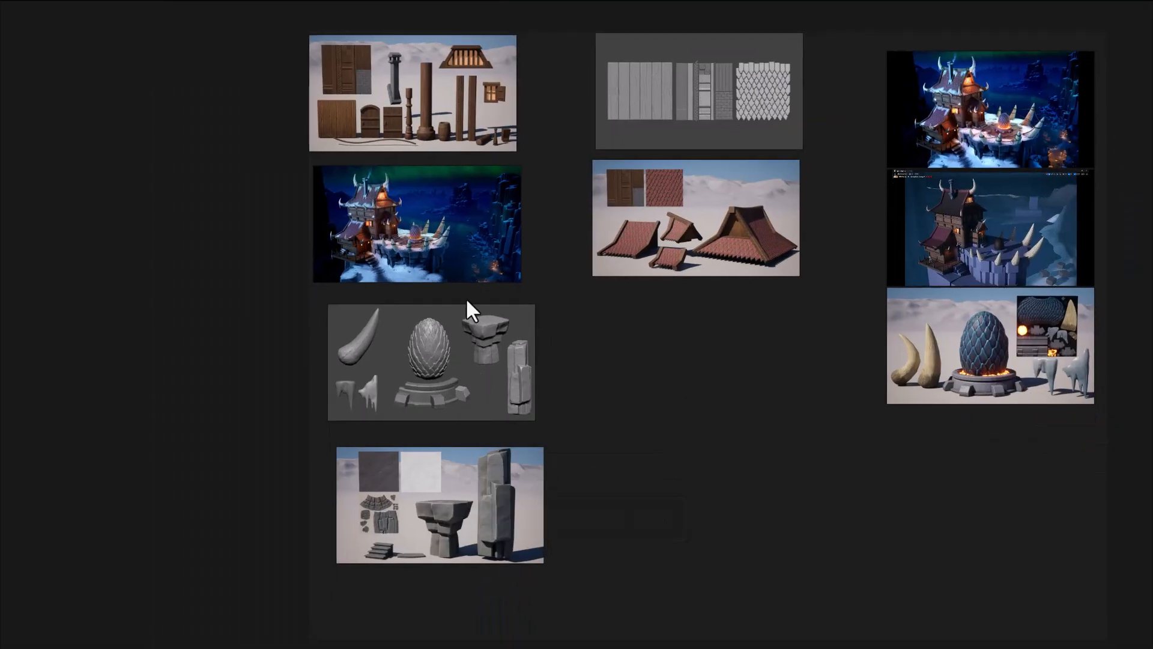
{"action": "middle_click_drag", "start_coordinate": [409, 158], "coordinate": [532, 426]}
{"action": "scroll", "coordinate": [532, 426], "scroll_direction": "up", "scroll_amount": 8}
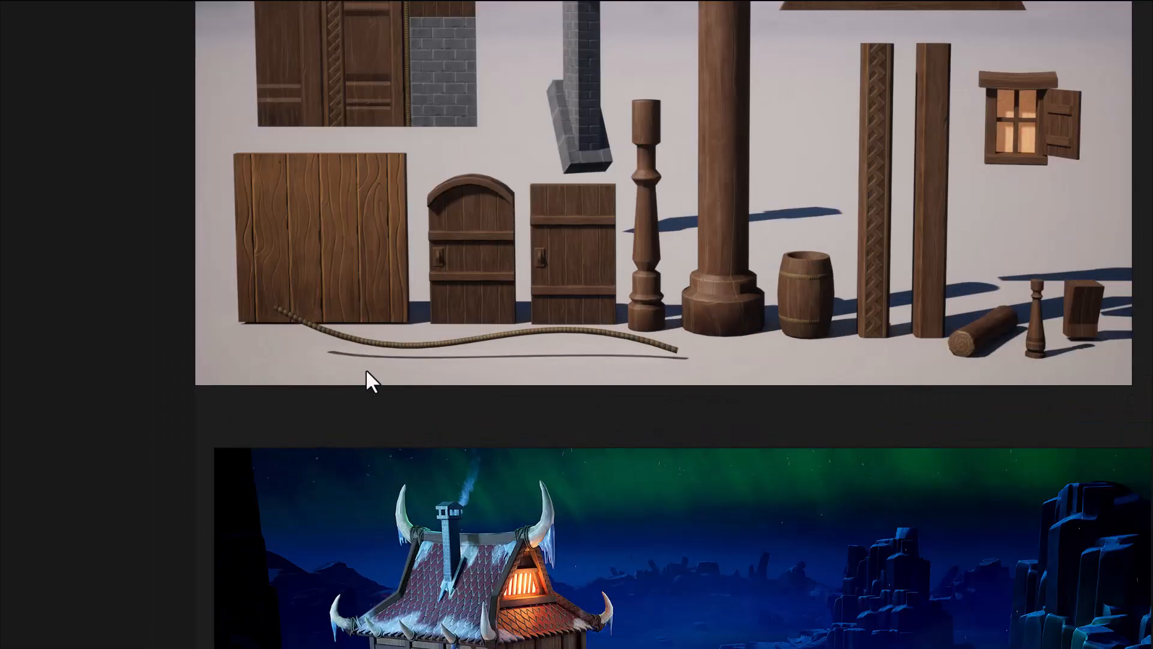
{"action": "middle_click_drag", "start_coordinate": [380, 319], "coordinate": [560, 418]}
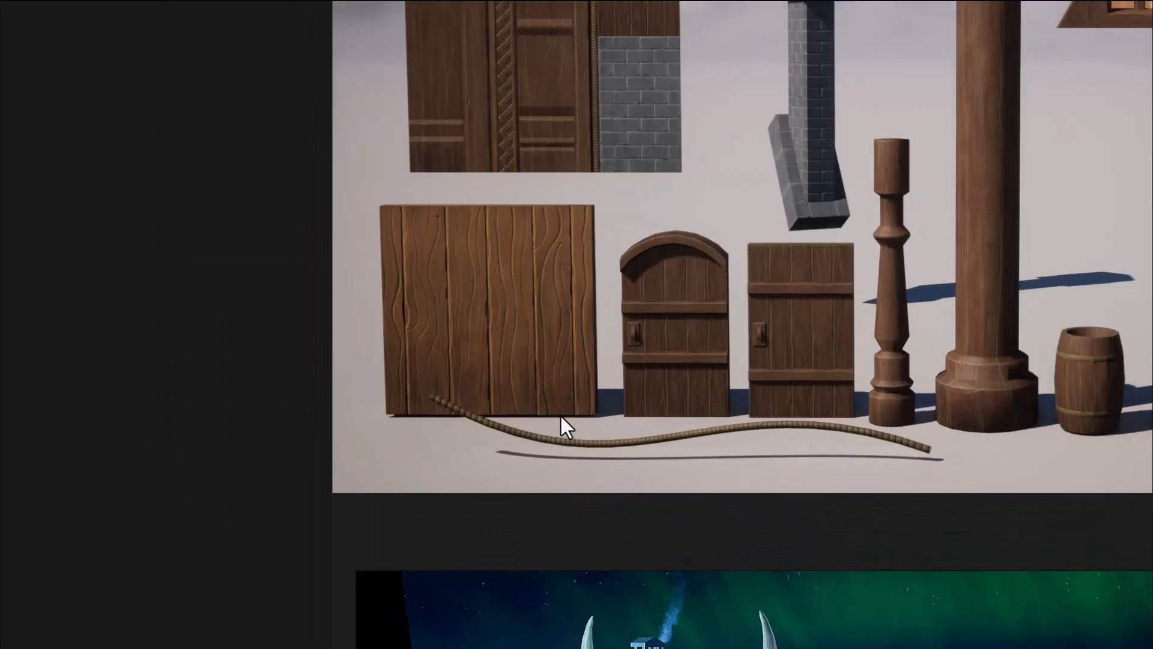
{"action": "key", "text": "ctrl+f"}
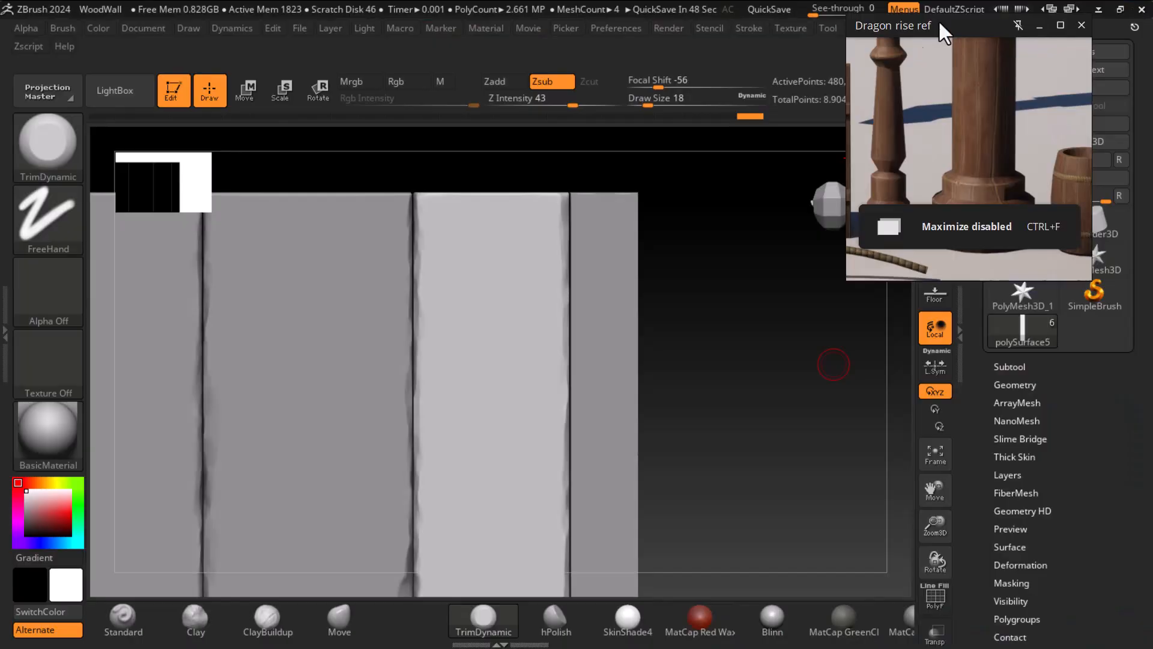
{"action": "scroll", "coordinate": [963, 143], "scroll_direction": "down", "scroll_amount": 5}
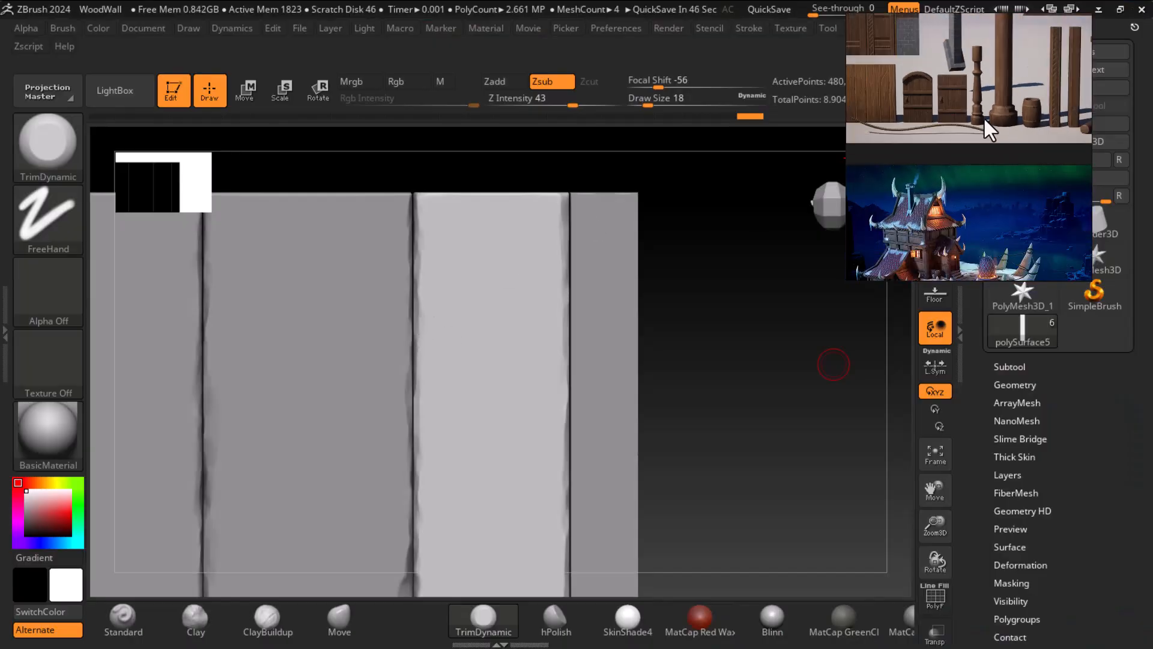
{"action": "scroll", "coordinate": [975, 187], "scroll_direction": "up", "scroll_amount": 6}
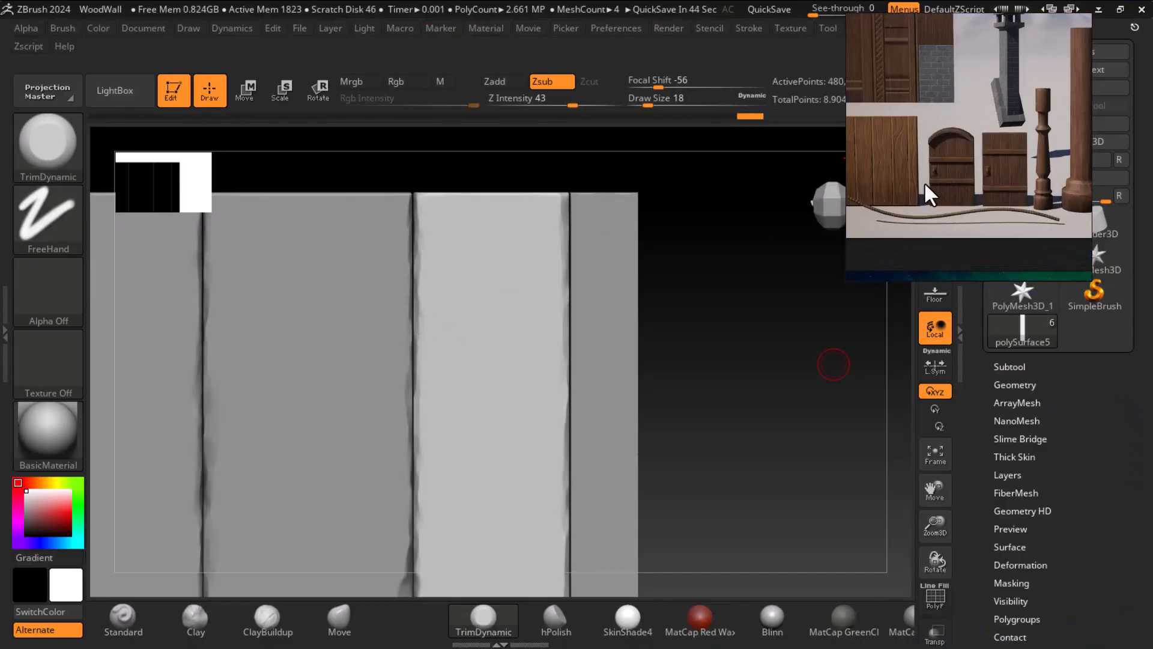
{"action": "scroll", "coordinate": [991, 141], "scroll_direction": "up", "scroll_amount": 1}
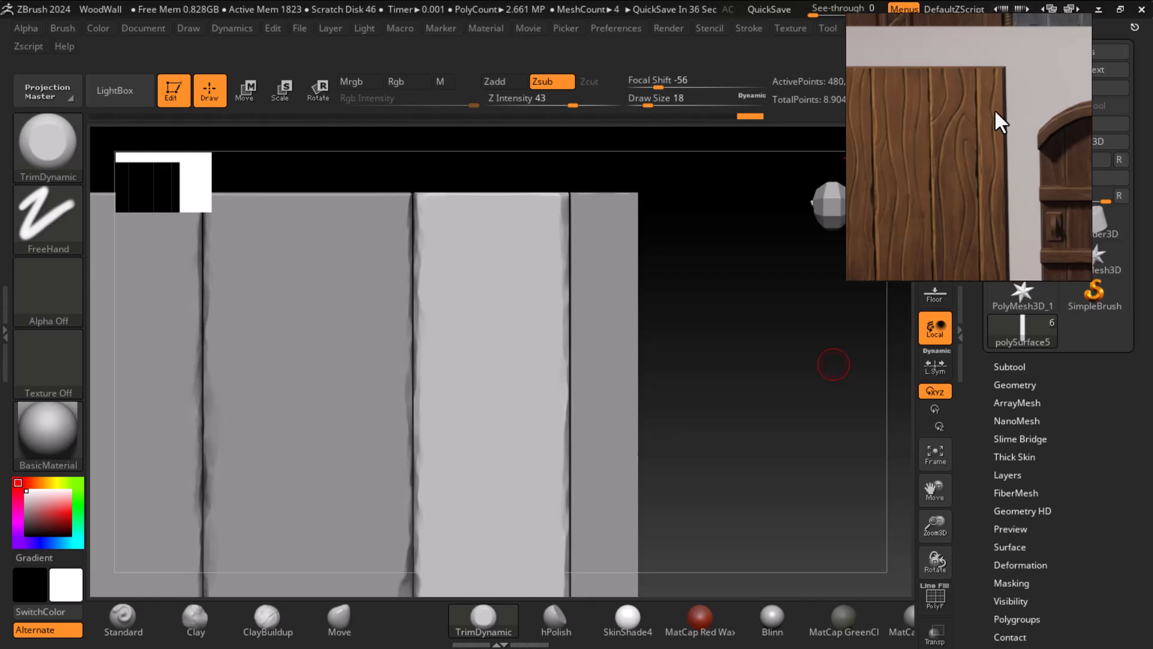
Step: Switch to the narrow sixth plank, subdivide it four times with the wireframe shown, and reselect the TrimDynamic brush
{"action": "left_click", "coordinate": [608, 266], "text": "alt"}
{"action": "key", "text": "shift+f"}
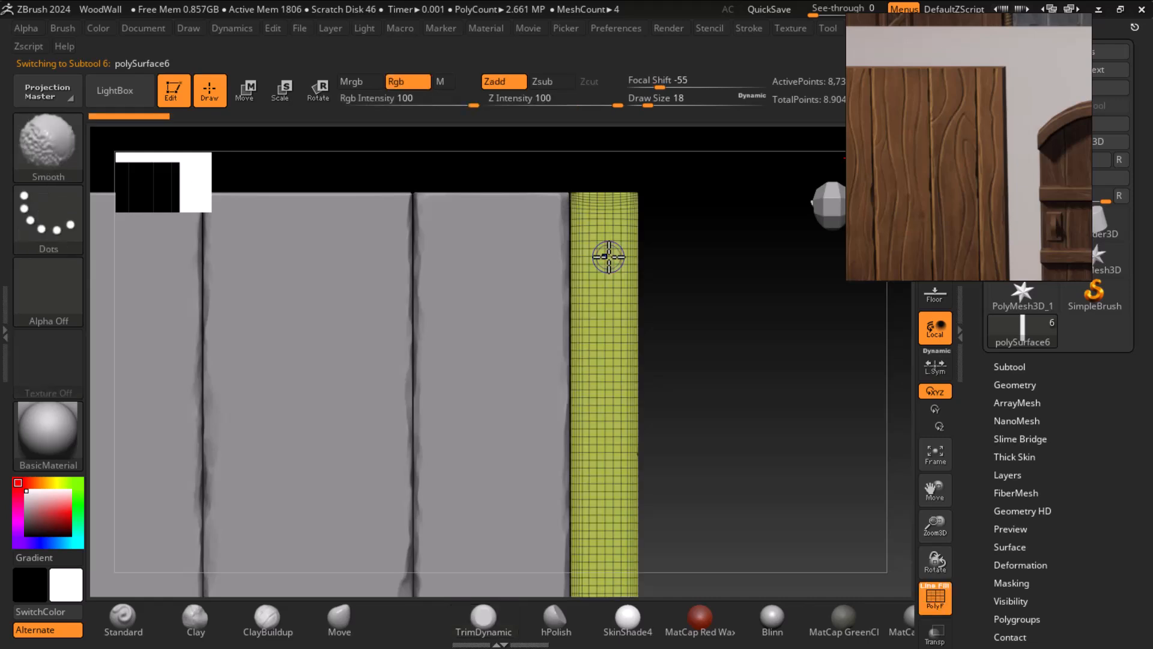
{"action": "key", "text": "ctrl"}
{"action": "key", "text": "ctrl+d"}
{"action": "key", "text": "ctrl+d"}
{"action": "key", "text": "ctrl+d"}
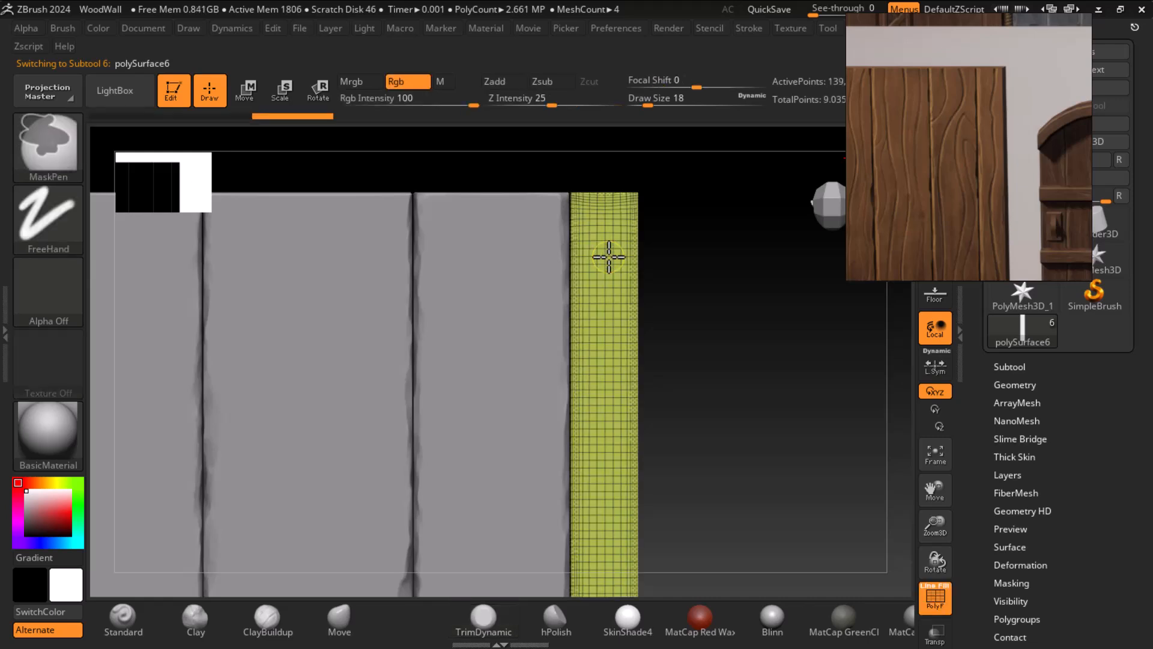
{"action": "key", "text": "ctrl+d"}
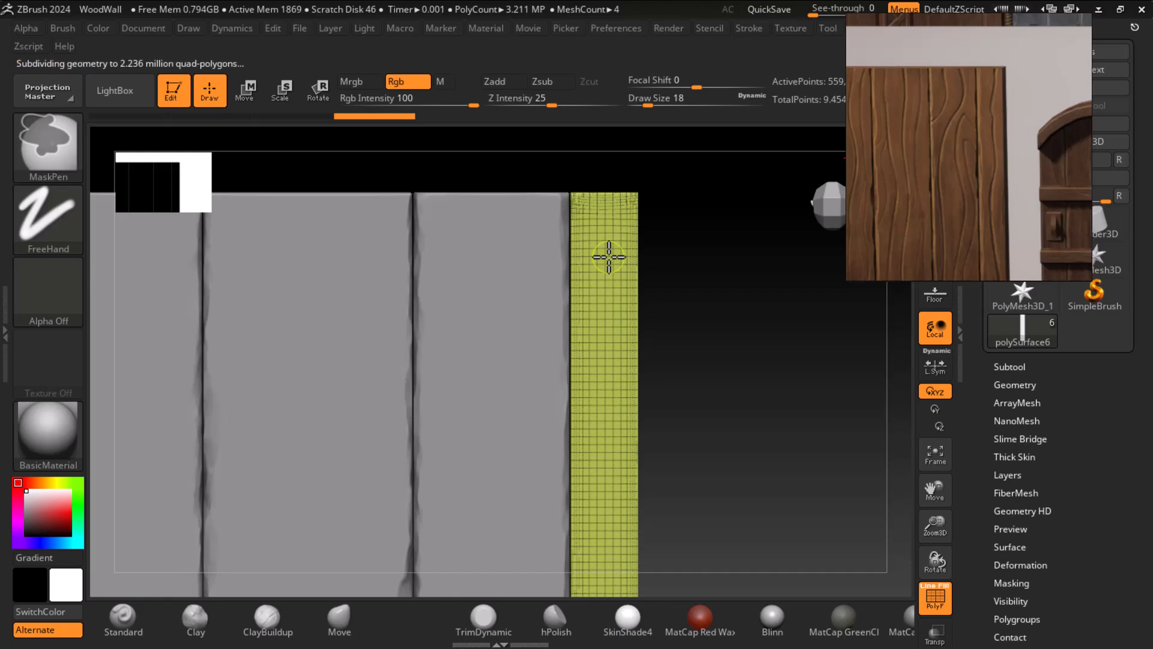
{"action": "key", "text": "b"}
{"action": "key", "text": "t"}
{"action": "key", "text": "d"}
{"action": "key", "text": "shift+f"}
Step: Chip the upper half of the sixth plank's left edge with TrimDynamic, reducing the draw size to 10 for finer strokes
{"action": "left_click_drag", "start_coordinate": [578, 193], "coordinate": [564, 359]}
{"action": "left_click_drag", "start_coordinate": [567, 312], "coordinate": [569, 455]}
{"action": "key", "text": "["}
{"action": "left_click_drag", "start_coordinate": [726, 508], "coordinate": [732, 340], "text": "alt"}
{"action": "left_click_drag", "start_coordinate": [575, 243], "coordinate": [573, 277]}
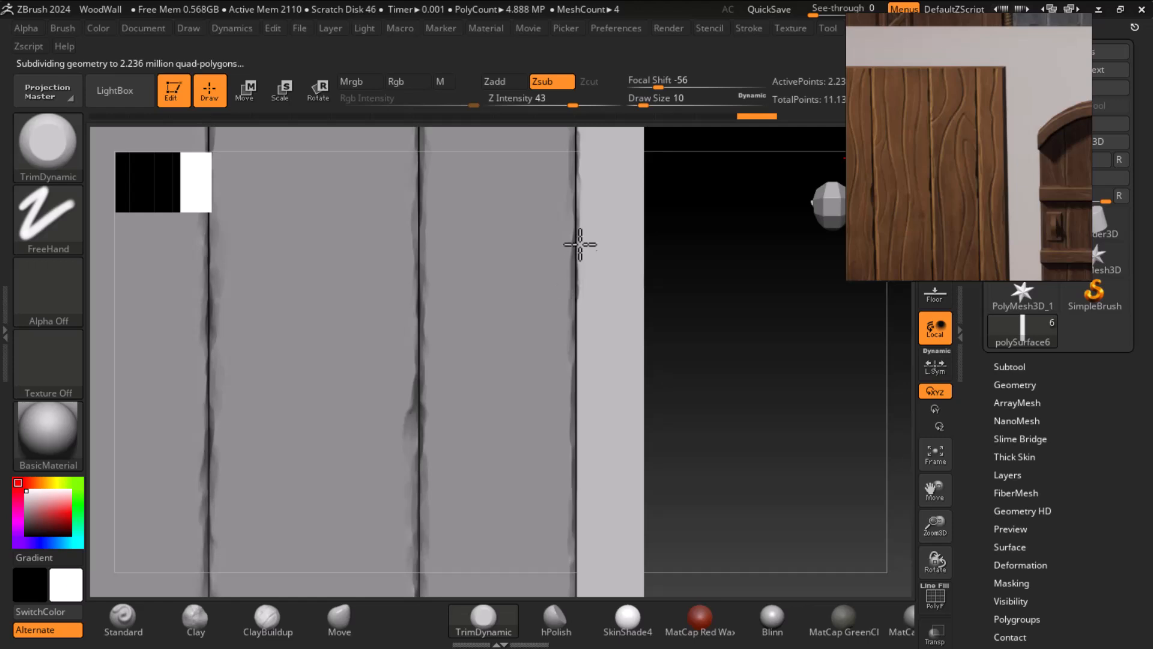
{"action": "mouse_move", "coordinate": [568, 329]}
{"action": "left_mouse_down"}
{"action": "mouse_move", "coordinate": [575, 359]}
{"action": "mouse_move", "coordinate": [576, 320]}
{"action": "mouse_move", "coordinate": [576, 384]}
{"action": "left_mouse_up"}
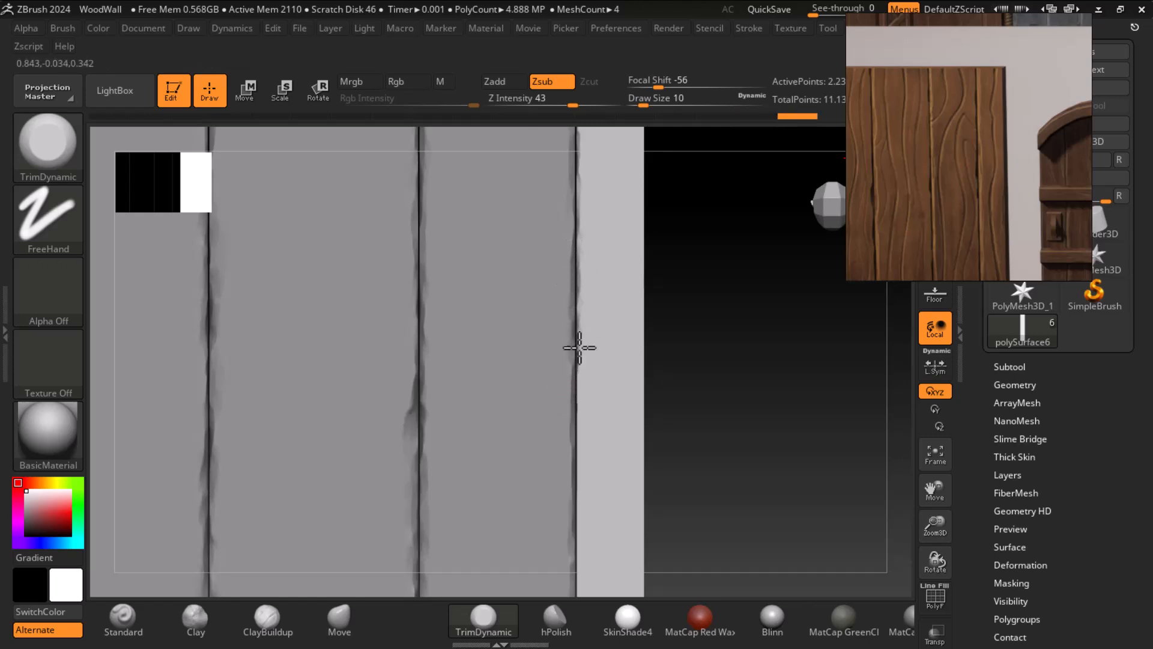
{"action": "left_click_drag", "start_coordinate": [573, 248], "coordinate": [575, 450]}
Step: Continue the chips down the sixth plank's left edge to its lower corner, using a draw size of 14 near the bottom
{"action": "left_click_drag", "start_coordinate": [695, 441], "coordinate": [691, 375], "text": "alt"}
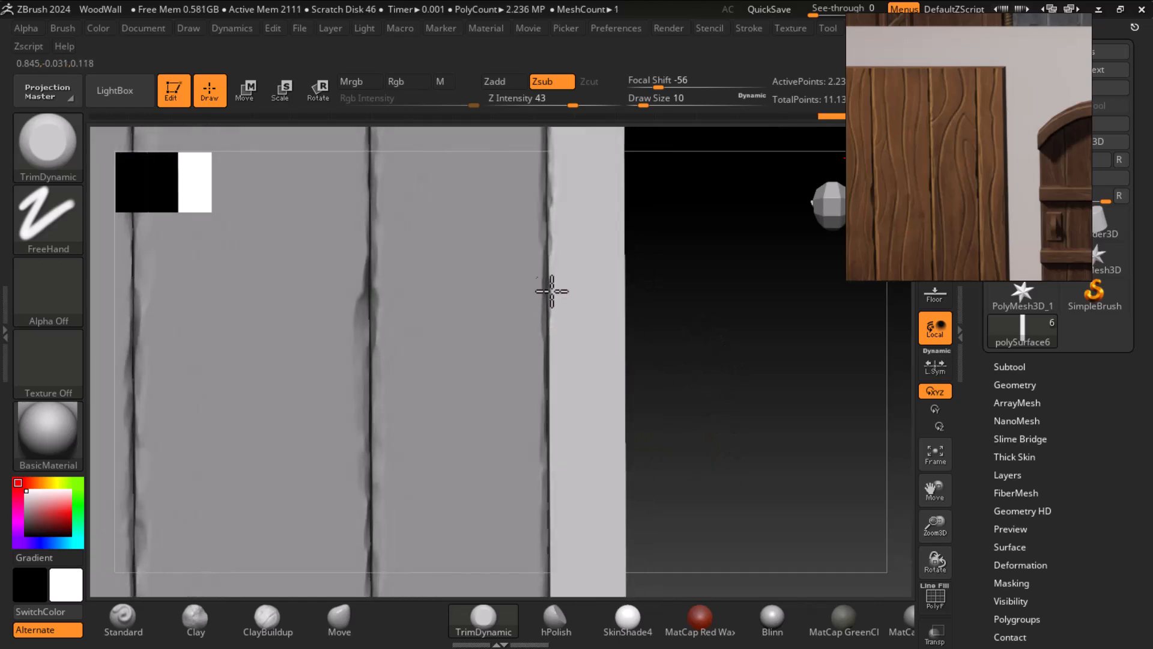
{"action": "left_click_drag", "start_coordinate": [552, 265], "coordinate": [551, 461]}
{"action": "left_click_drag", "start_coordinate": [690, 471], "coordinate": [695, 309], "text": "alt"}
{"action": "left_click_drag", "start_coordinate": [562, 319], "coordinate": [552, 496]}
{"action": "left_click_drag", "start_coordinate": [725, 460], "coordinate": [743, 337], "text": "alt"}
{"action": "left_click_drag", "start_coordinate": [576, 358], "coordinate": [572, 511]}
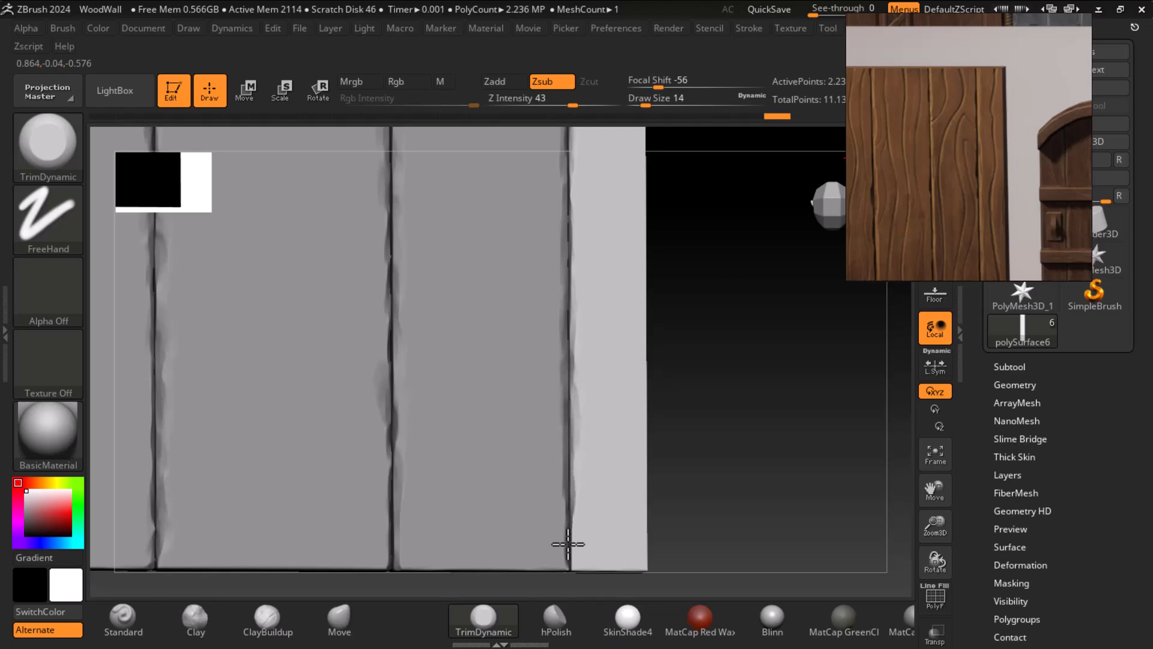
{"action": "mouse_move", "coordinate": [566, 551]}
{"action": "left_mouse_down"}
{"action": "mouse_move", "coordinate": [571, 522]}
{"action": "mouse_move", "coordinate": [575, 547]}
{"action": "left_mouse_up"}
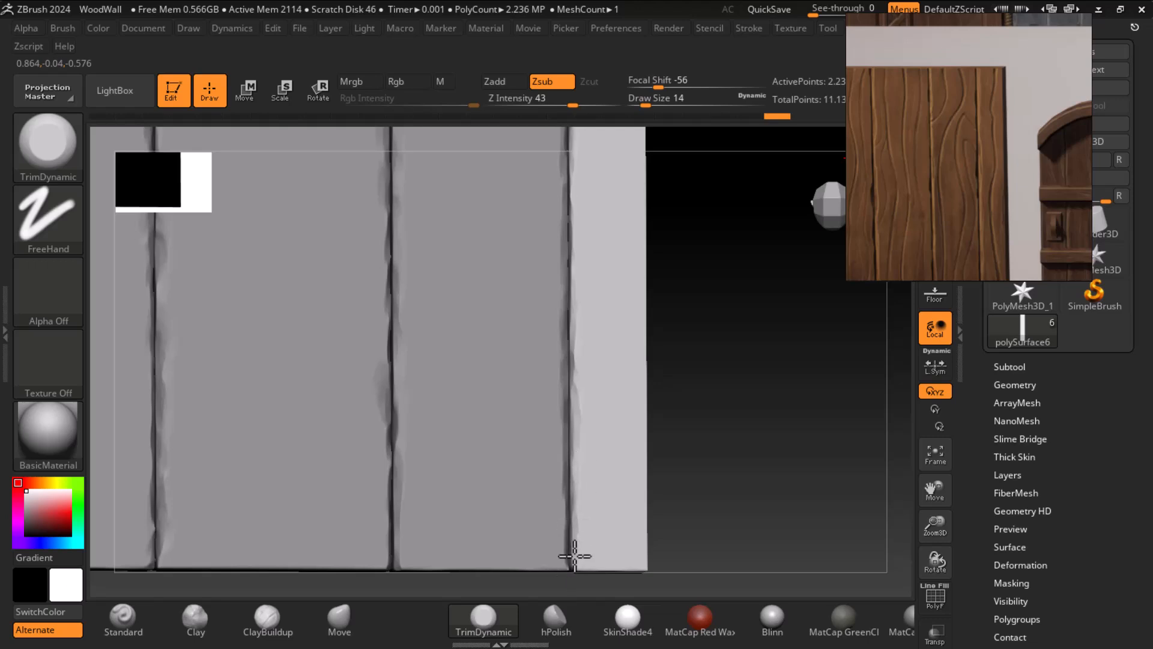
{"action": "left_click_drag", "start_coordinate": [578, 405], "coordinate": [573, 481]}
{"action": "mouse_move", "coordinate": [746, 472]}
{"action": "left_mouse_down", "text": "alt"}
{"action": "mouse_move", "coordinate": [741, 392]}
{"action": "mouse_move", "coordinate": [773, 390]}
{"action": "mouse_move", "coordinate": [808, 468]}
{"action": "left_mouse_up", "text": "alt"}
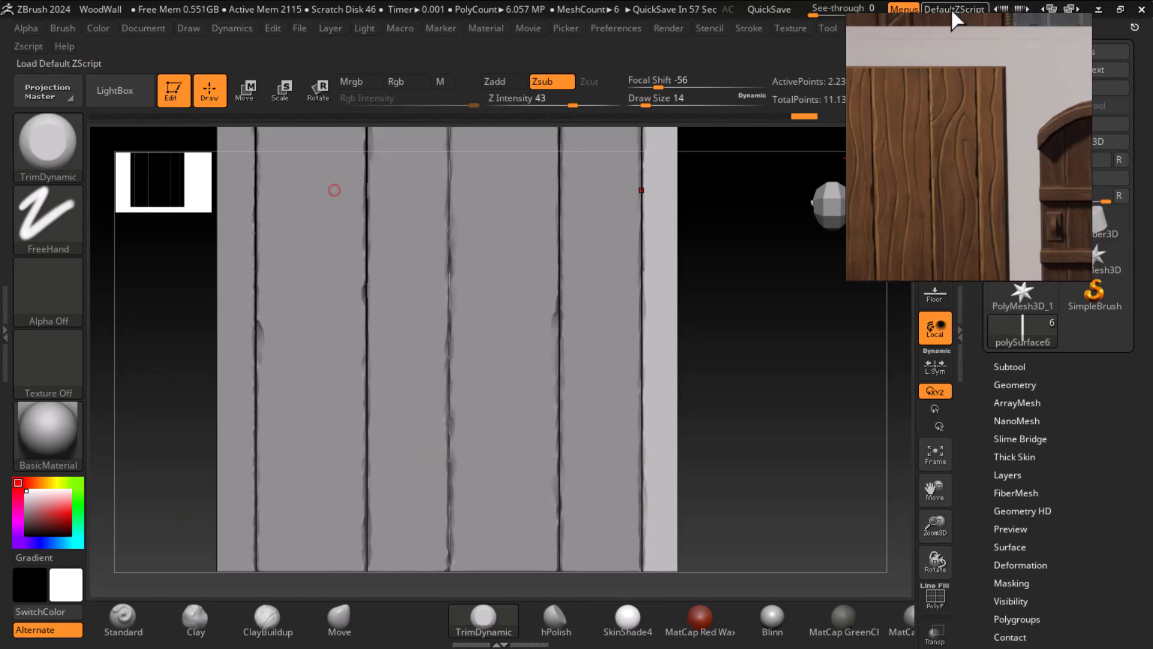
Step: Maximize the reference board and compare the rendered wood wall with the planks on the finished house scene
{"action": "left_click", "coordinate": [1061, 25]}
{"action": "scroll", "coordinate": [979, 224], "scroll_direction": "down", "scroll_amount": 2}
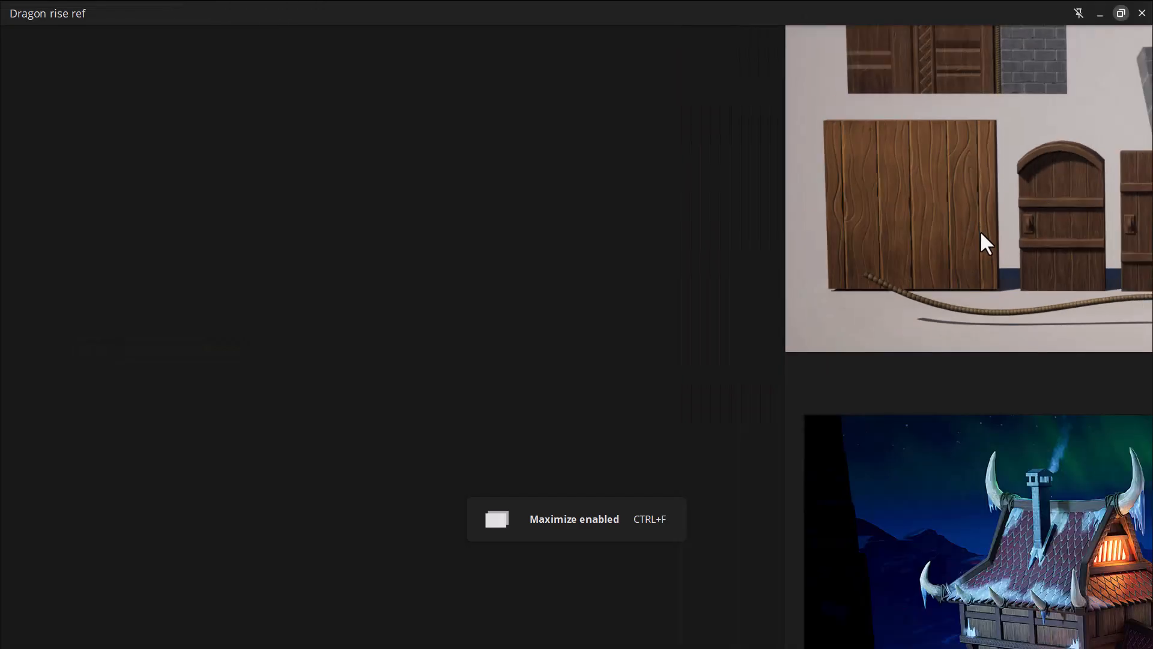
{"action": "middle_click_drag", "start_coordinate": [979, 225], "coordinate": [702, 147]}
{"action": "scroll", "coordinate": [750, 198], "scroll_direction": "down", "scroll_amount": 1}
{"action": "middle_click_drag", "start_coordinate": [857, 277], "coordinate": [654, 204]}
{"action": "middle_click_drag", "start_coordinate": [901, 487], "coordinate": [708, 373]}
{"action": "middle_click_drag", "start_coordinate": [427, 299], "coordinate": [554, 407]}
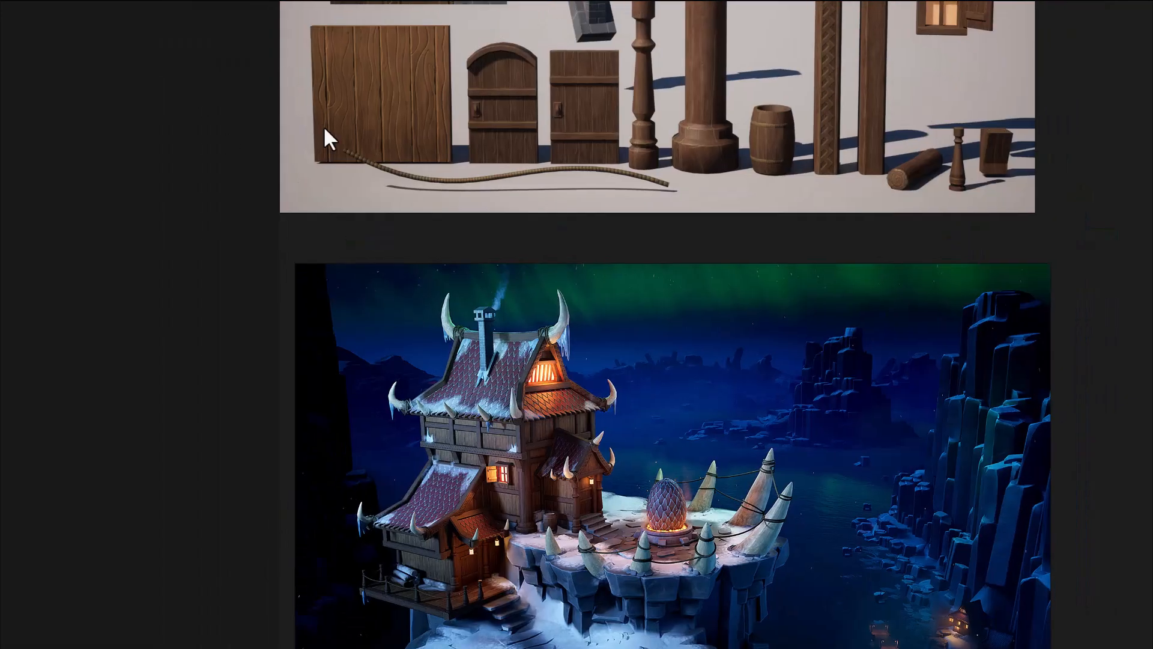
Step: Examine the plank walls of the finished house scene up close, and restore the reference board to its small floating window
{"action": "scroll", "coordinate": [536, 438], "scroll_direction": "up", "scroll_amount": 5}
{"action": "middle_click_drag", "start_coordinate": [484, 485], "coordinate": [559, 399]}
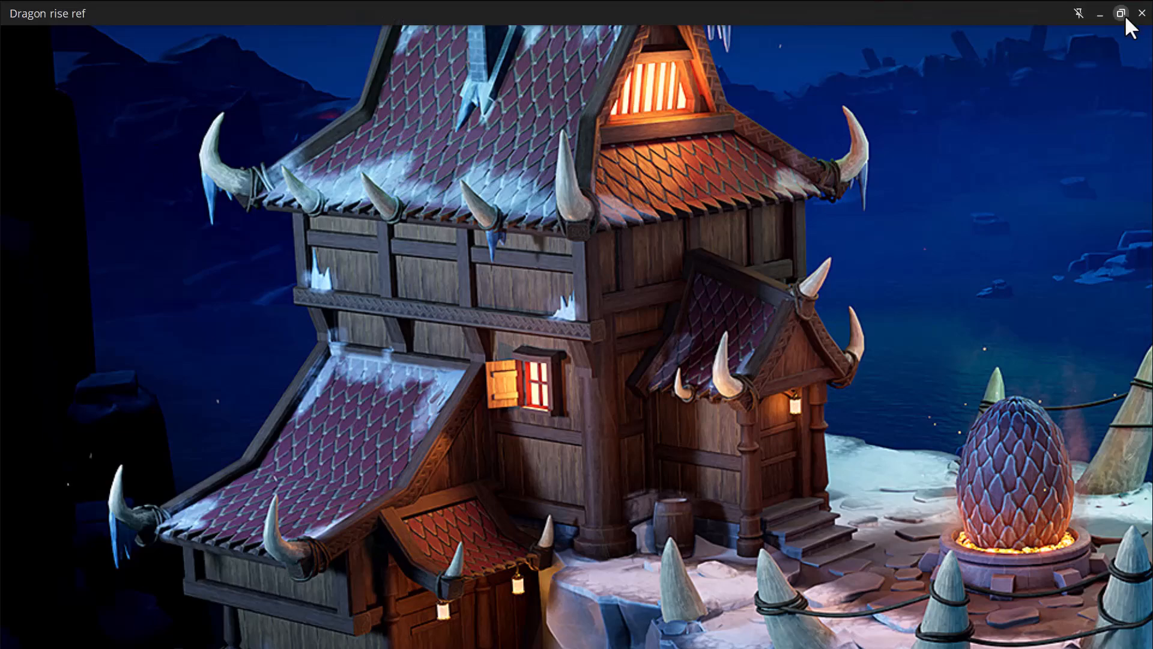
{"action": "left_click", "coordinate": [1120, 13]}
{"action": "scroll", "coordinate": [1021, 169], "scroll_direction": "down", "scroll_amount": 3}
{"action": "mouse_move", "coordinate": [974, 157]}
{"action": "middle_mouse_down"}
{"action": "mouse_move", "coordinate": [1046, 126]}
{"action": "mouse_move", "coordinate": [974, 147]}
{"action": "middle_mouse_up"}
Step: Switch to a maximized Google Chrome window and open the videos of the cg artist all rounder channel on YouTube
{"action": "key", "text": "super"}
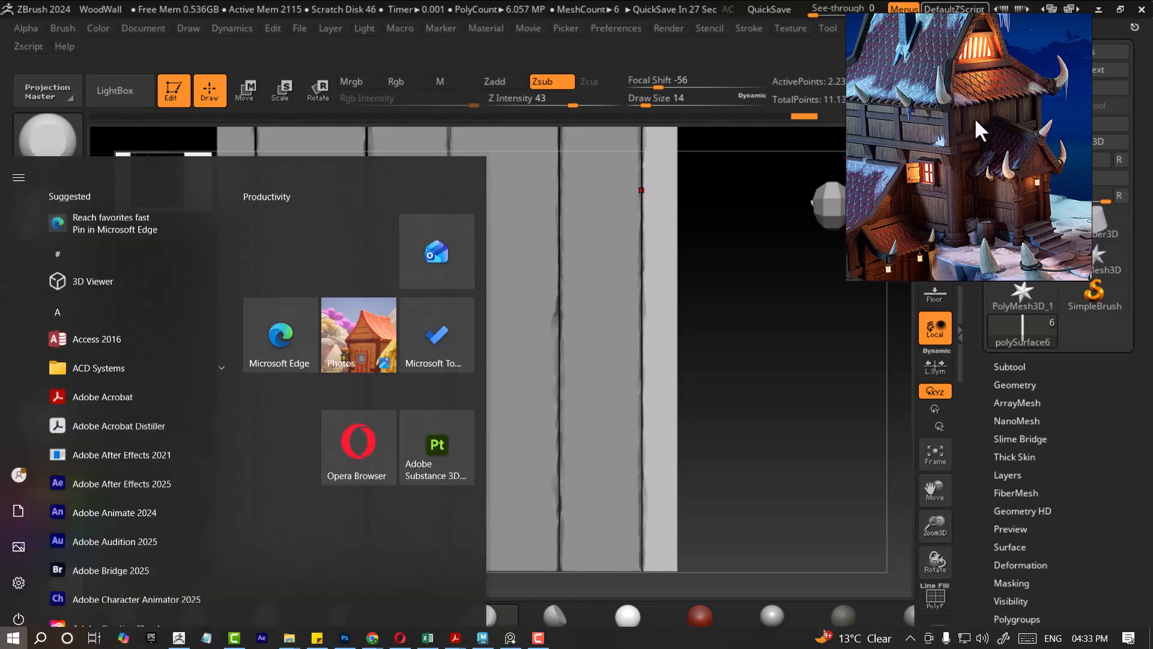
{"action": "type", "text": "CH"}
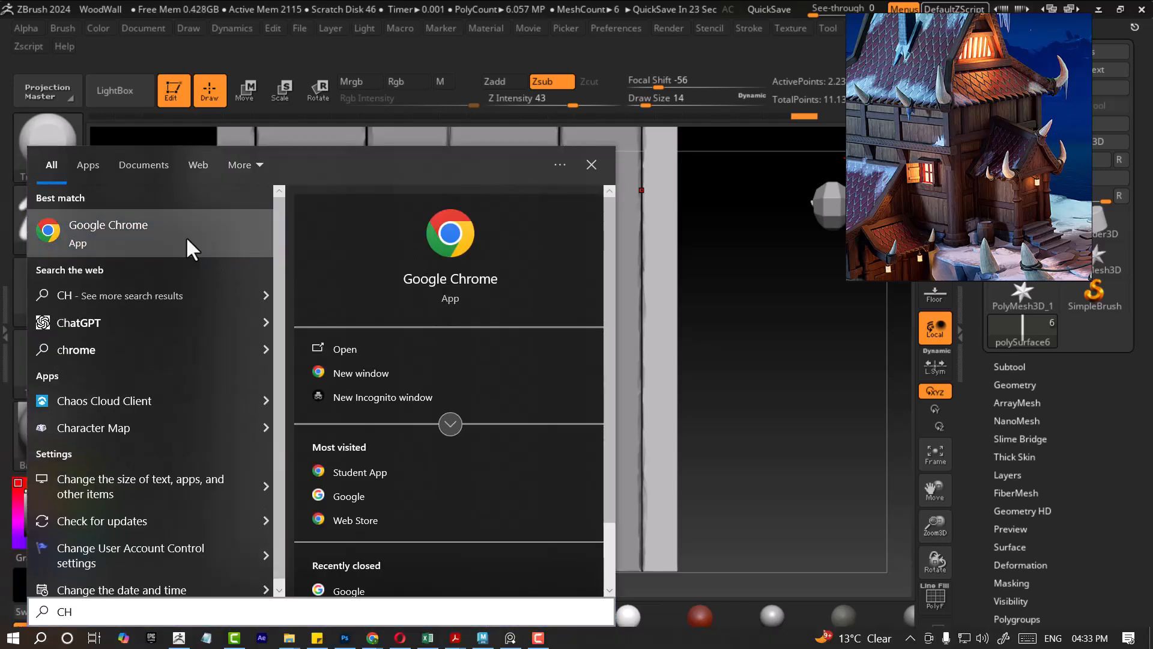
{"action": "left_click", "coordinate": [185, 236]}
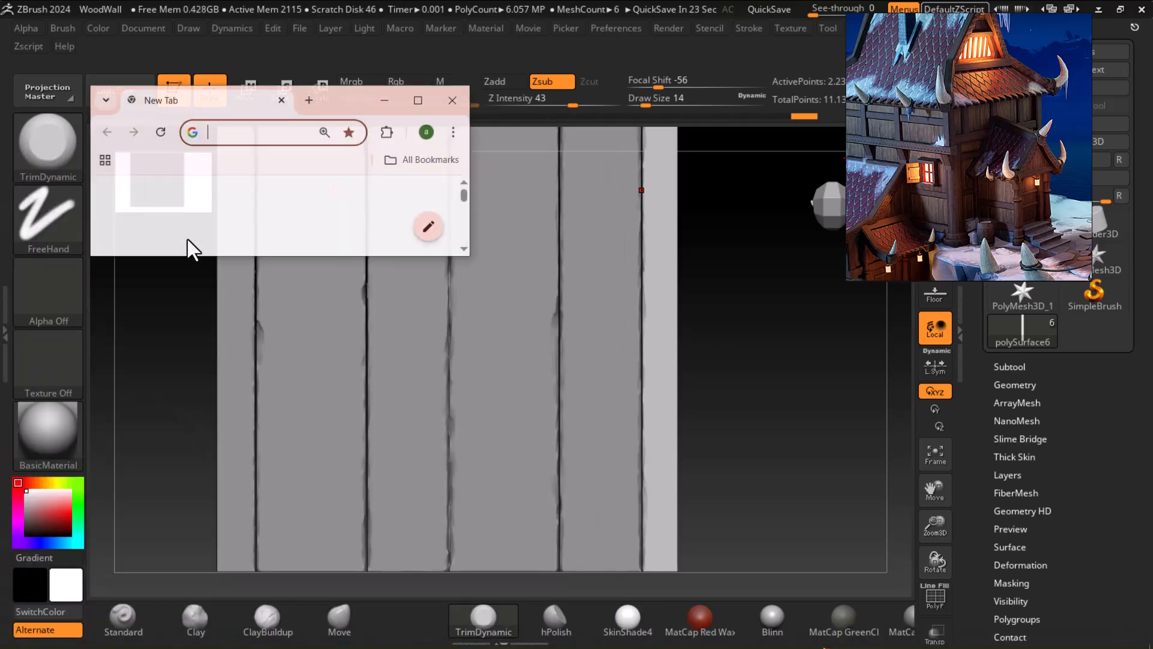
{"action": "left_click", "coordinate": [417, 101]}
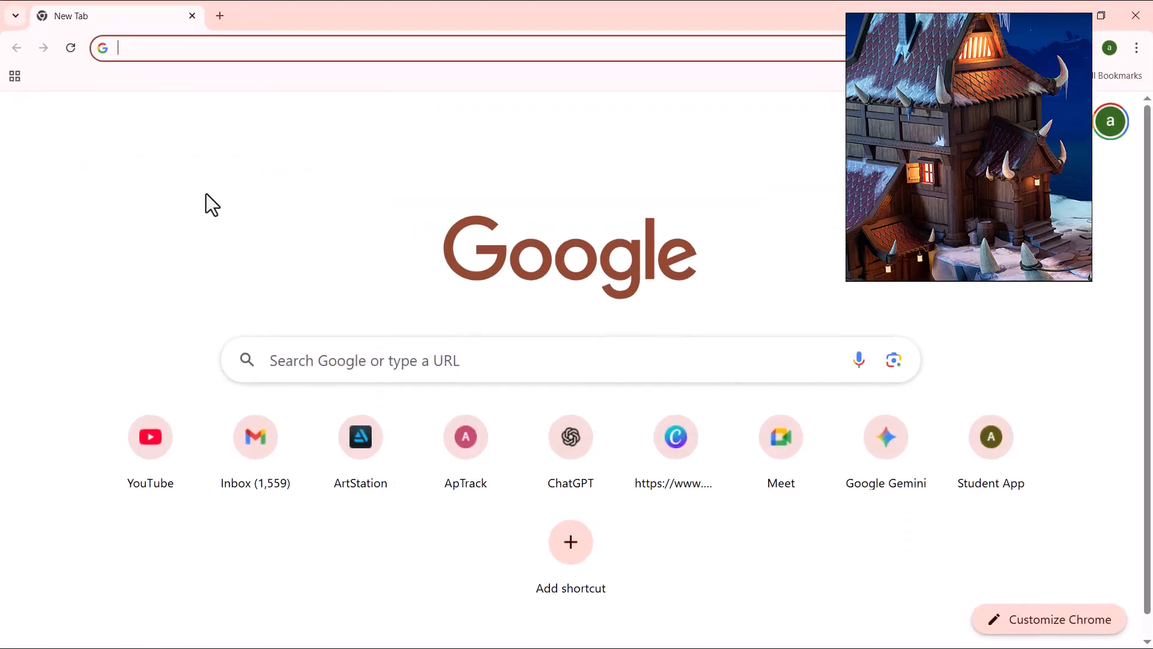
{"action": "left_click", "coordinate": [162, 463]}
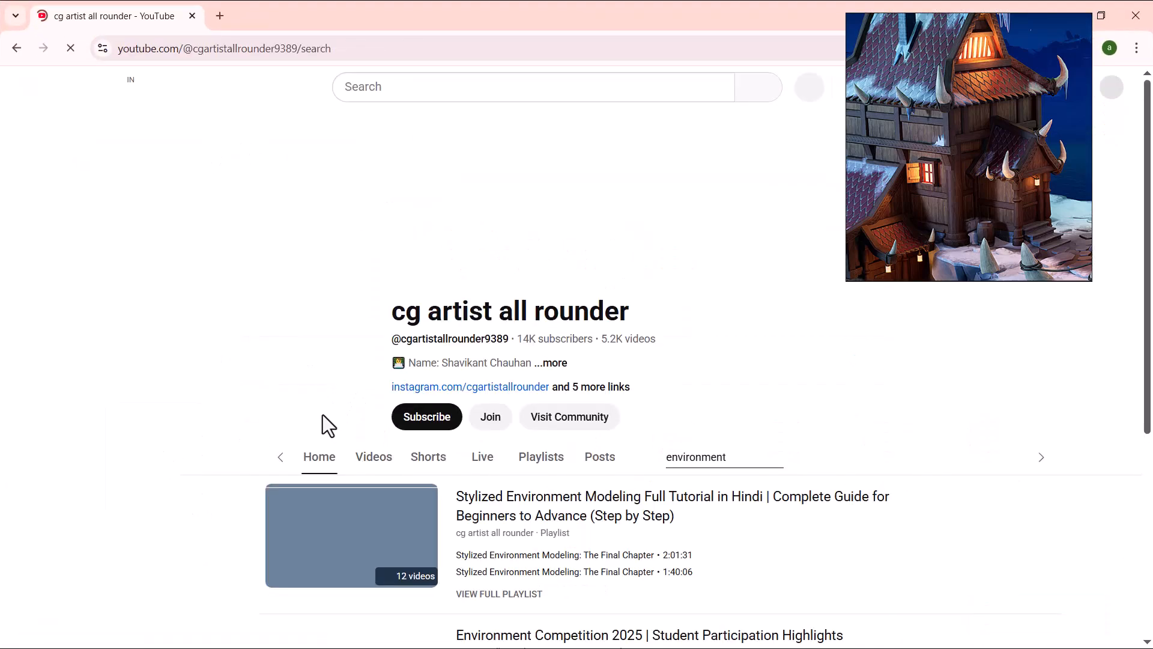
{"action": "left_click", "coordinate": [325, 420]}
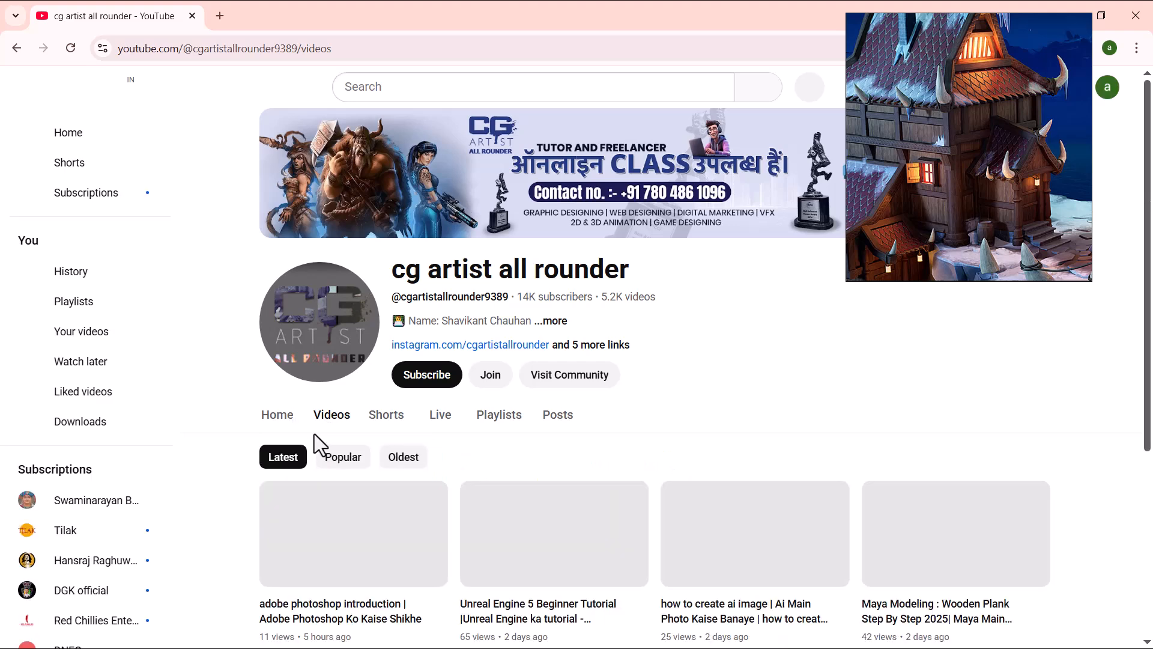
Step: Open the Unreal Engine 5 Beginner Tutorial on the environment pipeline, skip past the ad survey and pause the video
{"action": "scroll", "coordinate": [447, 363], "scroll_direction": "down", "scroll_amount": 1}
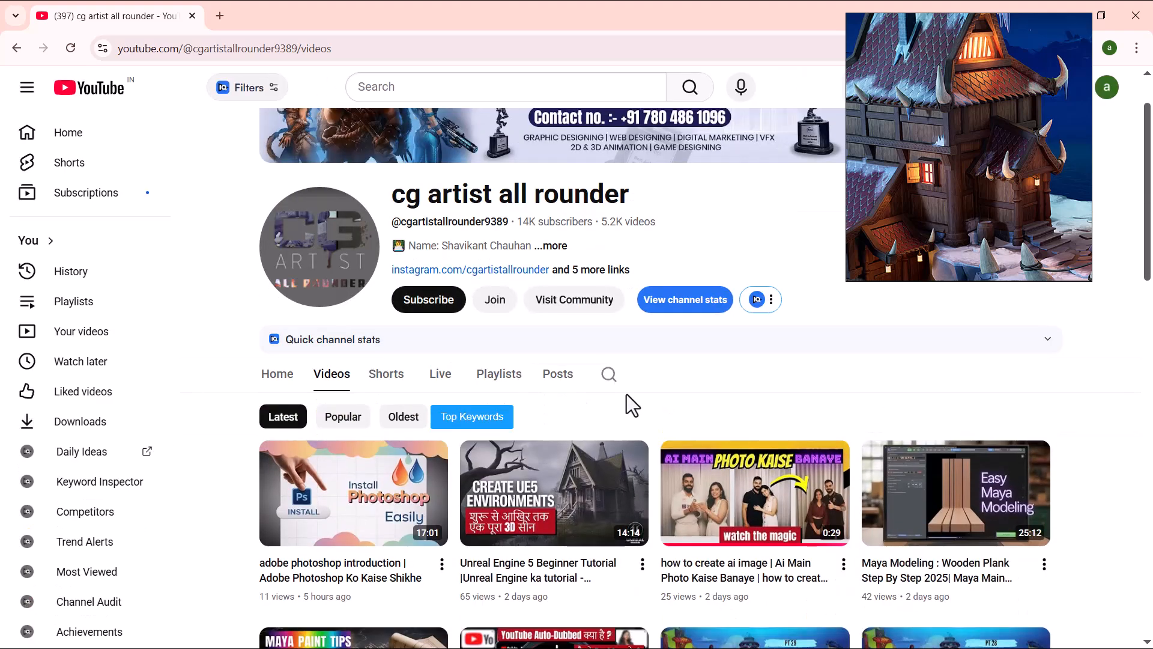
{"action": "scroll", "coordinate": [626, 396], "scroll_direction": "down", "scroll_amount": 2}
{"action": "left_click", "coordinate": [608, 469]}
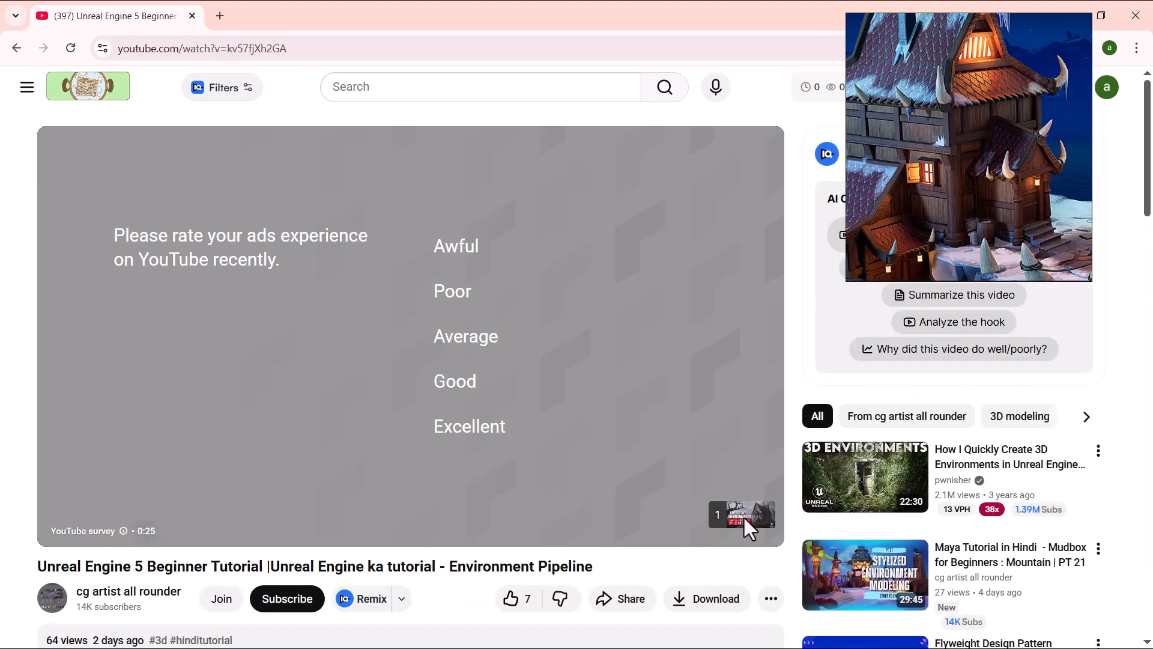
{"action": "left_click", "coordinate": [726, 511]}
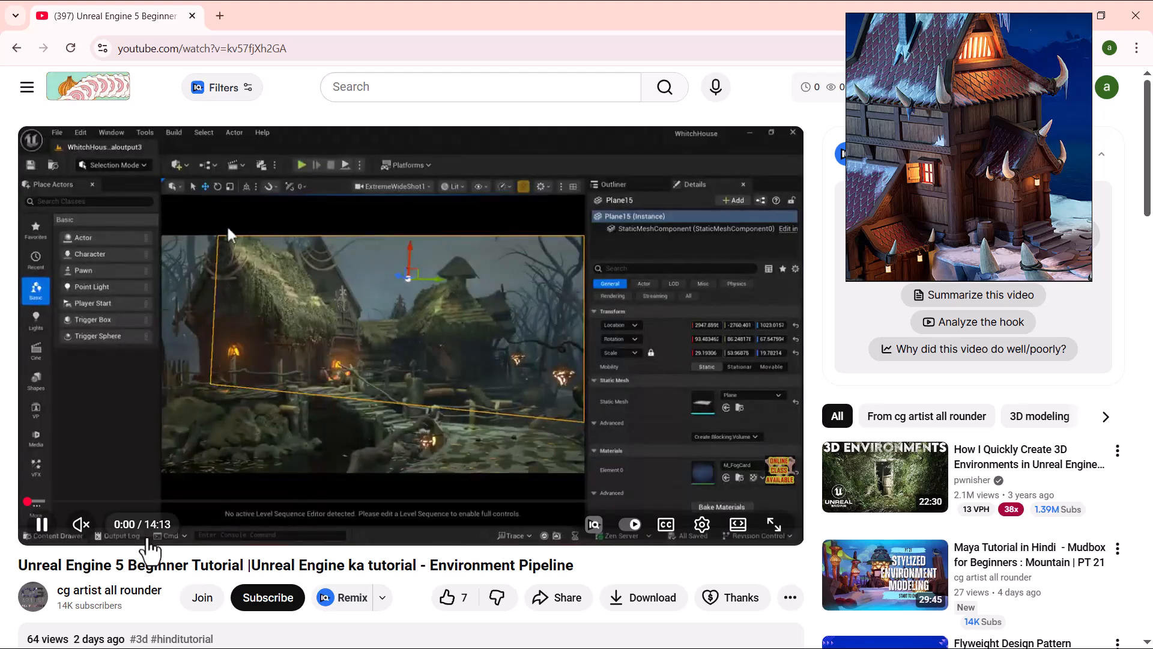
{"action": "left_click", "coordinate": [256, 348]}
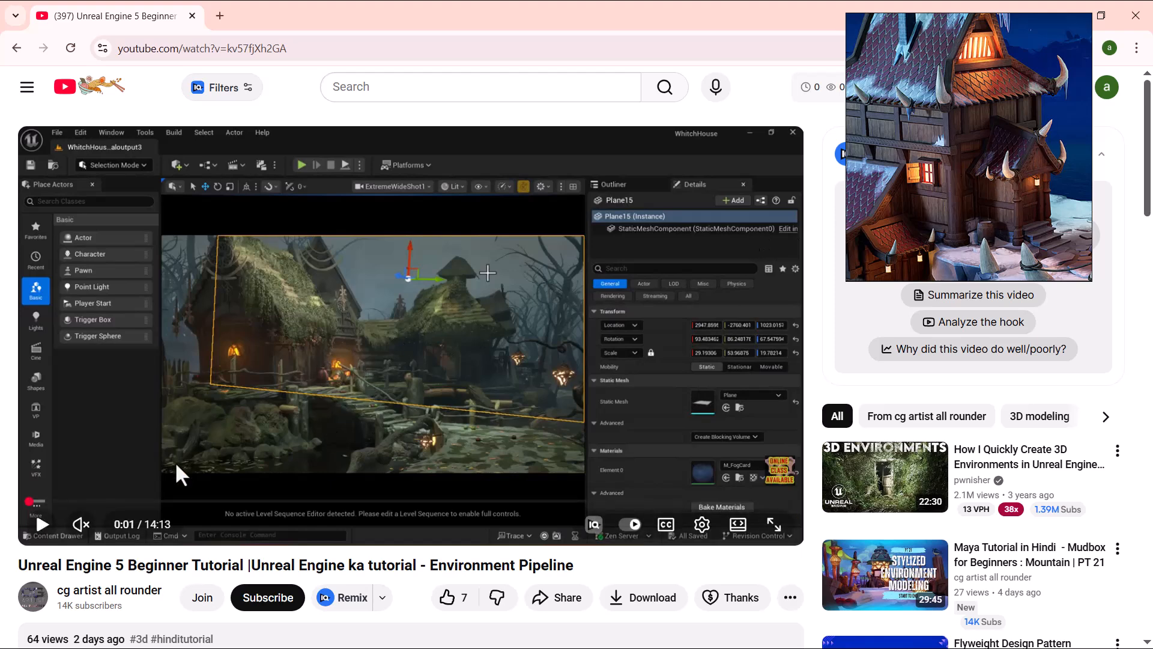
Step: Move the floating reference window slightly lower and return to ZBrush by minimizing the browser
{"action": "mouse_move", "coordinate": [1012, 22]}
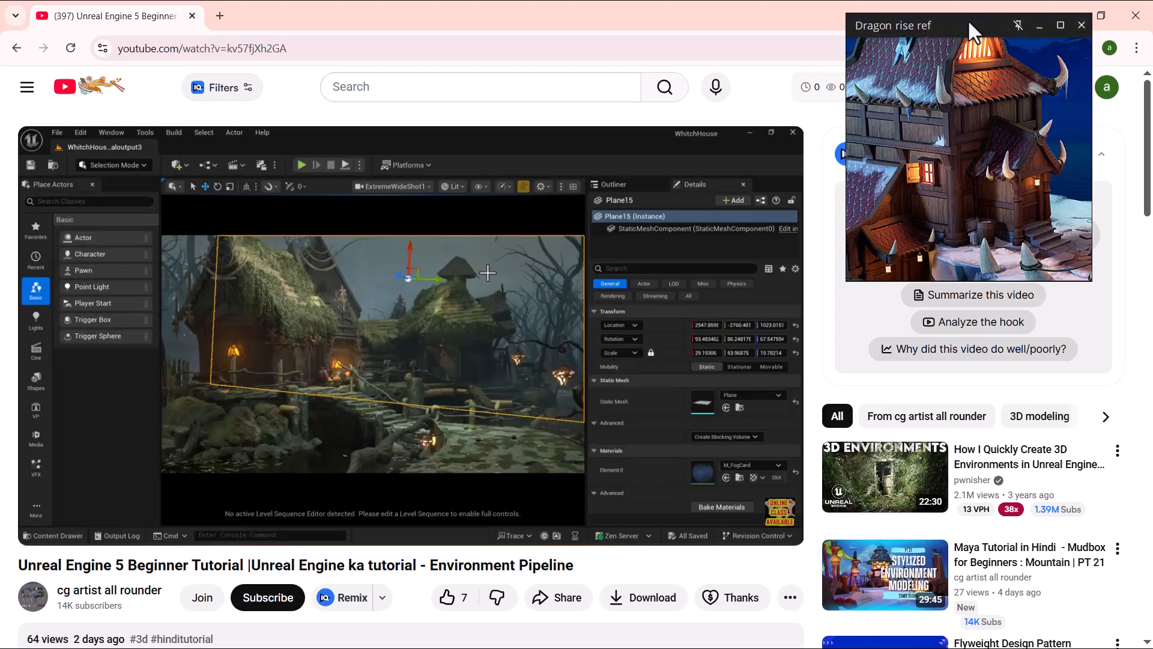
{"action": "left_click_drag", "start_coordinate": [969, 17], "coordinate": [961, 55]}
{"action": "left_click", "coordinate": [1068, 15]}
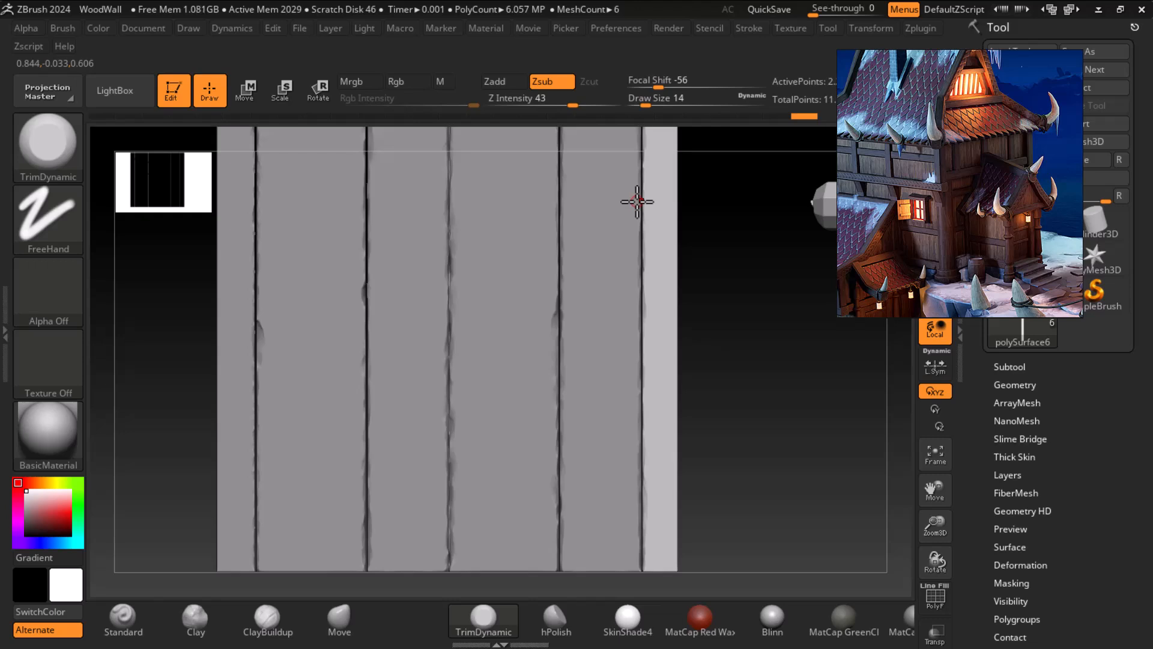
Step: Examine the house walls and the rendered wood wall on the maximized reference board, returning it to a floating window
{"action": "middle_click_drag", "start_coordinate": [941, 185], "coordinate": [972, 209]}
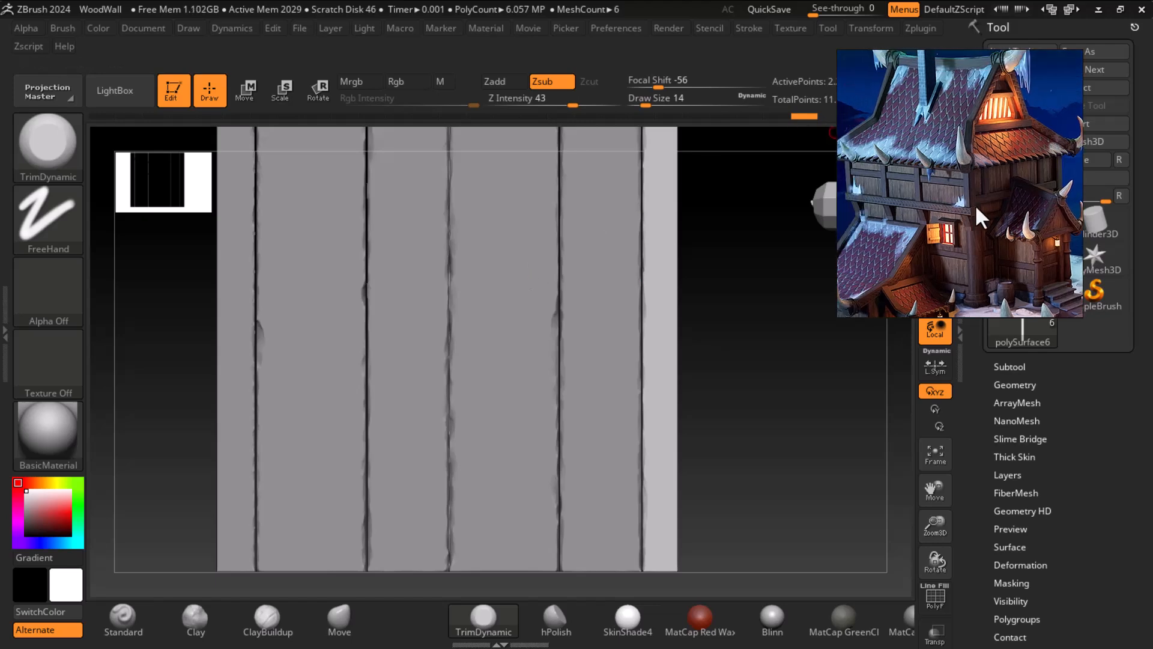
{"action": "scroll", "coordinate": [980, 186], "scroll_direction": "up", "scroll_amount": 4}
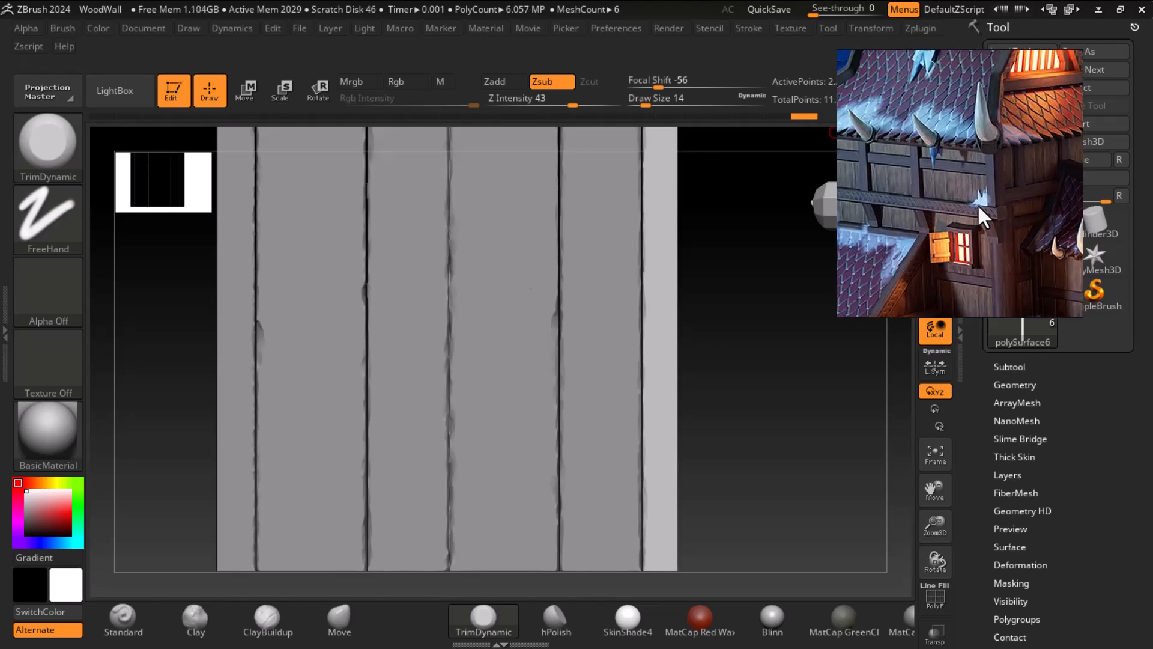
{"action": "left_click", "coordinate": [1052, 61]}
{"action": "middle_click_drag", "start_coordinate": [874, 205], "coordinate": [910, 395]}
{"action": "scroll", "coordinate": [911, 391], "scroll_direction": "down", "scroll_amount": 6}
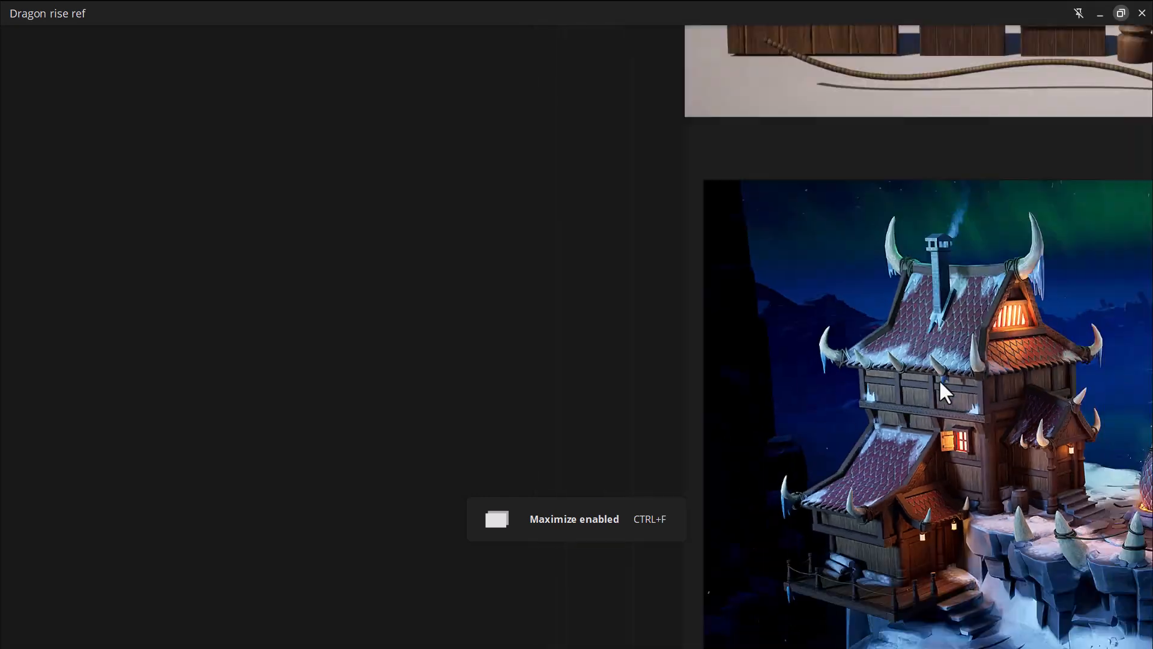
{"action": "scroll", "coordinate": [915, 208], "scroll_direction": "up", "scroll_amount": 5}
{"action": "middle_click_drag", "start_coordinate": [914, 204], "coordinate": [816, 352]}
{"action": "scroll", "coordinate": [775, 325], "scroll_direction": "up", "scroll_amount": 4}
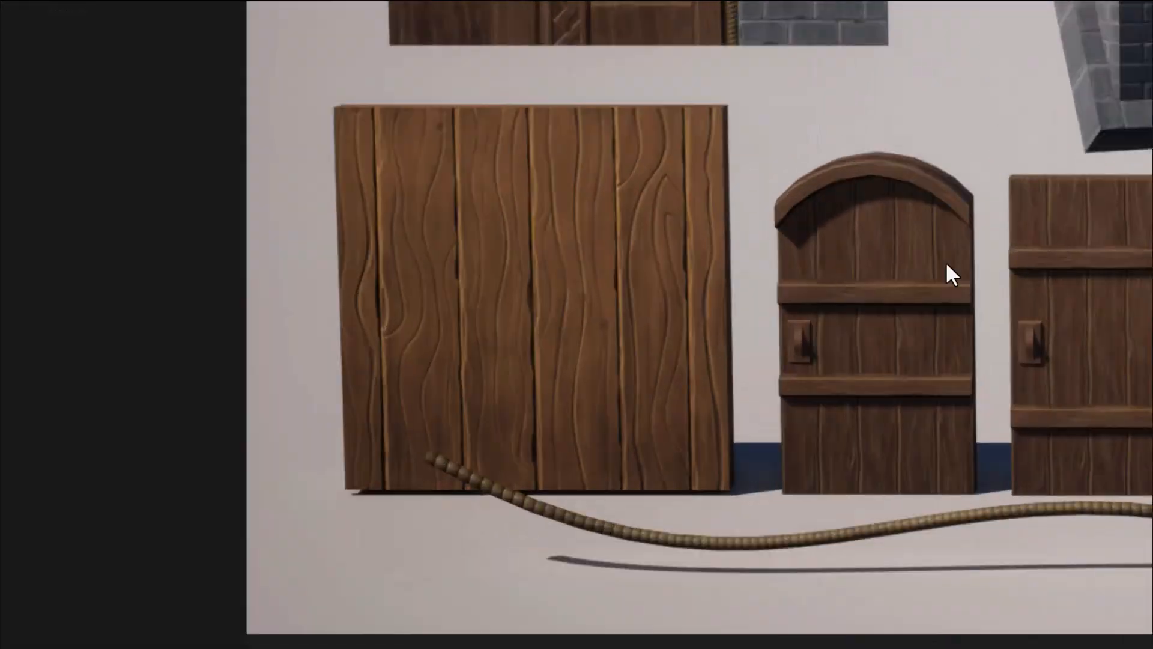
{"action": "left_click", "coordinate": [1123, 16]}
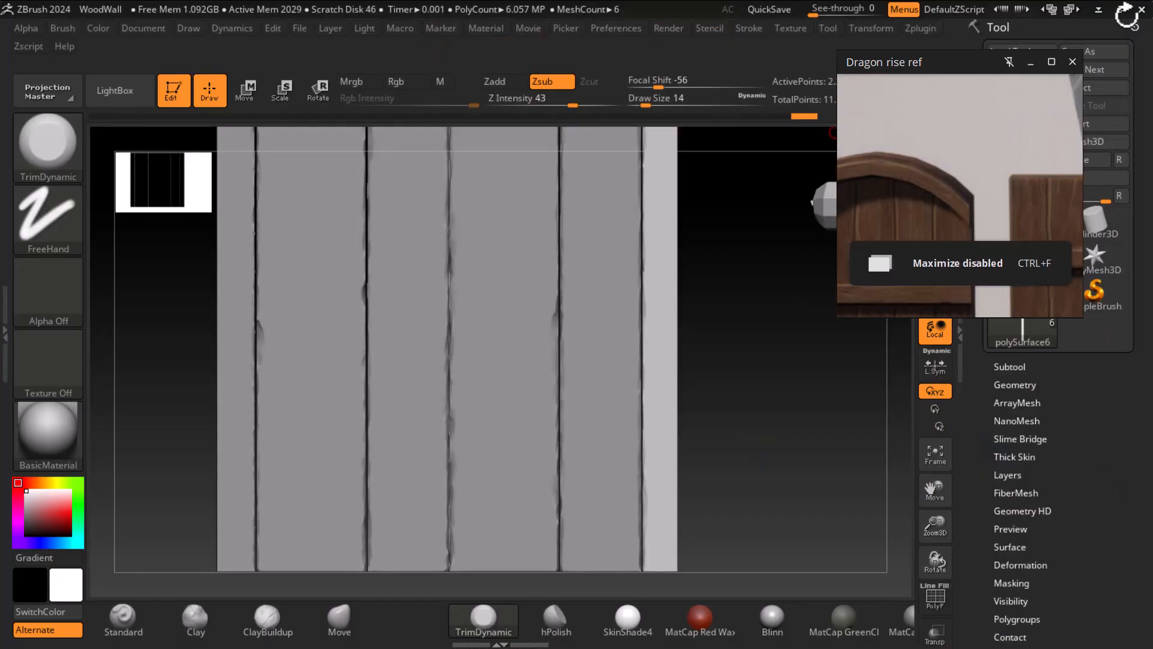
Step: Frame the whole rendered wood wall in the small reference window and place the window a little lower beside the canvas
{"action": "scroll", "coordinate": [949, 188], "scroll_direction": "down", "scroll_amount": 4}
{"action": "scroll", "coordinate": [957, 184], "scroll_direction": "up", "scroll_amount": 6}
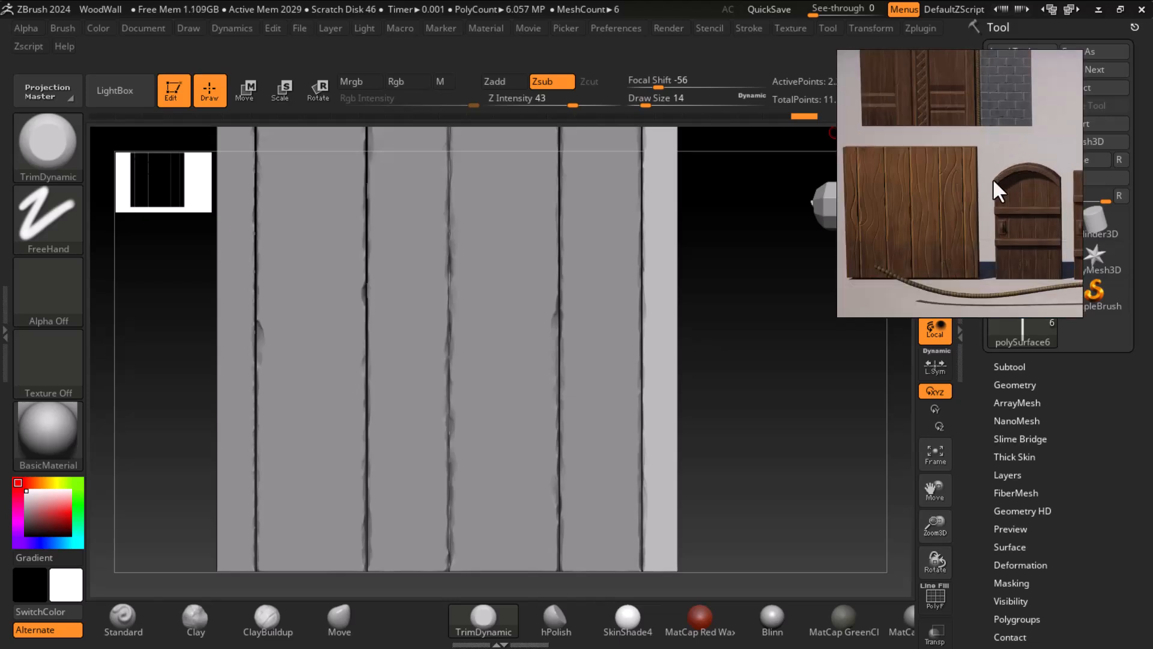
{"action": "mouse_move", "coordinate": [1037, 63]}
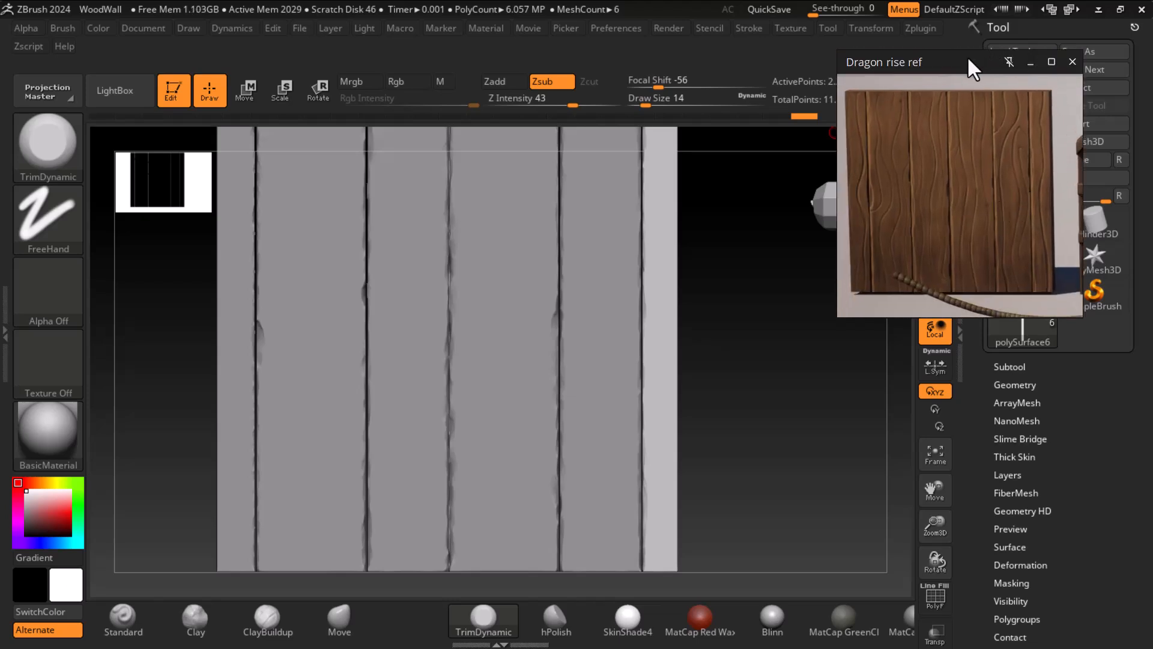
{"action": "left_click_drag", "start_coordinate": [967, 56], "coordinate": [987, 108]}
Step: Fit the whole sculpted wood wall in view and make its narrow leftmost plank the active subtool
{"action": "key", "text": "shift"}
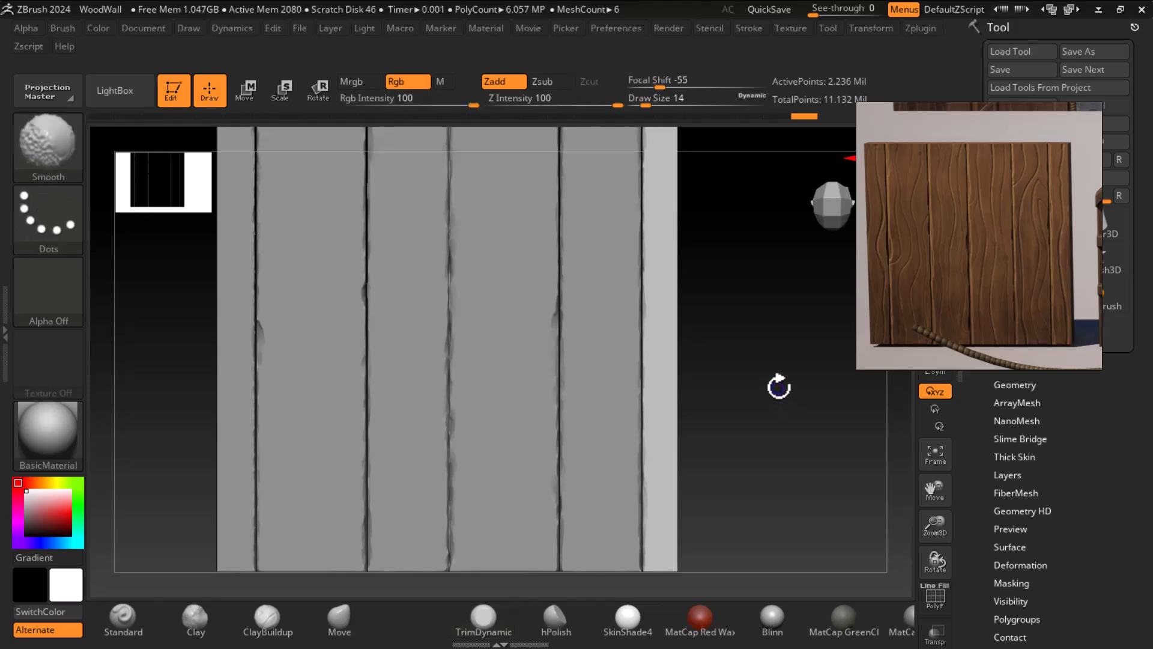
{"action": "left_click_drag", "start_coordinate": [780, 393], "coordinate": [738, 380], "text": "alt"}
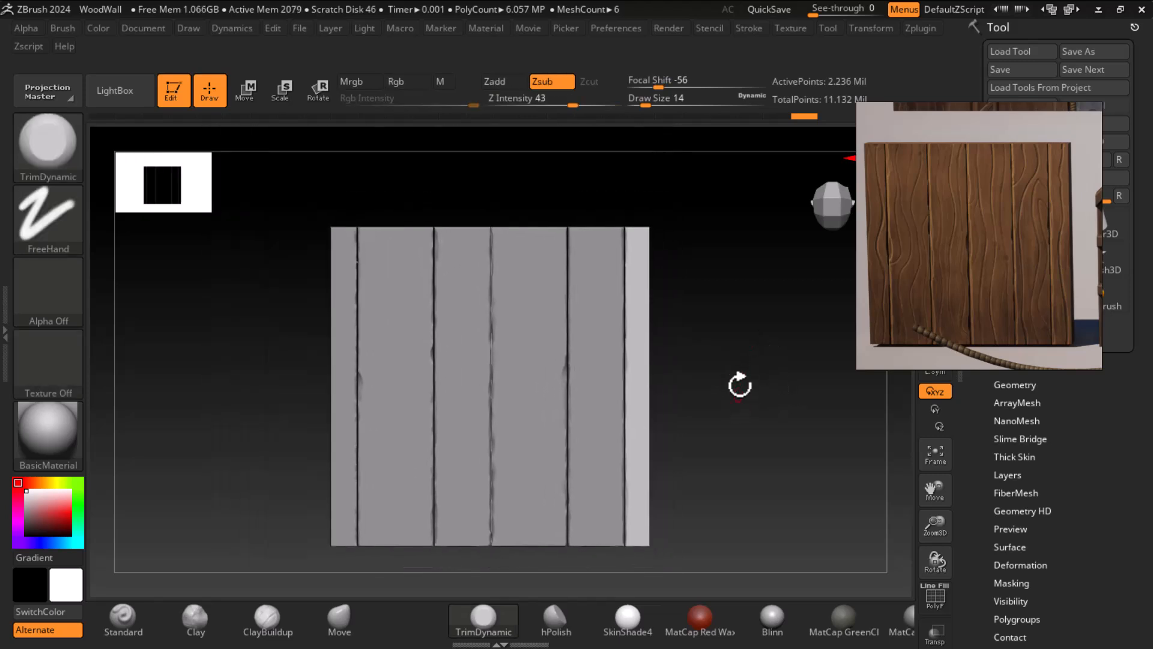
{"action": "key", "text": "shift"}
{"action": "mouse_move", "coordinate": [735, 406]}
{"action": "left_mouse_down", "text": "alt"}
{"action": "mouse_move", "coordinate": [744, 340]}
{"action": "mouse_move", "coordinate": [749, 390]}
{"action": "left_mouse_up", "text": "alt"}
{"action": "left_click", "coordinate": [359, 274], "text": "alt"}
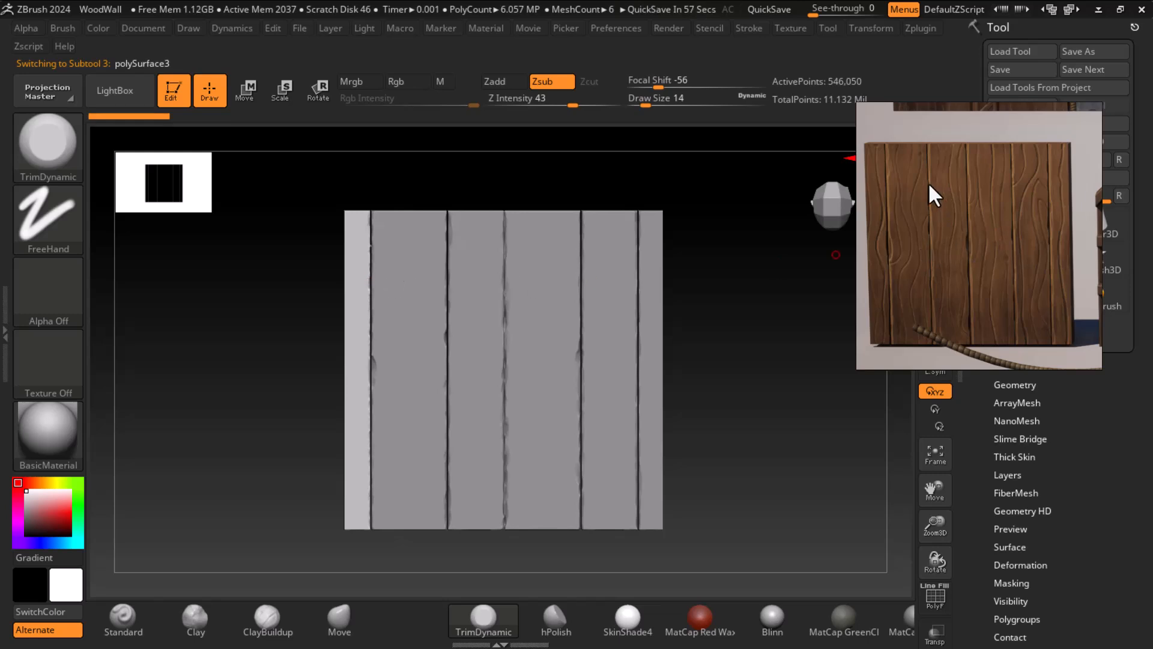
Step: Enlarge the reference window and frame the rendered wall's leftmost planks in it to study their wavy grain lines
{"action": "scroll", "coordinate": [945, 214], "scroll_direction": "up", "scroll_amount": 2}
{"action": "middle_click_drag", "start_coordinate": [930, 217], "coordinate": [961, 231]}
{"action": "scroll", "coordinate": [999, 234], "scroll_direction": "up", "scroll_amount": 1}
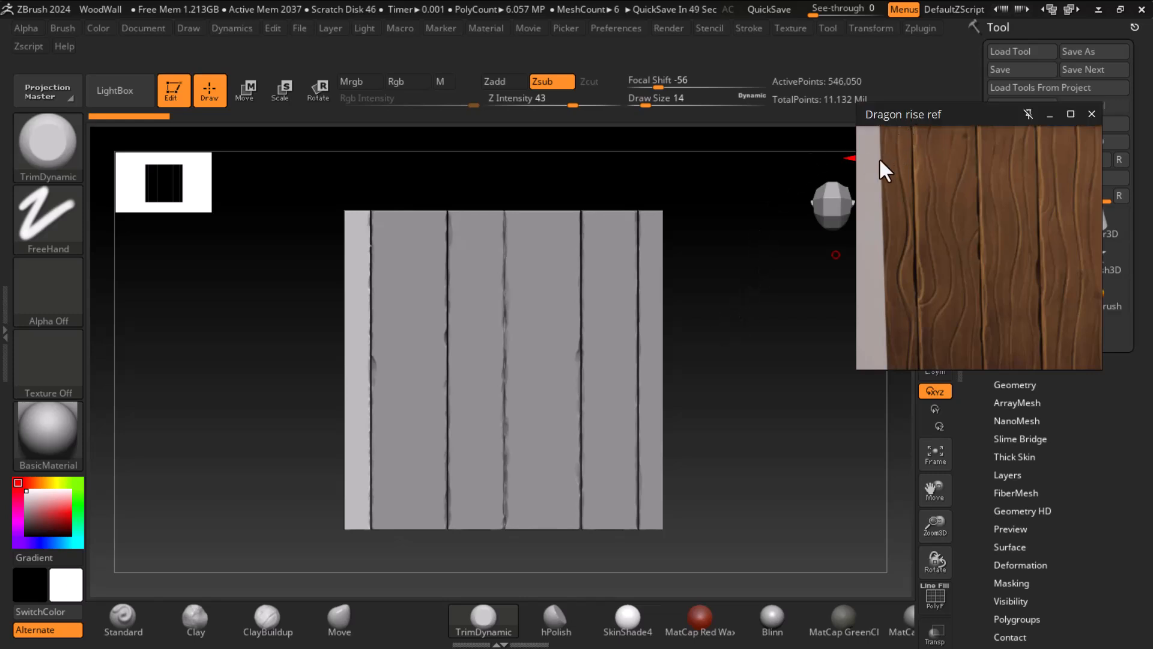
{"action": "middle_click_drag", "start_coordinate": [1016, 206], "coordinate": [1021, 232]}
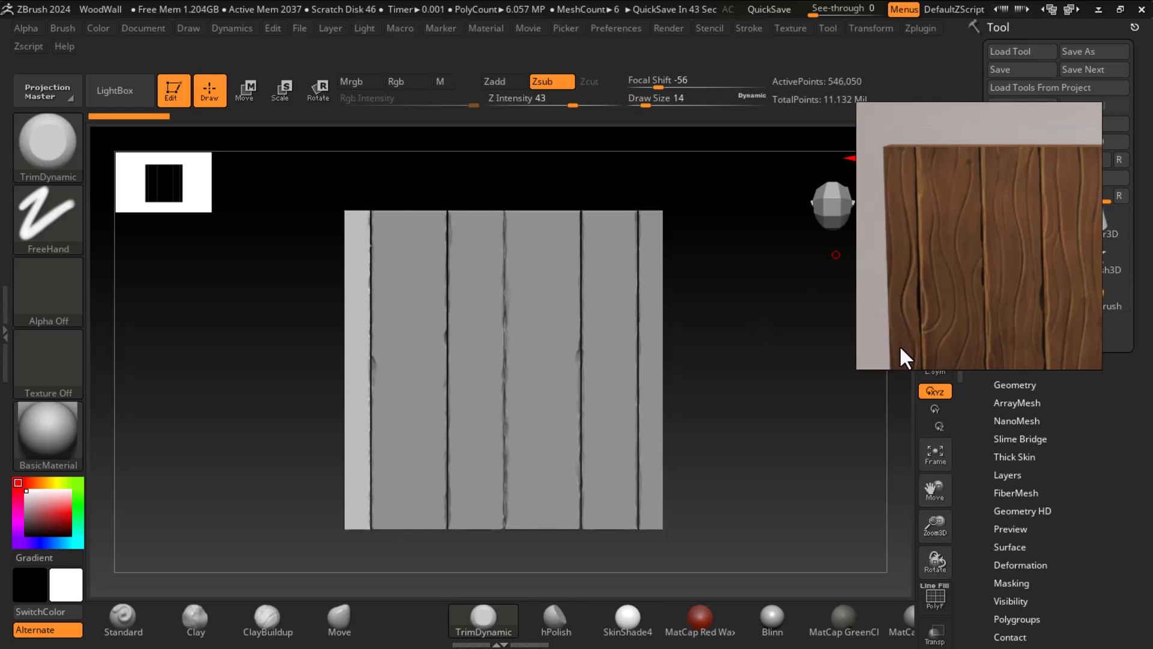
{"action": "middle_click_drag", "start_coordinate": [999, 265], "coordinate": [1000, 178]}
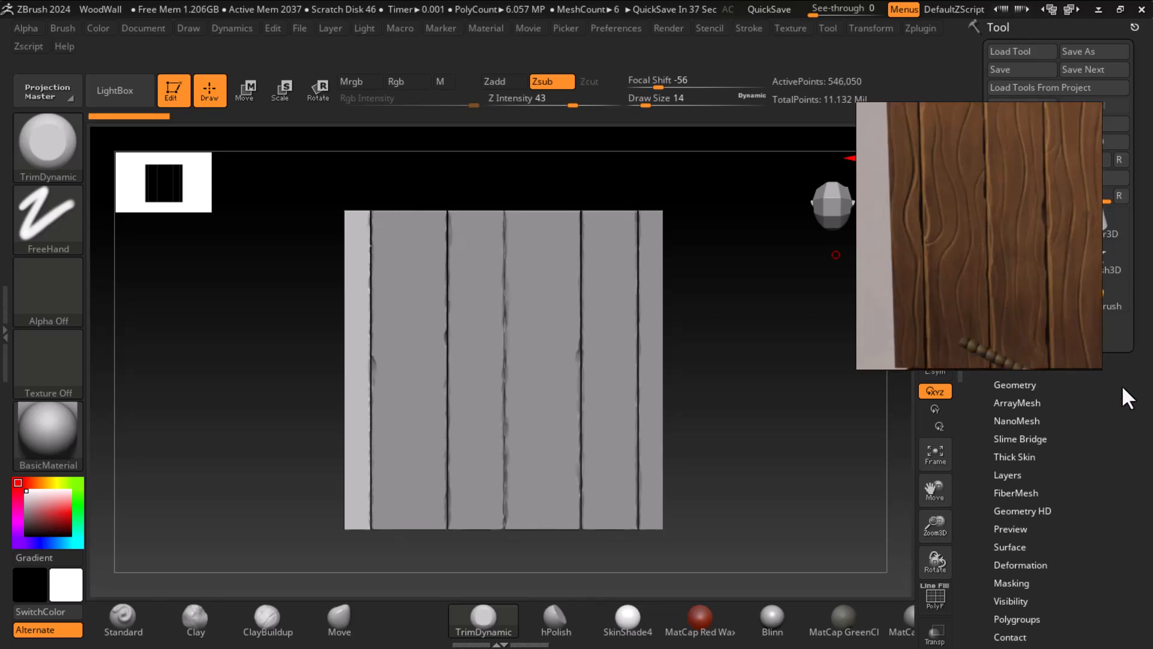
{"action": "left_click_drag", "start_coordinate": [1098, 364], "coordinate": [1118, 441]}
{"action": "middle_click_drag", "start_coordinate": [1032, 248], "coordinate": [1030, 298]}
{"action": "mouse_move", "coordinate": [908, 126]}
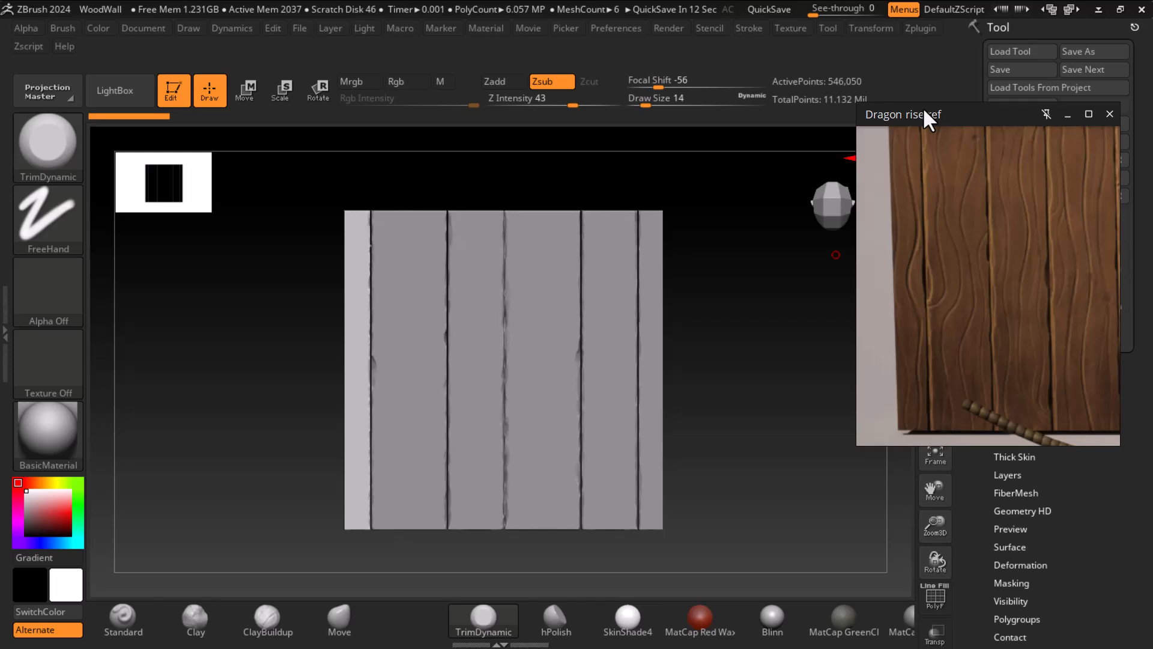
Step: Bring the plank wall closer and choose the DamStandard brush for carving wood grain
{"action": "left_click", "coordinate": [712, 397]}
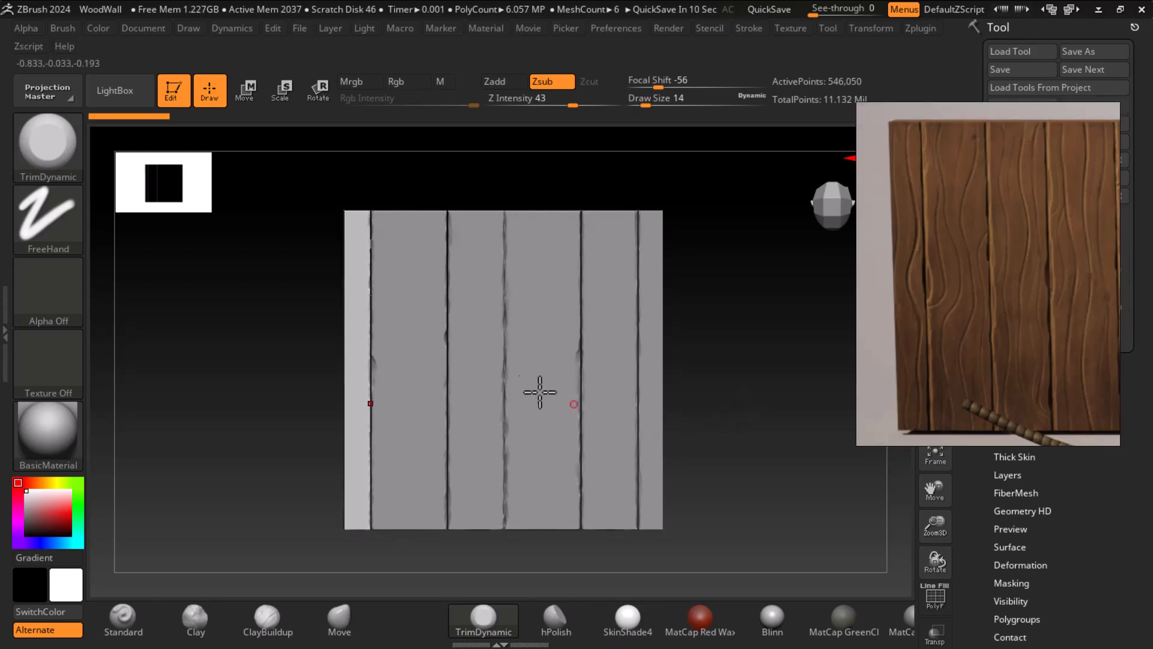
{"action": "left_click_drag", "start_coordinate": [280, 379], "coordinate": [381, 301], "text": "alt"}
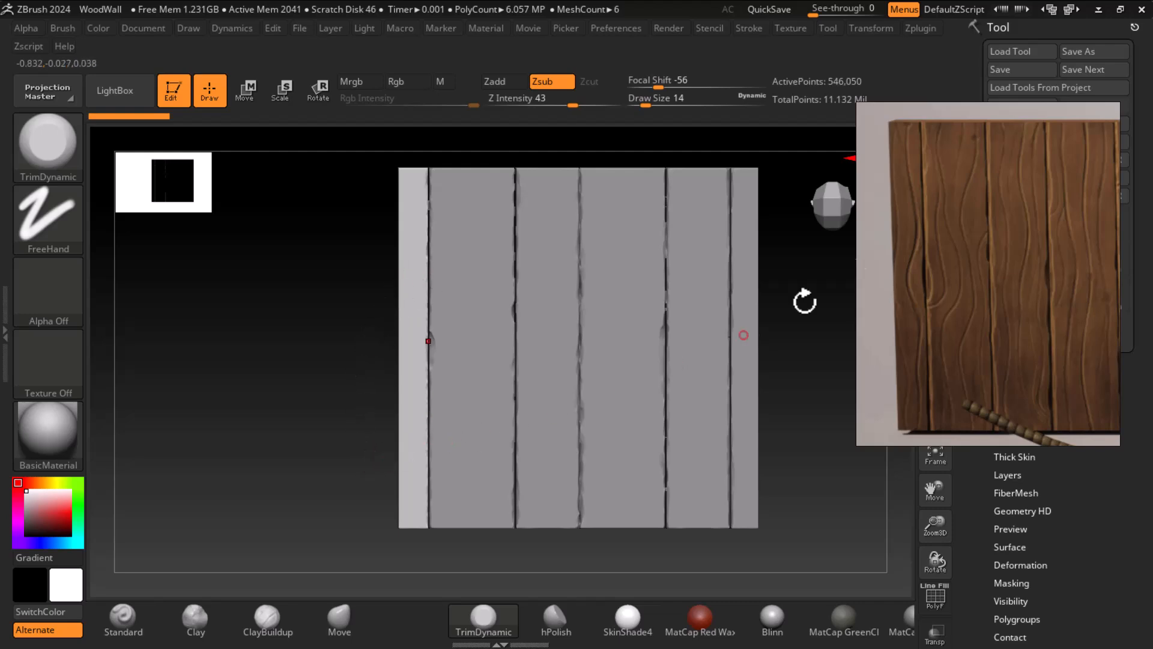
{"action": "left_click", "coordinate": [63, 159]}
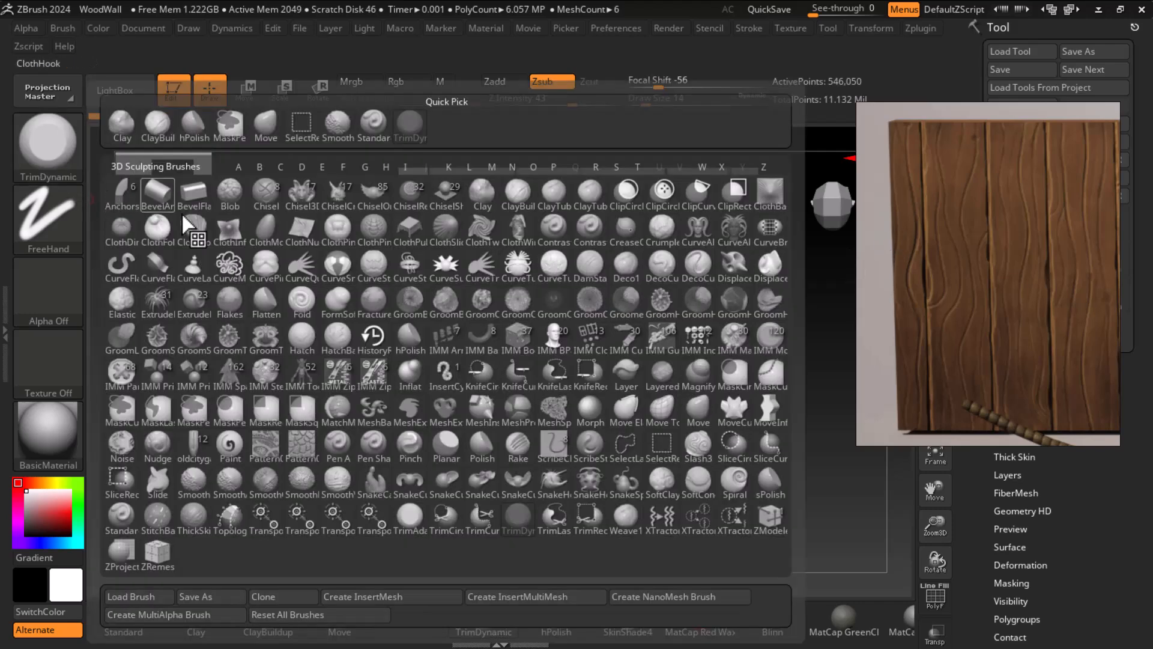
{"action": "key", "text": "d"}
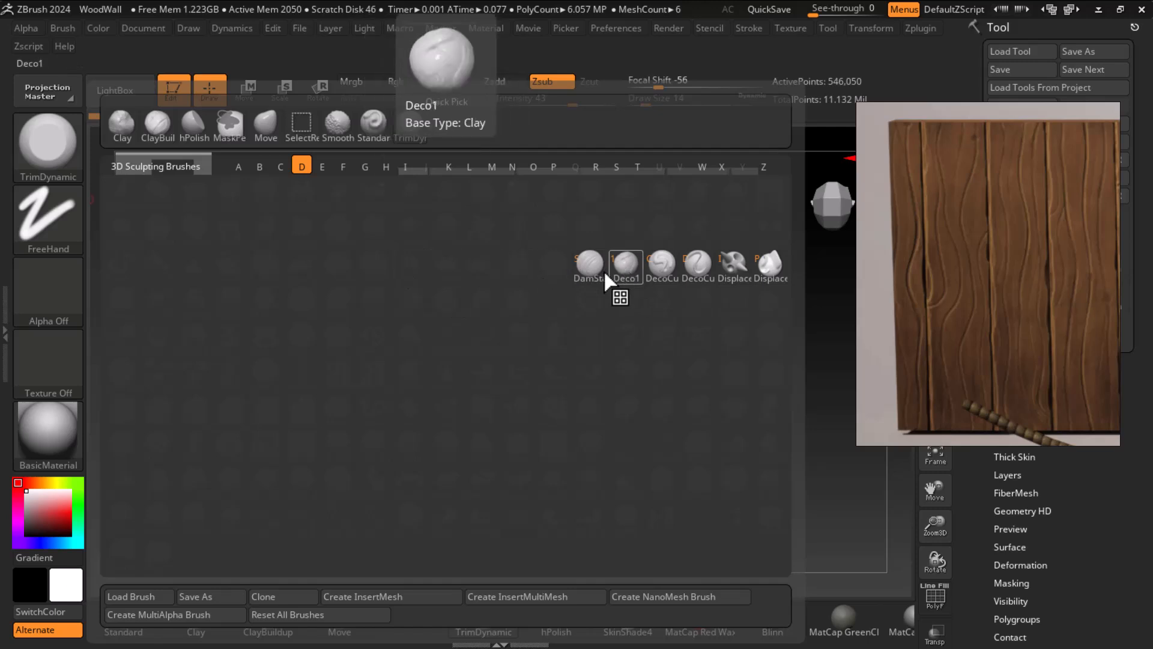
{"action": "left_click", "coordinate": [589, 262]}
{"action": "left_click_drag", "start_coordinate": [420, 199], "coordinate": [415, 315]}
{"action": "mouse_move", "coordinate": [322, 338]}
{"action": "left_mouse_down", "text": "alt"}
{"action": "mouse_move", "coordinate": [320, 373]}
{"action": "mouse_move", "coordinate": [334, 354]}
{"action": "left_mouse_up", "text": "alt"}
{"action": "key", "text": "ctrl+z"}
{"action": "left_click_drag", "start_coordinate": [442, 170], "coordinate": [428, 417]}
{"action": "mouse_move", "coordinate": [446, 344]}
{"action": "left_mouse_down"}
{"action": "mouse_move", "coordinate": [427, 506]}
{"action": "mouse_move", "coordinate": [419, 484]}
{"action": "left_mouse_up"}
{"action": "key", "text": "ctrl+z"}
{"action": "key", "text": "ctrl+z"}
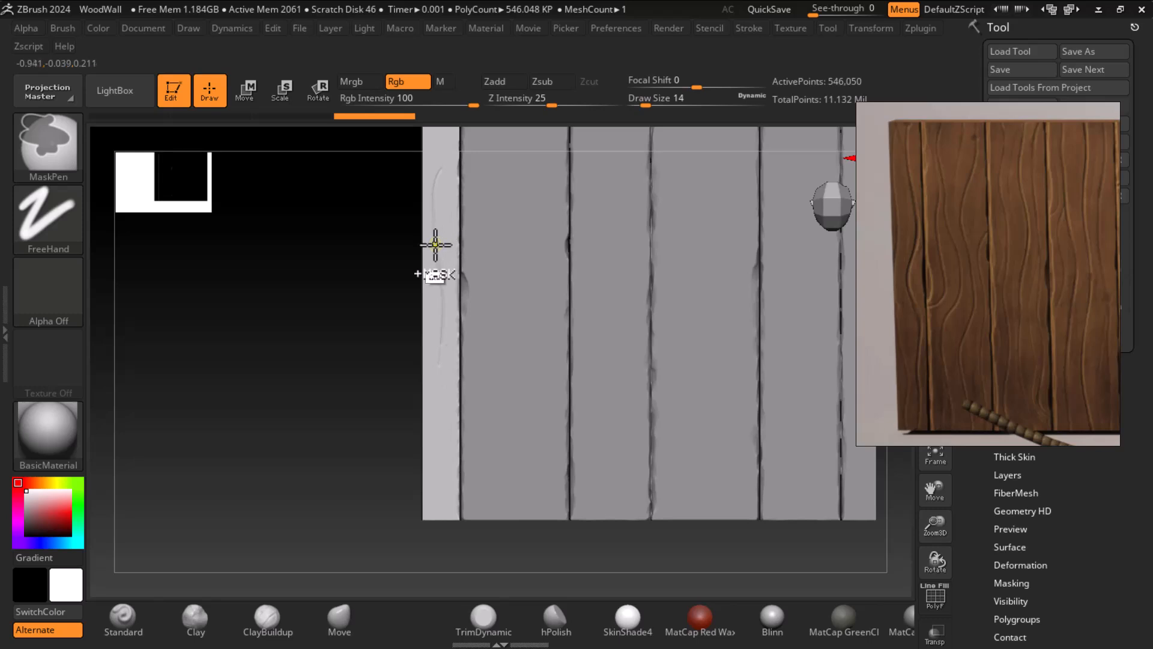
Step: Try carving long wavy grain lines through the upper and middle parts of the narrow leftmost plank, and undo them
{"action": "left_click_drag", "start_coordinate": [355, 332], "coordinate": [328, 436], "text": "alt"}
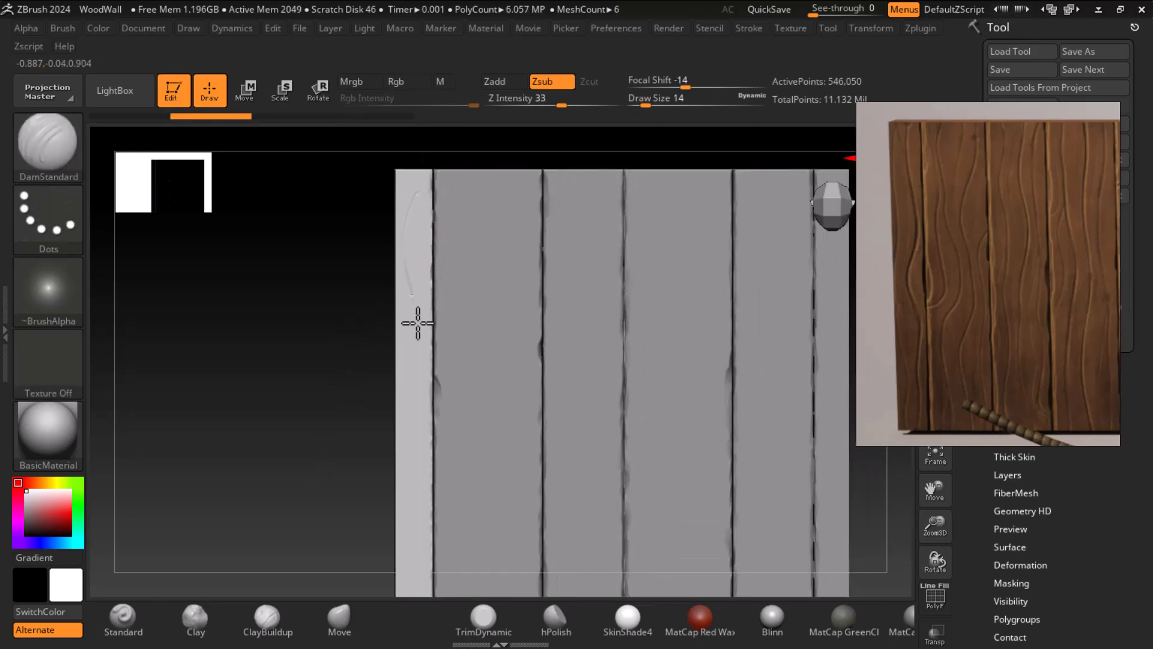
{"action": "left_click_drag", "start_coordinate": [414, 302], "coordinate": [412, 376]}
{"action": "left_click_drag", "start_coordinate": [315, 335], "coordinate": [329, 372], "text": "alt"}
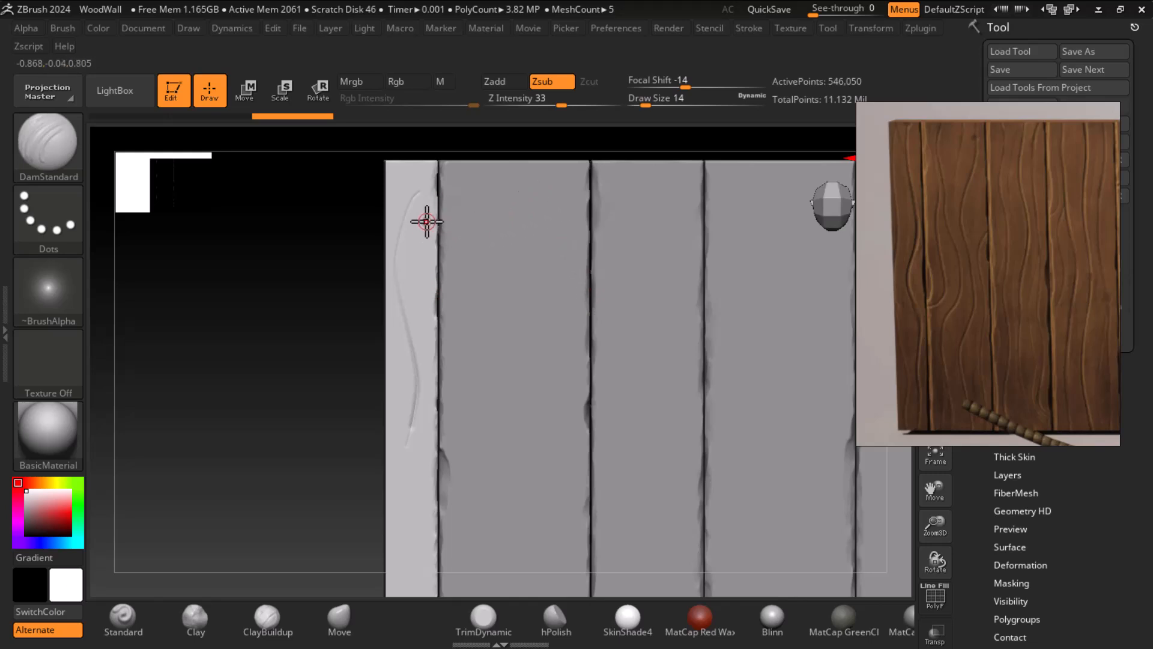
{"action": "left_click_drag", "start_coordinate": [290, 412], "coordinate": [326, 299], "text": "alt"}
{"action": "left_click_drag", "start_coordinate": [450, 340], "coordinate": [441, 527]}
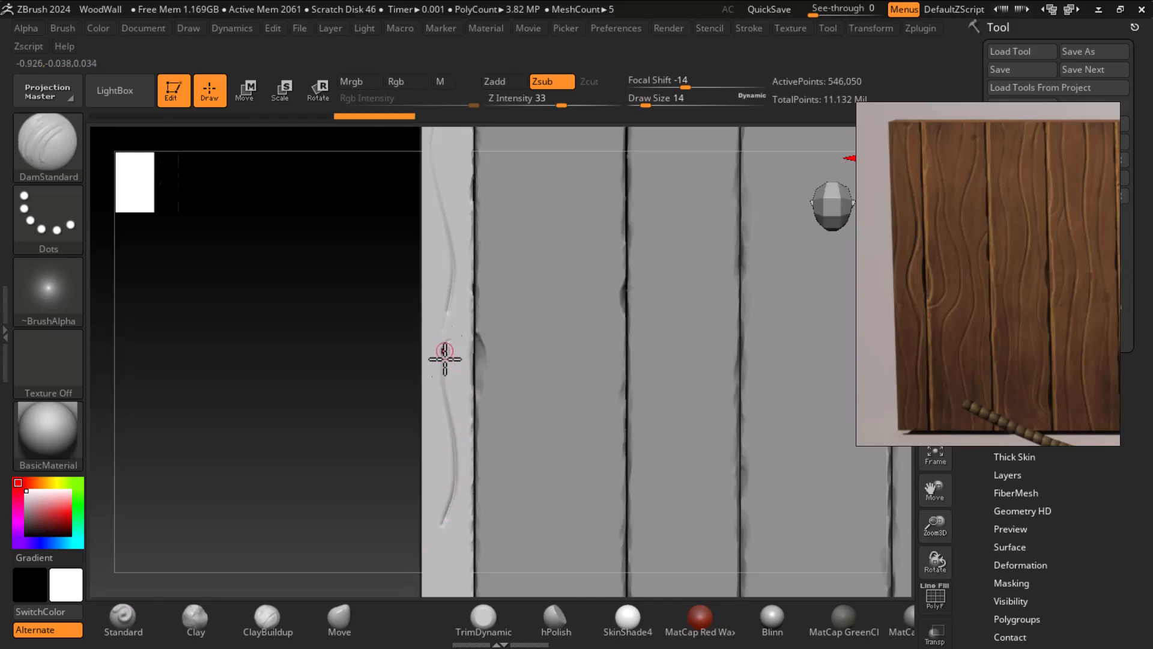
{"action": "key", "text": "ctrl"}
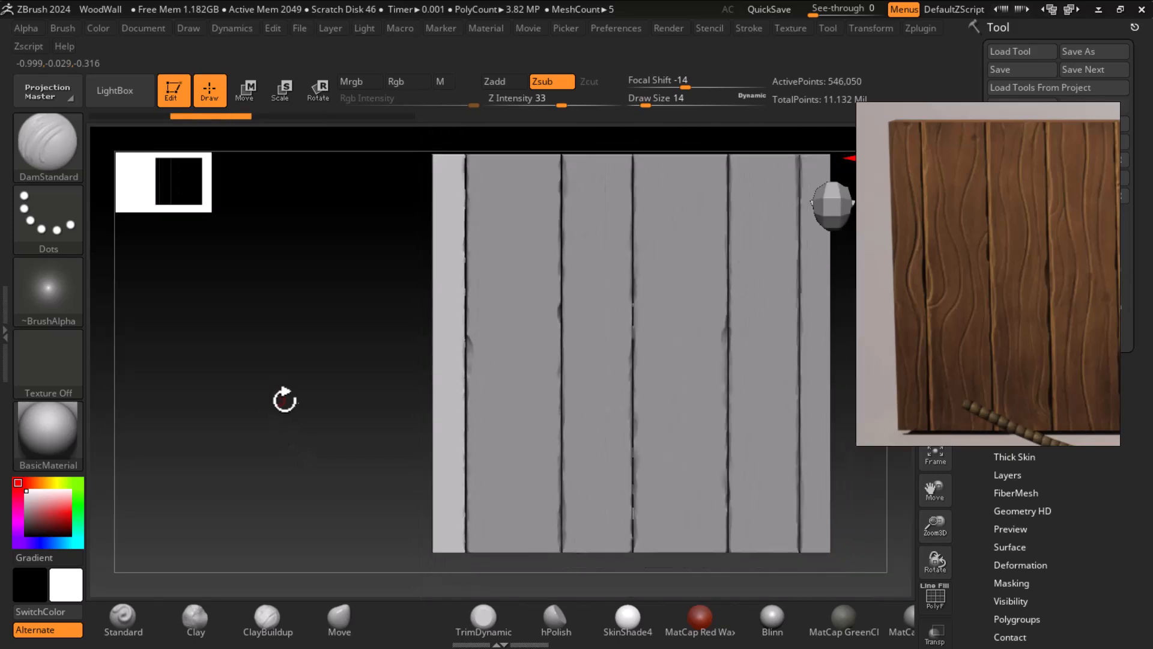
{"action": "mouse_move", "coordinate": [335, 438]}
{"action": "left_mouse_down", "text": "shift"}
{"action": "mouse_move", "coordinate": [338, 427]}
{"action": "mouse_move", "coordinate": [247, 441]}
{"action": "left_mouse_up", "text": "shift"}
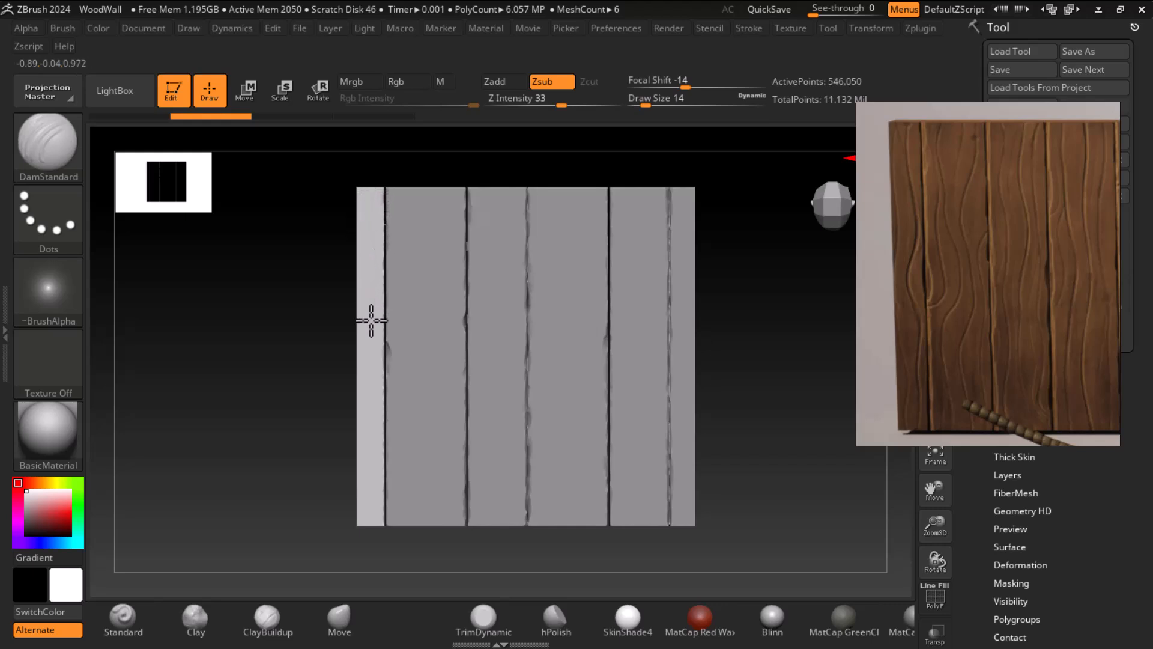
Step: Try a full-length grain line and a shorter curved one at mid-height on the leftmost plank, and undo both
{"action": "left_click_drag", "start_coordinate": [374, 397], "coordinate": [367, 528]}
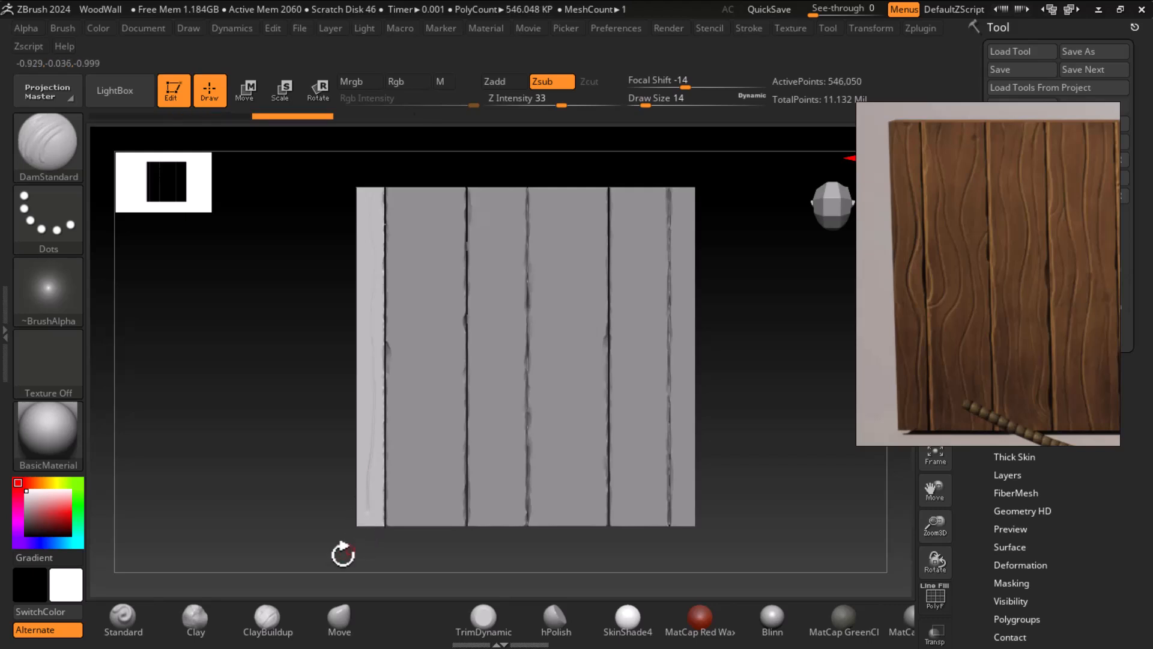
{"action": "left_click_drag", "start_coordinate": [296, 496], "coordinate": [319, 545], "text": "alt"}
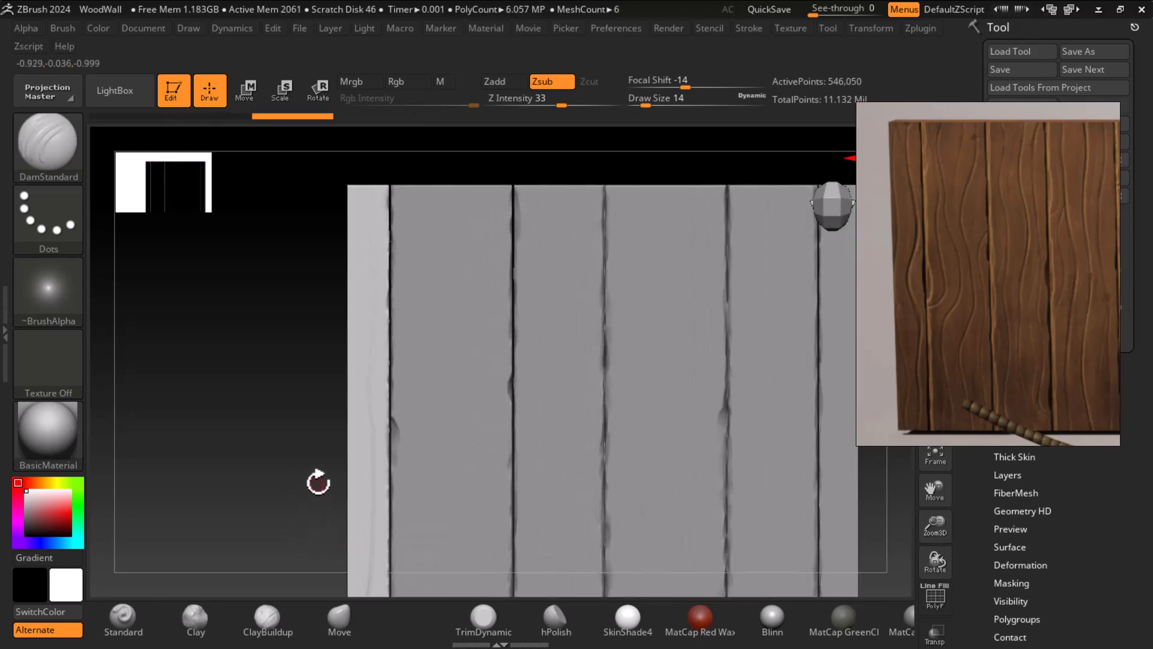
{"action": "key", "text": "ctrl+z"}
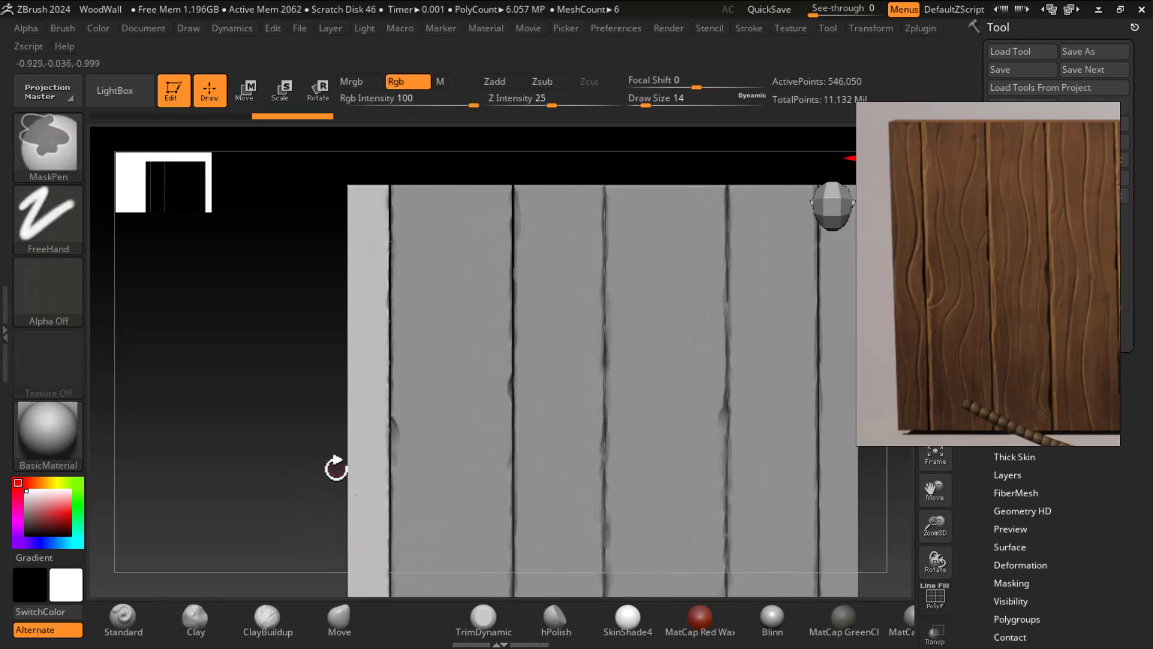
{"action": "left_click_drag", "start_coordinate": [298, 487], "coordinate": [318, 371], "text": "alt"}
{"action": "left_click_drag", "start_coordinate": [396, 260], "coordinate": [391, 377]}
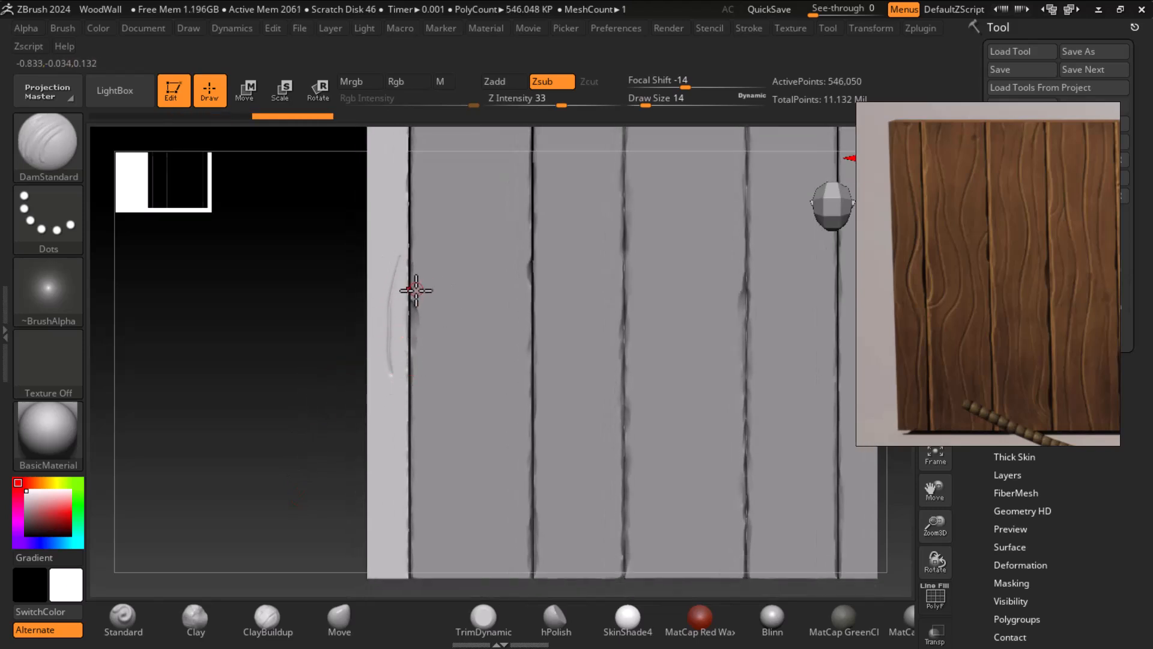
{"action": "key", "text": "ctrl+z"}
Step: Carve a wavy grain line on the leftmost plank from beside the neighbouring plank's chip down to the bottom edge
{"action": "left_click_drag", "start_coordinate": [403, 398], "coordinate": [396, 319]}
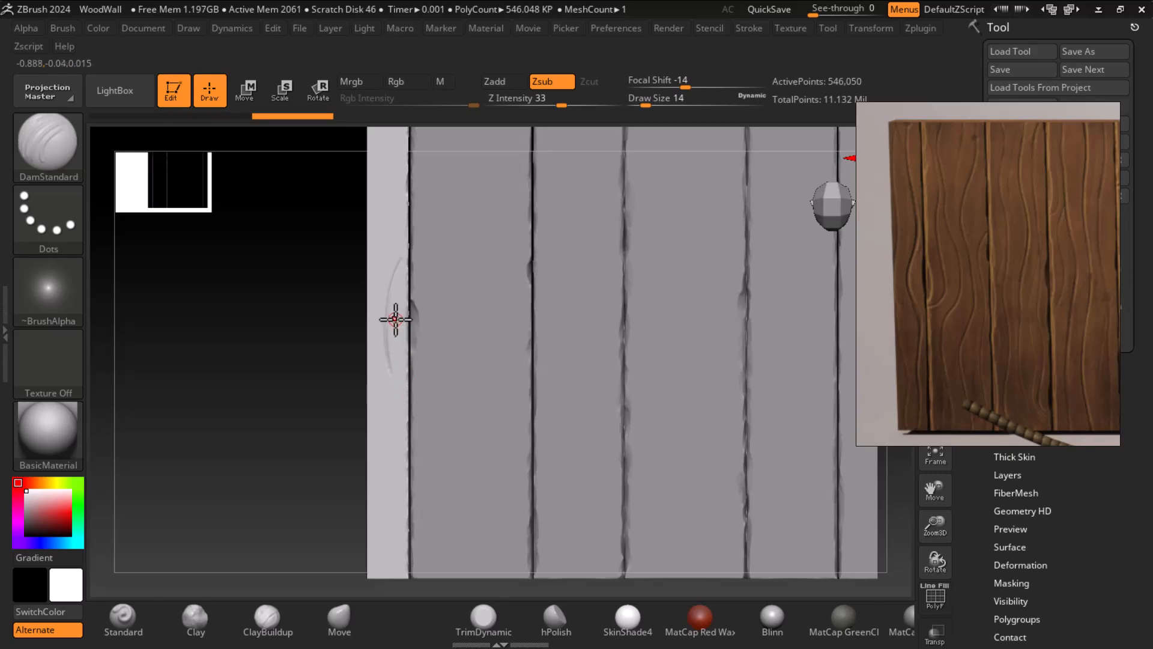
{"action": "left_click_drag", "start_coordinate": [395, 413], "coordinate": [394, 414]}
{"action": "left_click_drag", "start_coordinate": [389, 372], "coordinate": [392, 441]}
{"action": "left_click_drag", "start_coordinate": [282, 435], "coordinate": [239, 333], "text": "alt"}
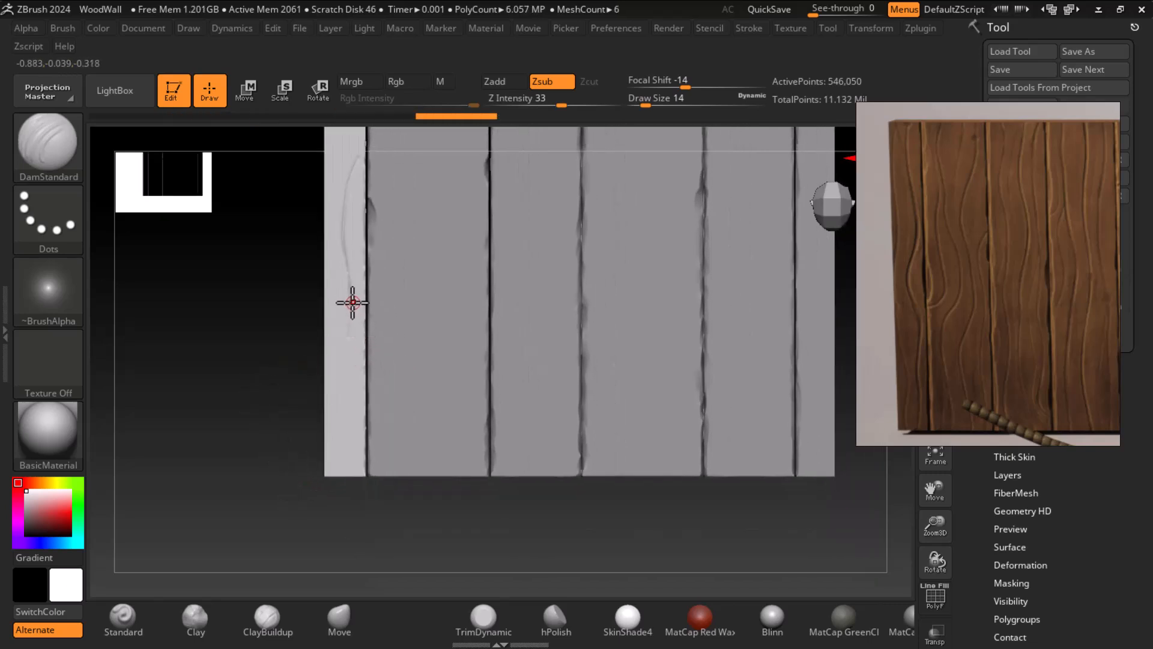
{"action": "left_click_drag", "start_coordinate": [350, 328], "coordinate": [352, 404]}
{"action": "left_click_drag", "start_coordinate": [348, 363], "coordinate": [347, 477]}
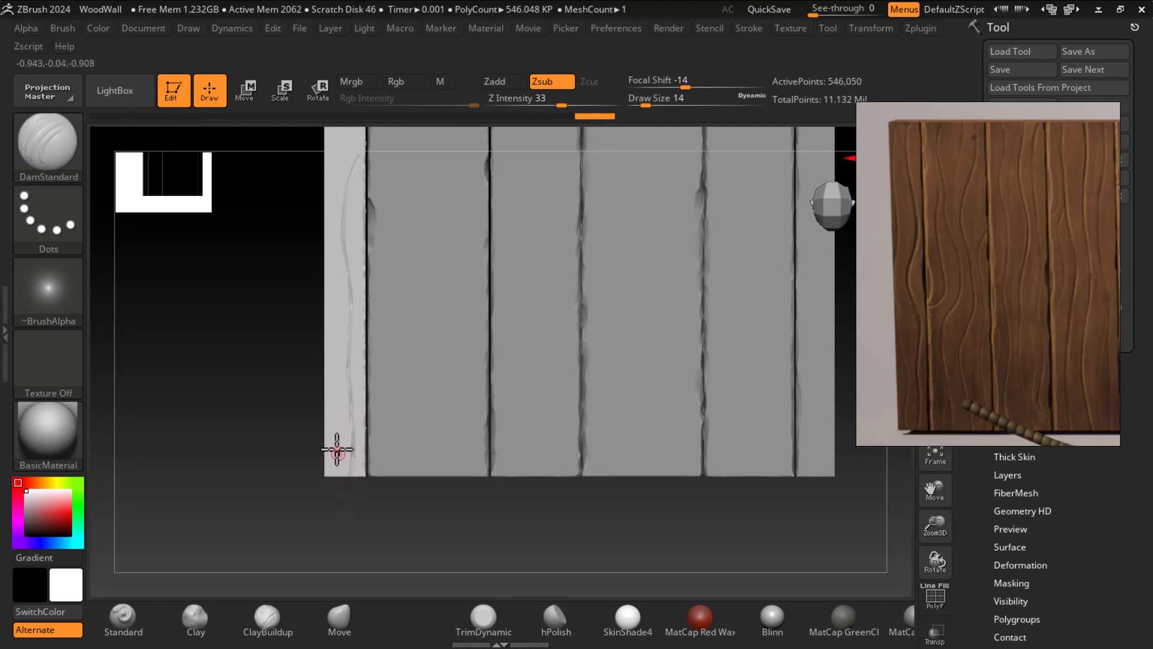
Step: Carve a wavy grain line from the leftmost plank's top edge down to meet the groove at mid-height, deepening the join
{"action": "left_click_drag", "start_coordinate": [303, 407], "coordinate": [294, 498], "text": "alt"}
{"action": "left_click_drag", "start_coordinate": [383, 186], "coordinate": [380, 274]}
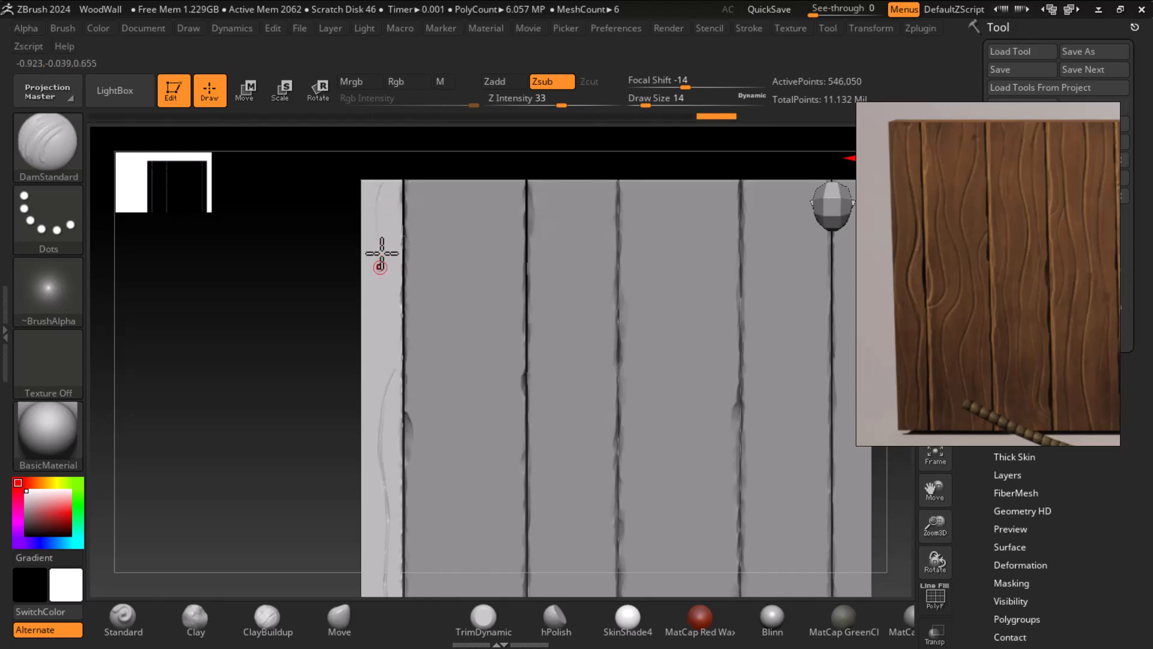
{"action": "left_click_drag", "start_coordinate": [376, 215], "coordinate": [394, 367]}
{"action": "left_click_drag", "start_coordinate": [388, 325], "coordinate": [393, 371]}
{"action": "left_click_drag", "start_coordinate": [388, 338], "coordinate": [393, 380]}
{"action": "mouse_move", "coordinate": [326, 404]}
{"action": "left_mouse_down", "text": "alt"}
{"action": "mouse_move", "coordinate": [319, 352]}
{"action": "mouse_move", "coordinate": [318, 384]}
{"action": "left_mouse_up", "text": "alt"}
{"action": "left_click_drag", "start_coordinate": [397, 283], "coordinate": [382, 350]}
Step: Add a second wavy grain line along the outer edge of the leftmost plank's upper half
{"action": "left_click_drag", "start_coordinate": [305, 351], "coordinate": [257, 268], "text": "alt"}
{"action": "left_click_drag", "start_coordinate": [286, 368], "coordinate": [285, 420], "text": "alt"}
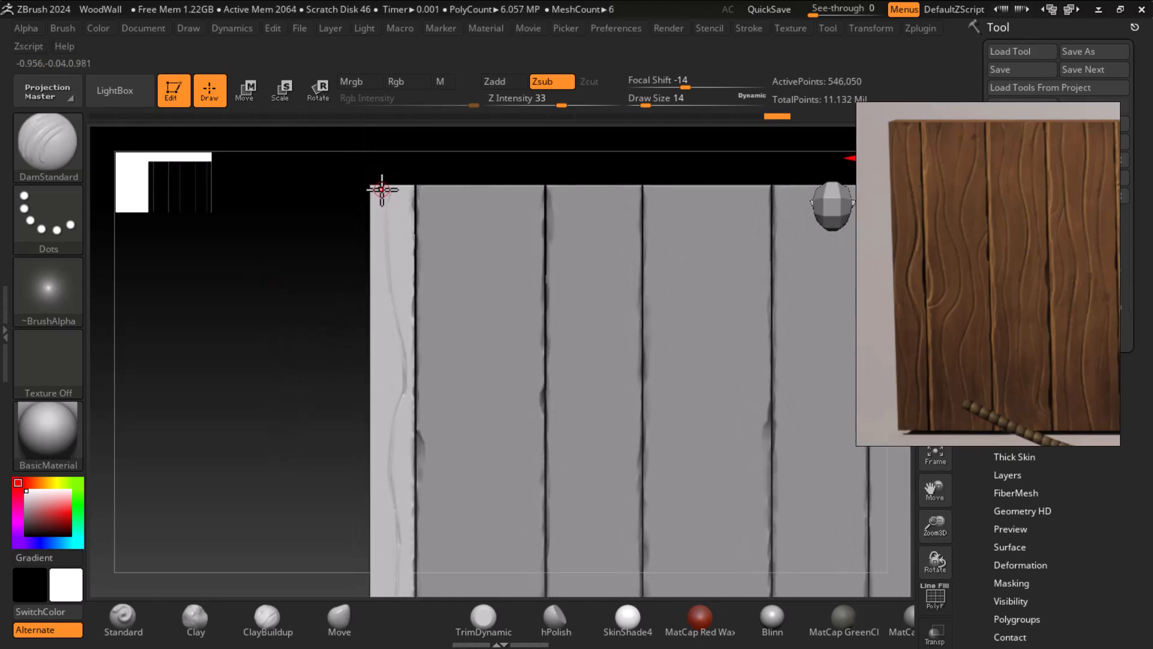
{"action": "left_click_drag", "start_coordinate": [376, 262], "coordinate": [376, 266]}
{"action": "left_click_drag", "start_coordinate": [378, 228], "coordinate": [386, 367]}
{"action": "left_click_drag", "start_coordinate": [376, 417], "coordinate": [374, 422]}
{"action": "mouse_move", "coordinate": [381, 342]}
{"action": "left_mouse_down"}
{"action": "mouse_move", "coordinate": [373, 416]}
{"action": "mouse_move", "coordinate": [311, 319]}
{"action": "mouse_move", "coordinate": [310, 284]}
{"action": "left_mouse_up"}
Step: Carve another grain line down the leftmost plank's lower half and add short grooves running off its bottom edge
{"action": "left_click_drag", "start_coordinate": [305, 368], "coordinate": [289, 276], "text": "alt"}
{"action": "left_click_drag", "start_coordinate": [339, 306], "coordinate": [343, 420]}
{"action": "mouse_move", "coordinate": [339, 365]}
{"action": "left_mouse_down"}
{"action": "mouse_move", "coordinate": [352, 463]}
{"action": "mouse_move", "coordinate": [339, 518]}
{"action": "left_mouse_up"}
{"action": "left_click_drag", "start_coordinate": [348, 477], "coordinate": [347, 448]}
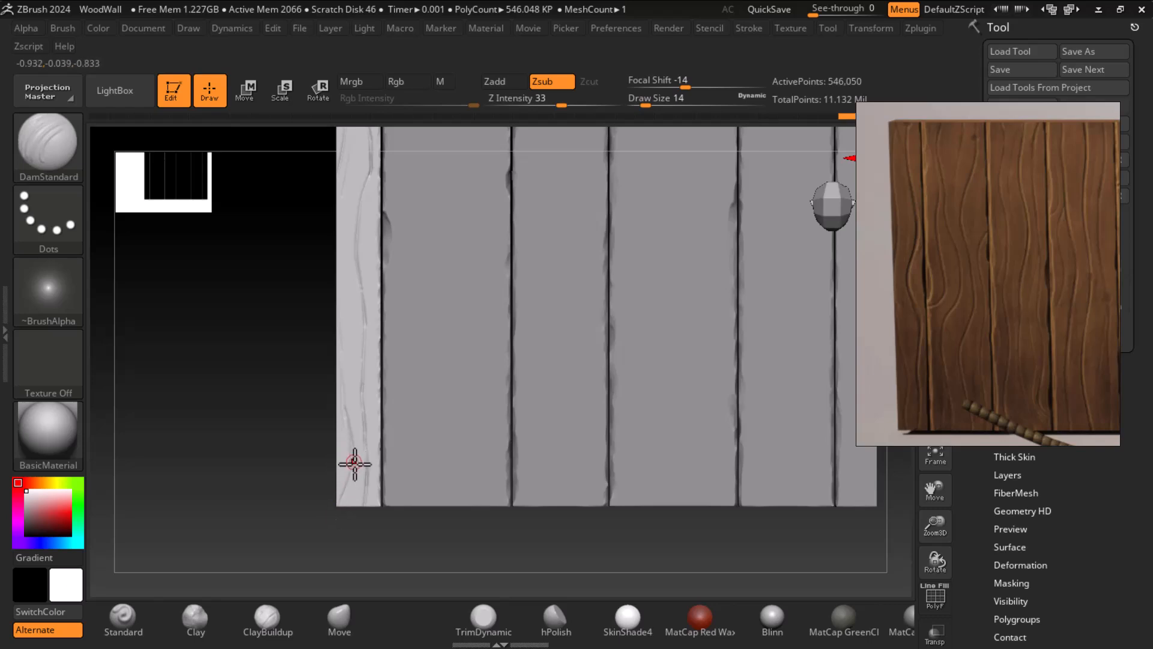
{"action": "key", "text": "ctrl+z"}
{"action": "left_click_drag", "start_coordinate": [353, 463], "coordinate": [348, 513]}
{"action": "left_click_drag", "start_coordinate": [351, 459], "coordinate": [349, 516]}
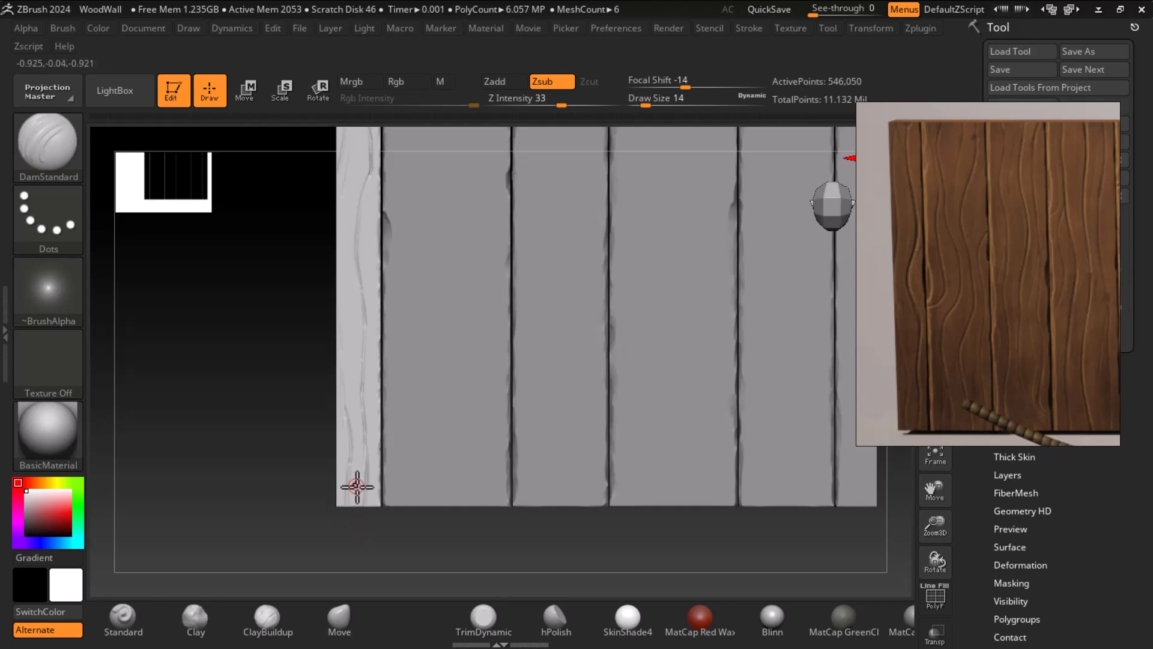
Step: Add a short grain groove at the top edge of the leftmost plank
{"action": "left_click_drag", "start_coordinate": [237, 438], "coordinate": [306, 389], "text": "alt"}
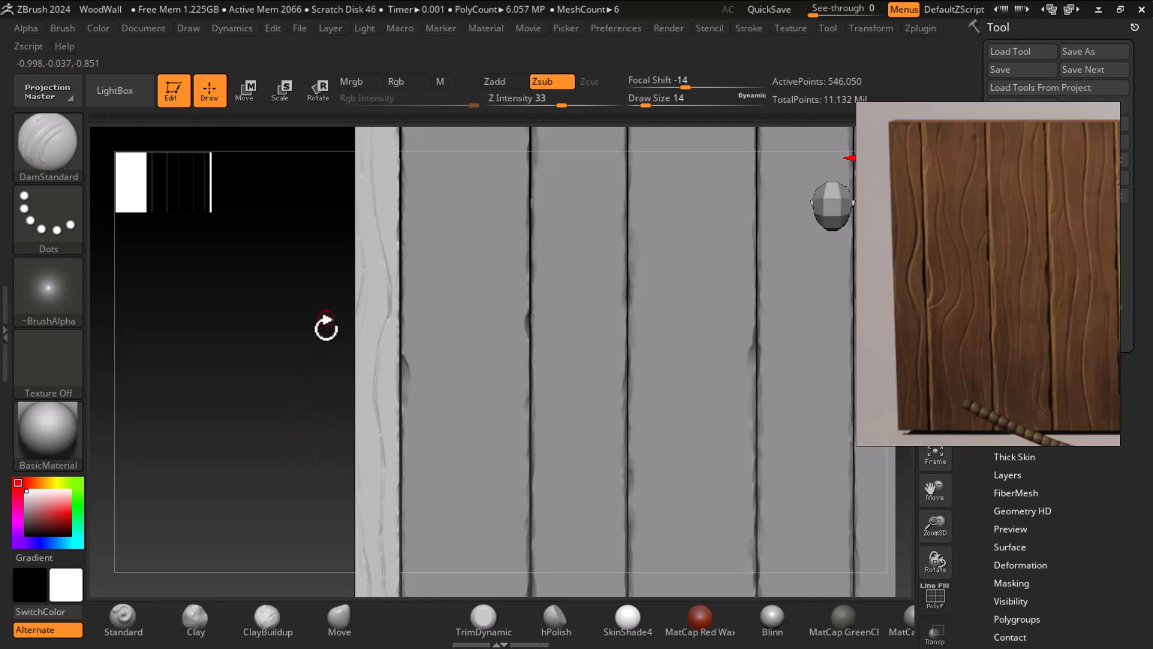
{"action": "left_click_drag", "start_coordinate": [277, 337], "coordinate": [276, 381], "text": "alt"}
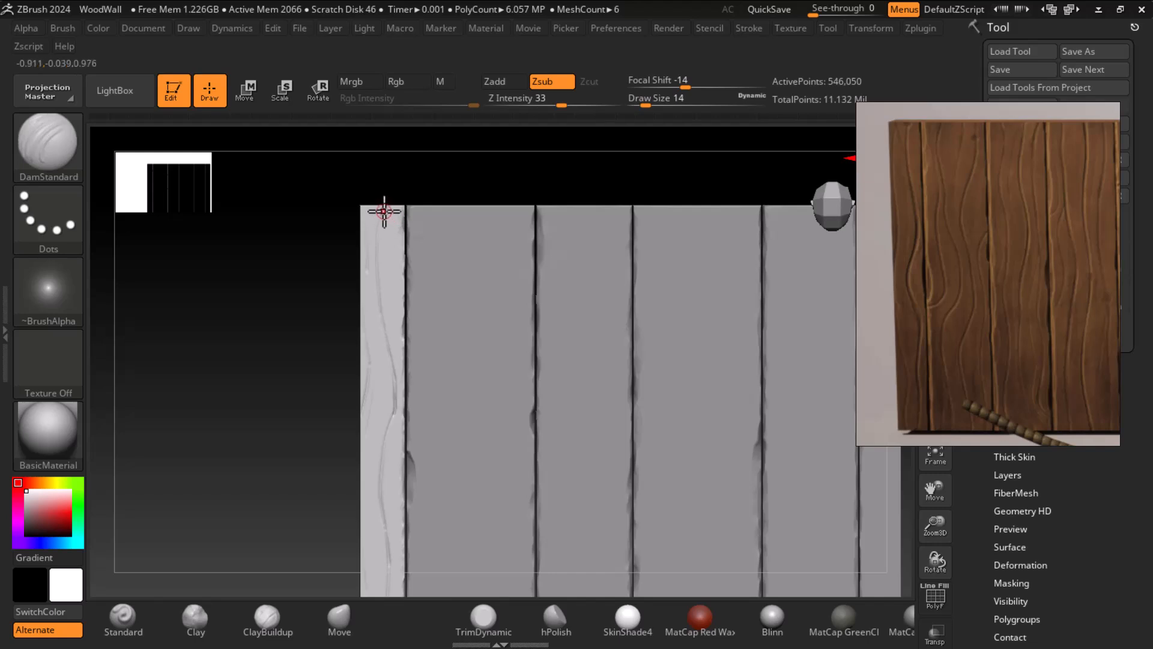
{"action": "left_click_drag", "start_coordinate": [385, 215], "coordinate": [375, 233]}
Step: Make the wide second plank the active subtool and carve a curved grain line around its chipped left edge
{"action": "left_click_drag", "start_coordinate": [286, 390], "coordinate": [274, 289], "text": "alt"}
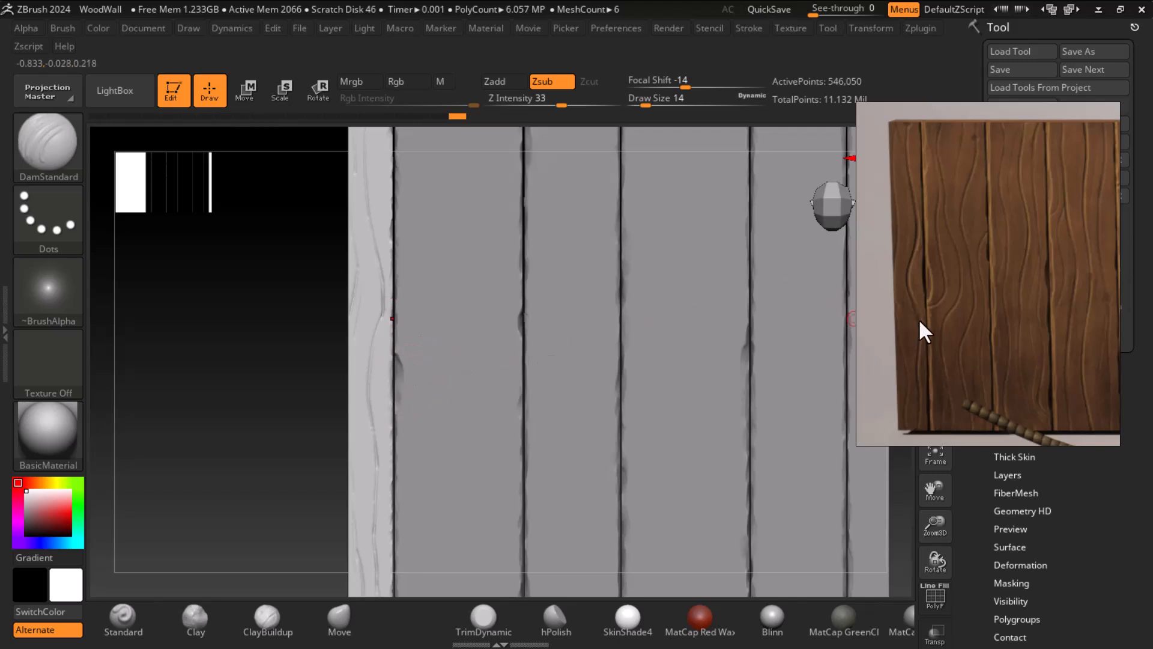
{"action": "left_click", "coordinate": [399, 415], "text": "alt"}
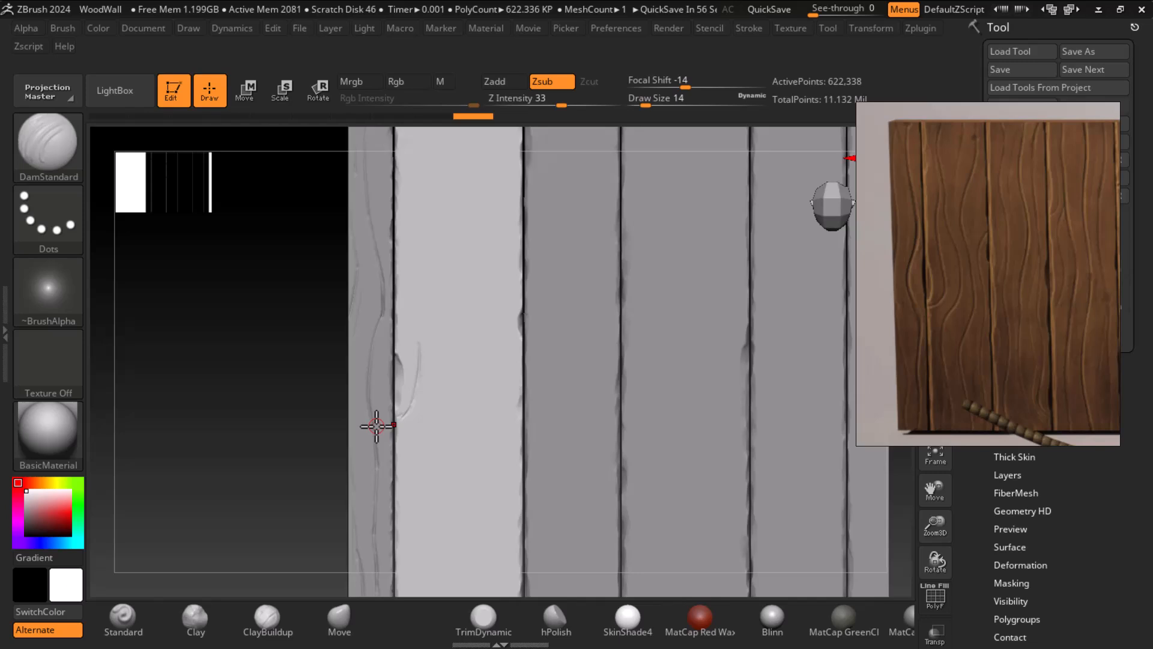
Step: Dock the Stroke palette with the reference window moved clear of it, and expand the Lazy Mouse settings
{"action": "left_click", "coordinate": [751, 28]}
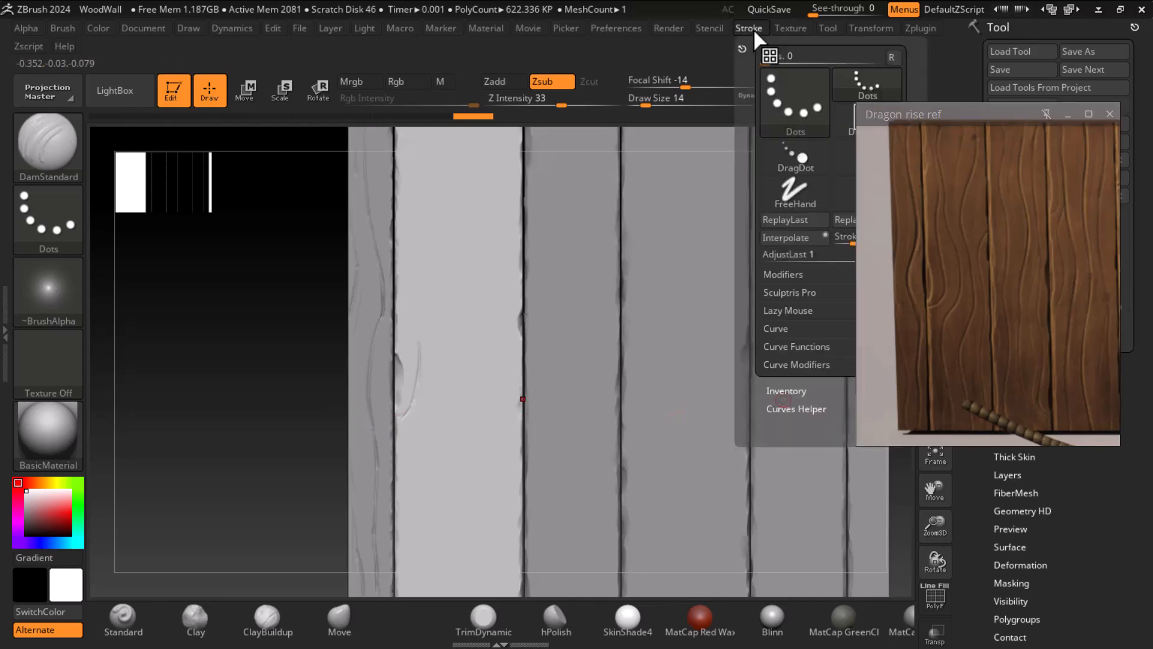
{"action": "left_click", "coordinate": [742, 48]}
{"action": "left_click_drag", "start_coordinate": [935, 129], "coordinate": [90, 85]}
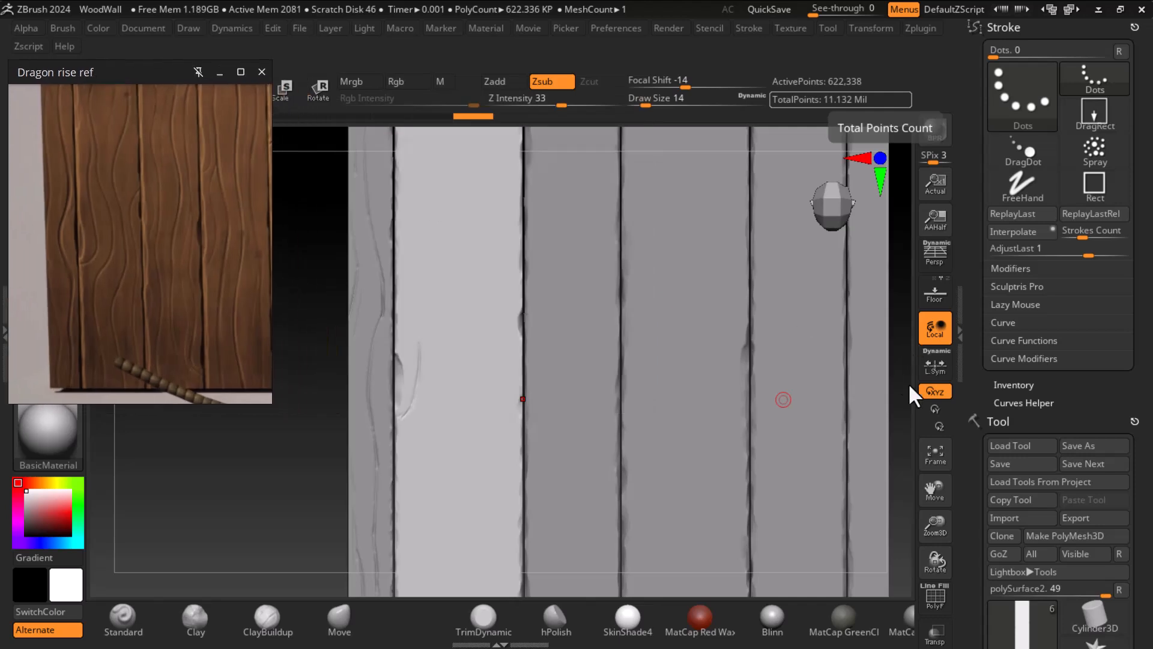
{"action": "left_click", "coordinate": [1011, 305]}
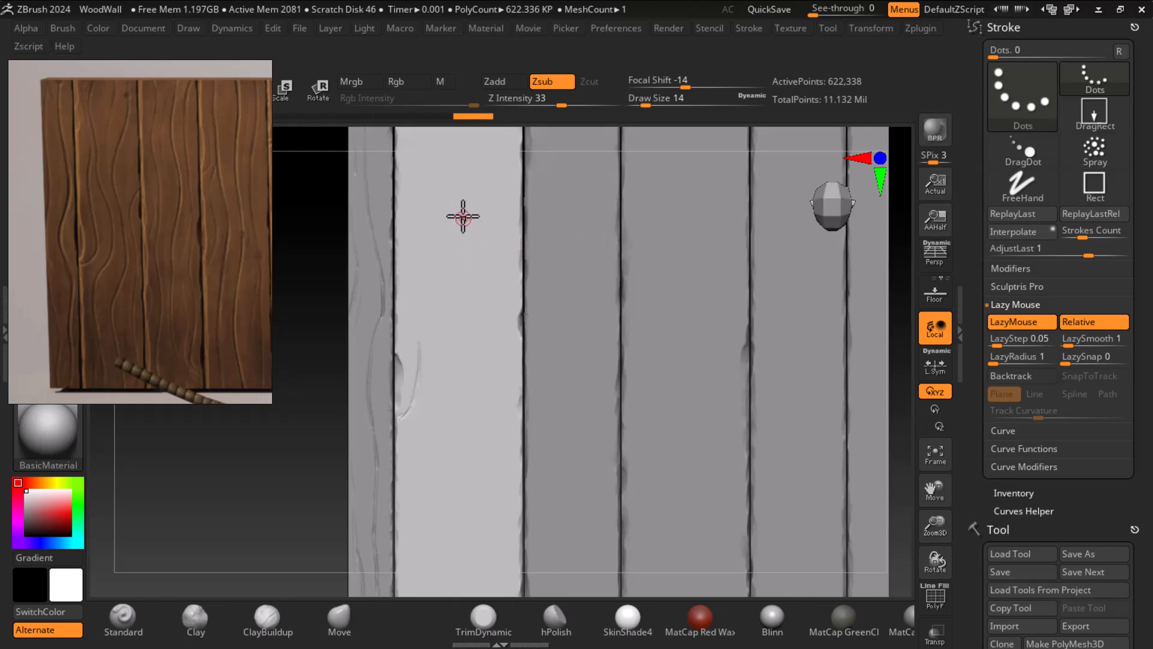
Step: Try a LazyStep of 1.6831 with test grain strokes on the second plank, and undo the strokes
{"action": "left_click_drag", "start_coordinate": [455, 272], "coordinate": [486, 292]}
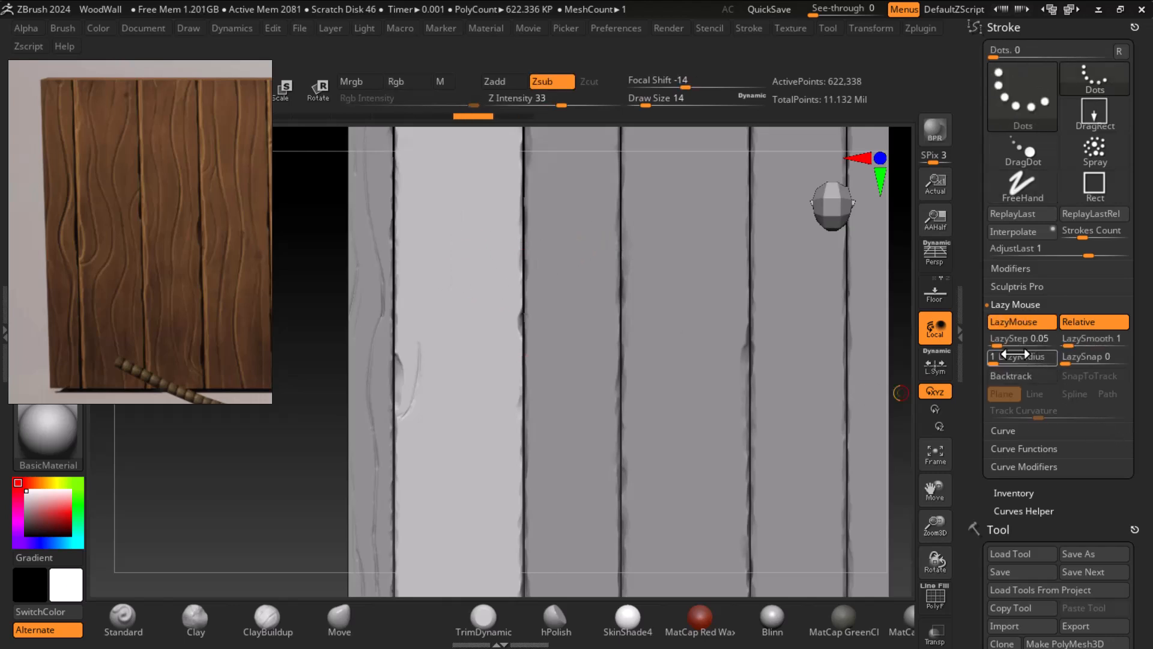
{"action": "key", "text": "ctrl+z"}
{"action": "left_click", "coordinate": [1006, 347]}
{"action": "left_click_drag", "start_coordinate": [1006, 347], "coordinate": [1017, 347]}
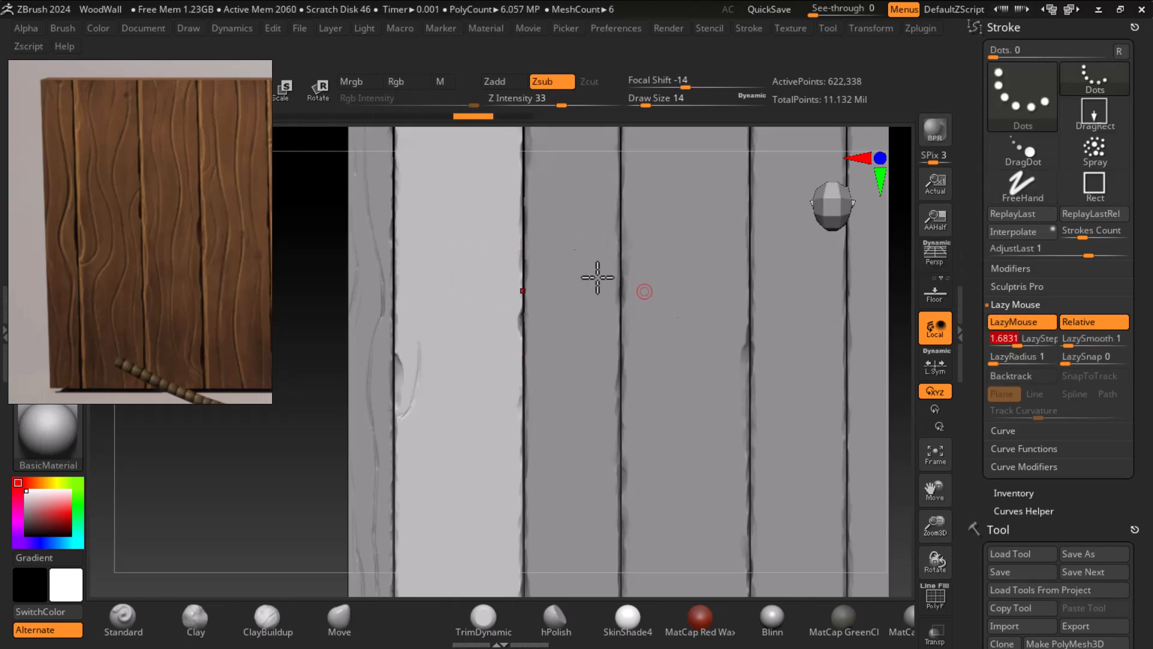
{"action": "left_click_drag", "start_coordinate": [448, 178], "coordinate": [465, 244]}
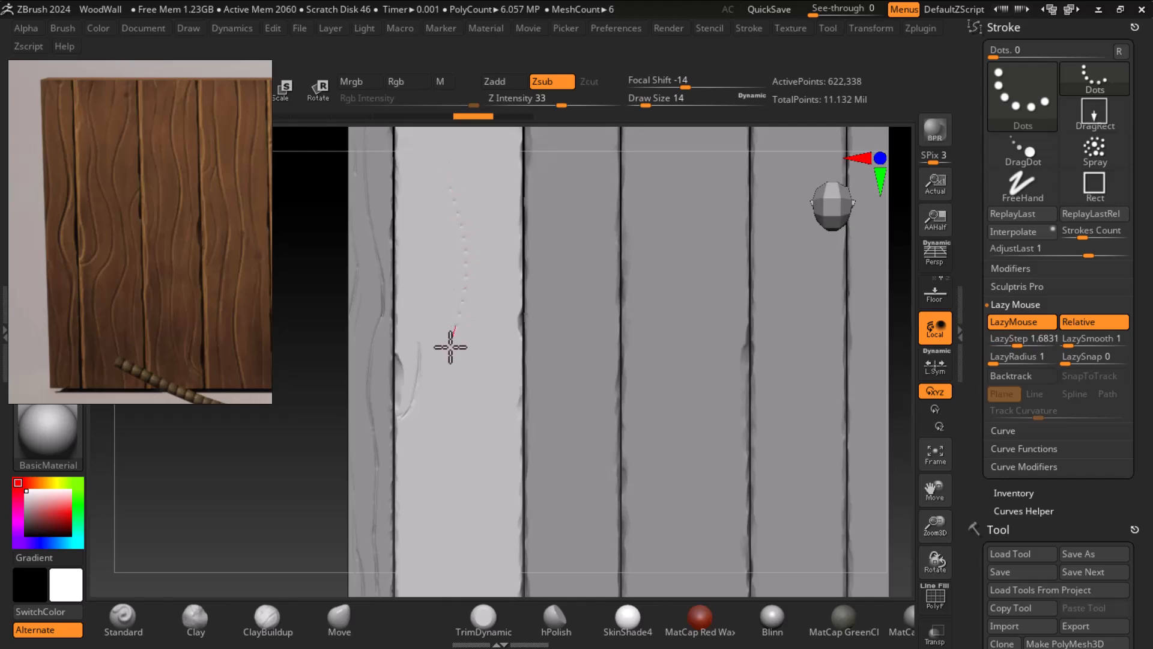
{"action": "left_click_drag", "start_coordinate": [452, 342], "coordinate": [448, 351]}
{"action": "key", "text": "ctrl+z"}
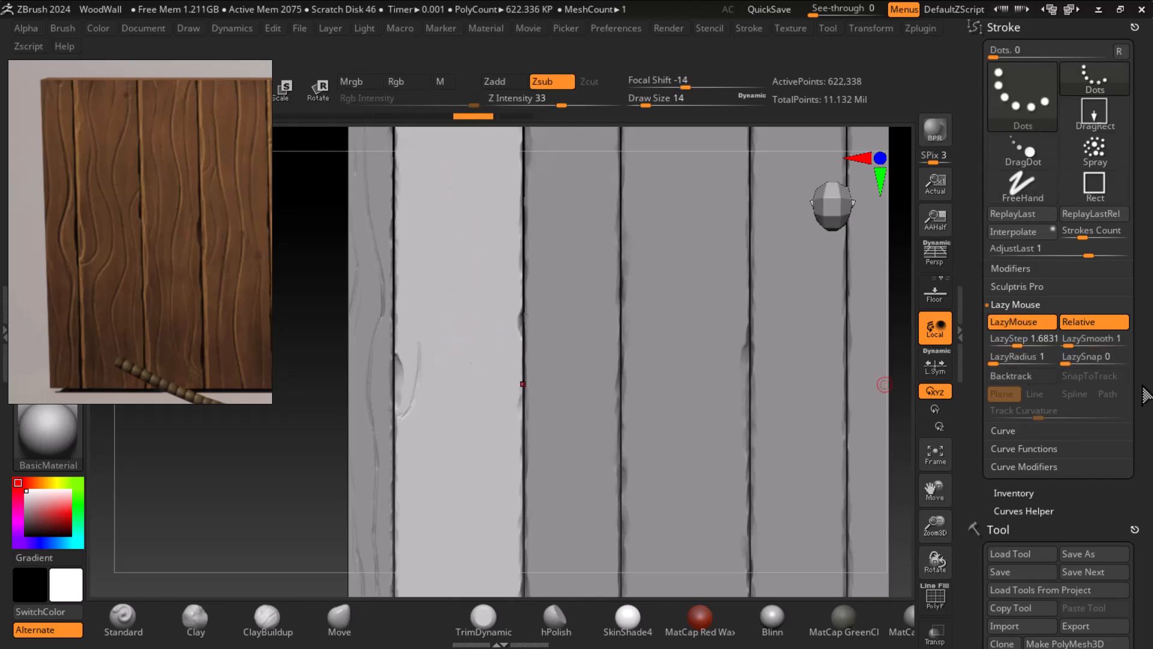
{"action": "left_click_drag", "start_coordinate": [283, 458], "coordinate": [291, 451], "text": "alt"}
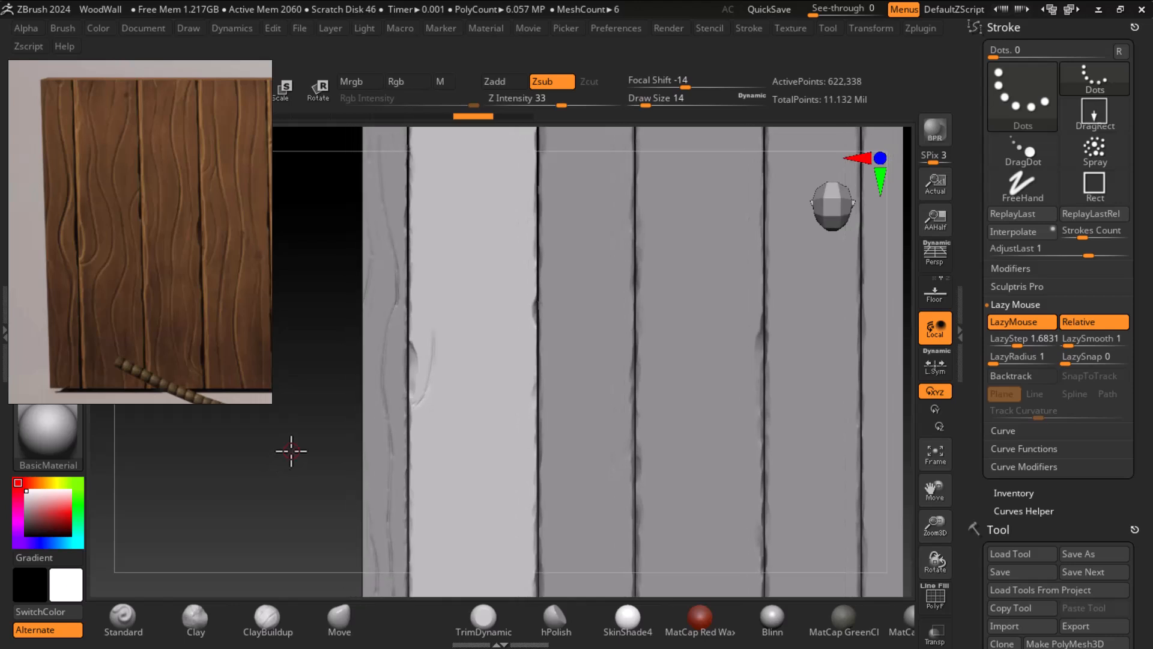
{"action": "key", "text": "ctrl"}
{"action": "key", "text": "ctrl+z"}
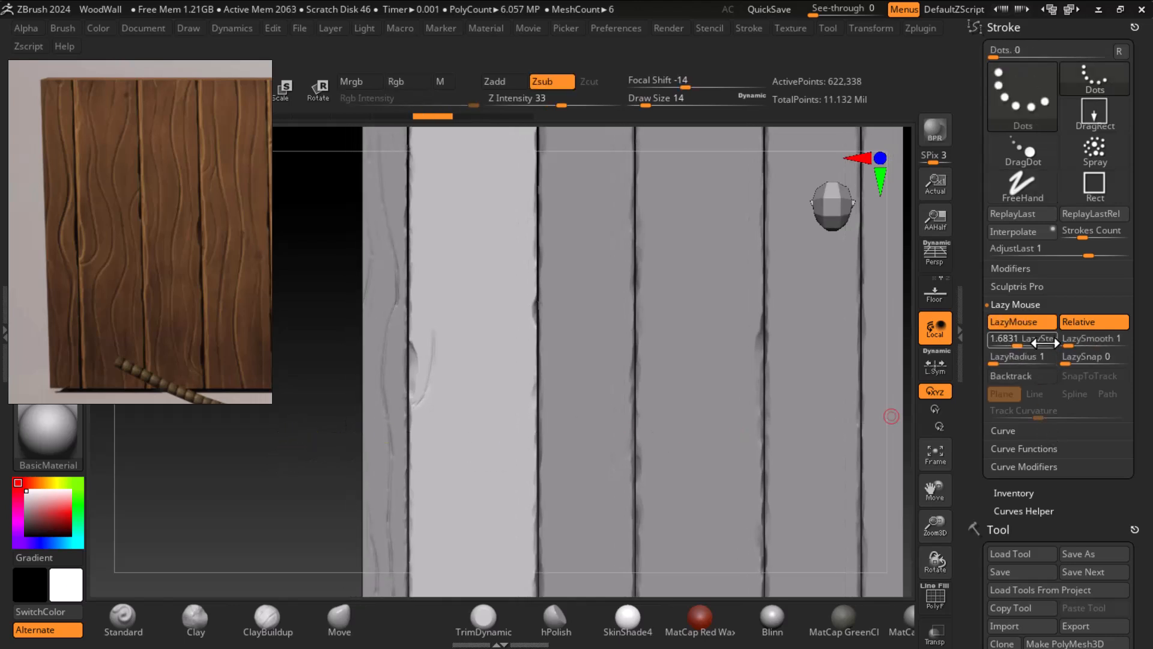
Step: Set LazyStep to 0.1988 and LazyRadius to 34, testing them with wavy strokes on the second plank and undoing the tests
{"action": "left_click_drag", "start_coordinate": [1021, 343], "coordinate": [998, 345]}
{"action": "left_click_drag", "start_coordinate": [450, 193], "coordinate": [486, 328]}
{"action": "key", "text": "ctrl+z"}
{"action": "mouse_move", "coordinate": [1045, 361]}
{"action": "left_mouse_down"}
{"action": "mouse_move", "coordinate": [998, 363]}
{"action": "mouse_move", "coordinate": [1016, 362]}
{"action": "left_mouse_up"}
{"action": "left_click_drag", "start_coordinate": [442, 185], "coordinate": [476, 261]}
{"action": "mouse_move", "coordinate": [444, 382]}
{"action": "left_mouse_down"}
{"action": "mouse_move", "coordinate": [481, 582]}
{"action": "mouse_move", "coordinate": [489, 576]}
{"action": "left_mouse_up"}
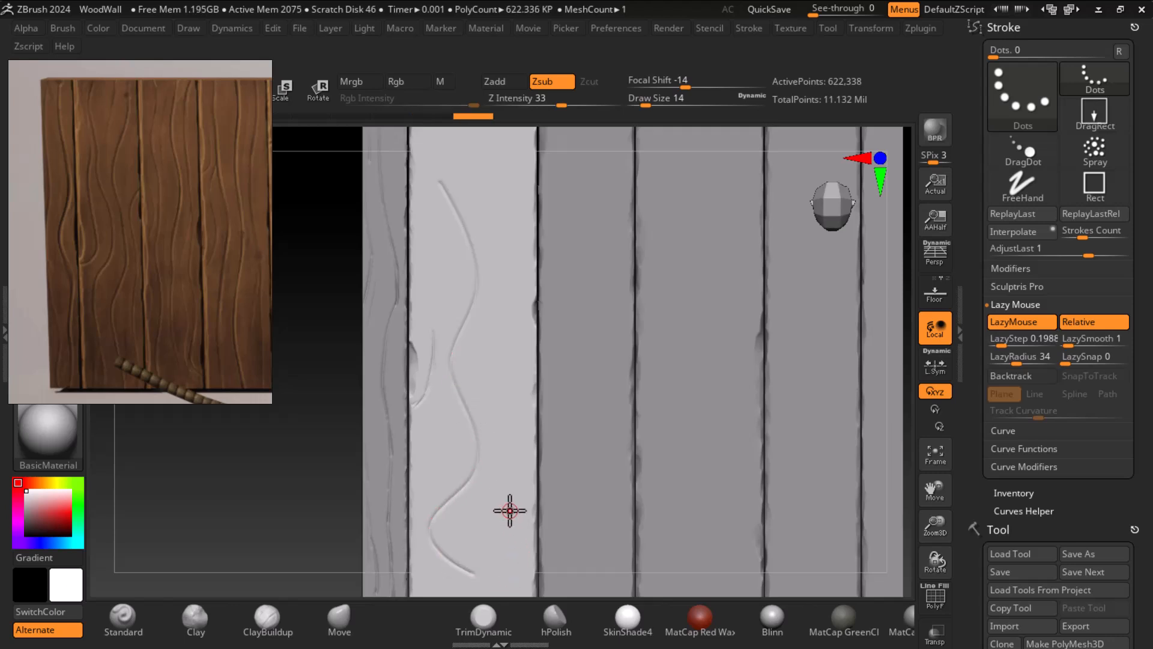
{"action": "key", "text": "ctrl+z"}
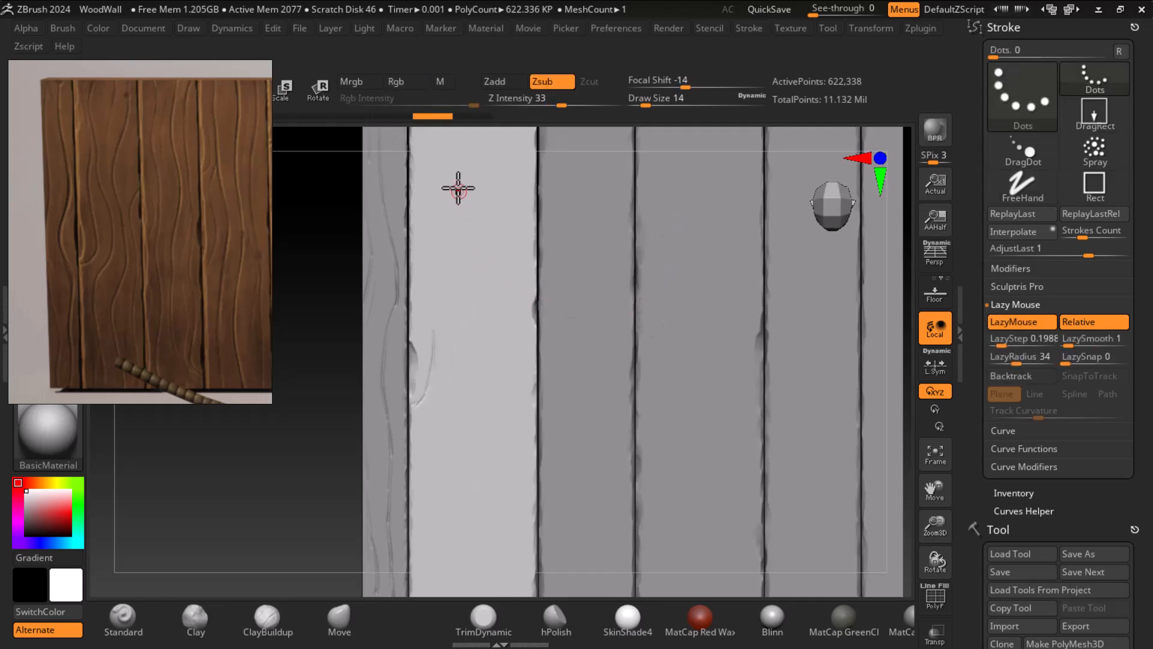
Step: Try carving long curved grain lines beside the chip on the second plank, and undo the last strokes
{"action": "left_click_drag", "start_coordinate": [433, 353], "coordinate": [441, 363]}
{"action": "left_click_drag", "start_coordinate": [467, 167], "coordinate": [452, 423]}
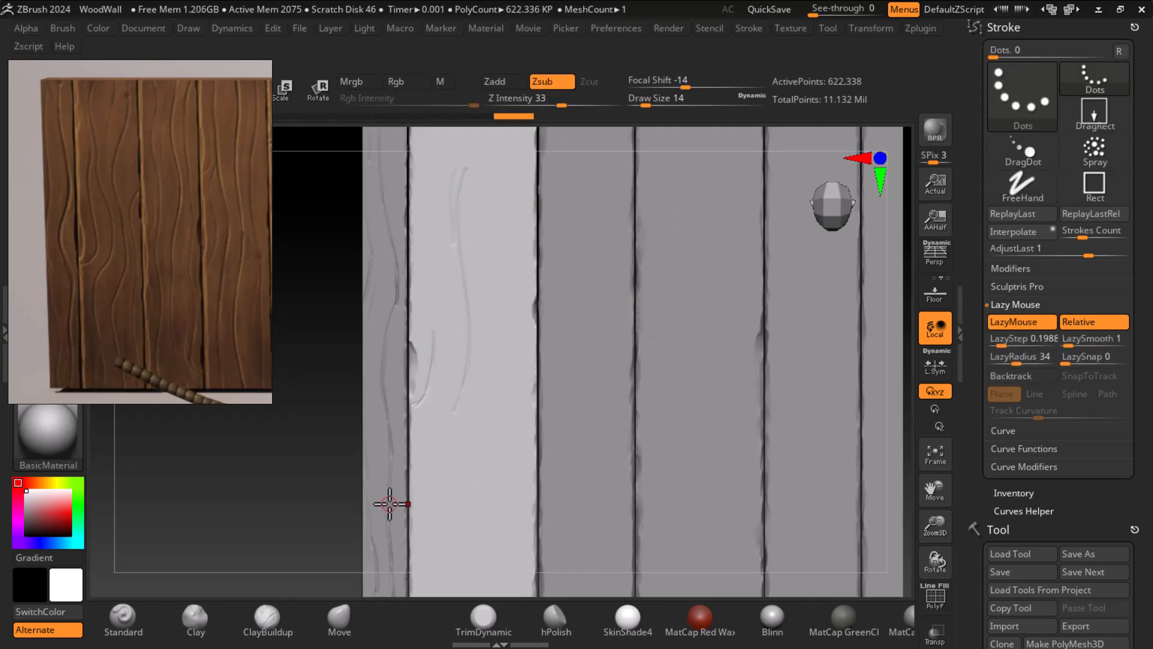
{"action": "left_click_drag", "start_coordinate": [329, 466], "coordinate": [368, 423], "text": "alt"}
{"action": "mouse_move", "coordinate": [516, 242]}
{"action": "left_mouse_down"}
{"action": "mouse_move", "coordinate": [511, 400]}
{"action": "mouse_move", "coordinate": [474, 480]}
{"action": "left_mouse_up"}
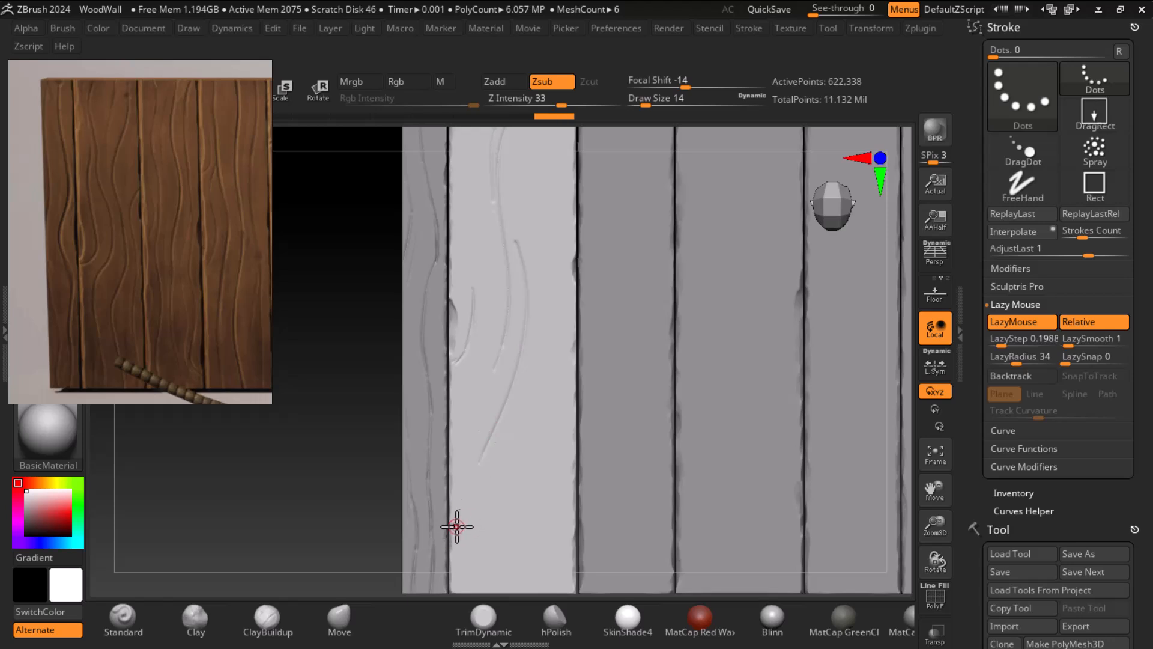
{"action": "key", "text": "ctrl+z"}
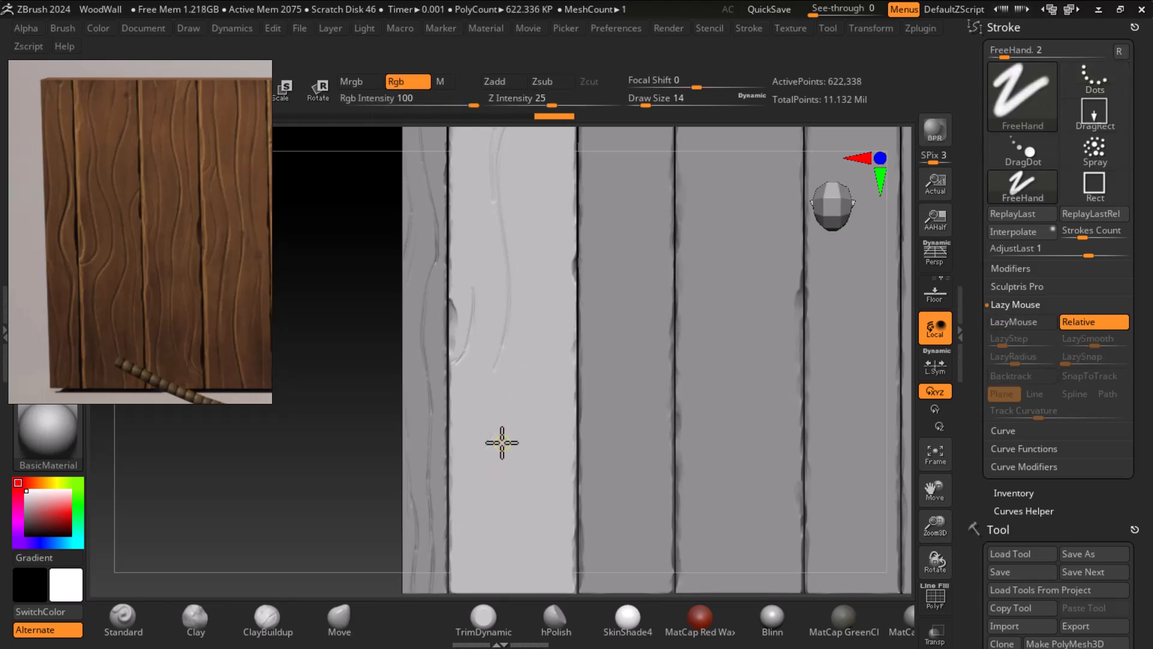
{"action": "key", "text": "ctrl+z"}
{"action": "key", "text": "ctrl+z"}
{"action": "left_click_drag", "start_coordinate": [334, 347], "coordinate": [347, 456], "text": "alt"}
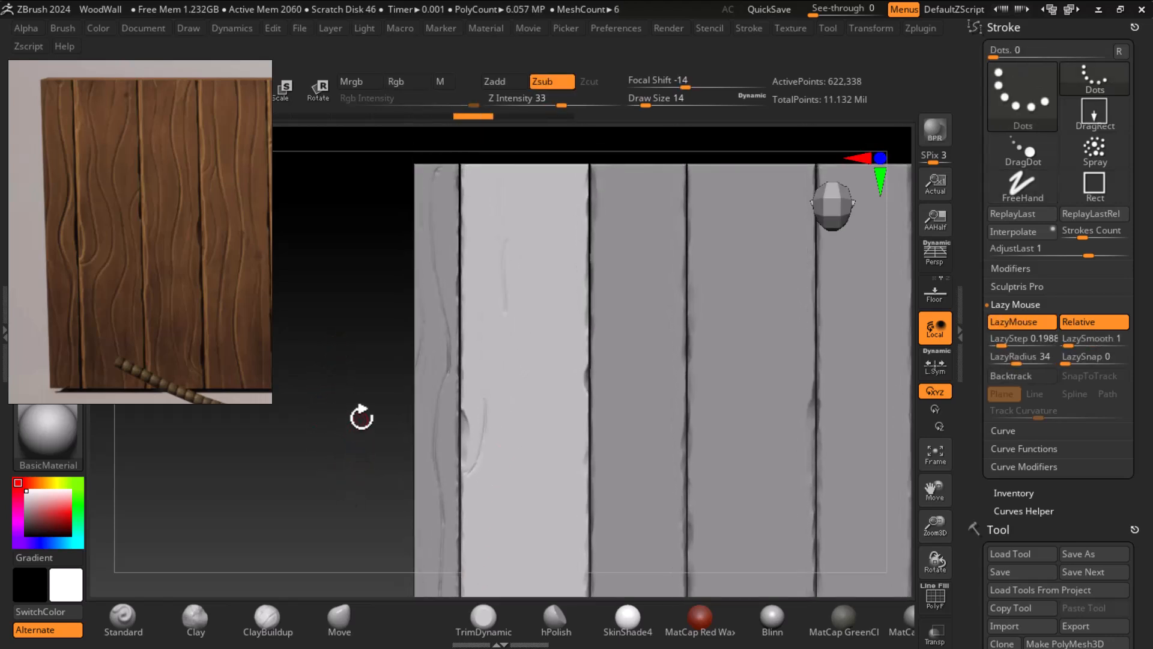
Step: Undo the last grain stroke and carve two long wavy grain lines down the second plank, one leading to the chip
{"action": "key", "text": "ctrl+z"}
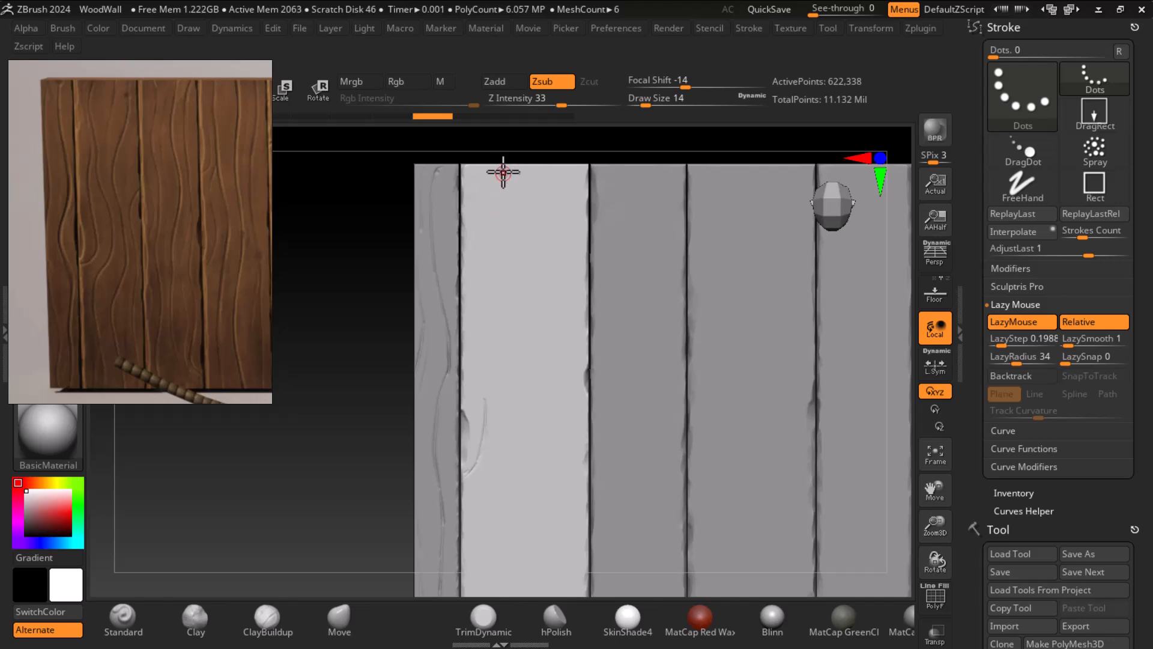
{"action": "key", "text": "ctrl+shift+z"}
{"action": "left_click_drag", "start_coordinate": [527, 302], "coordinate": [550, 384]}
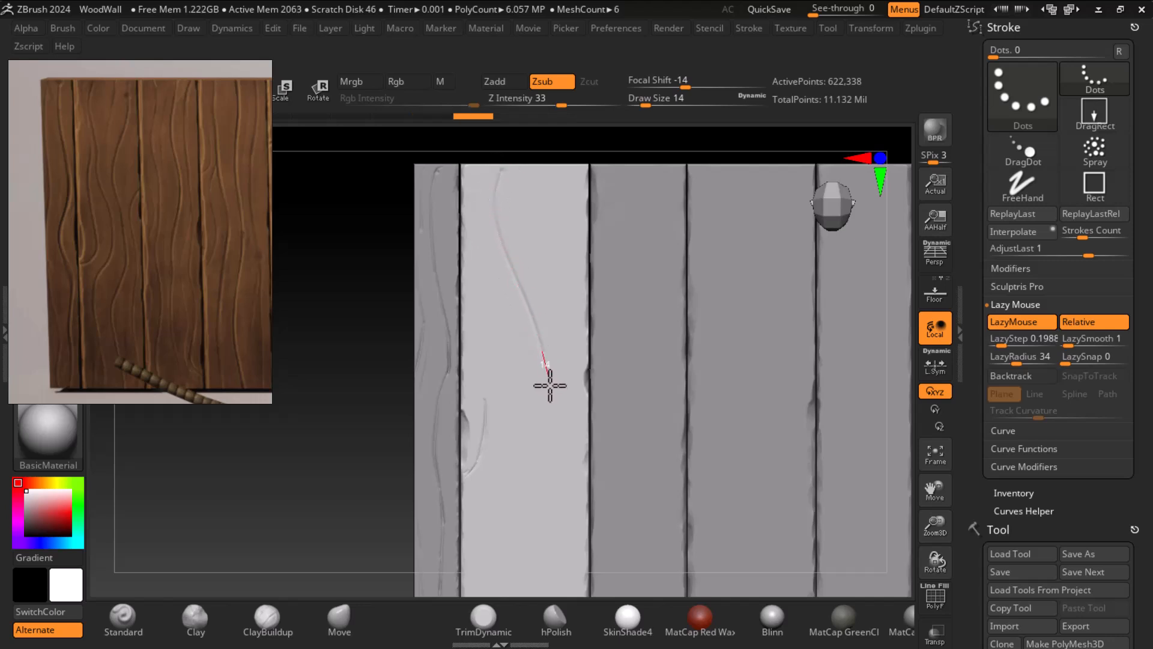
{"action": "left_click_drag", "start_coordinate": [529, 495], "coordinate": [511, 527]}
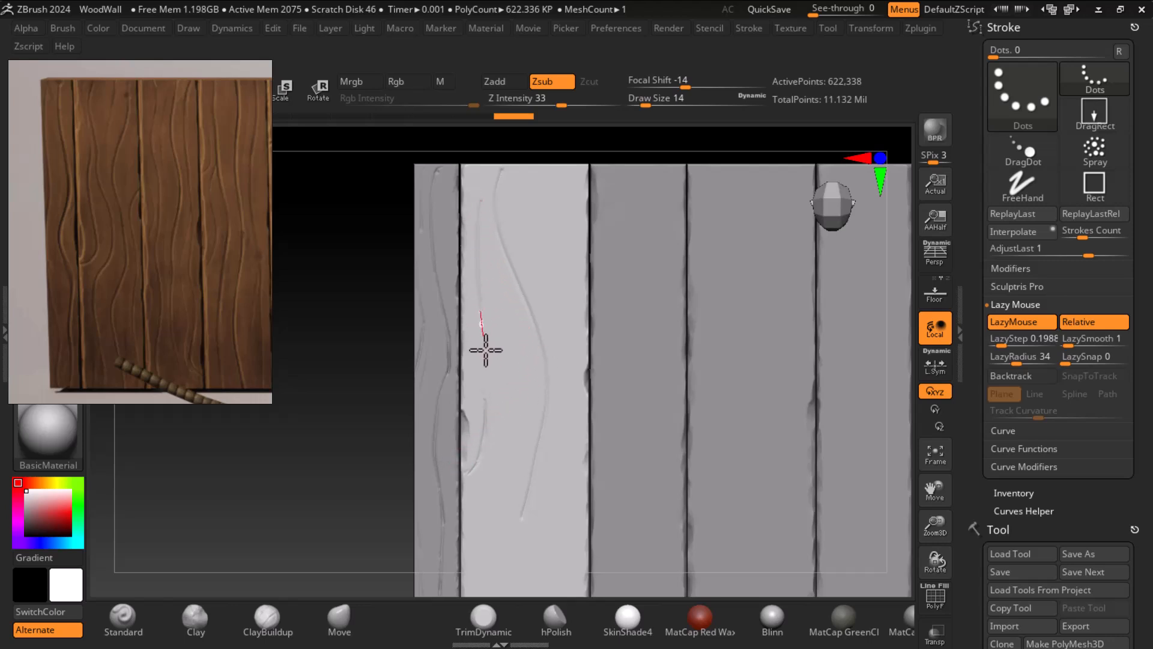
{"action": "left_click_drag", "start_coordinate": [494, 413], "coordinate": [484, 433]}
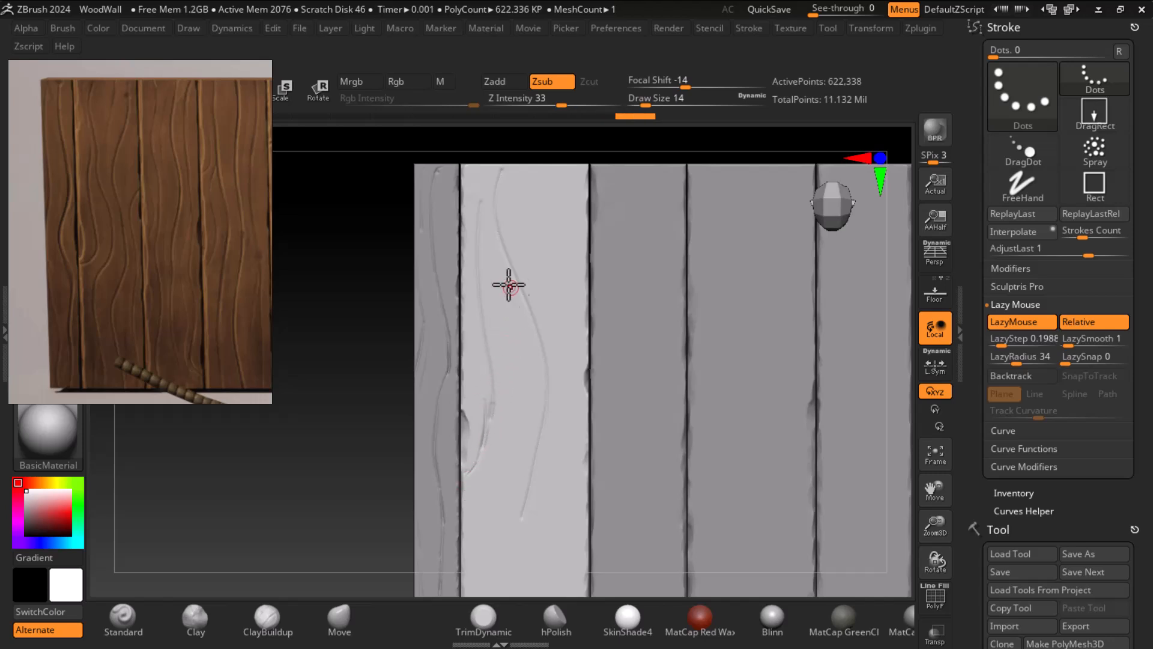
Step: Carve further long grain lines along the right half of the second plank, from its top edge past the middle
{"action": "left_click_drag", "start_coordinate": [367, 304], "coordinate": [417, 337], "text": "alt"}
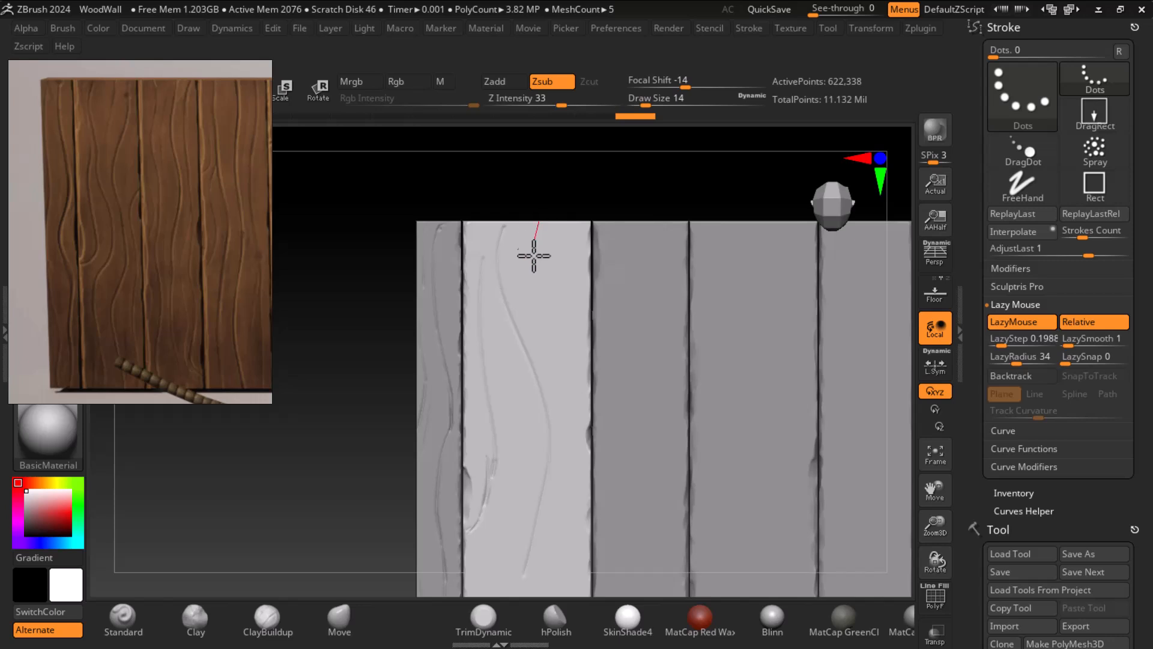
{"action": "left_click_drag", "start_coordinate": [547, 370], "coordinate": [548, 373]}
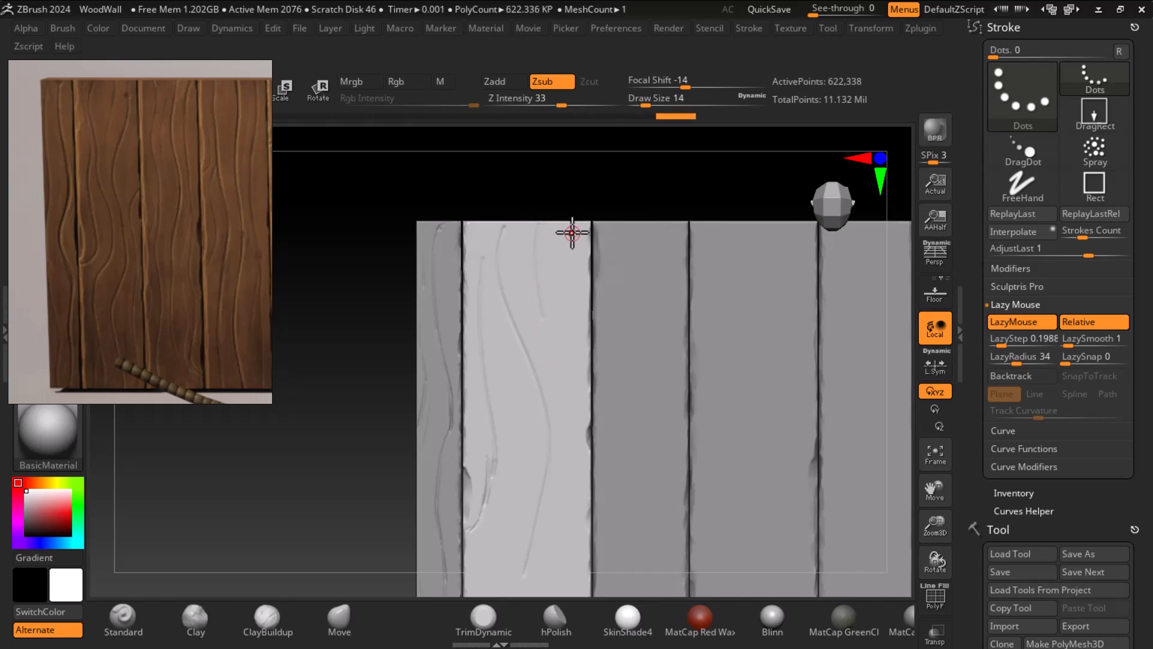
{"action": "left_click_drag", "start_coordinate": [569, 268], "coordinate": [569, 292]}
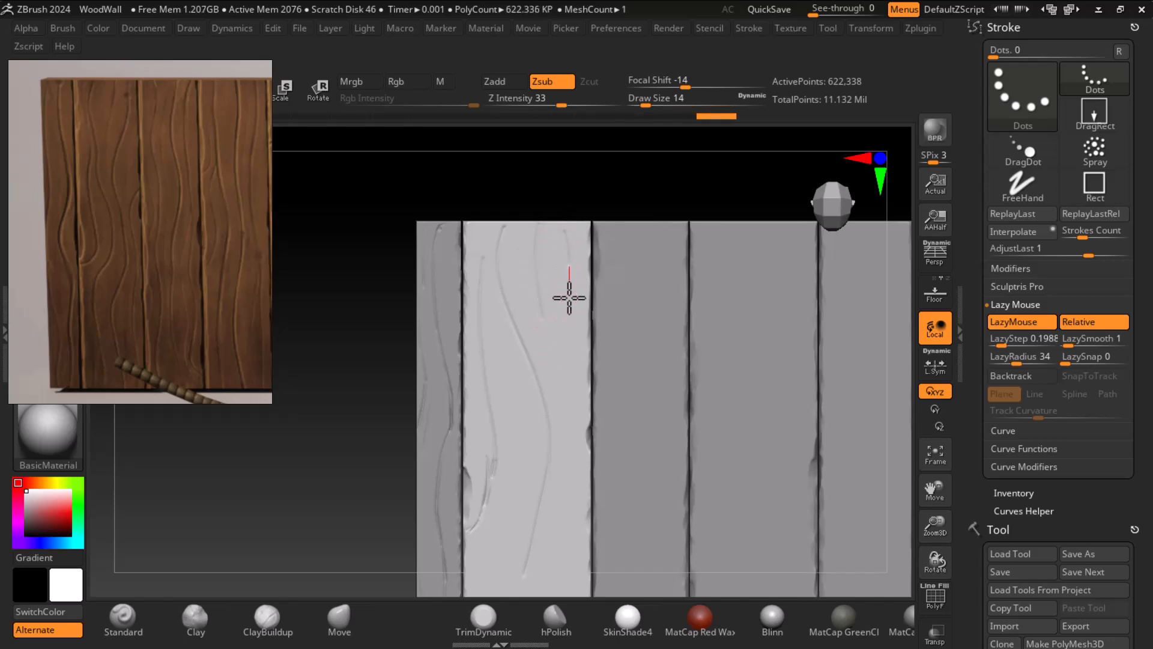
{"action": "left_click_drag", "start_coordinate": [565, 373], "coordinate": [570, 464]}
{"action": "left_click_drag", "start_coordinate": [377, 402], "coordinate": [395, 272], "text": "alt"}
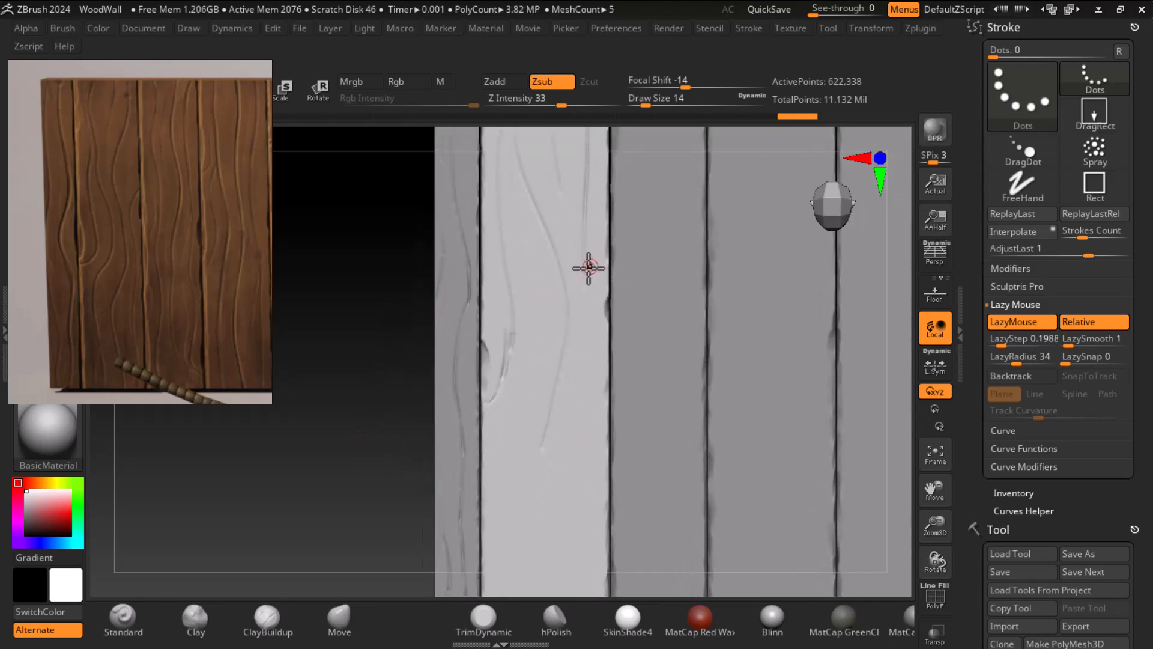
{"action": "left_click_drag", "start_coordinate": [566, 515], "coordinate": [565, 516]}
Step: Carve wavy grain lines through the lower half of the second plank down to its bottom edge
{"action": "mouse_move", "coordinate": [425, 497]}
{"action": "left_mouse_down", "text": "alt"}
{"action": "mouse_move", "coordinate": [329, 347]}
{"action": "mouse_move", "coordinate": [332, 329]}
{"action": "left_mouse_up", "text": "alt"}
{"action": "mouse_move", "coordinate": [537, 441]}
{"action": "left_mouse_down"}
{"action": "mouse_move", "coordinate": [533, 512]}
{"action": "mouse_move", "coordinate": [518, 523]}
{"action": "left_mouse_up"}
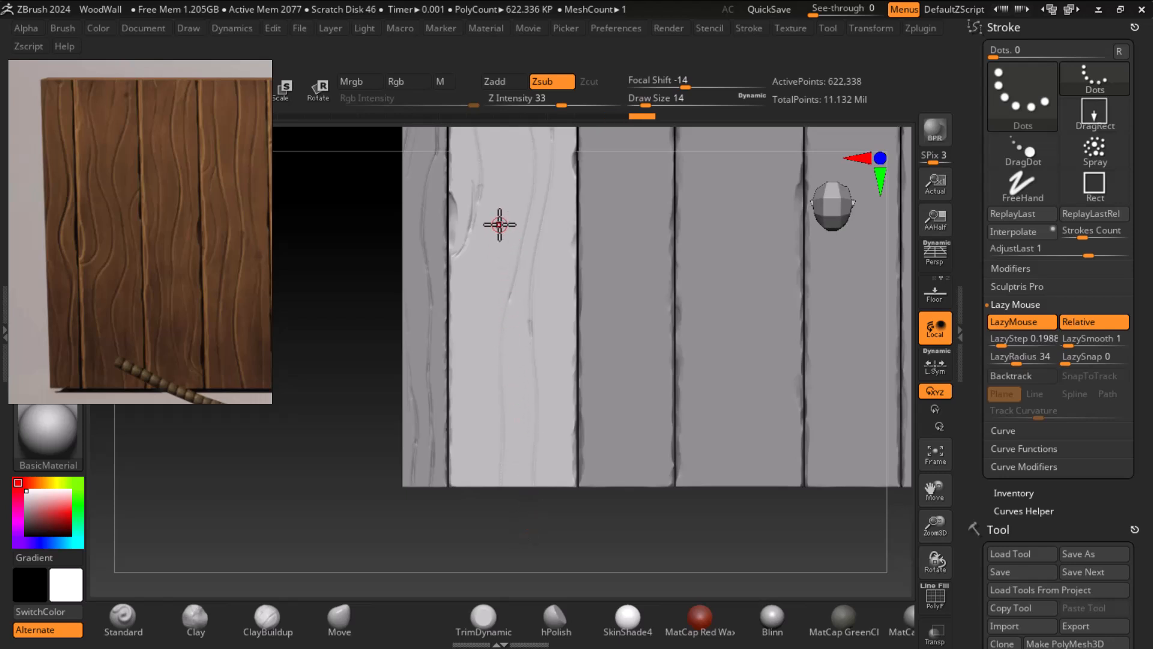
{"action": "left_click_drag", "start_coordinate": [485, 259], "coordinate": [477, 384]}
{"action": "left_click_drag", "start_coordinate": [474, 495], "coordinate": [476, 492]}
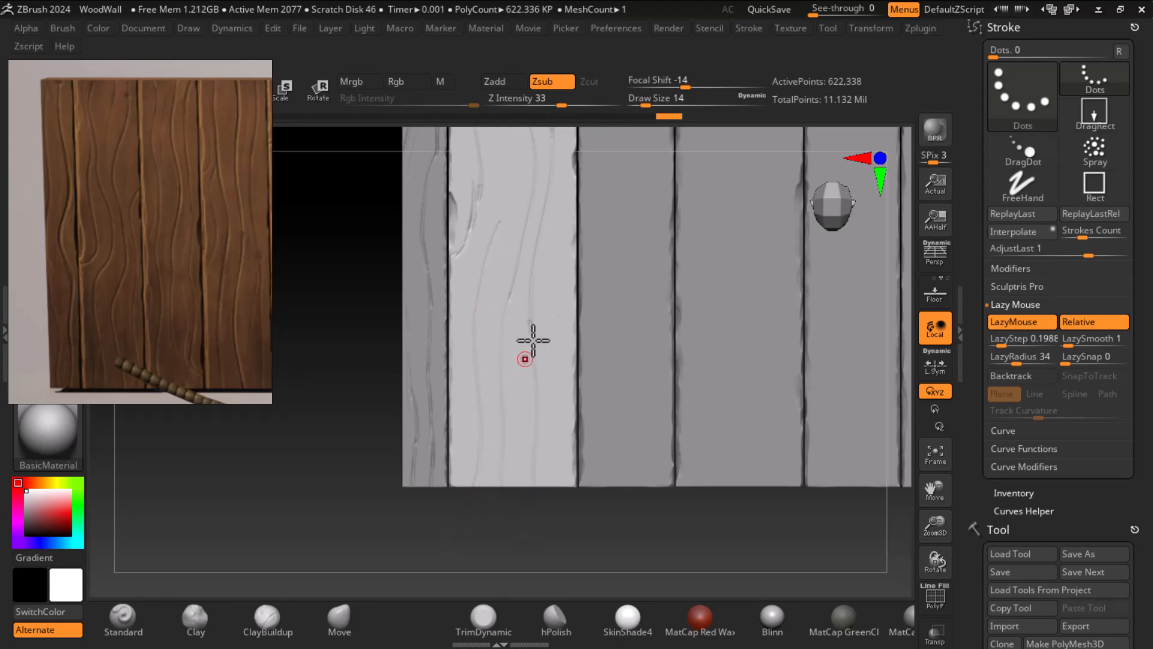
Step: Smooth the grain line's end above the chip and carve it on around the chip to the plank's left edge
{"action": "left_click_drag", "start_coordinate": [355, 438], "coordinate": [357, 498], "text": "alt"}
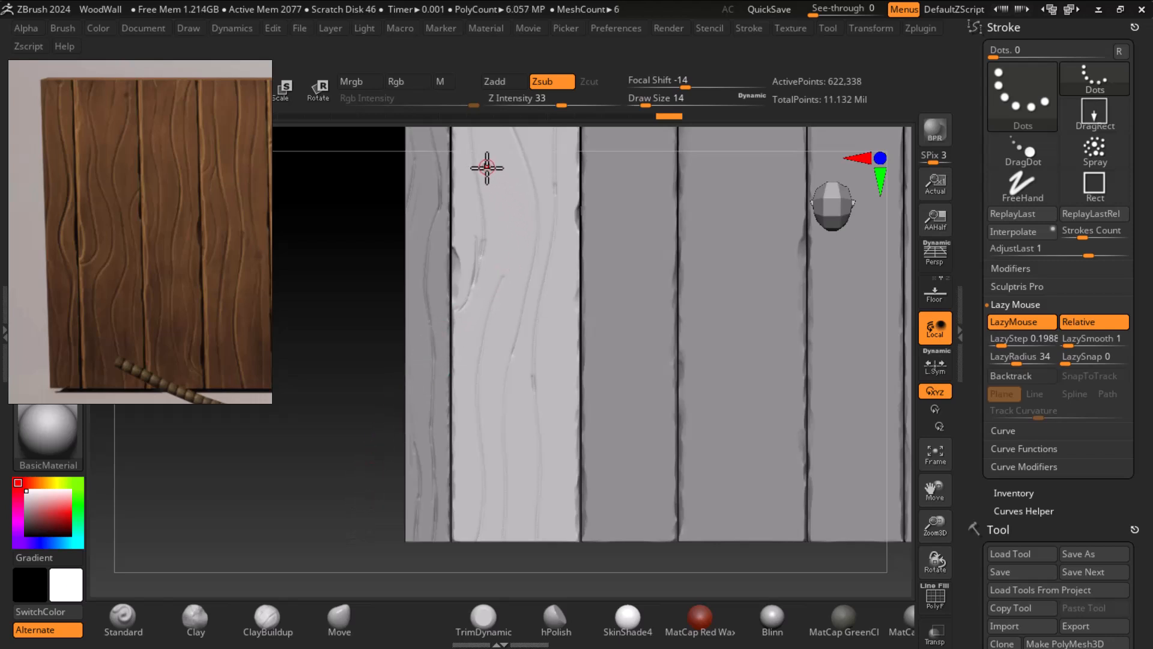
{"action": "mouse_move", "coordinate": [478, 237]}
{"action": "left_mouse_down", "text": "shift"}
{"action": "mouse_move", "coordinate": [472, 268]}
{"action": "mouse_move", "coordinate": [478, 244]}
{"action": "left_mouse_up", "text": "shift"}
{"action": "left_click_drag", "start_coordinate": [372, 316], "coordinate": [386, 403], "text": "alt"}
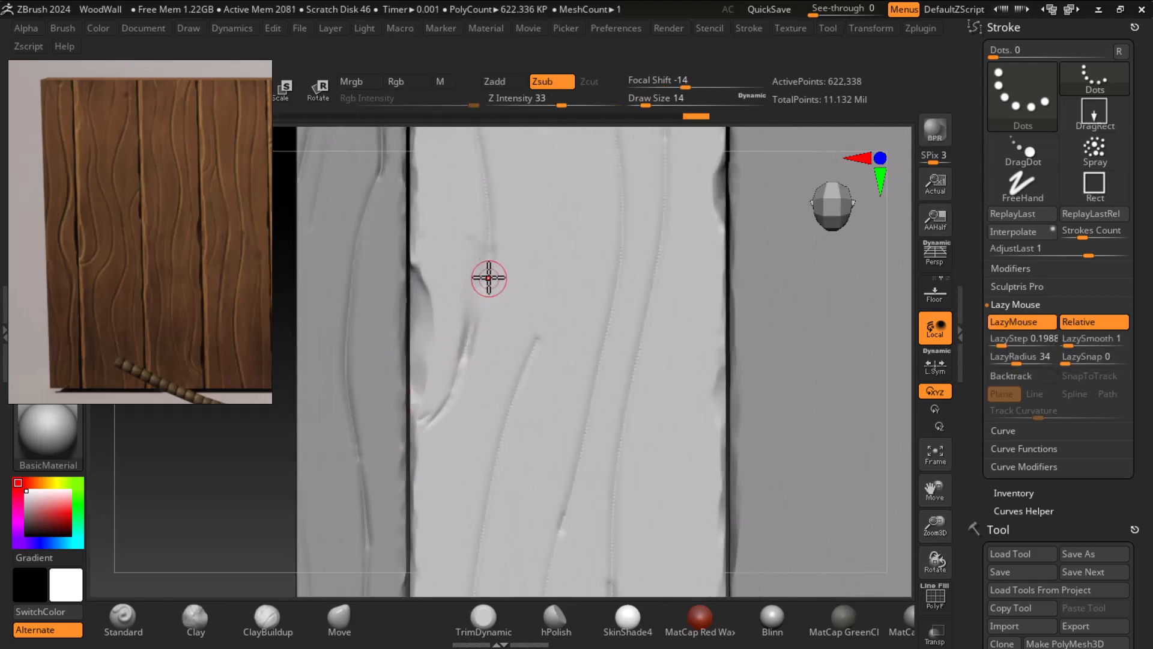
{"action": "left_click_drag", "start_coordinate": [490, 221], "coordinate": [489, 272]}
{"action": "left_click_drag", "start_coordinate": [466, 359], "coordinate": [450, 398]}
{"action": "left_click_drag", "start_coordinate": [483, 292], "coordinate": [453, 389]}
{"action": "left_click_drag", "start_coordinate": [466, 348], "coordinate": [399, 461]}
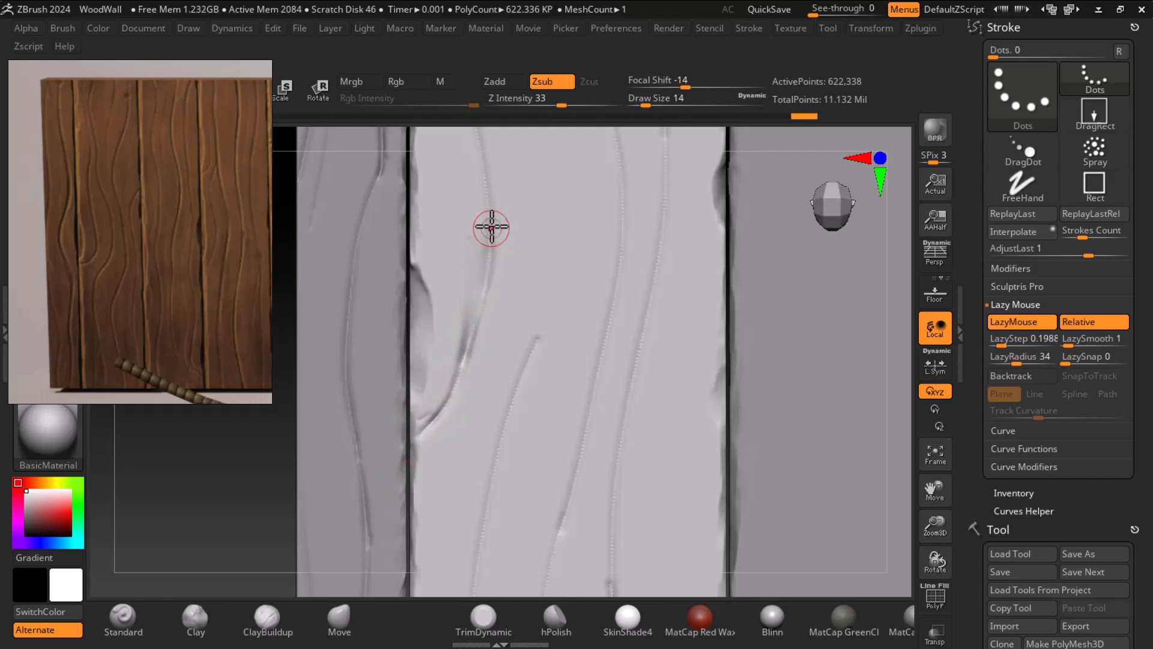
Step: Smooth the curved groove beside the chip and the upper end of the neighbouring grain line
{"action": "key", "text": "shift"}
{"action": "left_click_drag", "start_coordinate": [467, 341], "coordinate": [434, 417], "text": "shift"}
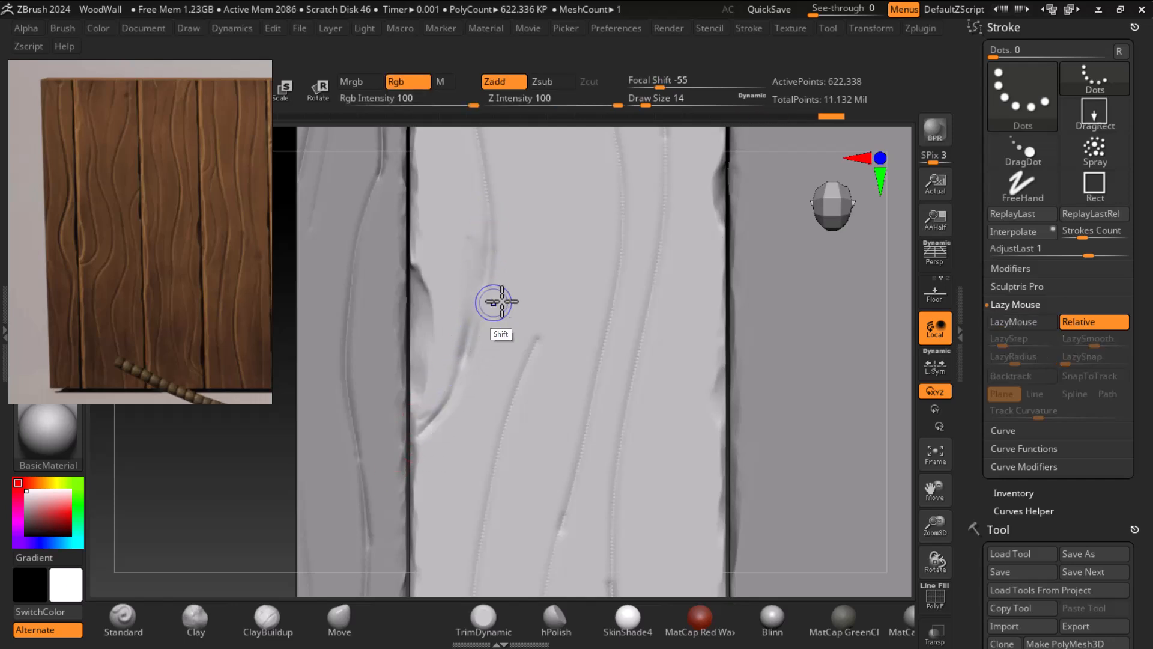
{"action": "mouse_move", "coordinate": [551, 309]}
{"action": "left_mouse_down", "text": "shift"}
{"action": "mouse_move", "coordinate": [510, 424]}
{"action": "mouse_move", "coordinate": [519, 409]}
{"action": "left_mouse_up", "text": "shift"}
Step: Set LazyStep to 0.0147, test it with a stroke on the second plank, and undo the stroke
{"action": "left_click_drag", "start_coordinate": [1001, 339], "coordinate": [996, 340]}
{"action": "left_click_drag", "start_coordinate": [672, 255], "coordinate": [661, 391]}
{"action": "key", "text": "ctrl+z"}
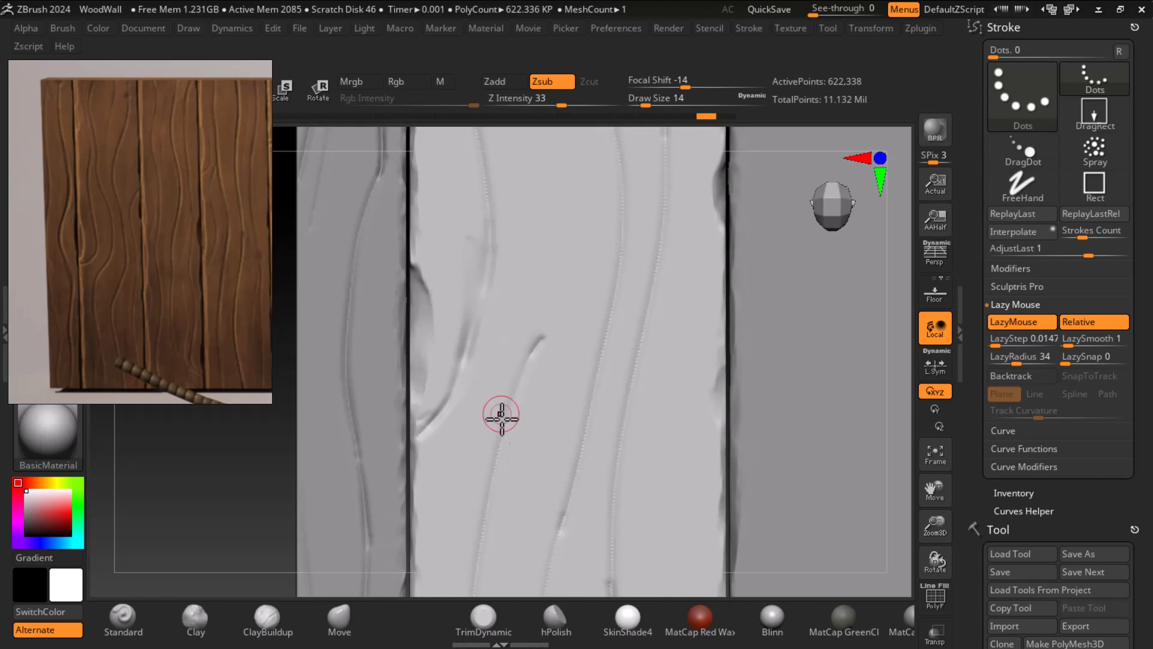
Step: Carve a wider, deeper curve around the chip to the plank's left edge, undoing the first attempt
{"action": "left_click_drag", "start_coordinate": [281, 506], "coordinate": [381, 360], "text": "alt"}
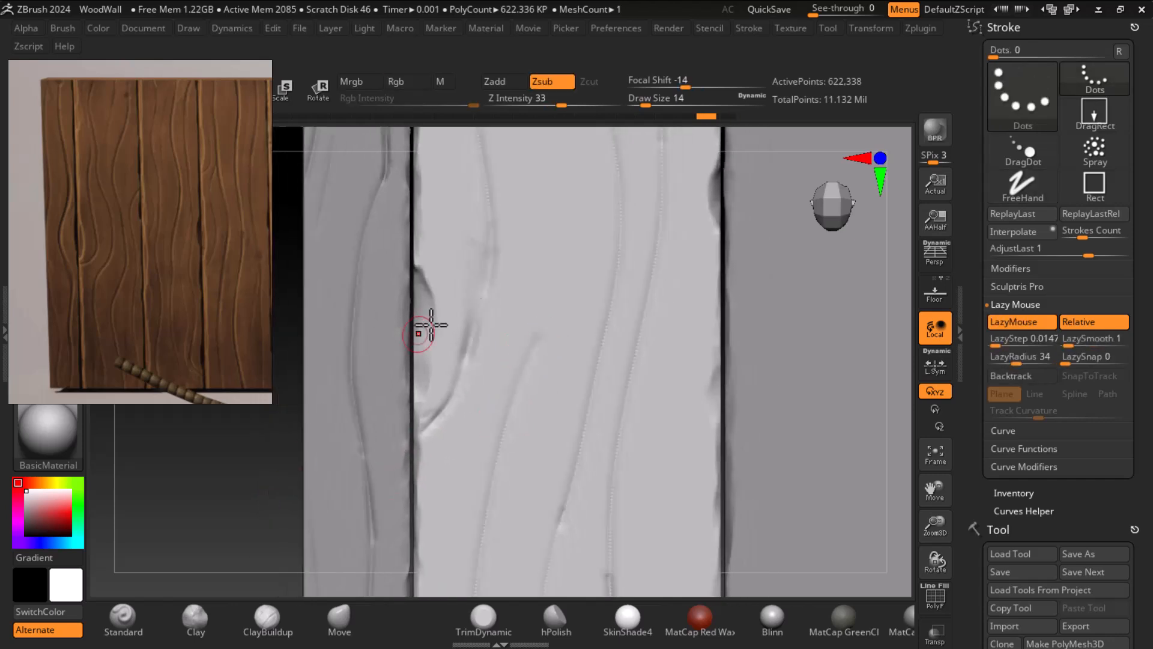
{"action": "mouse_move", "coordinate": [491, 249]}
{"action": "left_mouse_down"}
{"action": "mouse_move", "coordinate": [476, 334]}
{"action": "mouse_move", "coordinate": [438, 420]}
{"action": "mouse_move", "coordinate": [404, 437]}
{"action": "left_mouse_up"}
{"action": "key", "text": "ctrl+z"}
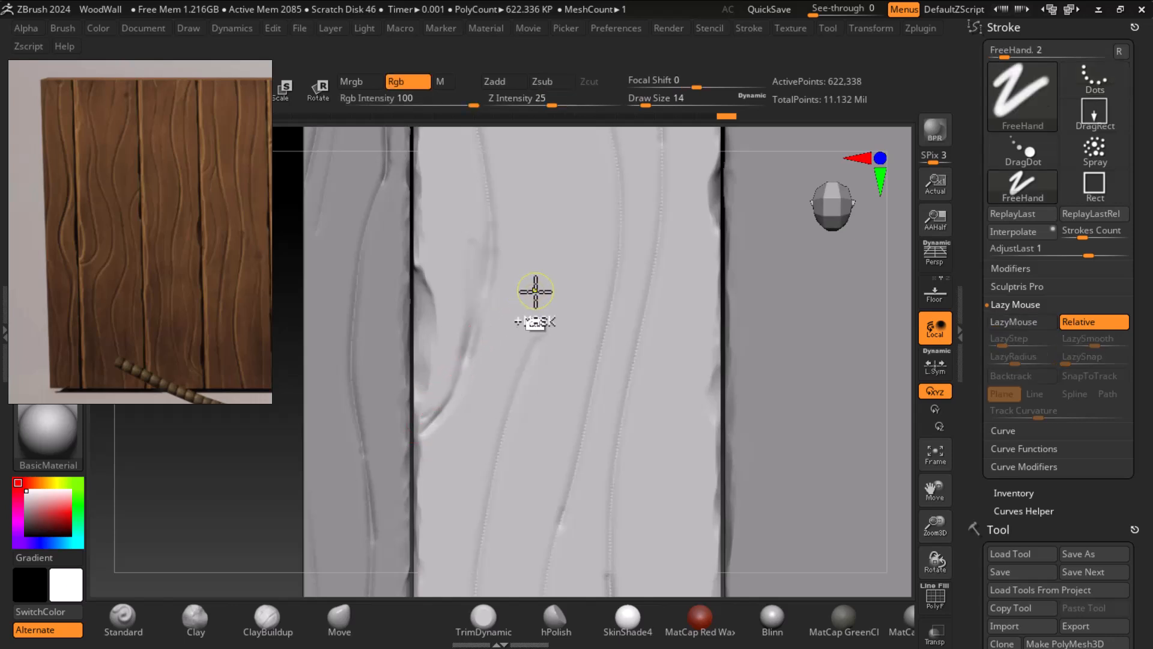
{"action": "mouse_move", "coordinate": [488, 213]}
{"action": "left_mouse_down"}
{"action": "mouse_move", "coordinate": [497, 330]}
{"action": "mouse_move", "coordinate": [463, 399]}
{"action": "mouse_move", "coordinate": [396, 445]}
{"action": "left_mouse_up"}
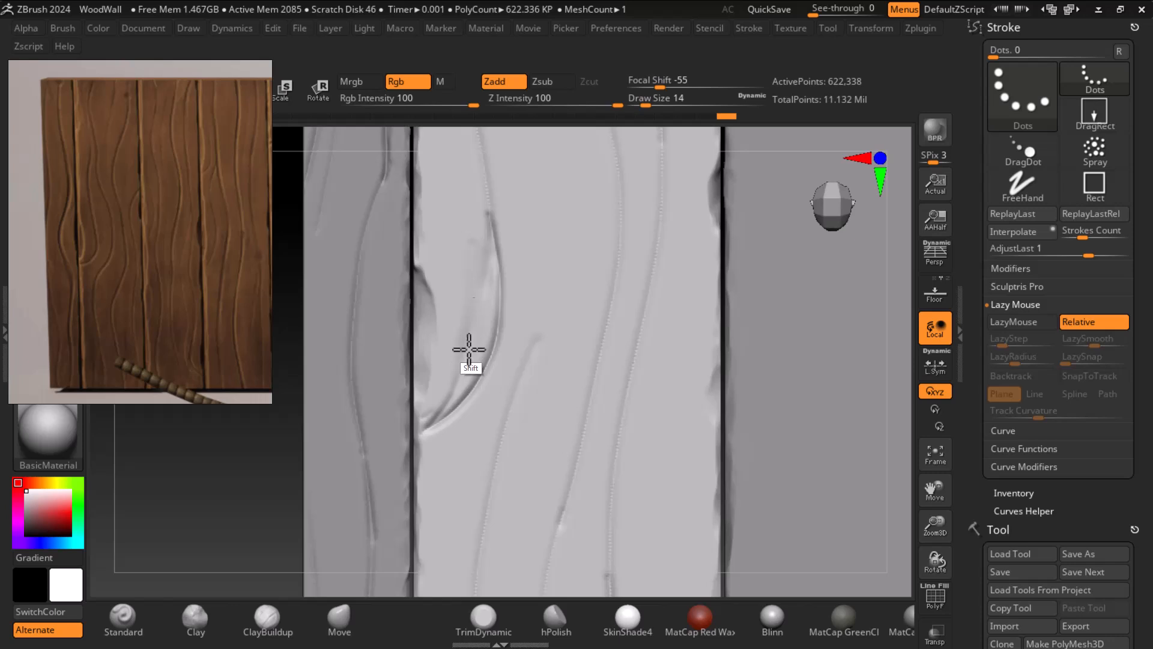
Step: Build up the surface between the chip and the curved groove with ClayBuildup, and smooth it
{"action": "left_click", "coordinate": [555, 619]}
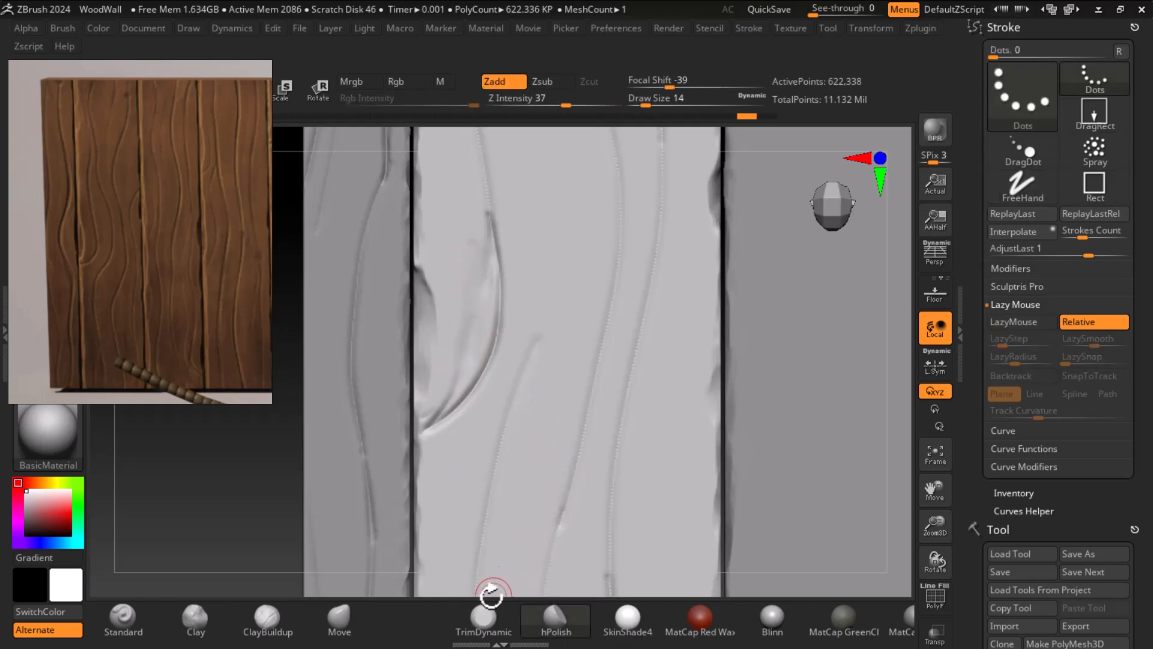
{"action": "left_click", "coordinate": [483, 618]}
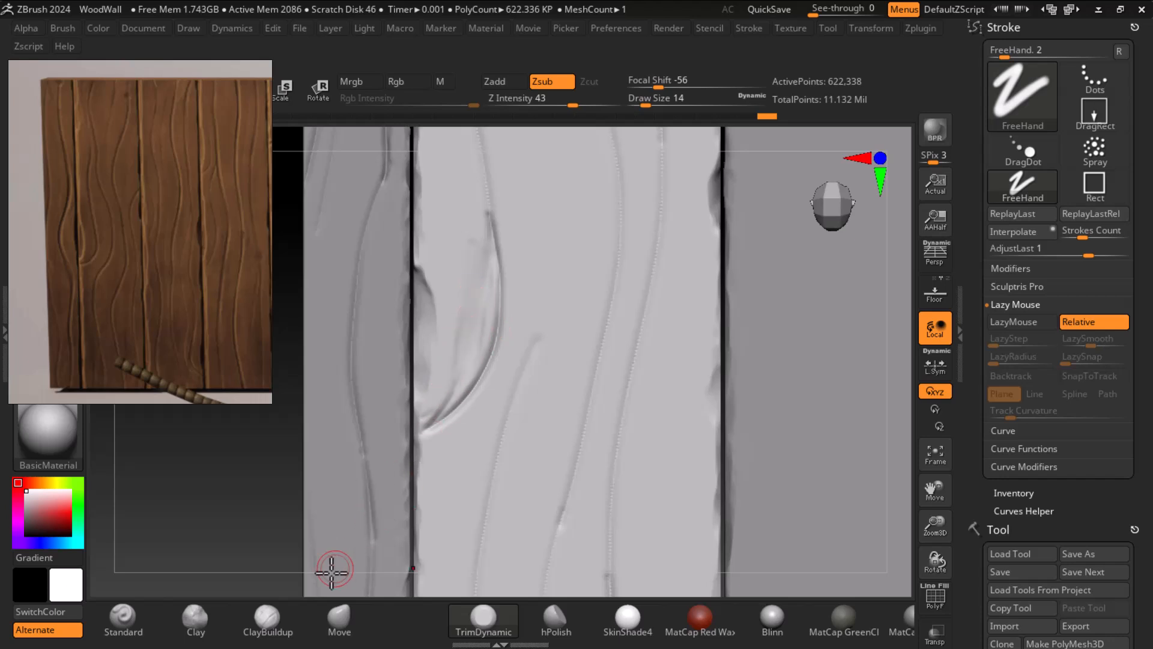
{"action": "left_click", "coordinate": [267, 619]}
{"action": "mouse_move", "coordinate": [491, 279]}
{"action": "left_mouse_down"}
{"action": "mouse_move", "coordinate": [457, 374]}
{"action": "mouse_move", "coordinate": [484, 270]}
{"action": "left_mouse_up"}
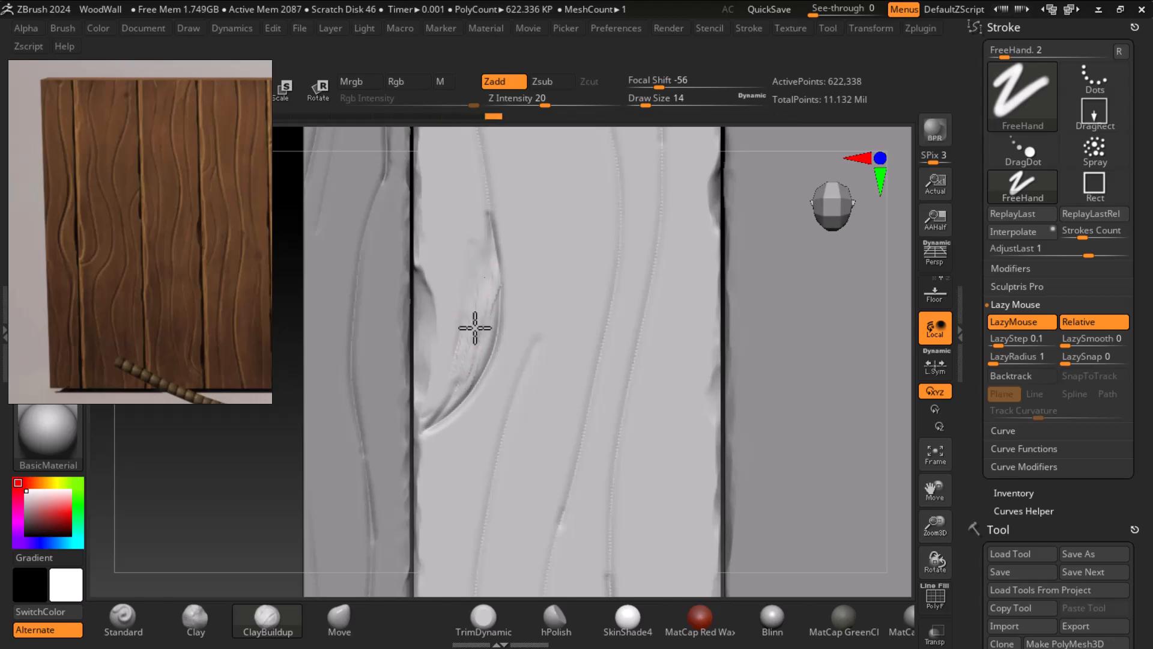
{"action": "key", "text": "shift"}
{"action": "mouse_move", "coordinate": [463, 326]}
{"action": "left_mouse_down", "text": "shift"}
{"action": "mouse_move", "coordinate": [476, 260]}
{"action": "mouse_move", "coordinate": [463, 373]}
{"action": "mouse_move", "coordinate": [442, 394]}
{"action": "left_mouse_up", "text": "shift"}
{"action": "mouse_move", "coordinate": [475, 282]}
{"action": "left_mouse_down"}
{"action": "mouse_move", "coordinate": [479, 322]}
{"action": "mouse_move", "coordinate": [451, 391]}
{"action": "left_mouse_up"}
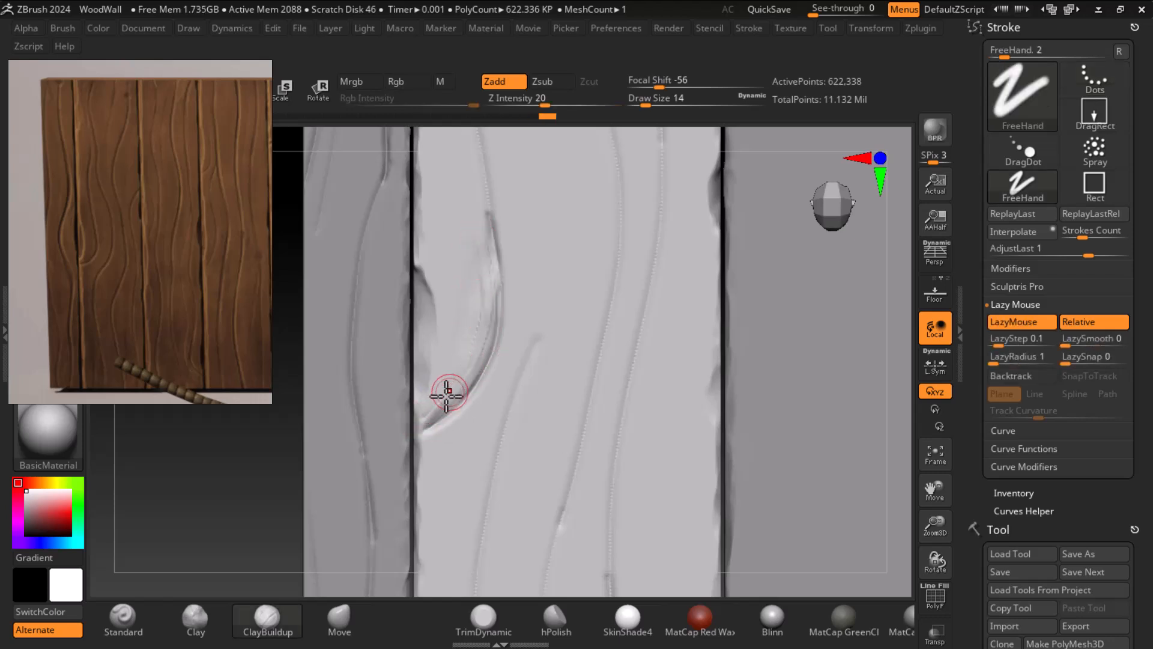
{"action": "key", "text": "shift"}
{"action": "mouse_move", "coordinate": [475, 275]}
{"action": "left_mouse_down", "text": "shift"}
{"action": "mouse_move", "coordinate": [478, 263]}
{"action": "mouse_move", "coordinate": [471, 270]}
{"action": "left_mouse_up", "text": "shift"}
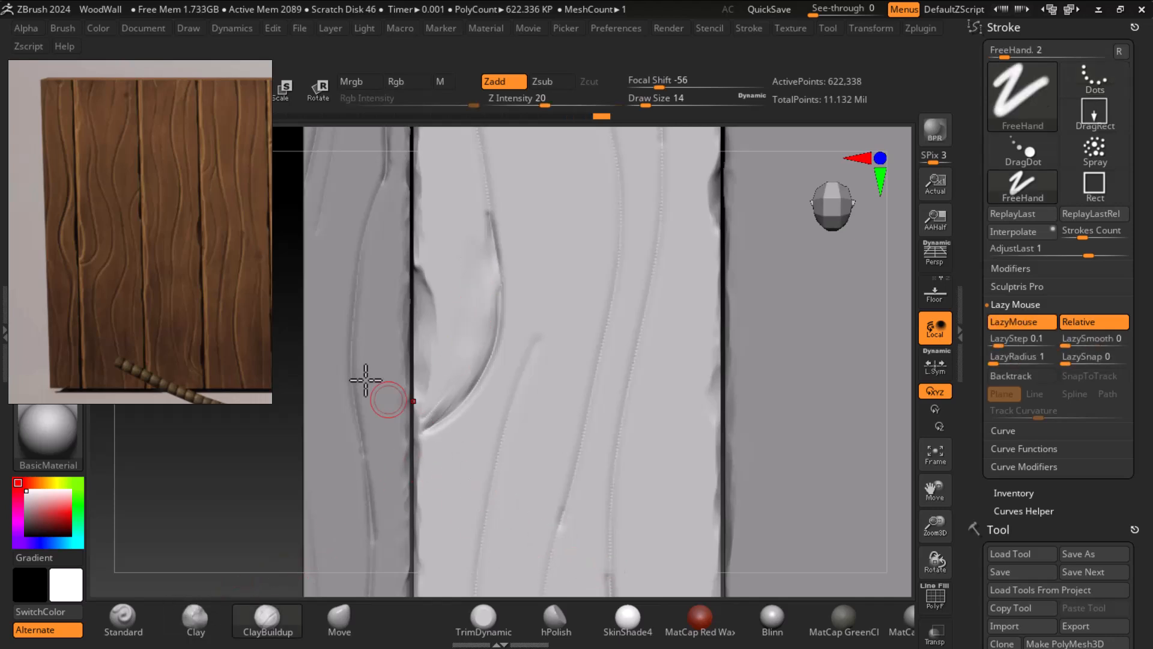
Step: Move the reference window clear of the current brush thumbnail and switch back to the DamStandard brush
{"action": "mouse_move", "coordinate": [162, 77]}
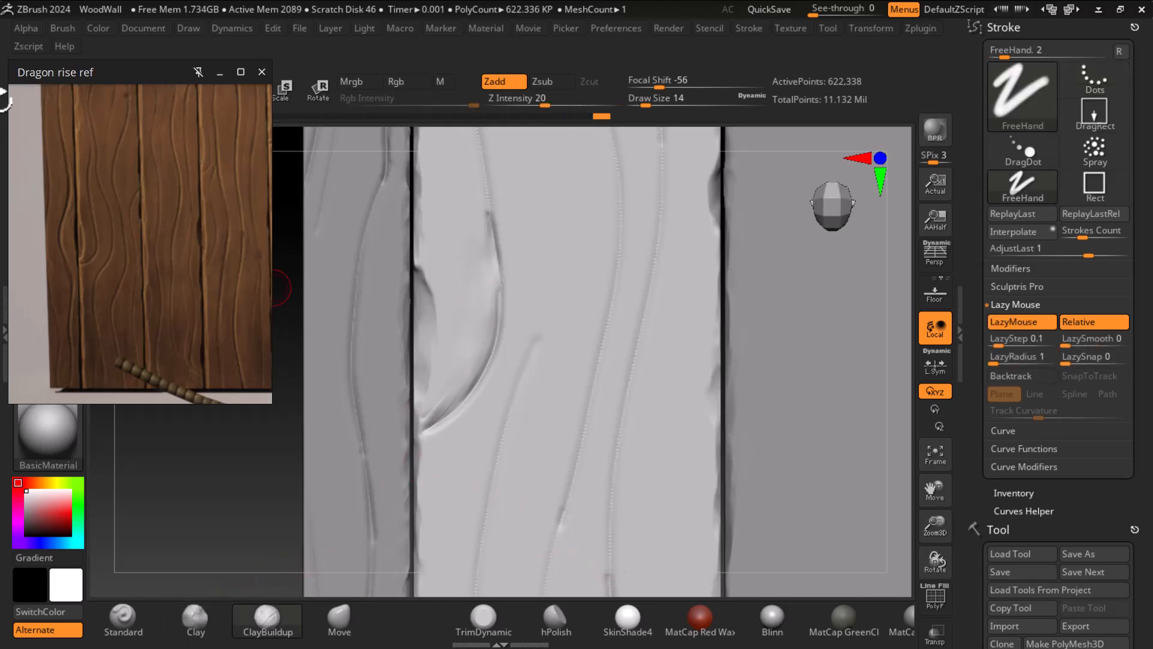
{"action": "left_click_drag", "start_coordinate": [110, 69], "coordinate": [84, 228]}
{"action": "left_click", "coordinate": [39, 147]}
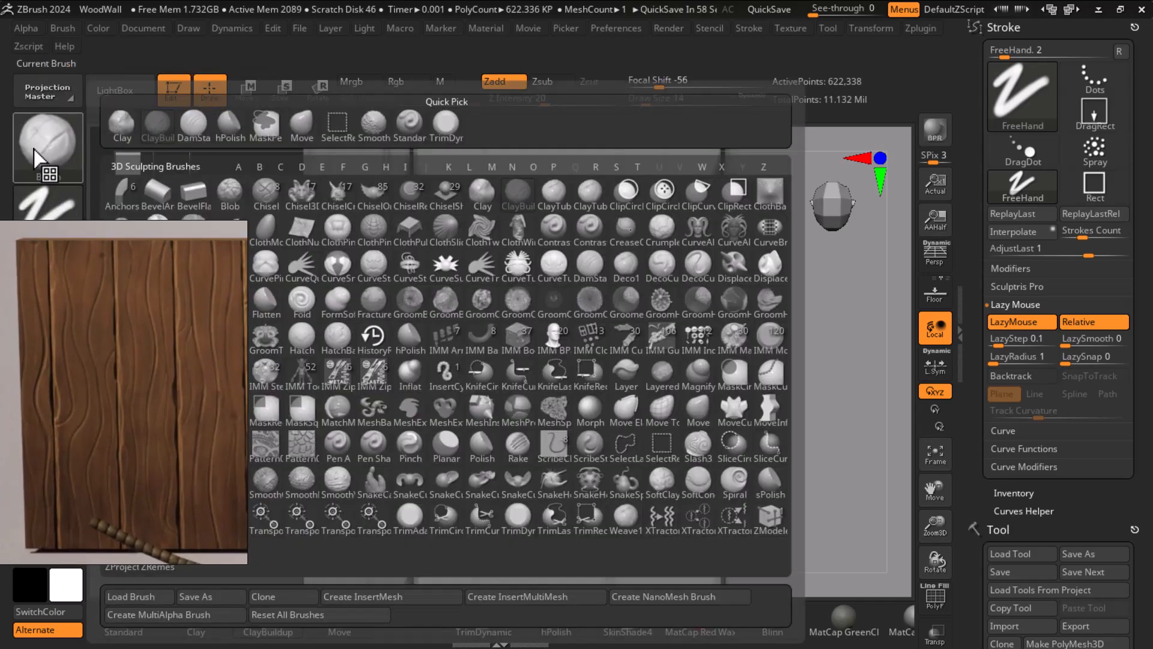
{"action": "key", "text": "d"}
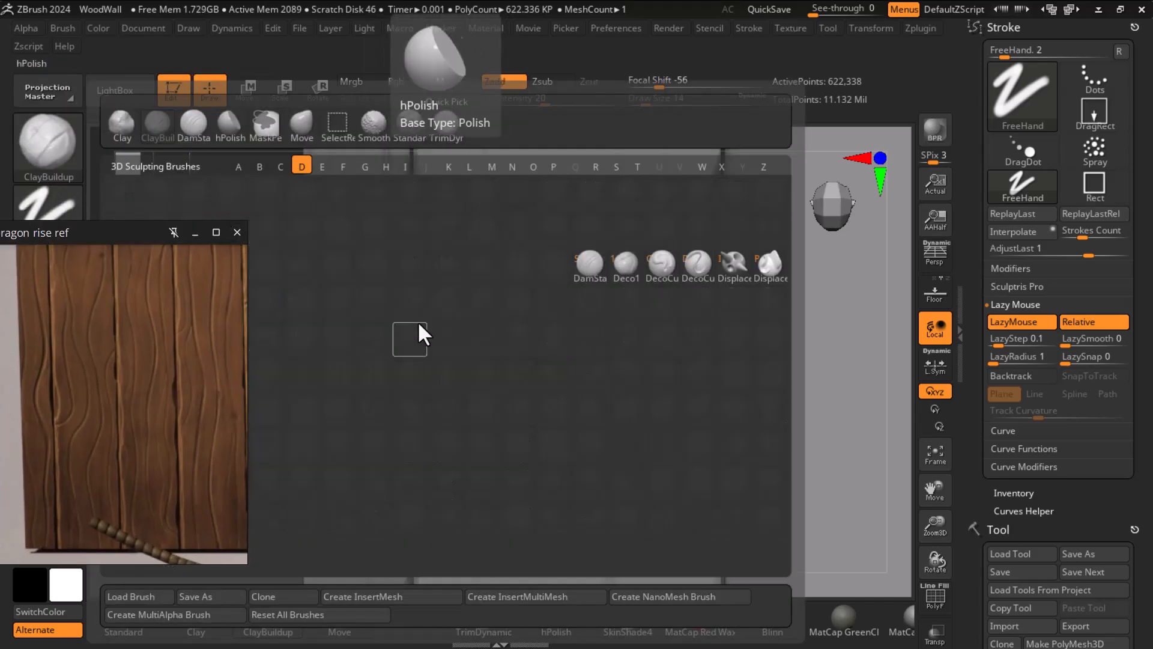
{"action": "left_click", "coordinate": [597, 264]}
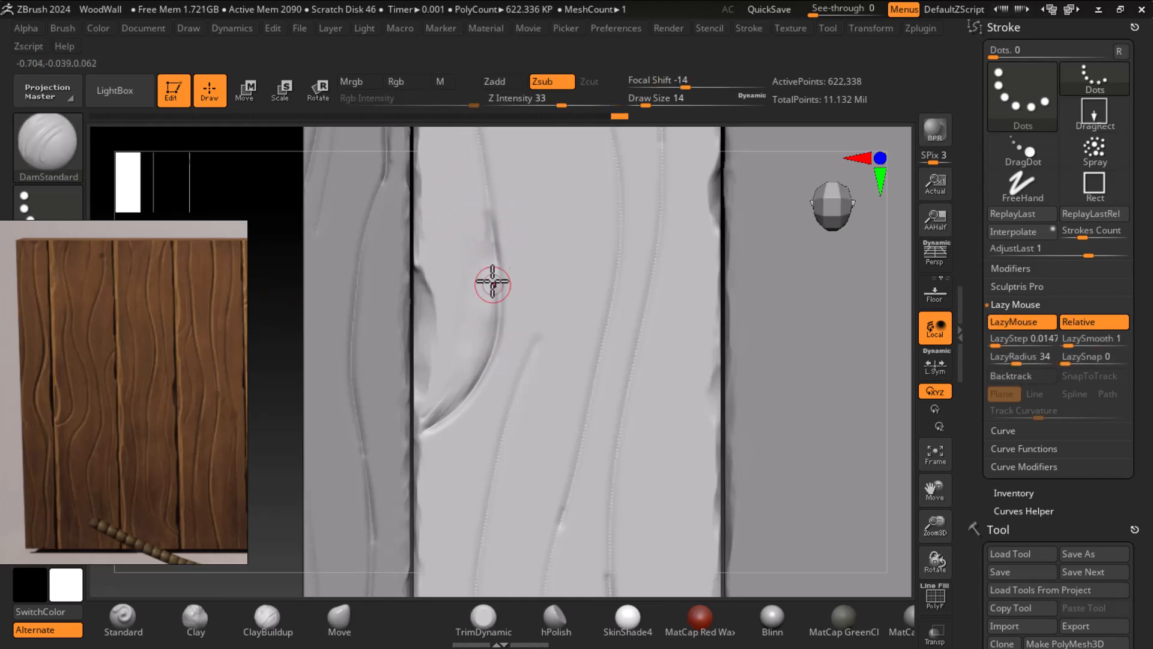
Step: Smooth the harsh spots and stroke ends of the grain lines along the second plank
{"action": "left_click_drag", "start_coordinate": [291, 419], "coordinate": [257, 255], "text": "alt"}
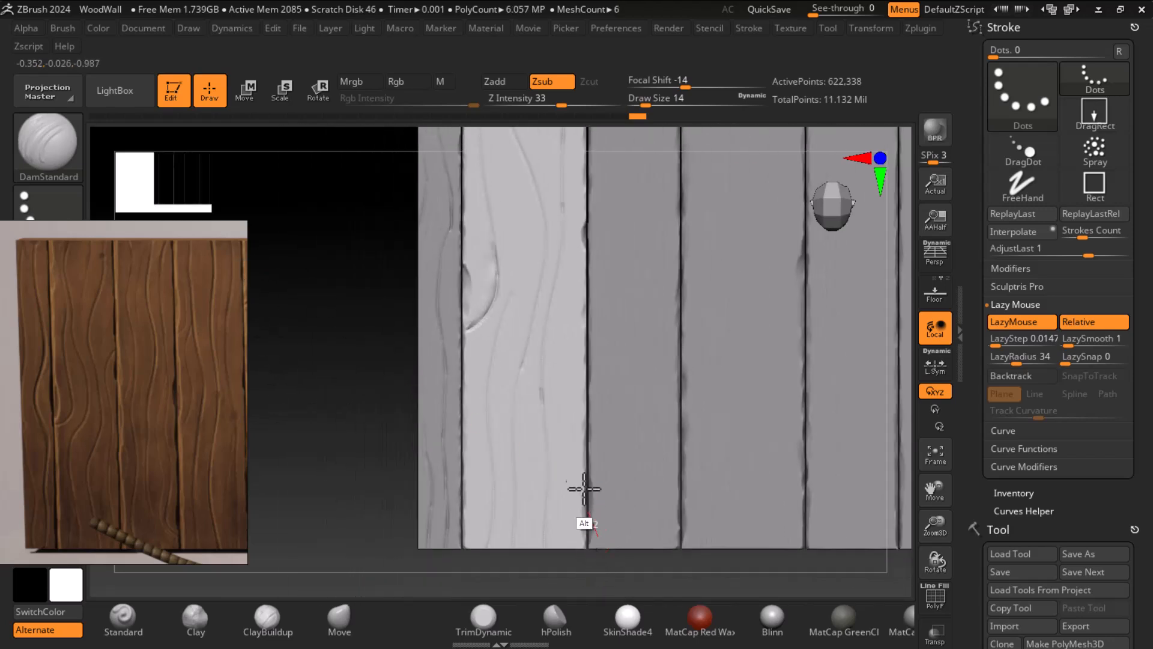
{"action": "mouse_move", "coordinate": [623, 561]}
{"action": "left_mouse_down"}
{"action": "mouse_move", "coordinate": [586, 440]}
{"action": "mouse_move", "coordinate": [610, 561]}
{"action": "left_mouse_up"}
{"action": "left_click_drag", "start_coordinate": [461, 143], "coordinate": [464, 218], "text": "shift"}
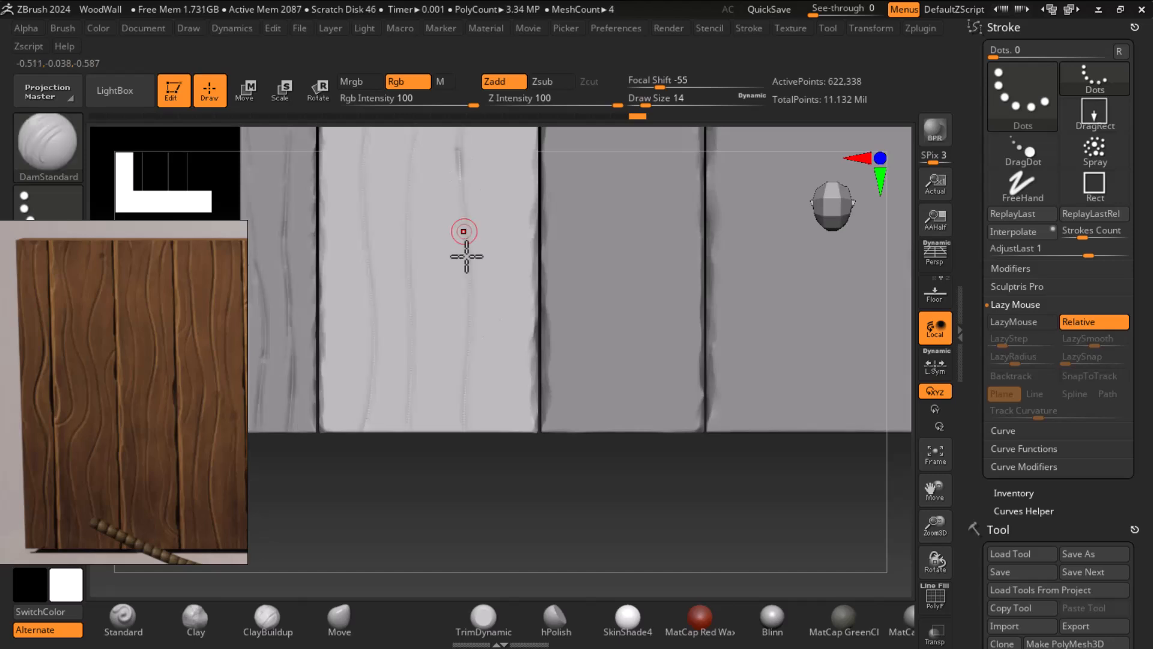
{"action": "left_click_drag", "start_coordinate": [468, 169], "coordinate": [458, 144], "text": "shift"}
{"action": "left_click_drag", "start_coordinate": [587, 501], "coordinate": [579, 474], "text": "shift"}
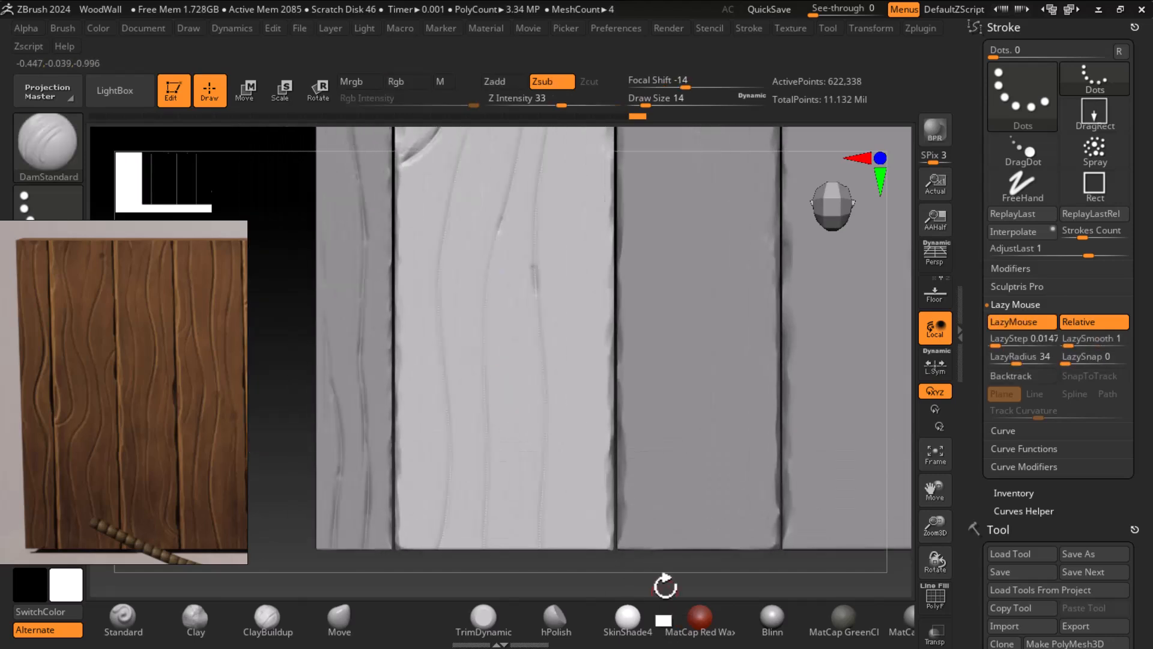
{"action": "mouse_move", "coordinate": [535, 272]}
{"action": "left_mouse_down", "text": "shift"}
{"action": "mouse_move", "coordinate": [534, 260]}
{"action": "mouse_move", "coordinate": [538, 321]}
{"action": "left_mouse_up", "text": "shift"}
{"action": "left_click_drag", "start_coordinate": [505, 207], "coordinate": [470, 306], "text": "shift"}
{"action": "mouse_move", "coordinate": [279, 310]}
{"action": "left_mouse_down", "text": "alt"}
{"action": "mouse_move", "coordinate": [249, 193]}
{"action": "mouse_move", "coordinate": [298, 327]}
{"action": "mouse_move", "coordinate": [519, 395]}
{"action": "left_mouse_up", "text": "alt"}
{"action": "left_click_drag", "start_coordinate": [572, 228], "coordinate": [560, 285], "text": "shift"}
Step: Carve a grain line curving in from the second plank's right edge and down to its bottom, undoing the first attempt
{"action": "left_click_drag", "start_coordinate": [350, 223], "coordinate": [353, 272], "text": "alt"}
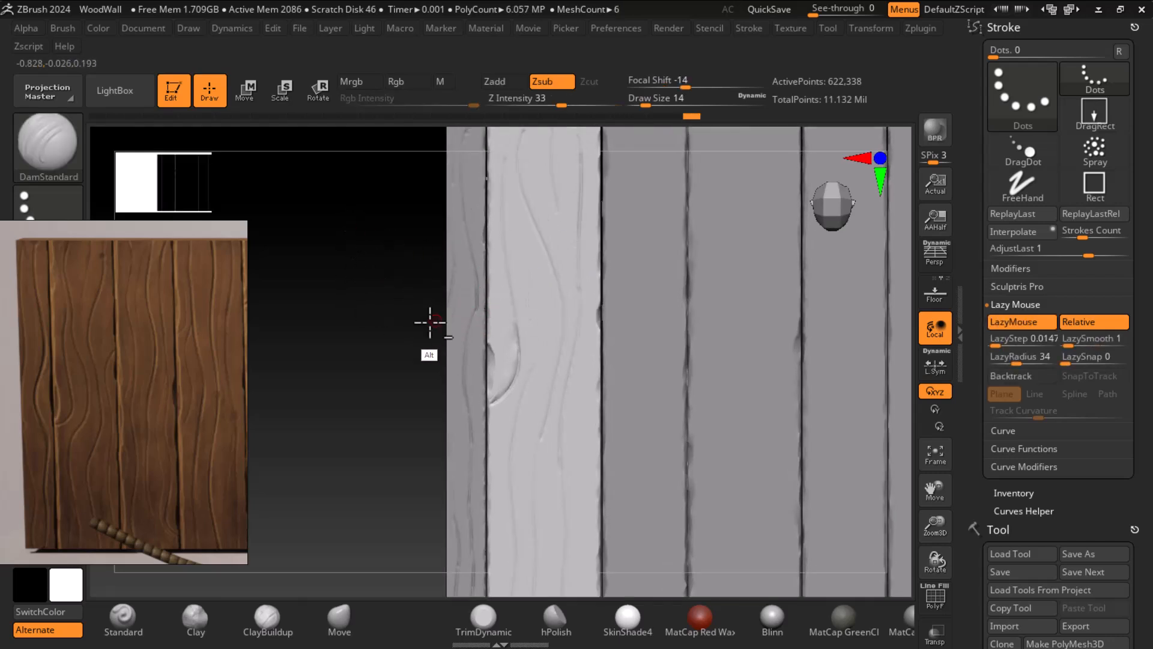
{"action": "left_click_drag", "start_coordinate": [350, 323], "coordinate": [339, 338], "text": "alt"}
{"action": "left_click_drag", "start_coordinate": [360, 412], "coordinate": [336, 300], "text": "alt"}
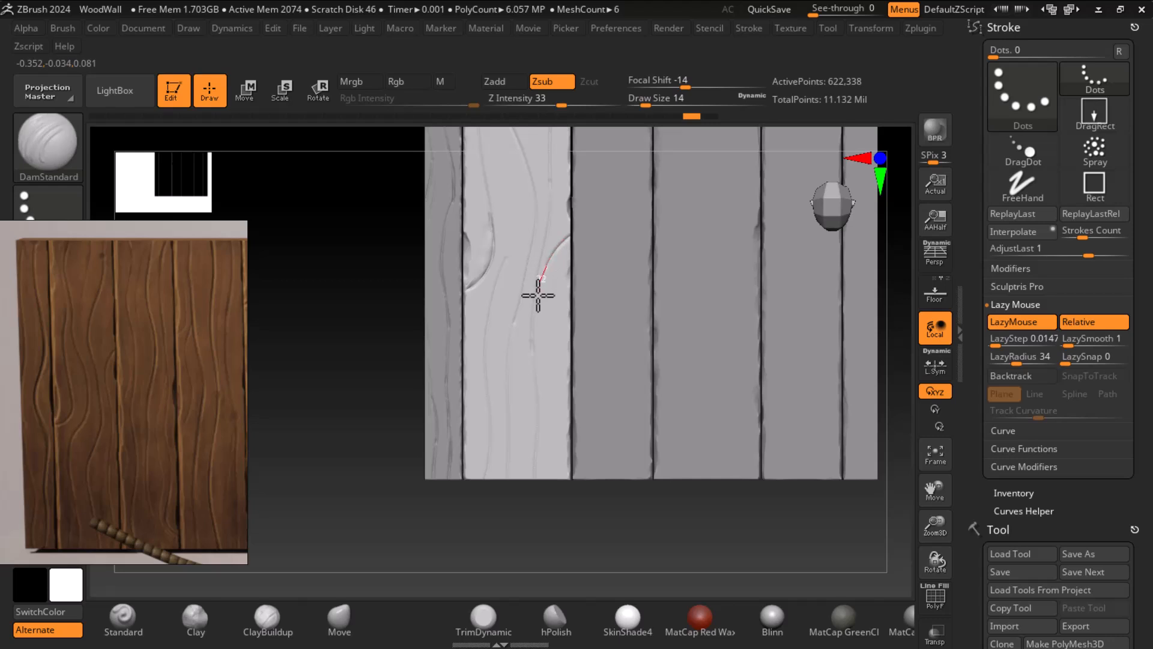
{"action": "left_click_drag", "start_coordinate": [539, 299], "coordinate": [538, 300]}
{"action": "key", "text": "ctrl+z"}
{"action": "left_click_drag", "start_coordinate": [574, 237], "coordinate": [564, 244]}
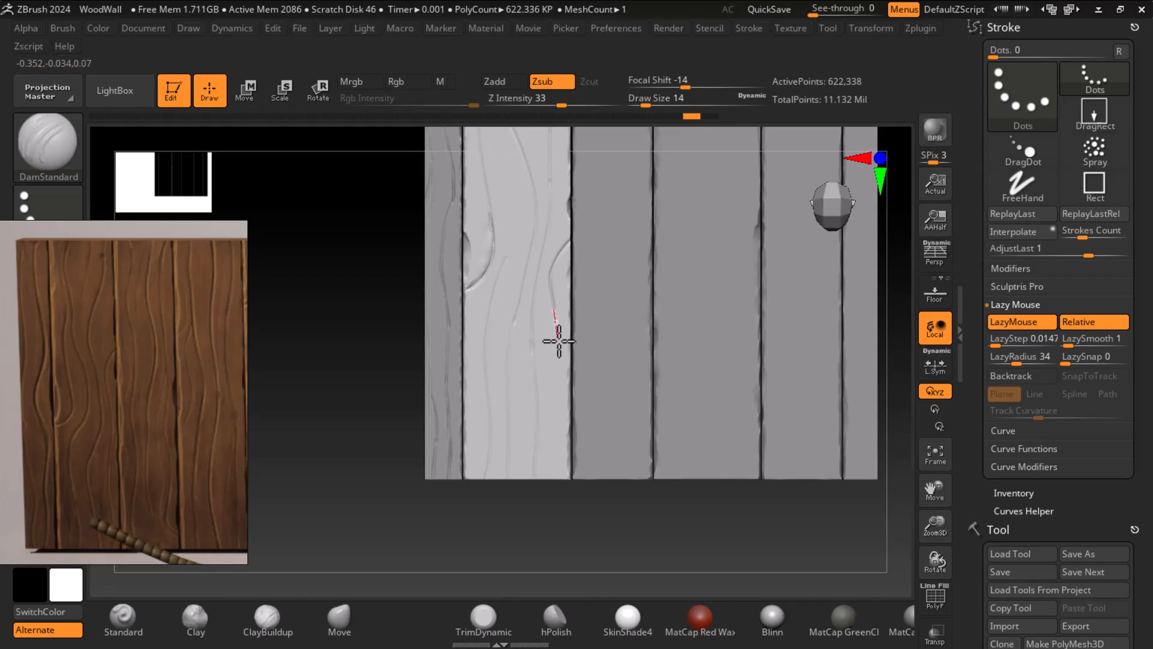
{"action": "left_click_drag", "start_coordinate": [560, 528], "coordinate": [558, 522]}
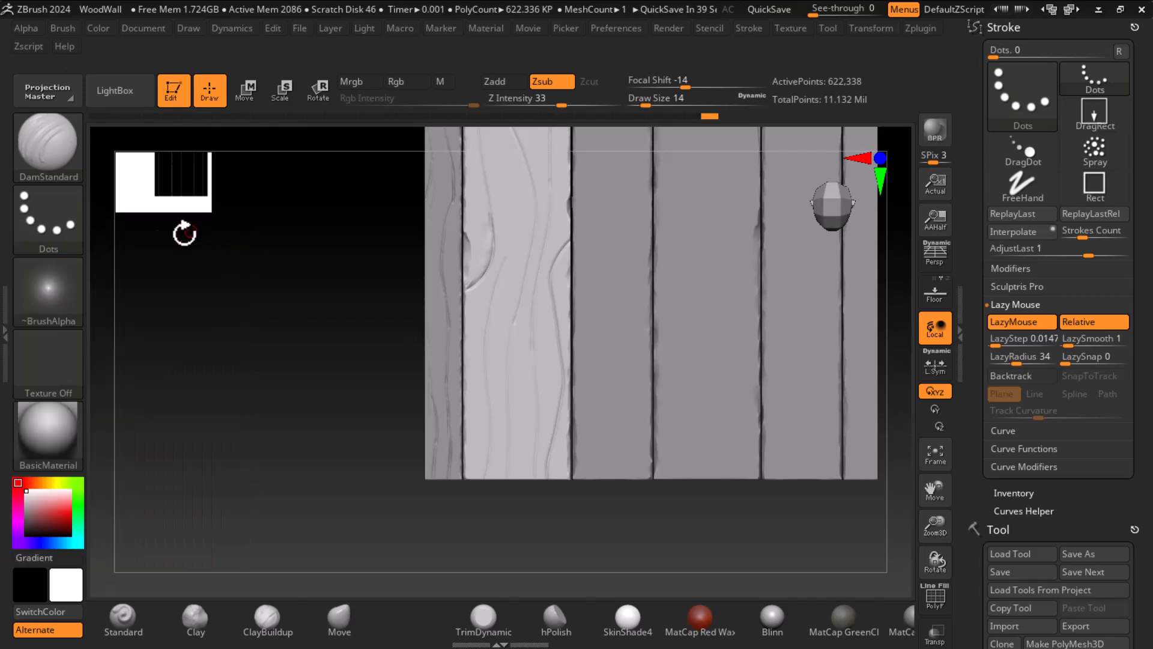
{"action": "left_click", "coordinate": [196, 231]}
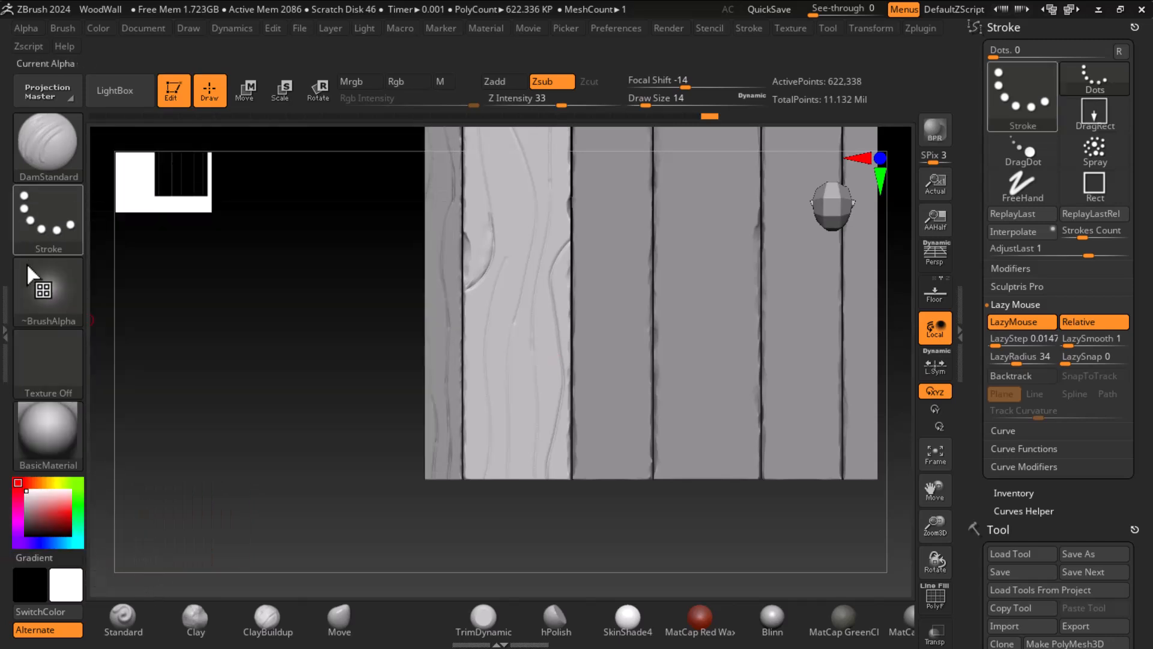
Step: Switch to the Standard brush with Alpha 60 and make the third plank the active subtool
{"action": "left_click", "coordinate": [123, 615]}
{"action": "left_click", "coordinate": [59, 312]}
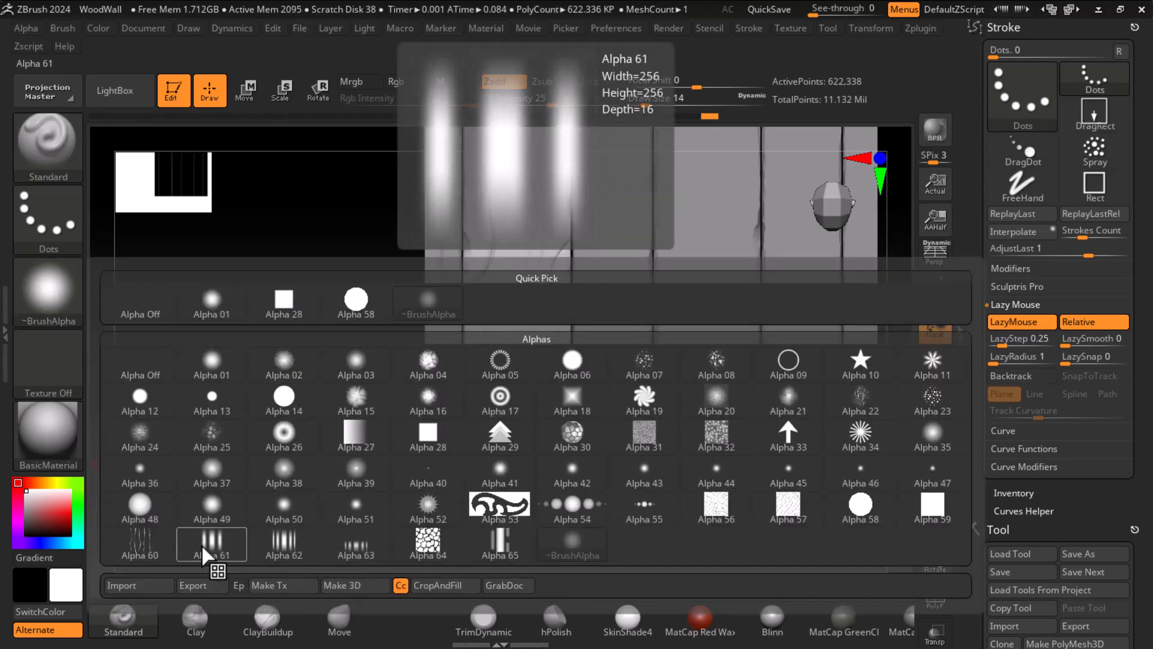
{"action": "left_click", "coordinate": [140, 544]}
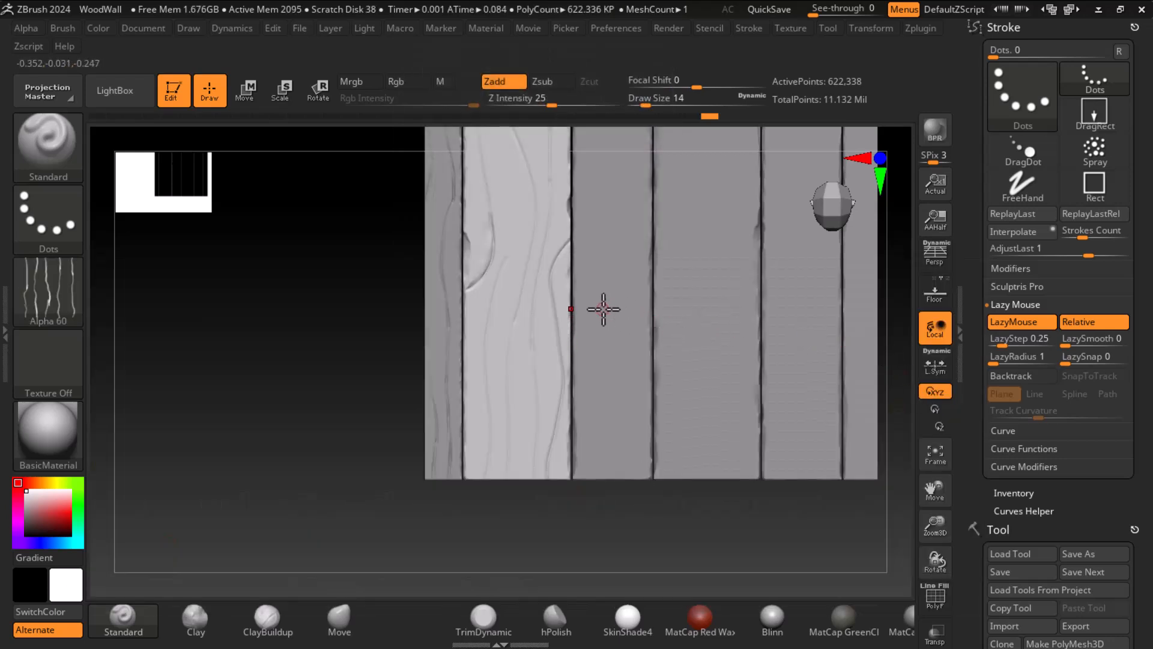
{"action": "left_click", "coordinate": [603, 309], "text": "alt"}
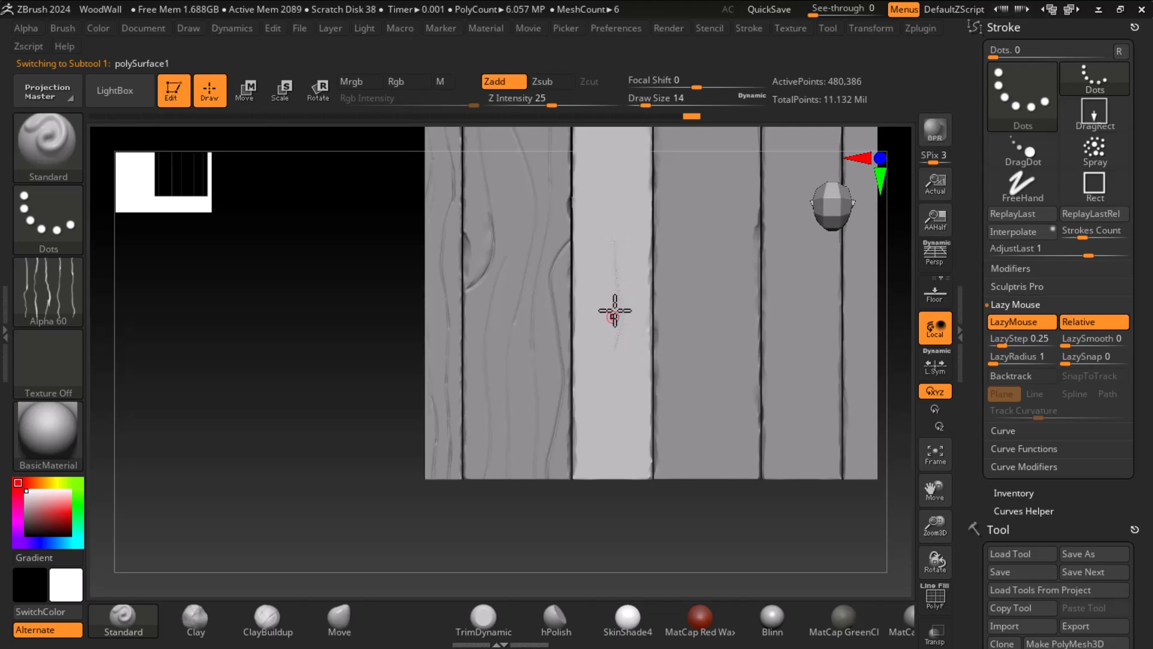
Step: Try stamping the wood grain alpha onto the upper part of the third plank with the DragRect stroke
{"action": "left_click", "coordinate": [71, 228]}
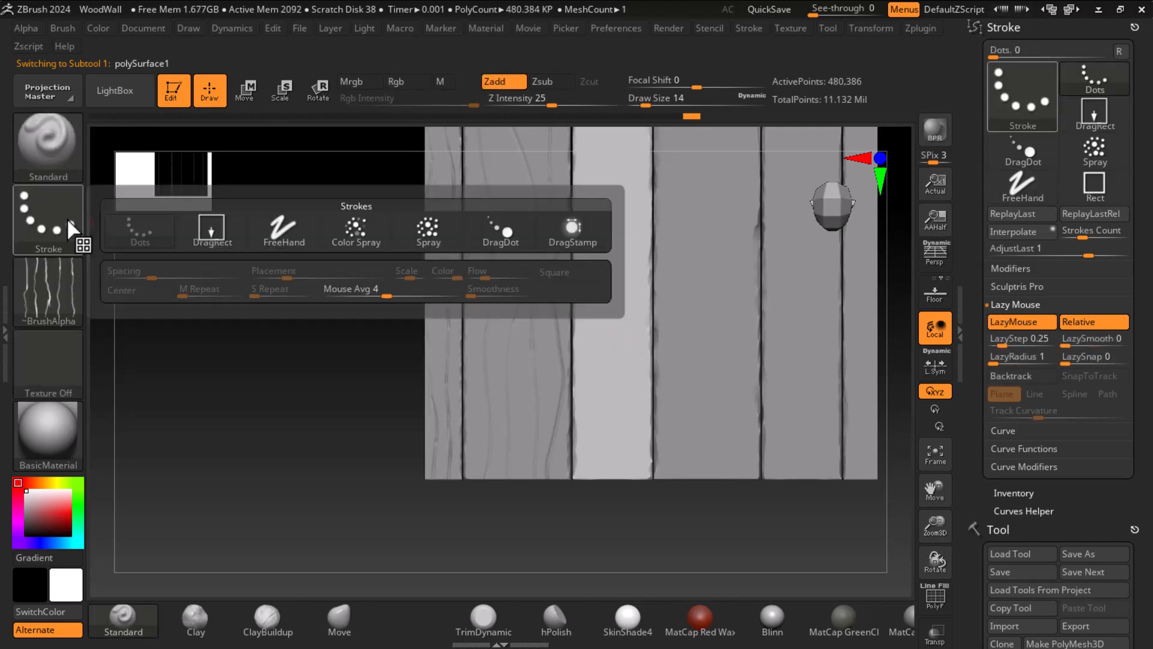
{"action": "left_click", "coordinate": [210, 230]}
{"action": "mouse_move", "coordinate": [612, 201]}
{"action": "left_mouse_down"}
{"action": "mouse_move", "coordinate": [612, 308]}
{"action": "mouse_move", "coordinate": [618, 259]}
{"action": "left_mouse_up"}
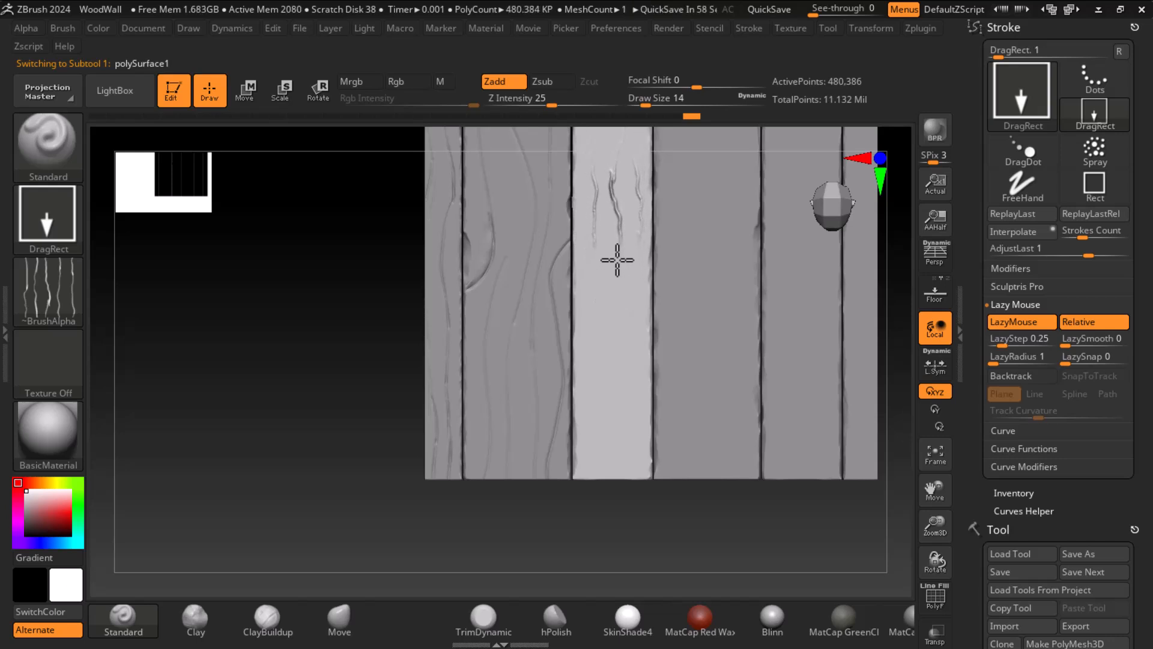
Step: Switch to the Chrome window showing the YouTube channel and search the channel for ZBRUSH
{"action": "key", "text": "super"}
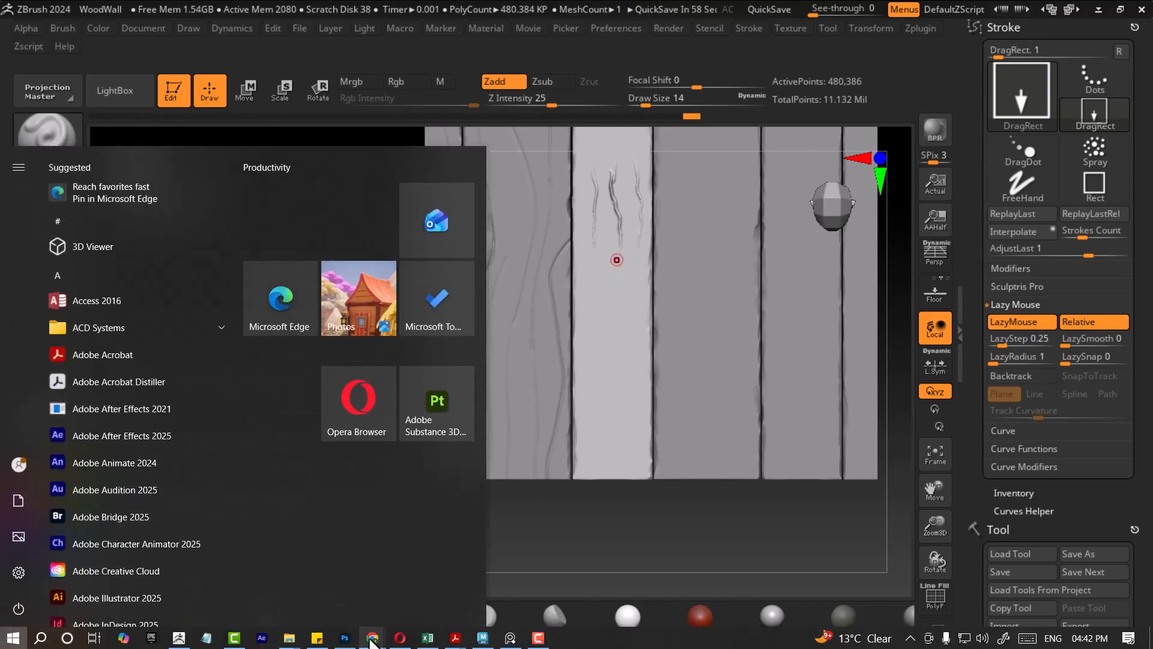
{"action": "mouse_move", "coordinate": [371, 639]}
{"action": "left_click", "coordinate": [396, 576]}
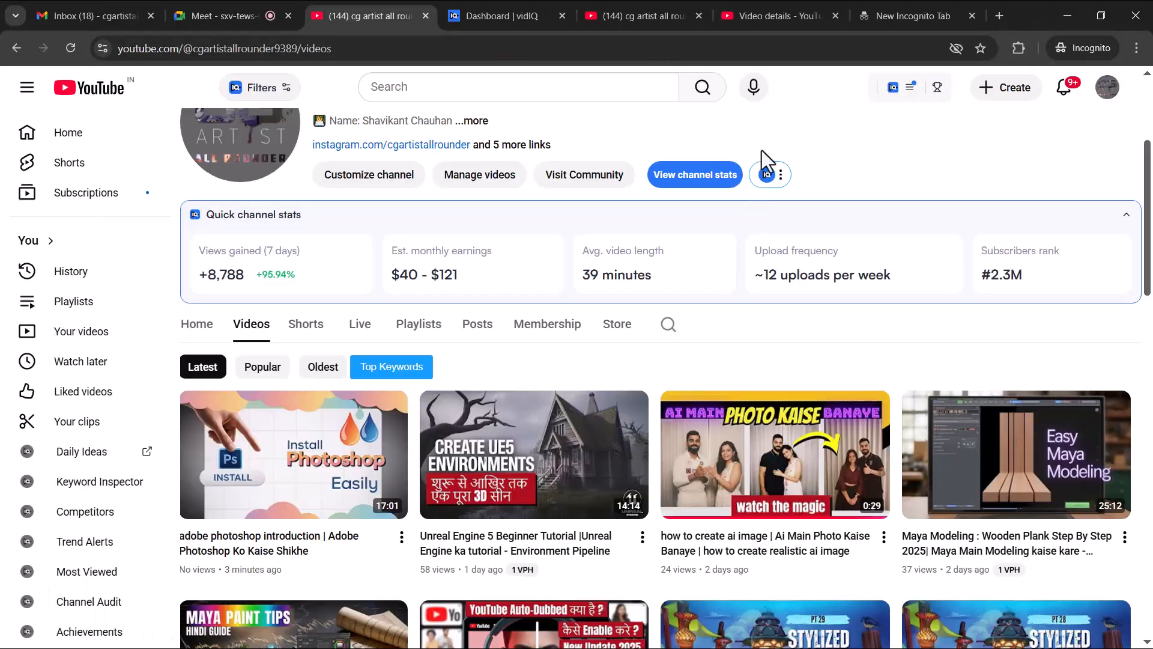
{"action": "left_click", "coordinate": [748, 300]}
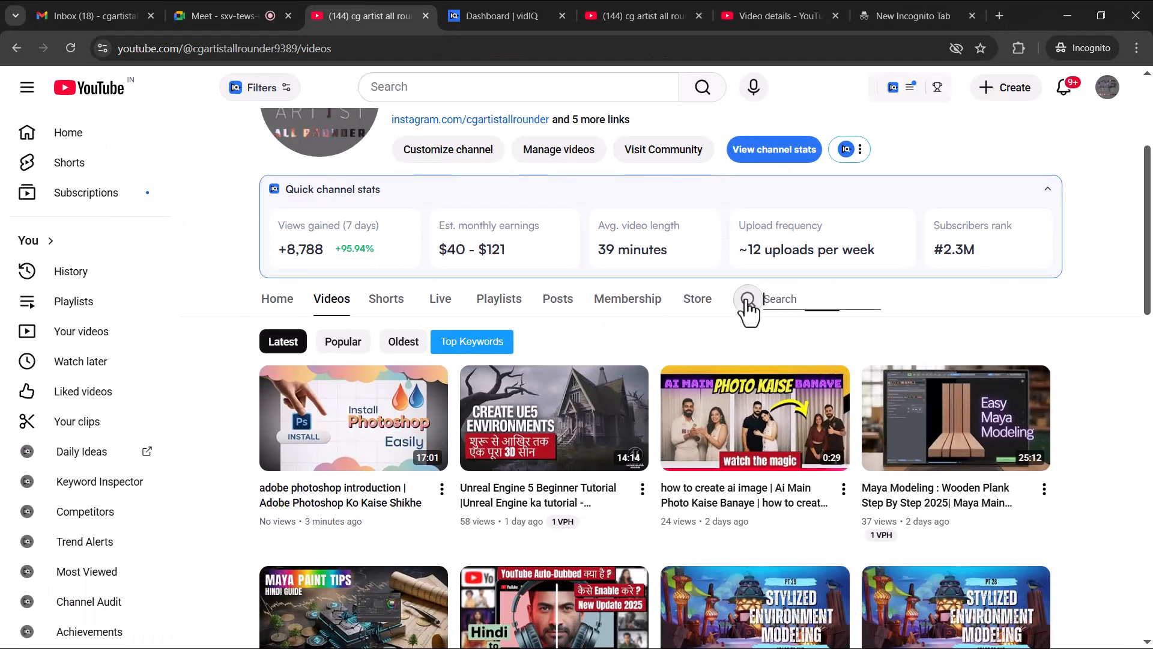
{"action": "type", "text": "ZBRUSH"}
{"action": "key", "text": "Return"}
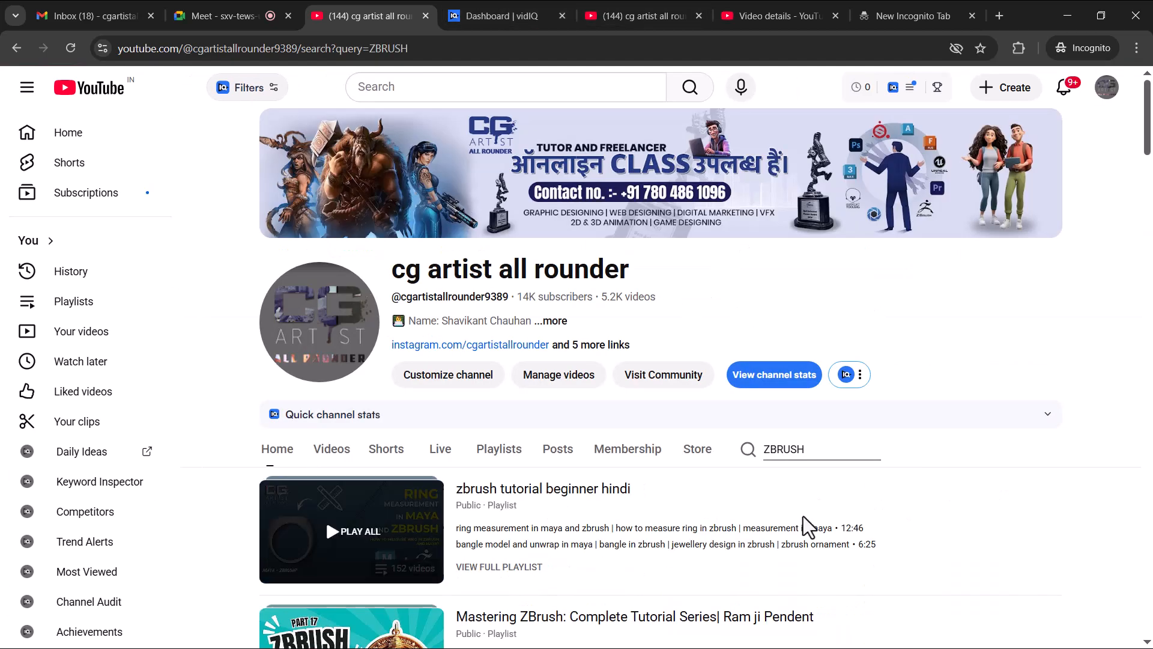
Step: Look through the channel's ZBrush playlists and videos, including the alpha and jewellery tutorials, and return to ZBrush
{"action": "scroll", "coordinate": [664, 363], "scroll_direction": "down", "scroll_amount": 4}
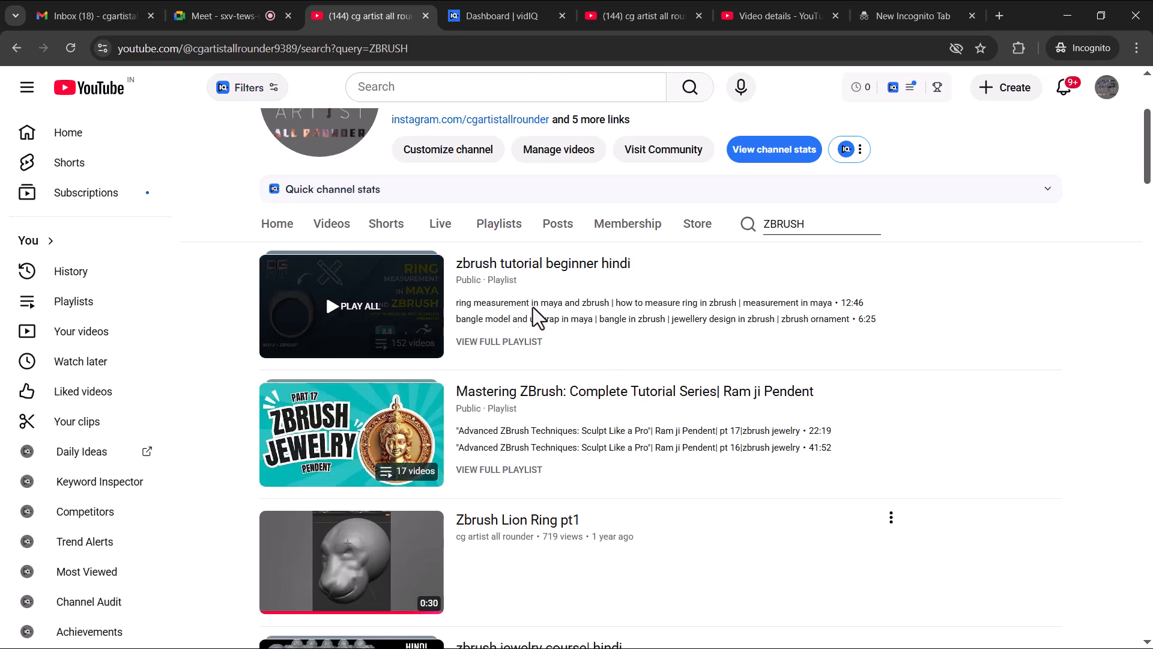
{"action": "scroll", "coordinate": [499, 290], "scroll_direction": "down", "scroll_amount": 4}
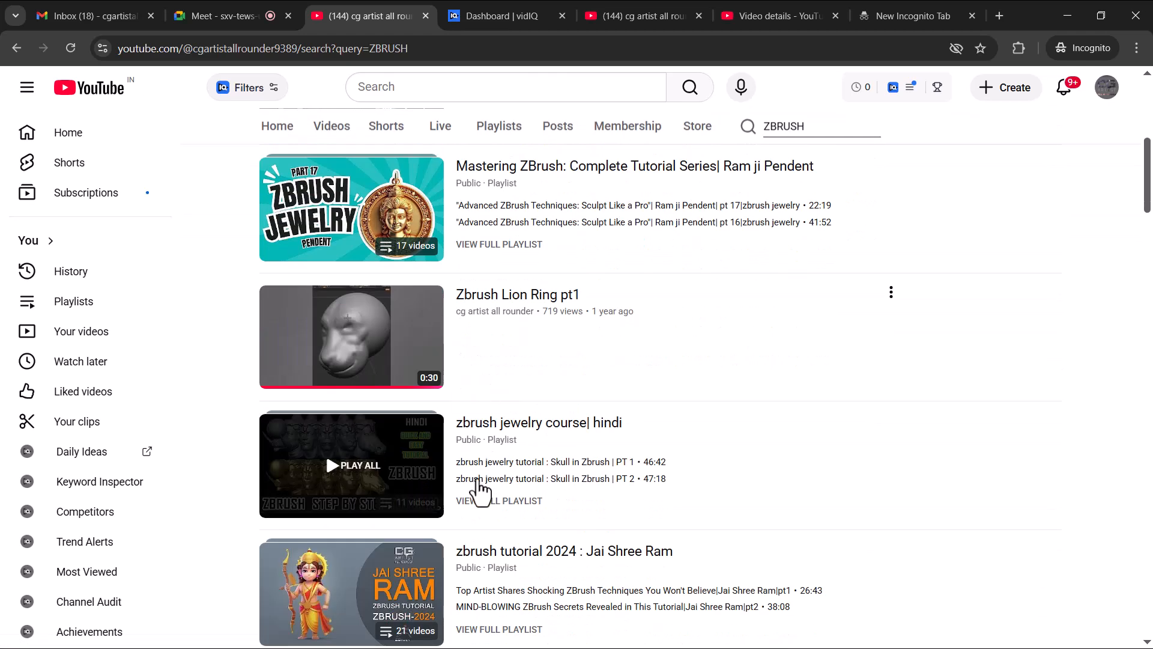
{"action": "scroll", "coordinate": [449, 469], "scroll_direction": "down", "scroll_amount": 4}
{"action": "scroll", "coordinate": [335, 417], "scroll_direction": "down", "scroll_amount": 5}
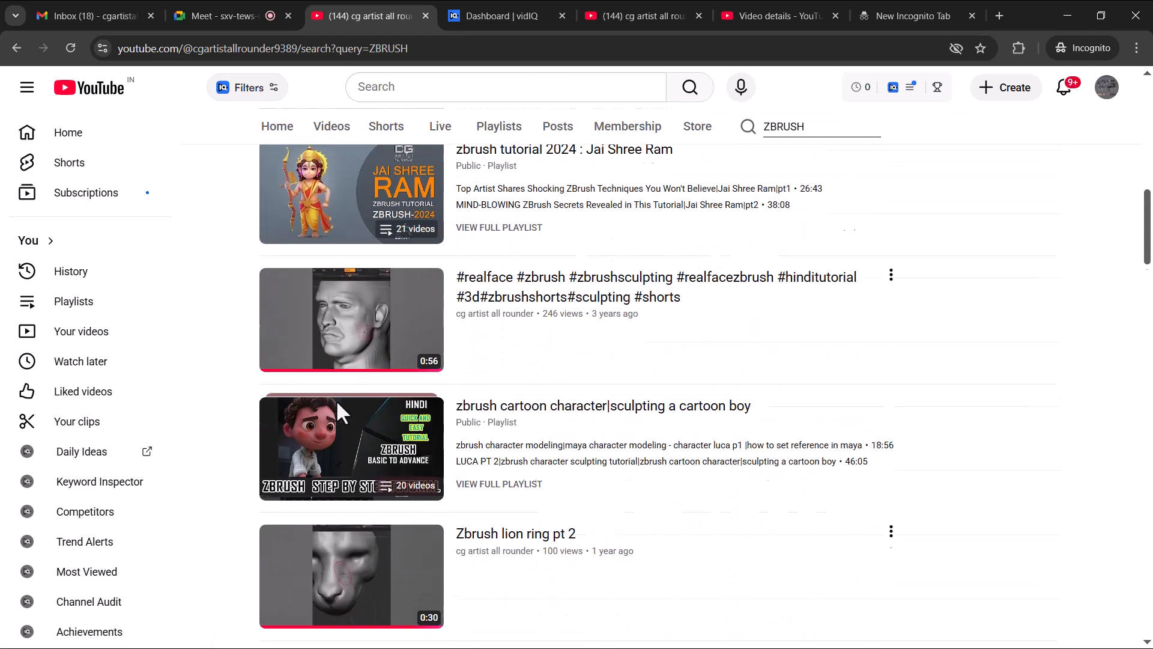
{"action": "scroll", "coordinate": [333, 397], "scroll_direction": "down", "scroll_amount": 10}
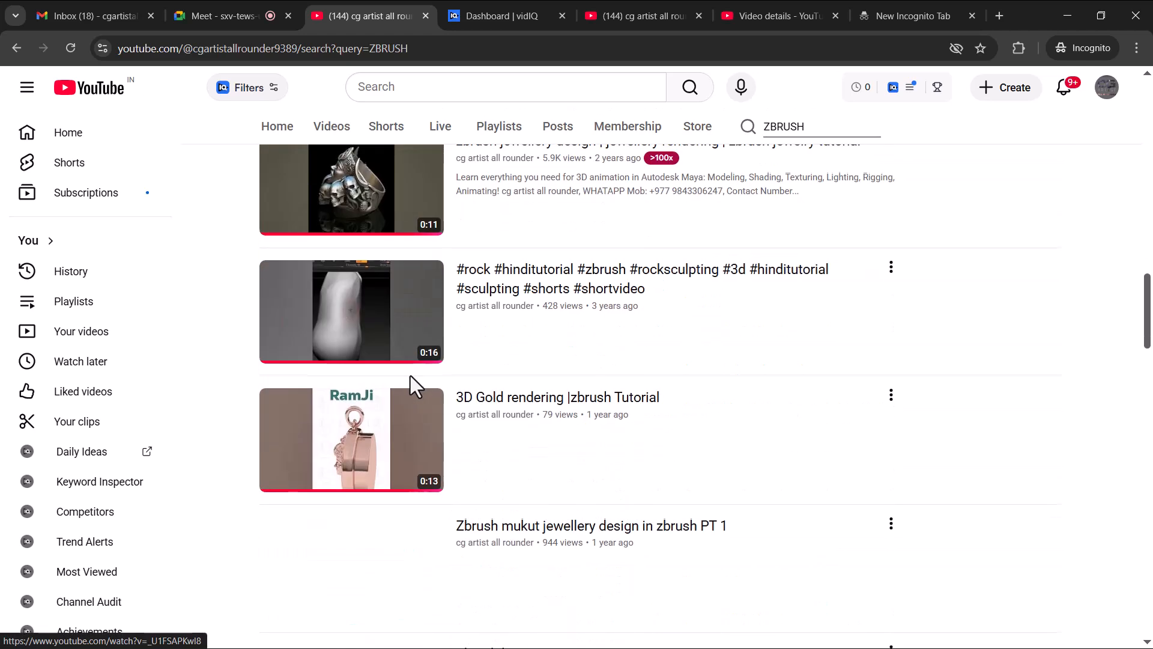
{"action": "scroll", "coordinate": [421, 394], "scroll_direction": "down", "scroll_amount": 13}
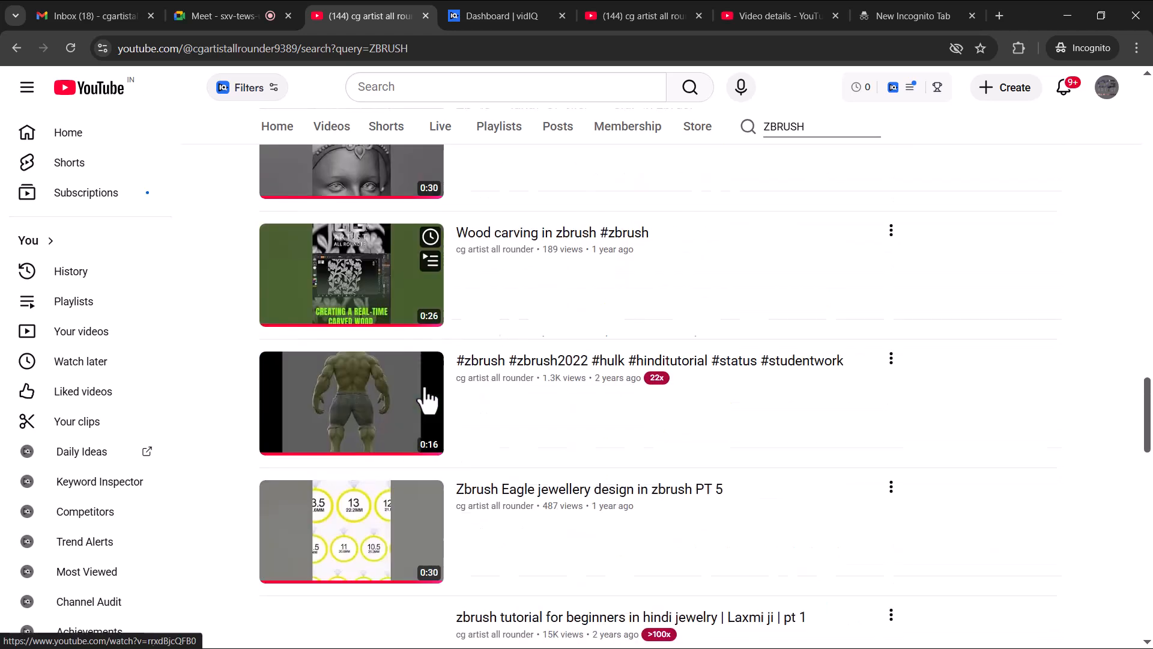
{"action": "scroll", "coordinate": [428, 402], "scroll_direction": "up", "scroll_amount": 3}
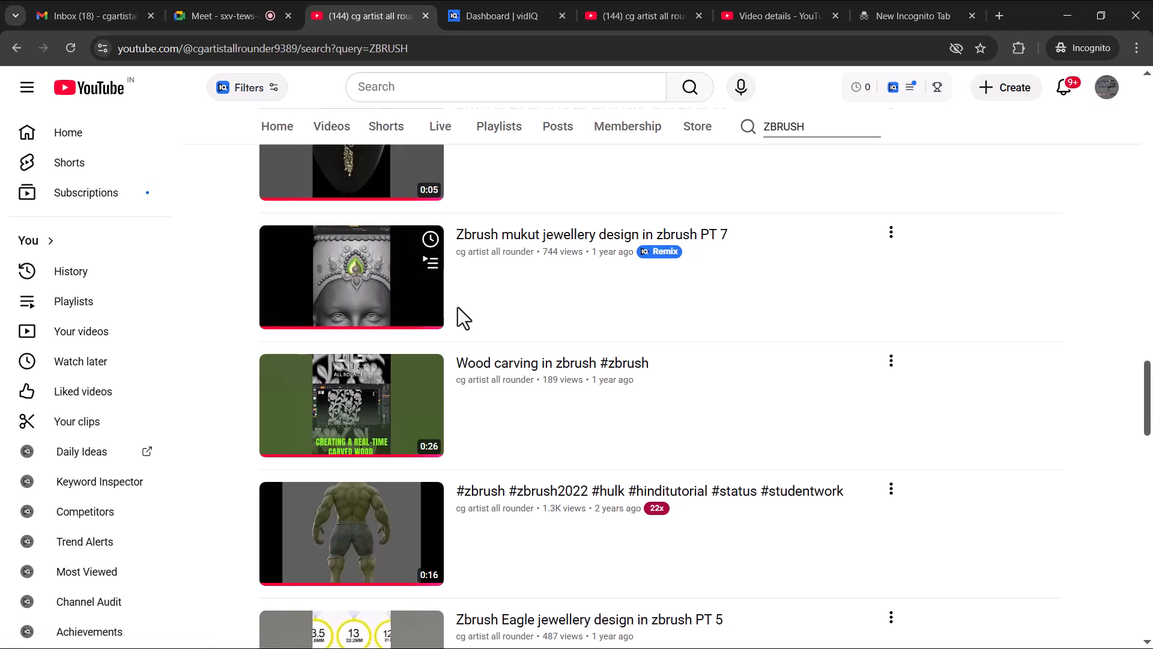
{"action": "scroll", "coordinate": [458, 353], "scroll_direction": "down", "scroll_amount": 6}
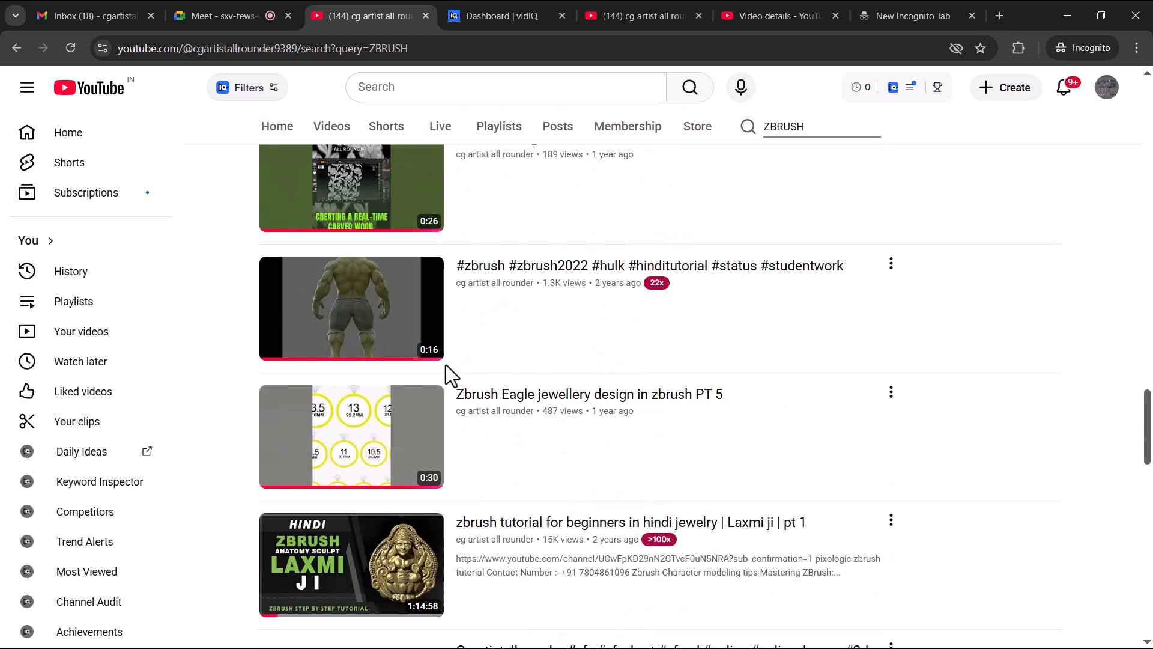
{"action": "scroll", "coordinate": [447, 369], "scroll_direction": "down", "scroll_amount": 6}
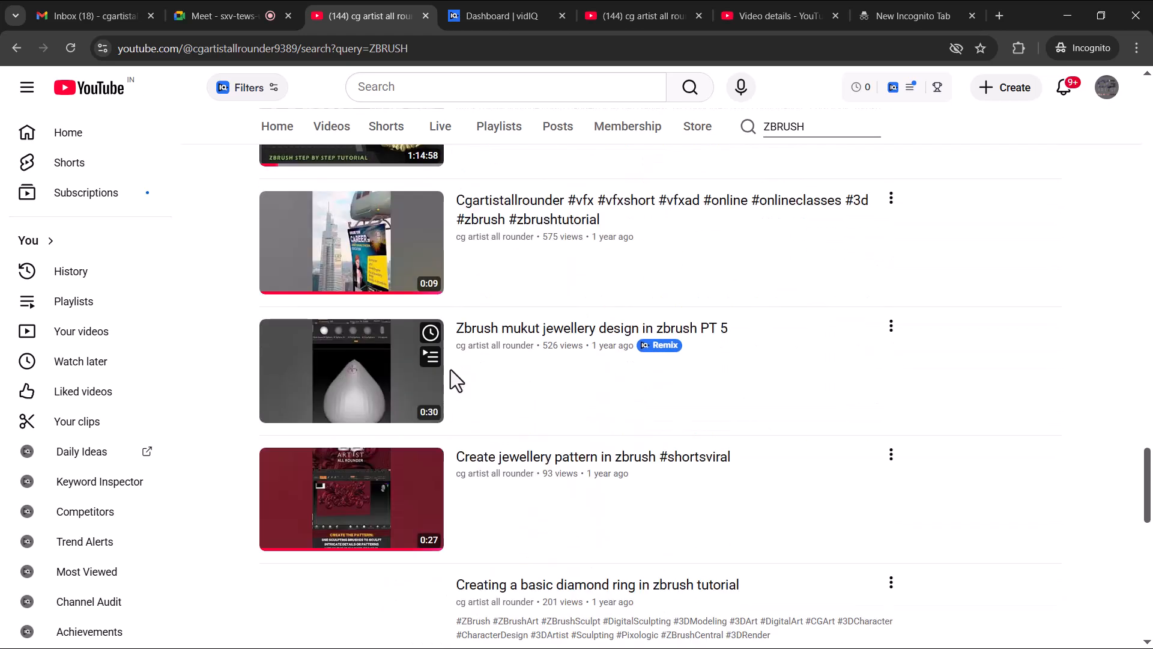
{"action": "scroll", "coordinate": [451, 372], "scroll_direction": "down", "scroll_amount": 7}
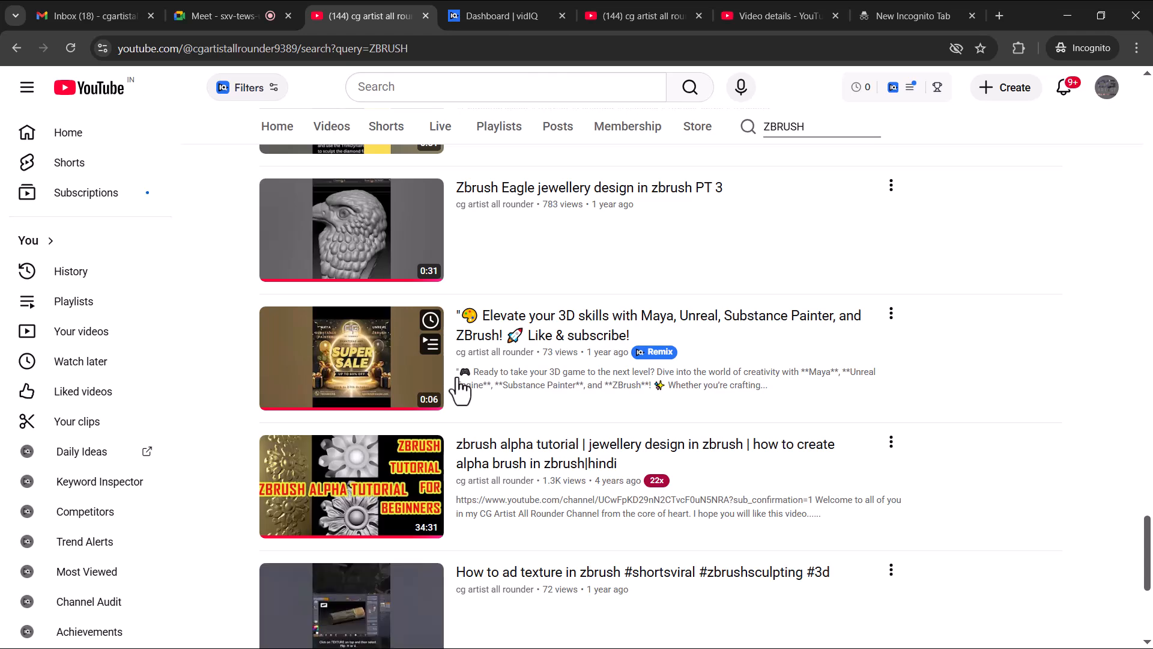
{"action": "scroll", "coordinate": [460, 388], "scroll_direction": "down", "scroll_amount": 5}
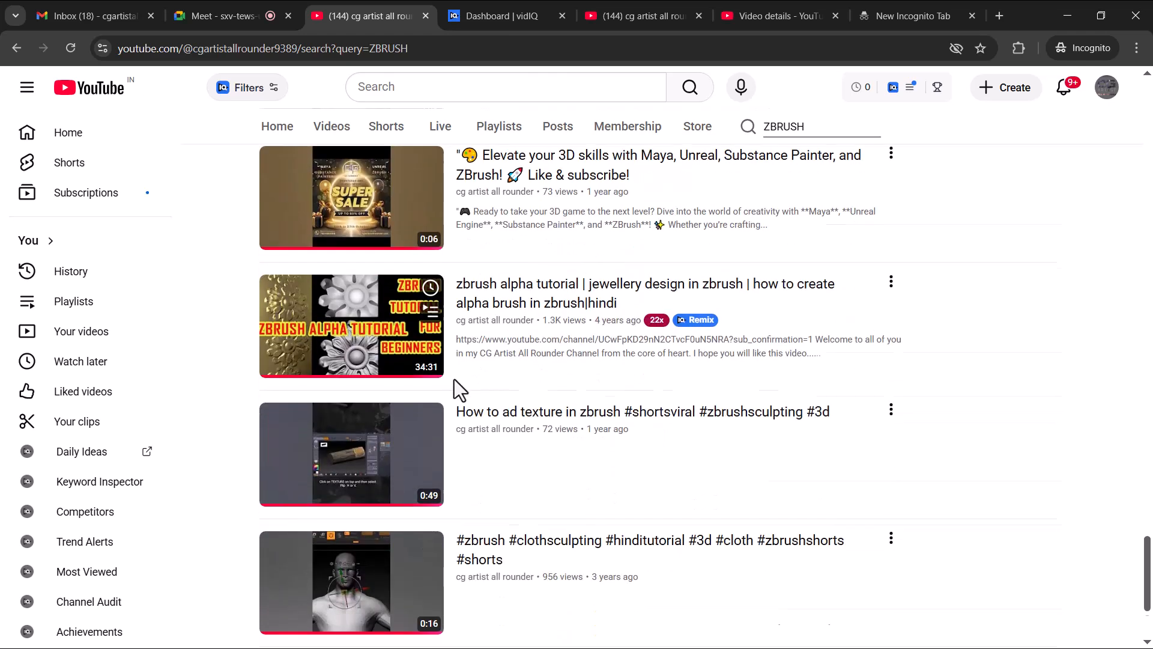
{"action": "scroll", "coordinate": [421, 462], "scroll_direction": "down", "scroll_amount": 4}
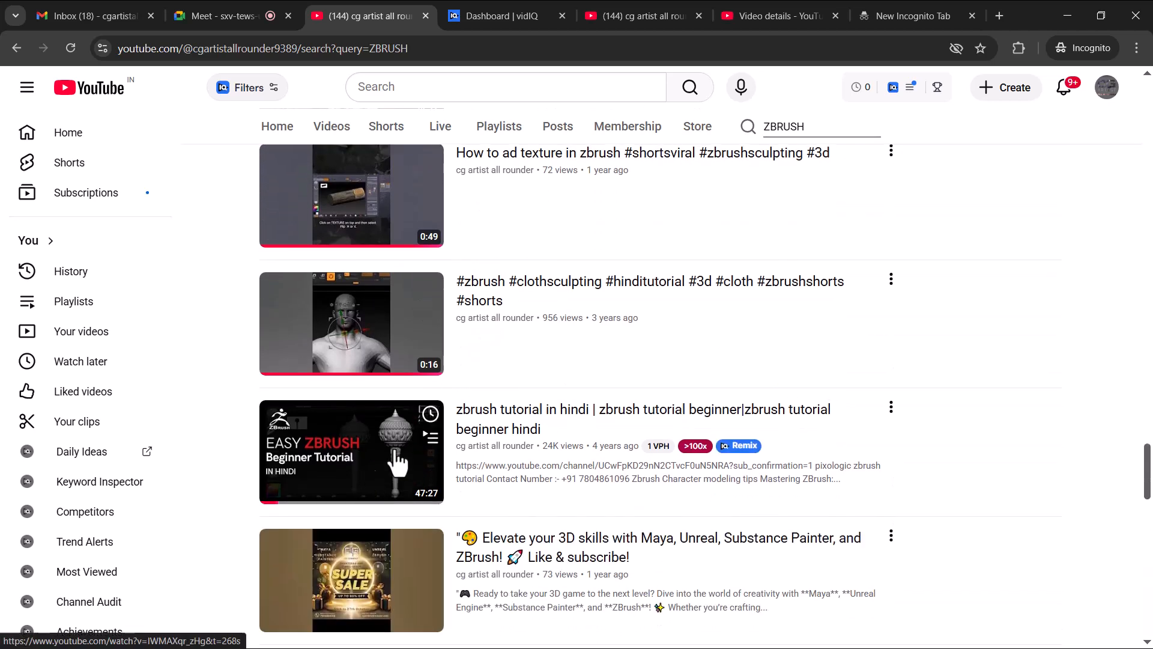
{"action": "scroll", "coordinate": [387, 415], "scroll_direction": "down", "scroll_amount": 4}
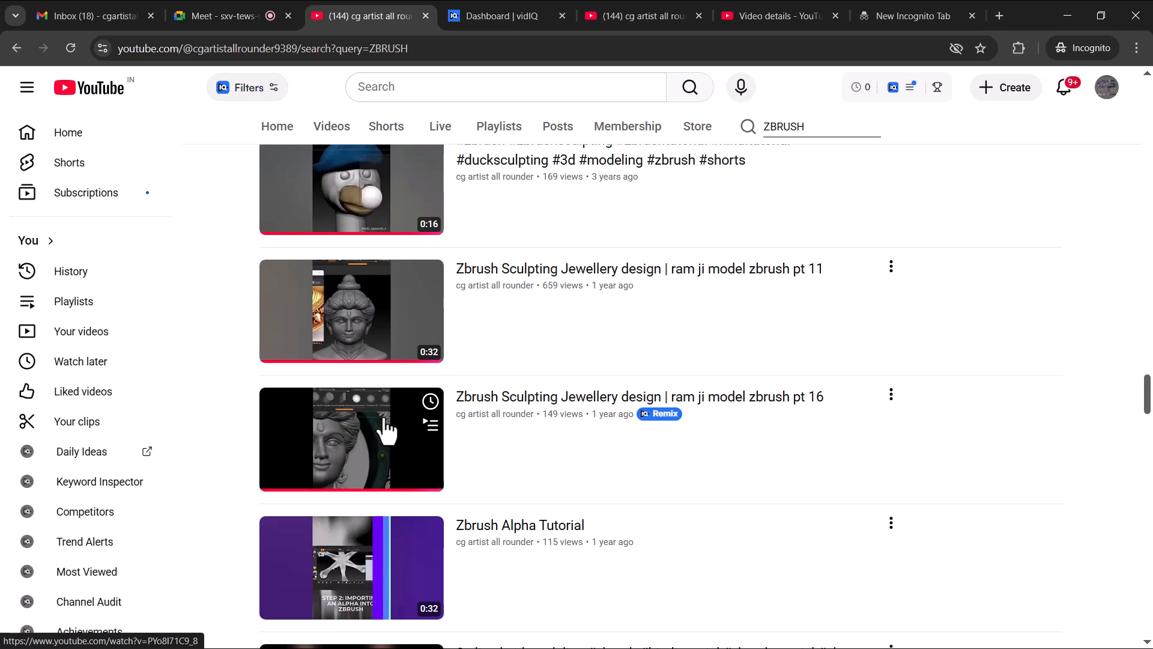
{"action": "scroll", "coordinate": [438, 507], "scroll_direction": "down", "scroll_amount": 7}
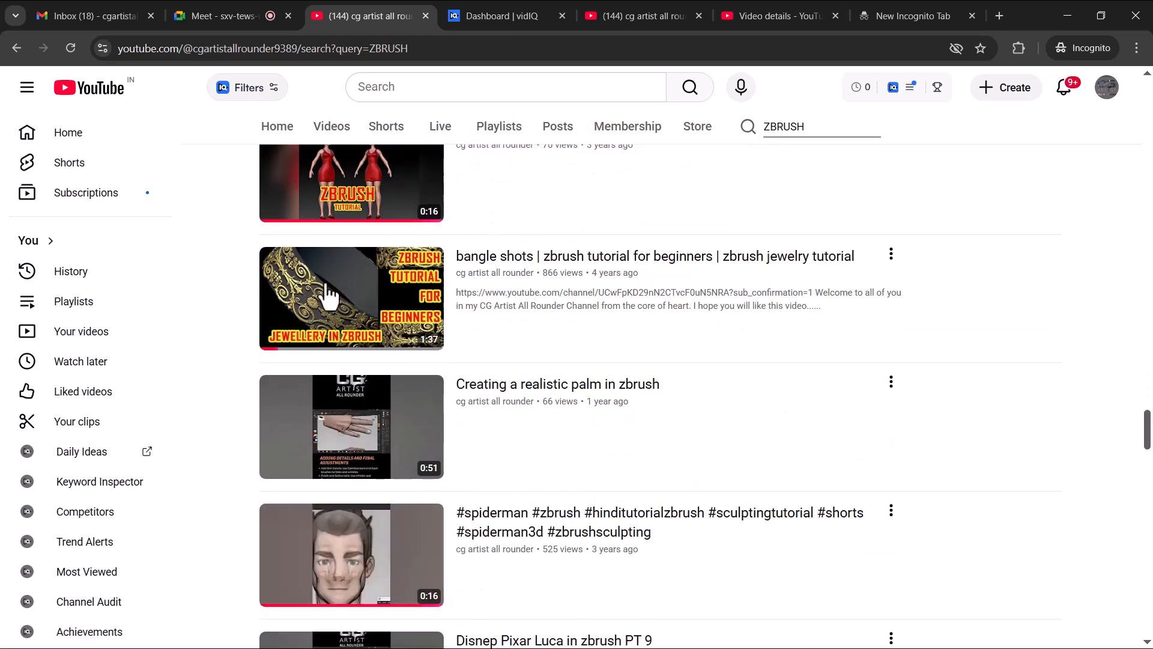
{"action": "mouse_move", "coordinate": [301, 316]}
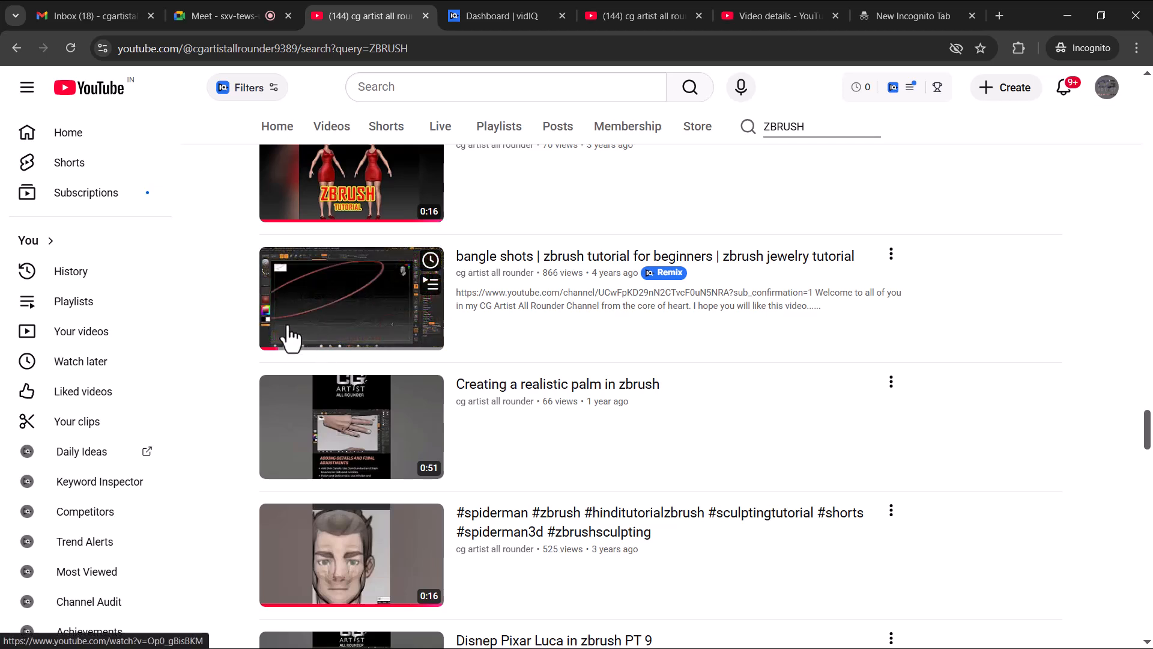
{"action": "mouse_move", "coordinate": [366, 546]}
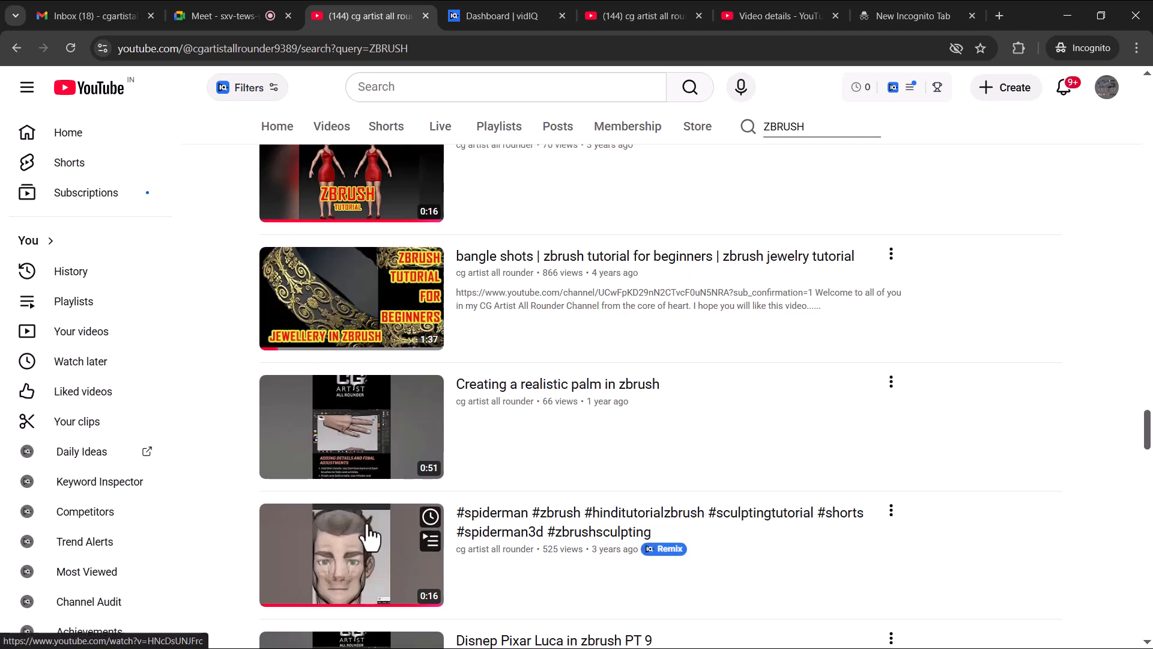
{"action": "mouse_move", "coordinate": [290, 284]}
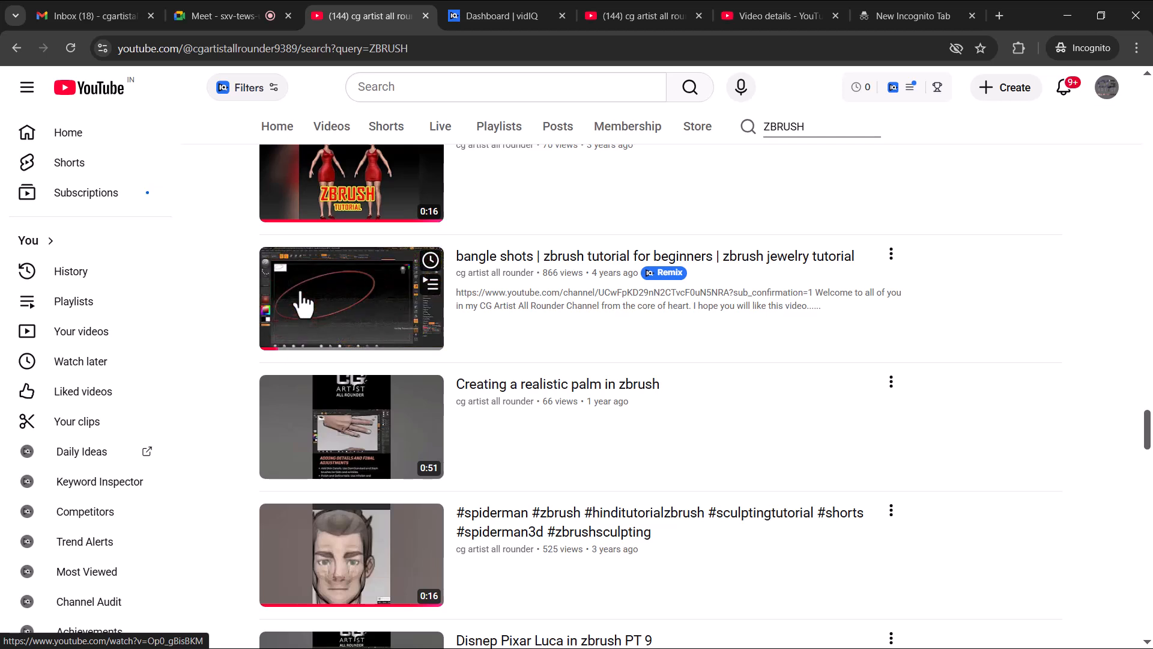
{"action": "left_click", "coordinate": [1067, 16]}
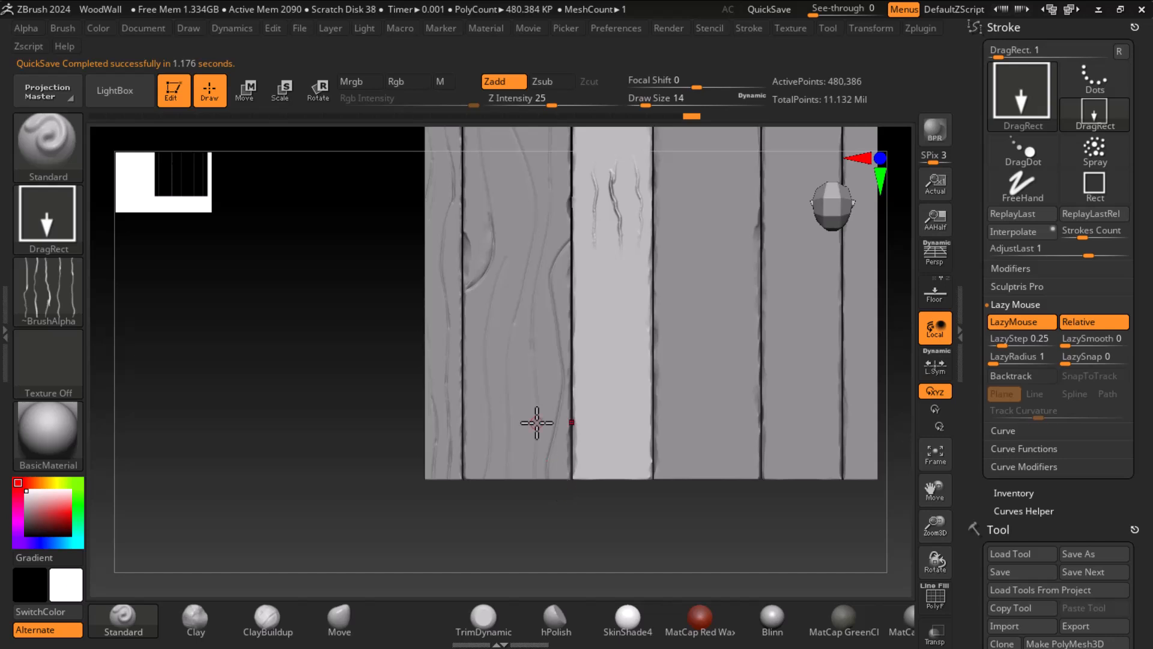
Step: Display the wood reference image beside the wall, trying and undoing one grain stamp on the third plank
{"action": "left_click_drag", "start_coordinate": [610, 535], "coordinate": [587, 570], "text": "alt"}
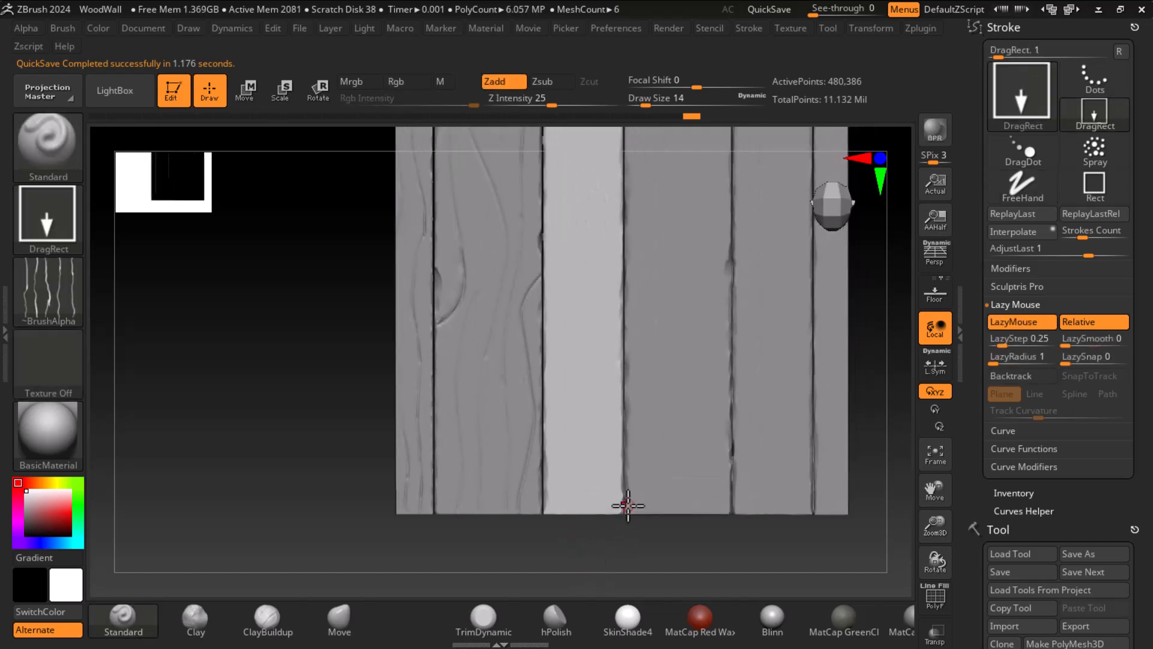
{"action": "key", "text": "super"}
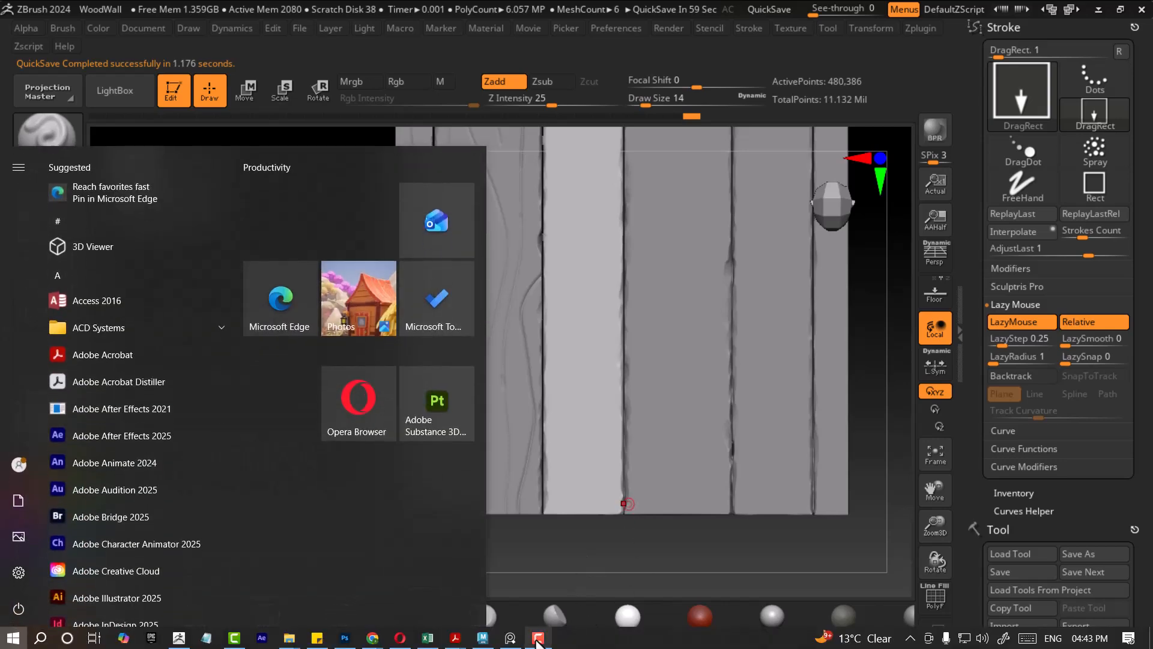
{"action": "left_click", "coordinate": [508, 639]}
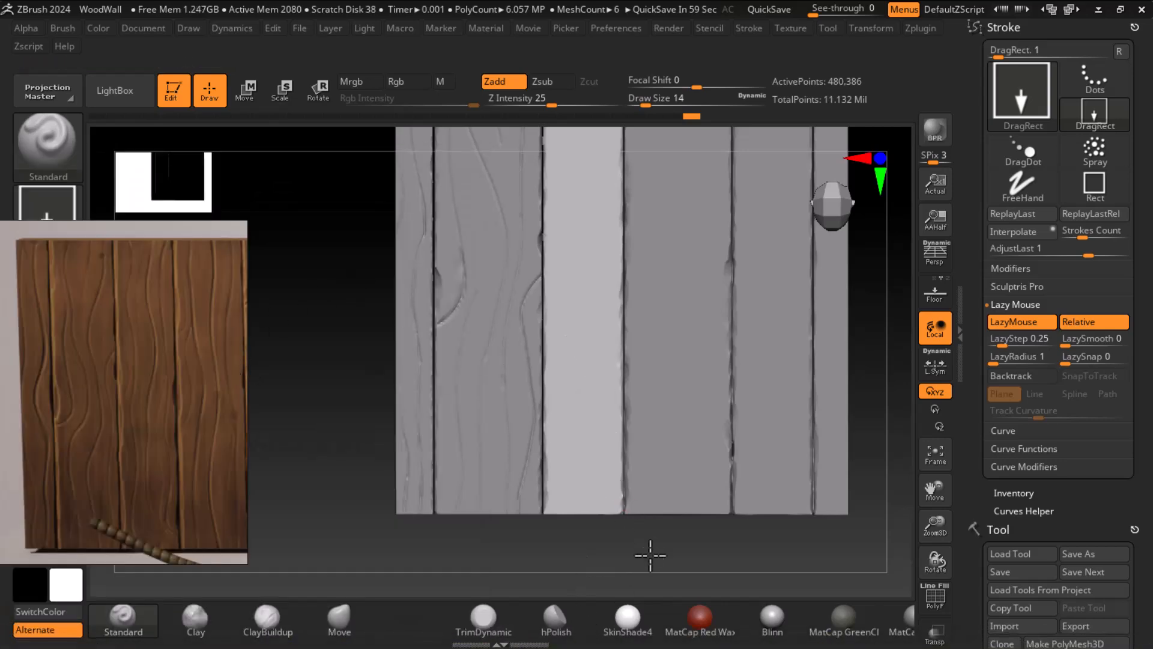
{"action": "left_click_drag", "start_coordinate": [672, 555], "coordinate": [667, 569], "text": "alt"}
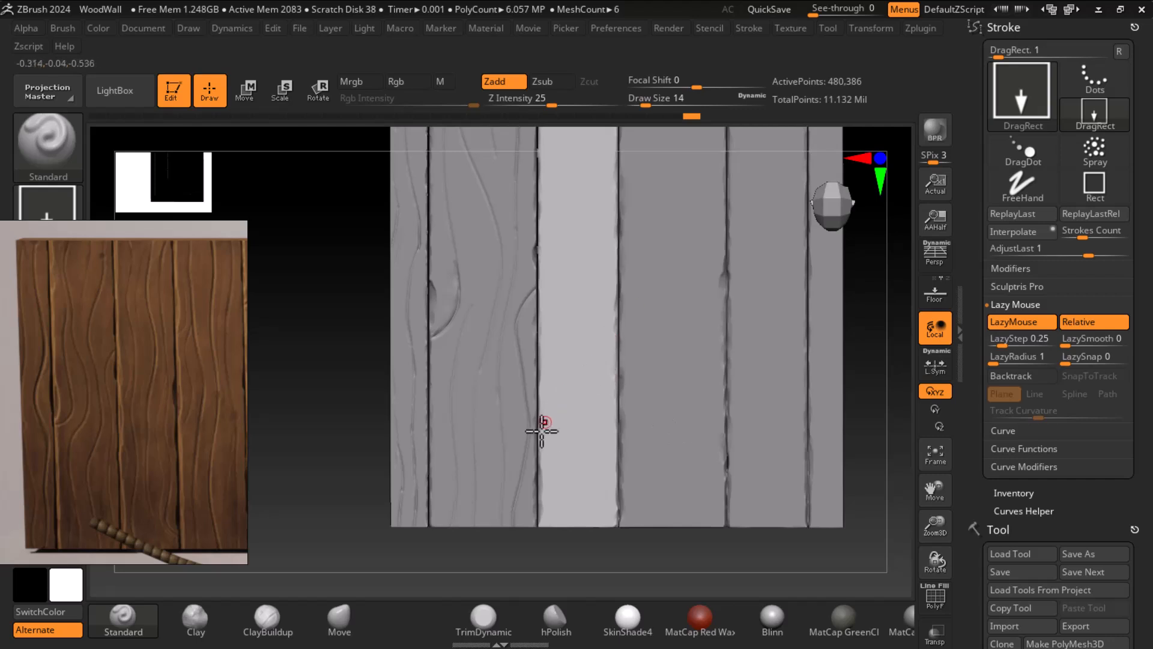
{"action": "left_click_drag", "start_coordinate": [335, 459], "coordinate": [318, 391], "text": "alt"}
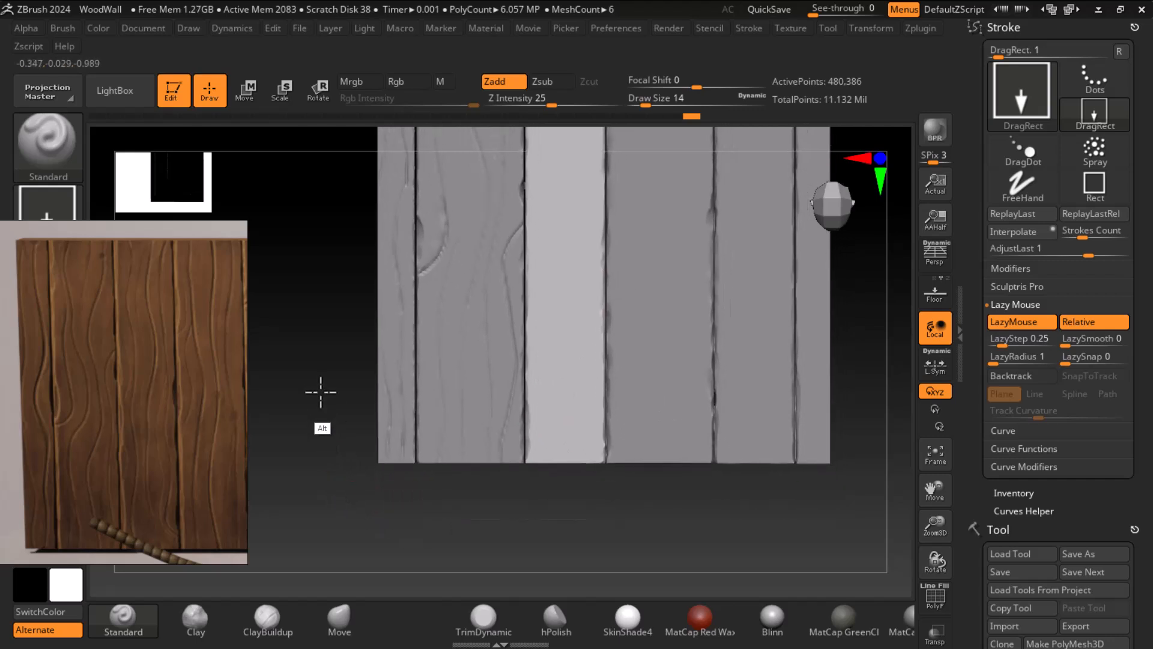
{"action": "mouse_move", "coordinate": [563, 265]}
{"action": "left_mouse_down"}
{"action": "mouse_move", "coordinate": [556, 200]}
{"action": "mouse_move", "coordinate": [562, 267]}
{"action": "left_mouse_up"}
{"action": "key", "text": "ctrl+z"}
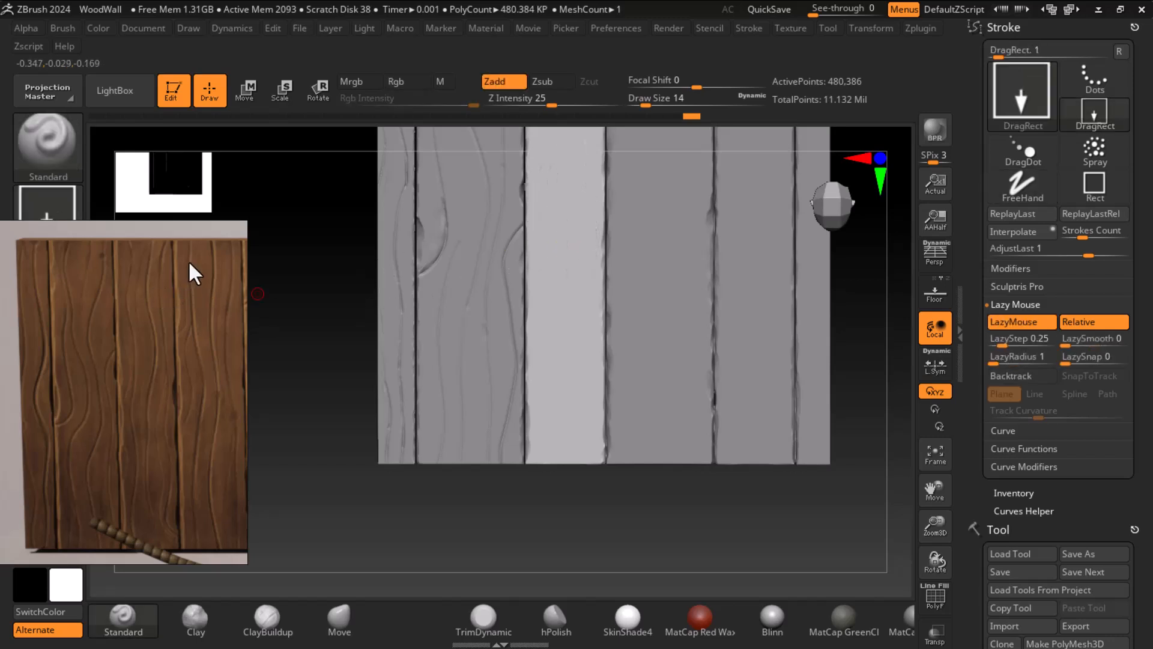
Step: Switch the brush's stroke type to FreeHand and draw a wavy grain line down the third plank
{"action": "left_click_drag", "start_coordinate": [142, 245], "coordinate": [147, 300]}
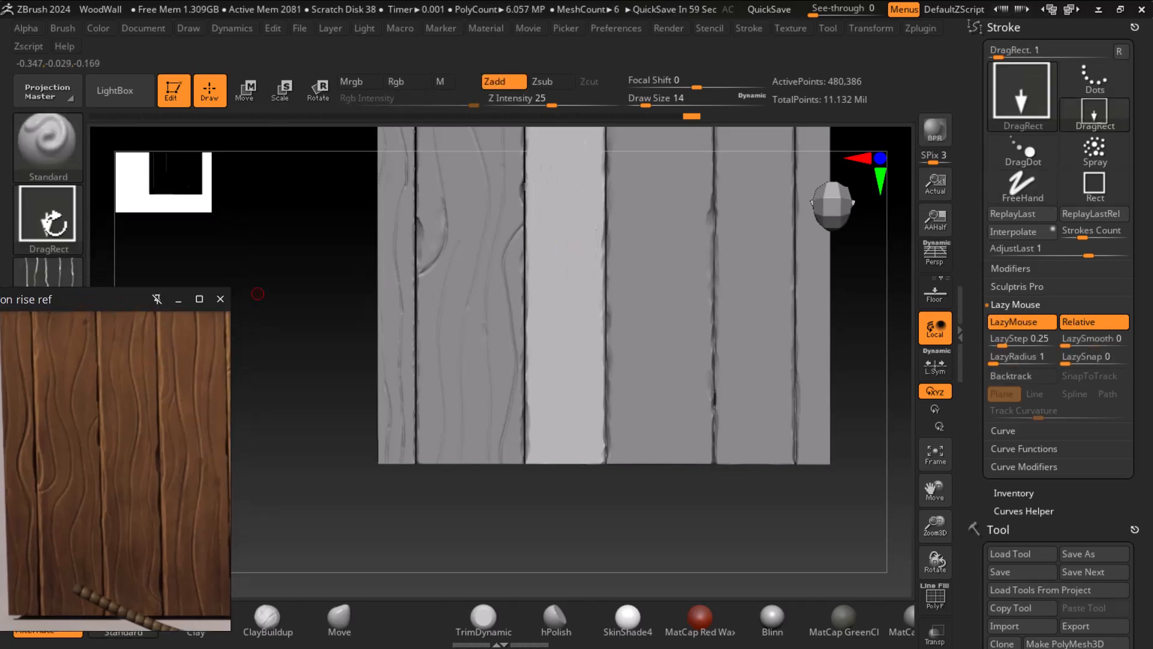
{"action": "left_click", "coordinate": [57, 234]}
{"action": "left_click", "coordinate": [283, 232]}
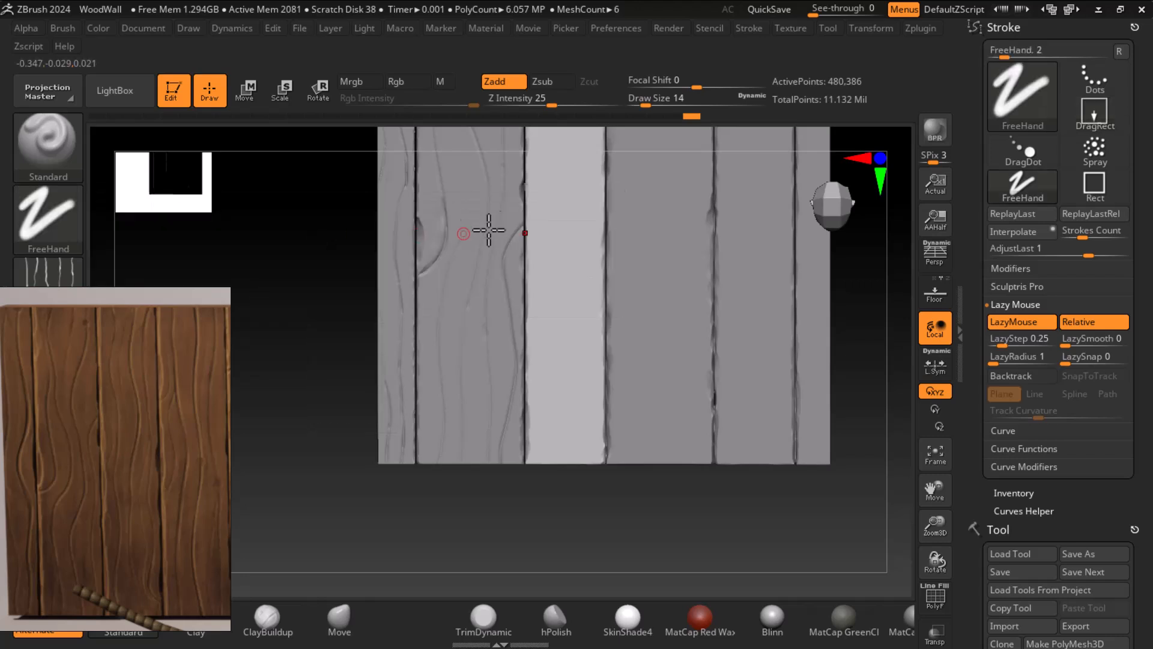
{"action": "left_click_drag", "start_coordinate": [557, 176], "coordinate": [551, 242]}
{"action": "left_click_drag", "start_coordinate": [553, 345], "coordinate": [579, 330]}
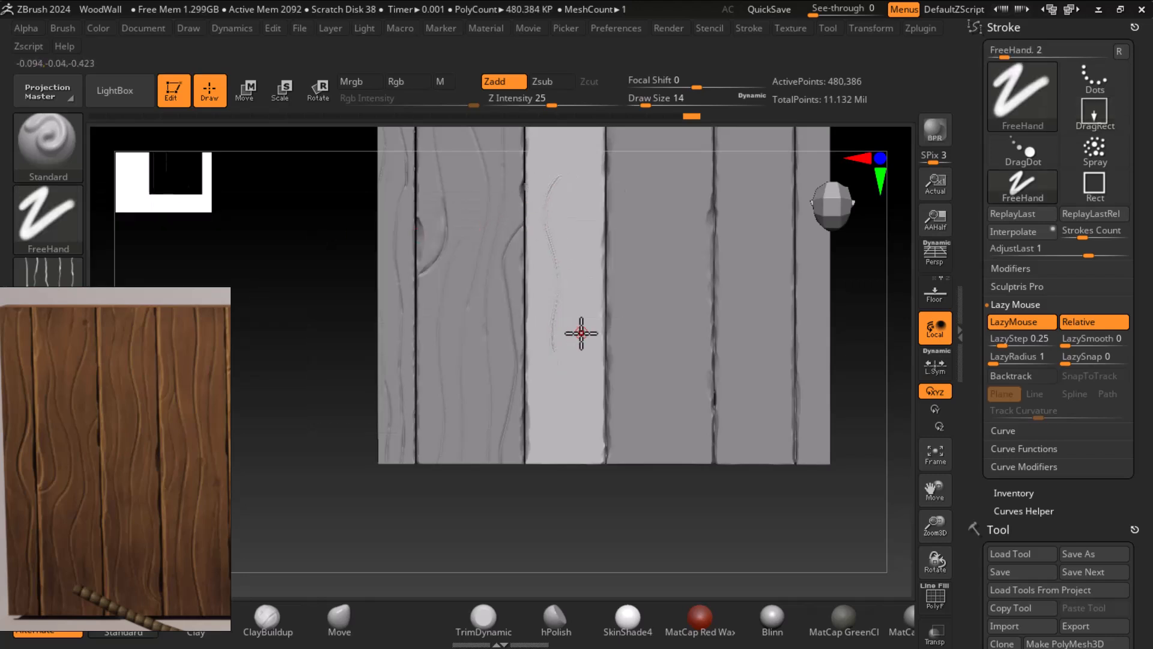
Step: Move the reference image clear of the brush settings and turn off the Standard brush's alpha
{"action": "left_click", "coordinate": [65, 281]}
{"action": "left_click_drag", "start_coordinate": [111, 299], "coordinate": [1019, 285]}
{"action": "left_click", "coordinate": [173, 311]}
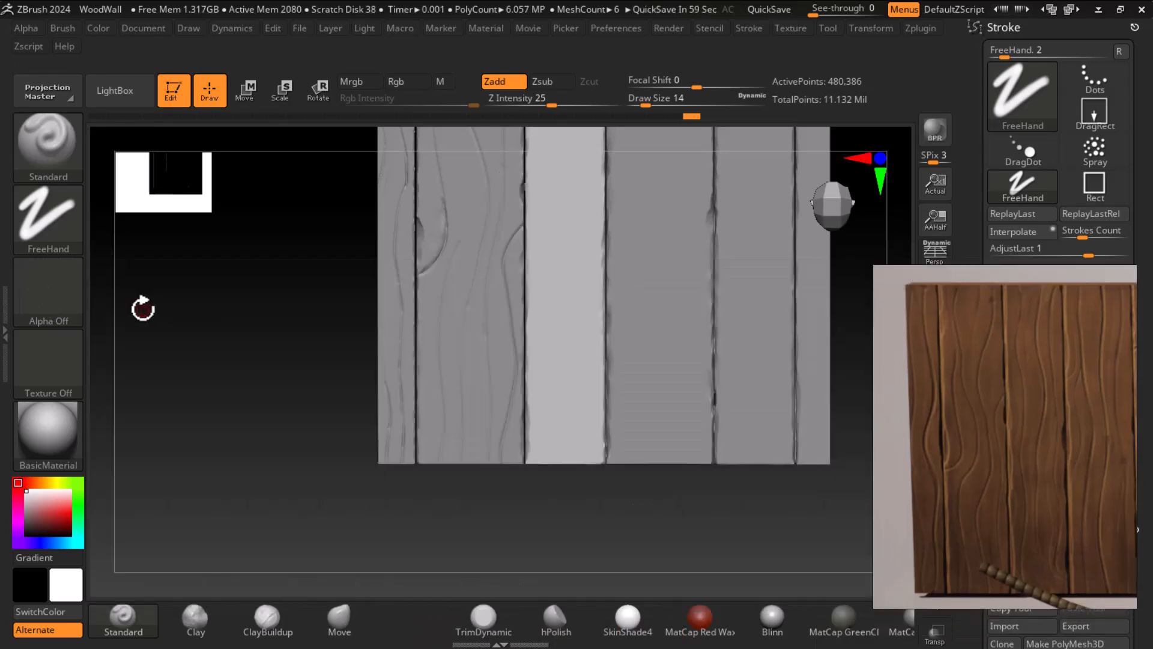
Step: Try a straight Standard stroke on the third plank, switch to the DamStandard brush for a second stroke, and undo both
{"action": "left_click_drag", "start_coordinate": [555, 209], "coordinate": [553, 360]}
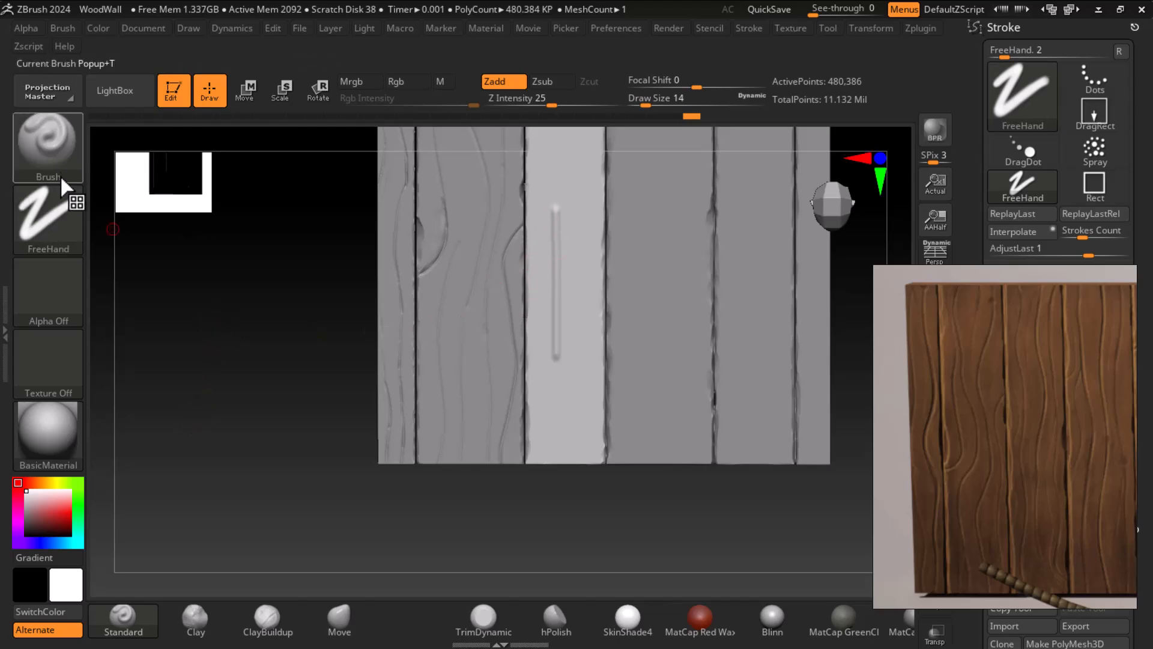
{"action": "left_click", "coordinate": [40, 147]}
{"action": "key", "text": "d"}
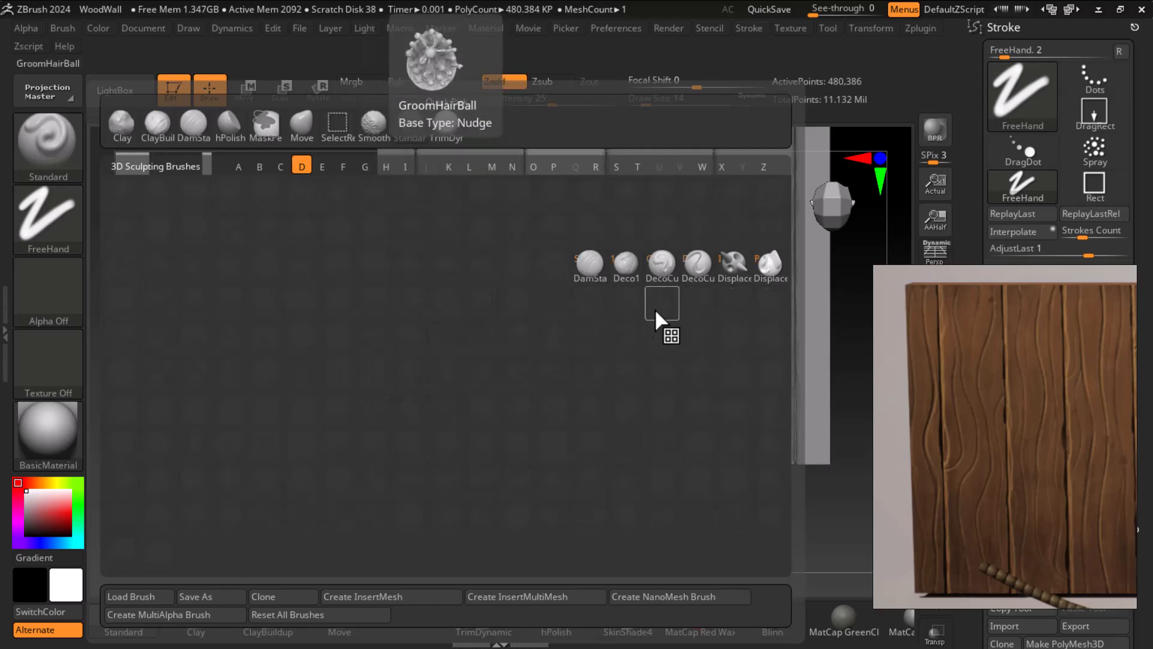
{"action": "left_click", "coordinate": [594, 267]}
{"action": "left_click_drag", "start_coordinate": [580, 208], "coordinate": [574, 378]}
{"action": "left_click_drag", "start_coordinate": [621, 511], "coordinate": [644, 520]}
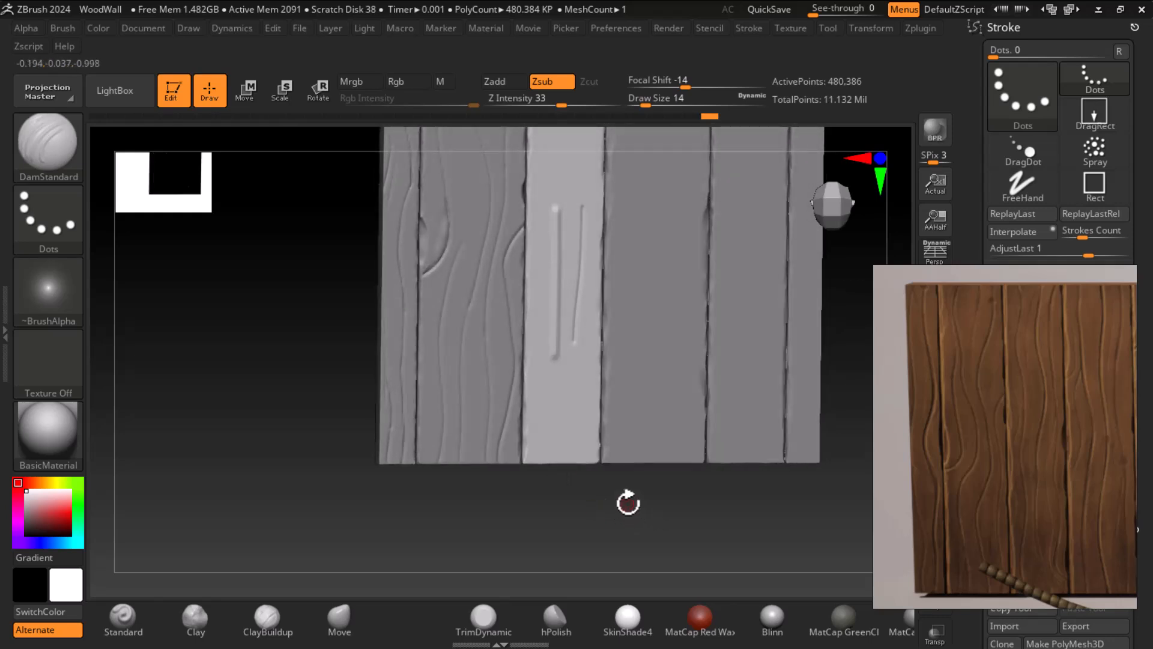
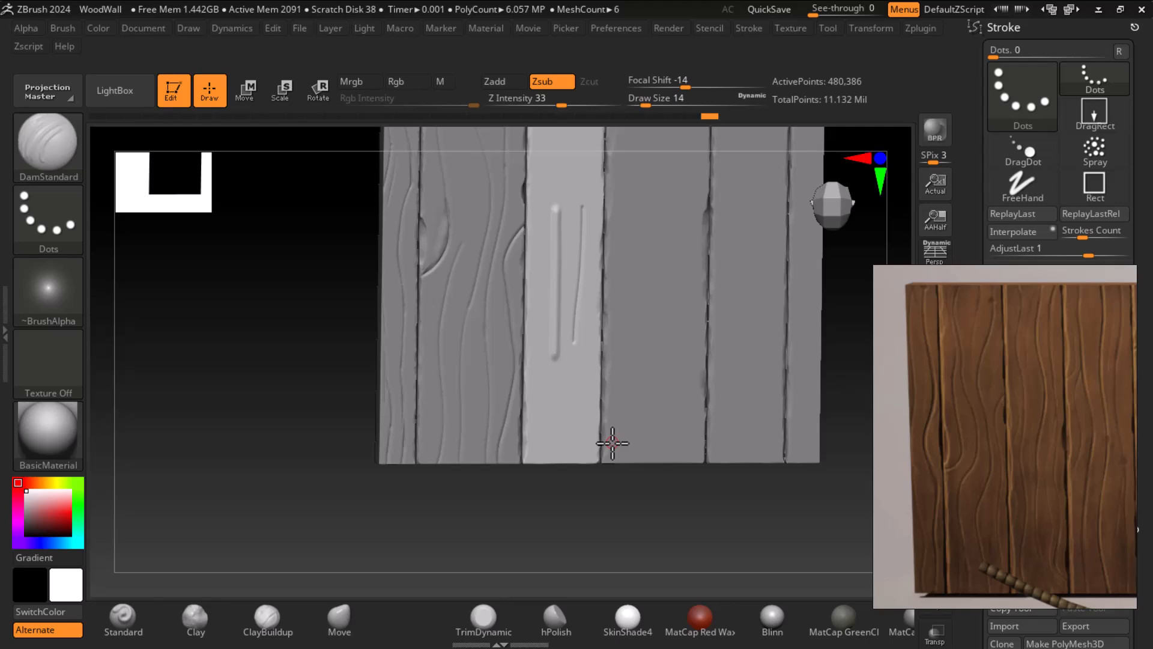
{"action": "key", "text": "ctrl"}
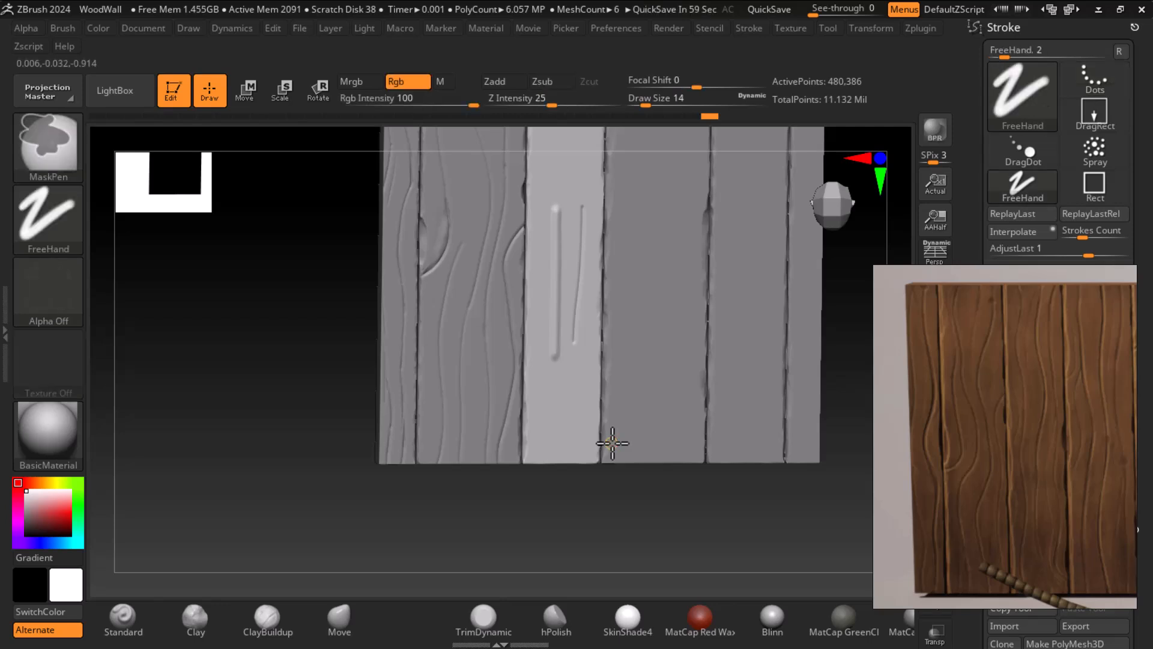
{"action": "key", "text": "ctrl+z"}
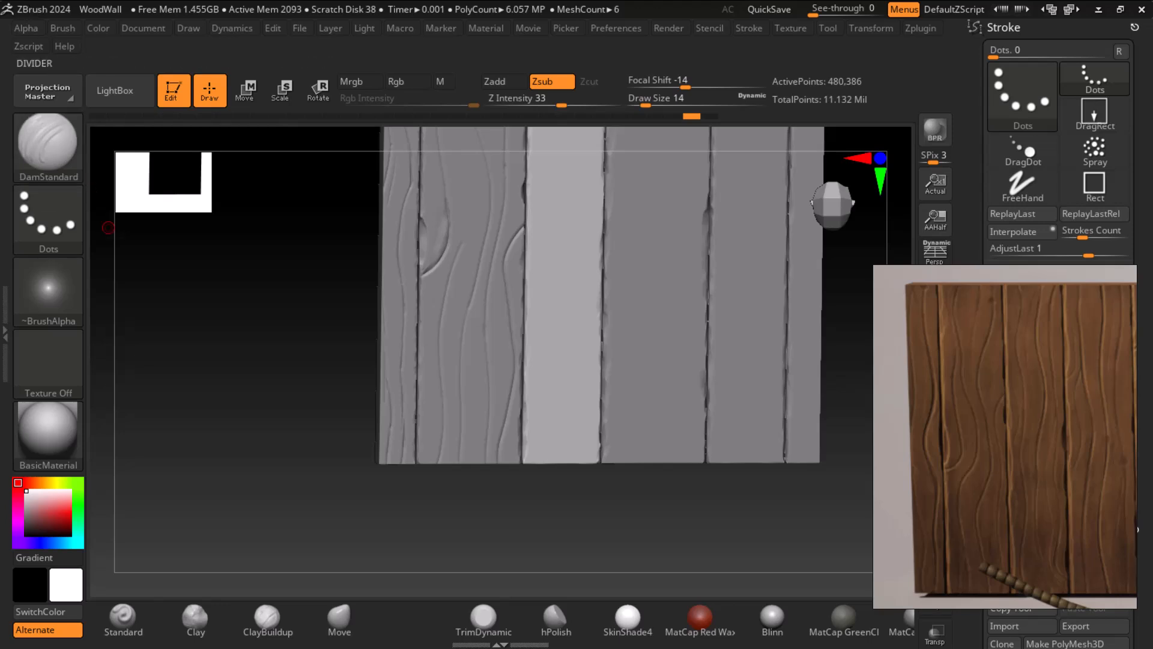
Step: Place the reference image beside the wall and carve a long wavy grain line down the third plank with DamStandard
{"action": "left_click_drag", "start_coordinate": [593, 537], "coordinate": [523, 556]}
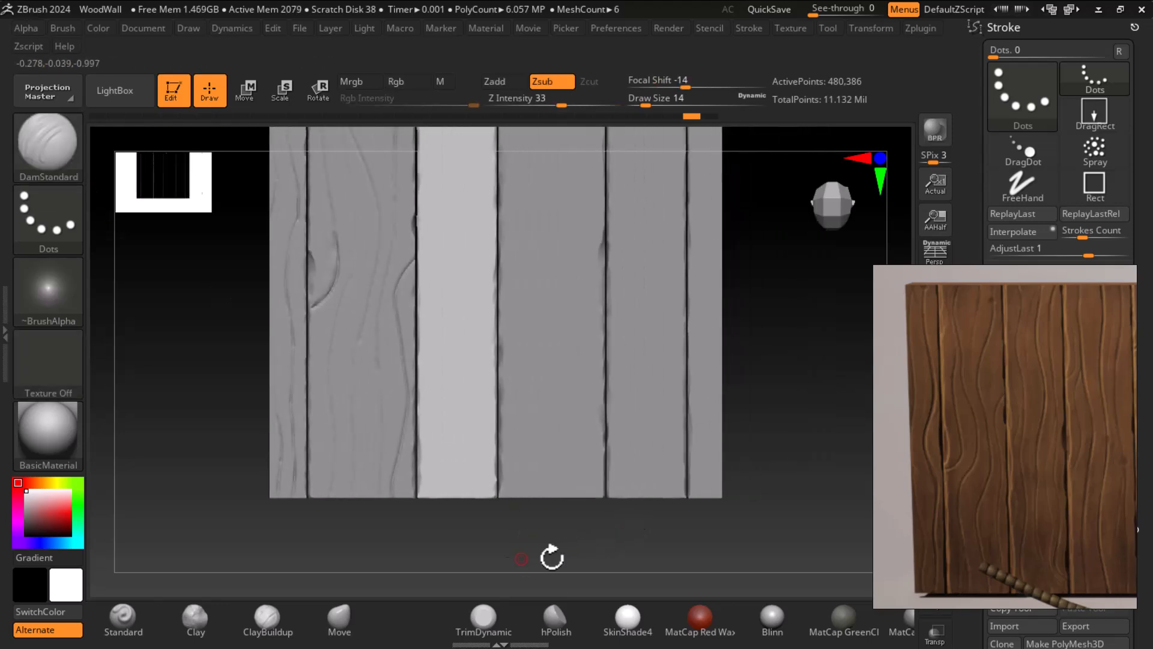
{"action": "left_click_drag", "start_coordinate": [1007, 275], "coordinate": [962, 140]}
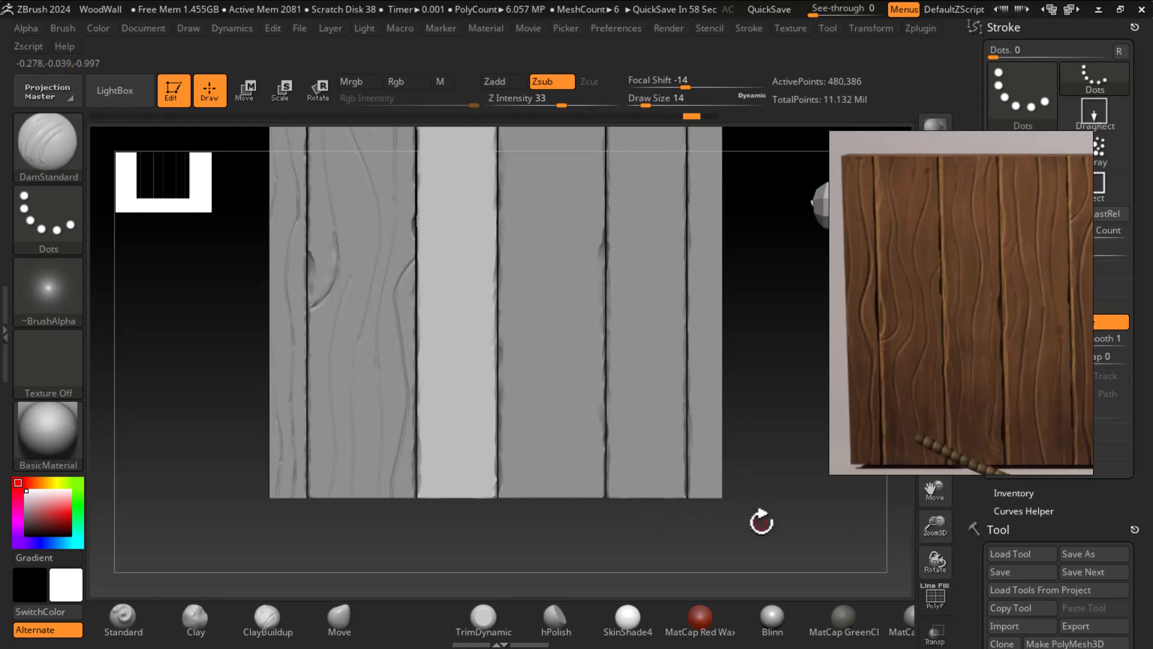
{"action": "mouse_move", "coordinate": [765, 481]}
{"action": "left_mouse_down"}
{"action": "mouse_move", "coordinate": [777, 515]}
{"action": "mouse_move", "coordinate": [787, 447]}
{"action": "mouse_move", "coordinate": [785, 480]}
{"action": "left_mouse_up"}
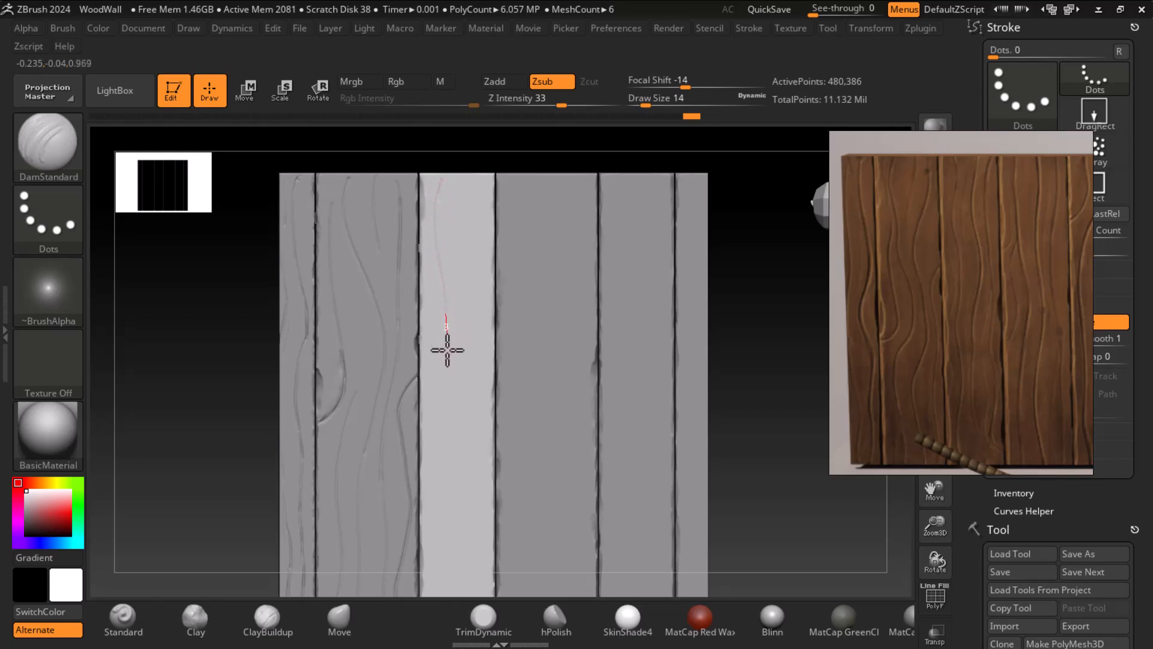
{"action": "left_click_drag", "start_coordinate": [443, 525], "coordinate": [442, 551]}
{"action": "left_click_drag", "start_coordinate": [199, 455], "coordinate": [192, 331], "text": "alt"}
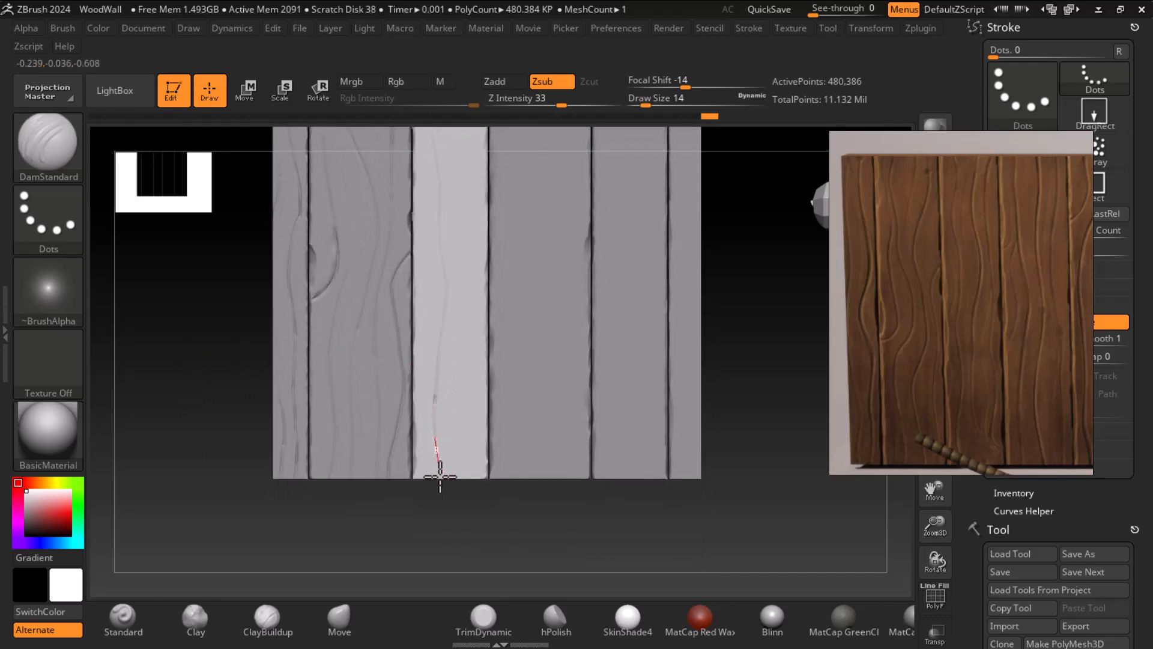
Step: Carve more wavy grain lines across the third plank, from its upper end to its lower end
{"action": "left_click_drag", "start_coordinate": [506, 510], "coordinate": [508, 546], "text": "alt"}
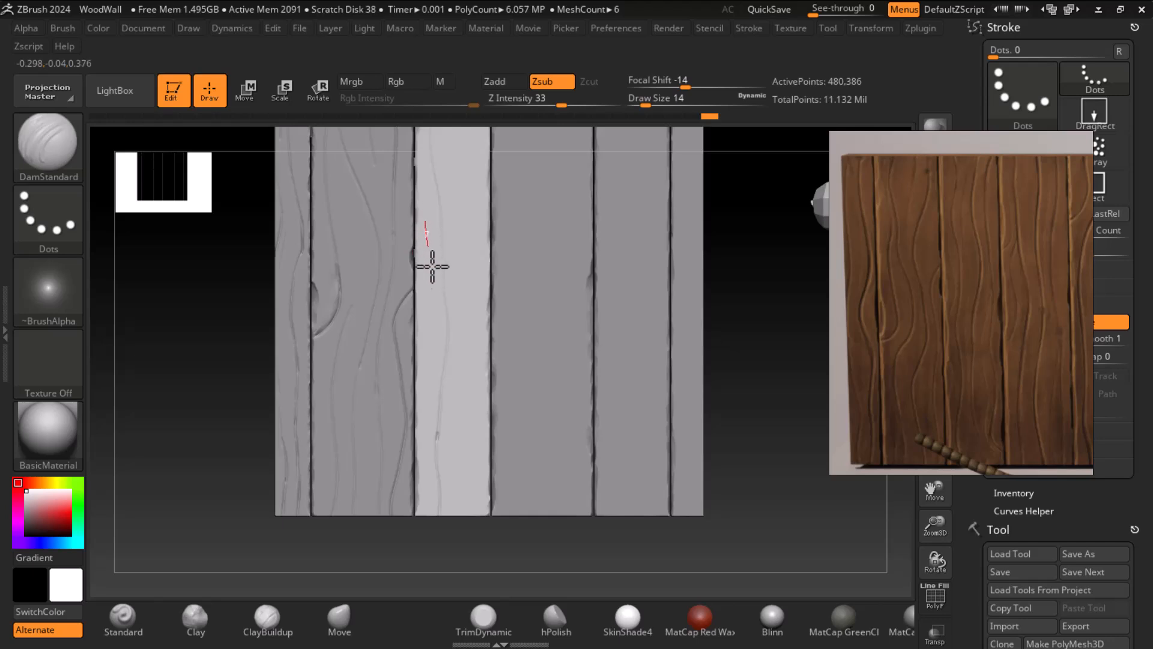
{"action": "left_click_drag", "start_coordinate": [428, 350], "coordinate": [424, 394]}
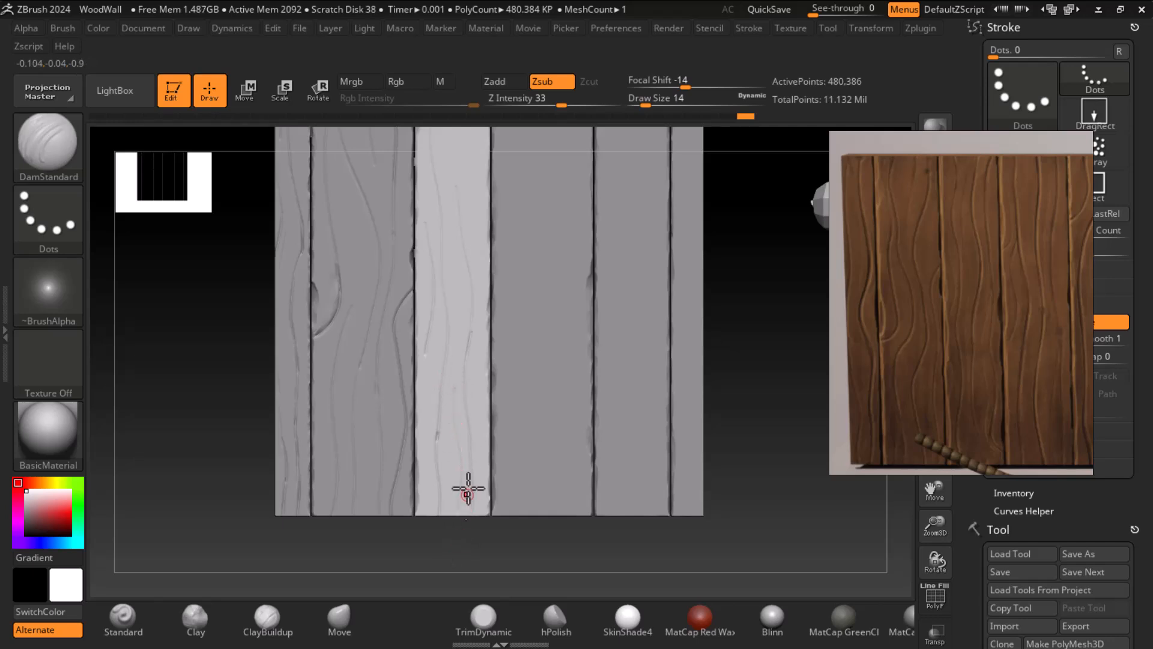
{"action": "left_click_drag", "start_coordinate": [722, 355], "coordinate": [715, 467], "text": "alt"}
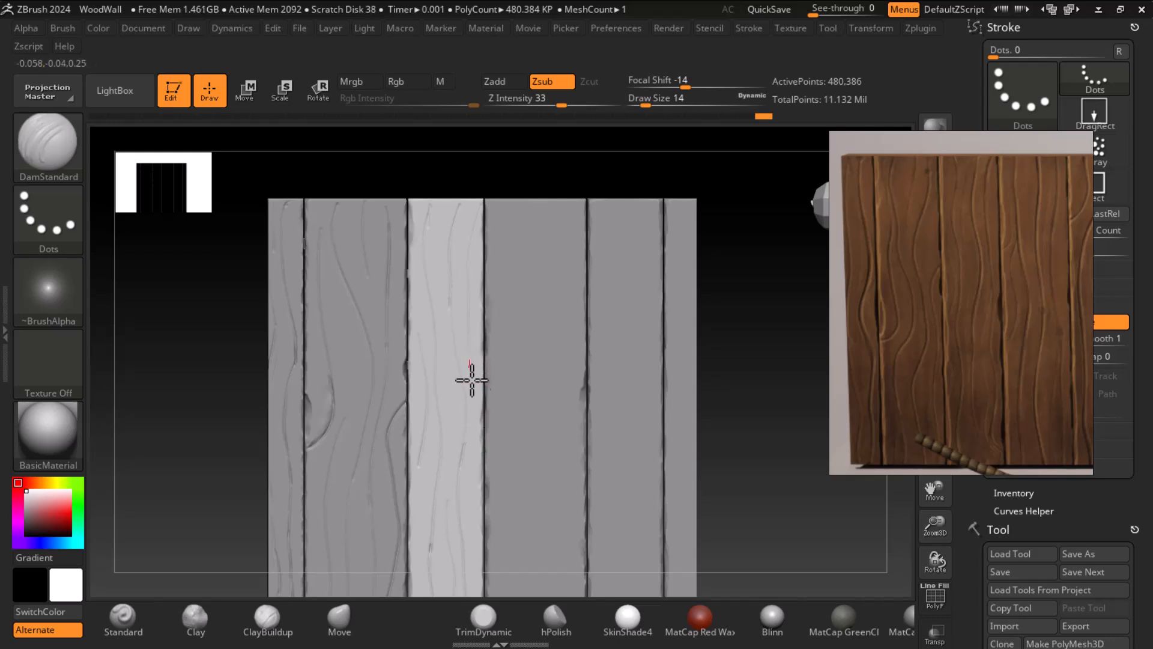
{"action": "left_click_drag", "start_coordinate": [795, 502], "coordinate": [801, 406], "text": "alt"}
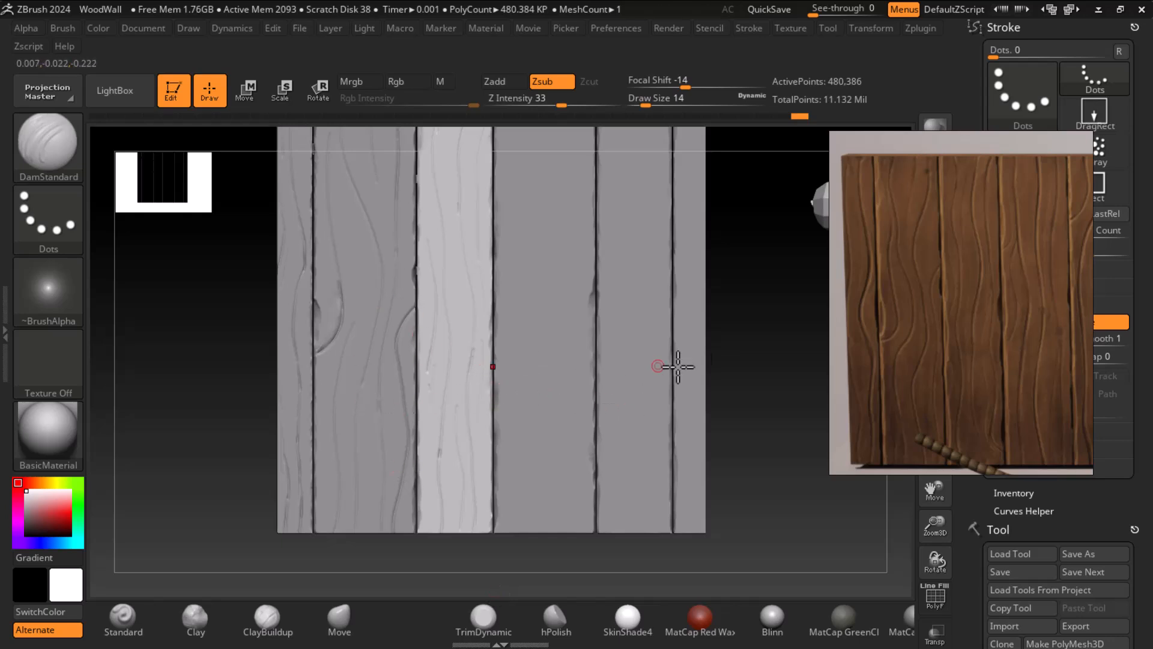
Step: Reposition the light nearer the centre of the light sphere and add short grain strokes between the third plank's long lines
{"action": "left_click_drag", "start_coordinate": [778, 362], "coordinate": [783, 357]}
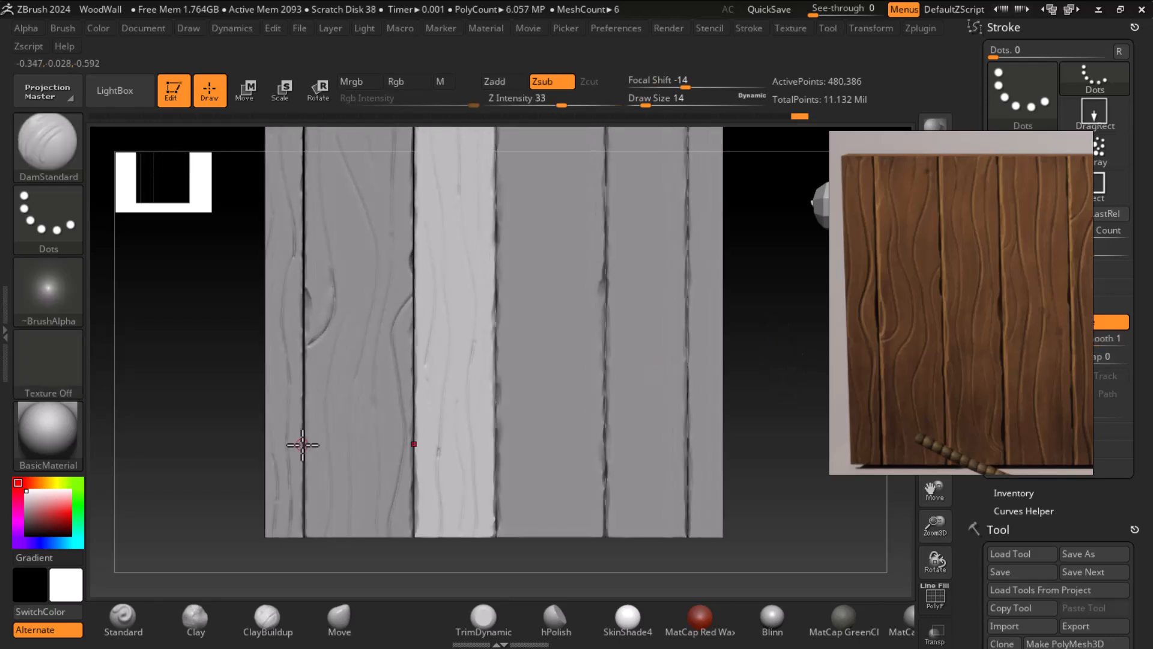
{"action": "left_click", "coordinate": [362, 30]}
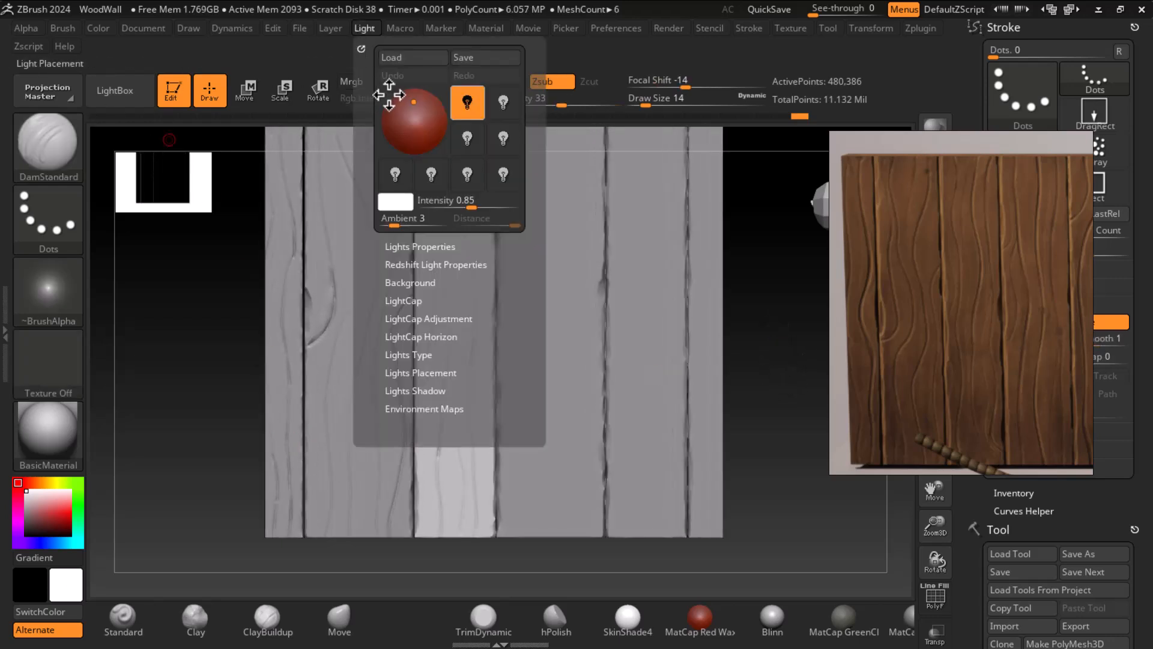
{"action": "left_click", "coordinate": [410, 116]}
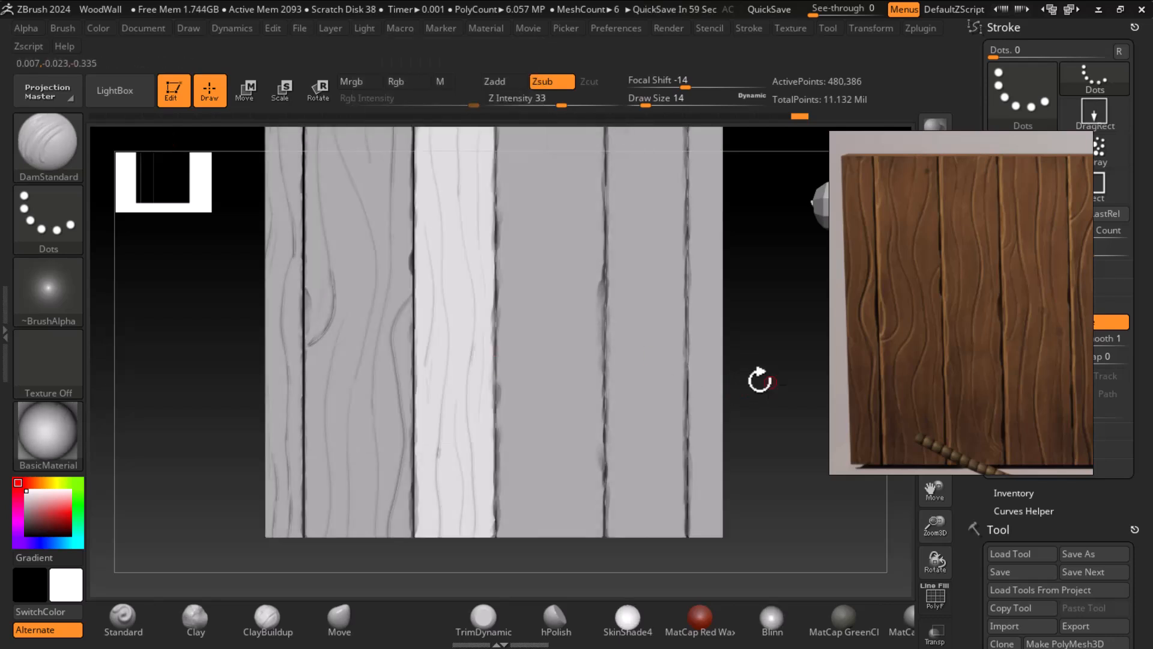
{"action": "left_click_drag", "start_coordinate": [458, 265], "coordinate": [455, 305]}
{"action": "left_click_drag", "start_coordinate": [435, 358], "coordinate": [432, 406]}
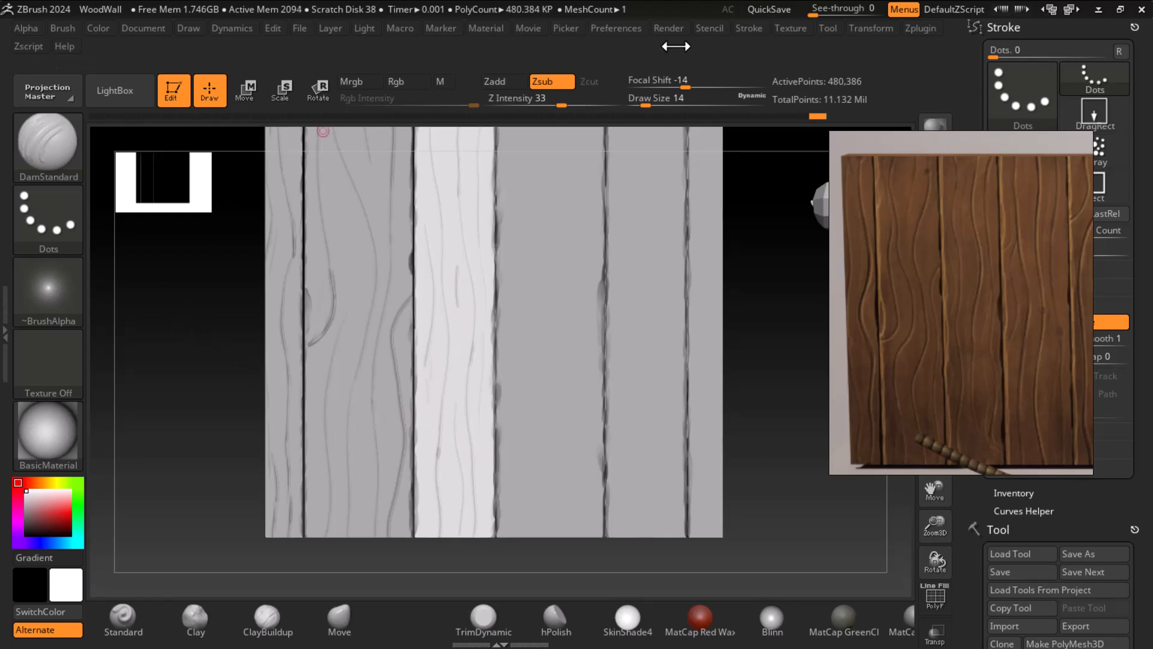
Step: Move the reference image off the stroke settings and turn off LazyMouse for the DamStandard brush
{"action": "left_click", "coordinate": [746, 28]}
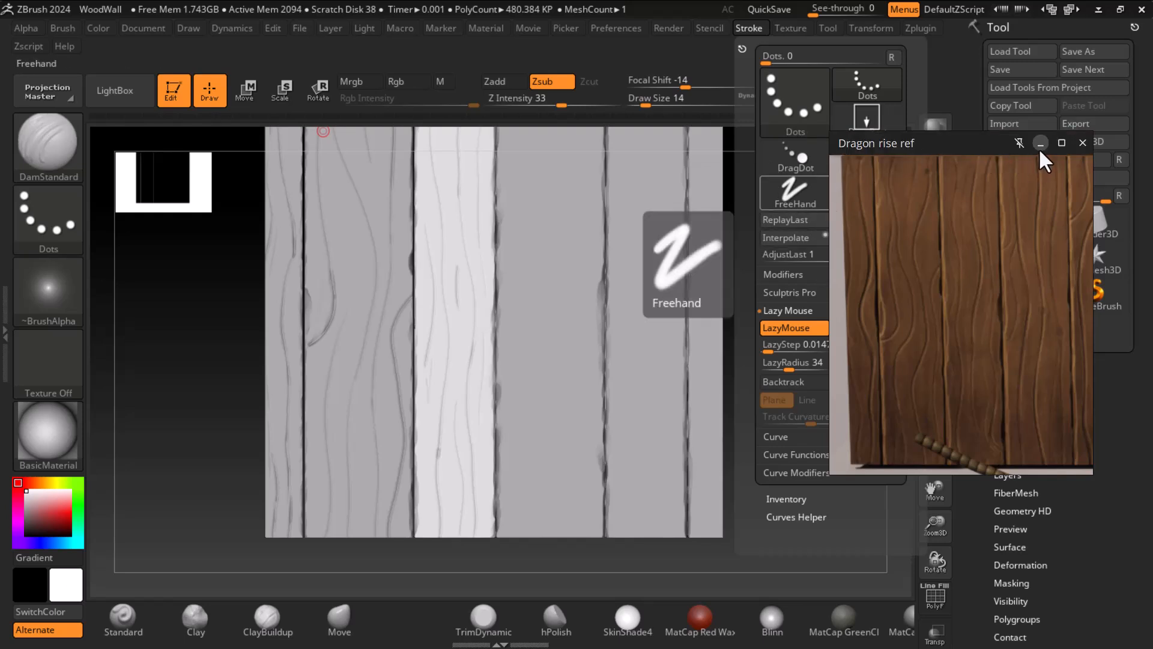
{"action": "mouse_move", "coordinate": [931, 150]}
{"action": "left_mouse_down"}
{"action": "mouse_move", "coordinate": [188, 62]}
{"action": "mouse_move", "coordinate": [195, 49]}
{"action": "left_mouse_up"}
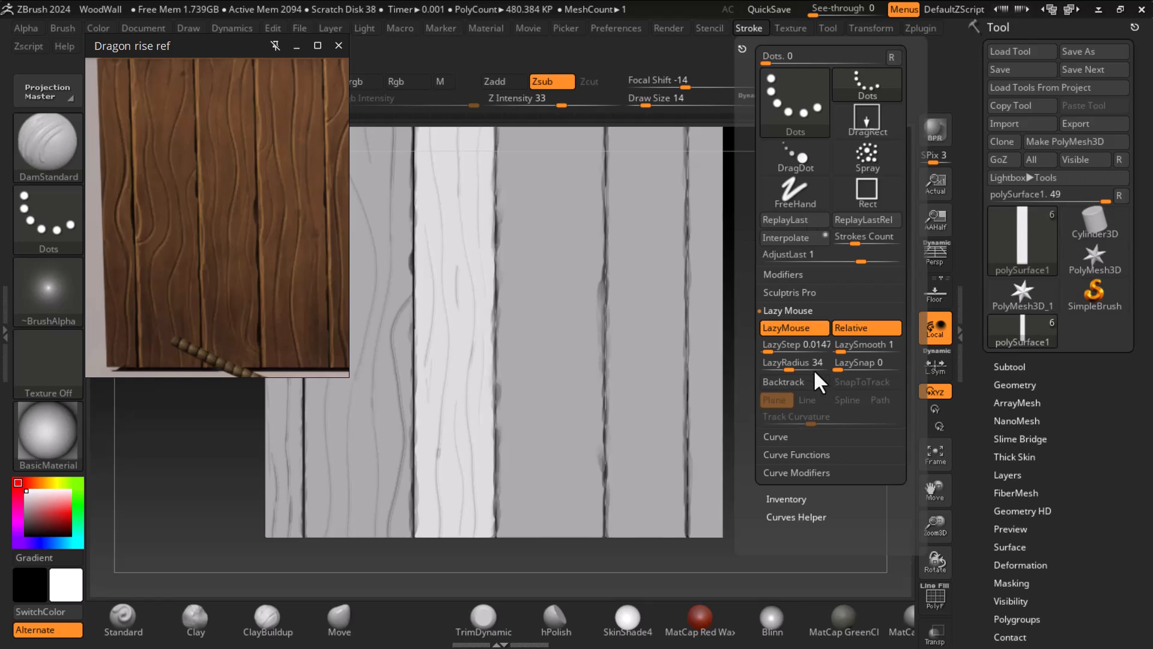
{"action": "left_click", "coordinate": [797, 325]}
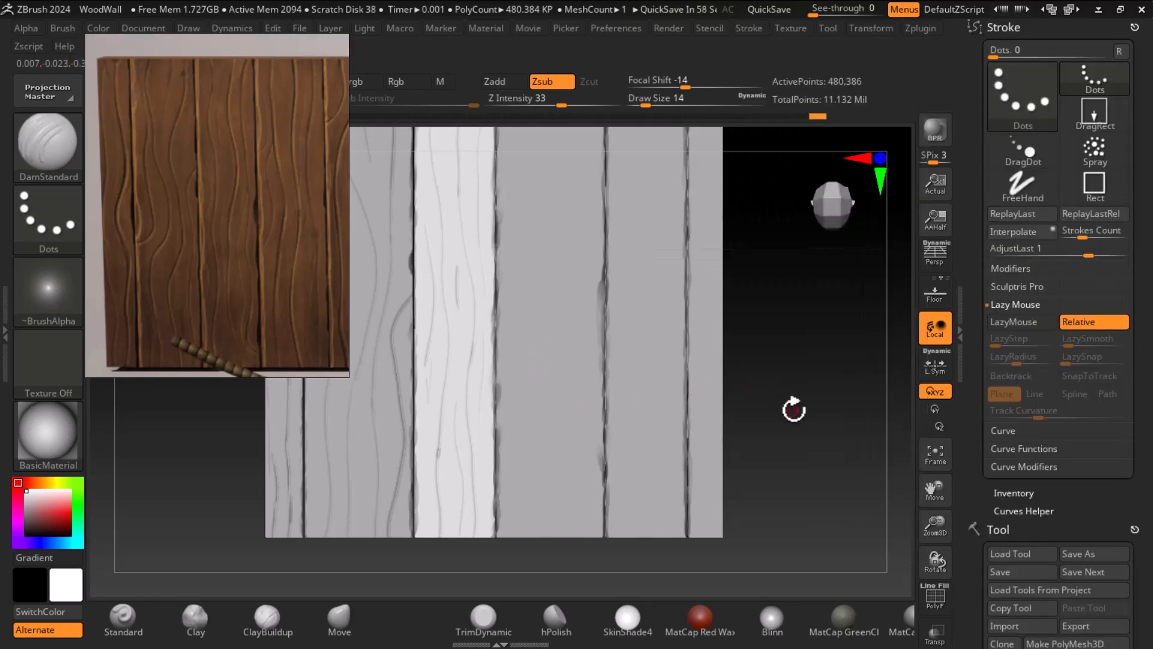
Step: Set the draw size to 18 and carve short freehand grain strokes in the third plank's lower half, undoing the last one
{"action": "left_click_drag", "start_coordinate": [774, 402], "coordinate": [455, 313], "text": "alt"}
{"action": "key", "text": "bracketright"}
{"action": "left_click_drag", "start_coordinate": [484, 349], "coordinate": [487, 448]}
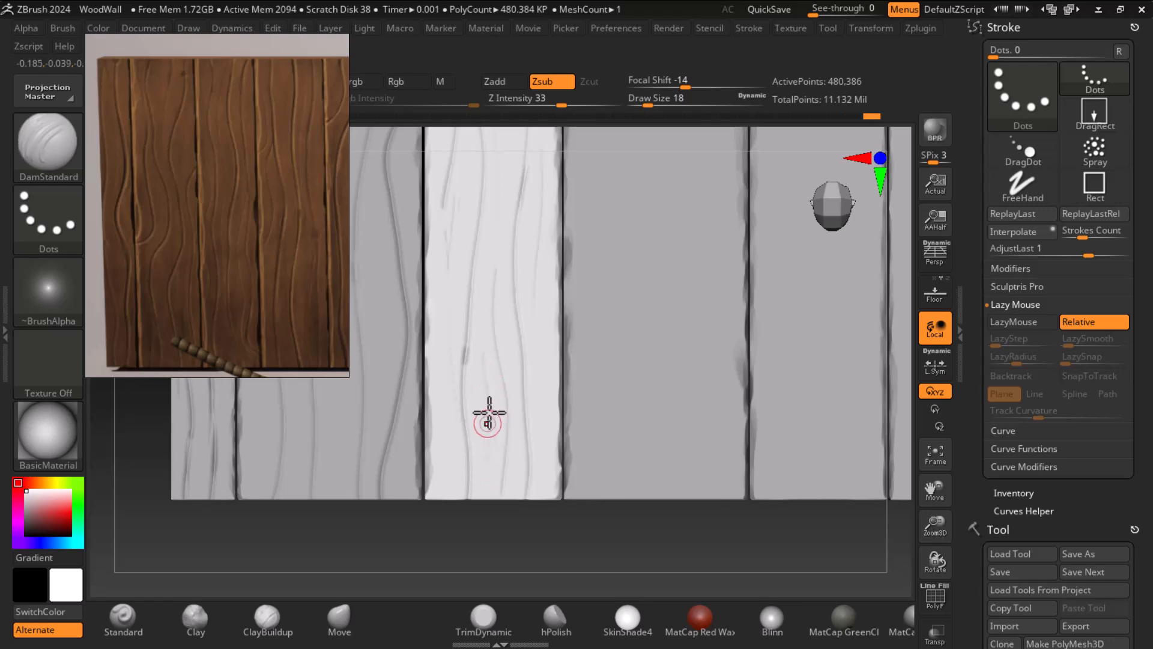
{"action": "left_click_drag", "start_coordinate": [483, 391], "coordinate": [492, 477]}
{"action": "left_click_drag", "start_coordinate": [615, 540], "coordinate": [620, 569], "text": "alt"}
{"action": "mouse_move", "coordinate": [455, 262]}
{"action": "left_mouse_down"}
{"action": "mouse_move", "coordinate": [457, 245]}
{"action": "mouse_move", "coordinate": [452, 378]}
{"action": "left_mouse_up"}
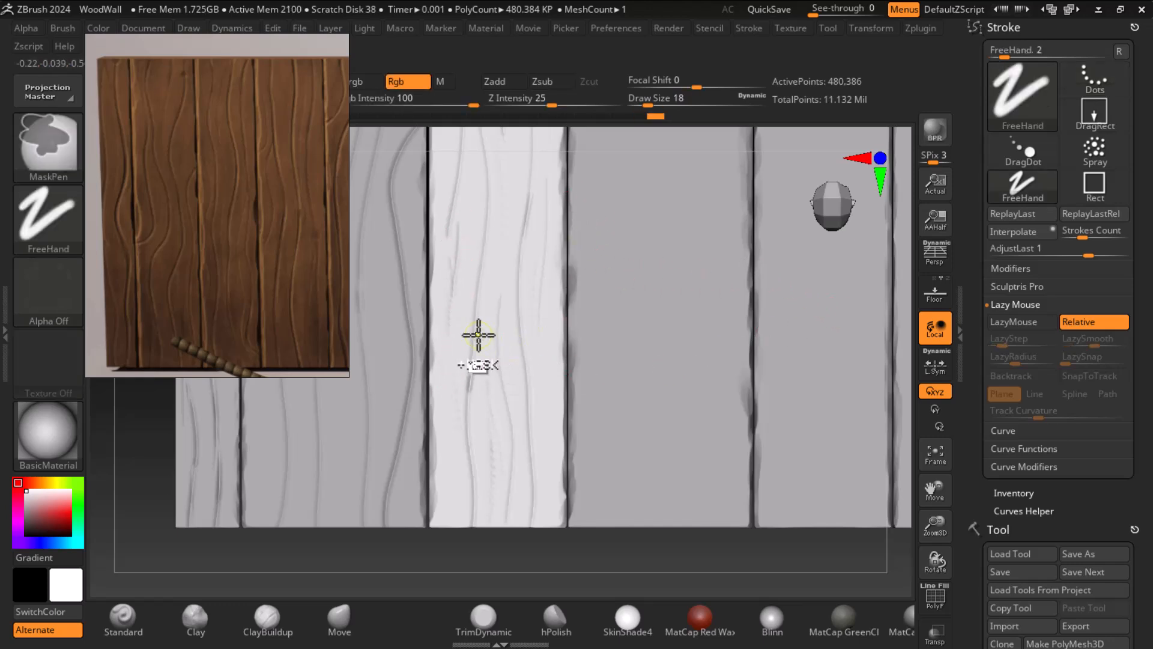
{"action": "key", "text": "ctrl+z"}
Step: Try grain strokes on the third plank with LazyMouse turned back on and LazyStep set to 0.0262
{"action": "left_click", "coordinate": [746, 28]}
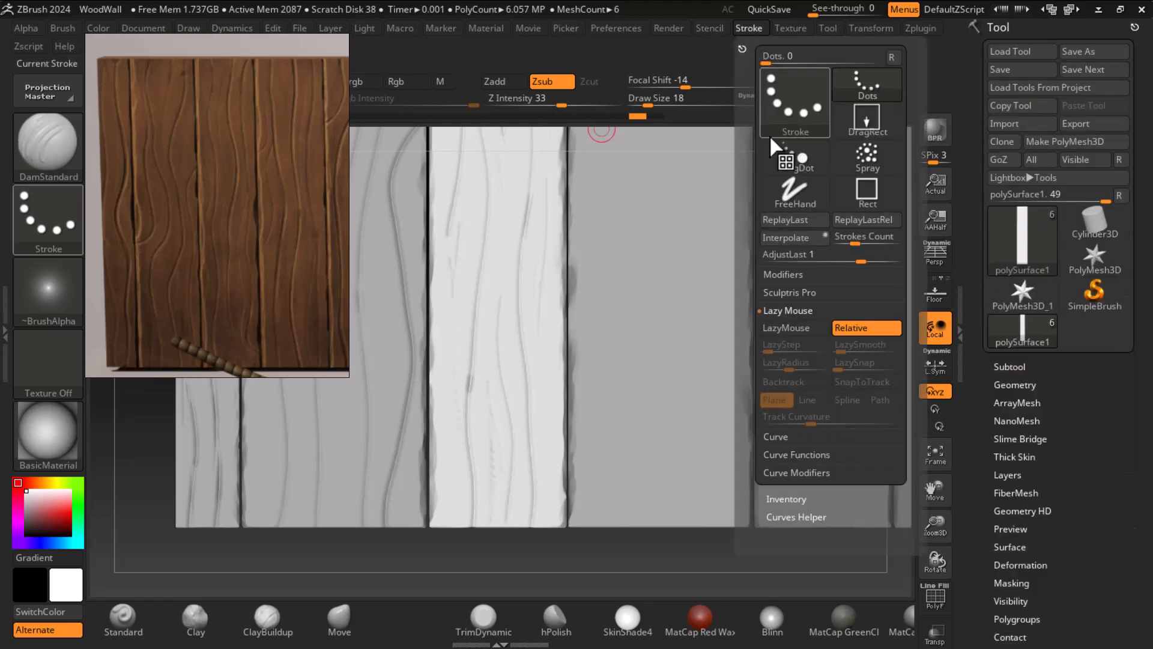
{"action": "left_click", "coordinate": [792, 317]}
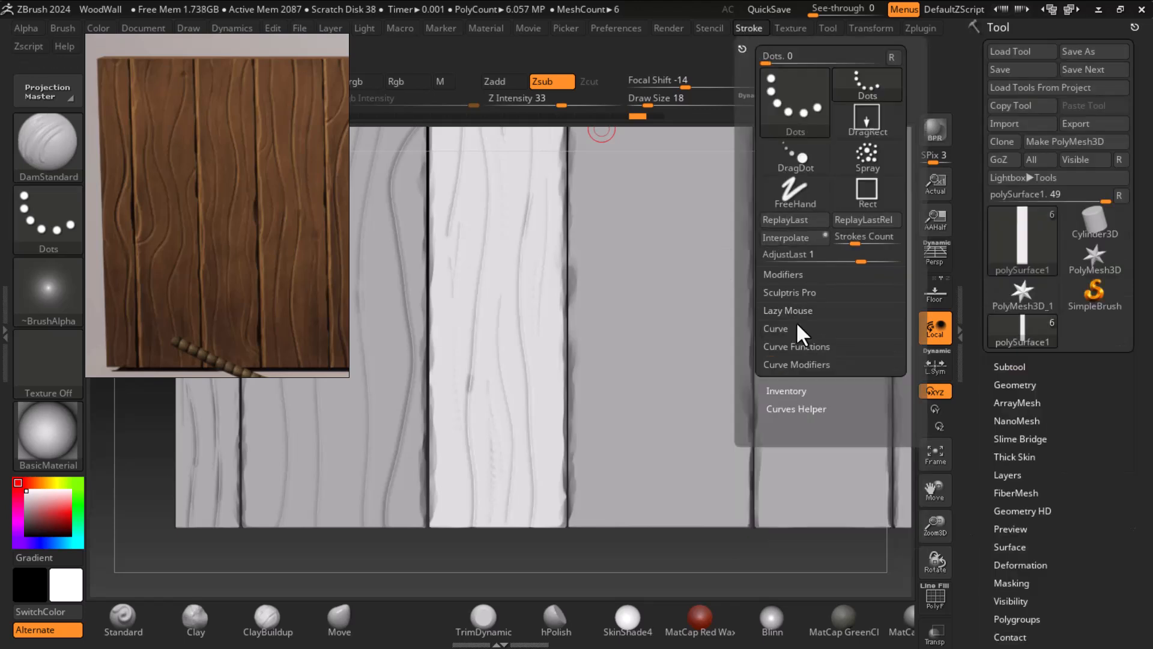
{"action": "left_click", "coordinate": [798, 317]}
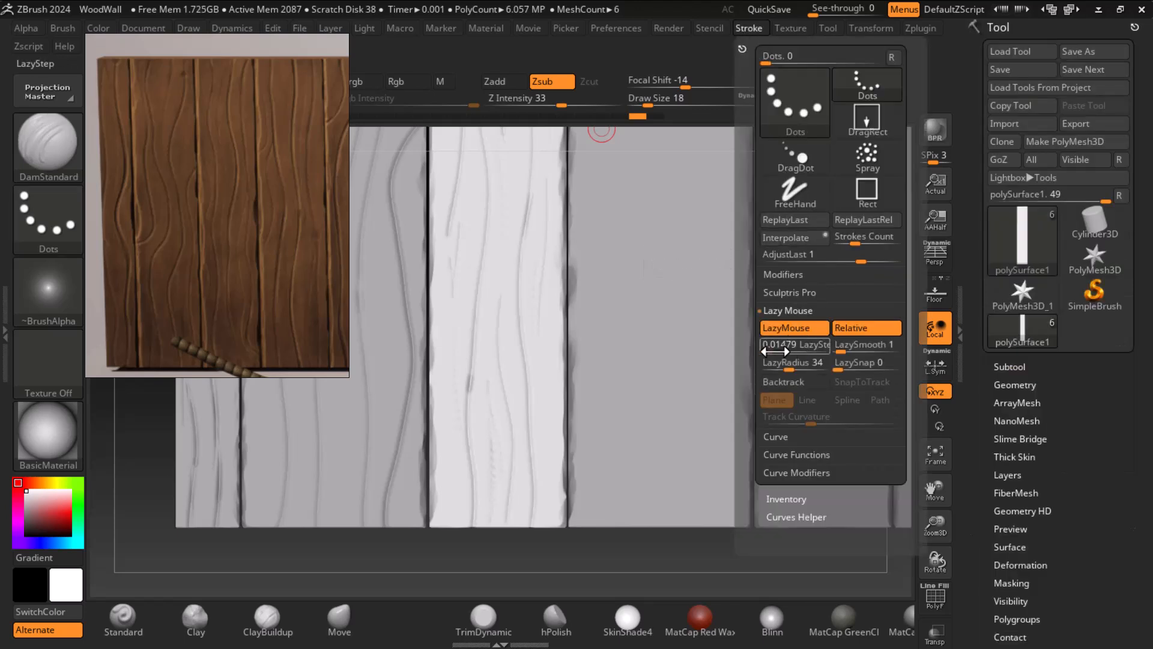
{"action": "left_click_drag", "start_coordinate": [771, 352], "coordinate": [751, 351]}
{"action": "left_click_drag", "start_coordinate": [501, 238], "coordinate": [495, 345]}
{"action": "key", "text": "ctrl+z"}
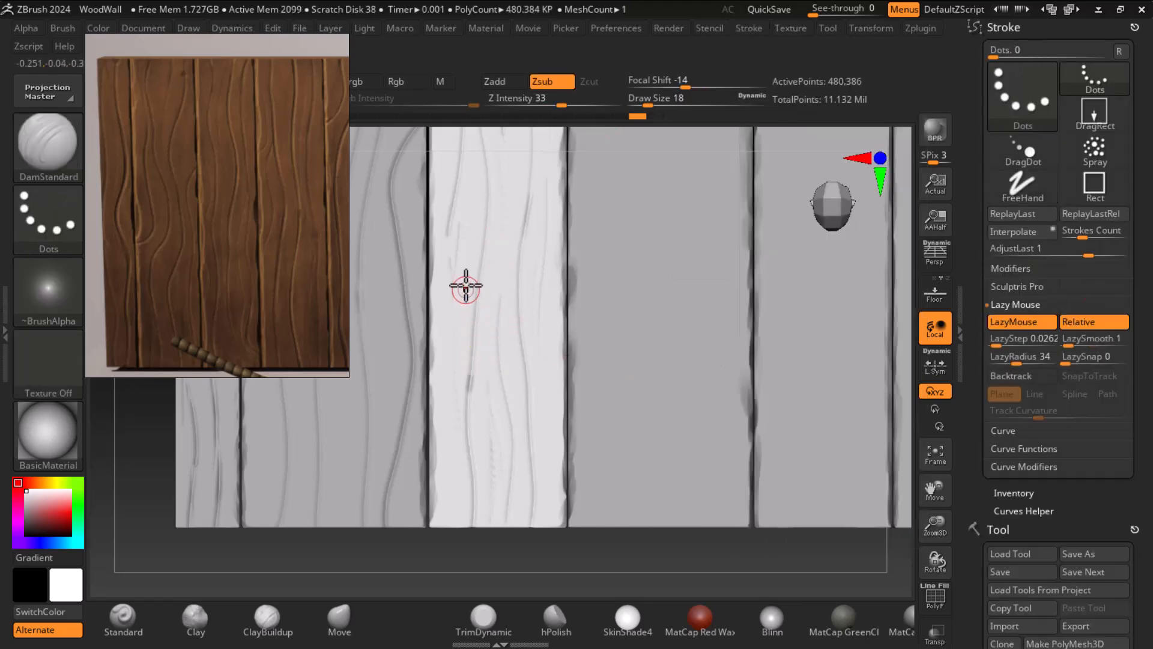
{"action": "left_click_drag", "start_coordinate": [458, 244], "coordinate": [451, 335]}
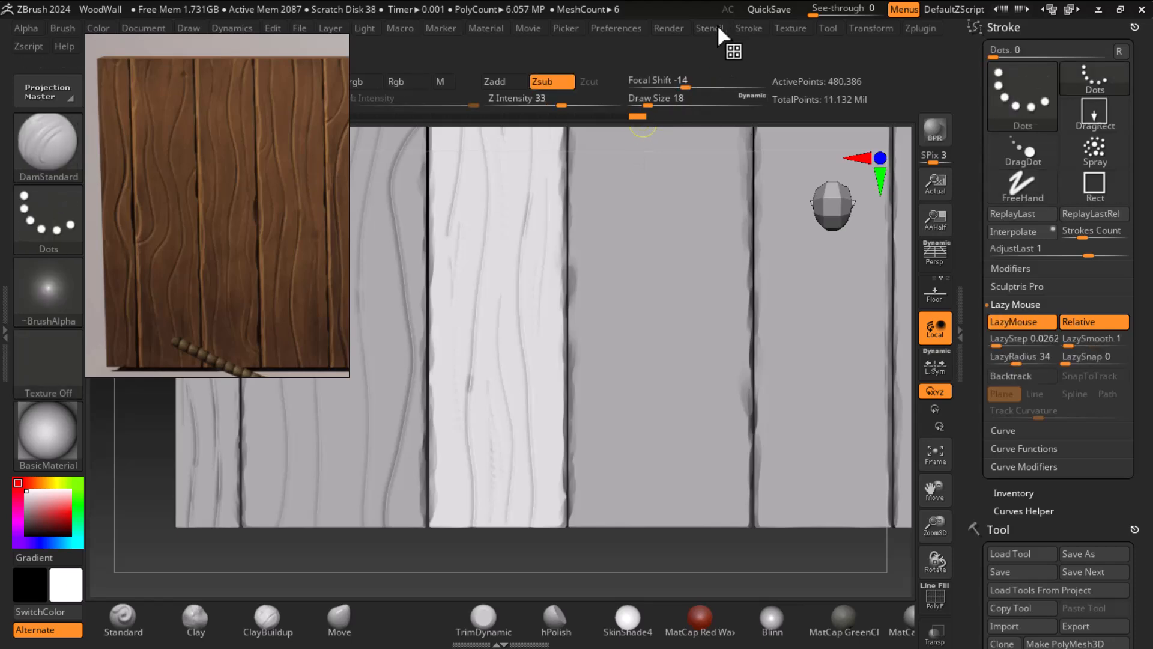
Step: Turn LazyMouse off, carve short grain marks along the third plank's left edge and smooth them
{"action": "left_click", "coordinate": [750, 30]}
{"action": "left_click", "coordinate": [787, 328]}
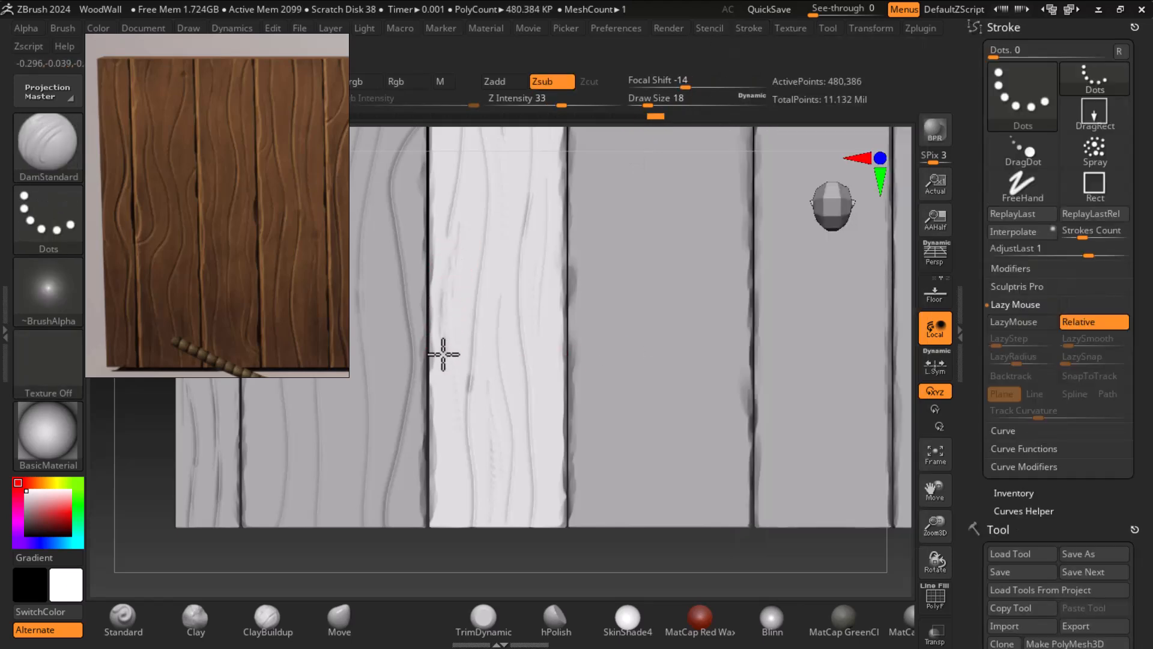
{"action": "key", "text": "shift"}
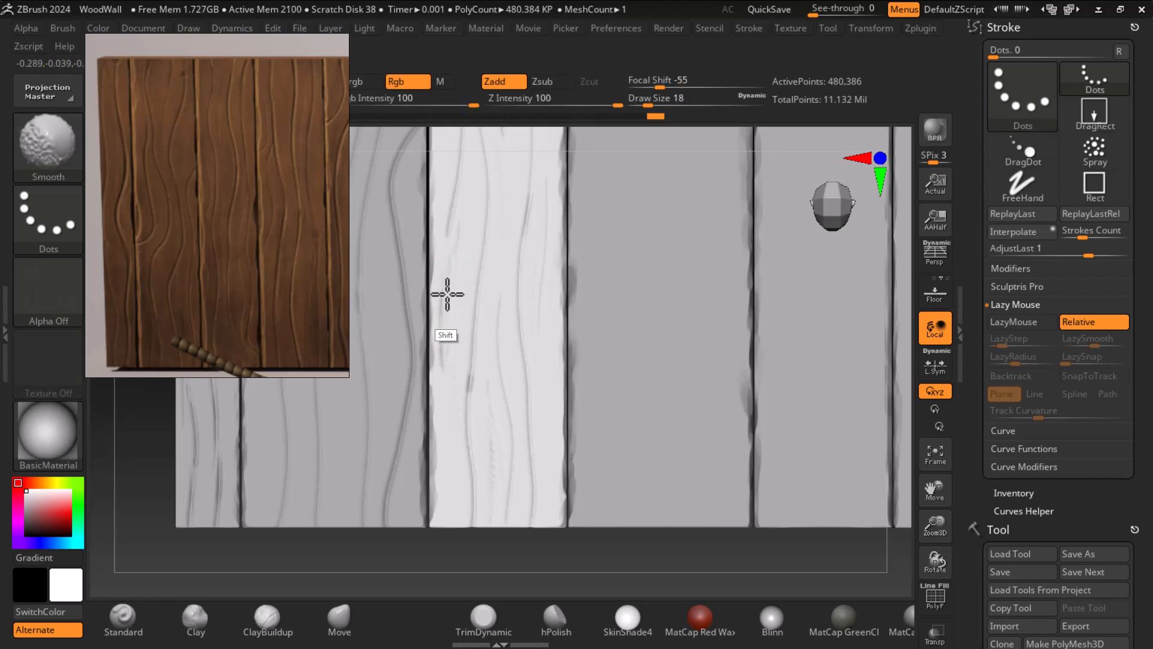
{"action": "left_click_drag", "start_coordinate": [690, 542], "coordinate": [665, 516]}
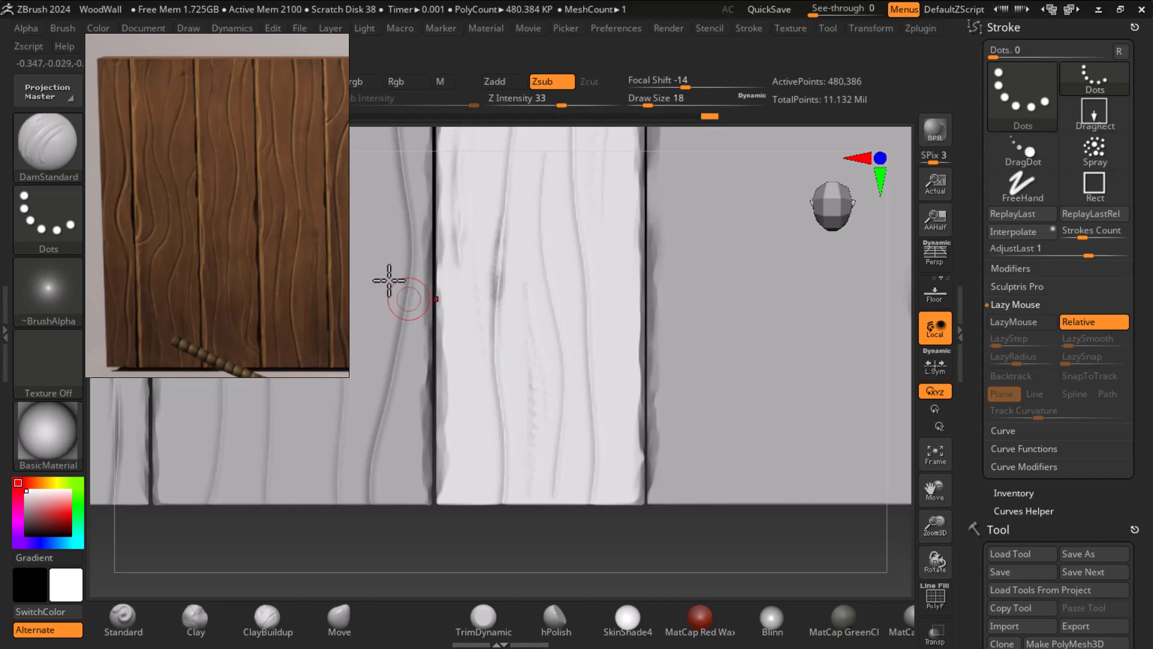
Step: Minimize the reference image and make the fourth plank the active subtool, framing its upper end
{"action": "left_click", "coordinate": [296, 46]}
{"action": "mouse_move", "coordinate": [709, 499]}
{"action": "left_mouse_down", "text": "alt"}
{"action": "mouse_move", "coordinate": [673, 440]}
{"action": "mouse_move", "coordinate": [718, 599]}
{"action": "left_mouse_up", "text": "alt"}
{"action": "left_click_drag", "start_coordinate": [872, 374], "coordinate": [815, 500], "text": "alt"}
{"action": "left_click", "coordinate": [582, 266], "text": "alt"}
{"action": "left_click_drag", "start_coordinate": [863, 318], "coordinate": [856, 386], "text": "alt"}
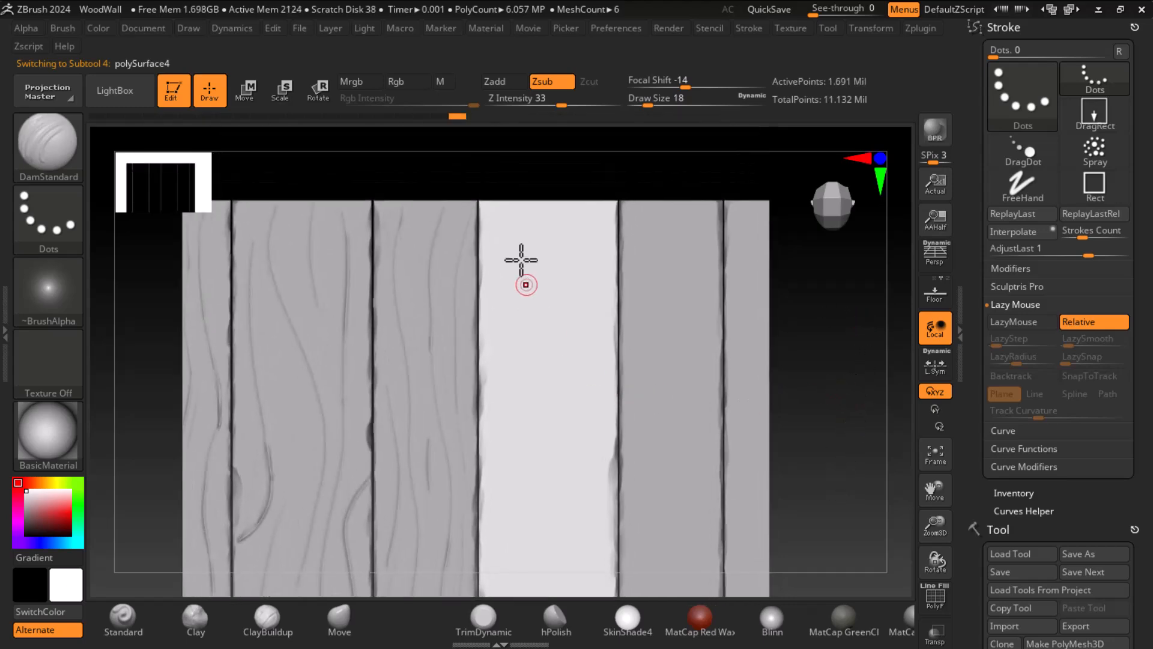
Step: Bring the reference image back and pan it to the grain on its right-hand planks
{"action": "key", "text": "super"}
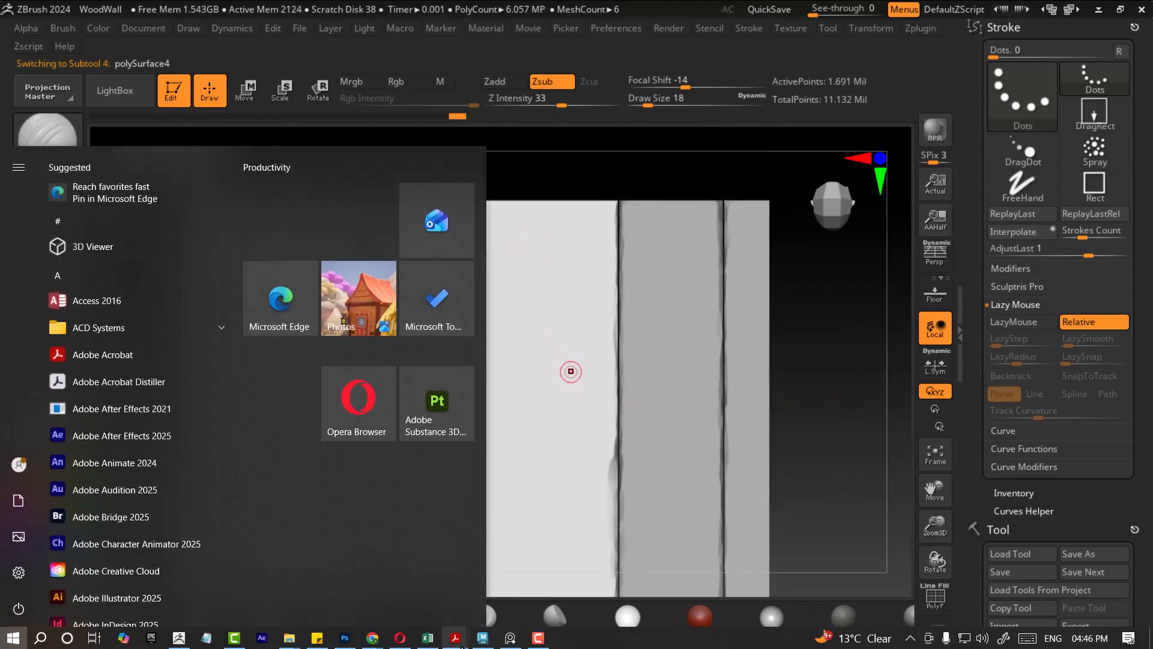
{"action": "left_click", "coordinate": [511, 638]}
{"action": "middle_click_drag", "start_coordinate": [261, 227], "coordinate": [148, 238]}
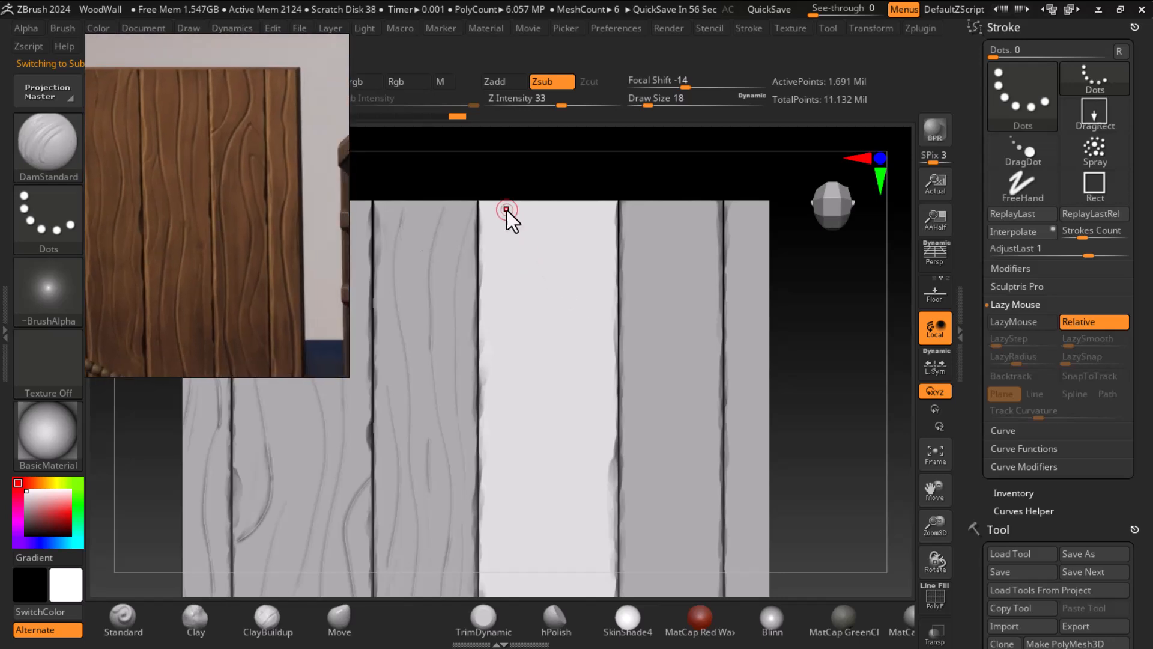
Step: Try a grain stroke near the upper end of the fourth plank with LazyMouse off and smooth it
{"action": "left_click_drag", "start_coordinate": [510, 190], "coordinate": [520, 359]}
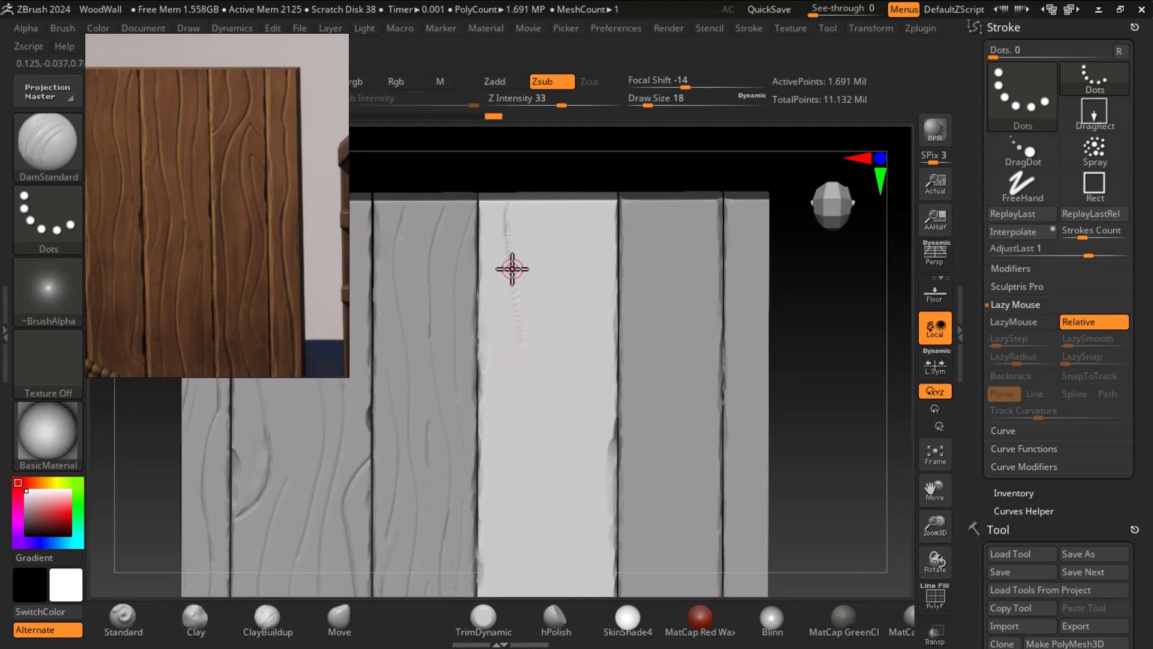
{"action": "left_click_drag", "start_coordinate": [514, 300], "coordinate": [512, 275]}
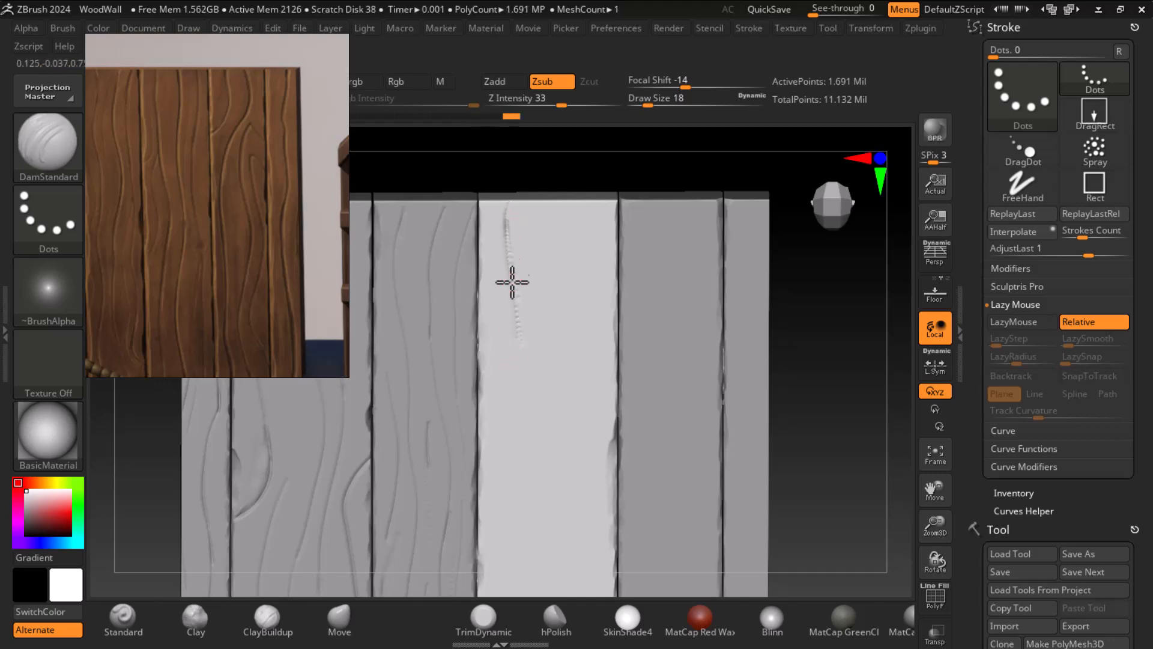
{"action": "mouse_move", "coordinate": [506, 227]}
{"action": "left_mouse_down", "text": "shift"}
{"action": "mouse_move", "coordinate": [510, 368]}
{"action": "mouse_move", "coordinate": [513, 290]}
{"action": "mouse_move", "coordinate": [512, 335]}
{"action": "left_mouse_up", "text": "shift"}
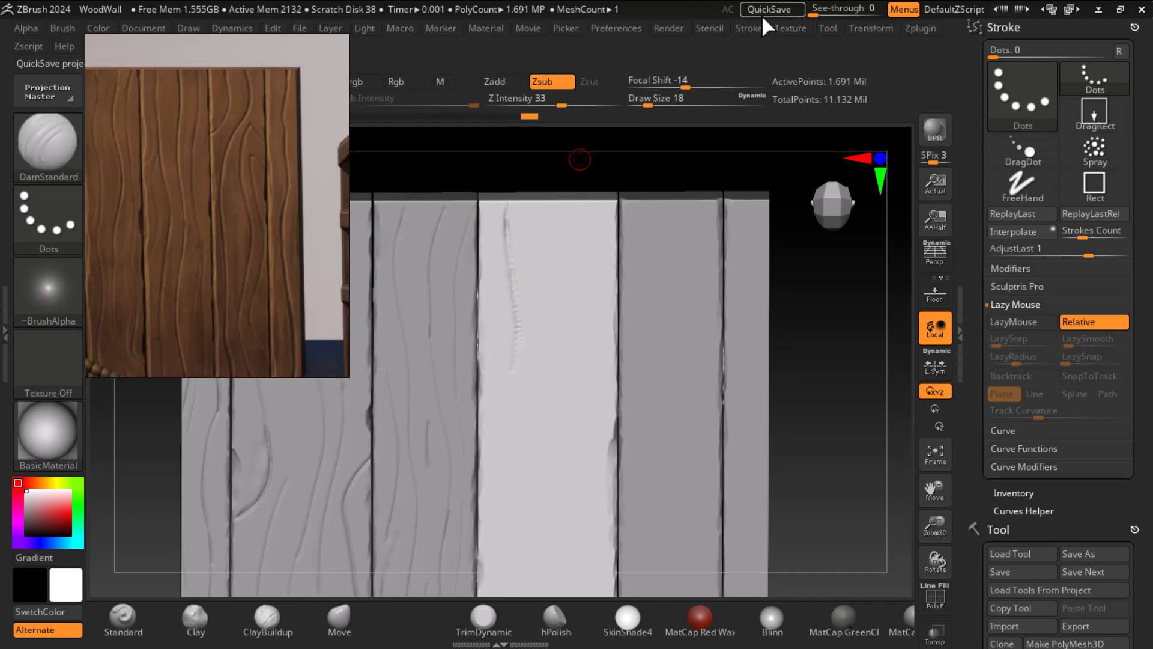
Step: Set the brush's Focal Shift to 49 and Draw Size to about 32, undoing the trial strokes on the fourth plank
{"action": "mouse_move", "coordinate": [651, 99]}
{"action": "left_mouse_down"}
{"action": "mouse_move", "coordinate": [711, 87]}
{"action": "mouse_move", "coordinate": [711, 117]}
{"action": "mouse_move", "coordinate": [729, 117]}
{"action": "left_mouse_up"}
{"action": "key", "text": "ctrl+z"}
{"action": "left_click_drag", "start_coordinate": [565, 265], "coordinate": [561, 408]}
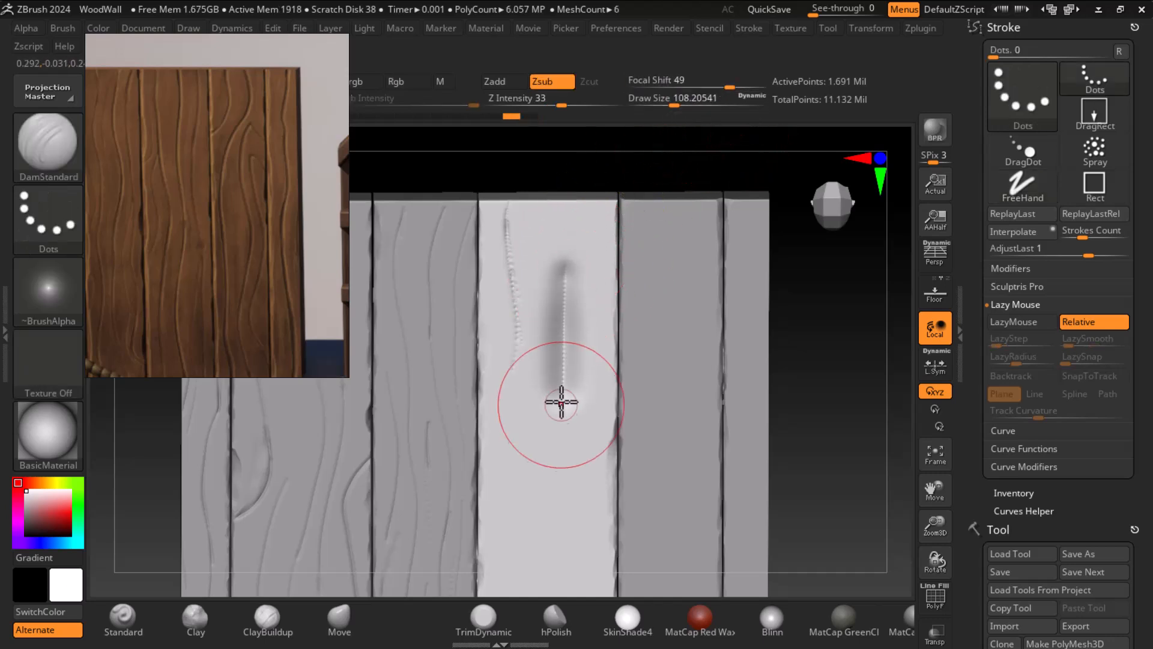
{"action": "key", "text": "ctrl+z"}
{"action": "key", "text": "bracketleft"}
{"action": "key", "text": "bracketleft"}
{"action": "key", "text": "bracketleft"}
{"action": "key", "text": "bracketleft"}
{"action": "key", "text": "bracketleft"}
{"action": "key", "text": "bracketleft"}
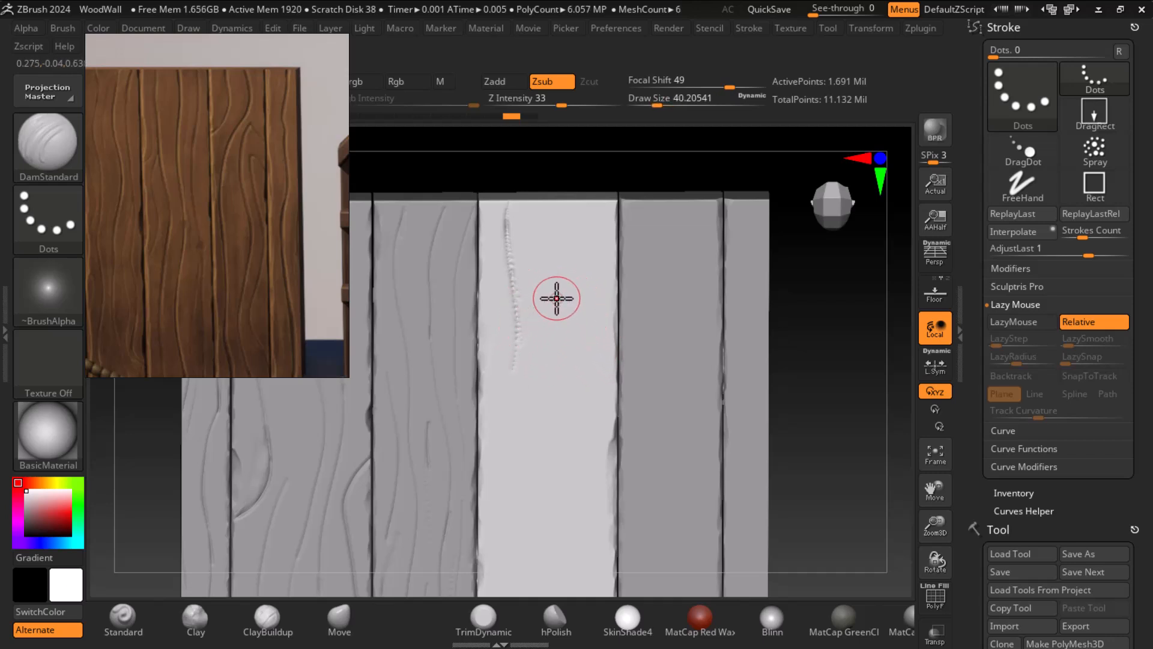
Step: Turn LazyMouse on for DamStandard and lower its LazyRadius to 2
{"action": "key", "text": "ctrl"}
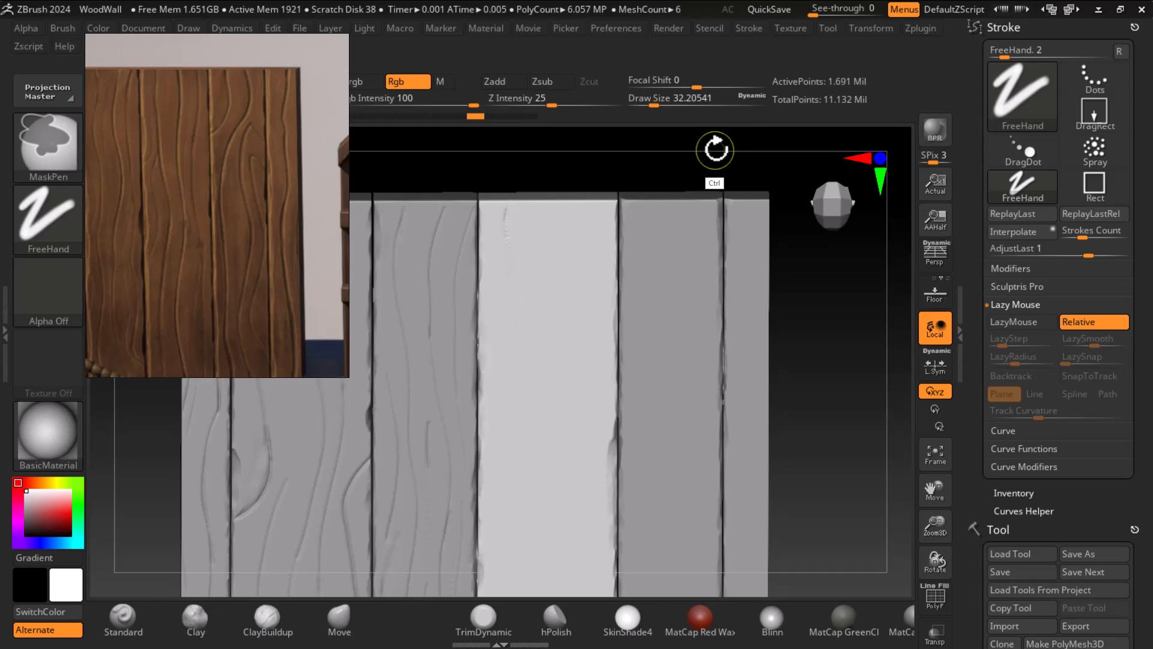
{"action": "left_click", "coordinate": [748, 28]}
{"action": "left_click", "coordinate": [811, 328]}
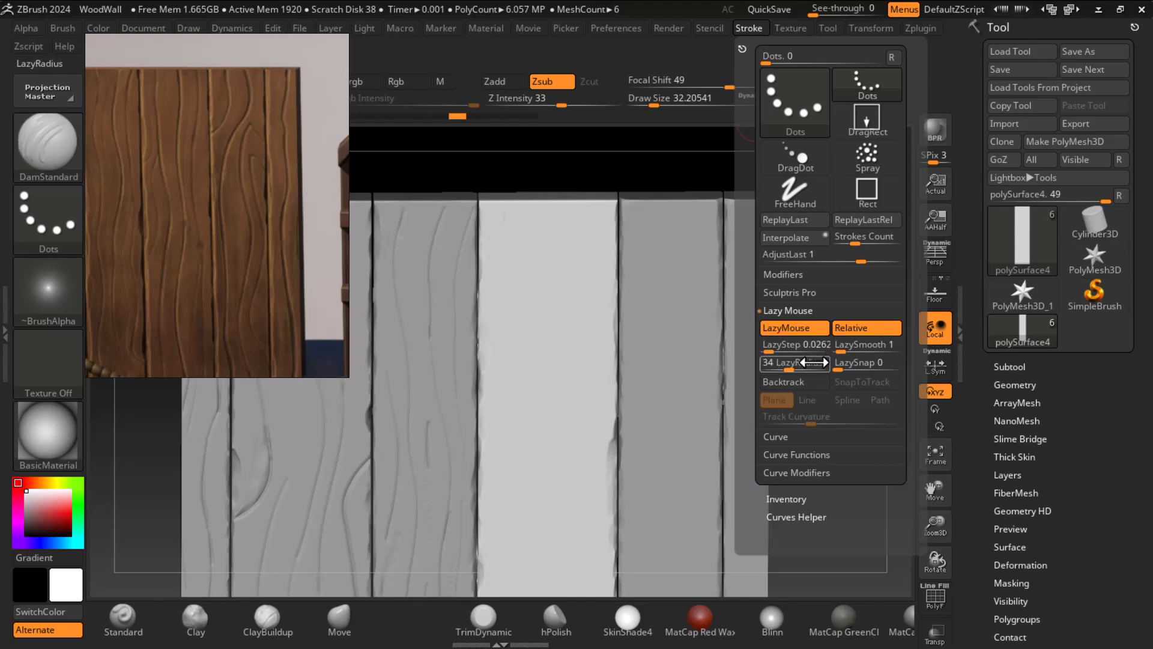
{"action": "left_click_drag", "start_coordinate": [812, 363], "coordinate": [781, 367]}
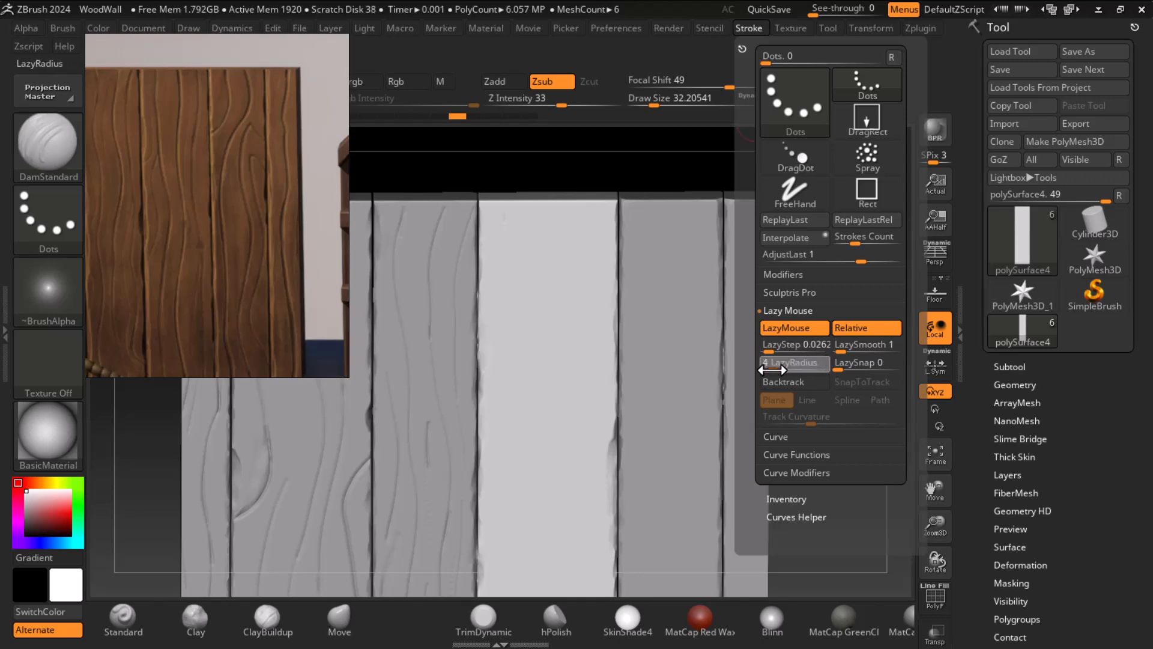
Step: Reduce Draw Size to about 12, trying grain strokes on the fourth plank and undoing them
{"action": "left_click_drag", "start_coordinate": [520, 232], "coordinate": [520, 385]}
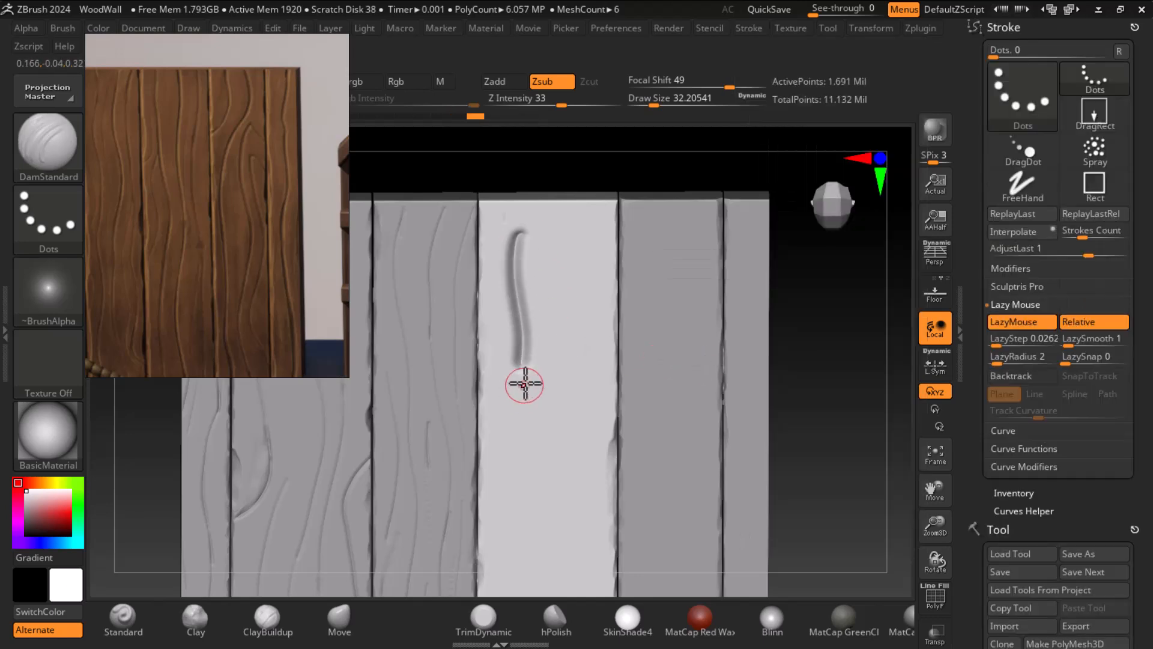
{"action": "key", "text": "ctrl+z"}
{"action": "key", "text": "["}
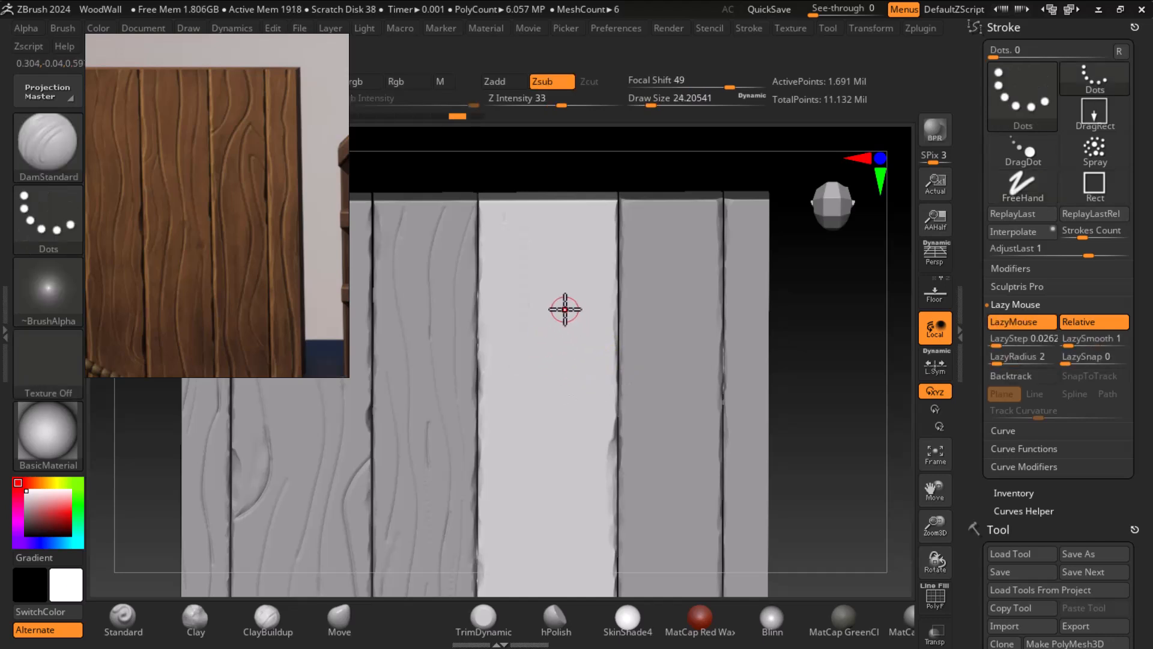
{"action": "left_click_drag", "start_coordinate": [514, 222], "coordinate": [516, 383]}
{"action": "key", "text": "shift"}
{"action": "key", "text": "ctrl+z"}
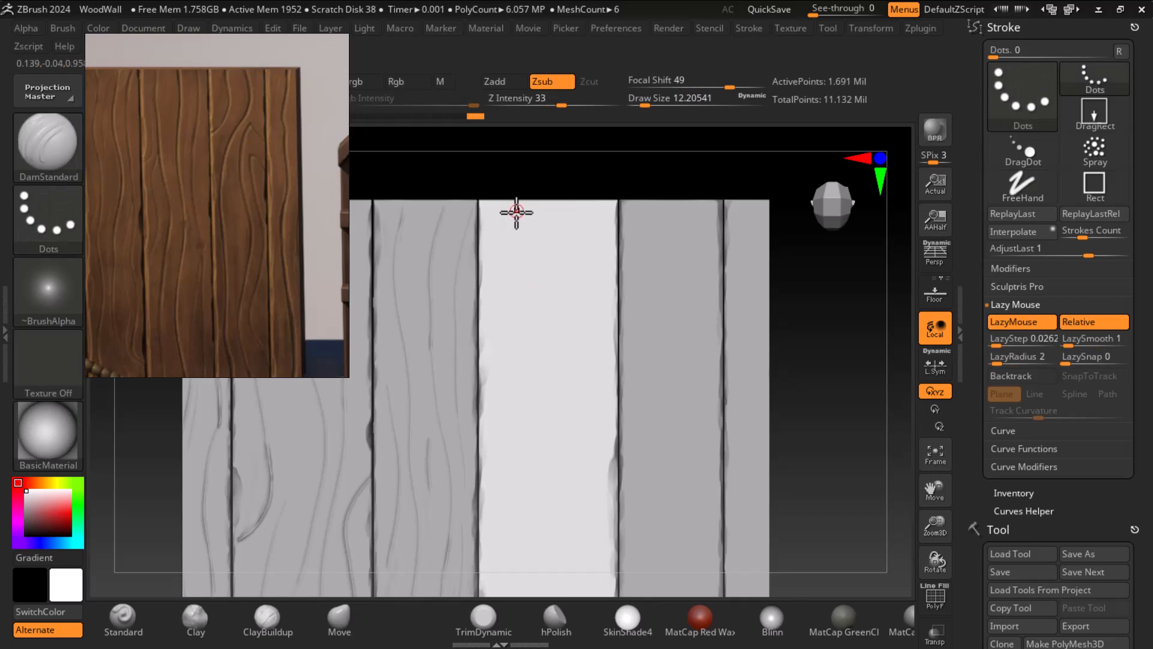
Step: Carve thin wavy grain lines down the left side of the fourth plank's upper half, curving one toward its left edge
{"action": "left_click_drag", "start_coordinate": [818, 382], "coordinate": [823, 355], "text": "alt"}
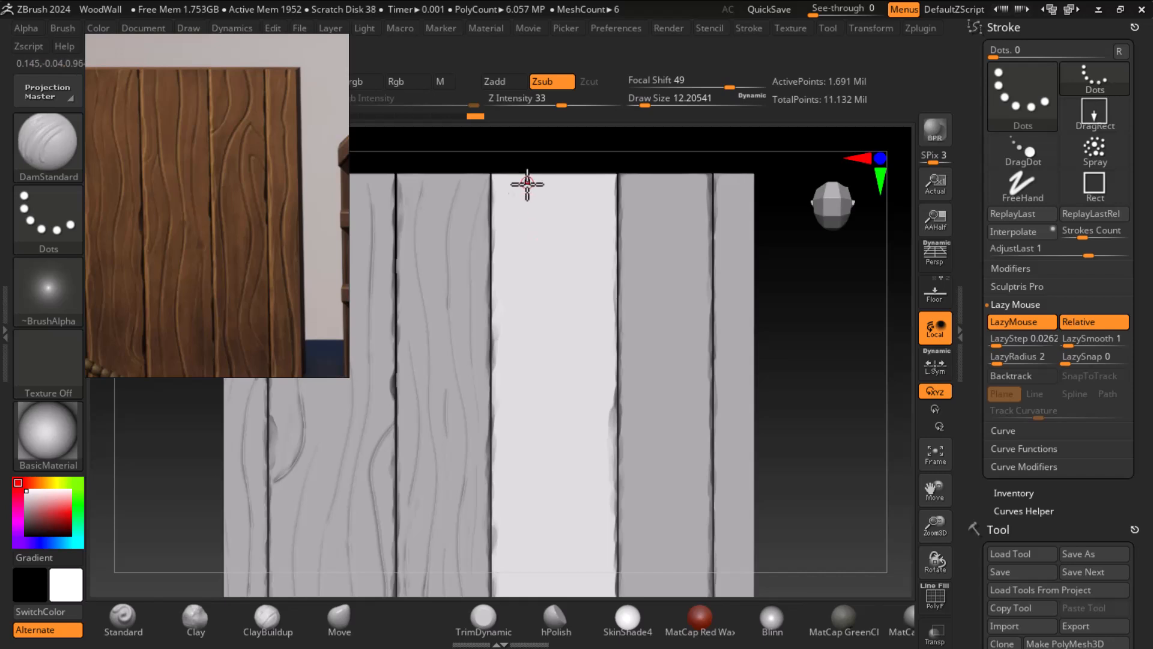
{"action": "mouse_move", "coordinate": [525, 203]}
{"action": "left_mouse_down"}
{"action": "mouse_move", "coordinate": [530, 187]}
{"action": "mouse_move", "coordinate": [528, 323]}
{"action": "left_mouse_up"}
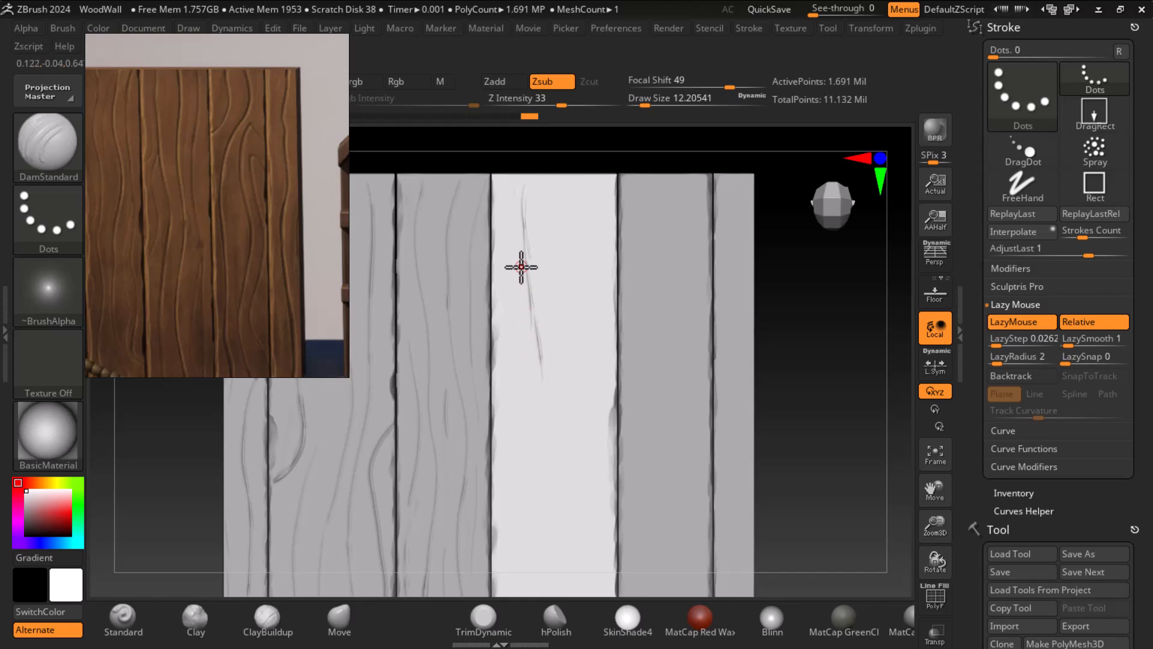
{"action": "left_click_drag", "start_coordinate": [505, 253], "coordinate": [509, 278]}
{"action": "mouse_move", "coordinate": [509, 355]}
{"action": "left_mouse_down"}
{"action": "mouse_move", "coordinate": [523, 360]}
{"action": "mouse_move", "coordinate": [532, 328]}
{"action": "left_mouse_up"}
{"action": "left_click_drag", "start_coordinate": [525, 370], "coordinate": [516, 374]}
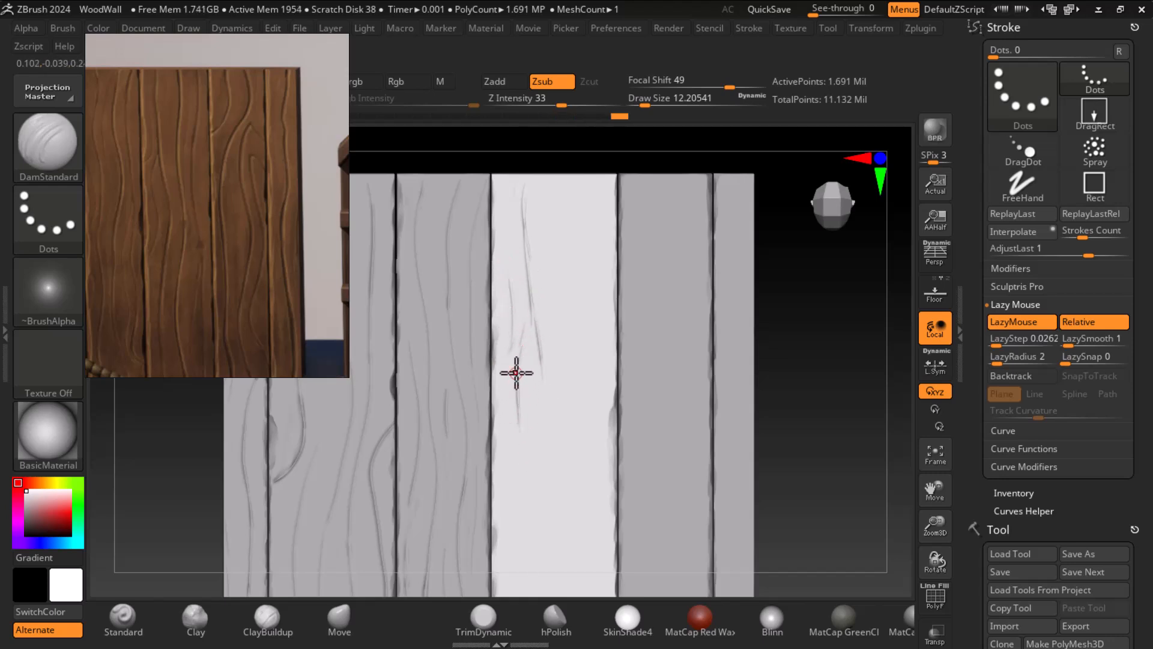
{"action": "left_click_drag", "start_coordinate": [514, 446], "coordinate": [507, 484]}
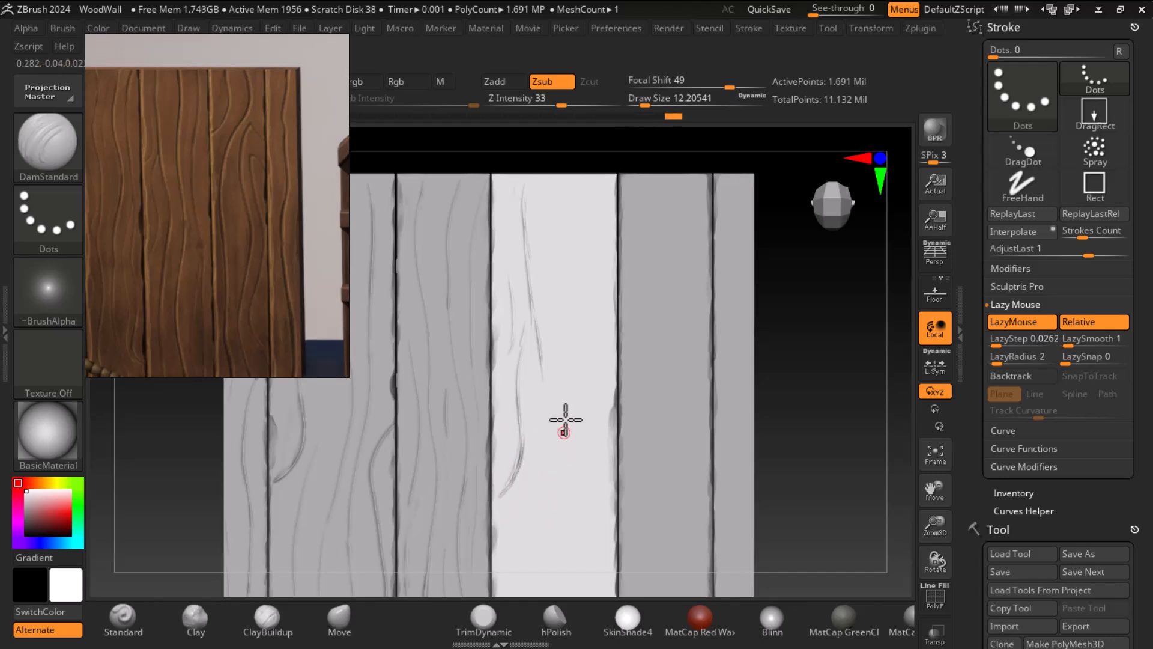
Step: Extend the long wavy grain line down the fourth plank to its lower end
{"action": "left_click_drag", "start_coordinate": [828, 497], "coordinate": [833, 398], "text": "alt"}
{"action": "left_click_drag", "start_coordinate": [526, 231], "coordinate": [535, 390]}
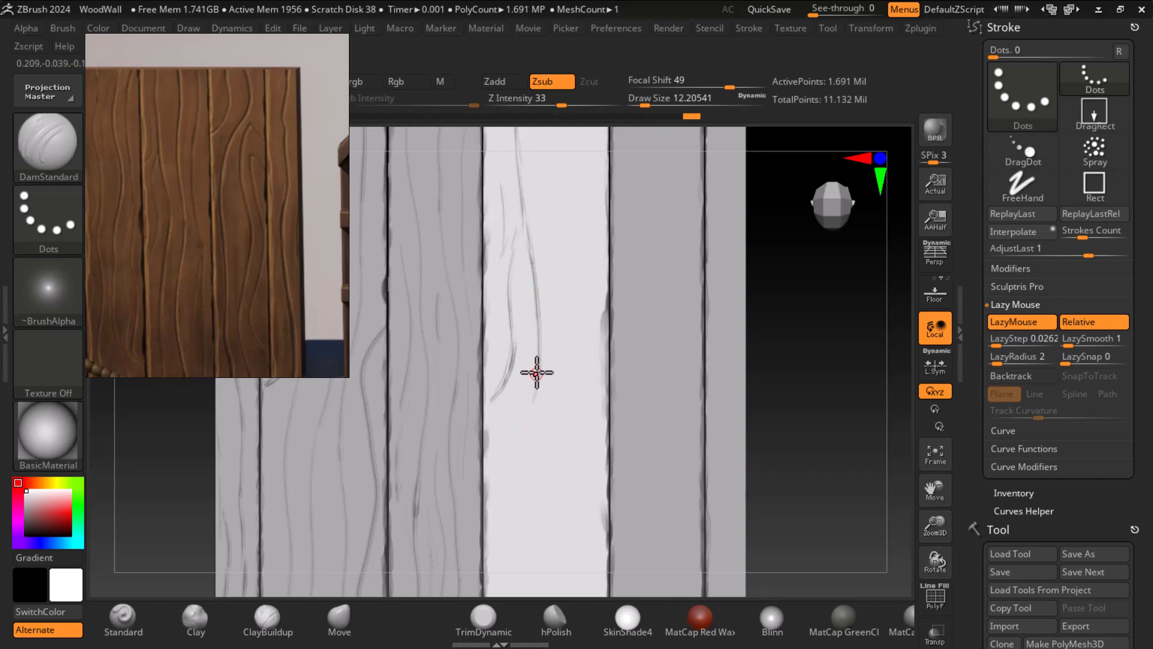
{"action": "left_click_drag", "start_coordinate": [764, 448], "coordinate": [771, 331], "text": "alt"}
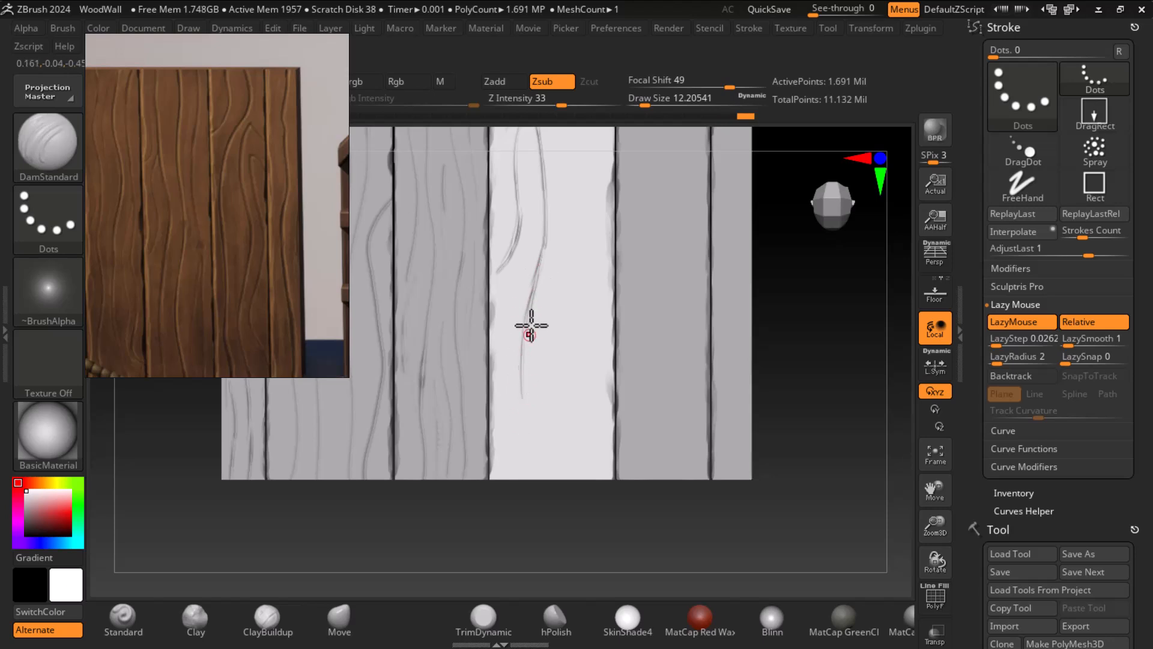
{"action": "left_click_drag", "start_coordinate": [521, 346], "coordinate": [525, 416]}
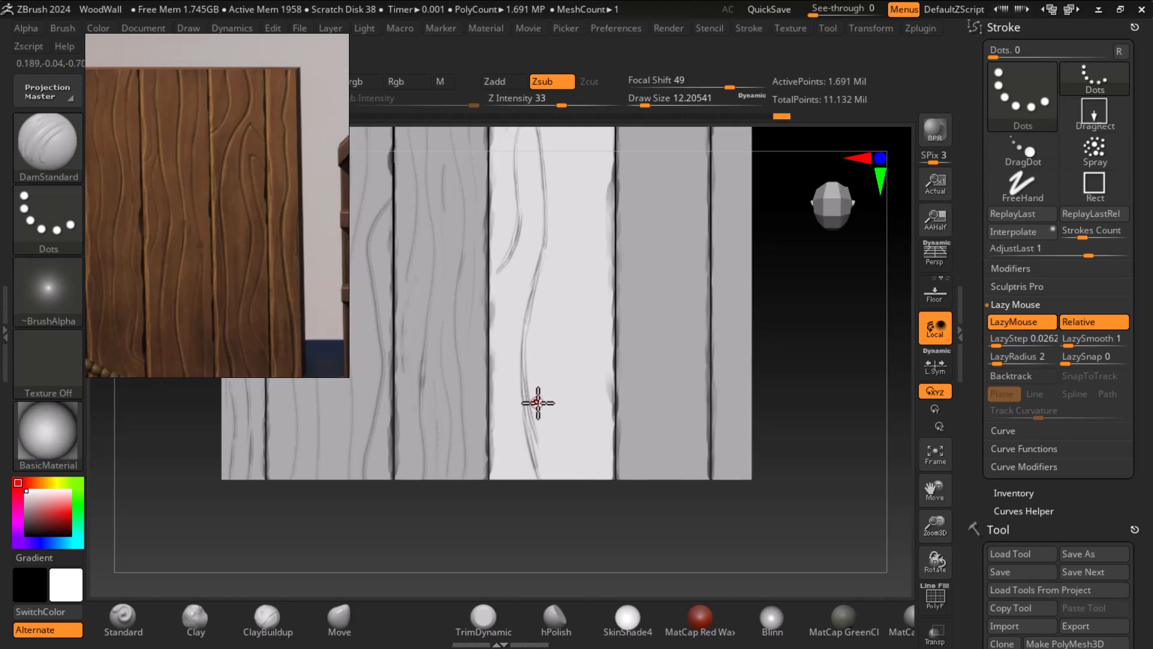
Step: Undo the forked strokes at the long grain line's lower end, recarve it as one curve to the bottom edge and smooth it
{"action": "key", "text": "shift"}
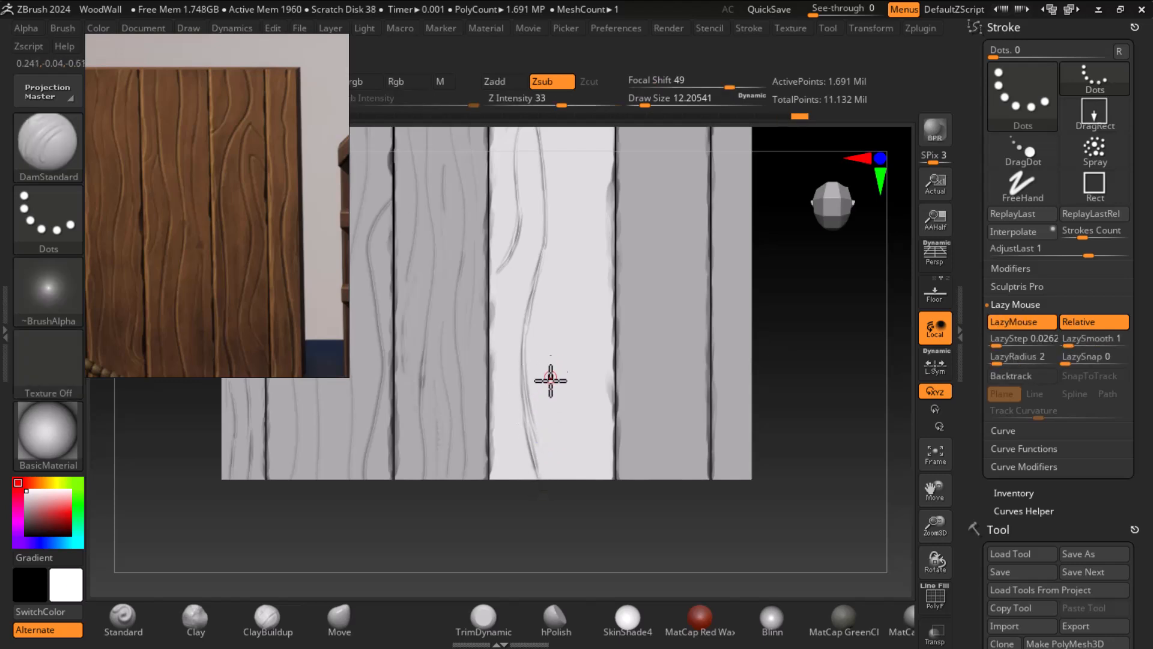
{"action": "key", "text": "ctrl+z"}
{"action": "key", "text": "ctrl+z"}
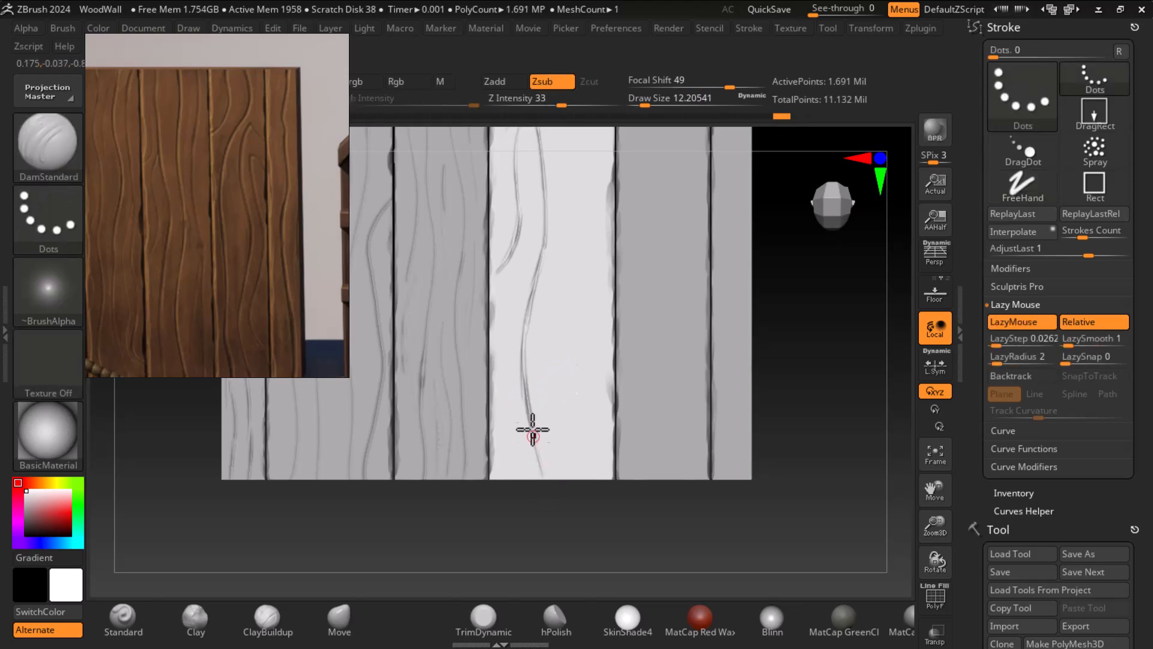
{"action": "left_click_drag", "start_coordinate": [550, 493], "coordinate": [551, 494]}
{"action": "mouse_move", "coordinate": [553, 414]}
{"action": "left_mouse_down", "text": "shift"}
{"action": "mouse_move", "coordinate": [551, 431]}
{"action": "mouse_move", "coordinate": [538, 432]}
{"action": "mouse_move", "coordinate": [547, 491]}
{"action": "left_mouse_up", "text": "shift"}
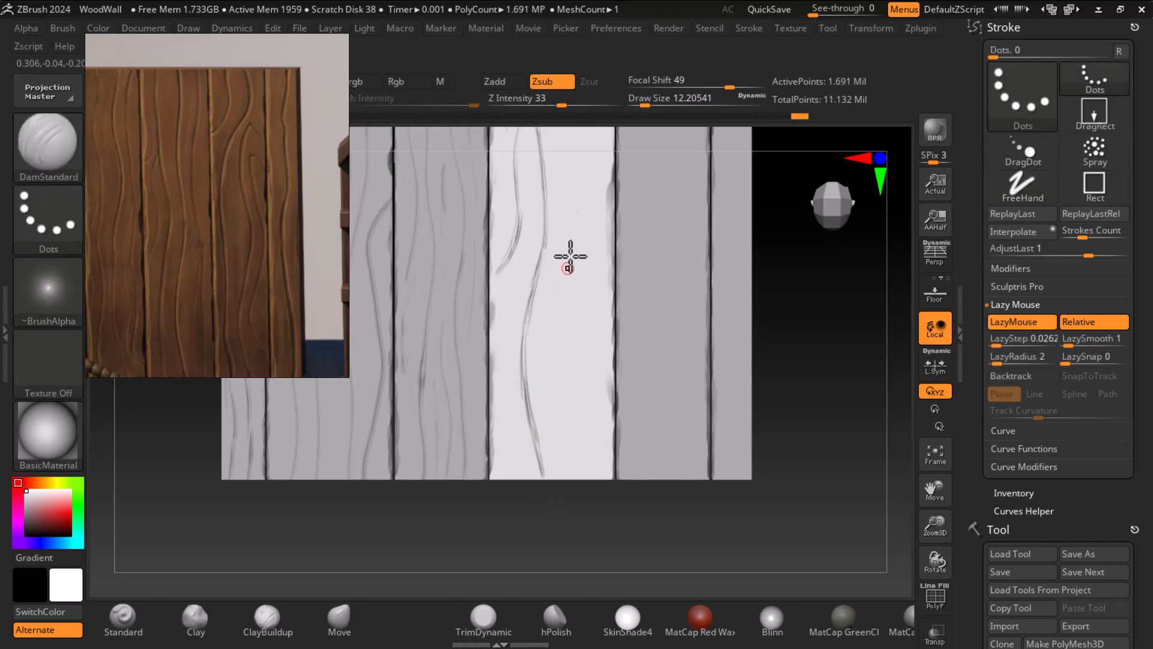
Step: Carve grain lines along the right side of the fourth plank's lower half and deepen the long wavy line beside them
{"action": "left_click_drag", "start_coordinate": [577, 289], "coordinate": [571, 370]}
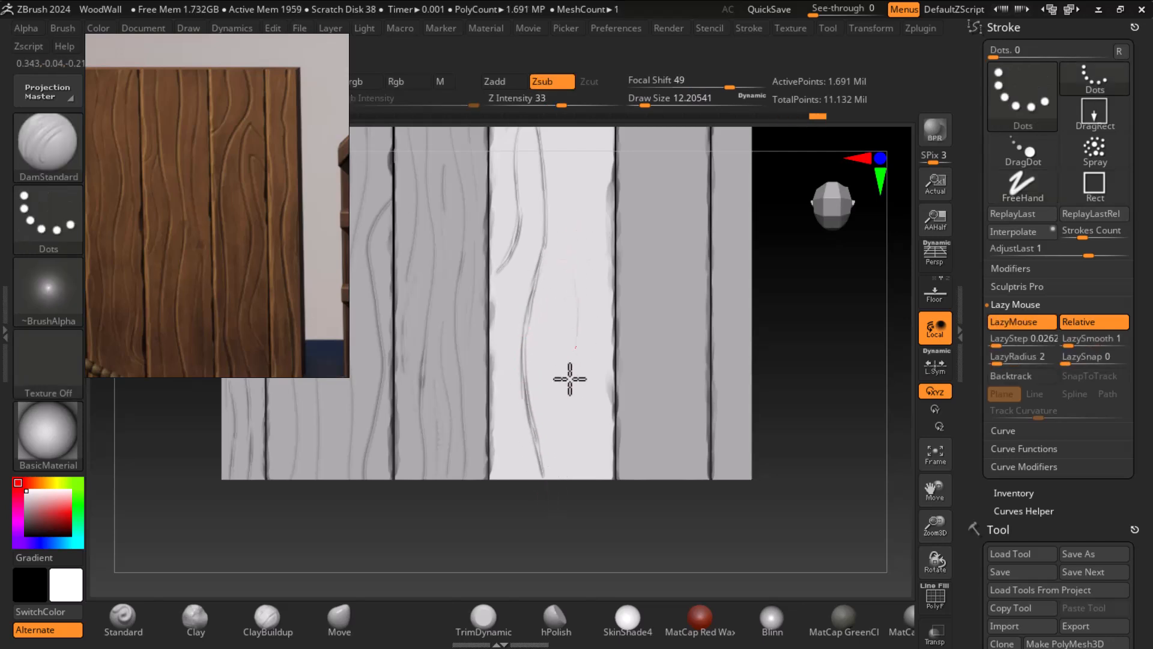
{"action": "left_click_drag", "start_coordinate": [591, 259], "coordinate": [586, 422]}
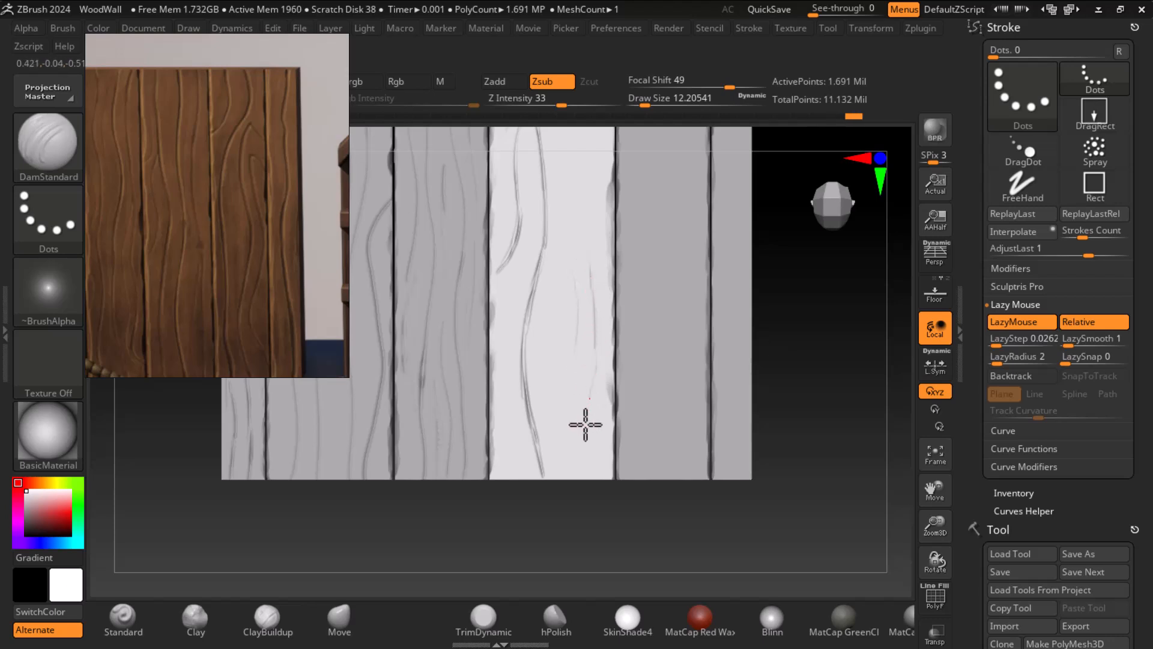
{"action": "left_click_drag", "start_coordinate": [595, 358], "coordinate": [581, 480]}
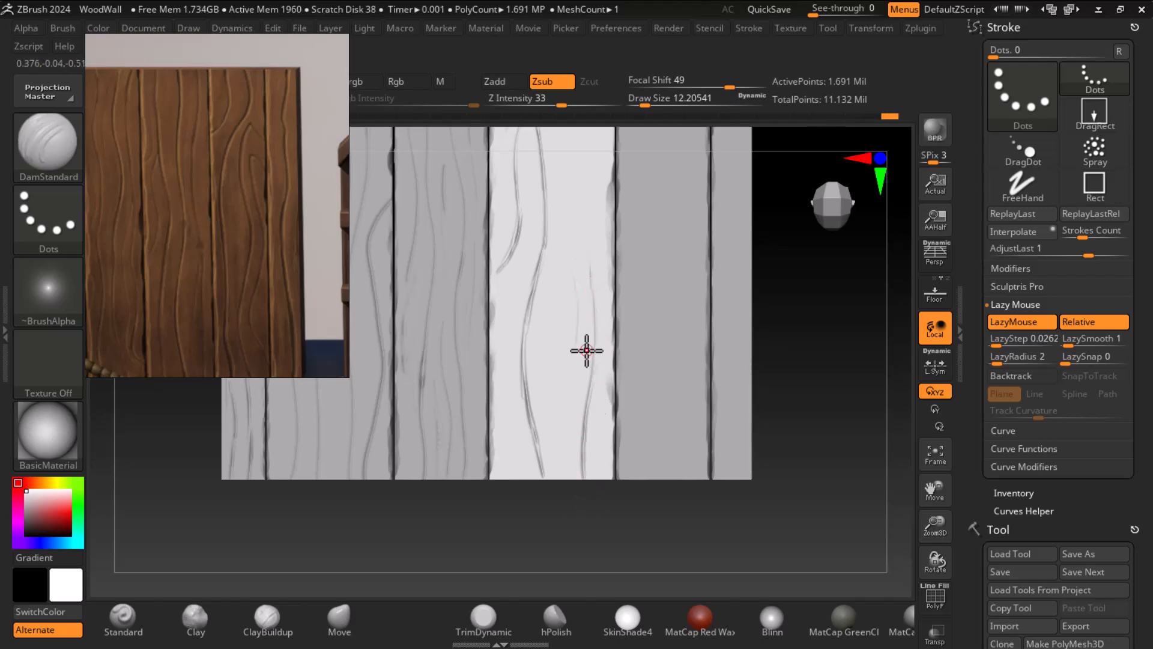
{"action": "mouse_move", "coordinate": [538, 294]}
{"action": "left_mouse_down"}
{"action": "mouse_move", "coordinate": [528, 388]}
{"action": "mouse_move", "coordinate": [525, 355]}
{"action": "left_mouse_up"}
{"action": "left_click_drag", "start_coordinate": [536, 464], "coordinate": [544, 480]}
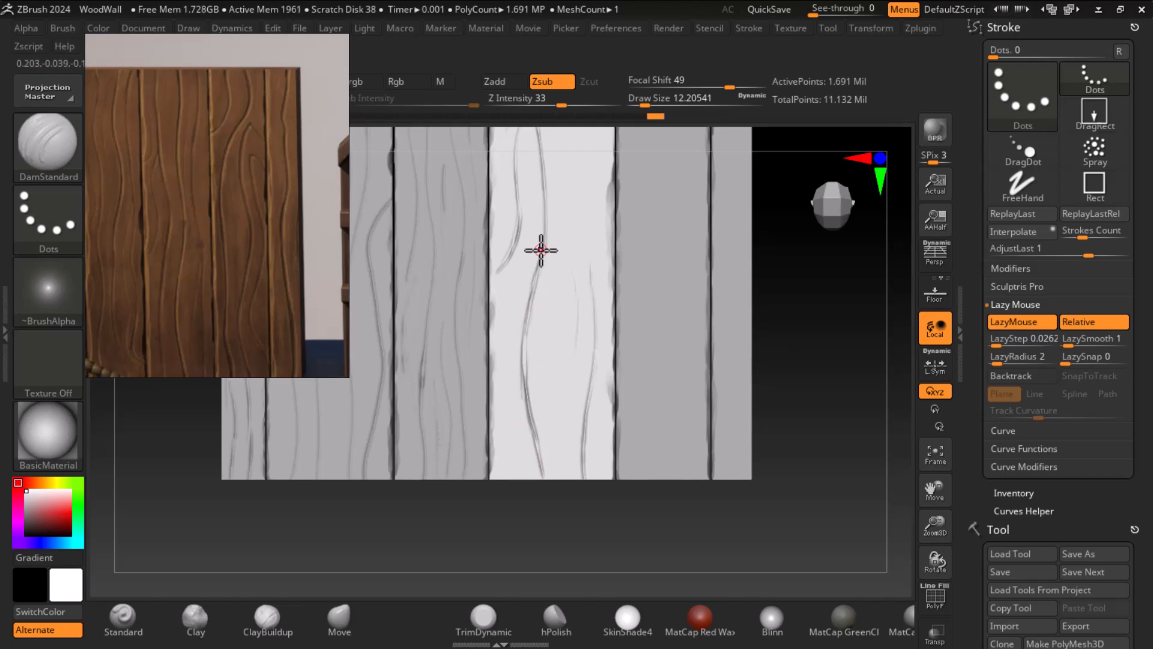
Step: Carve grain lines down the right side of the fourth plank's upper half, adding one from near its top edge
{"action": "left_click_drag", "start_coordinate": [819, 360], "coordinate": [817, 466], "text": "alt"}
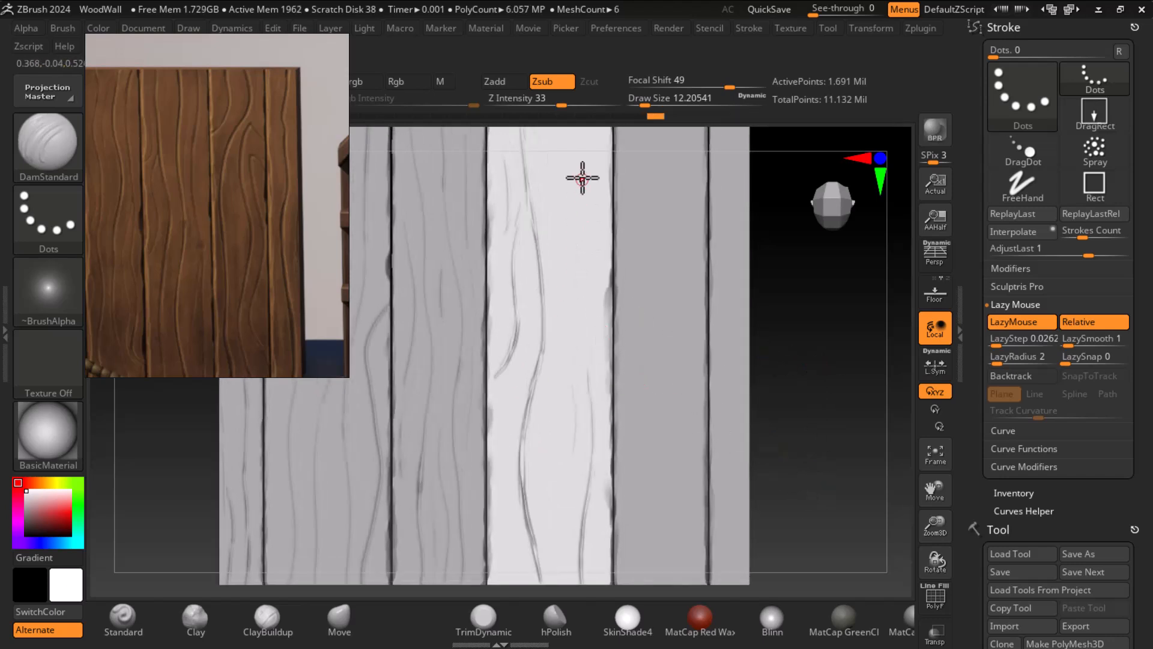
{"action": "left_click_drag", "start_coordinate": [577, 255], "coordinate": [581, 295]}
{"action": "left_click_drag", "start_coordinate": [591, 352], "coordinate": [591, 356]}
{"action": "mouse_move", "coordinate": [801, 304]}
{"action": "left_mouse_down", "text": "alt"}
{"action": "mouse_move", "coordinate": [796, 389]}
{"action": "mouse_move", "coordinate": [786, 349]}
{"action": "left_mouse_up", "text": "alt"}
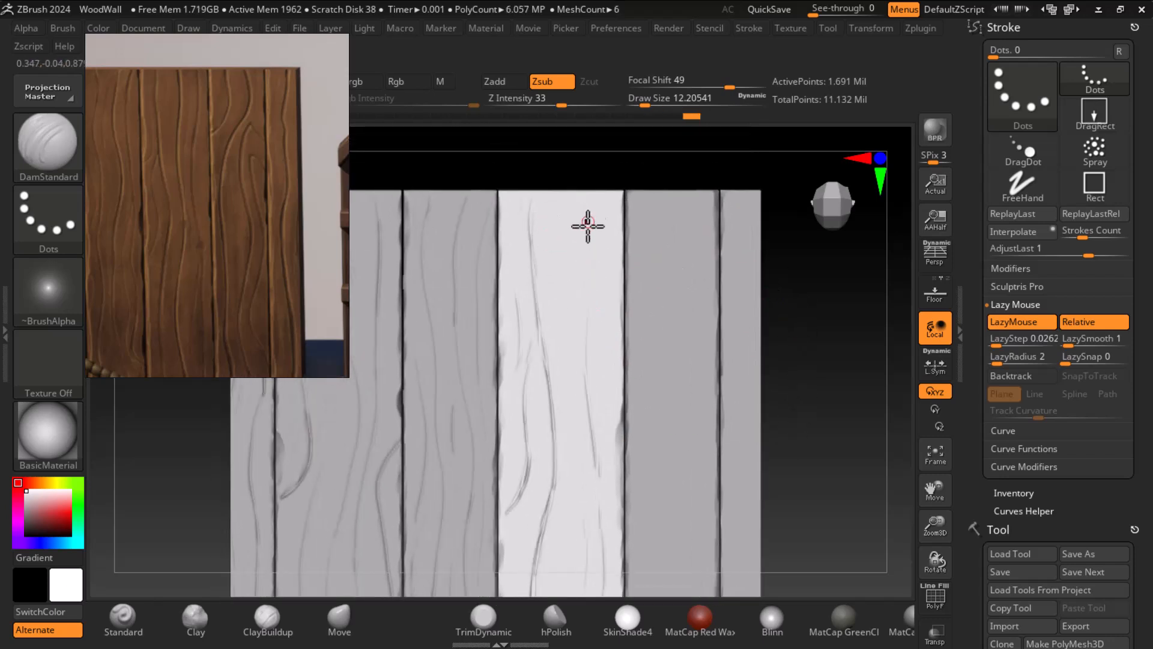
{"action": "mouse_move", "coordinate": [558, 216]}
{"action": "left_mouse_down"}
{"action": "mouse_move", "coordinate": [551, 278]}
{"action": "mouse_move", "coordinate": [576, 340]}
{"action": "left_mouse_up"}
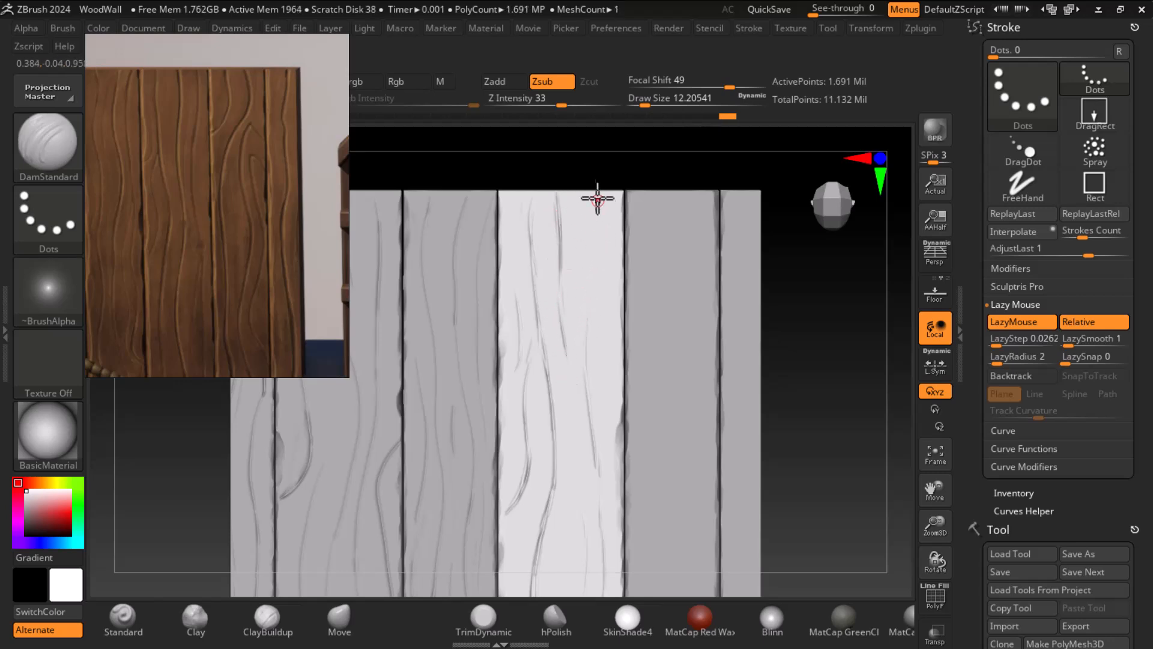
Step: Carve long wavy wood grain lines down the right side of the third plank from the right using DamStandard
{"action": "left_click_drag", "start_coordinate": [595, 244], "coordinate": [593, 278]}
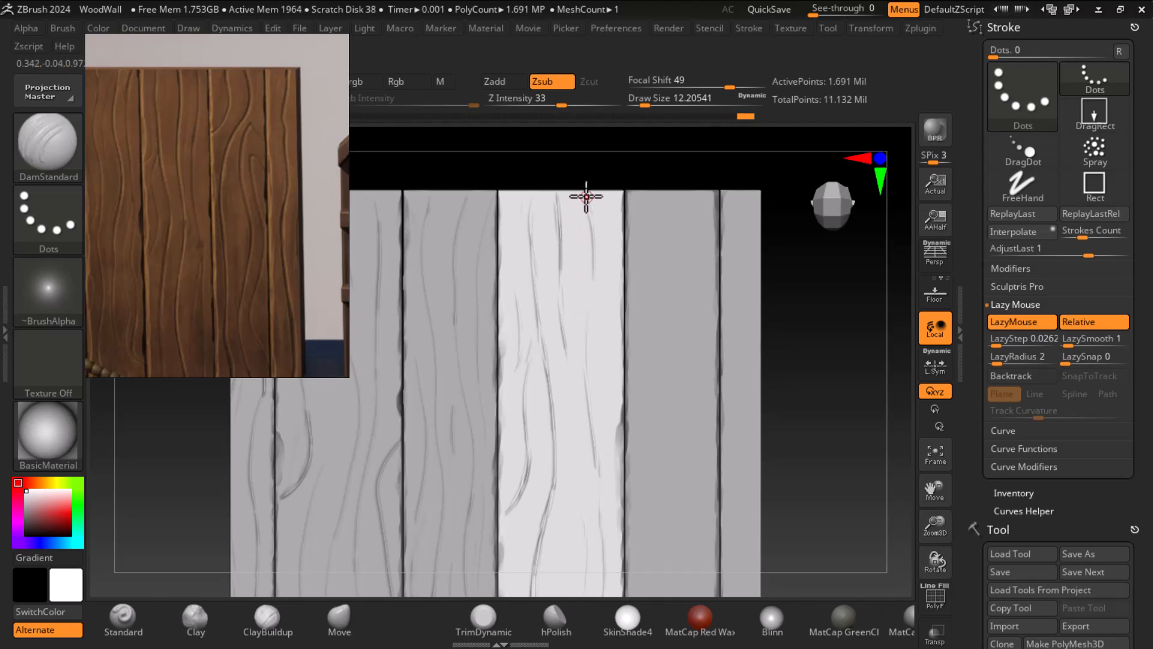
{"action": "left_click_drag", "start_coordinate": [582, 203], "coordinate": [585, 445]}
{"action": "mouse_move", "coordinate": [849, 425]}
{"action": "left_mouse_down"}
{"action": "mouse_move", "coordinate": [834, 387]}
{"action": "mouse_move", "coordinate": [847, 303]}
{"action": "mouse_move", "coordinate": [867, 467]}
{"action": "left_mouse_up"}
{"action": "mouse_move", "coordinate": [606, 209]}
{"action": "left_mouse_down"}
{"action": "mouse_move", "coordinate": [592, 327]}
{"action": "mouse_move", "coordinate": [603, 368]}
{"action": "mouse_move", "coordinate": [596, 348]}
{"action": "mouse_move", "coordinate": [596, 360]}
{"action": "left_mouse_up"}
{"action": "left_click_drag", "start_coordinate": [608, 434], "coordinate": [617, 530]}
{"action": "mouse_move", "coordinate": [842, 450]}
{"action": "left_mouse_down", "text": "alt"}
{"action": "mouse_move", "coordinate": [855, 367]}
{"action": "mouse_move", "coordinate": [835, 289]}
{"action": "left_mouse_up", "text": "alt"}
{"action": "left_click_drag", "start_coordinate": [602, 304], "coordinate": [610, 385]}
{"action": "left_click_drag", "start_coordinate": [609, 344], "coordinate": [612, 477]}
{"action": "left_click_drag", "start_coordinate": [612, 415], "coordinate": [603, 480]}
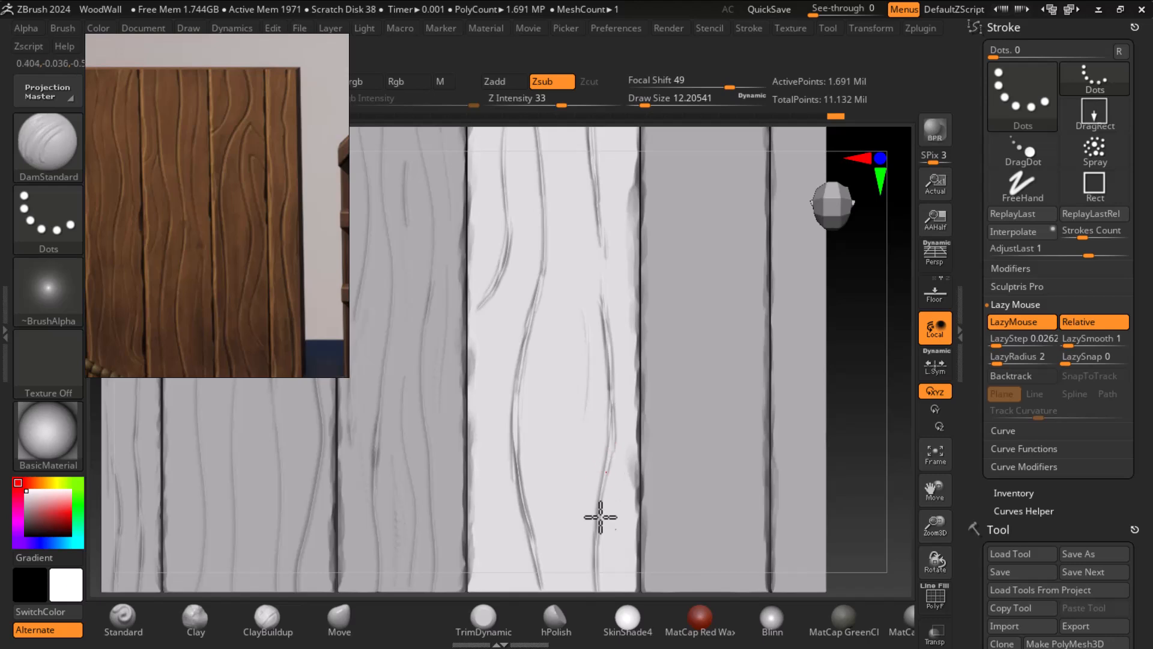
Step: Deepen the long curved grain groove through the plank's lower middle, extending it to the bottom edge
{"action": "left_click_drag", "start_coordinate": [543, 276], "coordinate": [542, 283]}
{"action": "mouse_move", "coordinate": [533, 350]}
{"action": "left_mouse_down"}
{"action": "mouse_move", "coordinate": [514, 415]}
{"action": "mouse_move", "coordinate": [544, 575]}
{"action": "left_mouse_up"}
{"action": "left_click_drag", "start_coordinate": [523, 538], "coordinate": [533, 569]}
{"action": "left_click_drag", "start_coordinate": [837, 498], "coordinate": [835, 401], "text": "alt"}
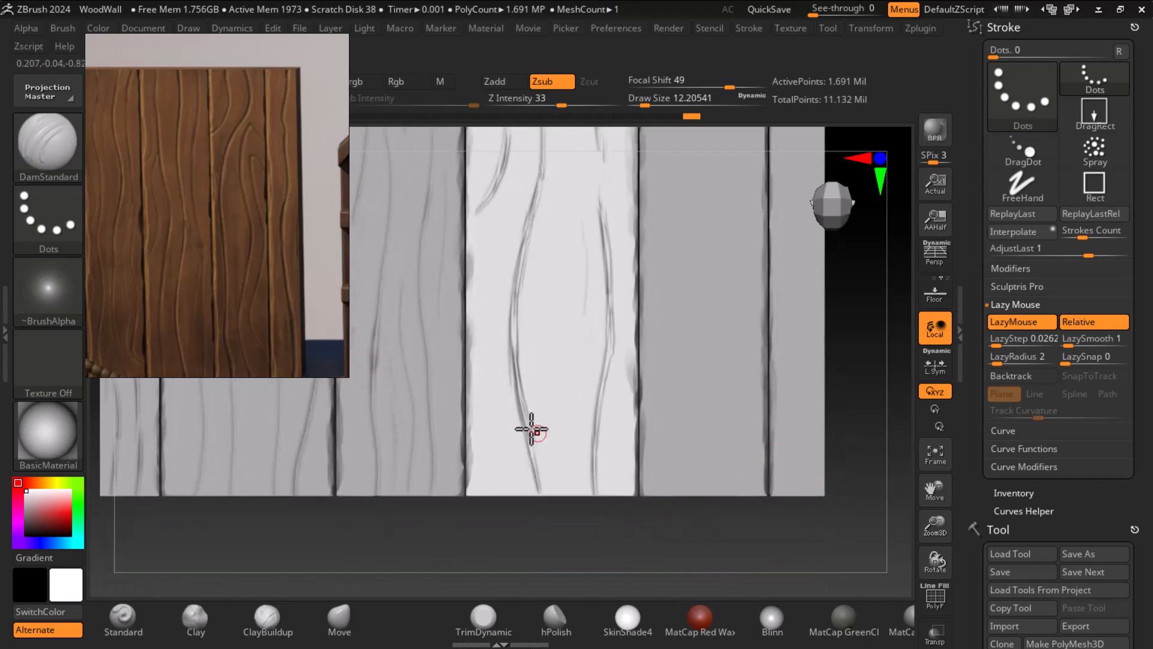
{"action": "left_click_drag", "start_coordinate": [522, 424], "coordinate": [547, 521]}
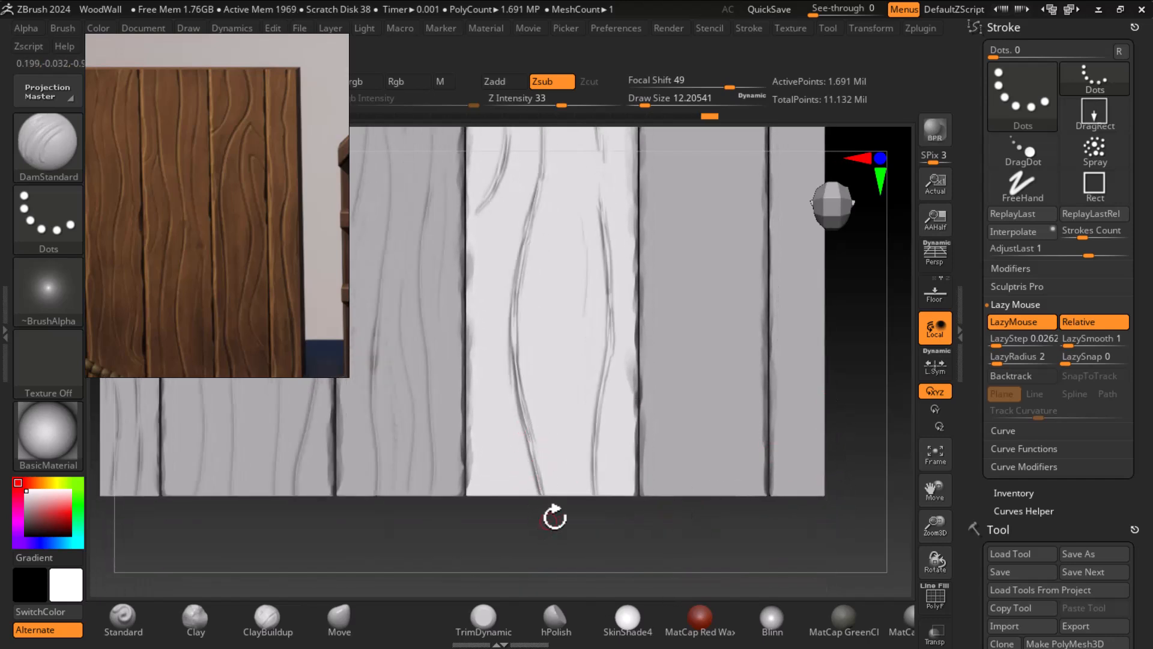
Step: Soften the rough spots along the plank's central and upper grain grooves with the Smooth brush
{"action": "left_click_drag", "start_coordinate": [627, 517], "coordinate": [637, 582], "text": "alt"}
{"action": "mouse_move", "coordinate": [538, 258]}
{"action": "left_mouse_down", "text": "shift"}
{"action": "mouse_move", "coordinate": [527, 353]}
{"action": "mouse_move", "coordinate": [548, 489]}
{"action": "mouse_move", "coordinate": [525, 443]}
{"action": "mouse_move", "coordinate": [533, 389]}
{"action": "left_mouse_up", "text": "shift"}
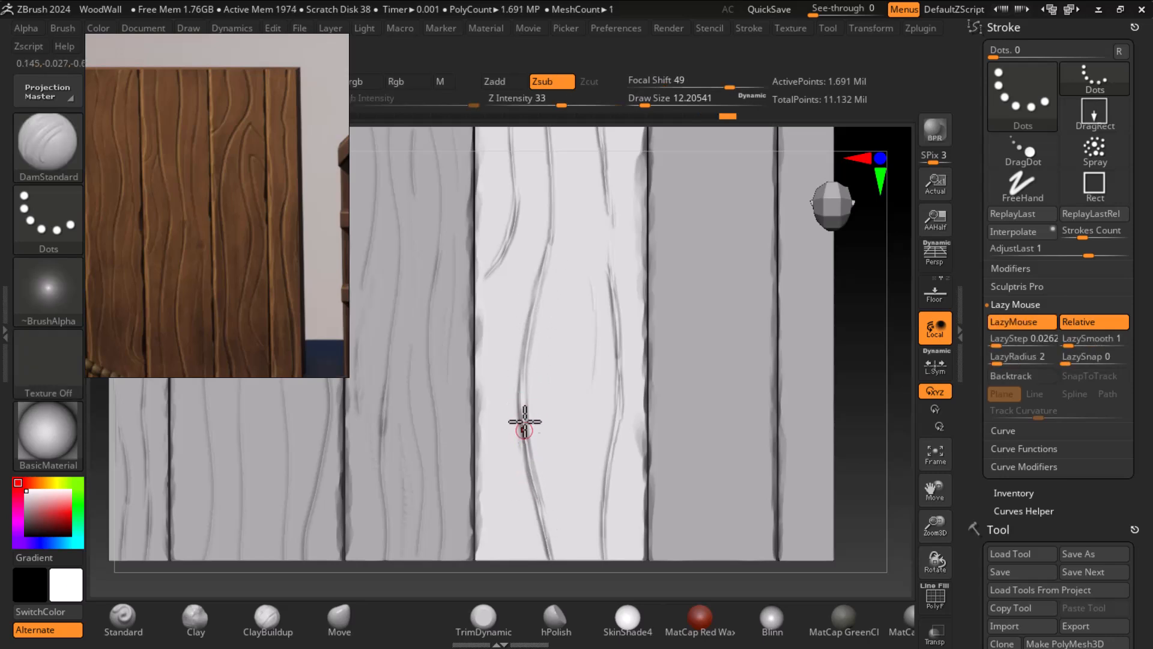
{"action": "key", "text": "shift"}
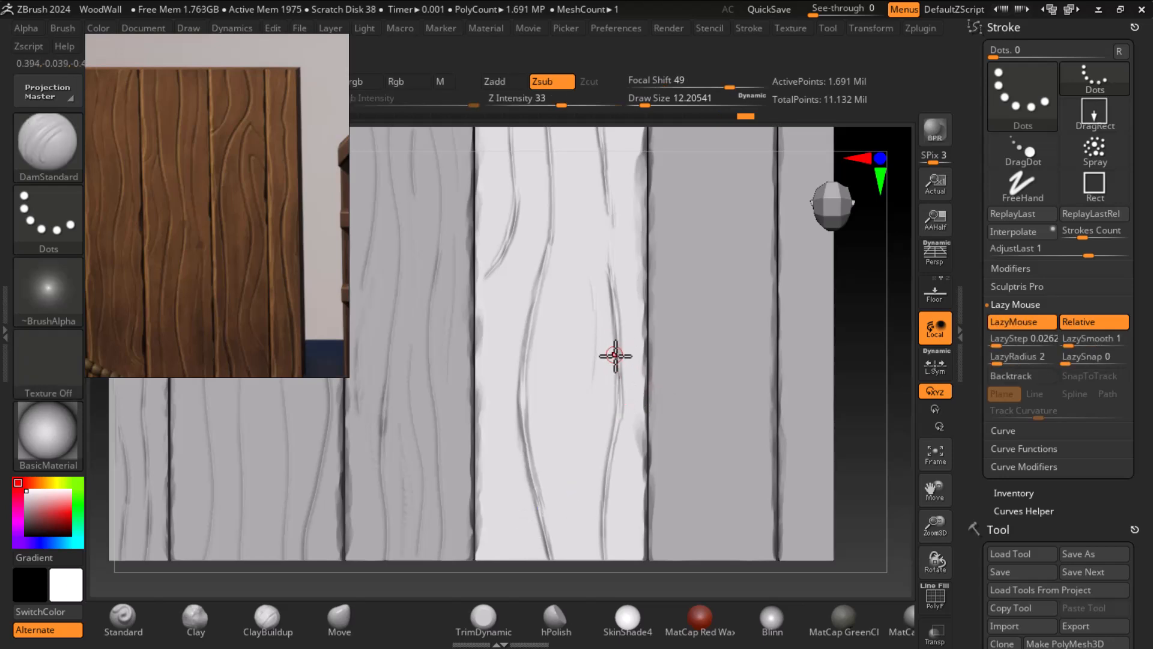
{"action": "key", "text": "shift"}
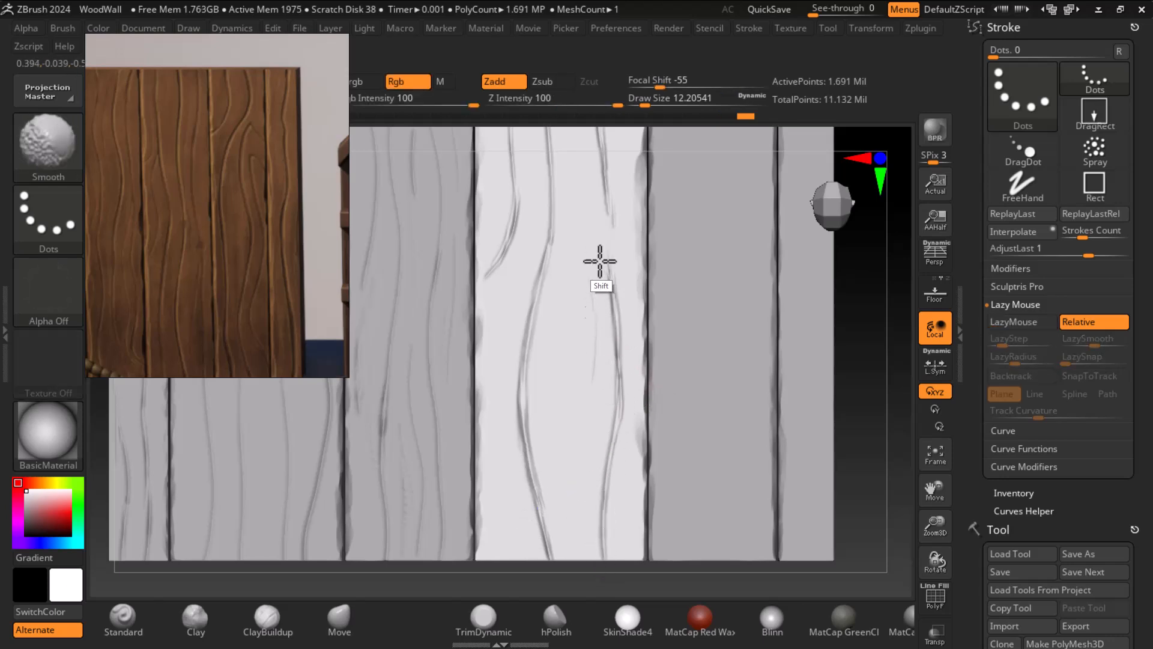
{"action": "left_click_drag", "start_coordinate": [872, 396], "coordinate": [831, 546], "text": "alt"}
{"action": "left_click_drag", "start_coordinate": [567, 348], "coordinate": [563, 279], "text": "shift"}
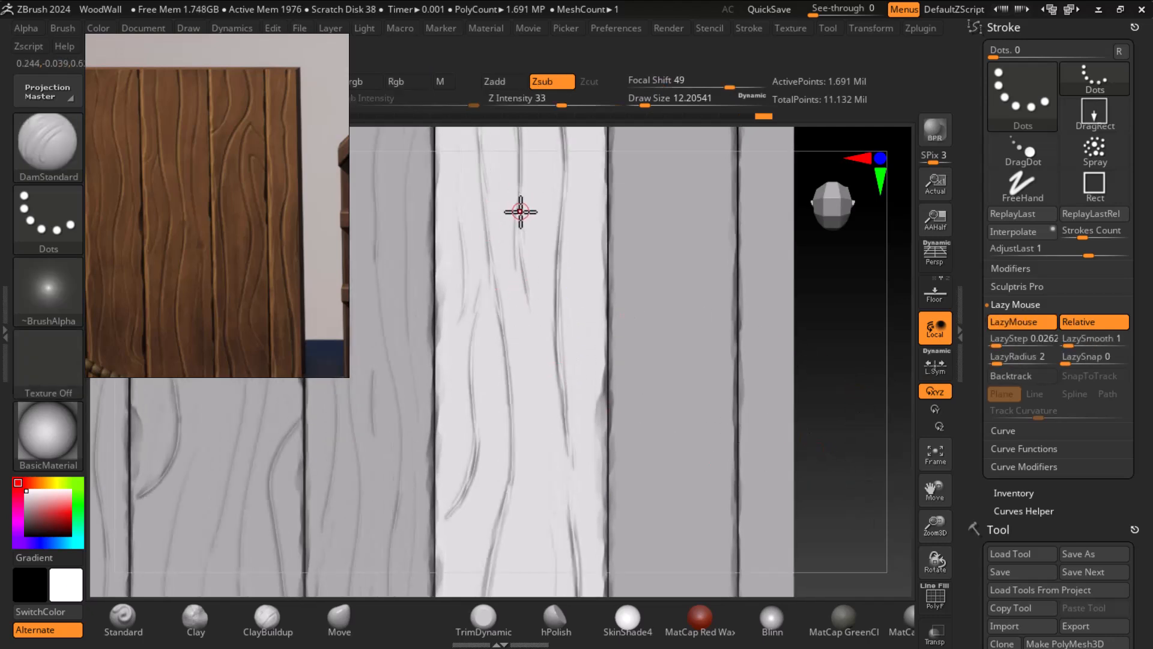
{"action": "mouse_move", "coordinate": [525, 223]}
{"action": "left_mouse_down", "text": "shift"}
{"action": "mouse_move", "coordinate": [525, 248]}
{"action": "mouse_move", "coordinate": [524, 218]}
{"action": "left_mouse_up", "text": "shift"}
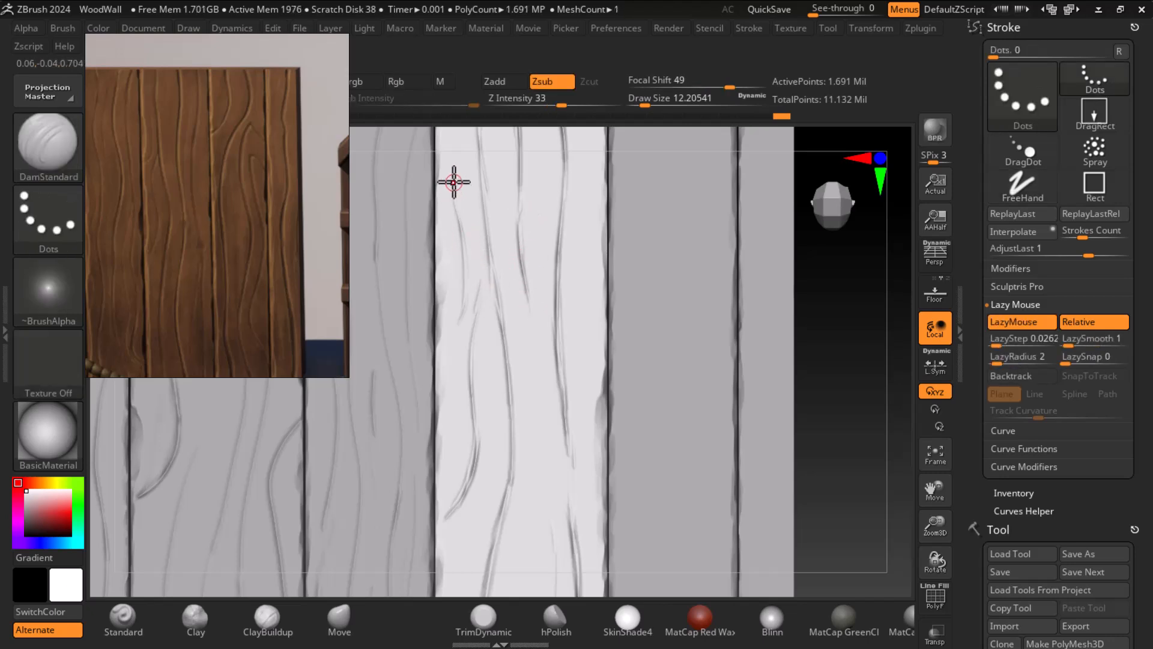
Step: Carve short, thin grain lines along the left side of the plank's upper half
{"action": "left_click_drag", "start_coordinate": [459, 214], "coordinate": [459, 314]}
{"action": "left_click_drag", "start_coordinate": [483, 277], "coordinate": [475, 344]}
{"action": "mouse_move", "coordinate": [866, 396]}
{"action": "right_mouse_down", "text": "ctrl"}
{"action": "mouse_move", "coordinate": [821, 319]}
{"action": "mouse_move", "coordinate": [781, 311]}
{"action": "mouse_move", "coordinate": [810, 342]}
{"action": "mouse_move", "coordinate": [845, 317]}
{"action": "mouse_move", "coordinate": [813, 412]}
{"action": "mouse_move", "coordinate": [805, 404]}
{"action": "right_mouse_up", "text": "ctrl"}
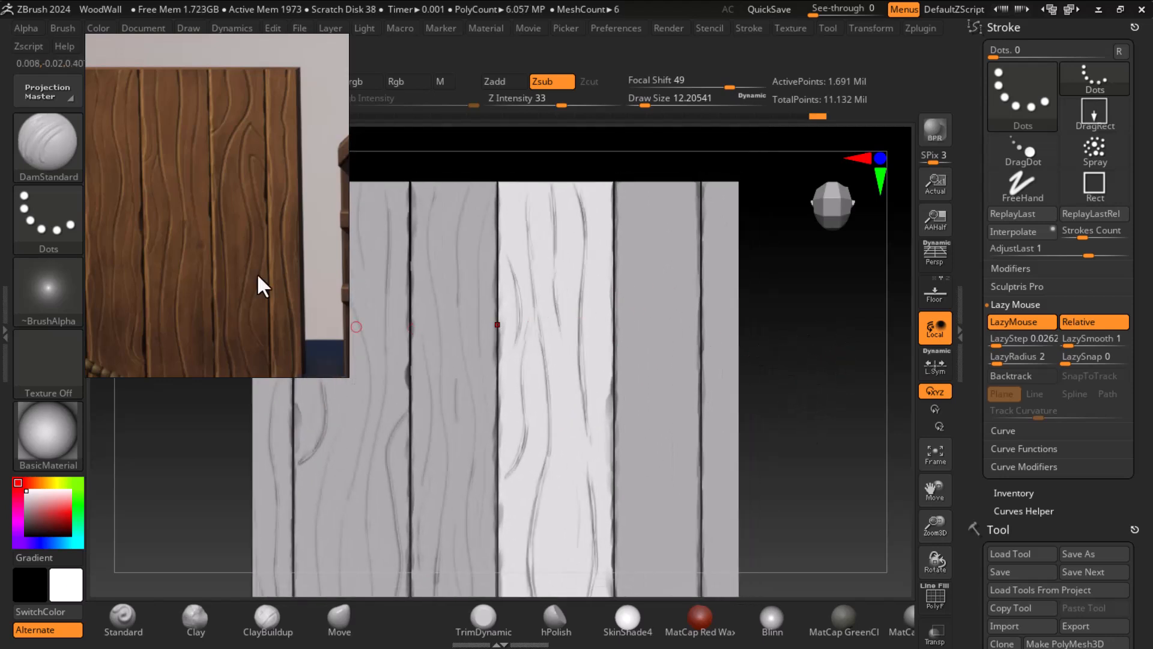
Step: Shift the reference image to show its right-hand boards and make the second plank from the right active
{"action": "left_click_drag", "start_coordinate": [193, 222], "coordinate": [171, 214]}
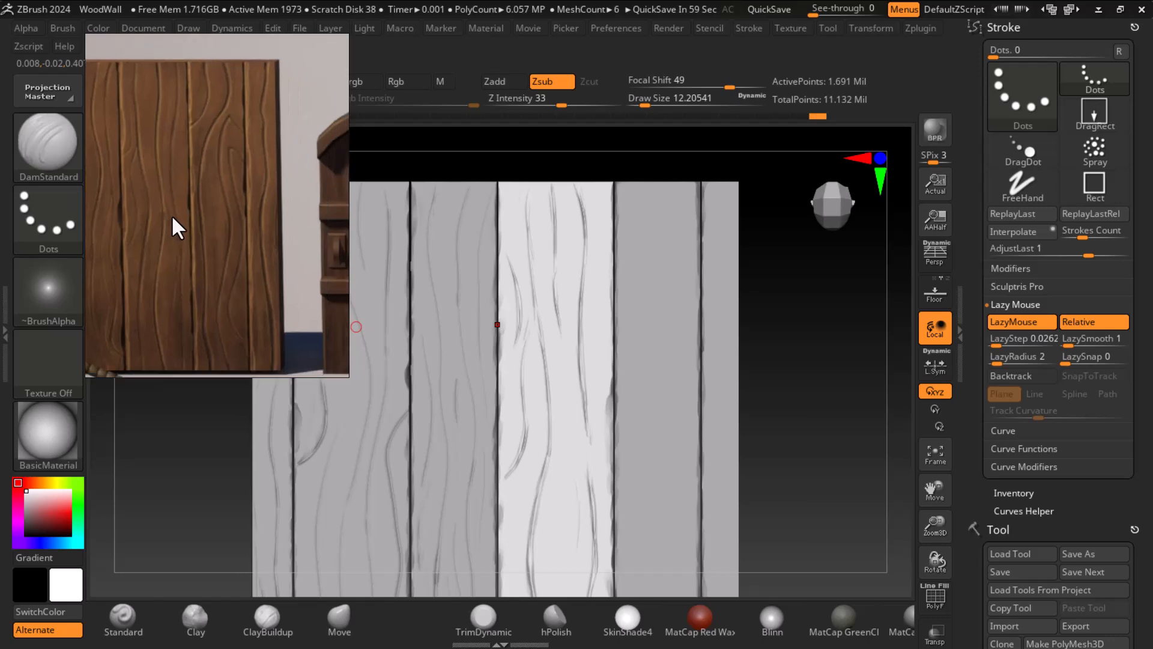
{"action": "left_click", "coordinate": [665, 205], "text": "alt"}
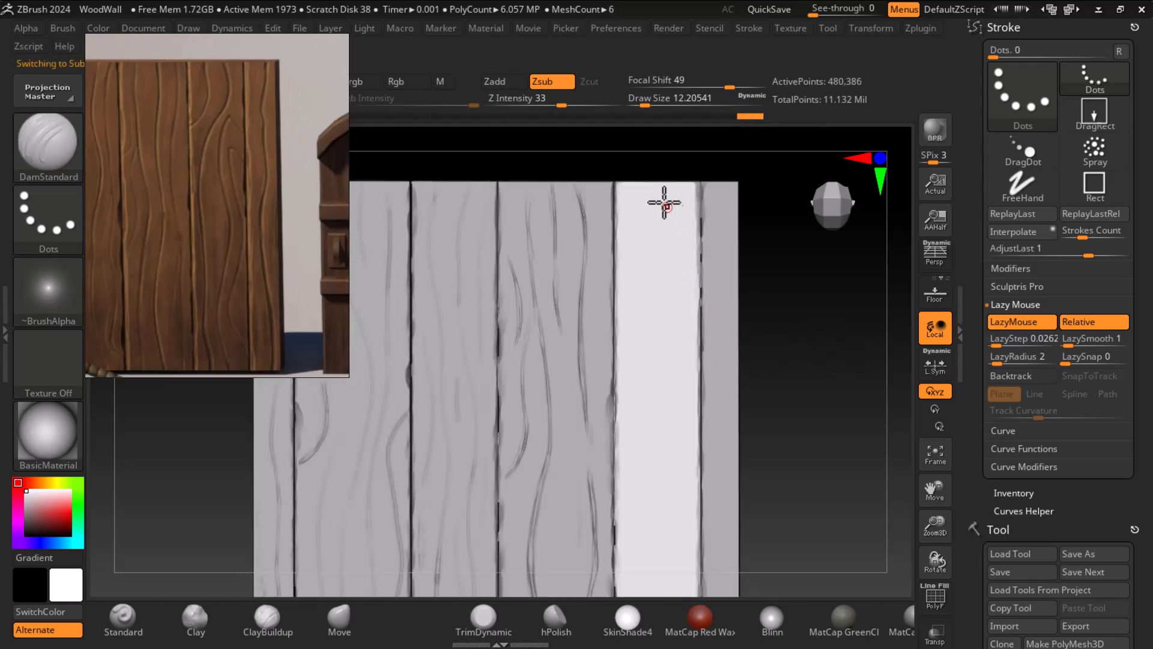
{"action": "left_click", "coordinate": [639, 203], "text": "alt"}
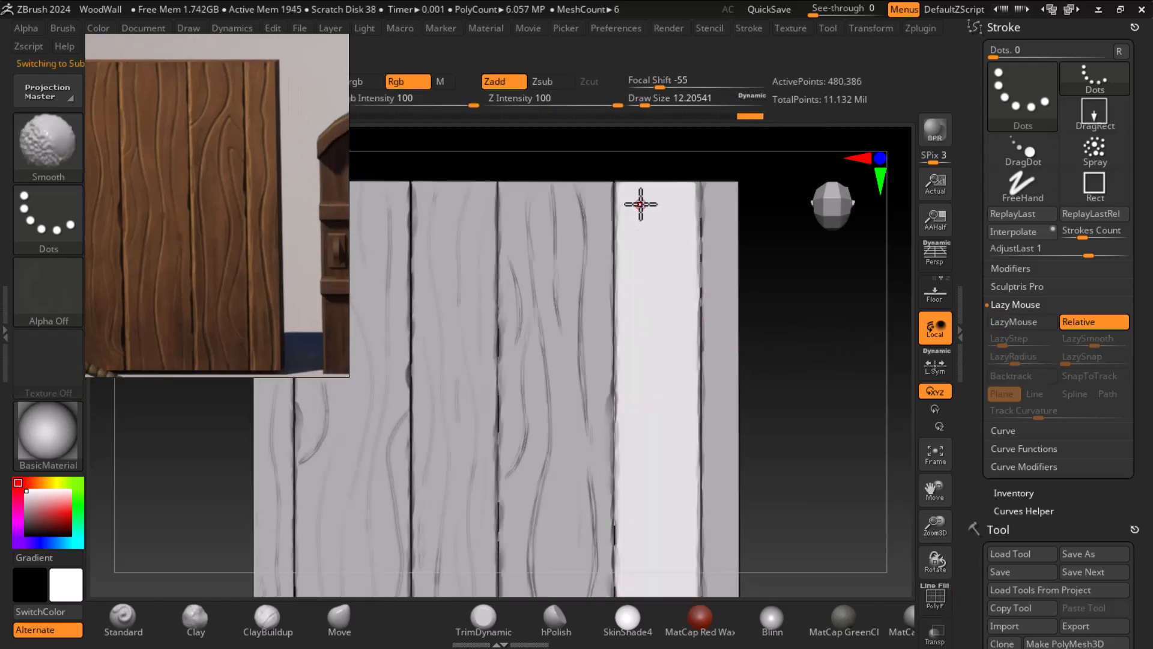
{"action": "left_click_drag", "start_coordinate": [636, 200], "coordinate": [632, 254]}
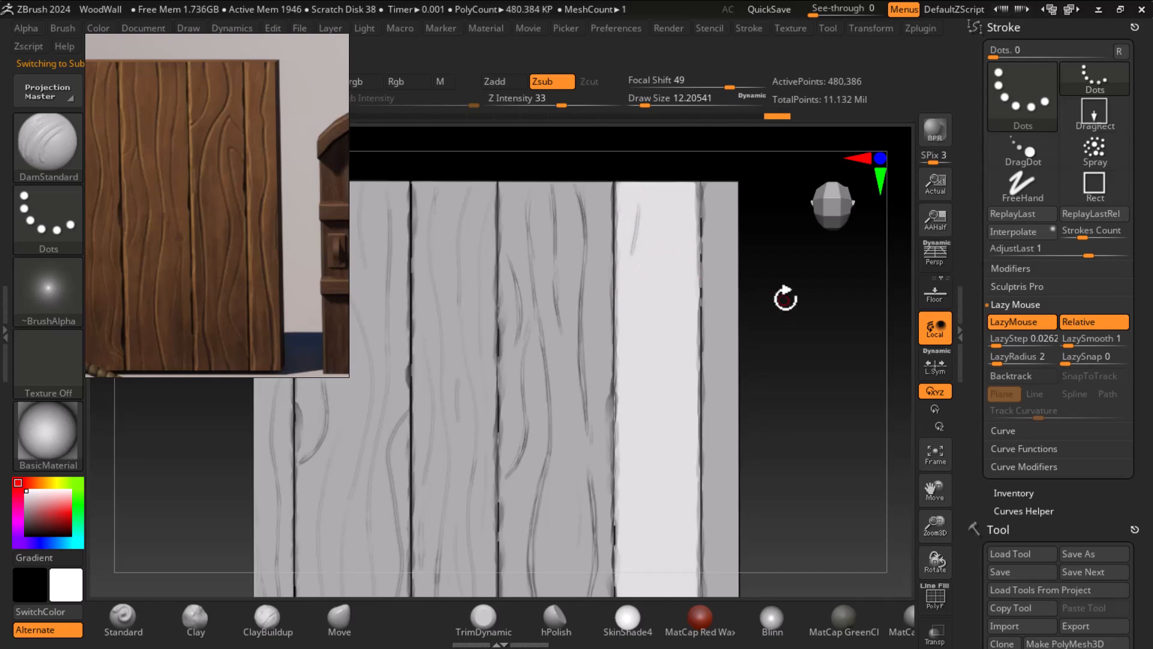
{"action": "left_click_drag", "start_coordinate": [803, 292], "coordinate": [803, 306], "text": "alt"}
{"action": "key", "text": "ctrl+z"}
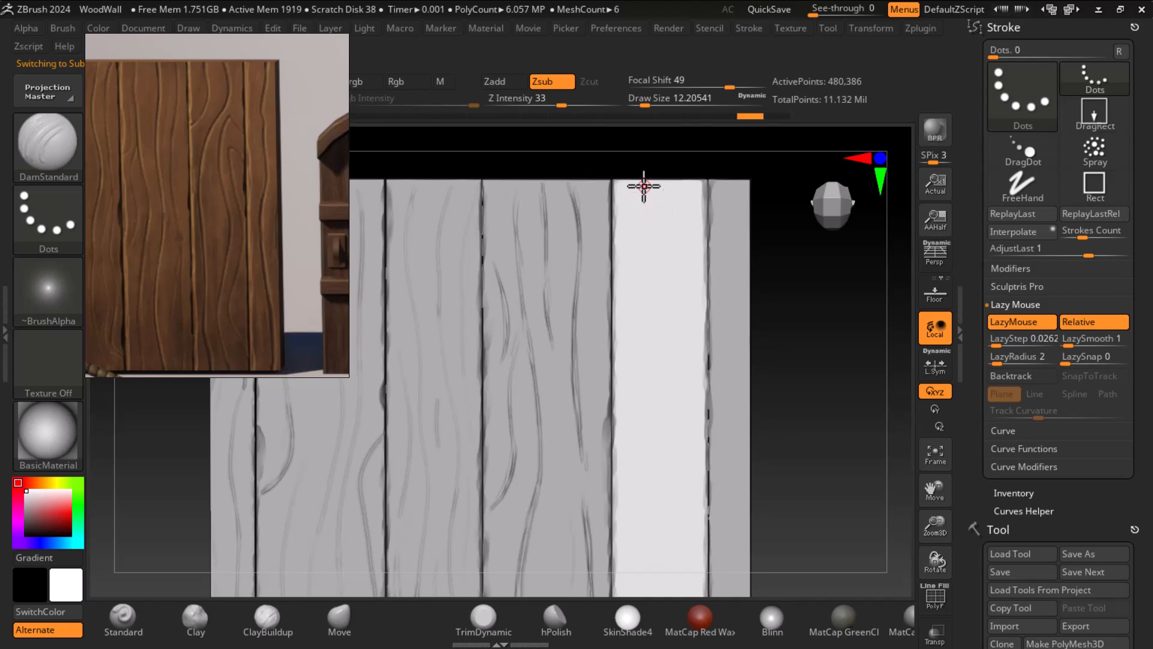
Step: Carve a curved grain groove from the top of the active plank, bending down to its left edge
{"action": "left_click_drag", "start_coordinate": [808, 303], "coordinate": [820, 370], "text": "alt"}
{"action": "mouse_move", "coordinate": [636, 241]}
{"action": "left_mouse_down"}
{"action": "mouse_move", "coordinate": [631, 232]}
{"action": "mouse_move", "coordinate": [639, 292]}
{"action": "left_mouse_up"}
{"action": "mouse_move", "coordinate": [633, 245]}
{"action": "left_mouse_down"}
{"action": "mouse_move", "coordinate": [644, 274]}
{"action": "mouse_move", "coordinate": [631, 301]}
{"action": "left_mouse_up"}
{"action": "mouse_move", "coordinate": [612, 350]}
{"action": "left_mouse_down"}
{"action": "mouse_move", "coordinate": [633, 318]}
{"action": "mouse_move", "coordinate": [605, 360]}
{"action": "left_mouse_up"}
{"action": "left_click_drag", "start_coordinate": [605, 361], "coordinate": [638, 311]}
{"action": "right_click_drag", "start_coordinate": [864, 345], "coordinate": [875, 452], "text": "ctrl"}
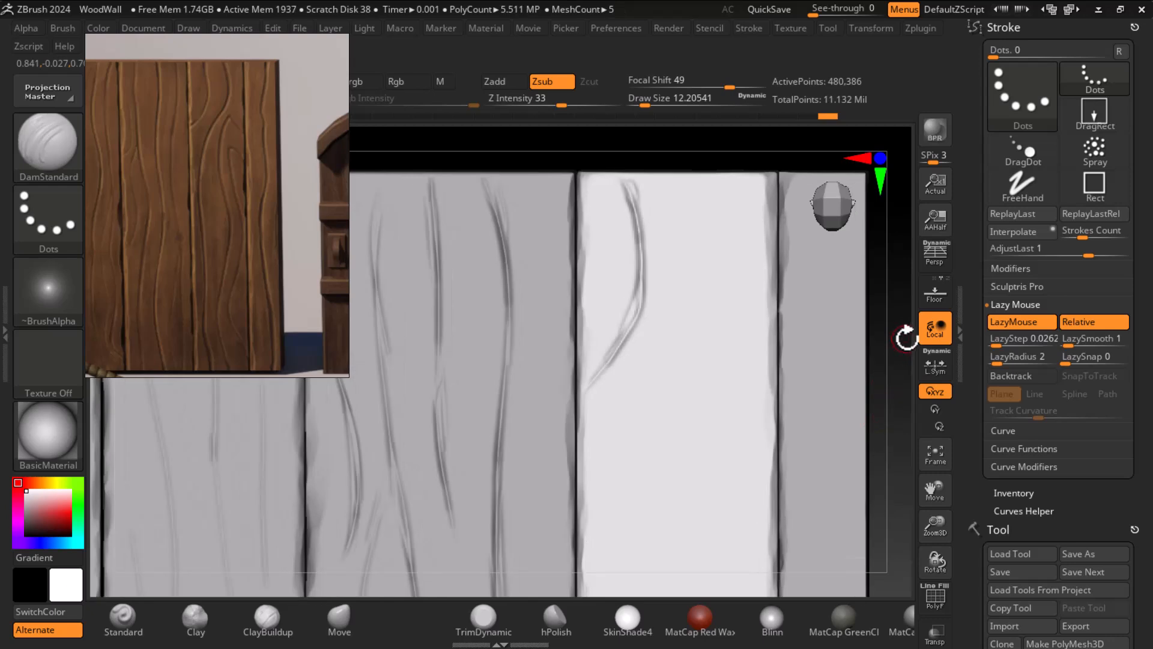
{"action": "left_click_drag", "start_coordinate": [906, 336], "coordinate": [871, 349]}
{"action": "mouse_move", "coordinate": [639, 301]}
{"action": "left_mouse_down"}
{"action": "mouse_move", "coordinate": [626, 341]}
{"action": "mouse_move", "coordinate": [617, 348]}
{"action": "mouse_move", "coordinate": [630, 330]}
{"action": "mouse_move", "coordinate": [588, 378]}
{"action": "left_mouse_up"}
{"action": "left_click_drag", "start_coordinate": [871, 354], "coordinate": [906, 365], "text": "shift"}
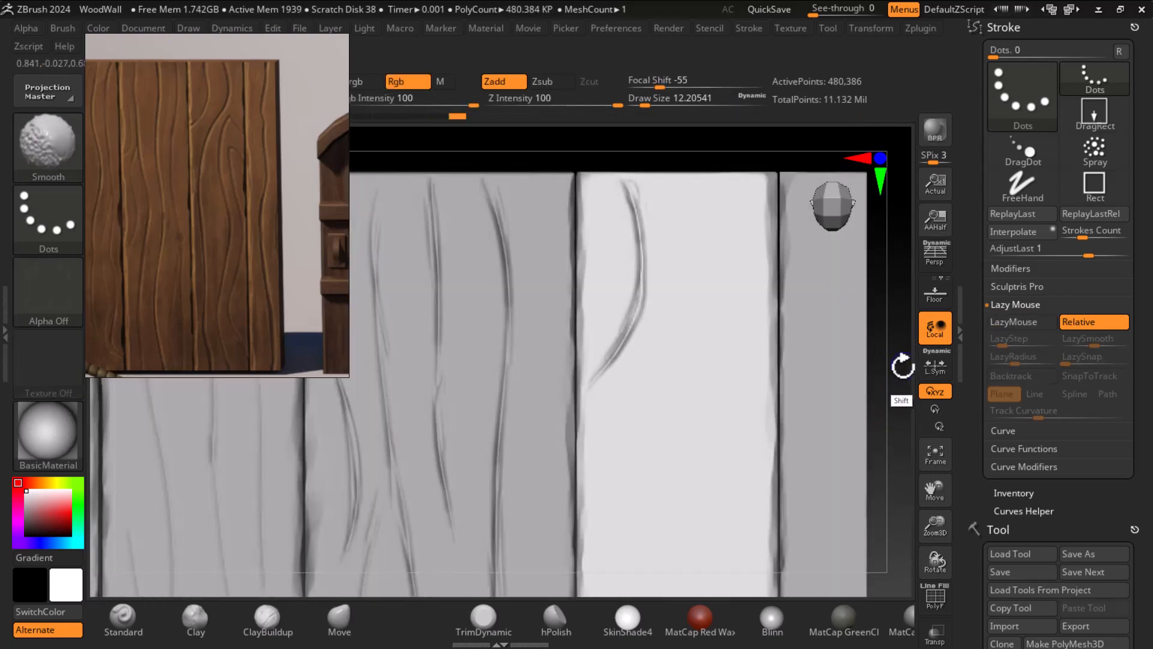
Step: Carve a second grain line from the top right of the plank, sweeping down toward its left side
{"action": "left_click_drag", "start_coordinate": [679, 170], "coordinate": [652, 147], "text": "alt"}
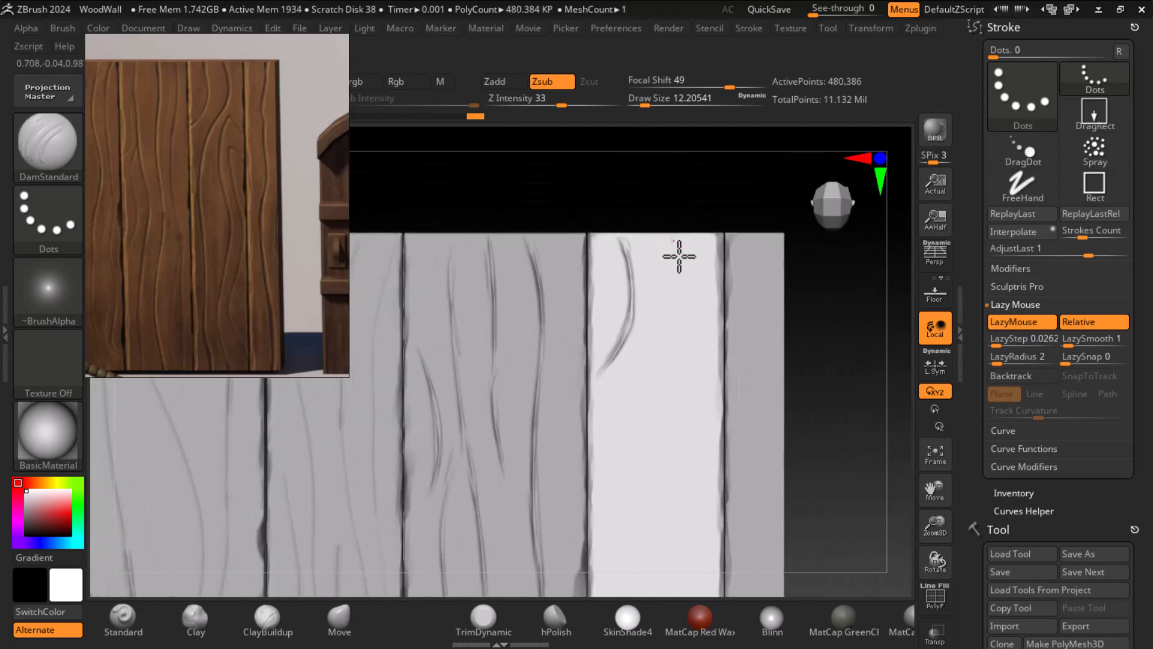
{"action": "left_click_drag", "start_coordinate": [681, 240], "coordinate": [685, 336]}
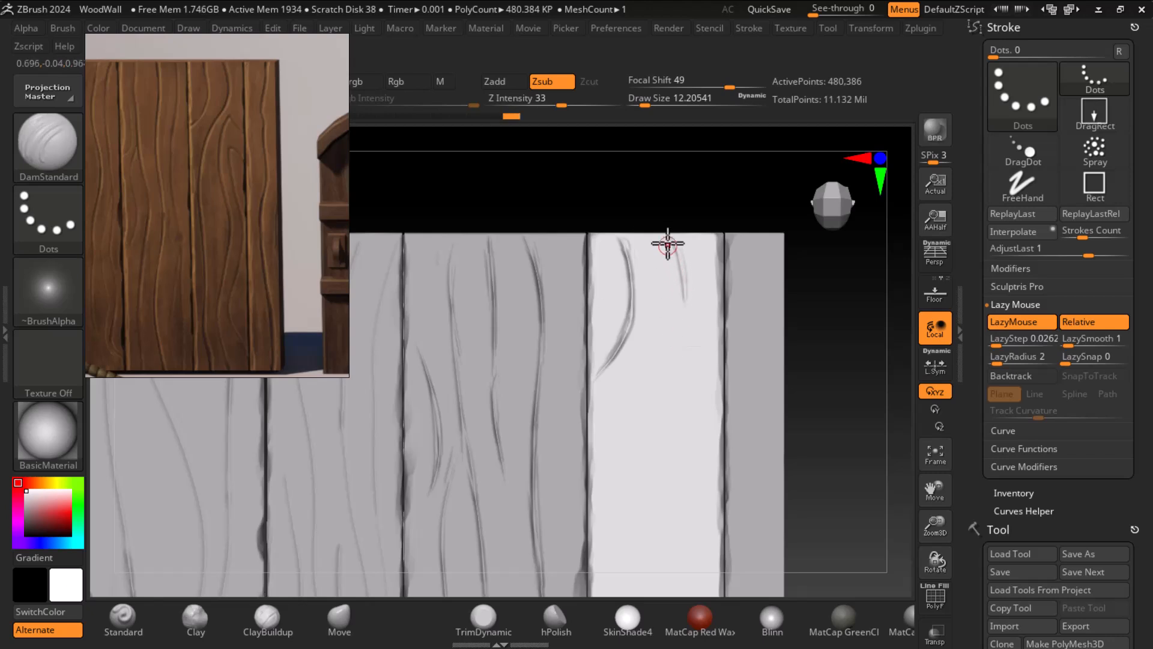
{"action": "left_click_drag", "start_coordinate": [684, 296], "coordinate": [657, 381]}
{"action": "left_click_drag", "start_coordinate": [680, 276], "coordinate": [647, 407]}
{"action": "left_click_drag", "start_coordinate": [677, 354], "coordinate": [626, 455]}
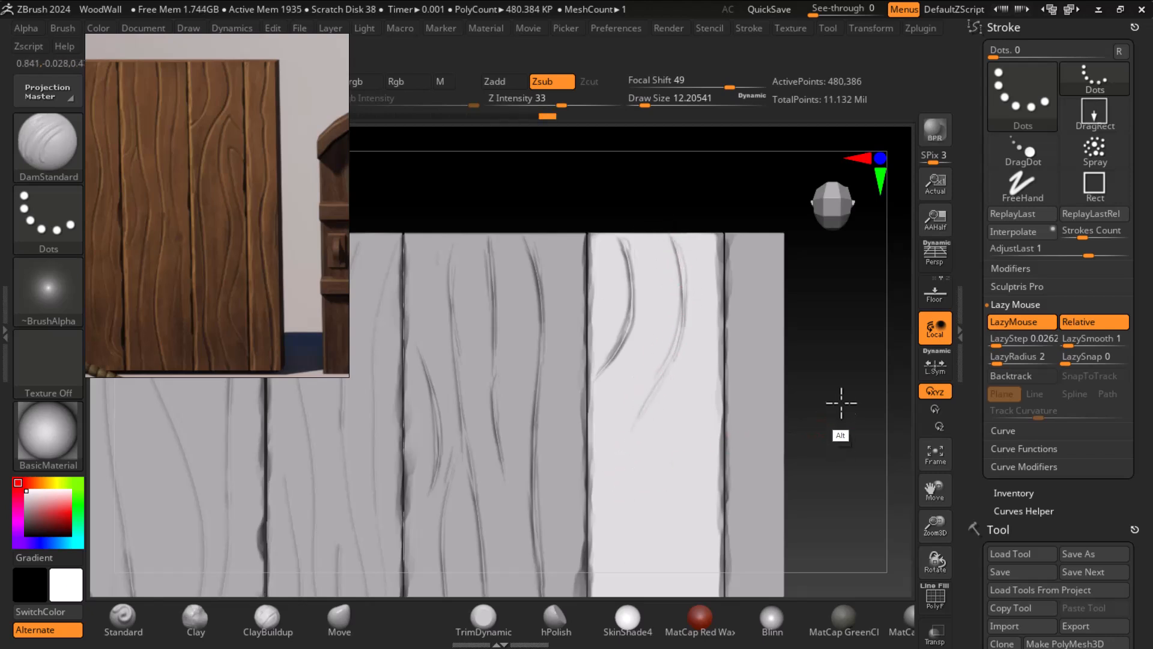
{"action": "left_click_drag", "start_coordinate": [845, 406], "coordinate": [839, 270], "text": "alt"}
{"action": "left_click_drag", "start_coordinate": [861, 424], "coordinate": [832, 364], "text": "alt"}
{"action": "left_click_drag", "start_coordinate": [587, 283], "coordinate": [583, 318]}
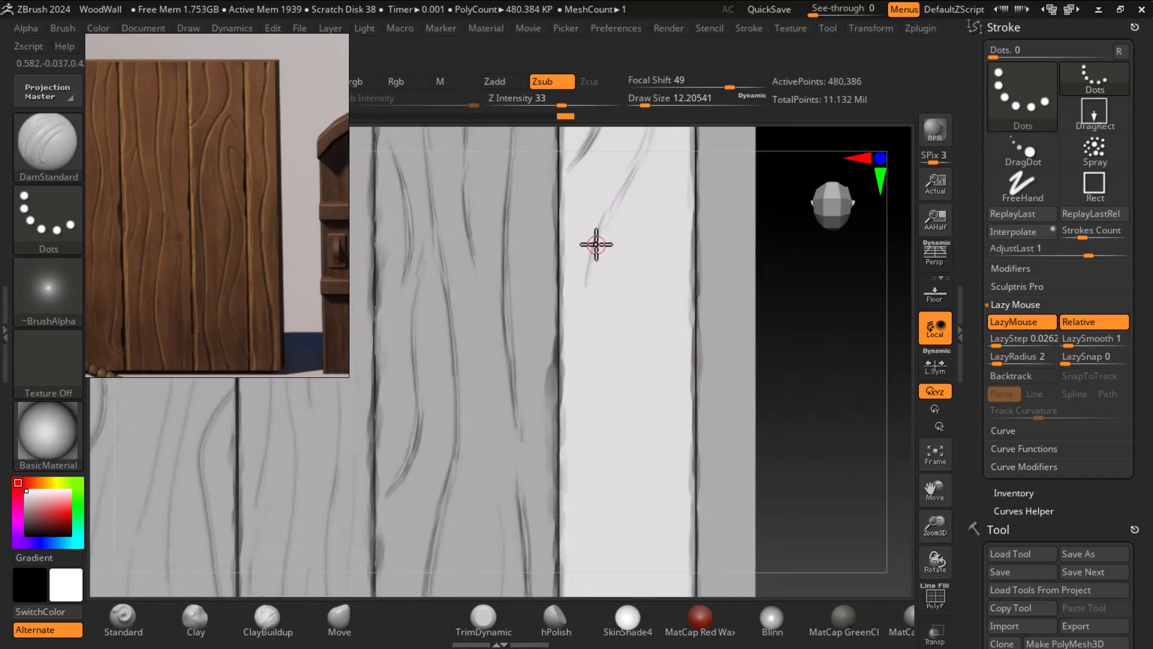
Step: Continue the sweeping grain line down the left side of the plank's middle section
{"action": "left_click_drag", "start_coordinate": [852, 479], "coordinate": [825, 336], "text": "alt"}
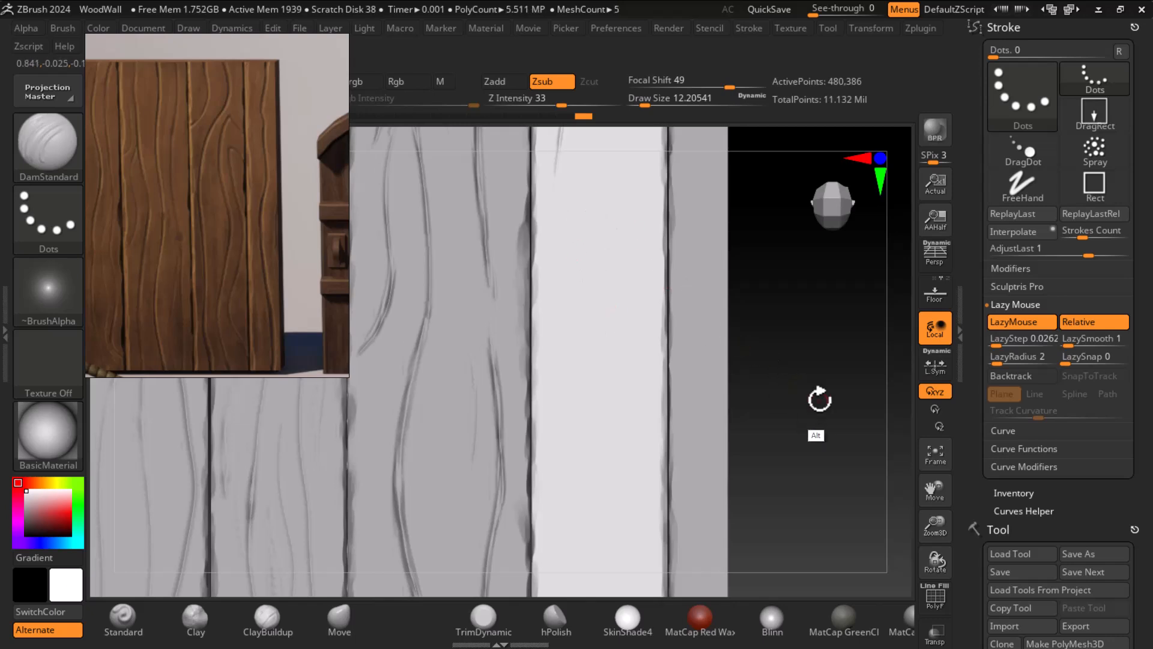
{"action": "left_click_drag", "start_coordinate": [819, 398], "coordinate": [798, 378], "text": "alt"}
{"action": "left_click_drag", "start_coordinate": [731, 312], "coordinate": [742, 388], "text": "alt"}
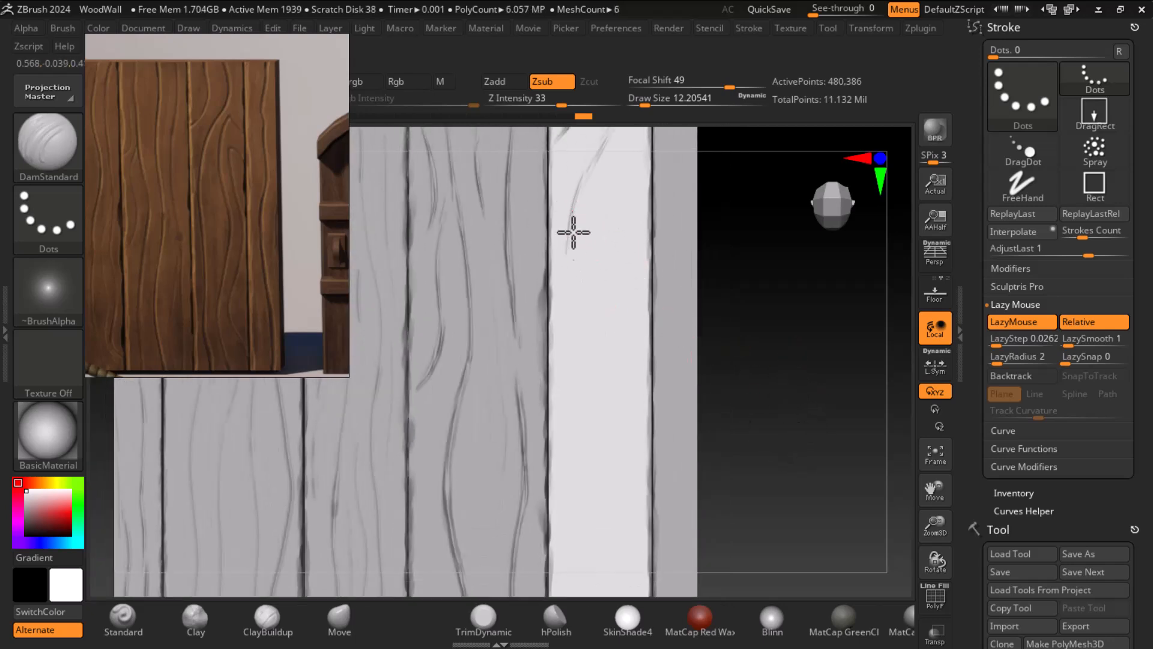
{"action": "left_click_drag", "start_coordinate": [573, 274], "coordinate": [572, 285]}
{"action": "left_click_drag", "start_coordinate": [575, 224], "coordinate": [569, 352]}
{"action": "left_click_drag", "start_coordinate": [807, 457], "coordinate": [793, 332], "text": "alt"}
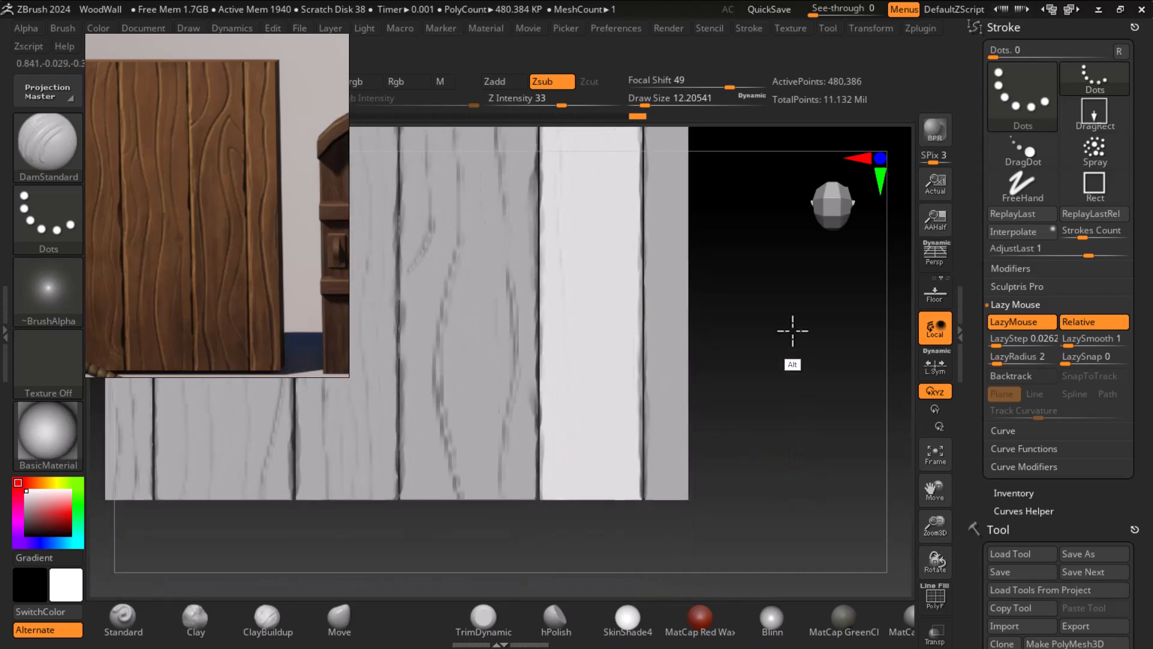
Step: Carve two wavy grain lines through the left and centre of the plank's lower half to the bottom edge
{"action": "left_click_drag", "start_coordinate": [568, 268], "coordinate": [566, 514]}
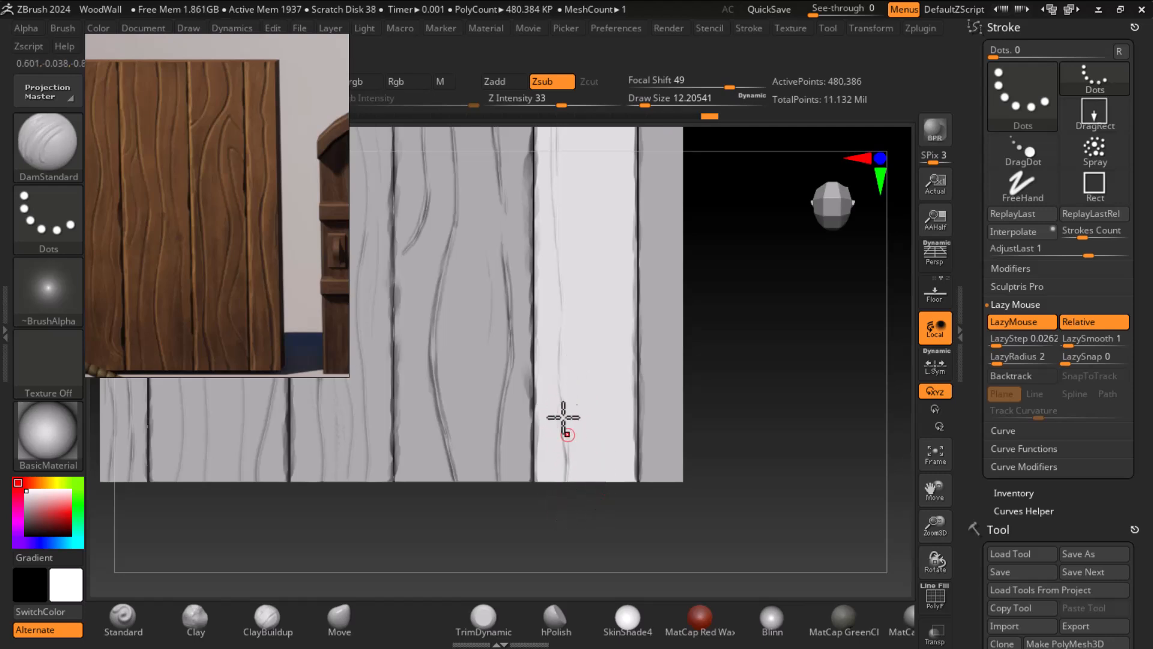
{"action": "left_click_drag", "start_coordinate": [562, 407], "coordinate": [568, 463]}
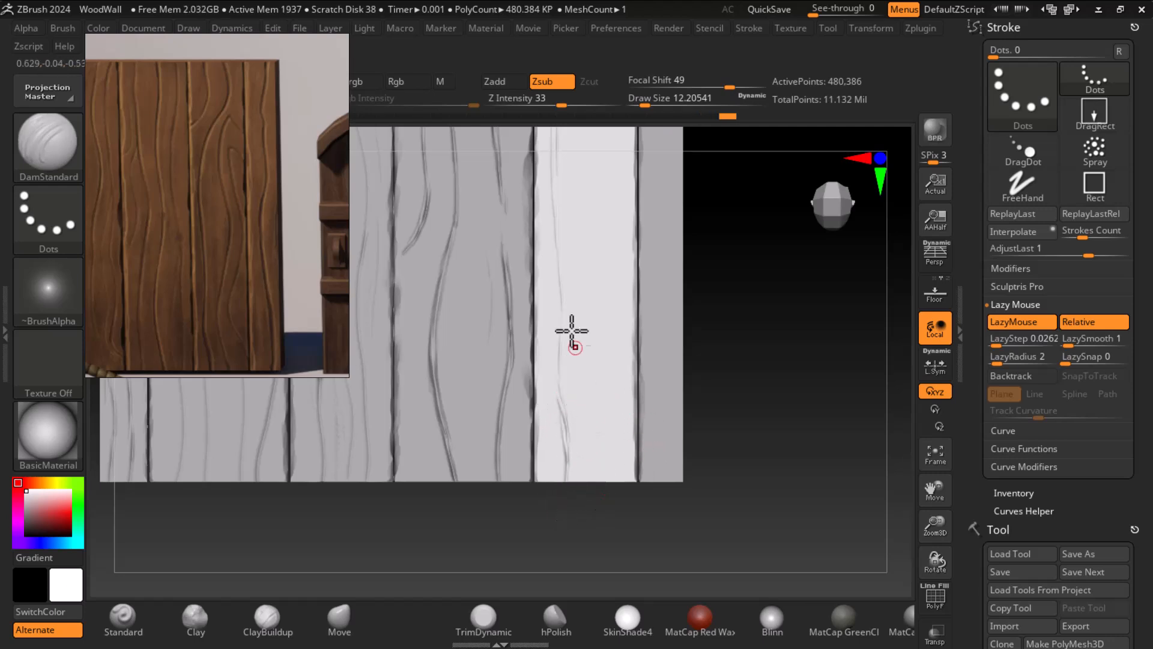
{"action": "left_click_drag", "start_coordinate": [589, 287], "coordinate": [589, 377]}
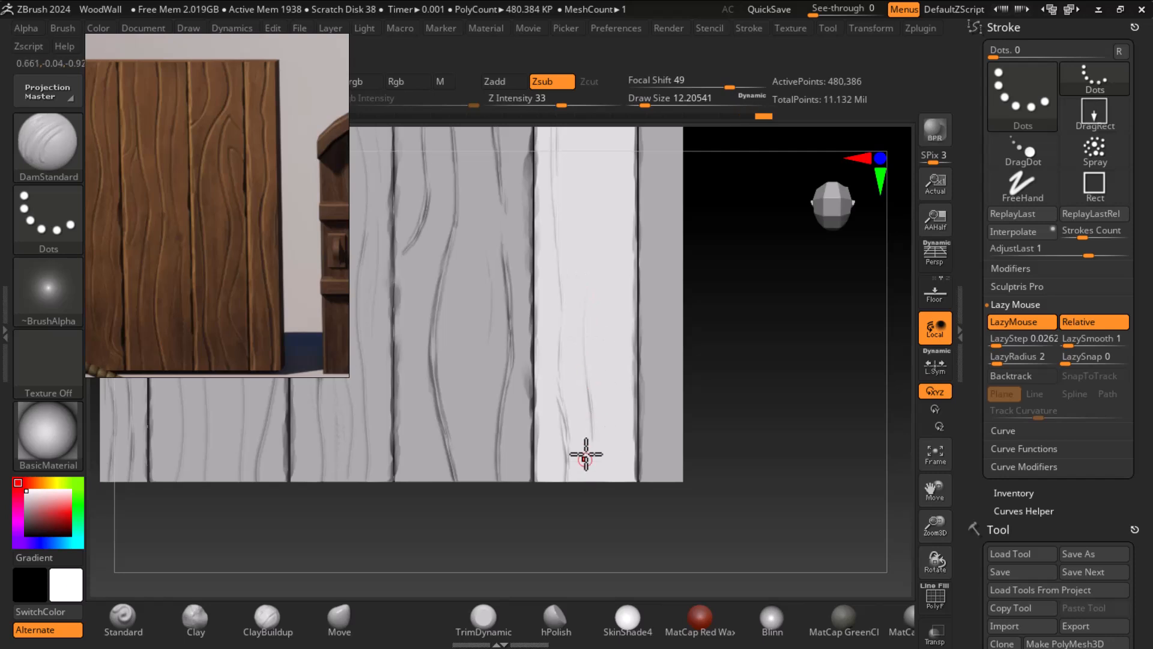
{"action": "mouse_move", "coordinate": [591, 434]}
{"action": "left_mouse_down"}
{"action": "mouse_move", "coordinate": [590, 416]}
{"action": "mouse_move", "coordinate": [604, 483]}
{"action": "left_mouse_up"}
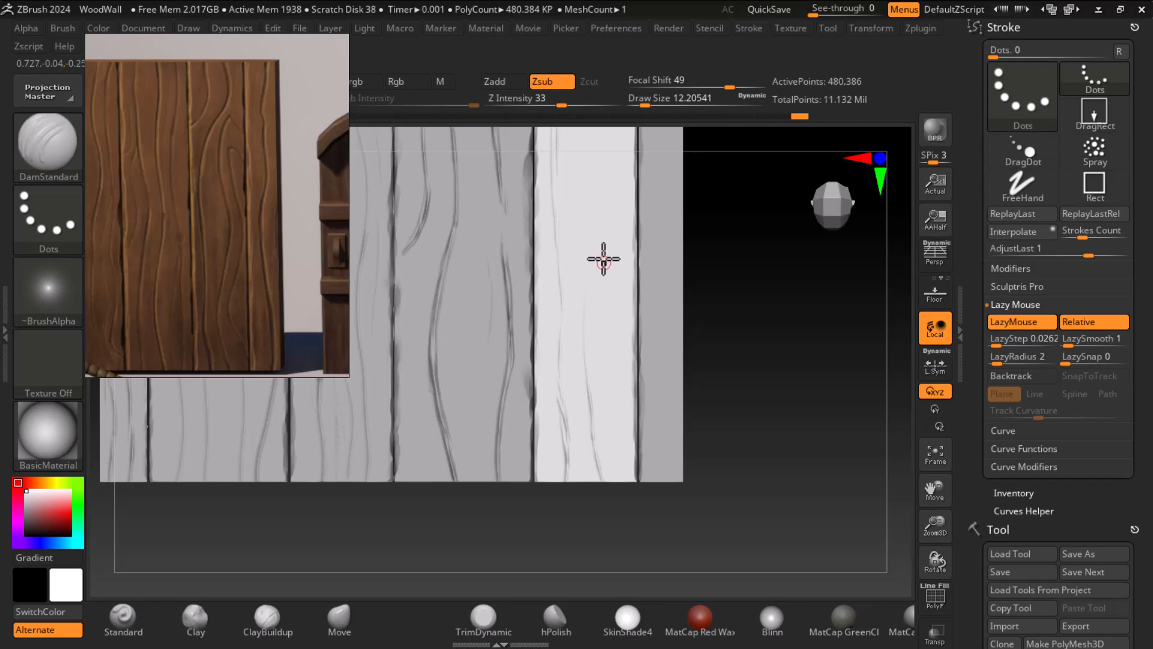
Step: Carve a grain line branching in from the plank's right edge and winding down its right side to the bottom
{"action": "left_click_drag", "start_coordinate": [766, 324], "coordinate": [771, 421], "text": "alt"}
{"action": "left_click_drag", "start_coordinate": [640, 274], "coordinate": [620, 271]}
{"action": "left_click_drag", "start_coordinate": [631, 366], "coordinate": [623, 365]}
{"action": "left_click_drag", "start_coordinate": [611, 291], "coordinate": [631, 375]}
{"action": "left_click_drag", "start_coordinate": [629, 420], "coordinate": [628, 425]}
{"action": "left_click_drag", "start_coordinate": [629, 378], "coordinate": [614, 468]}
{"action": "left_click_drag", "start_coordinate": [628, 412], "coordinate": [610, 498]}
Step: Reinforce the central grain line in the plank's lower section with additional strokes
{"action": "left_click_drag", "start_coordinate": [764, 441], "coordinate": [730, 317], "text": "alt"}
{"action": "left_click_drag", "start_coordinate": [592, 305], "coordinate": [585, 393]}
{"action": "left_click_drag", "start_coordinate": [585, 337], "coordinate": [593, 408]}
Step: Carve a pointed diagonal groove in from the plank's right edge and run a grain line down from its tip
{"action": "left_click_drag", "start_coordinate": [705, 366], "coordinate": [725, 444], "text": "alt"}
{"action": "left_click_drag", "start_coordinate": [649, 210], "coordinate": [669, 299], "text": "alt"}
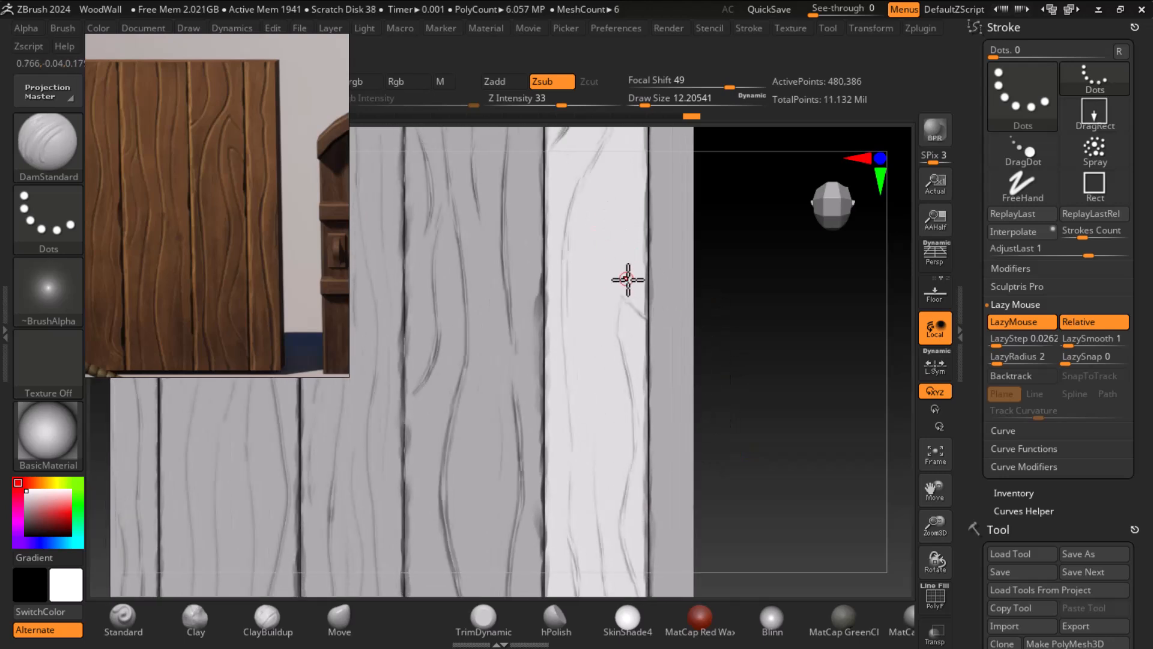
{"action": "left_click_drag", "start_coordinate": [630, 249], "coordinate": [604, 219]}
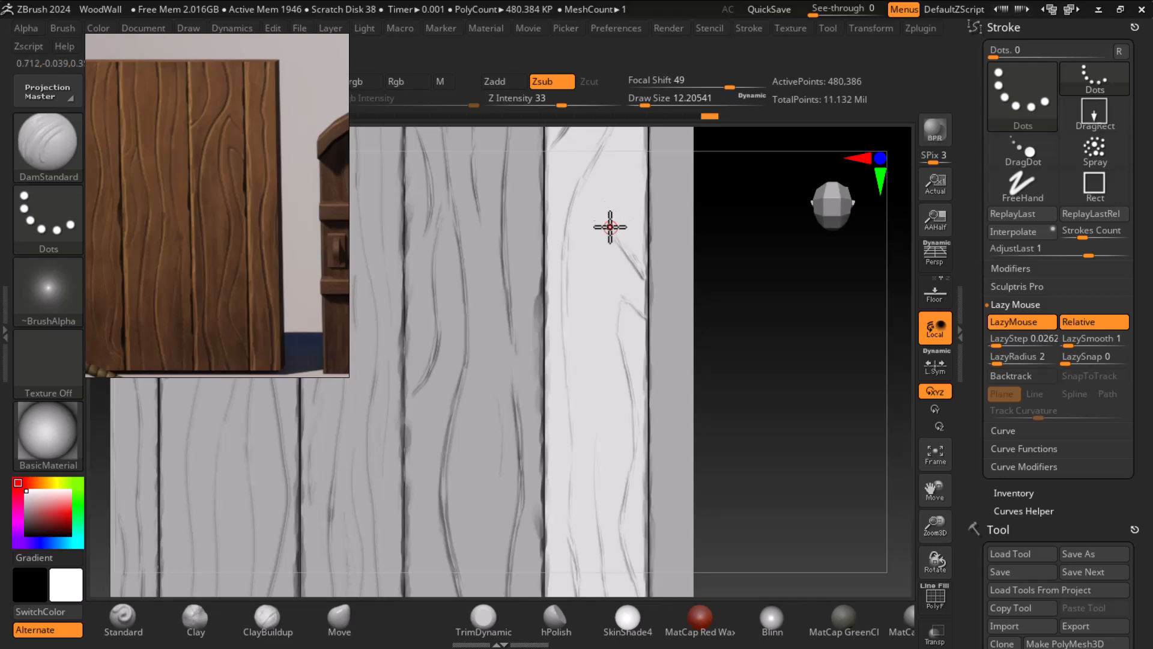
{"action": "left_click_drag", "start_coordinate": [635, 261], "coordinate": [607, 222]}
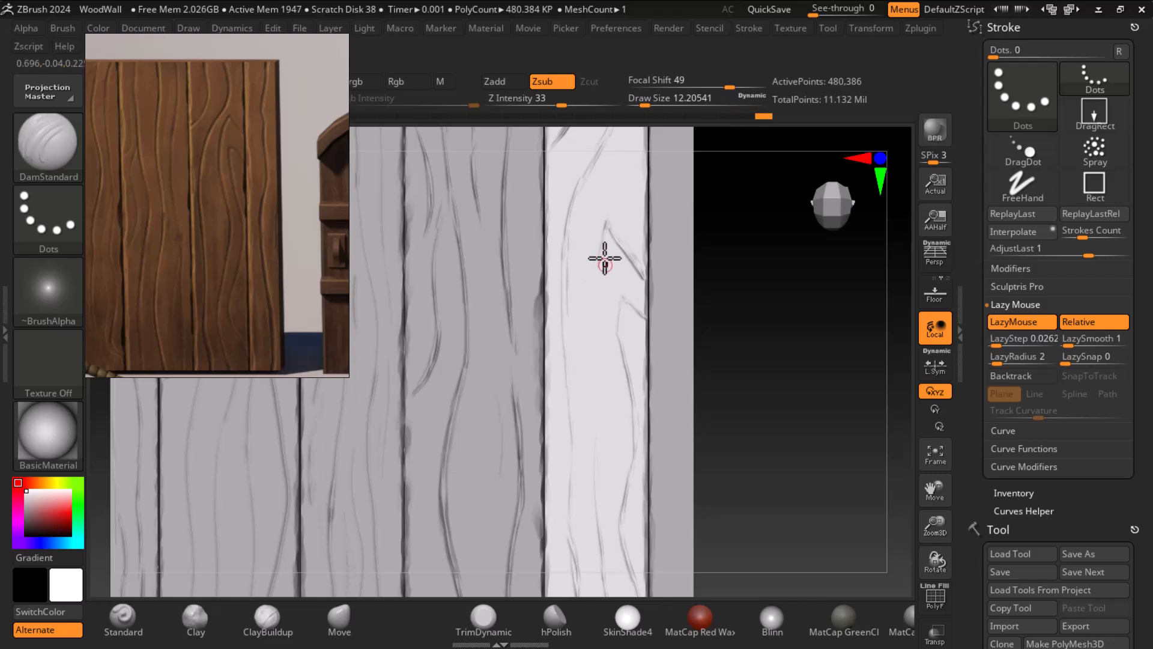
{"action": "left_click_drag", "start_coordinate": [595, 301], "coordinate": [600, 438]}
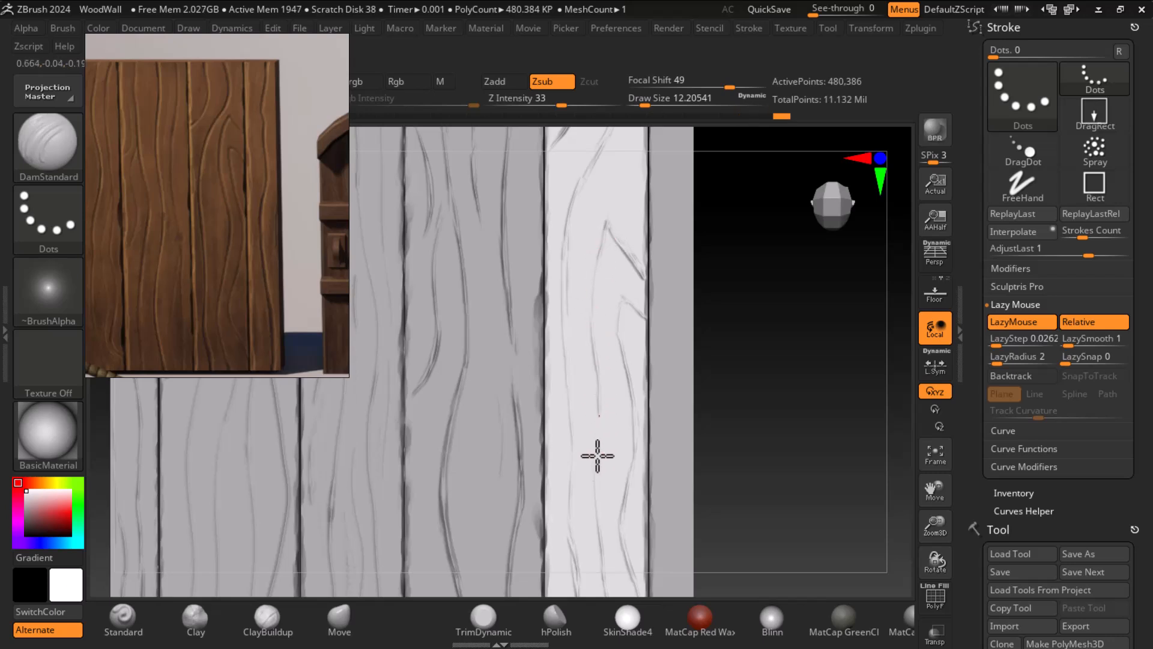
Step: Subdivide the plank's mesh once more and recarve the pointed groove and the grain line running down from its tip
{"action": "left_click_drag", "start_coordinate": [733, 353], "coordinate": [773, 294]}
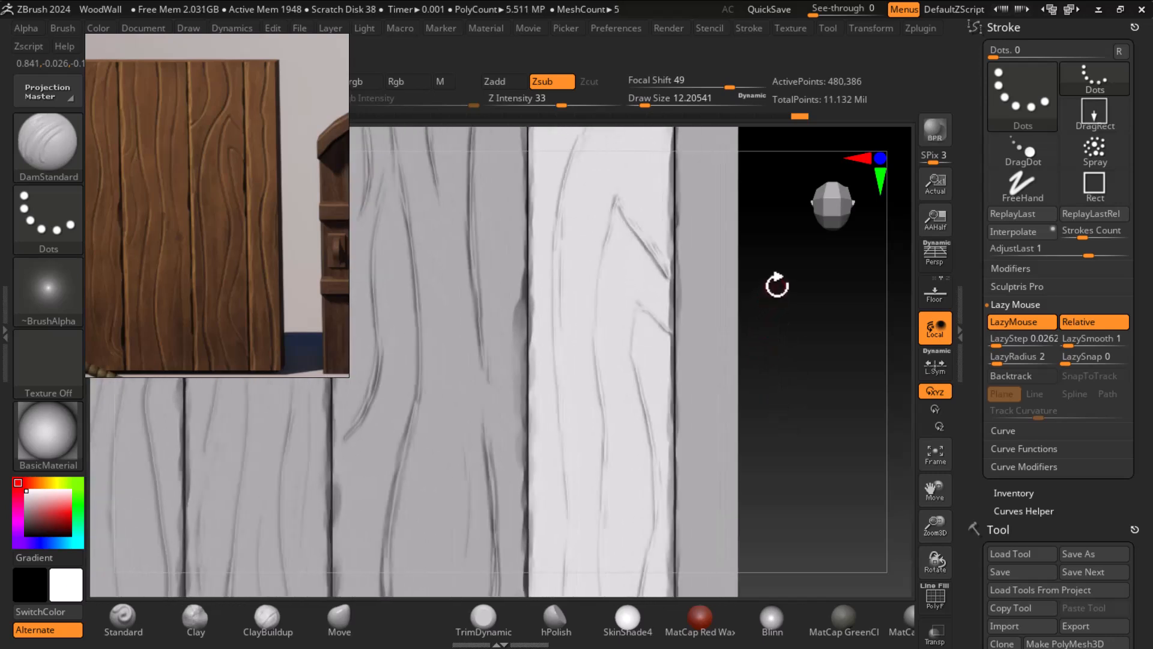
{"action": "key", "text": "ctrl+d"}
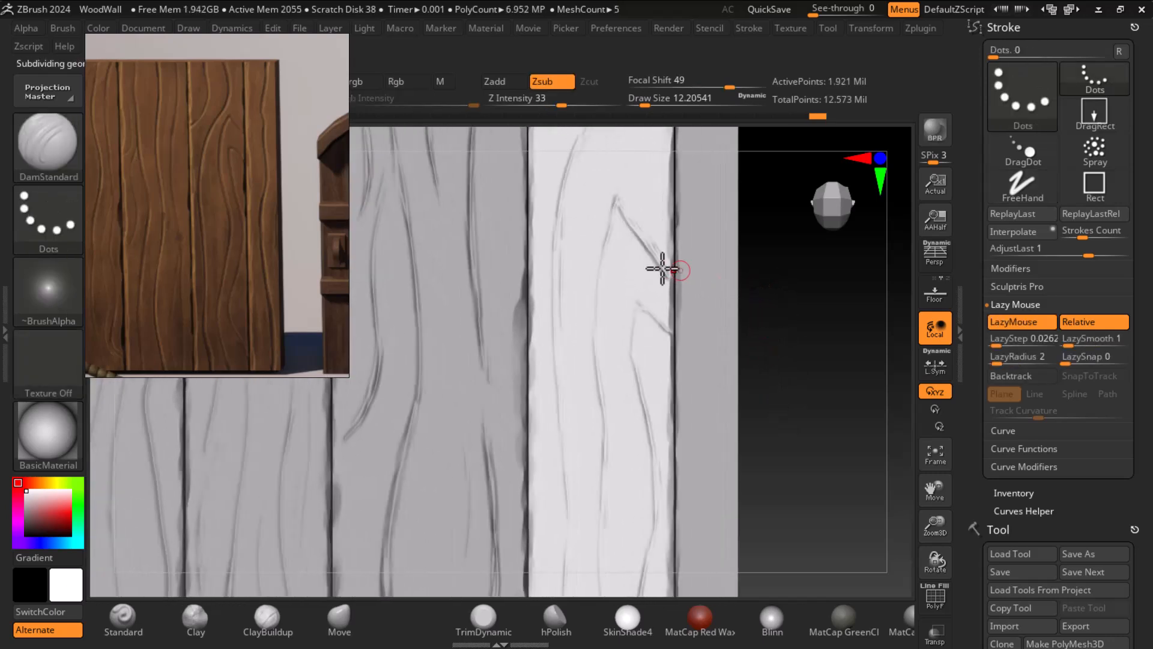
{"action": "key", "text": "shift"}
{"action": "key", "text": "shift"}
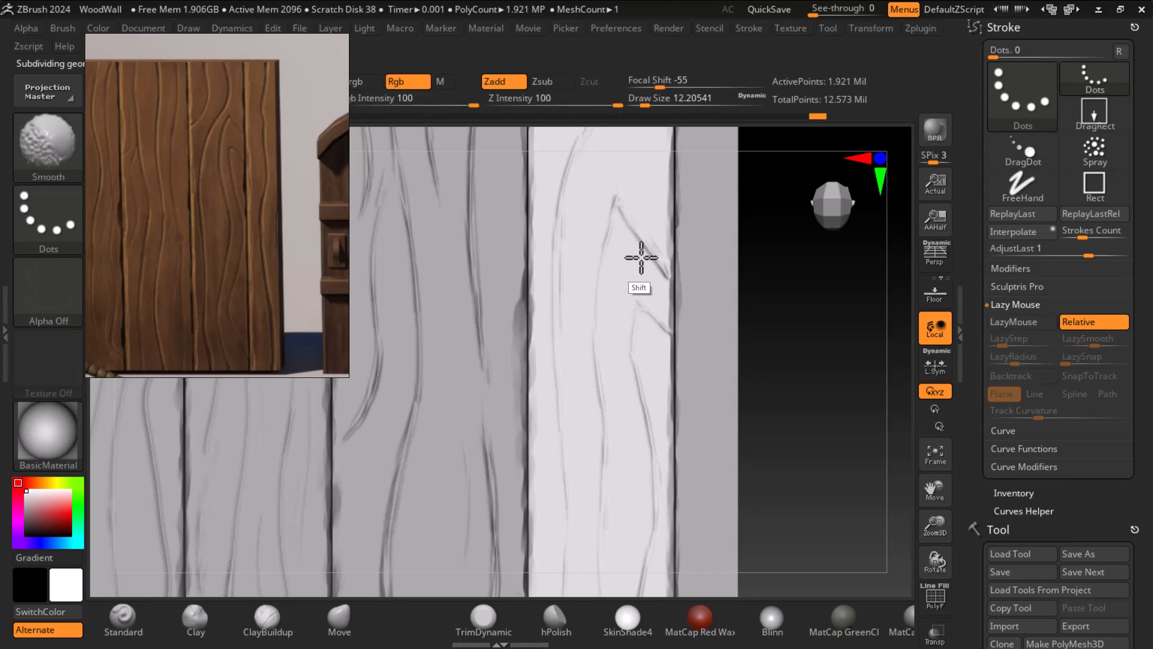
{"action": "left_click_drag", "start_coordinate": [618, 192], "coordinate": [597, 307]}
{"action": "left_click_drag", "start_coordinate": [615, 233], "coordinate": [595, 340]}
{"action": "left_click_drag", "start_coordinate": [602, 286], "coordinate": [610, 433]}
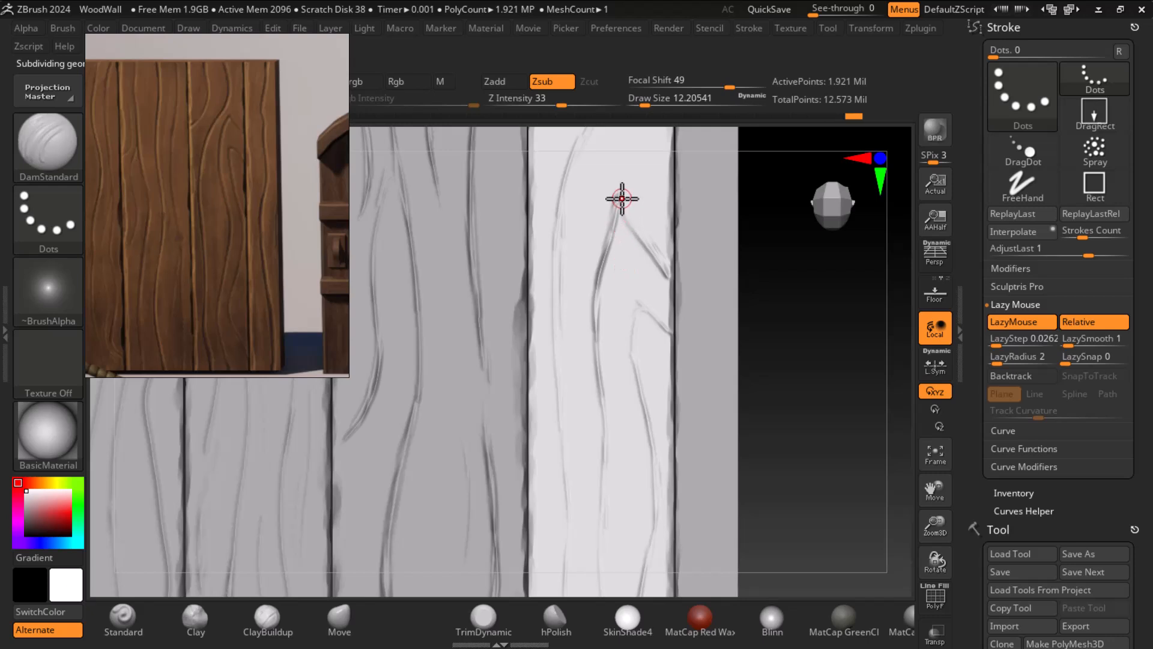
{"action": "left_click_drag", "start_coordinate": [625, 209], "coordinate": [664, 276]}
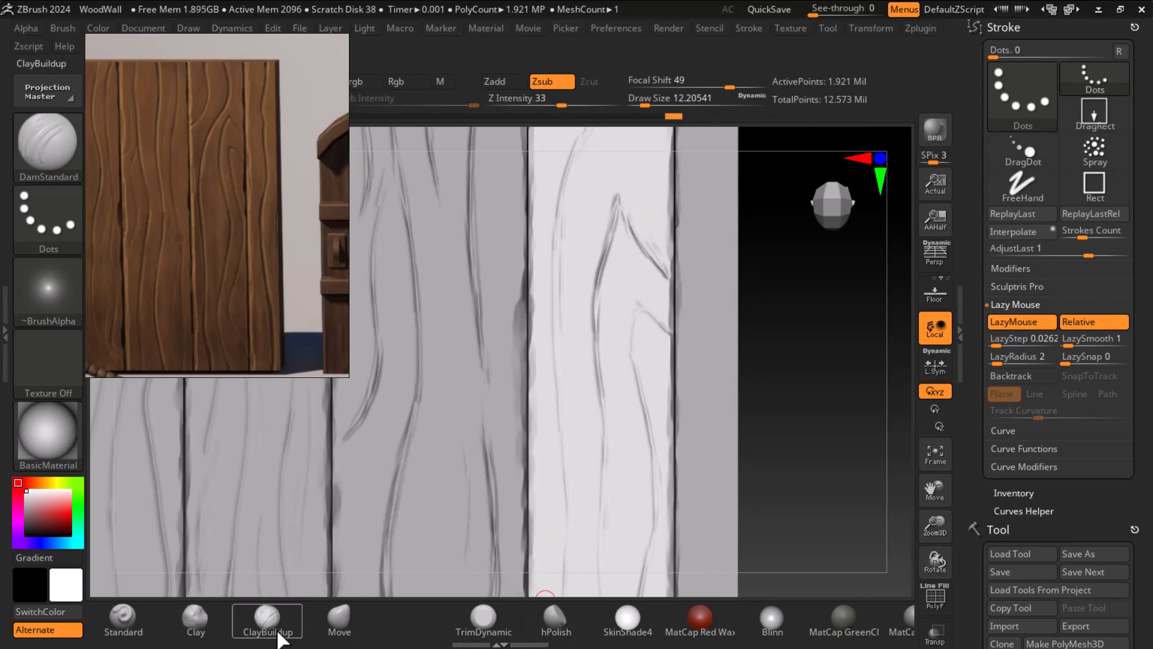
Step: Build up the surface along the pointed groove's diagonal side with the ClayBuildup brush and smooth it
{"action": "left_click", "coordinate": [267, 619]}
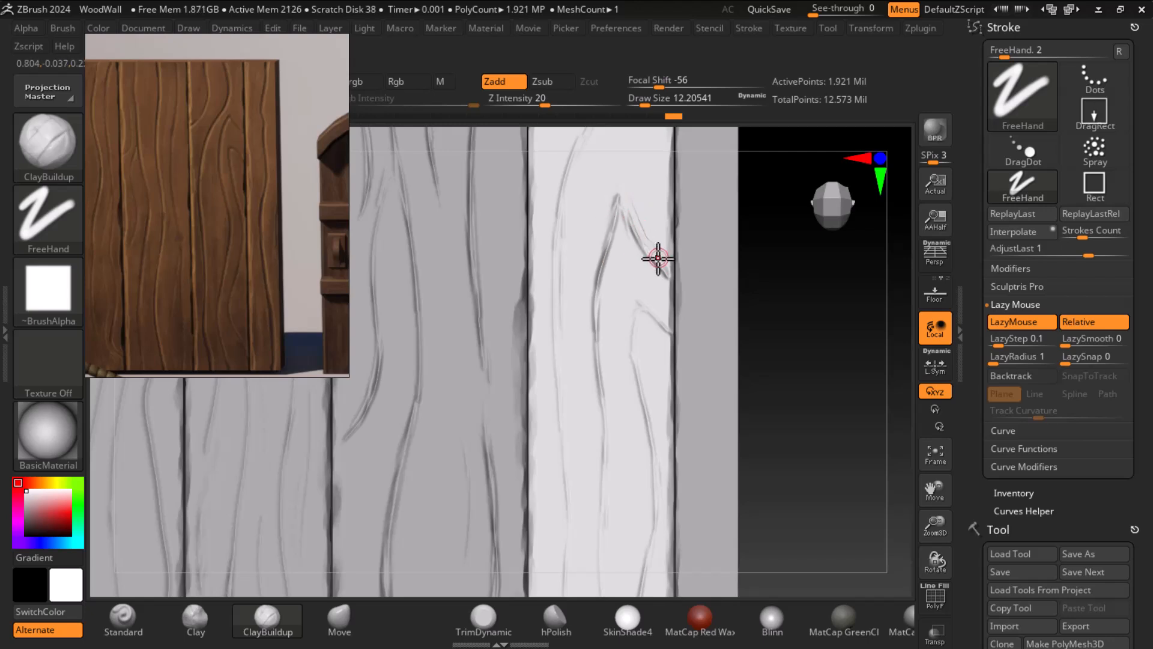
{"action": "key", "text": "shift"}
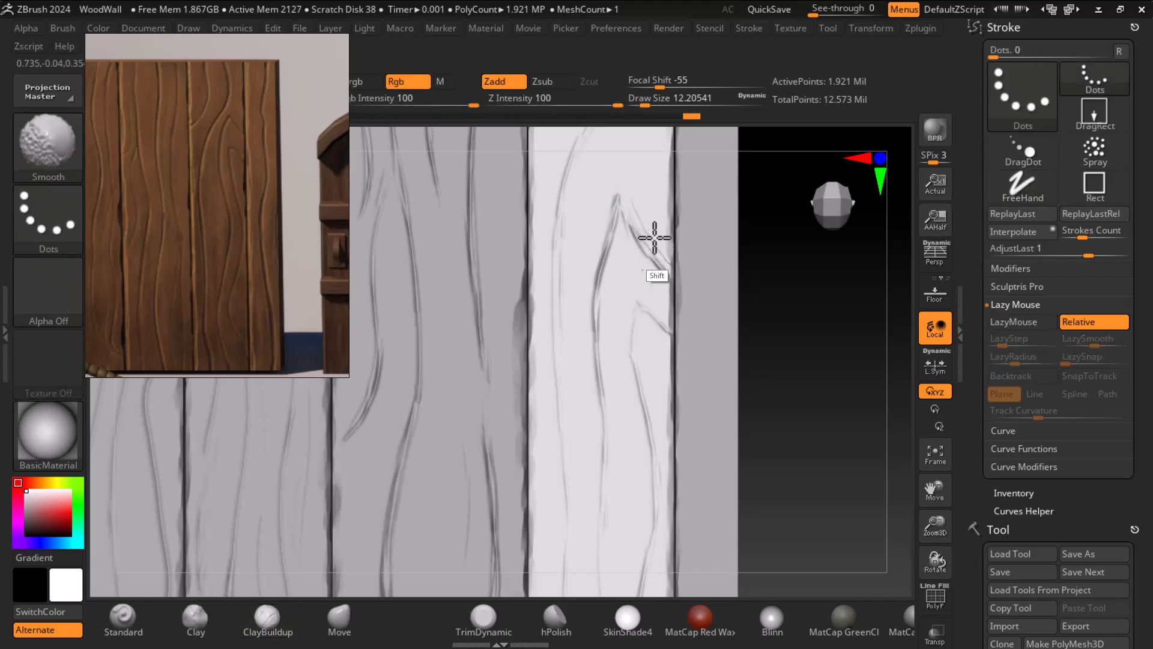
{"action": "left_click_drag", "start_coordinate": [658, 251], "coordinate": [665, 259], "text": "shift"}
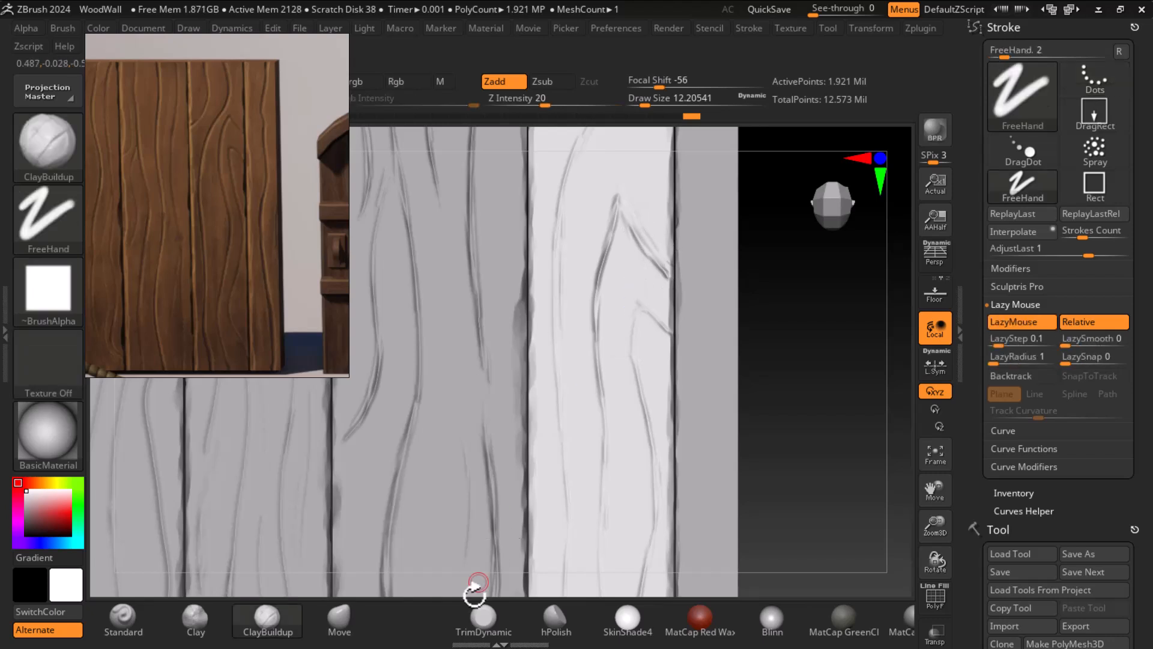
Step: Flatten the diagonal groove's edge with the TrimDynamic brush and smooth the central grain line below it
{"action": "left_click", "coordinate": [482, 617]}
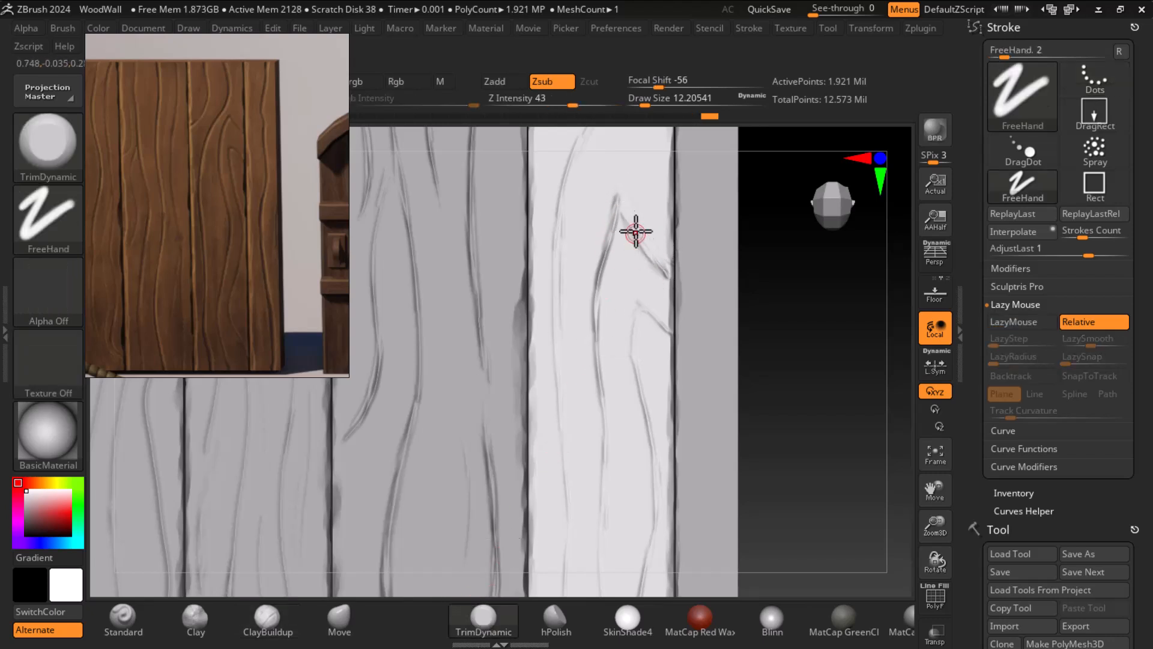
{"action": "key", "text": "shift"}
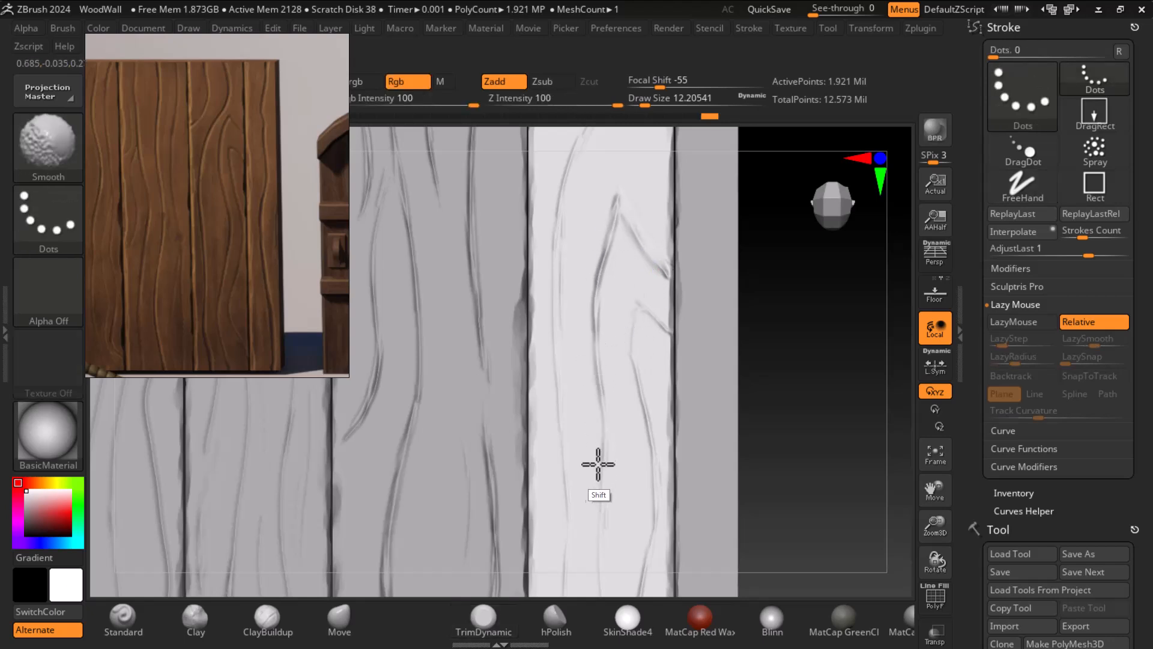
{"action": "left_click_drag", "start_coordinate": [599, 462], "coordinate": [601, 470], "text": "shift"}
{"action": "left_click_drag", "start_coordinate": [864, 406], "coordinate": [826, 285], "text": "alt"}
{"action": "mouse_move", "coordinate": [601, 180]}
{"action": "left_mouse_down", "text": "shift"}
{"action": "mouse_move", "coordinate": [589, 246]}
{"action": "mouse_move", "coordinate": [609, 197]}
{"action": "left_mouse_up", "text": "shift"}
{"action": "key", "text": "shift"}
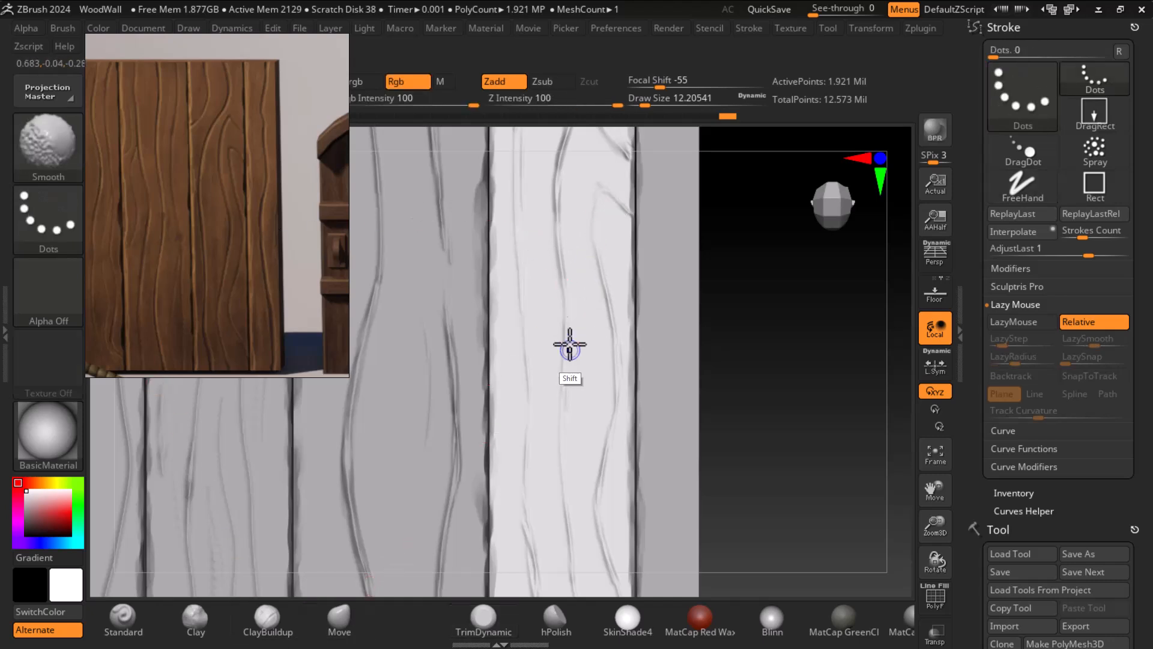
Step: Set the brush size to 7 and trim the edges of the plank's right grain line down to the bottom edge
{"action": "mouse_move", "coordinate": [741, 450]}
{"action": "left_mouse_down"}
{"action": "mouse_move", "coordinate": [741, 296]}
{"action": "mouse_move", "coordinate": [773, 415]}
{"action": "mouse_move", "coordinate": [738, 428]}
{"action": "left_mouse_up"}
{"action": "key", "text": "bracketleft"}
{"action": "key", "text": "bracketleft"}
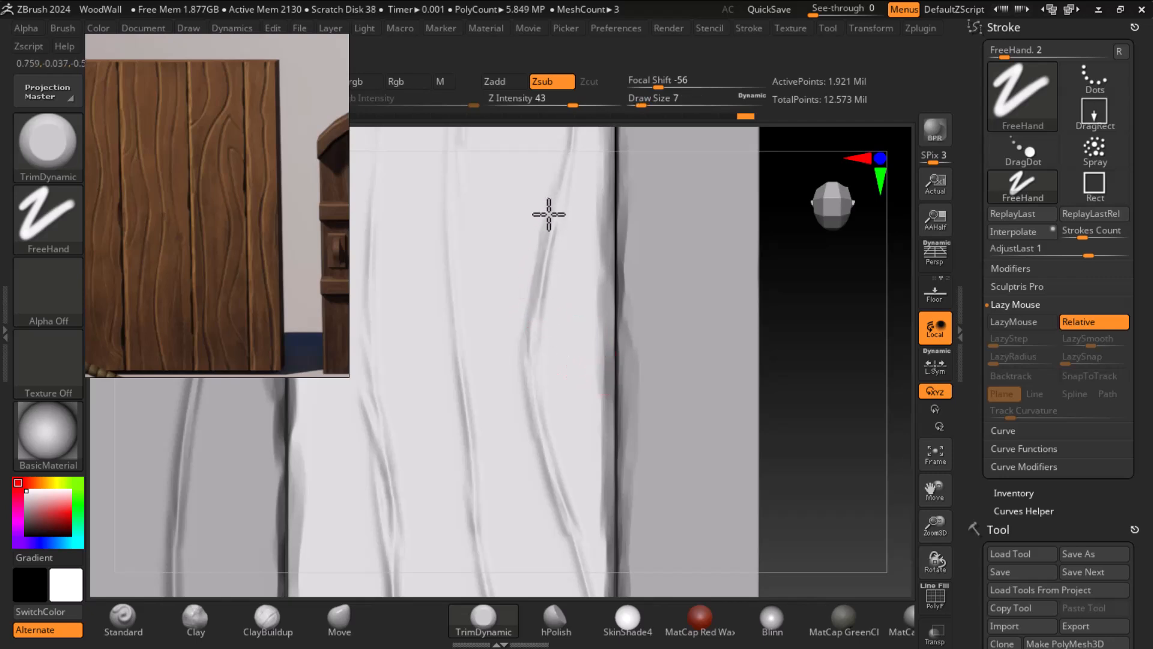
{"action": "left_click_drag", "start_coordinate": [525, 361], "coordinate": [528, 389]}
{"action": "left_click_drag", "start_coordinate": [856, 452], "coordinate": [804, 338], "text": "alt"}
{"action": "mouse_move", "coordinate": [472, 293]}
{"action": "left_mouse_down"}
{"action": "mouse_move", "coordinate": [522, 477]}
{"action": "mouse_move", "coordinate": [523, 460]}
{"action": "left_mouse_up"}
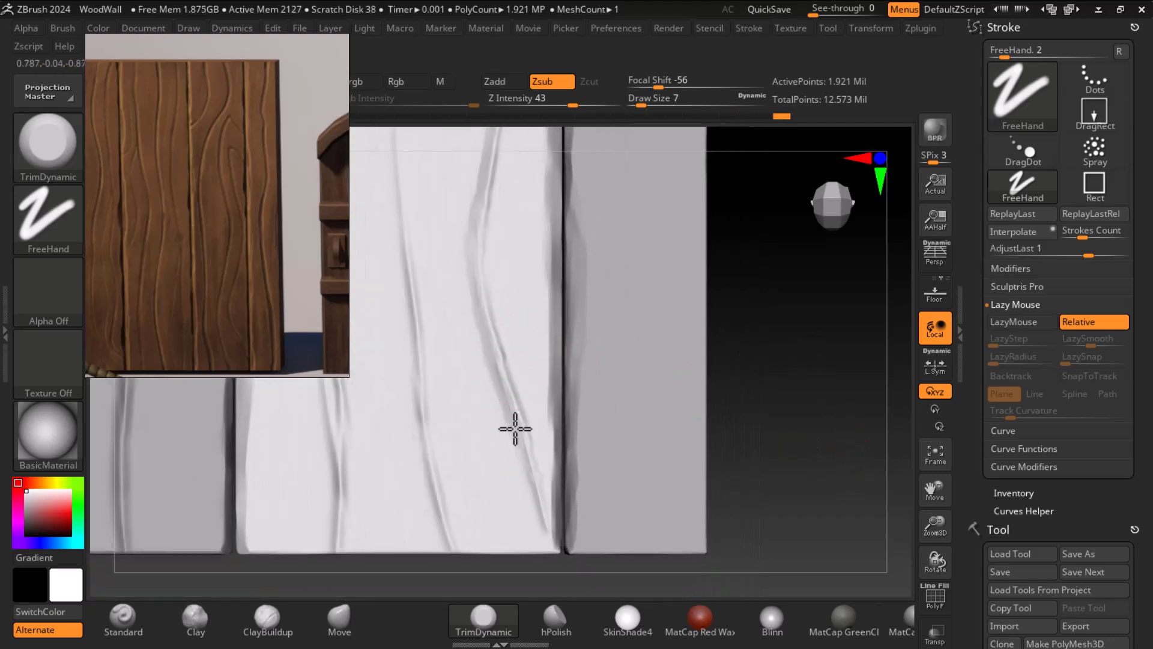
{"action": "left_click_drag", "start_coordinate": [801, 382], "coordinate": [733, 428]}
{"action": "left_click_drag", "start_coordinate": [499, 259], "coordinate": [483, 344]}
Step: Make the wider neighbouring plank active and trim the edges of its two long grain grooves in the lower section
{"action": "left_click_drag", "start_coordinate": [798, 298], "coordinate": [694, 142], "text": "alt"}
{"action": "left_click_drag", "start_coordinate": [733, 394], "coordinate": [783, 340], "text": "alt"}
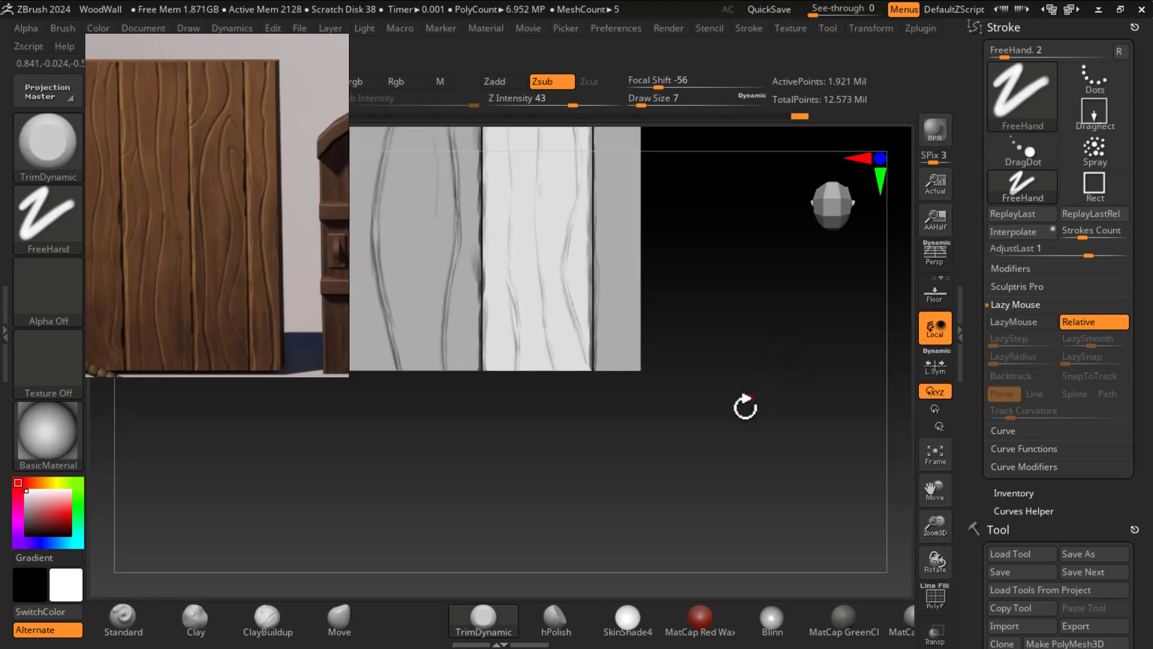
{"action": "left_click_drag", "start_coordinate": [749, 402], "coordinate": [745, 429]}
{"action": "left_click", "coordinate": [433, 318], "text": "alt"}
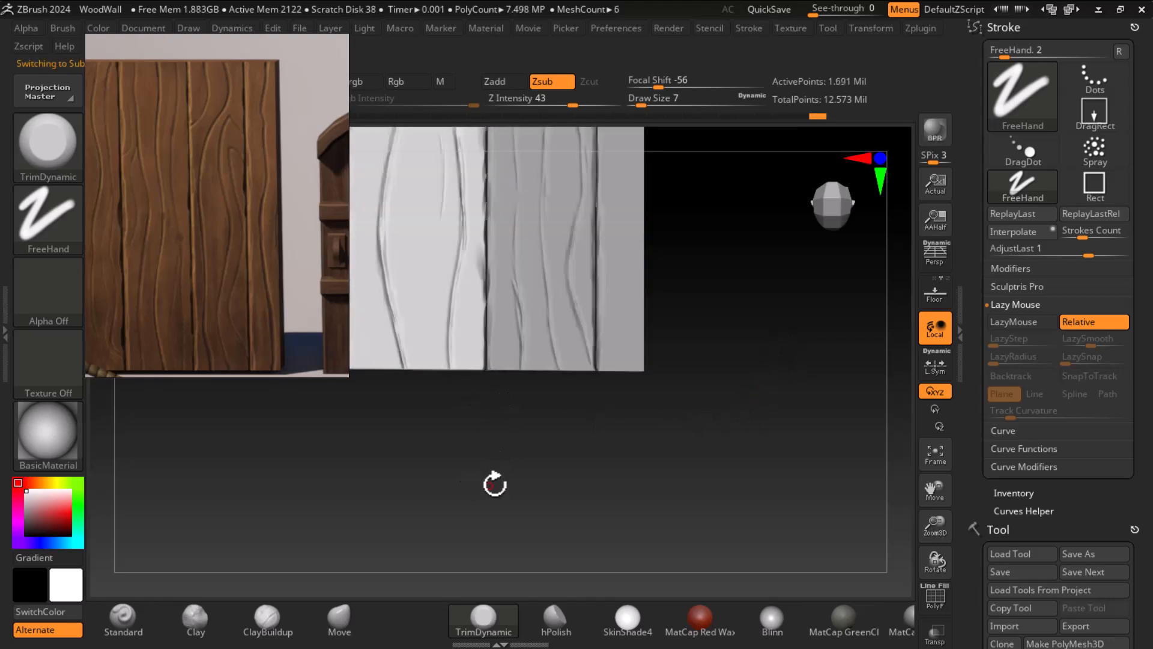
{"action": "left_click_drag", "start_coordinate": [489, 477], "coordinate": [671, 505], "text": "alt"}
{"action": "left_click_drag", "start_coordinate": [643, 433], "coordinate": [725, 555], "text": "alt"}
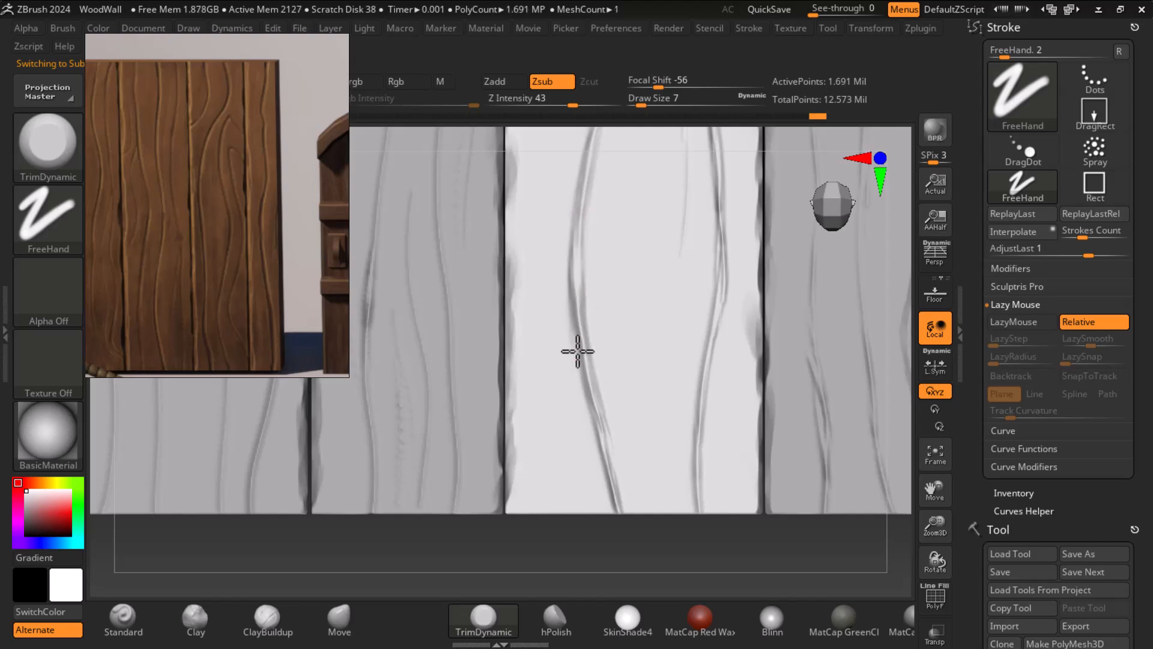
{"action": "left_click_drag", "start_coordinate": [592, 543], "coordinate": [556, 494], "text": "alt"}
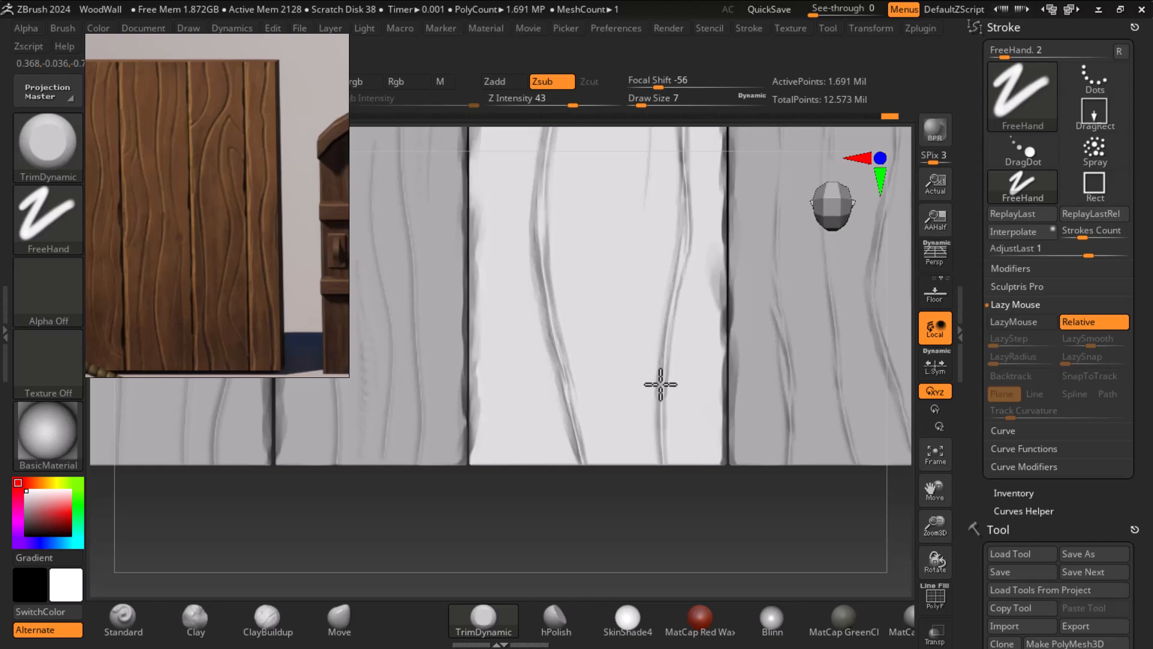
{"action": "left_click_drag", "start_coordinate": [784, 530], "coordinate": [808, 414], "text": "alt"}
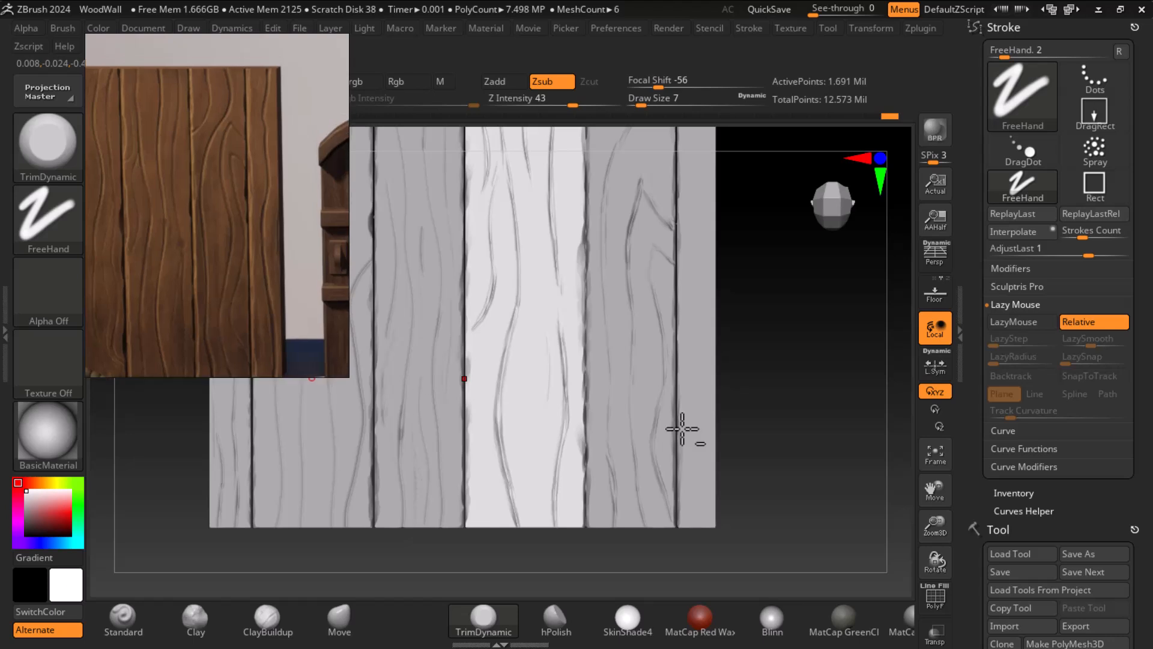
Step: Make the plank with the pointed groove active again and choose the Standard brush
{"action": "mouse_move", "coordinate": [723, 267]}
{"action": "left_mouse_down", "text": "alt"}
{"action": "mouse_move", "coordinate": [831, 334]}
{"action": "mouse_move", "coordinate": [798, 386]}
{"action": "mouse_move", "coordinate": [816, 362]}
{"action": "mouse_move", "coordinate": [831, 398]}
{"action": "mouse_move", "coordinate": [789, 446]}
{"action": "left_mouse_up", "text": "alt"}
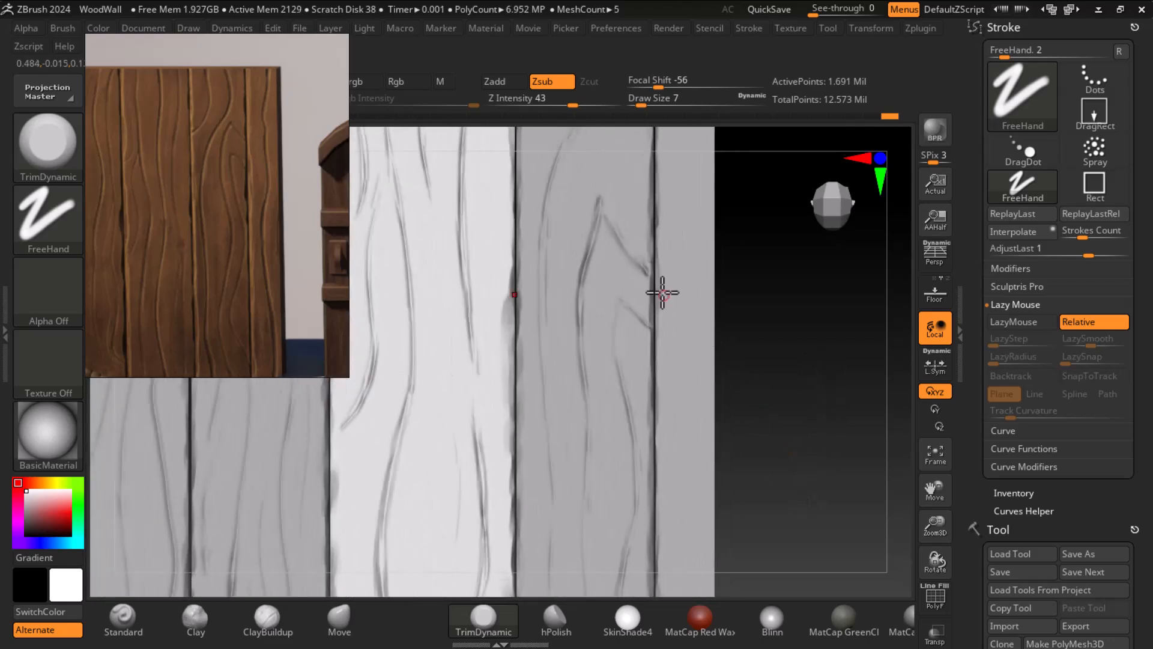
{"action": "left_click", "coordinate": [618, 239], "text": "alt"}
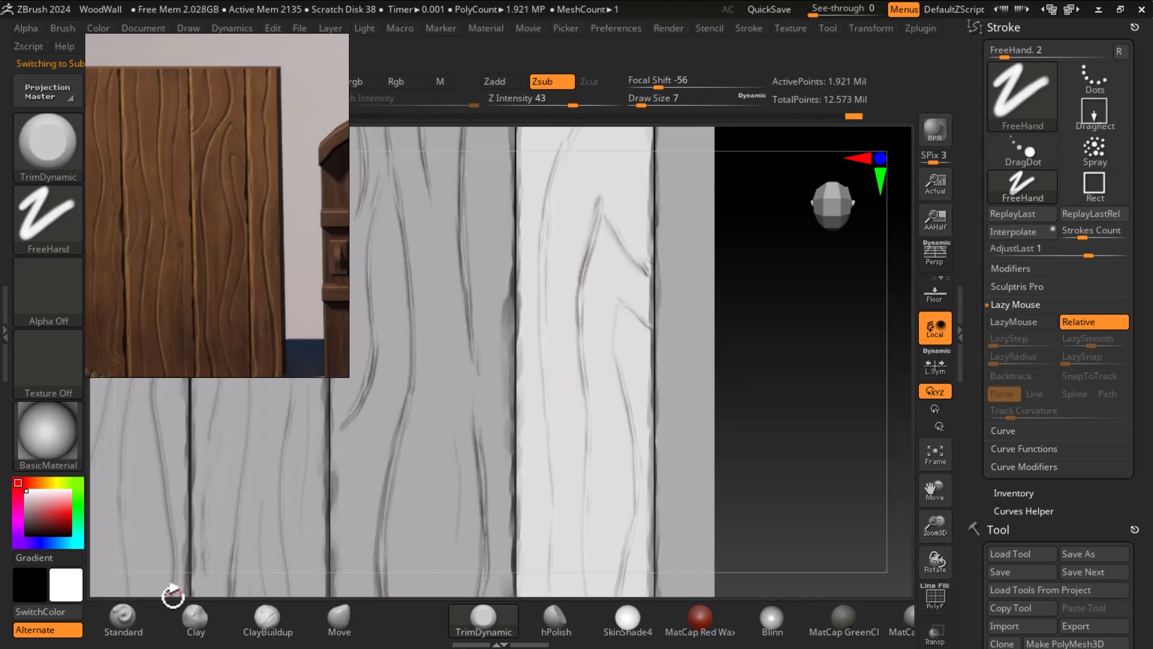
{"action": "left_click", "coordinate": [123, 619]}
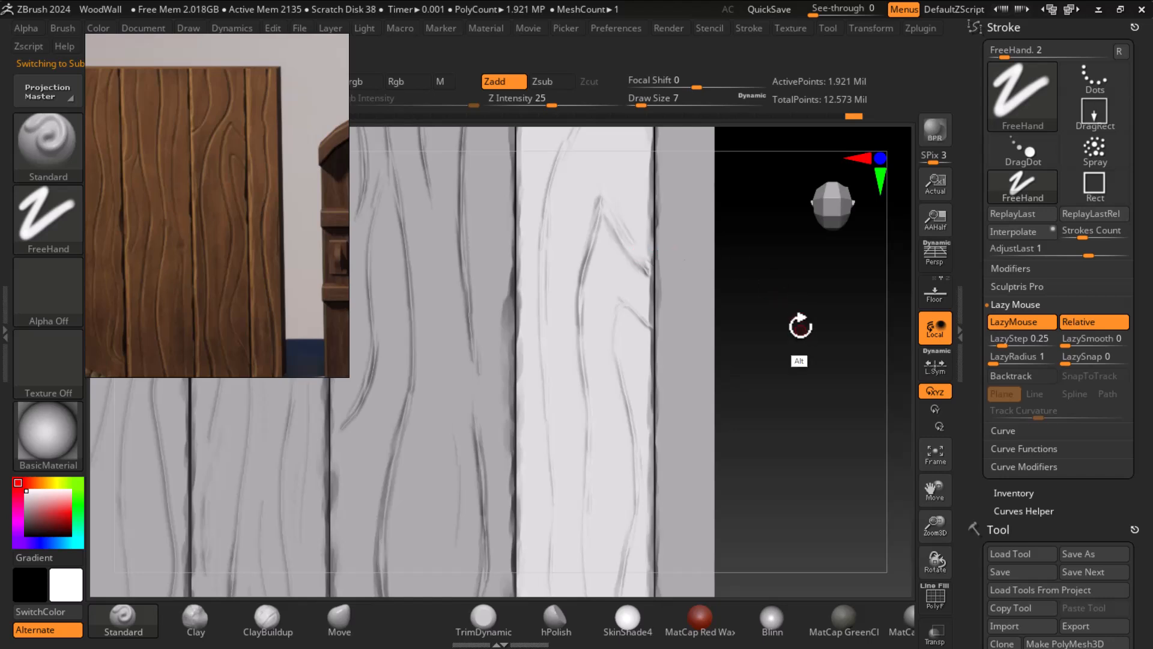
{"action": "left_click_drag", "start_coordinate": [801, 328], "coordinate": [821, 363]}
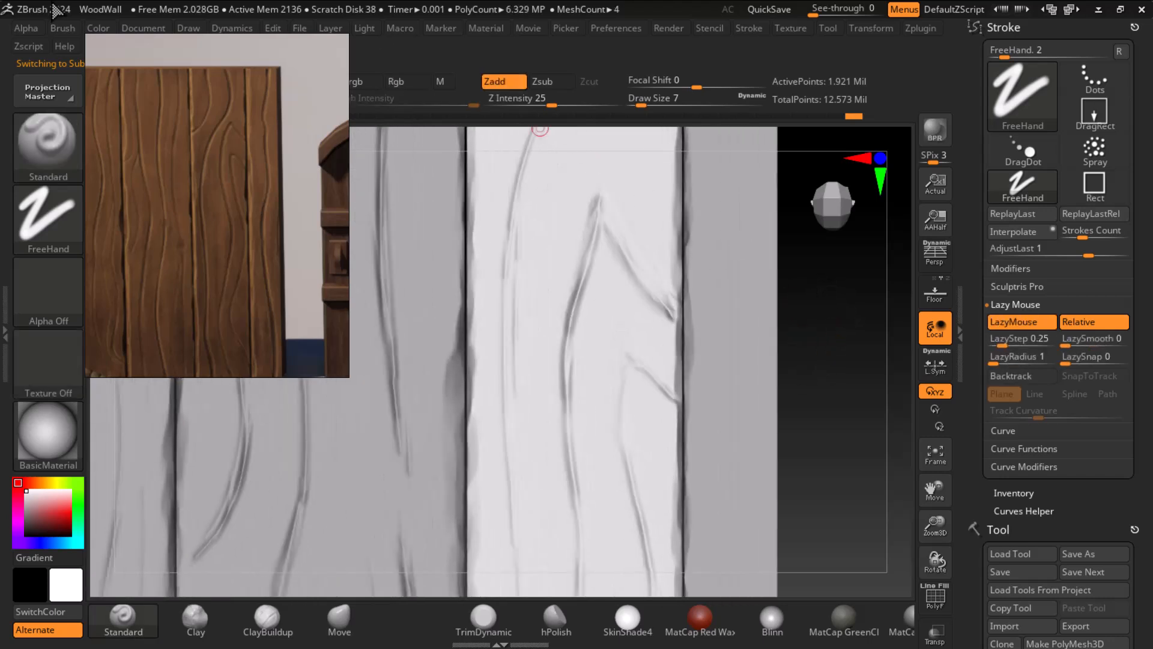
Step: Shift the reference image window clear of the menus and change the light direction to shade the grooves differently
{"action": "mouse_move", "coordinate": [275, 53]}
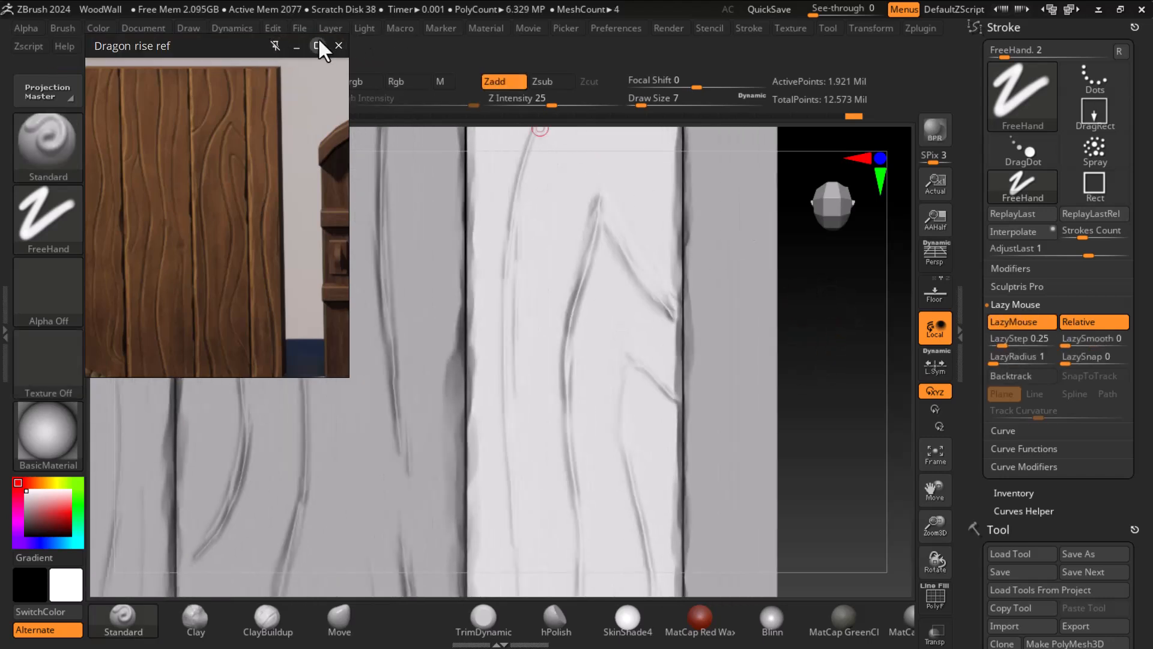
{"action": "left_click_drag", "start_coordinate": [190, 43], "coordinate": [182, 68]}
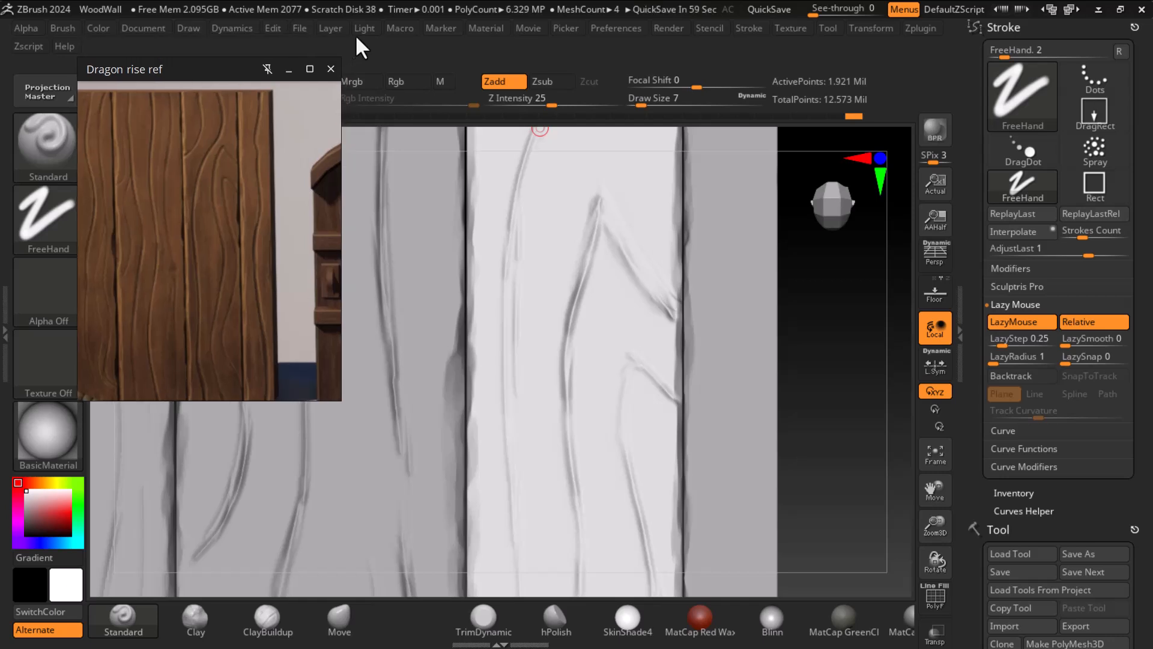
{"action": "left_click", "coordinate": [362, 28]}
{"action": "mouse_move", "coordinate": [405, 154]}
{"action": "left_mouse_down"}
{"action": "mouse_move", "coordinate": [411, 117]}
{"action": "mouse_move", "coordinate": [429, 125]}
{"action": "left_mouse_up"}
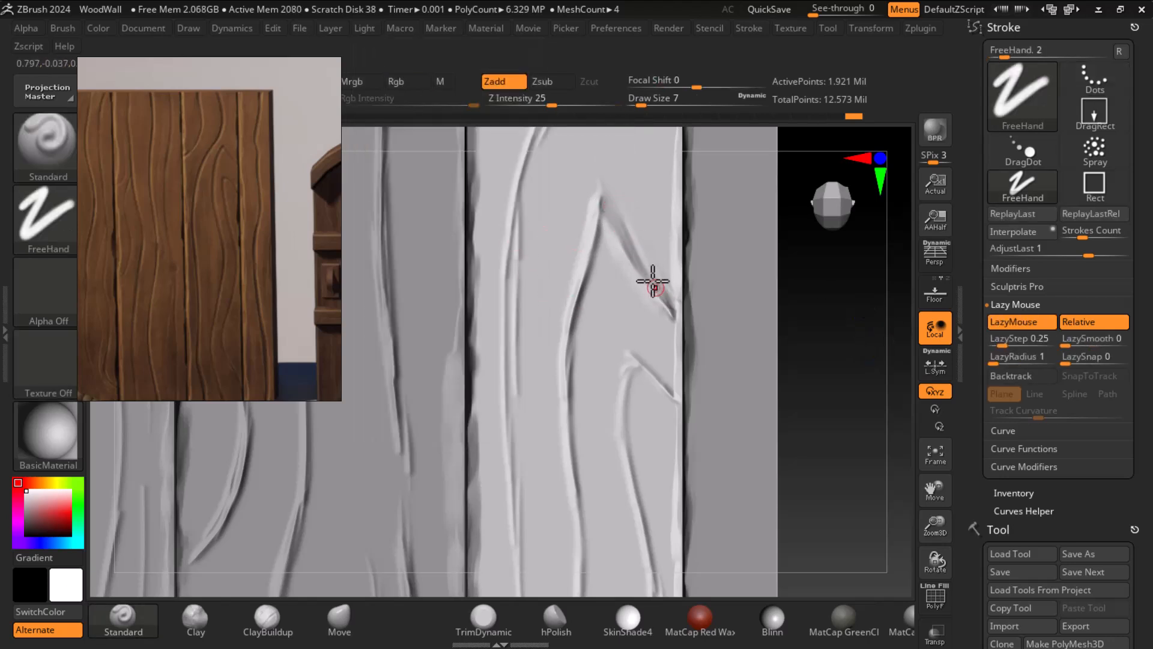
Step: Emphasize both sides of the pointed groove with Standard brush strokes at intensity 25
{"action": "left_click_drag", "start_coordinate": [613, 219], "coordinate": [674, 313]}
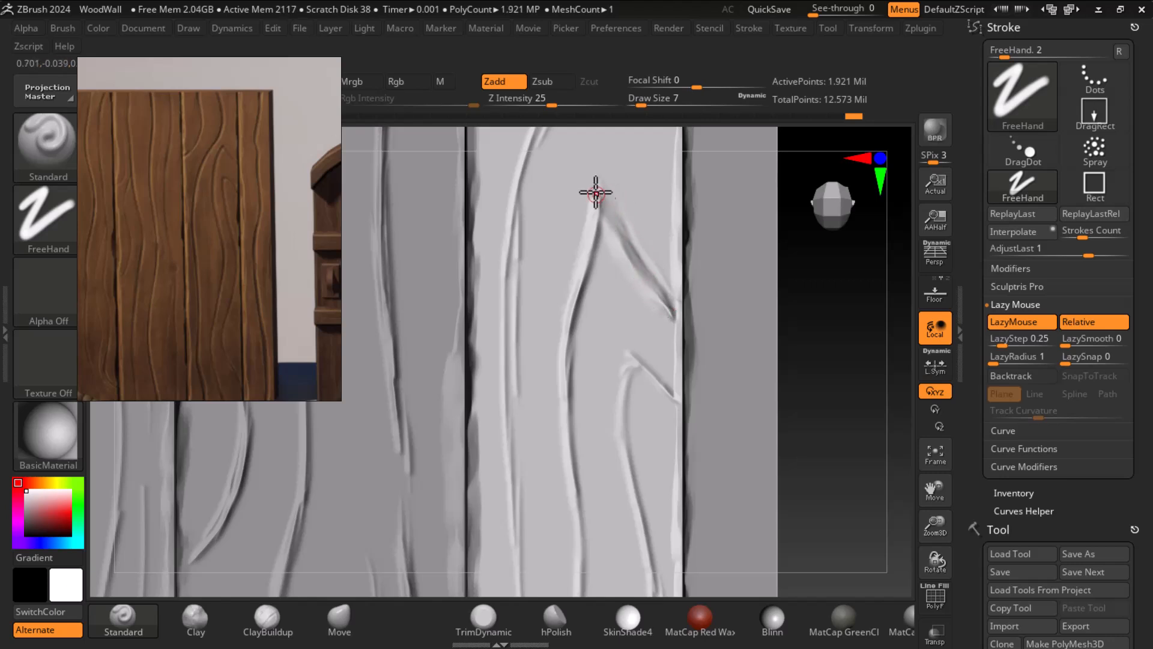
{"action": "left_click_drag", "start_coordinate": [608, 188], "coordinate": [665, 292]}
{"action": "left_click_drag", "start_coordinate": [601, 190], "coordinate": [556, 359]}
Step: Sculpt along the central grain line with the Standard brush, working from below the pointed groove down the plank
{"action": "left_click_drag", "start_coordinate": [889, 373], "coordinate": [863, 296], "text": "alt"}
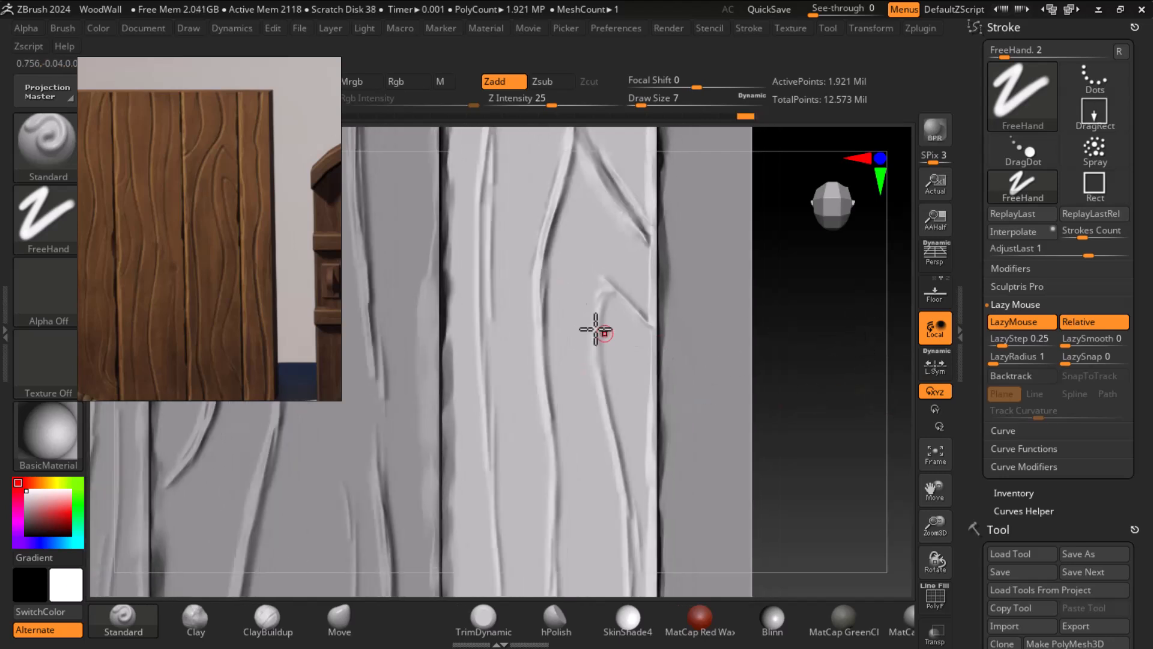
{"action": "mouse_move", "coordinate": [541, 302]}
{"action": "left_mouse_down"}
{"action": "mouse_move", "coordinate": [541, 404]}
{"action": "mouse_move", "coordinate": [541, 386]}
{"action": "left_mouse_up"}
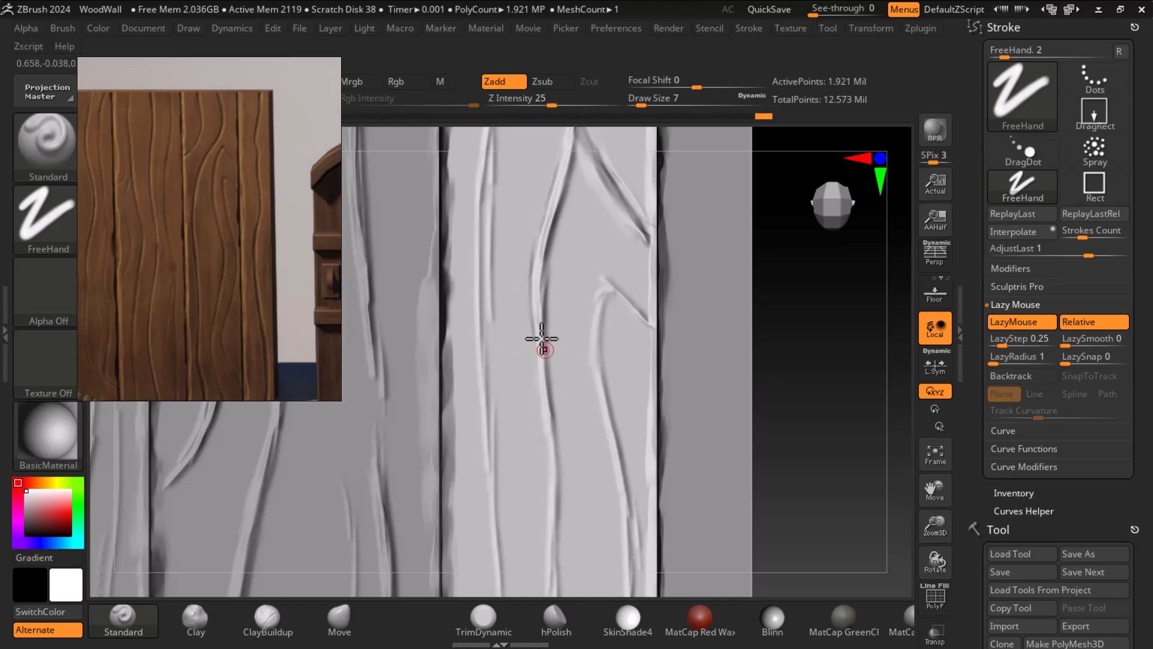
{"action": "left_click_drag", "start_coordinate": [762, 378], "coordinate": [738, 381]}
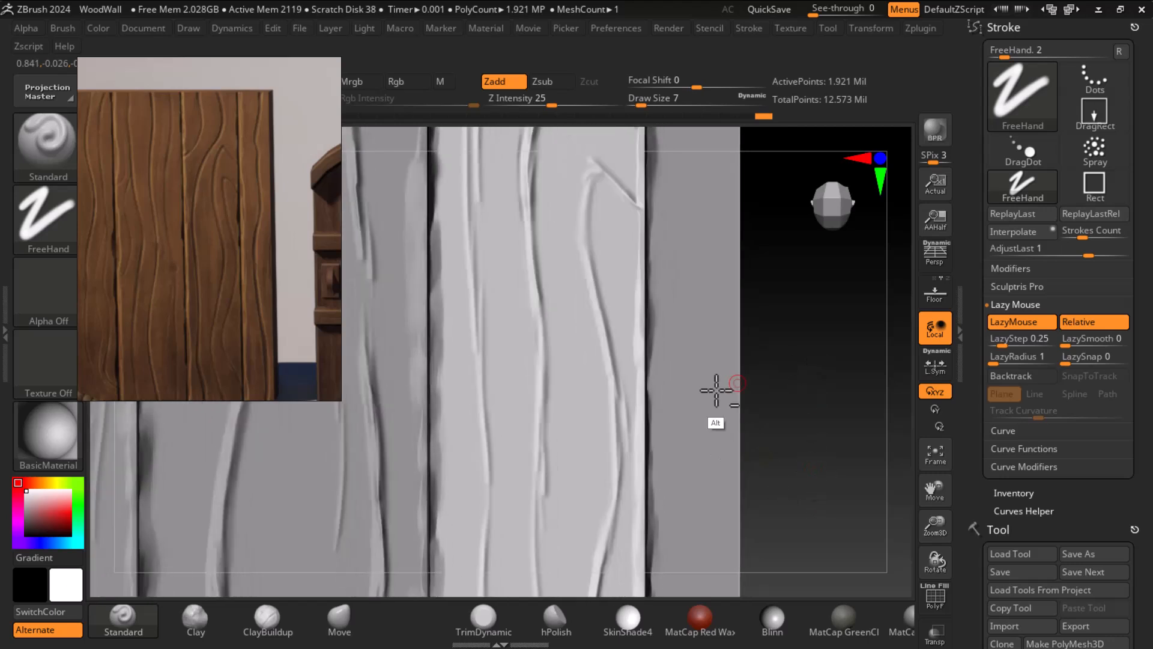
{"action": "left_click_drag", "start_coordinate": [531, 323], "coordinate": [546, 414]}
{"action": "left_click_drag", "start_coordinate": [833, 466], "coordinate": [837, 324], "text": "alt"}
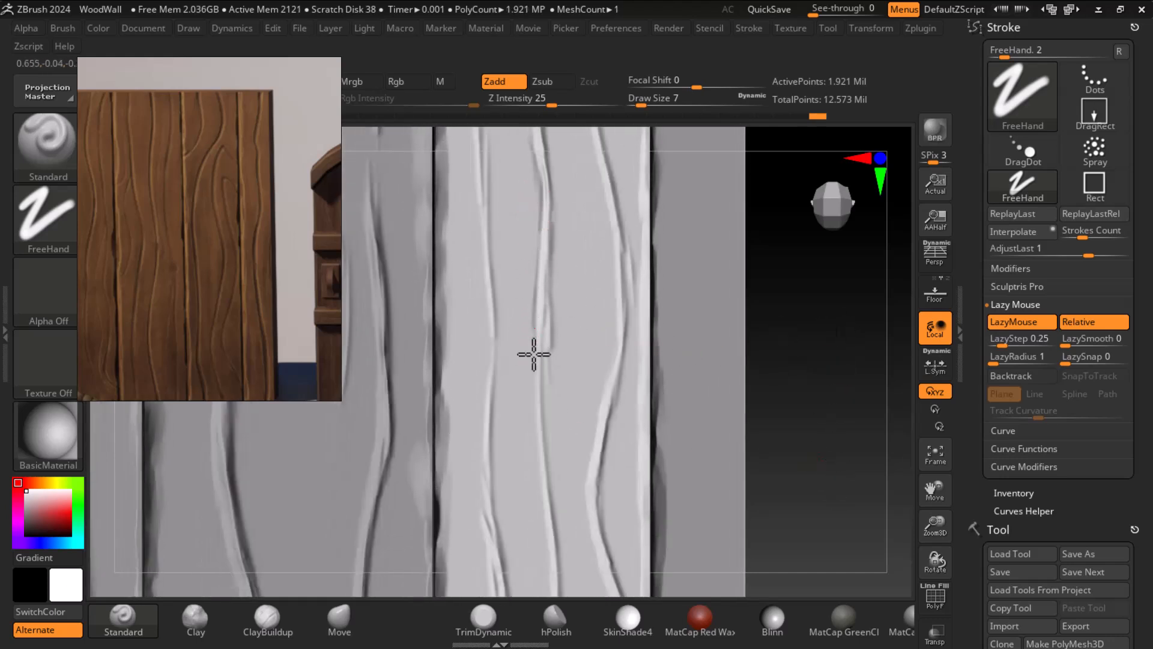
{"action": "left_click_drag", "start_coordinate": [849, 331], "coordinate": [825, 331], "text": "alt"}
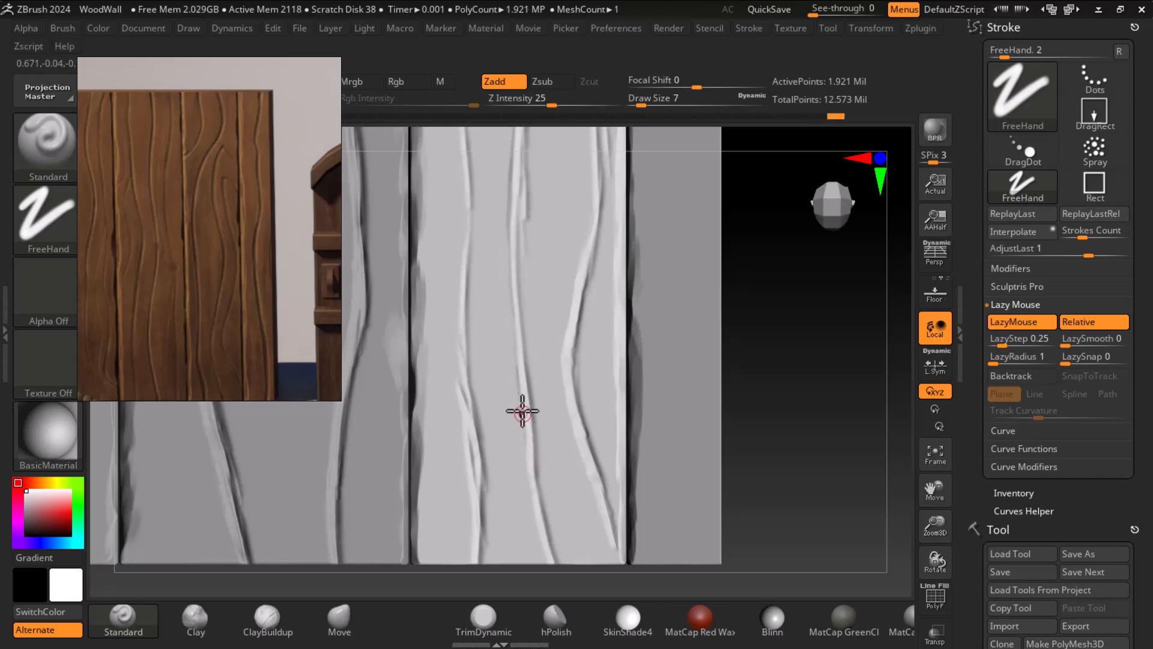
Step: Reshape the left grain line in the plank's lower section with raising and lowering Standard brush strokes
{"action": "left_click_drag", "start_coordinate": [829, 468], "coordinate": [808, 380], "text": "alt"}
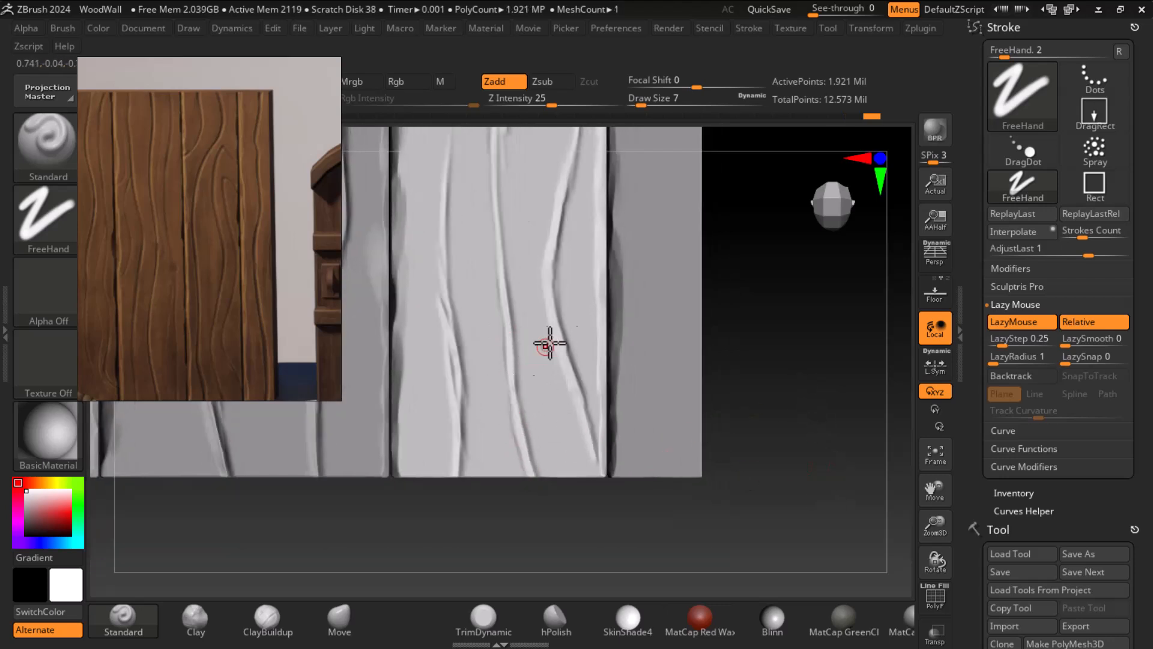
{"action": "left_click_drag", "start_coordinate": [787, 414], "coordinate": [784, 482], "text": "alt"}
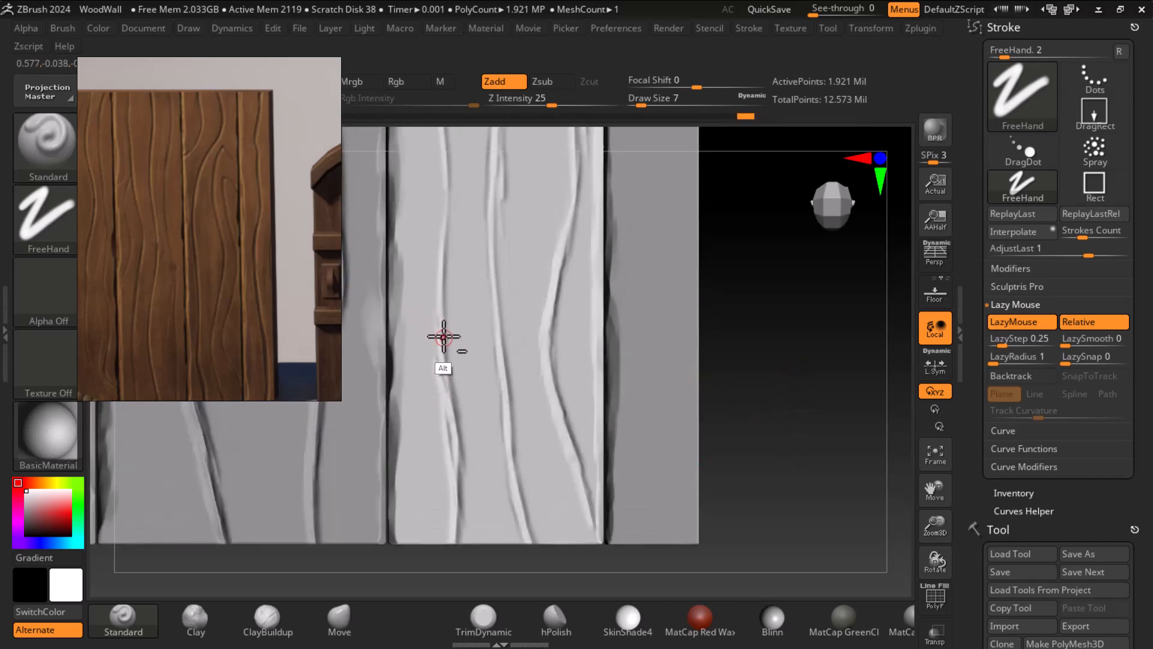
{"action": "left_click_drag", "start_coordinate": [438, 345], "coordinate": [450, 480]}
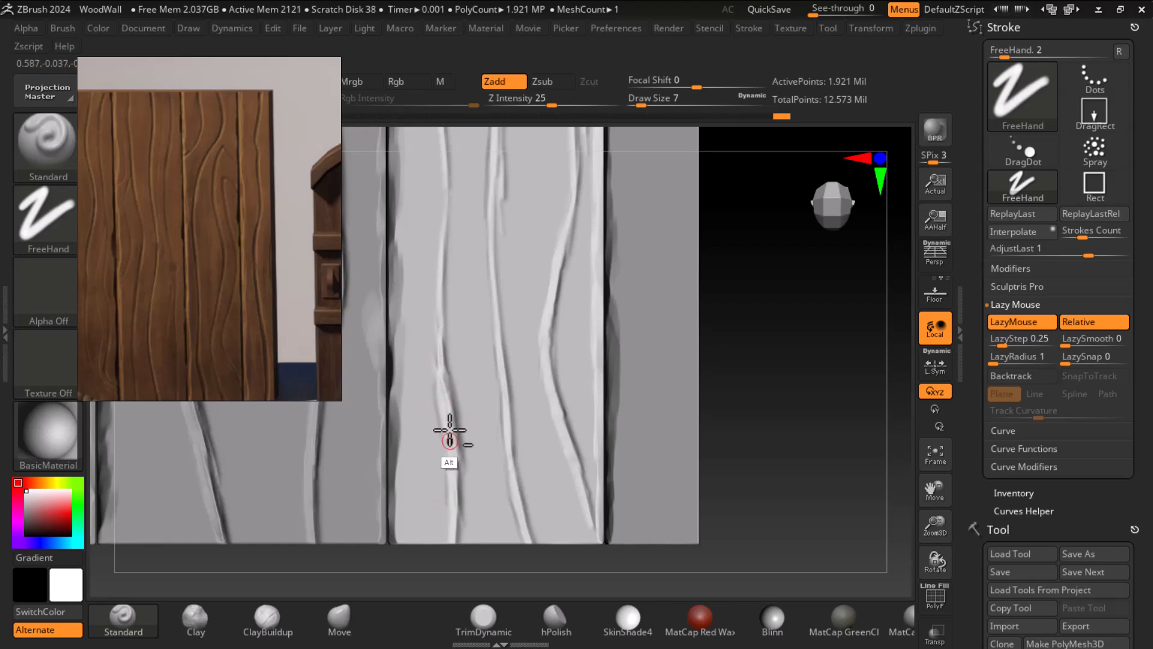
{"action": "left_click_drag", "start_coordinate": [442, 350], "coordinate": [455, 458], "text": "alt"}
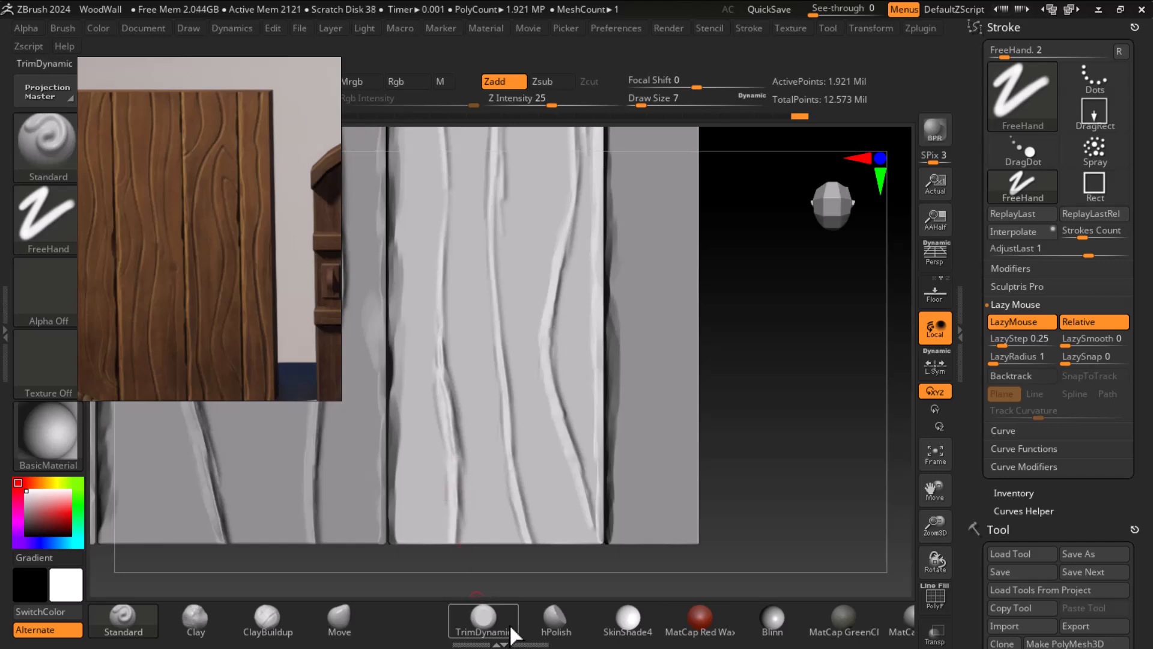
Step: Flatten the ridges of the left grain line in the plank's lower section with TrimDynamic strokes and smooth along it
{"action": "left_click", "coordinate": [481, 627]}
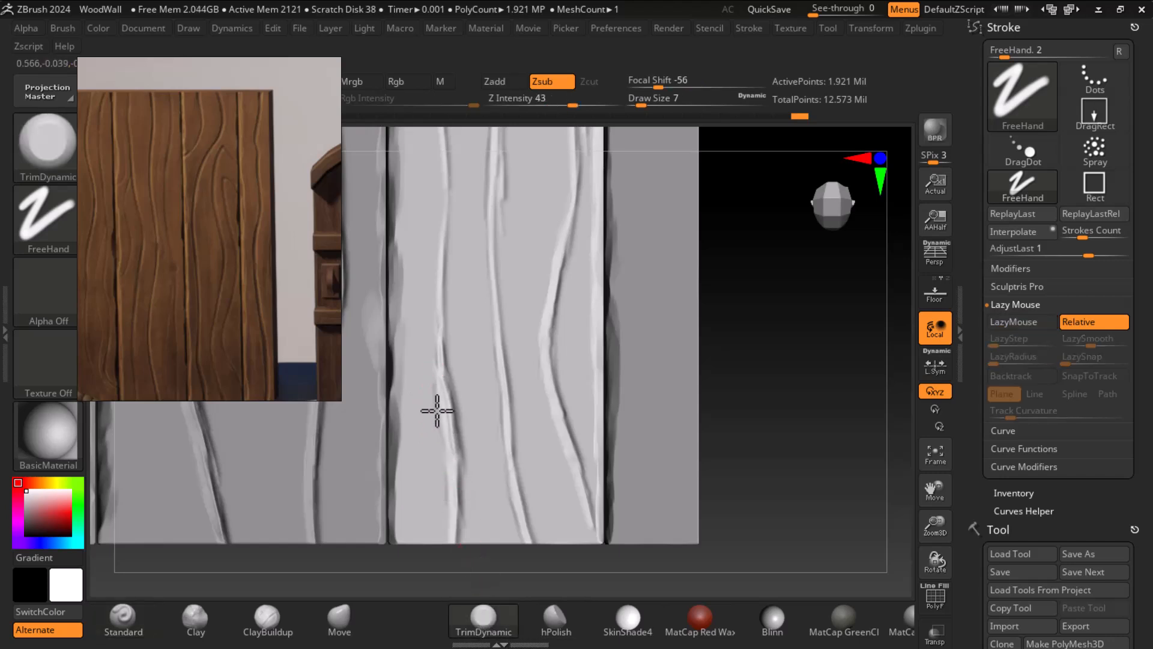
{"action": "left_click_drag", "start_coordinate": [755, 428], "coordinate": [794, 565]}
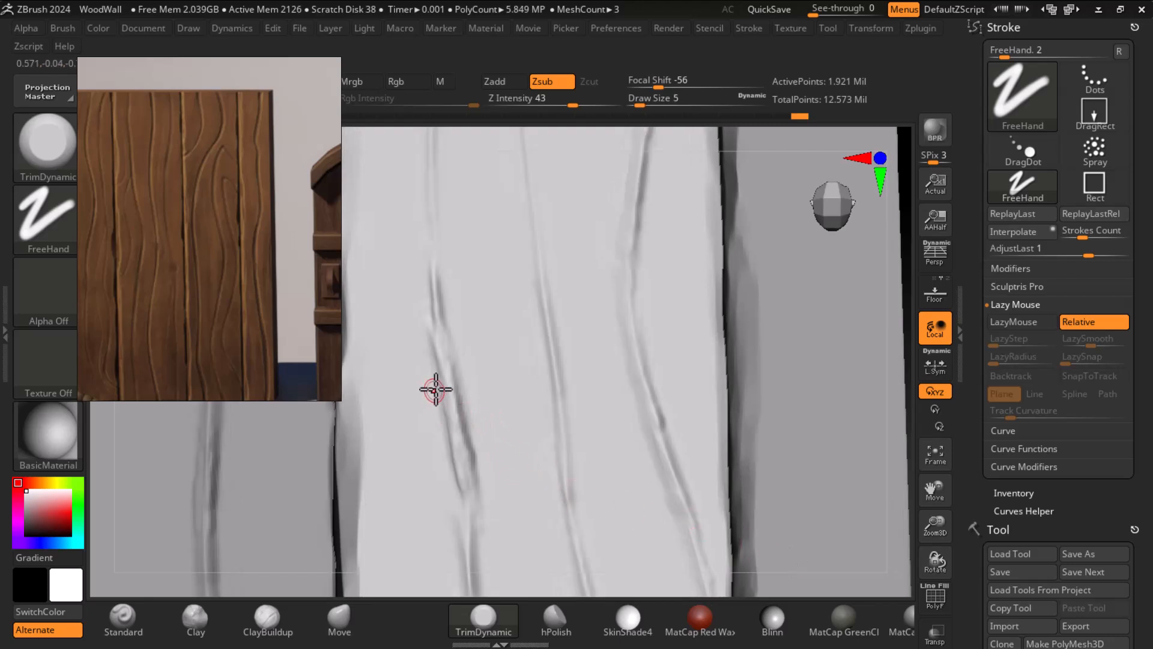
{"action": "left_click_drag", "start_coordinate": [453, 376], "coordinate": [464, 443]}
{"action": "left_click_drag", "start_coordinate": [450, 384], "coordinate": [472, 503]}
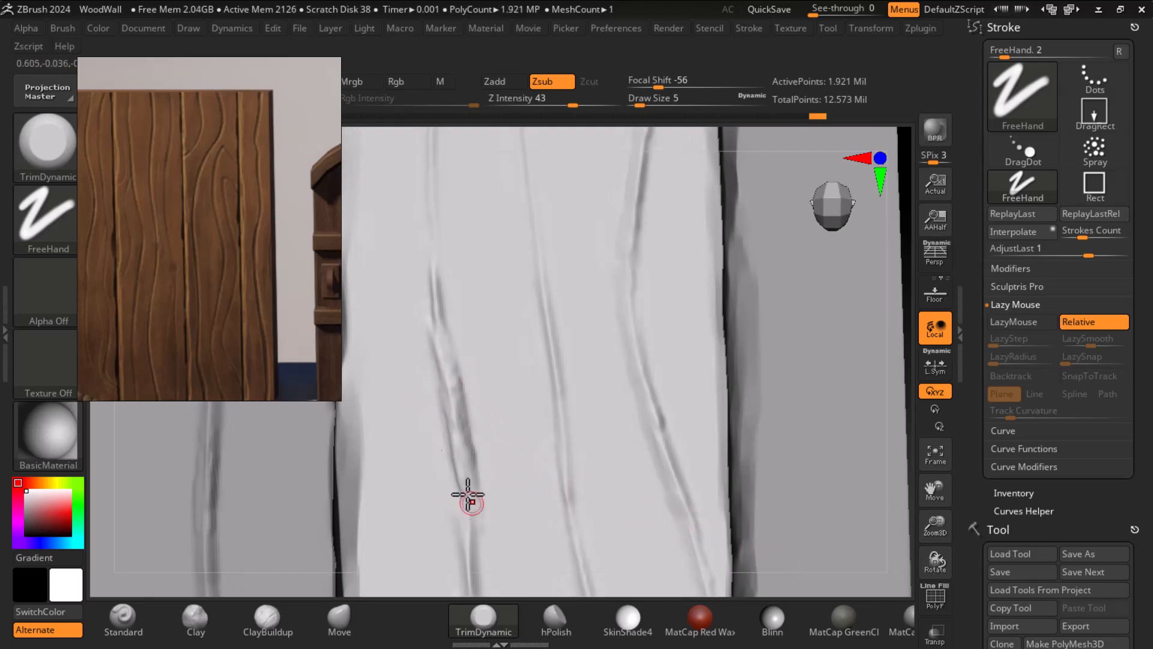
{"action": "left_click_drag", "start_coordinate": [442, 377], "coordinate": [453, 529], "text": "shift"}
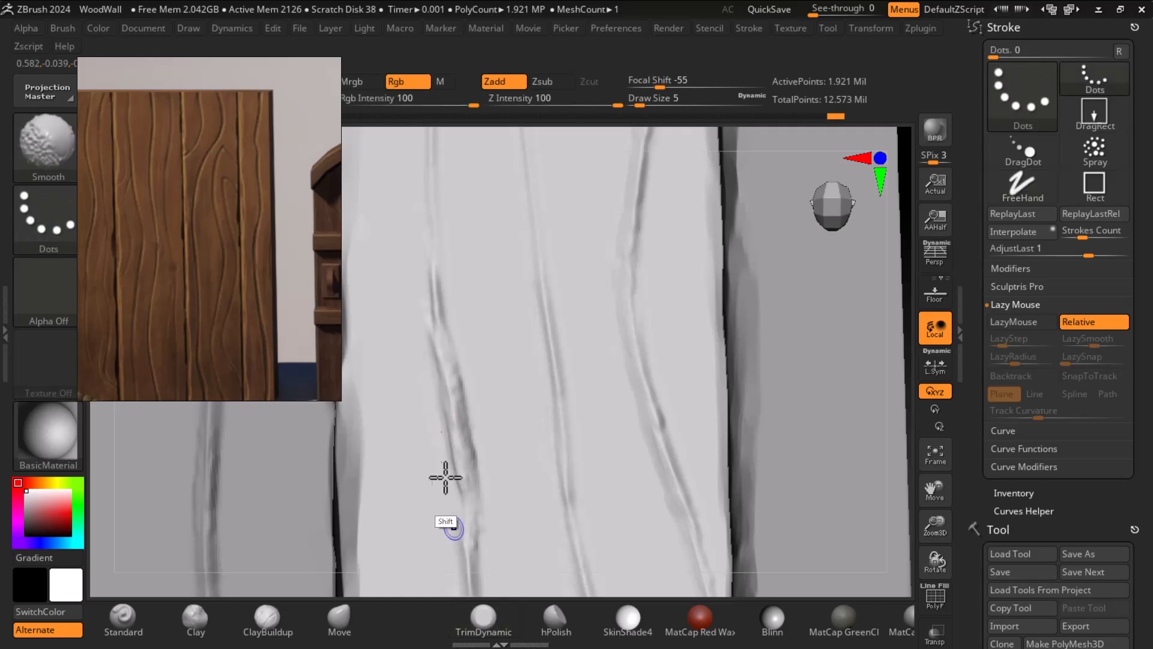
Step: Smooth down the pointed groove's right branches near the plank's edge
{"action": "key", "text": "f"}
{"action": "left_click_drag", "start_coordinate": [762, 367], "coordinate": [803, 362], "text": "shift"}
{"action": "mouse_move", "coordinate": [813, 422]}
{"action": "left_mouse_down", "text": "alt"}
{"action": "mouse_move", "coordinate": [766, 466]}
{"action": "mouse_move", "coordinate": [812, 468]}
{"action": "mouse_move", "coordinate": [818, 420]}
{"action": "mouse_move", "coordinate": [782, 450]}
{"action": "left_mouse_up", "text": "alt"}
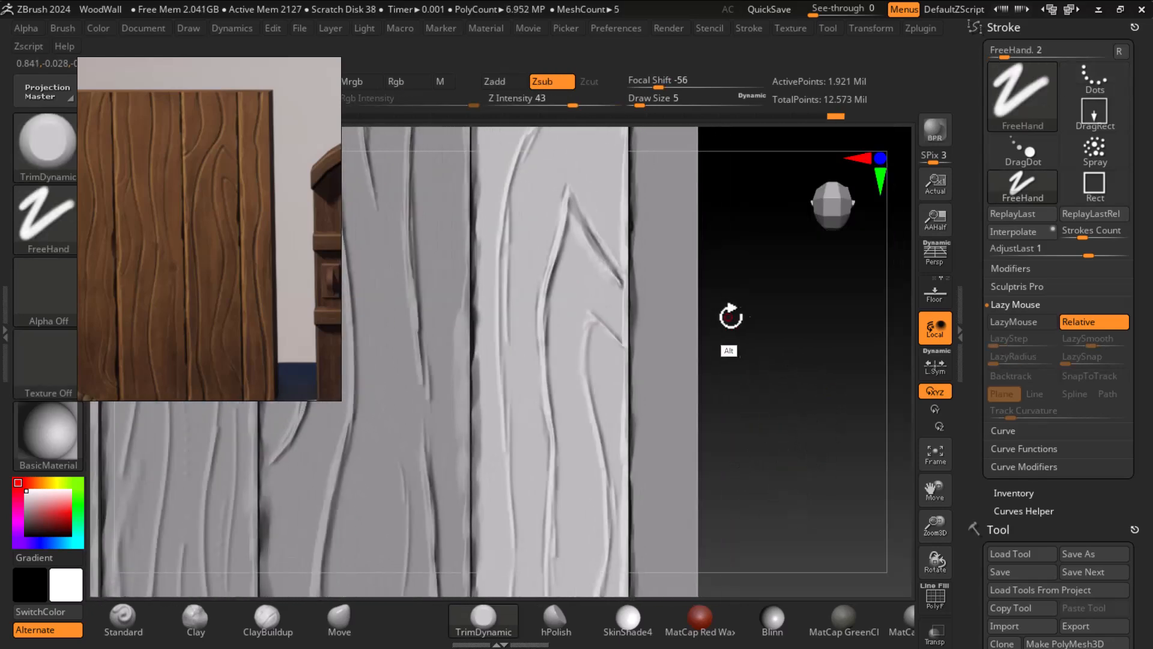
{"action": "left_click_drag", "start_coordinate": [764, 321], "coordinate": [736, 352], "text": "alt"}
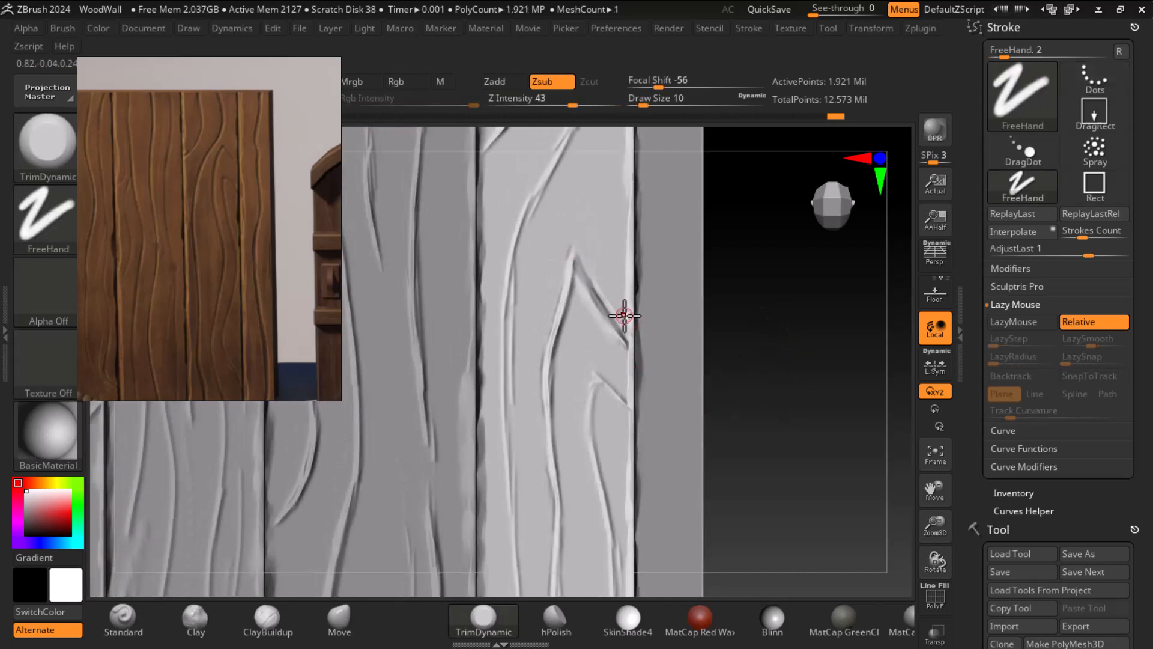
{"action": "key", "text": "shift"}
{"action": "left_click_drag", "start_coordinate": [619, 386], "coordinate": [576, 391], "text": "shift"}
{"action": "mouse_move", "coordinate": [595, 306]}
{"action": "left_mouse_down", "text": "shift"}
{"action": "mouse_move", "coordinate": [574, 268]}
{"action": "mouse_move", "coordinate": [611, 326]}
{"action": "left_mouse_up", "text": "shift"}
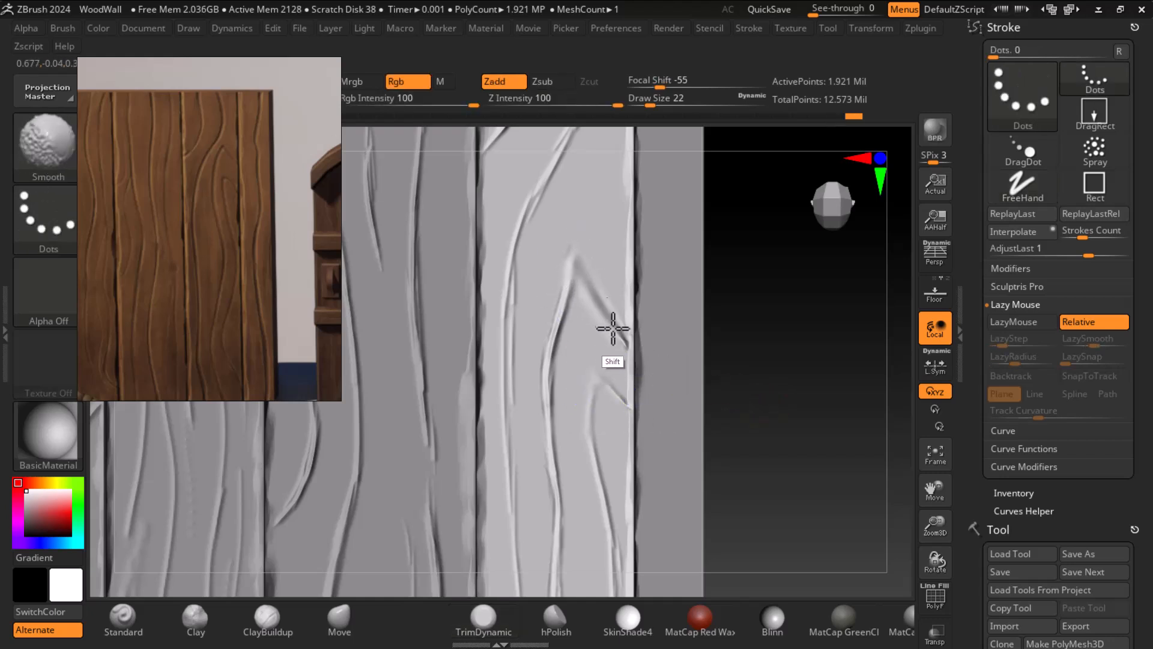
Step: Carve the pointed groove's upper right branch again with the Standard brush, using Focal Shift 69 and Draw Size 7
{"action": "left_click", "coordinate": [123, 627]}
{"action": "left_click_drag", "start_coordinate": [696, 80], "coordinate": [742, 80]}
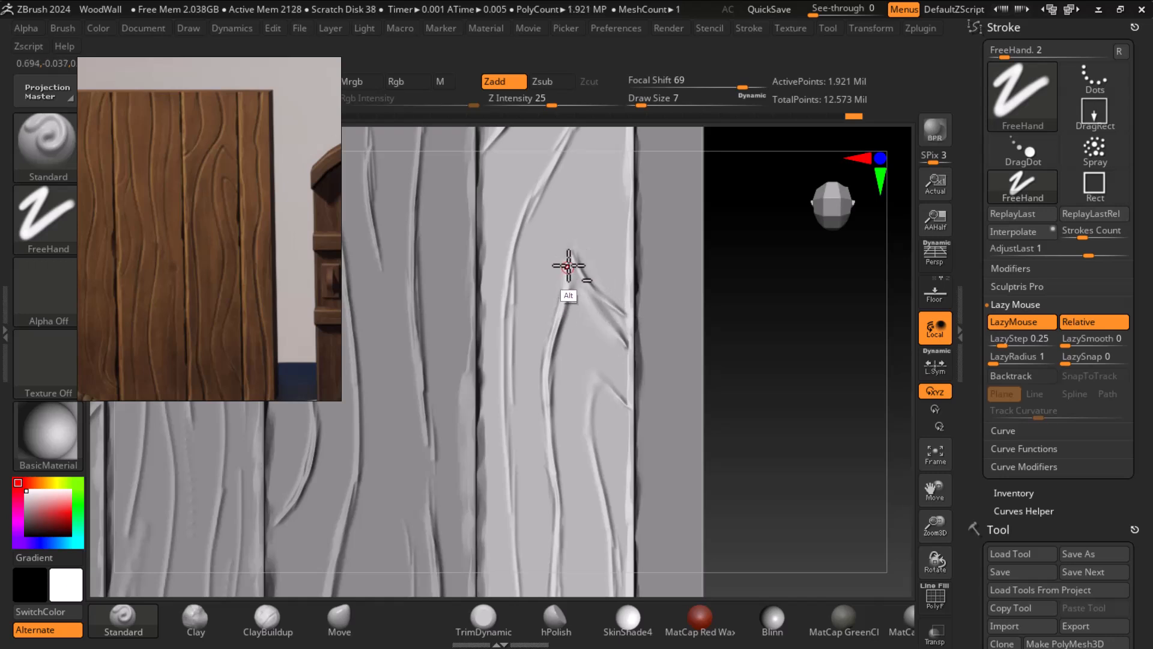
{"action": "left_click_drag", "start_coordinate": [573, 257], "coordinate": [630, 325]}
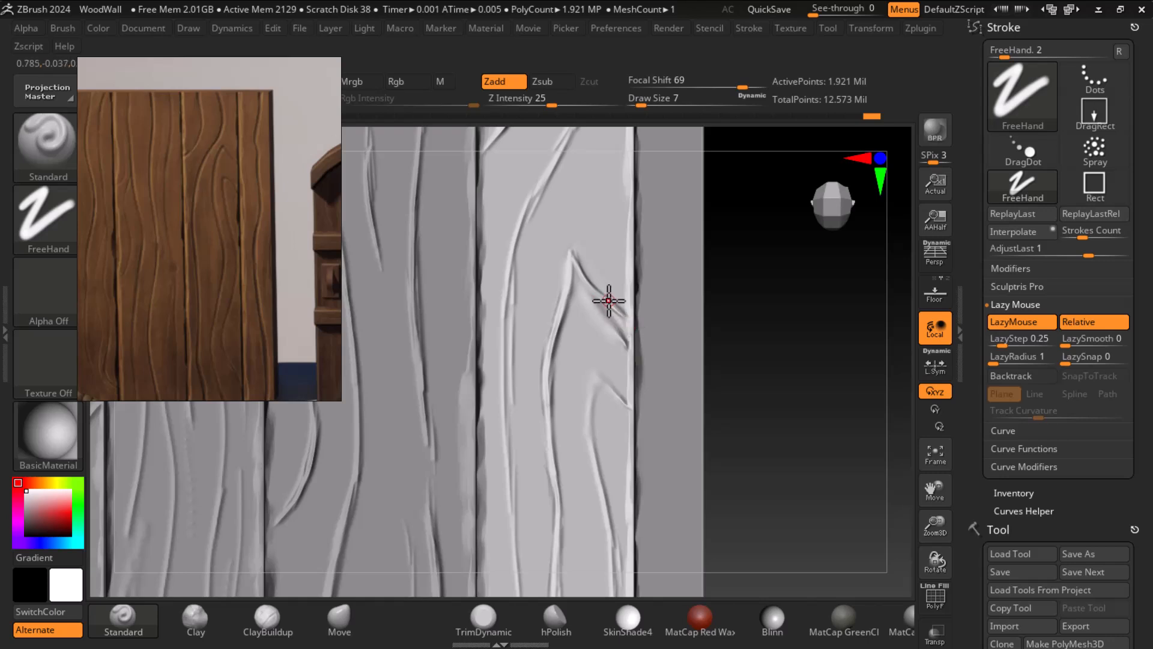
{"action": "key", "text": "shift"}
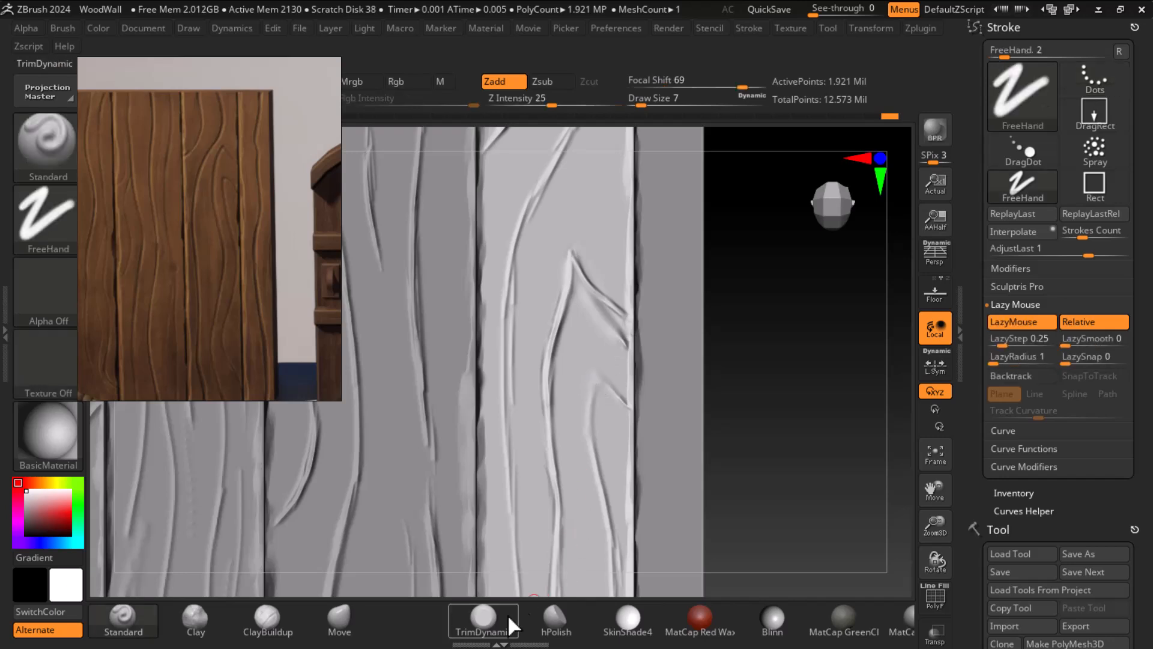
Step: Fill and flatten the leftover groove beneath the new branch with ClayBuildup and TrimDynamic, smoothing the surface
{"action": "left_click", "coordinate": [268, 619]}
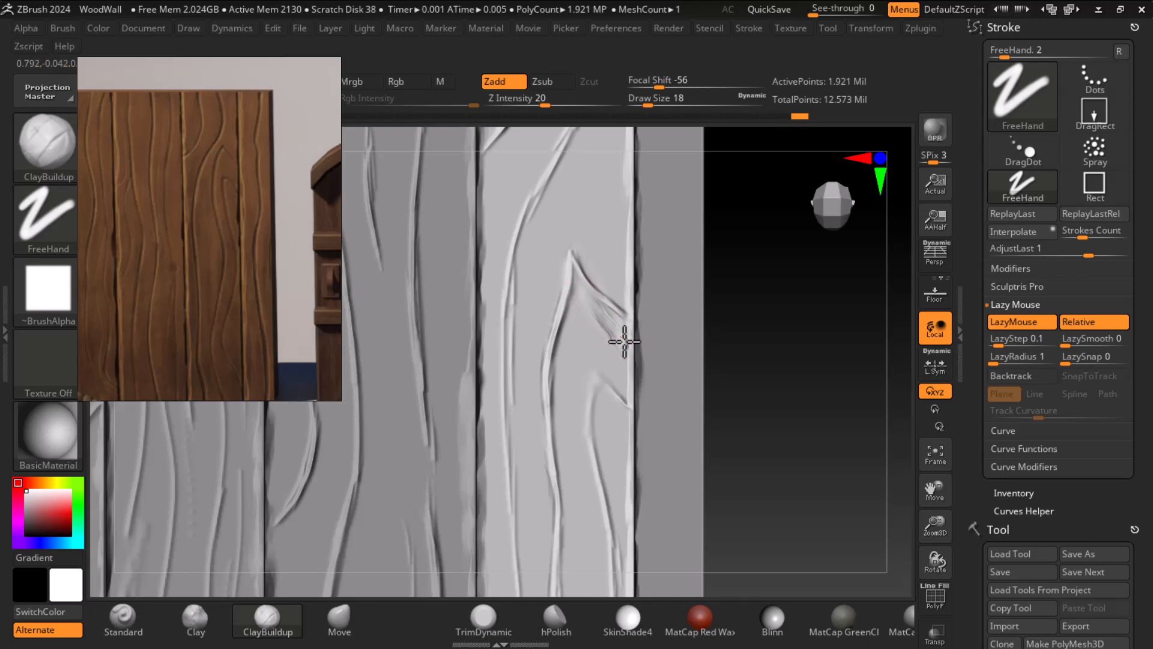
{"action": "key", "text": "shift"}
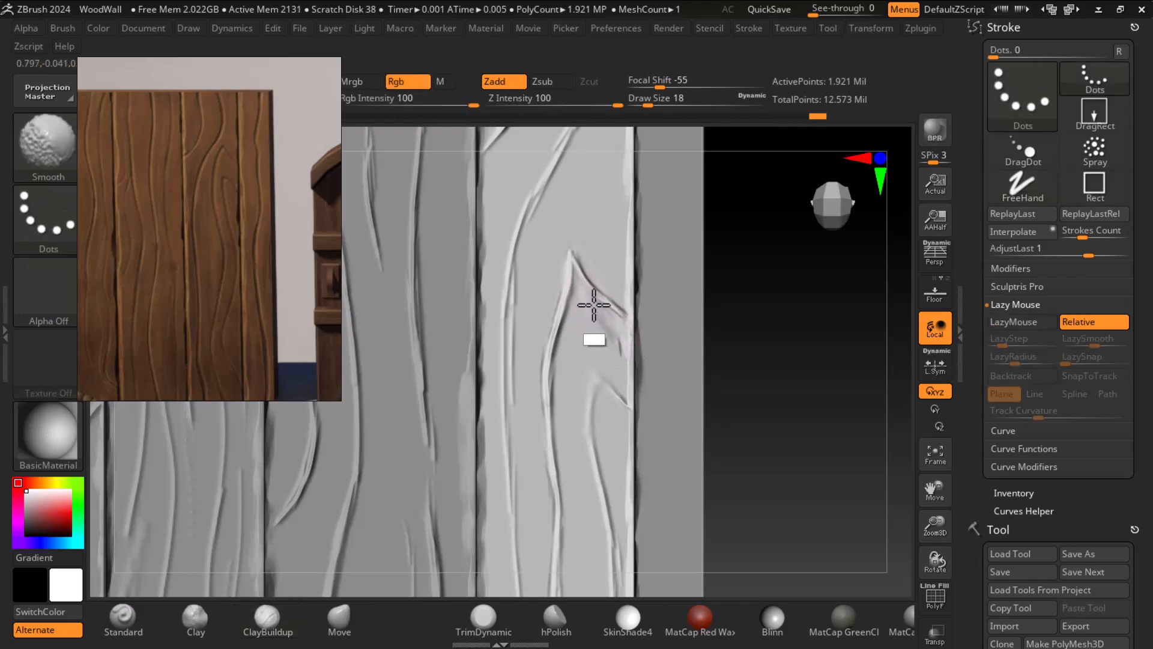
{"action": "left_click", "coordinate": [556, 618]}
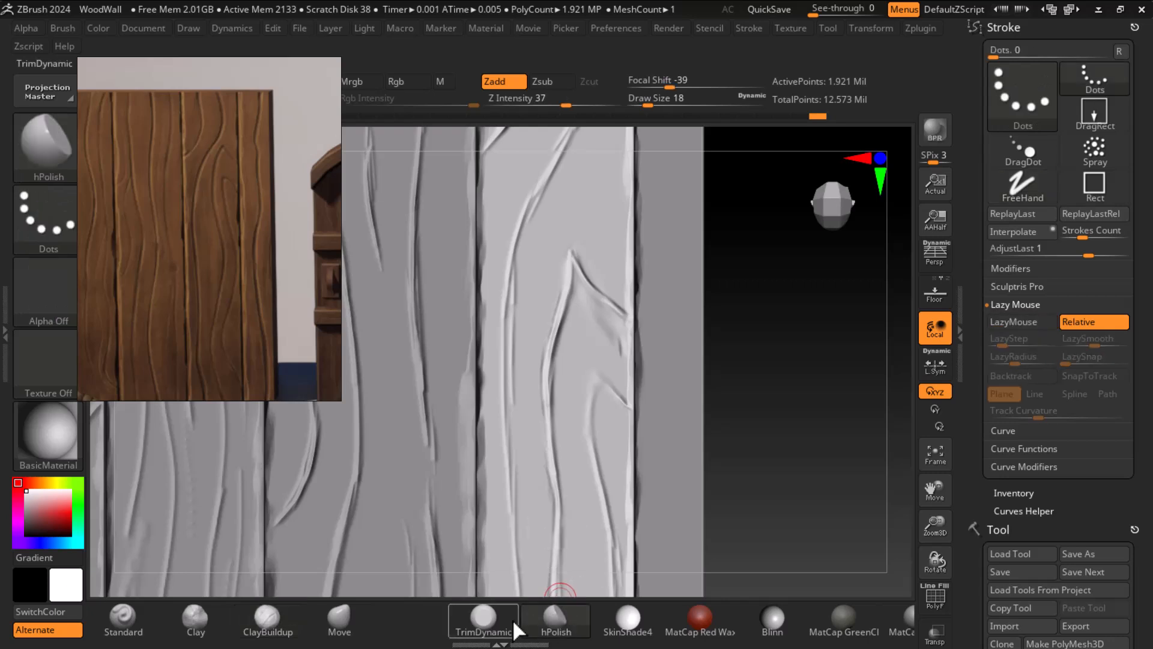
{"action": "left_click", "coordinate": [484, 618]}
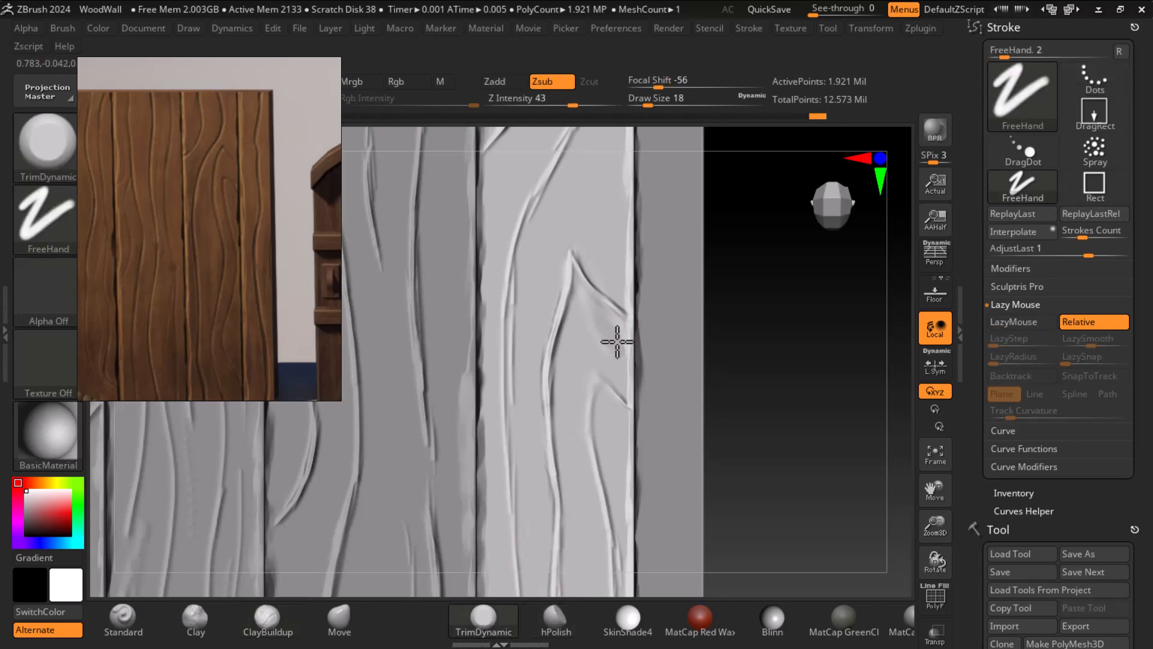
{"action": "key", "text": "shift"}
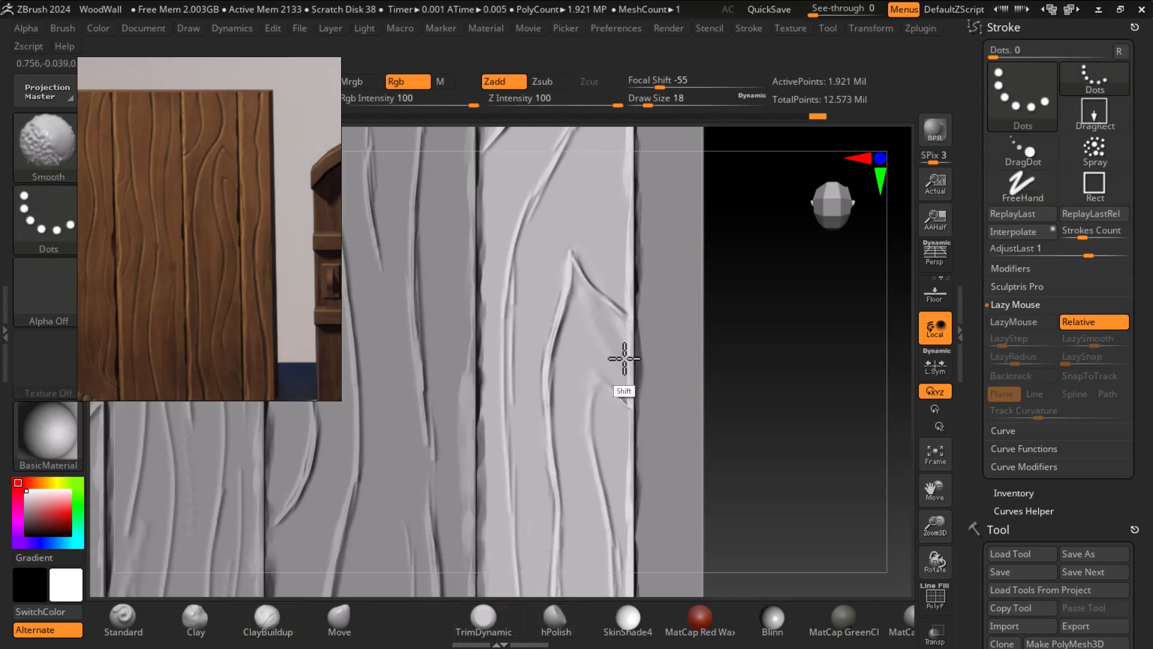
Step: Redefine the lower pointed groove's right branch and the long curved grain line with the Standard brush at Draw Size 9
{"action": "left_click", "coordinate": [122, 616]}
{"action": "key", "text": "bracketleft"}
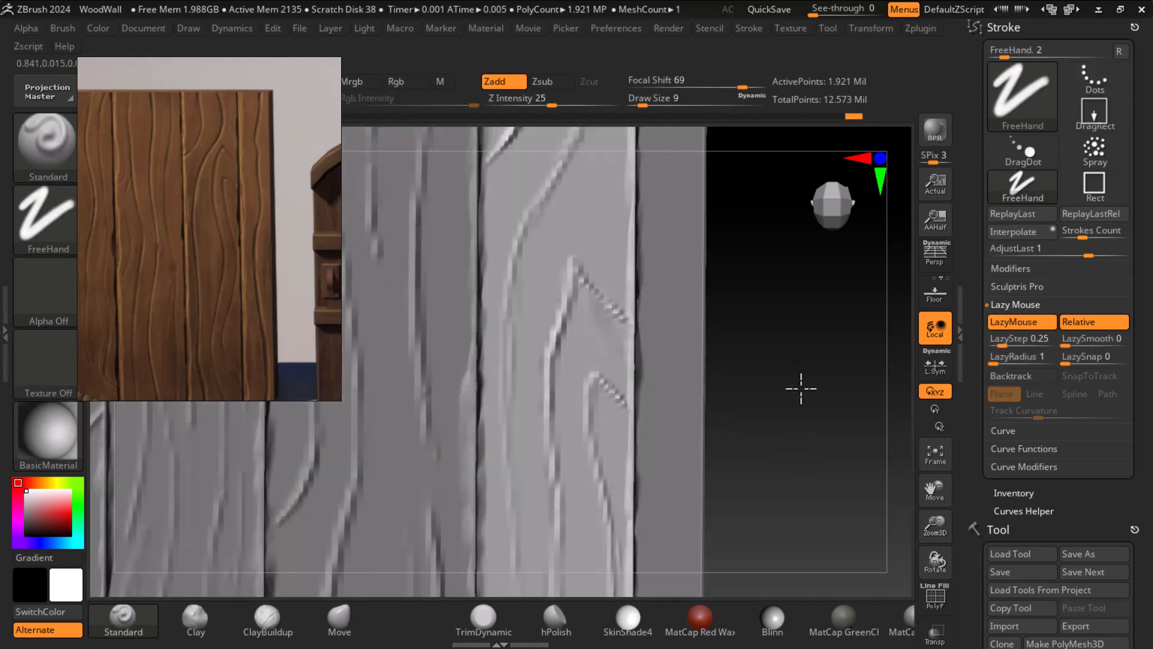
{"action": "mouse_move", "coordinate": [798, 386]}
{"action": "left_mouse_down"}
{"action": "mouse_move", "coordinate": [814, 400]}
{"action": "mouse_move", "coordinate": [803, 432]}
{"action": "mouse_move", "coordinate": [708, 398]}
{"action": "mouse_move", "coordinate": [715, 328]}
{"action": "left_mouse_up"}
{"action": "mouse_move", "coordinate": [535, 180]}
{"action": "left_mouse_down", "text": "alt"}
{"action": "mouse_move", "coordinate": [517, 214]}
{"action": "mouse_move", "coordinate": [512, 278]}
{"action": "mouse_move", "coordinate": [519, 509]}
{"action": "left_mouse_up", "text": "alt"}
Step: Select the narrow rightmost plank and carve a wavy grain line in its upper section with the Standard brush
{"action": "left_click_drag", "start_coordinate": [690, 373], "coordinate": [693, 516], "text": "alt"}
{"action": "left_click_drag", "start_coordinate": [694, 395], "coordinate": [612, 306], "text": "alt"}
{"action": "left_click", "coordinate": [607, 278], "text": "alt"}
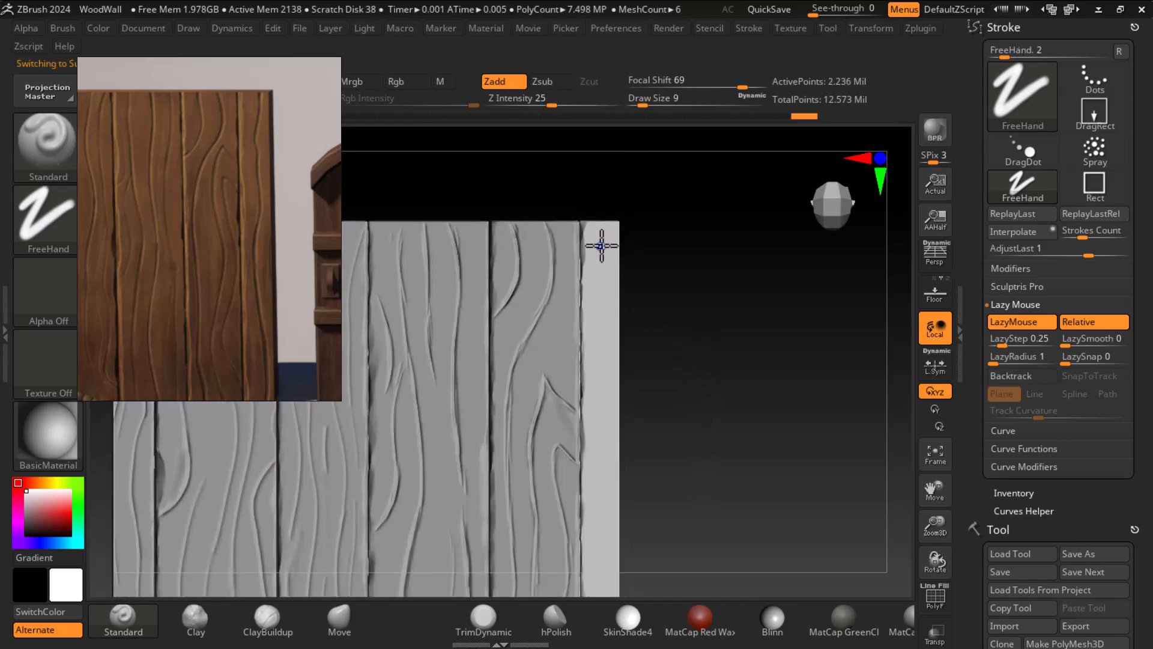
{"action": "key", "text": "shift"}
{"action": "key", "text": "shift+f"}
{"action": "key", "text": "shift+f"}
{"action": "left_click_drag", "start_coordinate": [604, 273], "coordinate": [604, 281]}
{"action": "left_click_drag", "start_coordinate": [604, 231], "coordinate": [597, 361], "text": "alt"}
{"action": "left_click_drag", "start_coordinate": [598, 312], "coordinate": [603, 383], "text": "alt"}
Step: Extend the wavy grain line down through the middle of the rightmost plank with carving strokes
{"action": "left_click_drag", "start_coordinate": [717, 361], "coordinate": [701, 259], "text": "alt"}
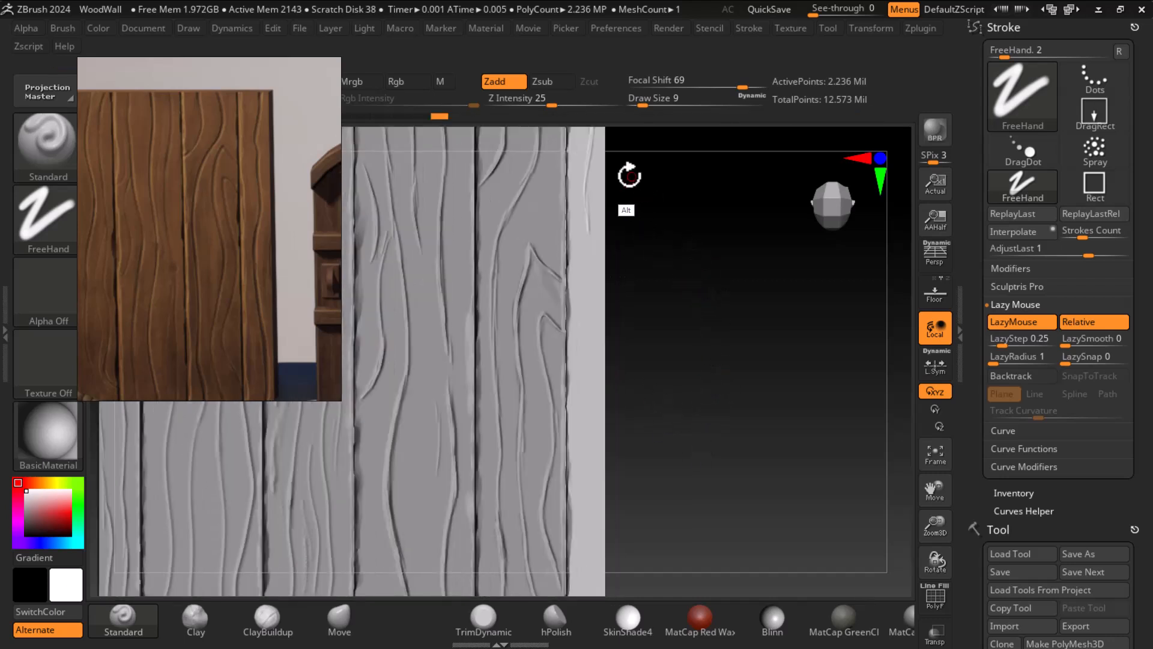
{"action": "mouse_move", "coordinate": [606, 149]}
{"action": "left_mouse_down", "text": "alt"}
{"action": "mouse_move", "coordinate": [582, 258]}
{"action": "mouse_move", "coordinate": [588, 365]}
{"action": "left_mouse_up", "text": "alt"}
{"action": "left_click_drag", "start_coordinate": [583, 313], "coordinate": [585, 378], "text": "alt"}
{"action": "left_click_drag", "start_coordinate": [581, 330], "coordinate": [575, 429], "text": "alt"}
{"action": "left_click_drag", "start_coordinate": [675, 395], "coordinate": [663, 261], "text": "alt"}
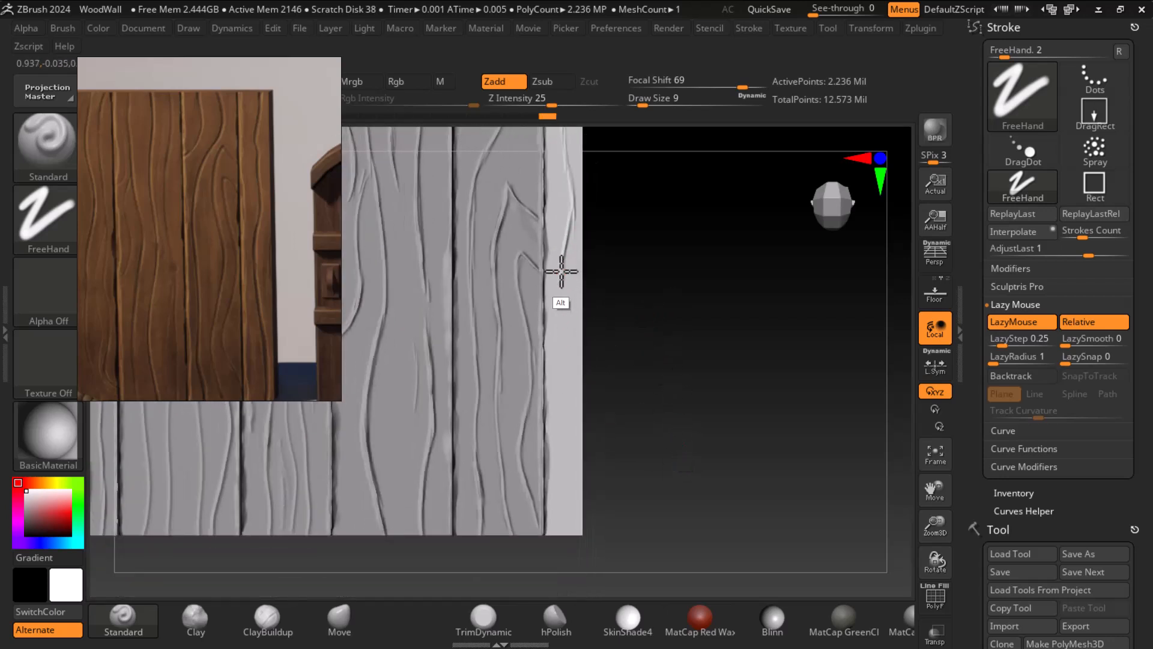
{"action": "left_click_drag", "start_coordinate": [564, 247], "coordinate": [565, 275], "text": "alt"}
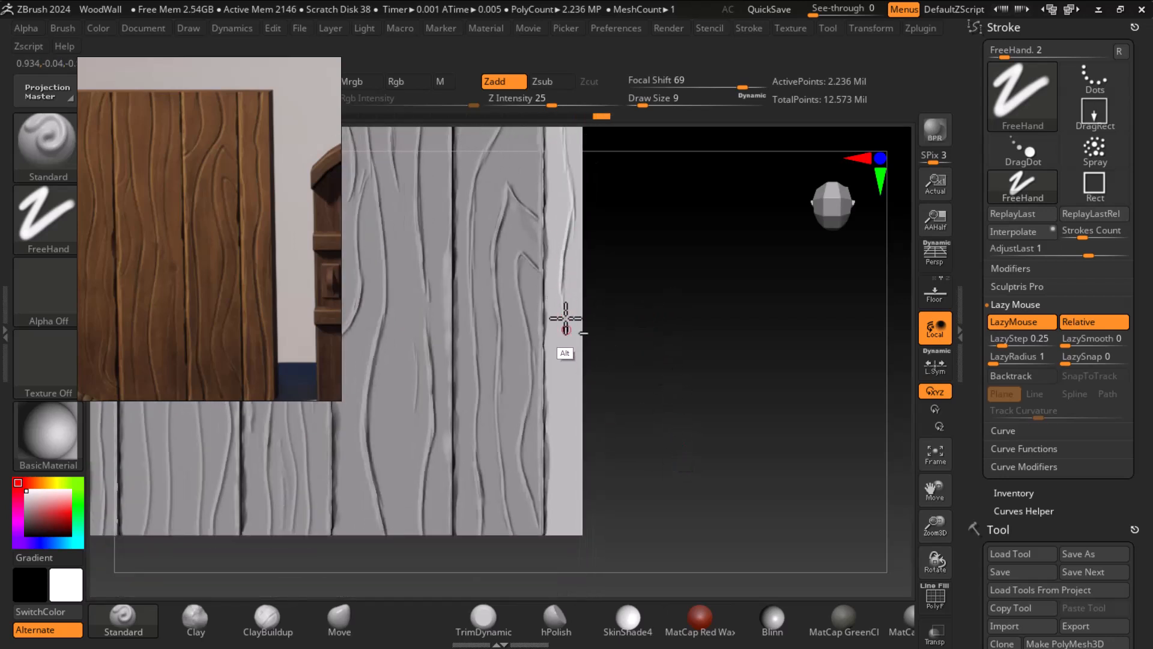
{"action": "left_click_drag", "start_coordinate": [564, 322], "coordinate": [563, 295], "text": "alt"}
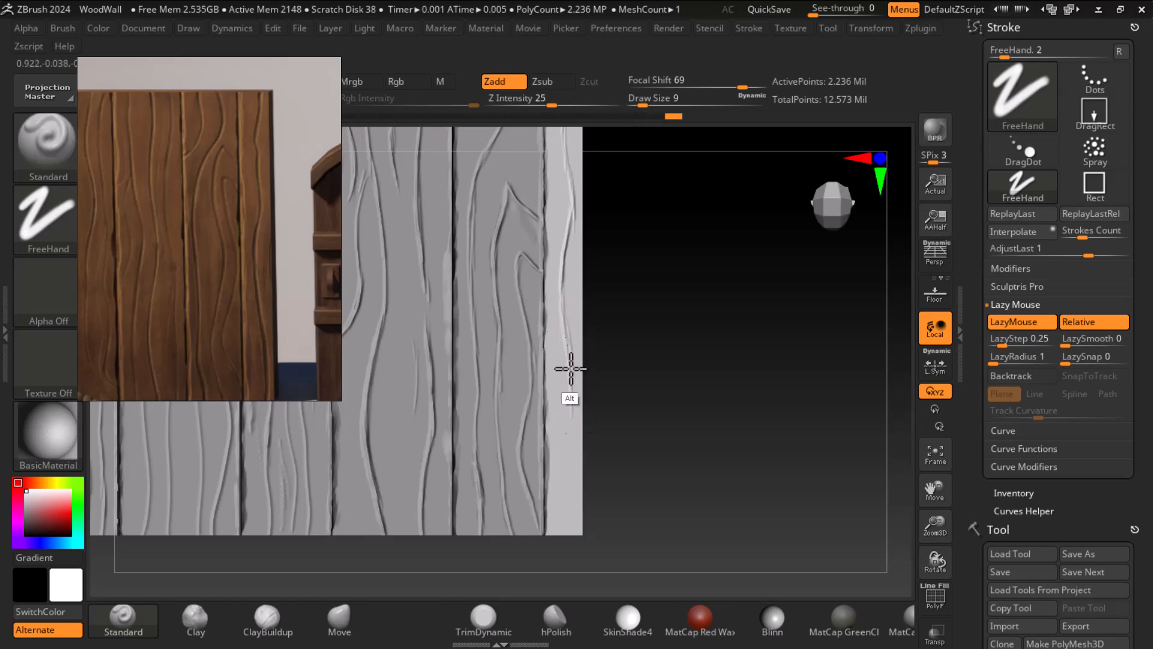
{"action": "mouse_move", "coordinate": [693, 379]}
{"action": "left_mouse_down"}
{"action": "mouse_move", "coordinate": [677, 343]}
{"action": "mouse_move", "coordinate": [690, 391]}
{"action": "mouse_move", "coordinate": [575, 371]}
{"action": "left_mouse_up"}
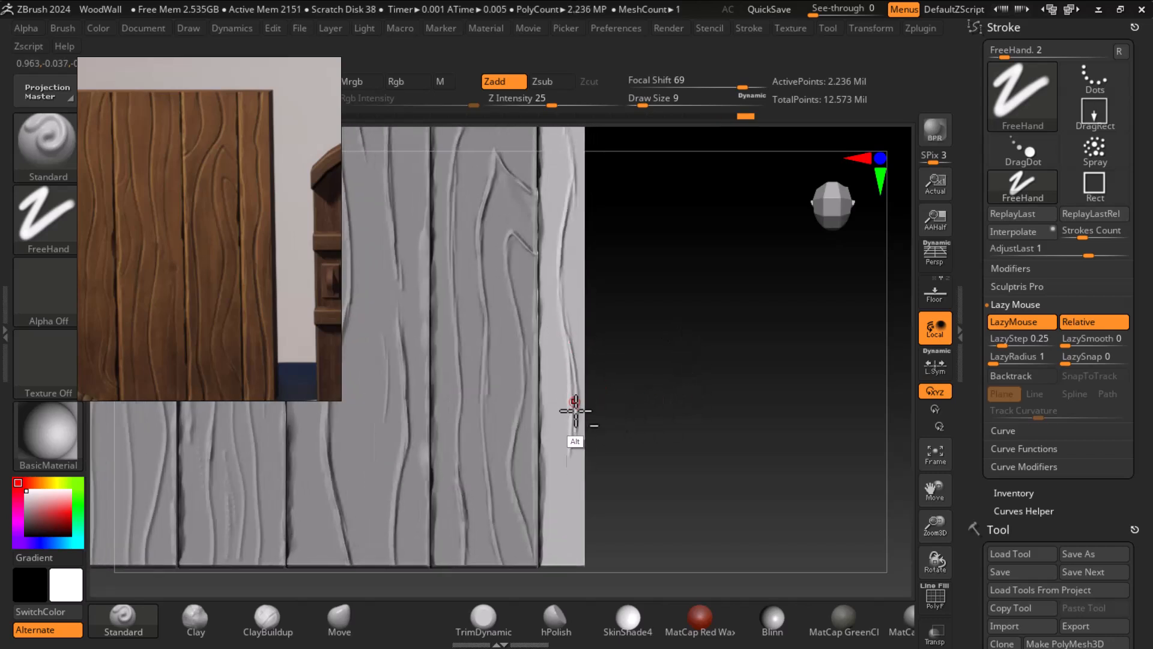
Step: Carve the grain line down the rightmost plank's lower section and reinforce its outward bend with Standard brush strokes
{"action": "mouse_move", "coordinate": [651, 468]}
{"action": "left_mouse_down", "text": "alt"}
{"action": "mouse_move", "coordinate": [651, 348]}
{"action": "mouse_move", "coordinate": [554, 312]}
{"action": "mouse_move", "coordinate": [534, 358]}
{"action": "left_mouse_up", "text": "alt"}
{"action": "left_click_drag", "start_coordinate": [546, 399], "coordinate": [541, 446], "text": "alt"}
{"action": "mouse_move", "coordinate": [548, 405]}
{"action": "left_mouse_down", "text": "alt"}
{"action": "mouse_move", "coordinate": [539, 459]}
{"action": "mouse_move", "coordinate": [535, 438]}
{"action": "mouse_move", "coordinate": [536, 449]}
{"action": "left_mouse_up", "text": "alt"}
{"action": "mouse_move", "coordinate": [554, 295]}
{"action": "left_mouse_down", "text": "alt"}
{"action": "mouse_move", "coordinate": [543, 246]}
{"action": "mouse_move", "coordinate": [562, 247]}
{"action": "left_mouse_up", "text": "alt"}
{"action": "mouse_move", "coordinate": [684, 319]}
{"action": "left_mouse_down", "text": "shift"}
{"action": "mouse_move", "coordinate": [695, 339]}
{"action": "mouse_move", "coordinate": [689, 331]}
{"action": "left_mouse_up", "text": "shift"}
{"action": "mouse_move", "coordinate": [595, 224]}
{"action": "left_mouse_down", "text": "alt"}
{"action": "mouse_move", "coordinate": [686, 338]}
{"action": "mouse_move", "coordinate": [582, 311]}
{"action": "mouse_move", "coordinate": [583, 370]}
{"action": "left_mouse_up", "text": "alt"}
{"action": "left_click_drag", "start_coordinate": [572, 297], "coordinate": [577, 420], "text": "alt"}
{"action": "mouse_move", "coordinate": [570, 259]}
{"action": "left_mouse_down", "text": "alt"}
{"action": "mouse_move", "coordinate": [579, 342]}
{"action": "mouse_move", "coordinate": [562, 451]}
{"action": "left_mouse_up", "text": "alt"}
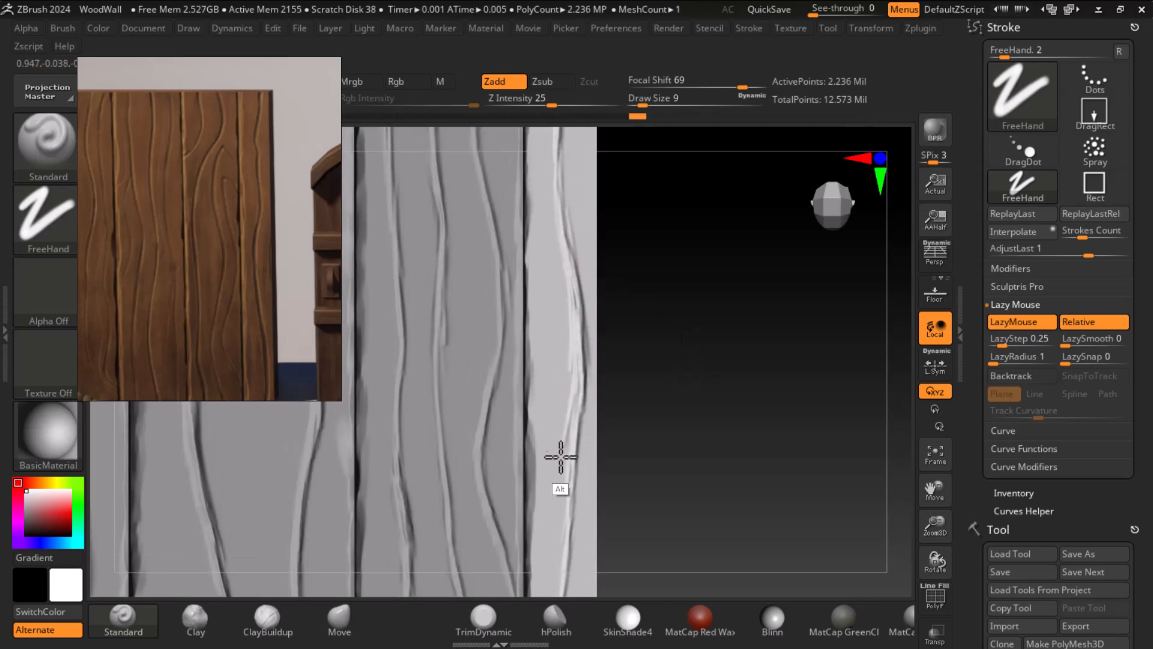
Step: Smooth the carved strokes along the lower part of the rightmost plank
{"action": "mouse_move", "coordinate": [575, 306]}
{"action": "left_mouse_down", "text": "shift"}
{"action": "mouse_move", "coordinate": [582, 394]}
{"action": "mouse_move", "coordinate": [565, 505]}
{"action": "left_mouse_up", "text": "shift"}
{"action": "left_click_drag", "start_coordinate": [701, 477], "coordinate": [697, 357], "text": "alt"}
{"action": "left_click_drag", "start_coordinate": [563, 379], "coordinate": [562, 438], "text": "shift"}
Step: Deepen the grain line in the rightmost plank's middle and upper sections with carving strokes and smooth around it
{"action": "left_click_drag", "start_coordinate": [681, 259], "coordinate": [695, 449], "text": "alt"}
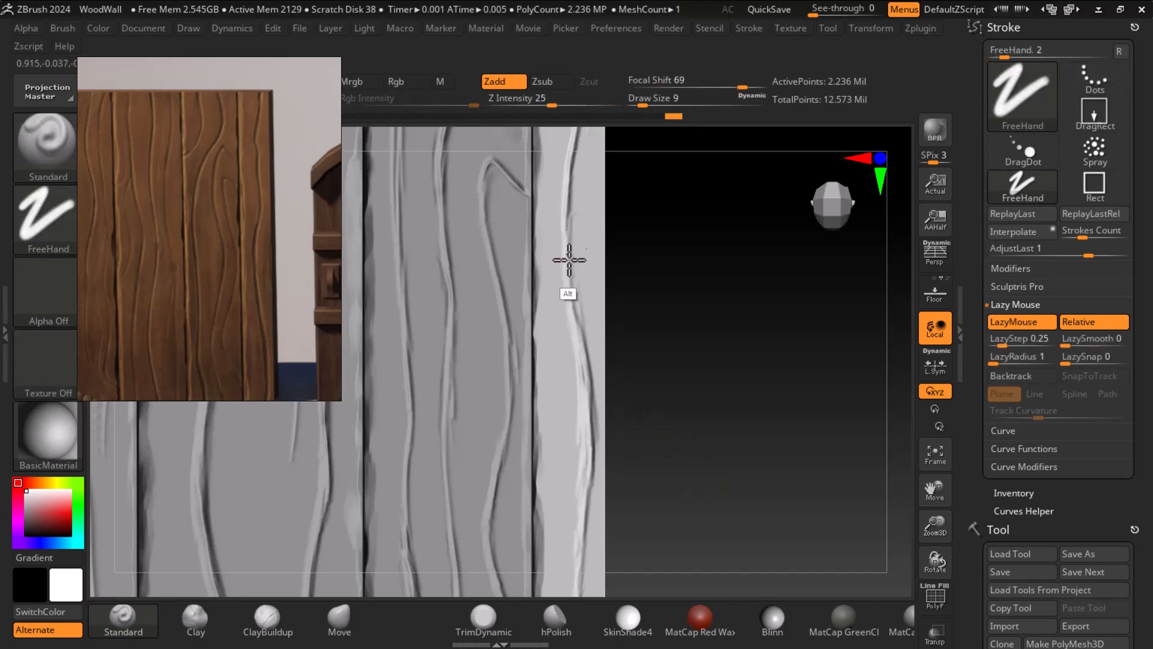
{"action": "left_click_drag", "start_coordinate": [700, 271], "coordinate": [626, 350]}
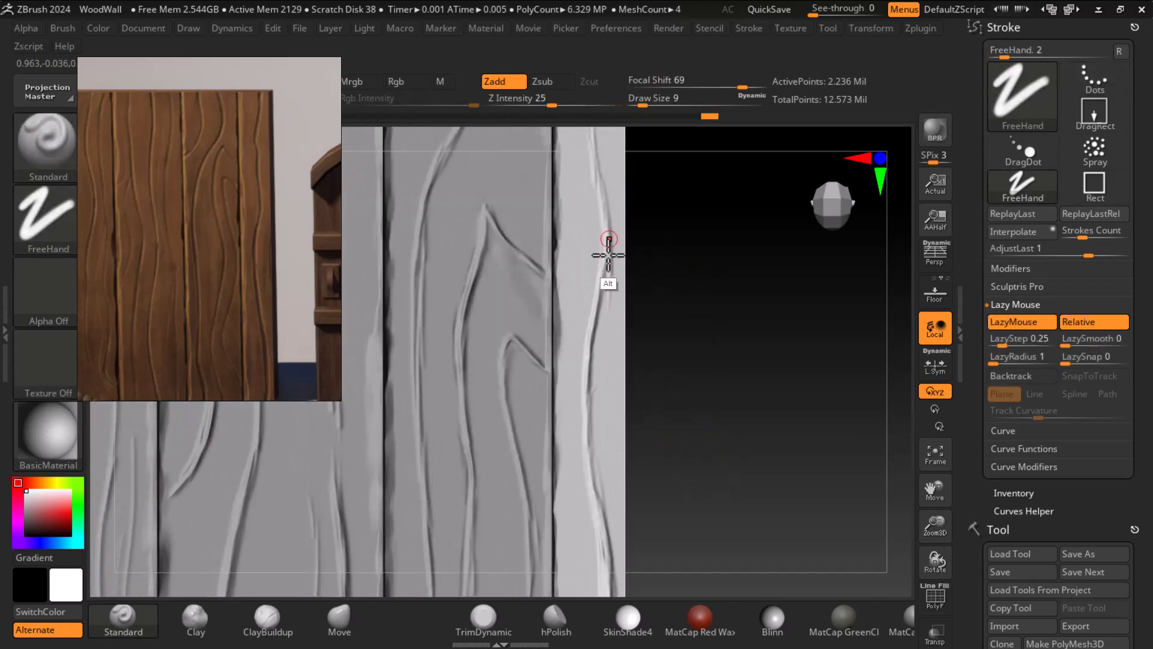
{"action": "left_click_drag", "start_coordinate": [659, 206], "coordinate": [676, 366], "text": "alt"}
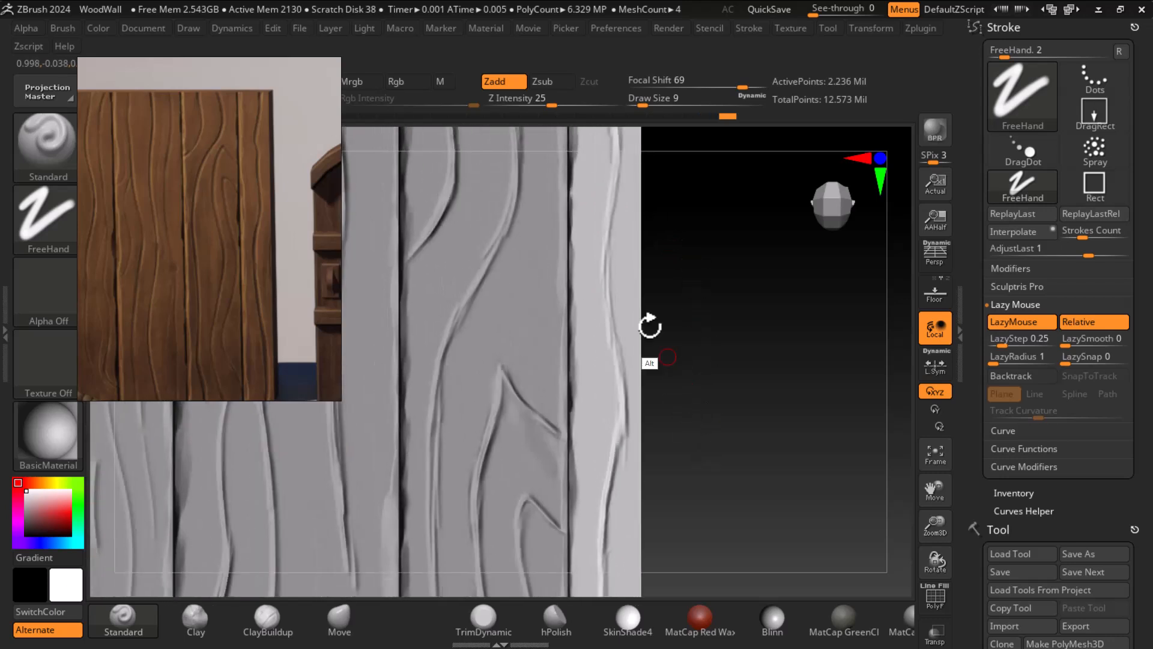
{"action": "left_click_drag", "start_coordinate": [609, 224], "coordinate": [621, 380], "text": "alt"}
{"action": "left_click_drag", "start_coordinate": [747, 356], "coordinate": [744, 523], "text": "alt"}
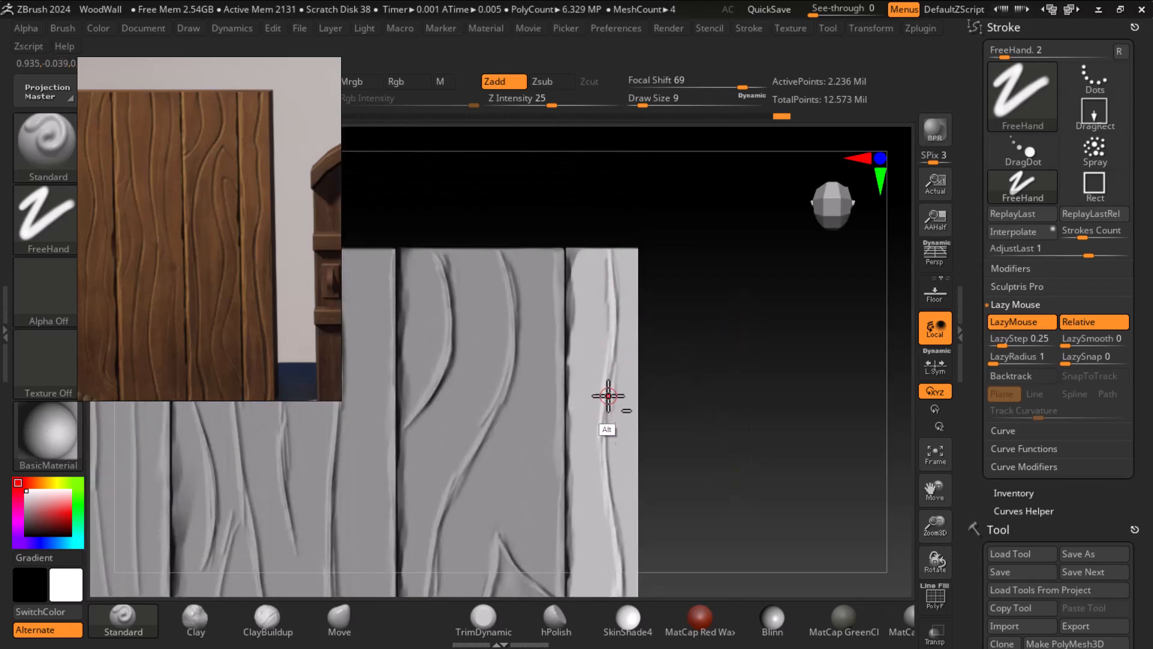
{"action": "key", "text": "shift"}
{"action": "left_click_drag", "start_coordinate": [600, 418], "coordinate": [622, 328], "text": "shift"}
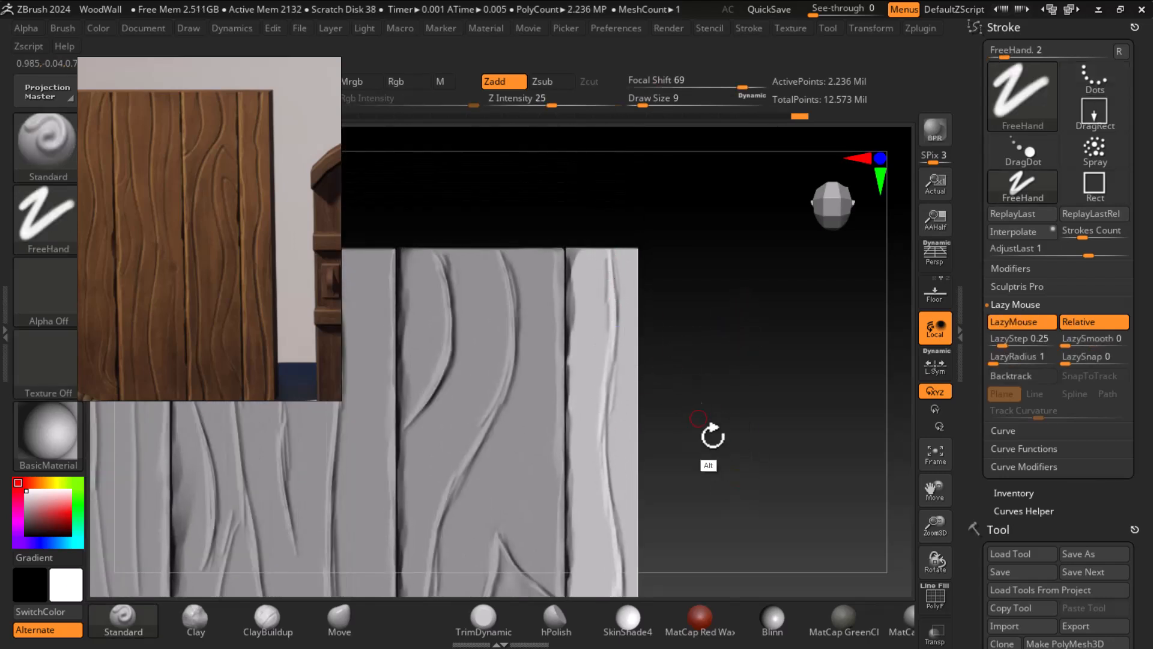
Step: Show the left planks in the reference image and select the narrow leftmost plank of the wall
{"action": "left_click_drag", "start_coordinate": [695, 412], "coordinate": [669, 309], "text": "alt"}
{"action": "left_click_drag", "start_coordinate": [747, 404], "coordinate": [807, 245], "text": "alt"}
{"action": "left_click_drag", "start_coordinate": [787, 377], "coordinate": [769, 354], "text": "alt"}
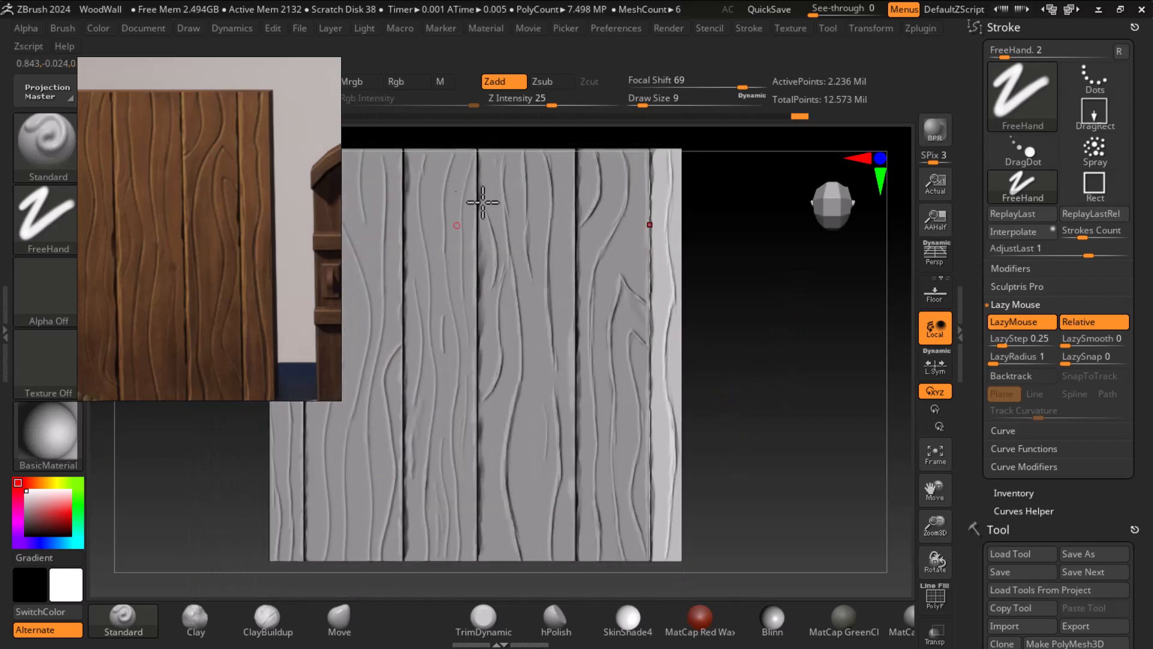
{"action": "middle_click_drag", "start_coordinate": [189, 256], "coordinate": [311, 226]}
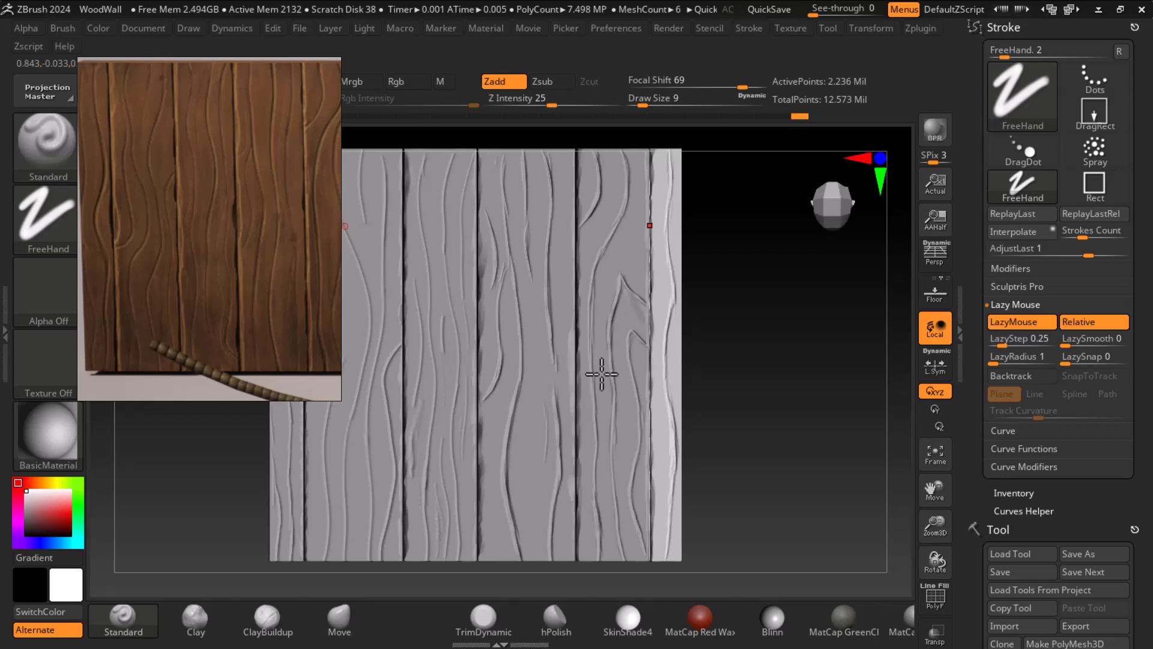
{"action": "left_click_drag", "start_coordinate": [762, 430], "coordinate": [831, 432], "text": "alt"}
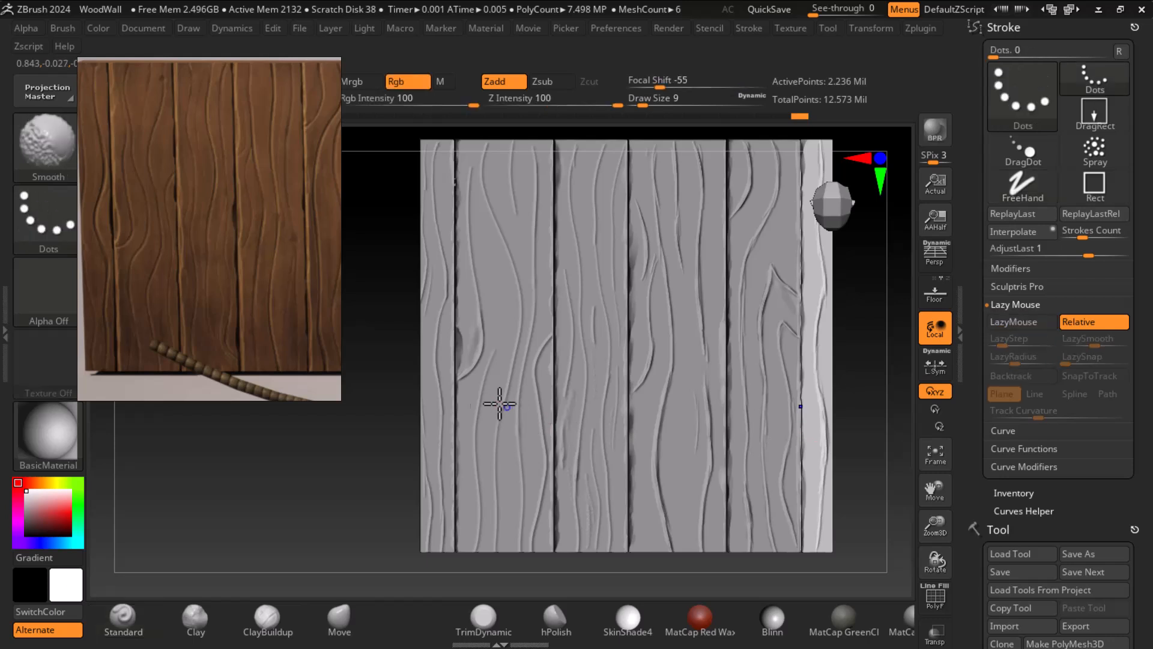
{"action": "left_click", "coordinate": [436, 379], "text": "alt"}
{"action": "left_click_drag", "start_coordinate": [378, 436], "coordinate": [398, 448], "text": "alt"}
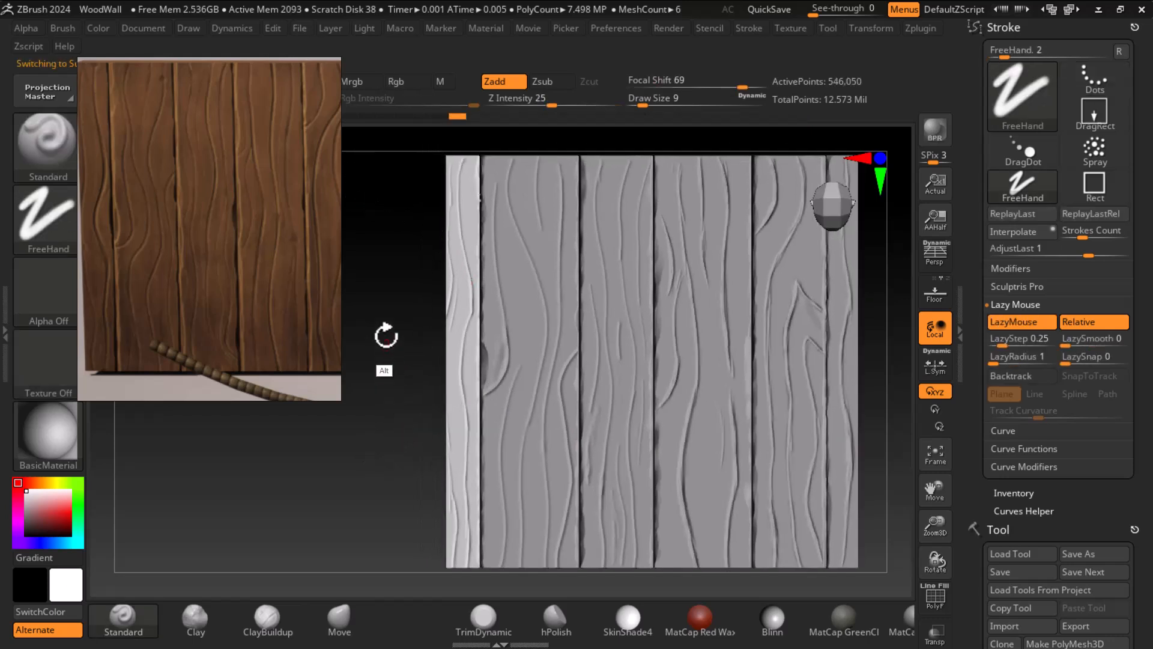
Step: Carve along the main grain line in the middle section of the leftmost plank with the subtractive Standard brush
{"action": "left_click_drag", "start_coordinate": [388, 341], "coordinate": [399, 373], "text": "alt"}
{"action": "left_click_drag", "start_coordinate": [265, 476], "coordinate": [463, 477], "text": "alt"}
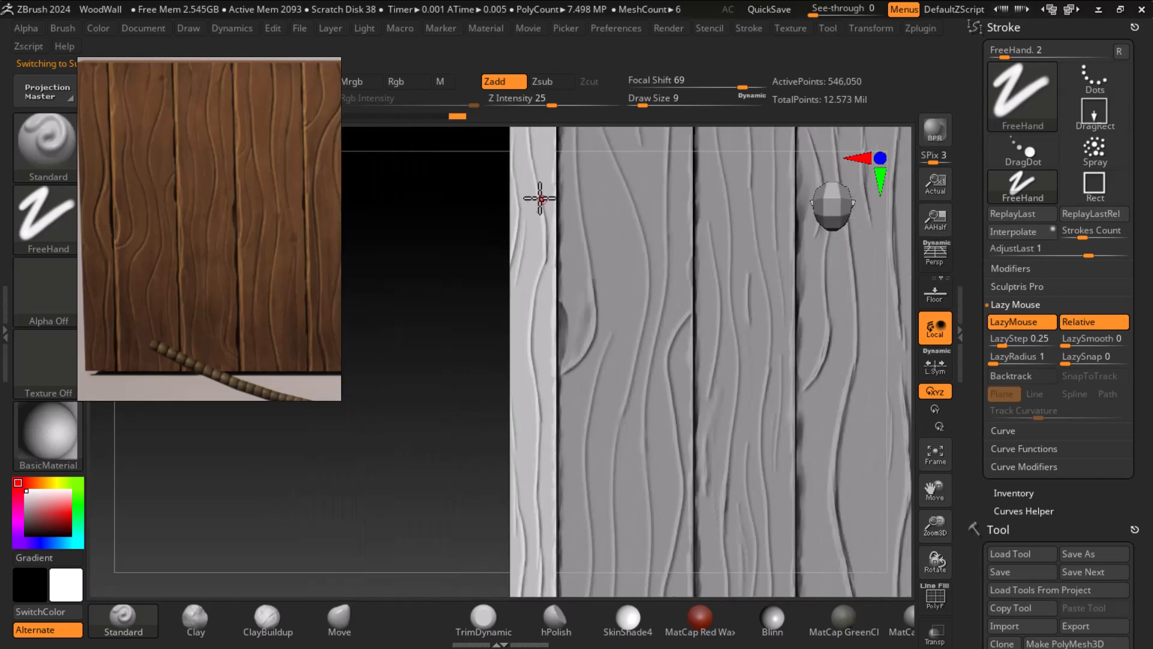
{"action": "left_click_drag", "start_coordinate": [546, 251], "coordinate": [543, 261]}
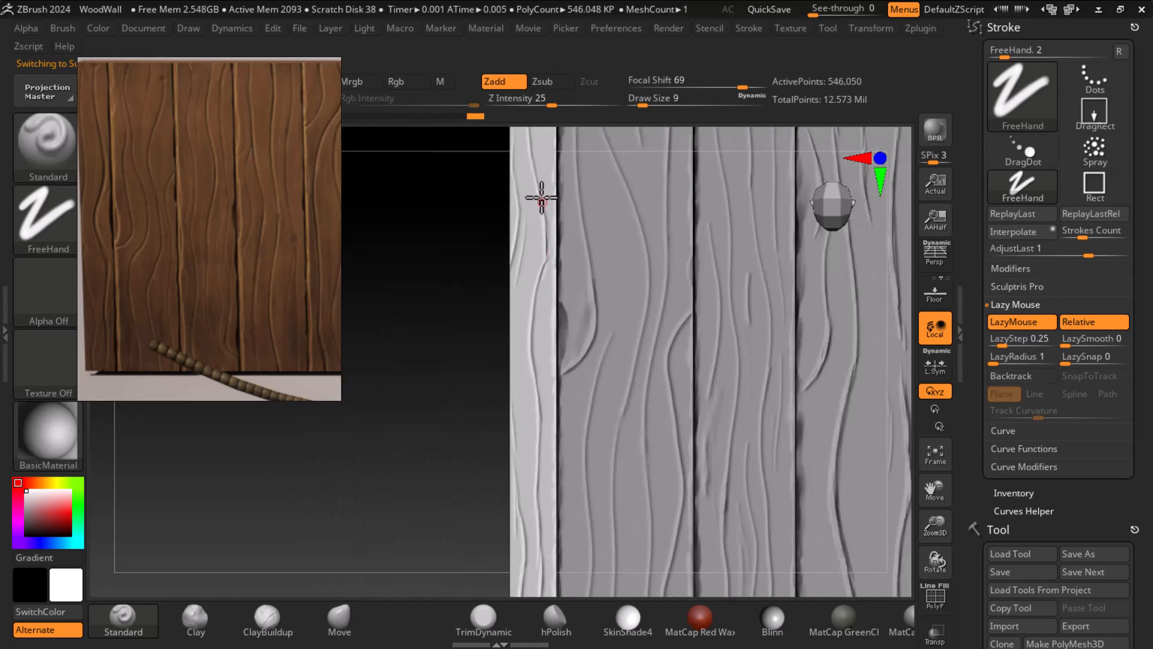
{"action": "left_click", "coordinate": [549, 80]}
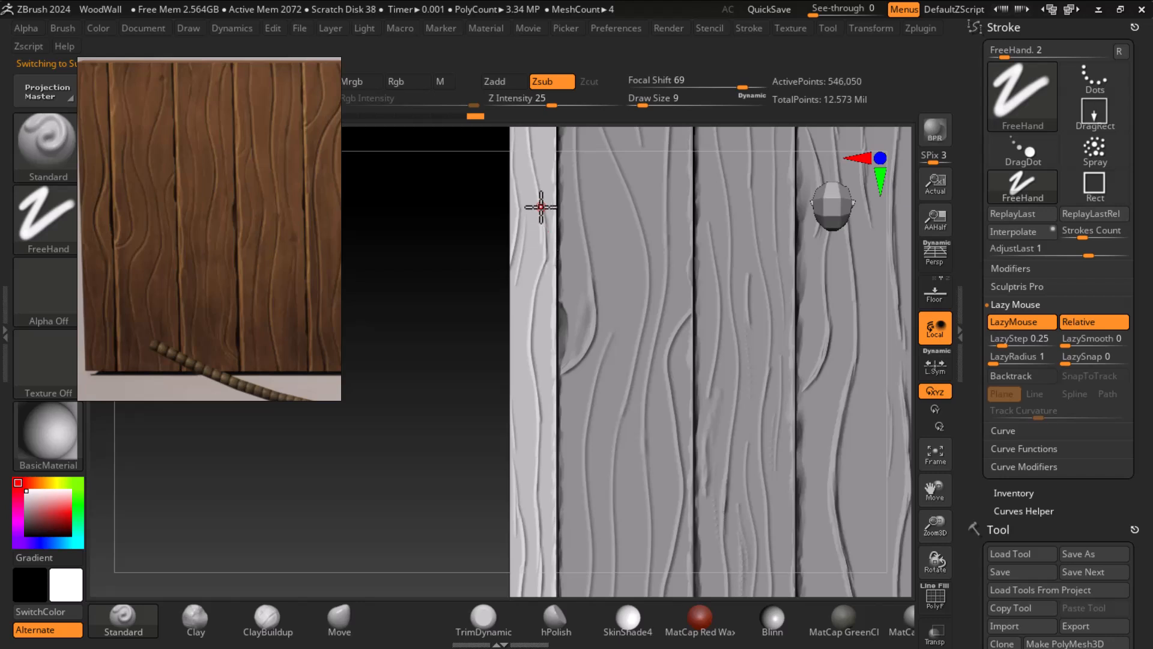
{"action": "left_click_drag", "start_coordinate": [546, 256], "coordinate": [532, 303]}
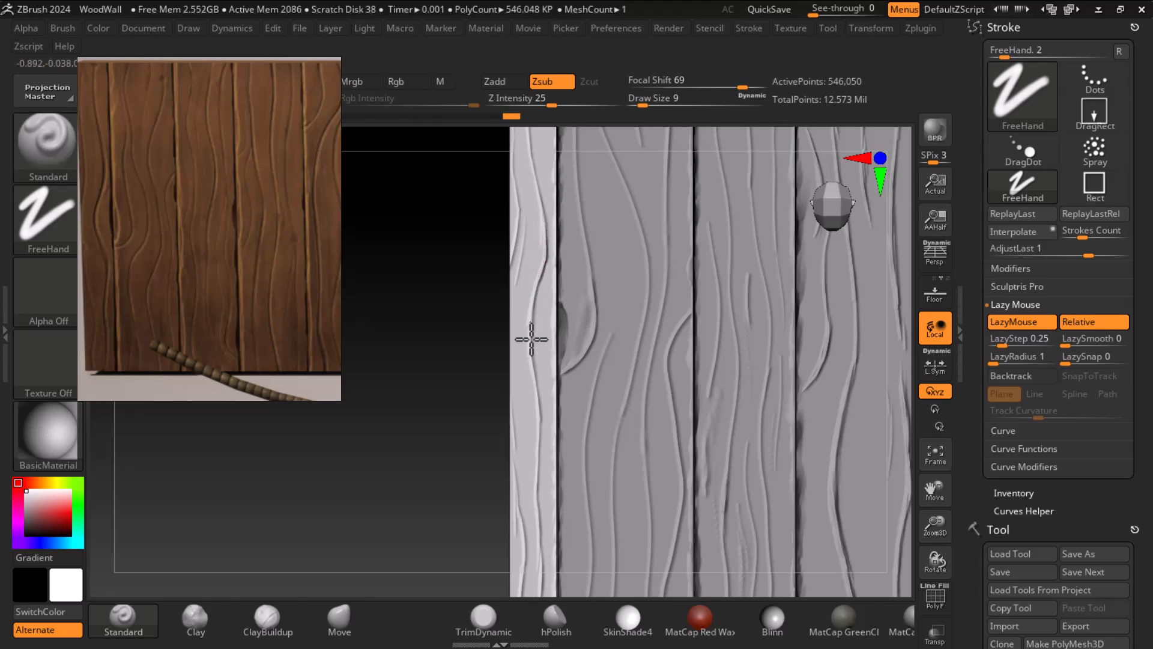
{"action": "left_click_drag", "start_coordinate": [538, 398], "coordinate": [531, 367]}
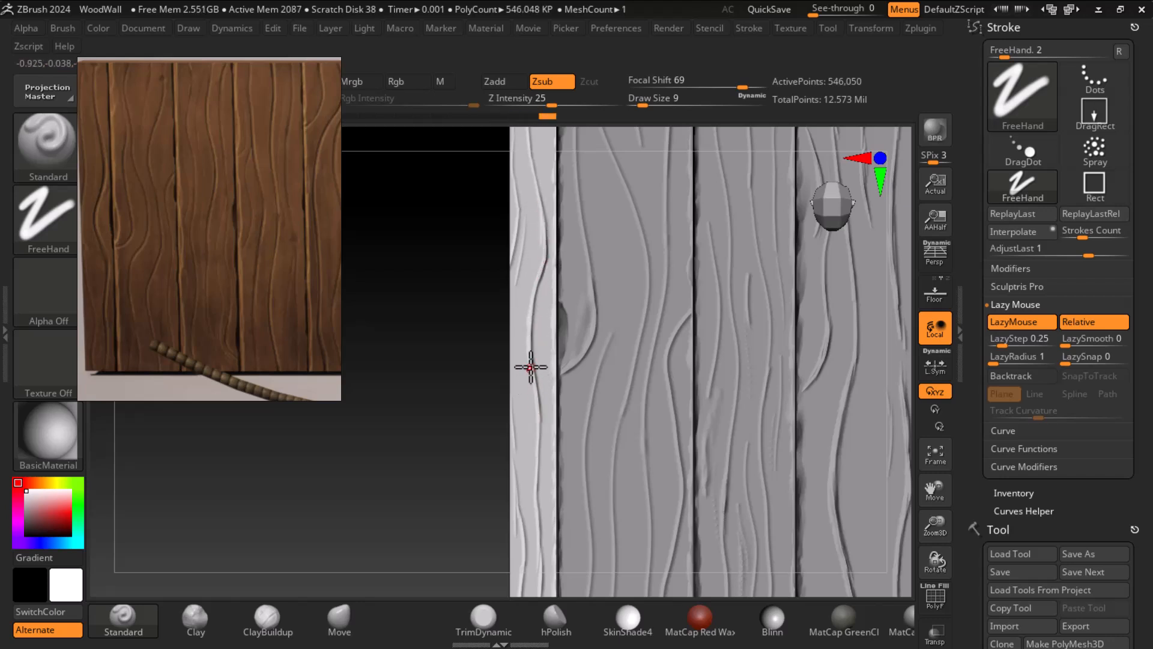
{"action": "left_click_drag", "start_coordinate": [550, 408], "coordinate": [542, 394]}
Step: Continue carving the main grain line down to the leftmost plank's bottom end and smooth its upper stretch
{"action": "left_click_drag", "start_coordinate": [411, 524], "coordinate": [388, 442], "text": "alt"}
{"action": "left_click_drag", "start_coordinate": [523, 311], "coordinate": [516, 280]}
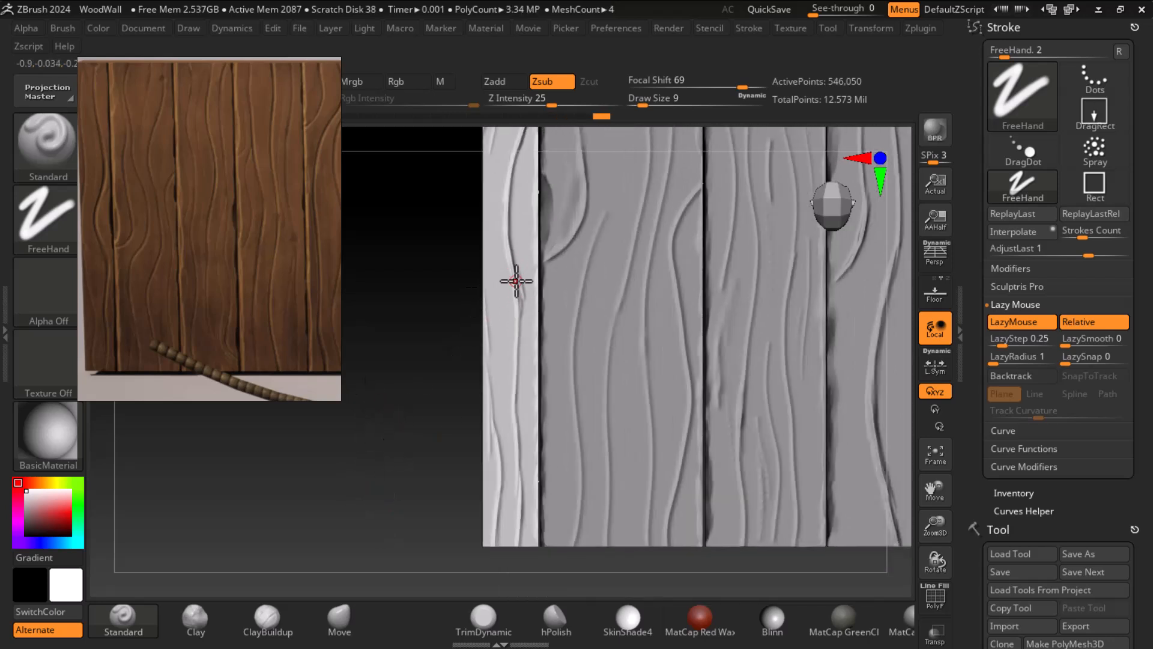
{"action": "left_click_drag", "start_coordinate": [523, 326], "coordinate": [516, 356]}
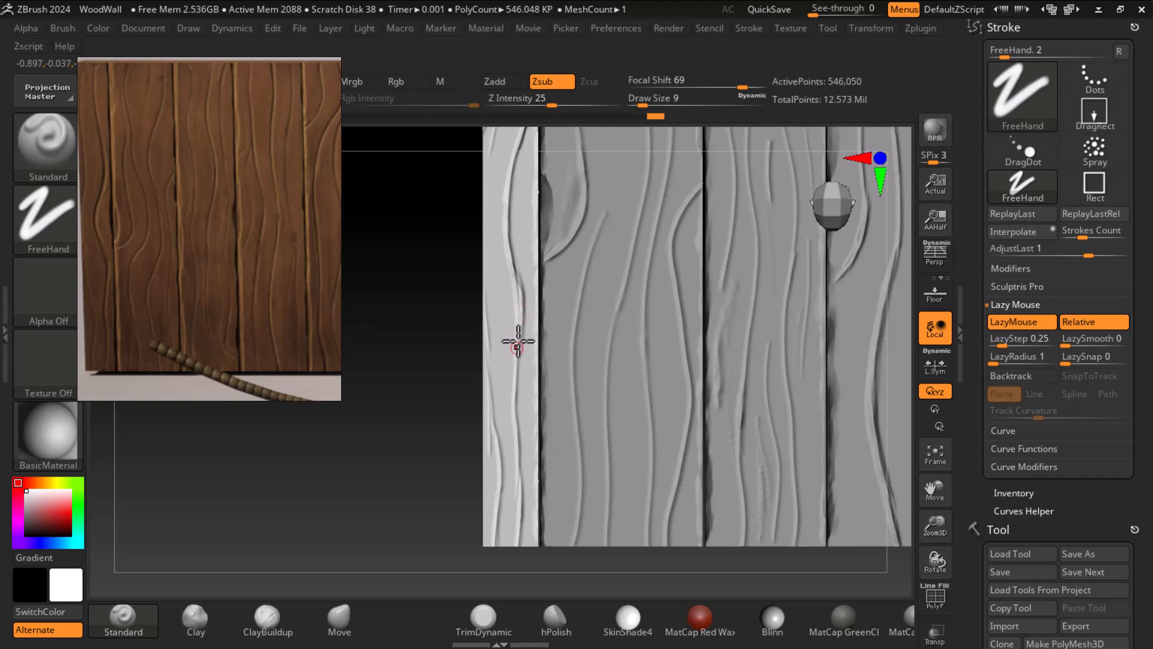
{"action": "left_click_drag", "start_coordinate": [516, 395], "coordinate": [514, 381]}
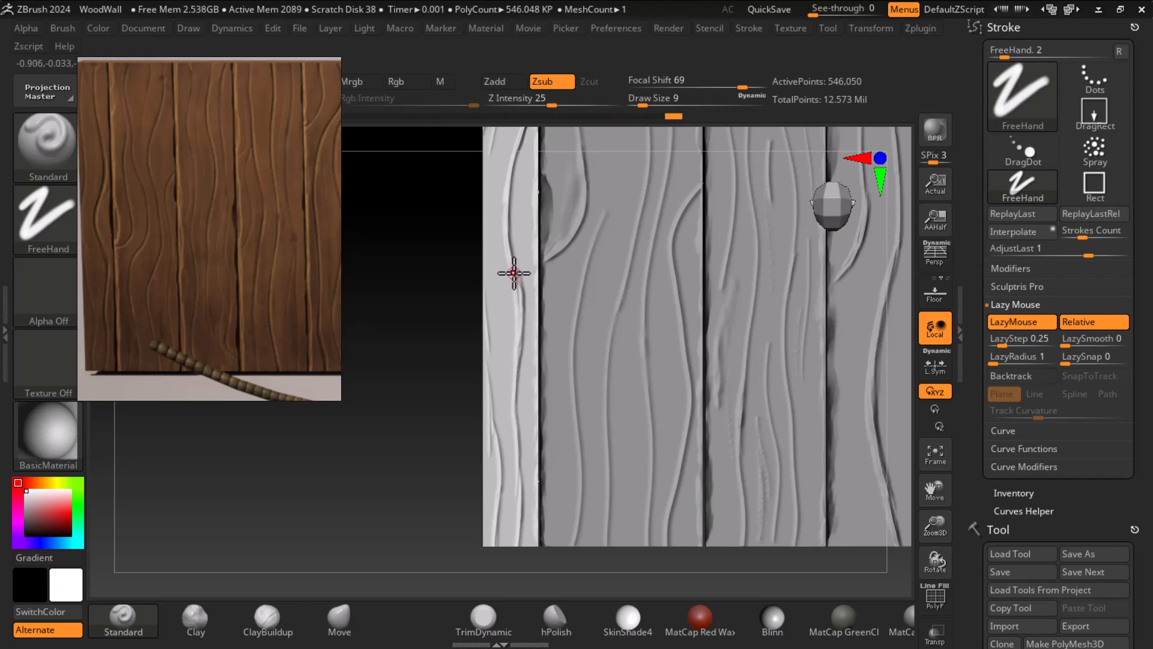
{"action": "left_click_drag", "start_coordinate": [520, 297], "coordinate": [524, 322]}
{"action": "left_click_drag", "start_coordinate": [507, 234], "coordinate": [515, 332], "text": "shift"}
{"action": "left_click_drag", "start_coordinate": [517, 372], "coordinate": [515, 520]}
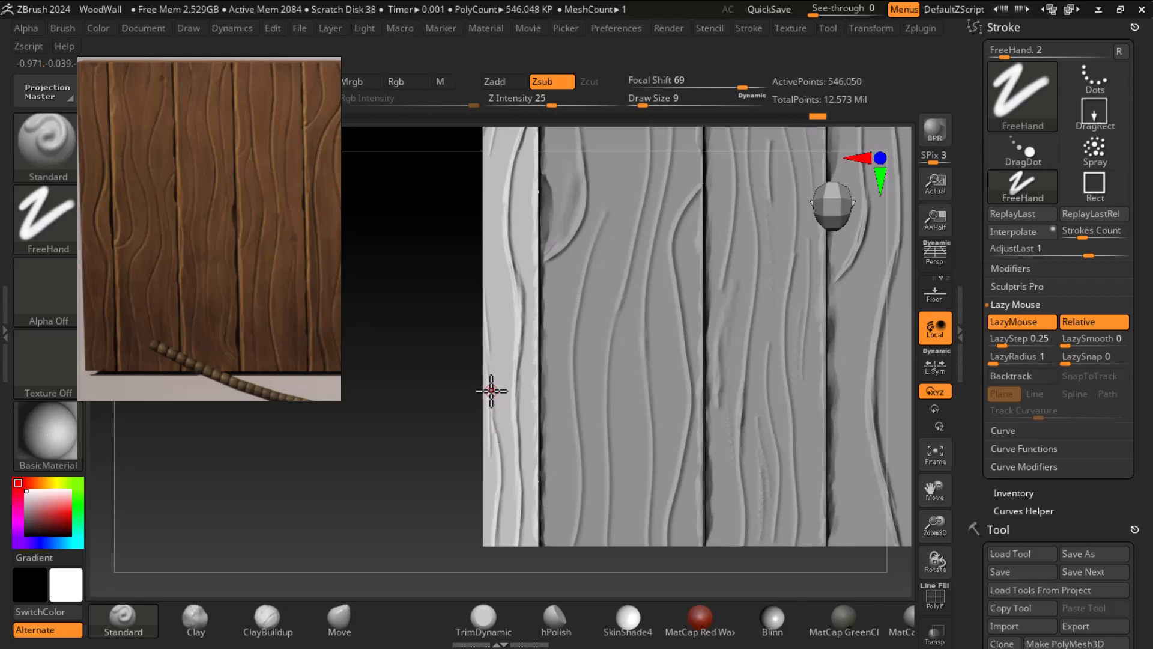
Step: Carve the short grain line near the outer edge of the leftmost plank's lower section and smooth it
{"action": "left_click_drag", "start_coordinate": [501, 455], "coordinate": [499, 488]}
{"action": "mouse_move", "coordinate": [437, 507]}
{"action": "left_mouse_down", "text": "alt"}
{"action": "mouse_move", "coordinate": [427, 458]}
{"action": "mouse_move", "coordinate": [488, 453]}
{"action": "left_mouse_up", "text": "alt"}
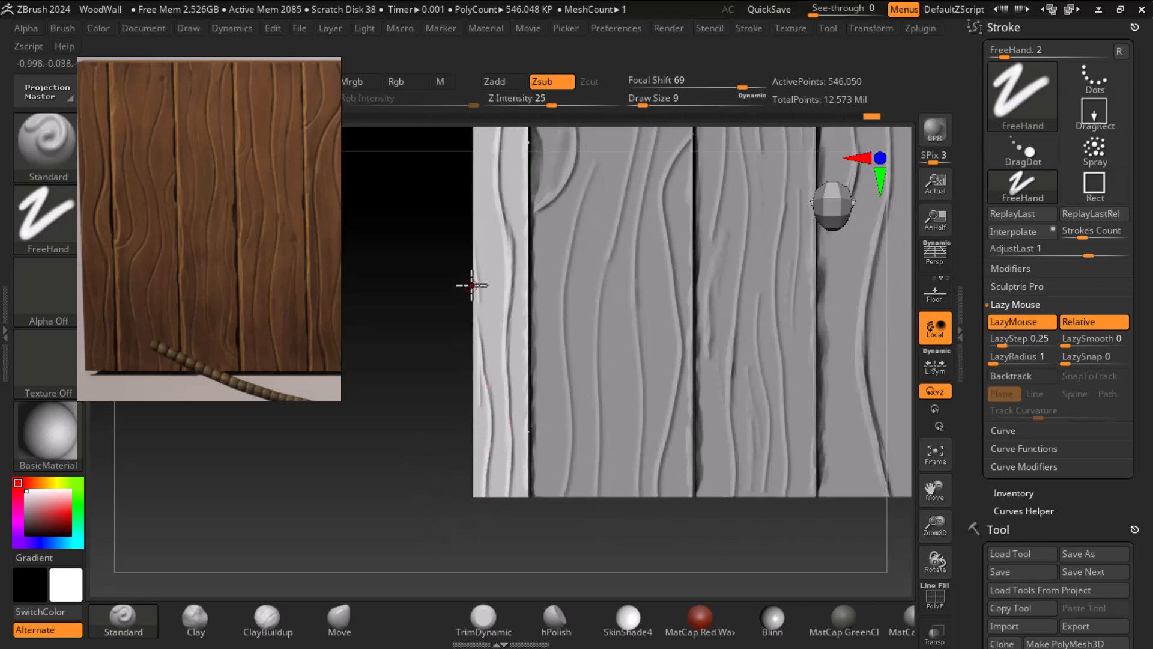
{"action": "mouse_move", "coordinate": [479, 348]}
{"action": "left_mouse_down", "text": "shift"}
{"action": "mouse_move", "coordinate": [479, 407]}
{"action": "mouse_move", "coordinate": [436, 433]}
{"action": "left_mouse_up", "text": "shift"}
Step: Carve the main grain line from the leftmost plank's upper bend up to its top end
{"action": "left_click_drag", "start_coordinate": [416, 347], "coordinate": [408, 451], "text": "alt"}
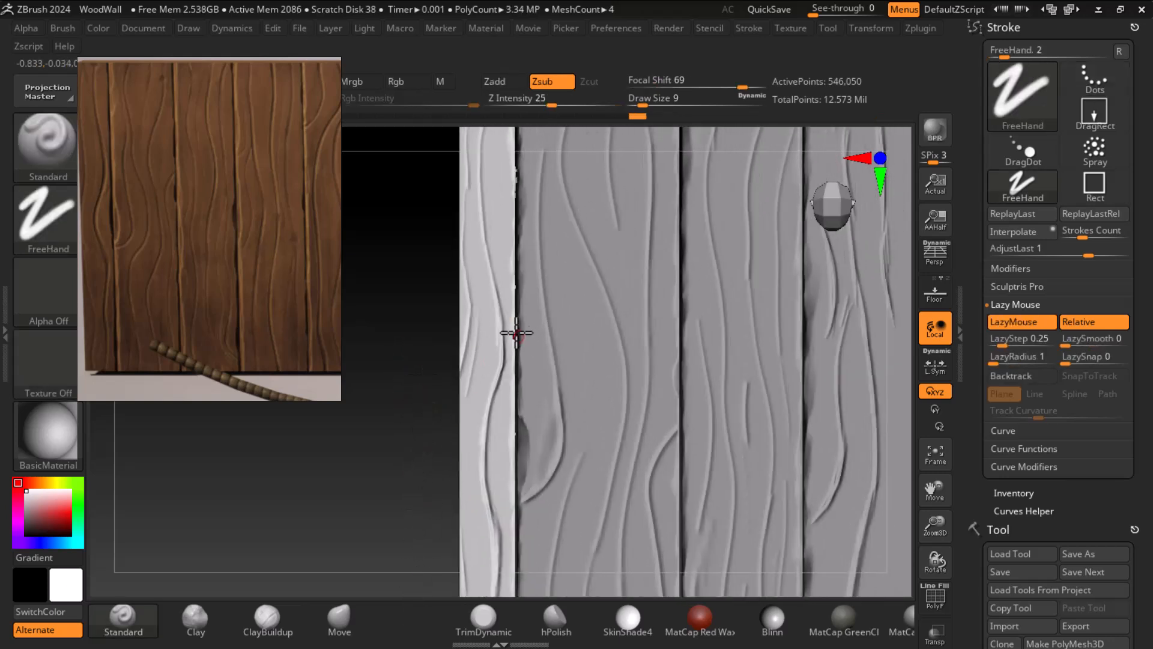
{"action": "mouse_move", "coordinate": [501, 355]}
{"action": "left_mouse_down"}
{"action": "mouse_move", "coordinate": [472, 348]}
{"action": "mouse_move", "coordinate": [455, 402]}
{"action": "mouse_move", "coordinate": [463, 437]}
{"action": "left_mouse_up"}
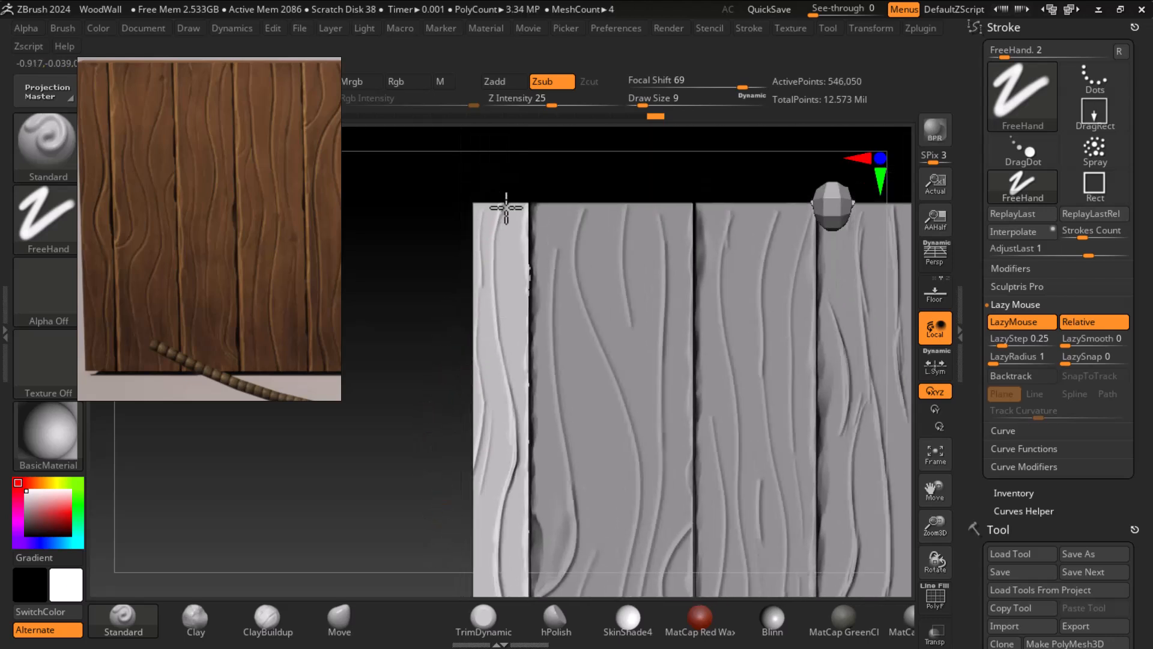
{"action": "left_click_drag", "start_coordinate": [498, 226], "coordinate": [502, 226]}
{"action": "left_click_drag", "start_coordinate": [494, 288], "coordinate": [496, 264]}
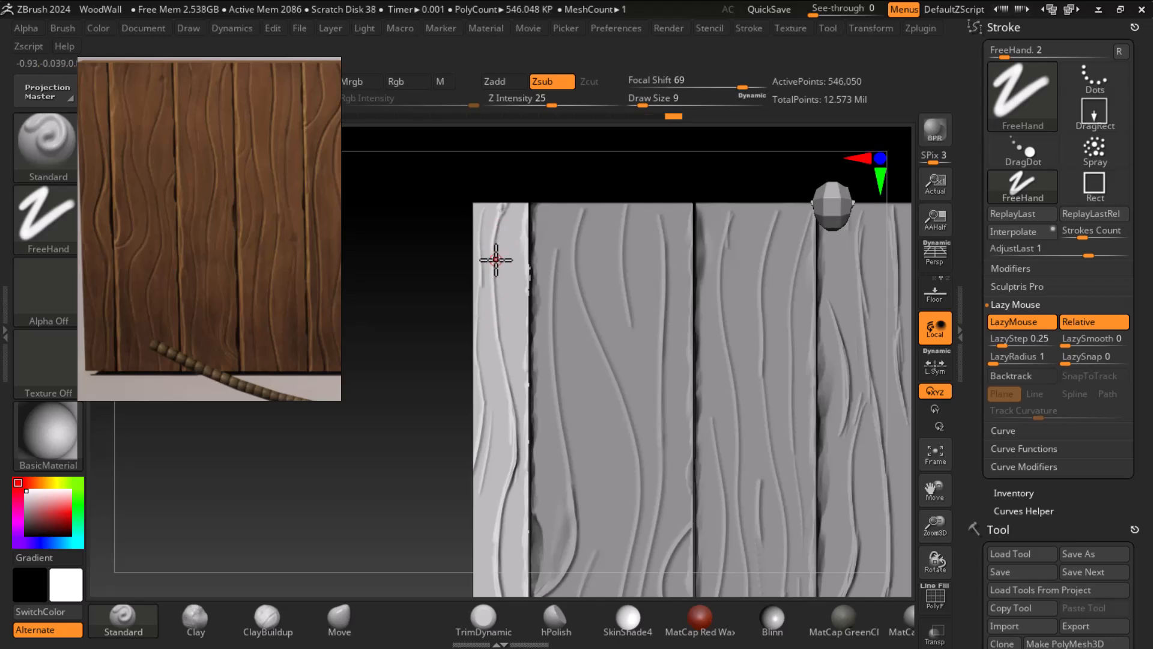
{"action": "left_click_drag", "start_coordinate": [497, 314], "coordinate": [498, 331]}
Step: Deepen and smooth the main grain line just above its outward bend in the leftmost plank's upper section
{"action": "mouse_move", "coordinate": [459, 387]}
{"action": "left_mouse_down"}
{"action": "mouse_move", "coordinate": [426, 314]}
{"action": "mouse_move", "coordinate": [445, 368]}
{"action": "mouse_move", "coordinate": [448, 334]}
{"action": "mouse_move", "coordinate": [479, 321]}
{"action": "mouse_move", "coordinate": [394, 270]}
{"action": "mouse_move", "coordinate": [430, 289]}
{"action": "mouse_move", "coordinate": [414, 286]}
{"action": "left_mouse_up"}
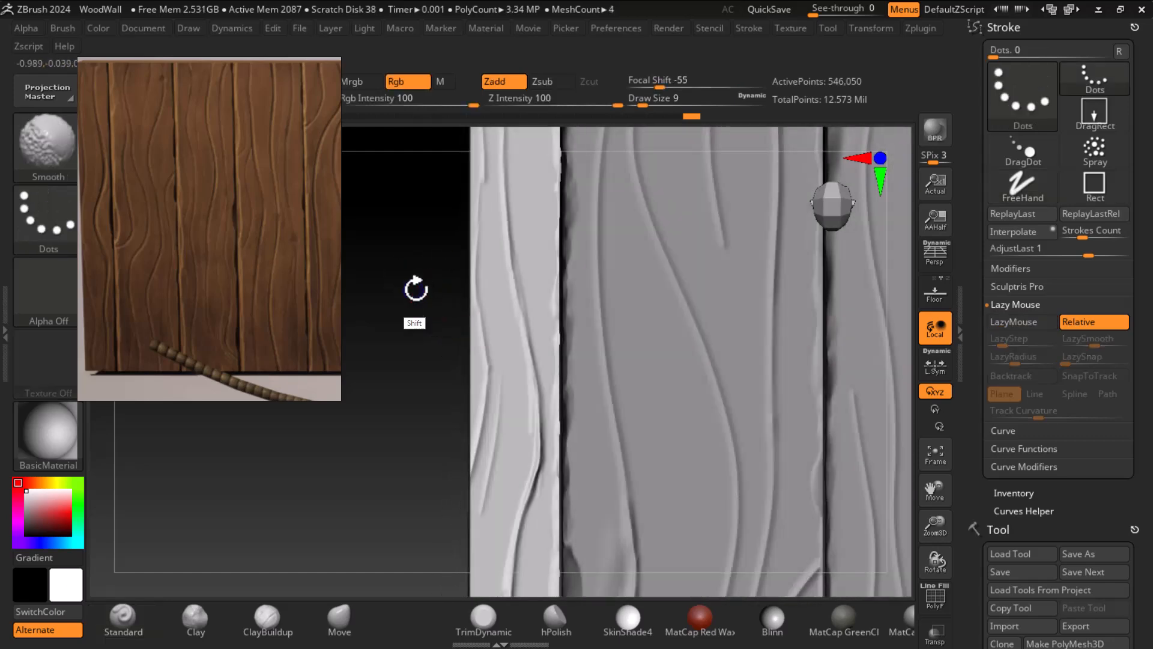
{"action": "left_click_drag", "start_coordinate": [524, 264], "coordinate": [525, 324]}
{"action": "left_click_drag", "start_coordinate": [515, 281], "coordinate": [541, 418]}
{"action": "left_click_drag", "start_coordinate": [523, 324], "coordinate": [528, 432]}
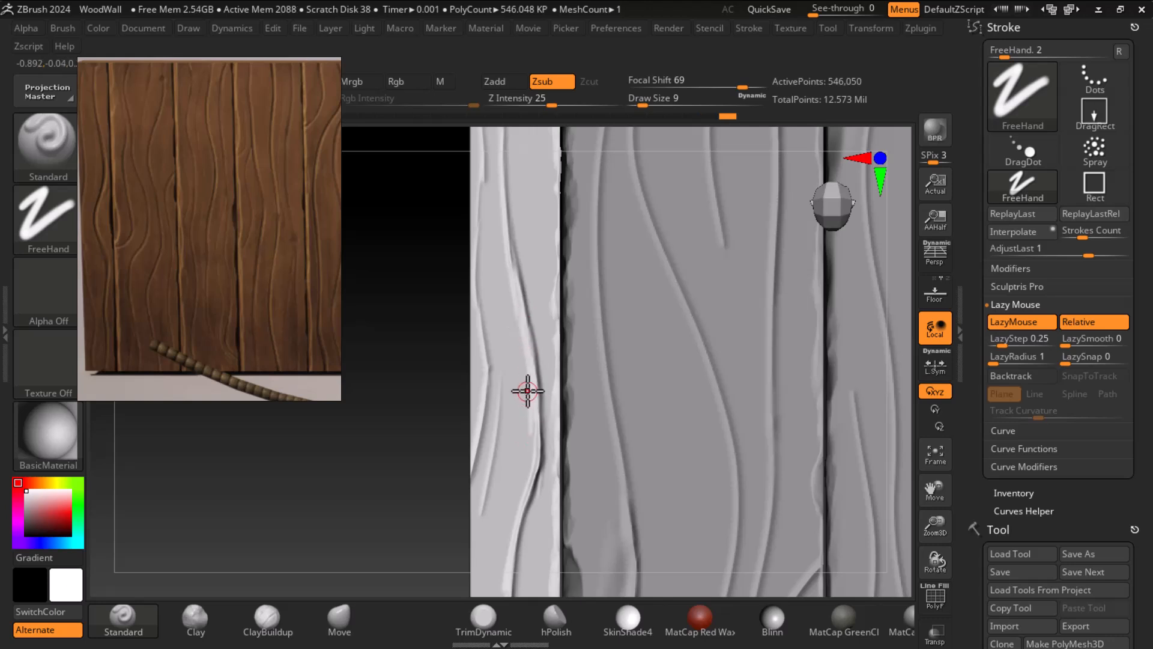
{"action": "key", "text": "shift"}
Step: Deepen the curved grain line through the leftmost plank's middle section and smooth the carved strokes
{"action": "left_click_drag", "start_coordinate": [352, 478], "coordinate": [371, 370], "text": "alt"}
{"action": "left_click_drag", "start_coordinate": [427, 437], "coordinate": [454, 410], "text": "alt"}
{"action": "mouse_move", "coordinate": [407, 471]}
{"action": "left_mouse_down"}
{"action": "mouse_move", "coordinate": [394, 458]}
{"action": "mouse_move", "coordinate": [497, 321]}
{"action": "mouse_move", "coordinate": [421, 432]}
{"action": "mouse_move", "coordinate": [403, 420]}
{"action": "left_mouse_up"}
{"action": "left_click_drag", "start_coordinate": [558, 162], "coordinate": [535, 241]}
{"action": "left_click_drag", "start_coordinate": [551, 201], "coordinate": [528, 311]}
{"action": "left_click_drag", "start_coordinate": [534, 259], "coordinate": [532, 342]}
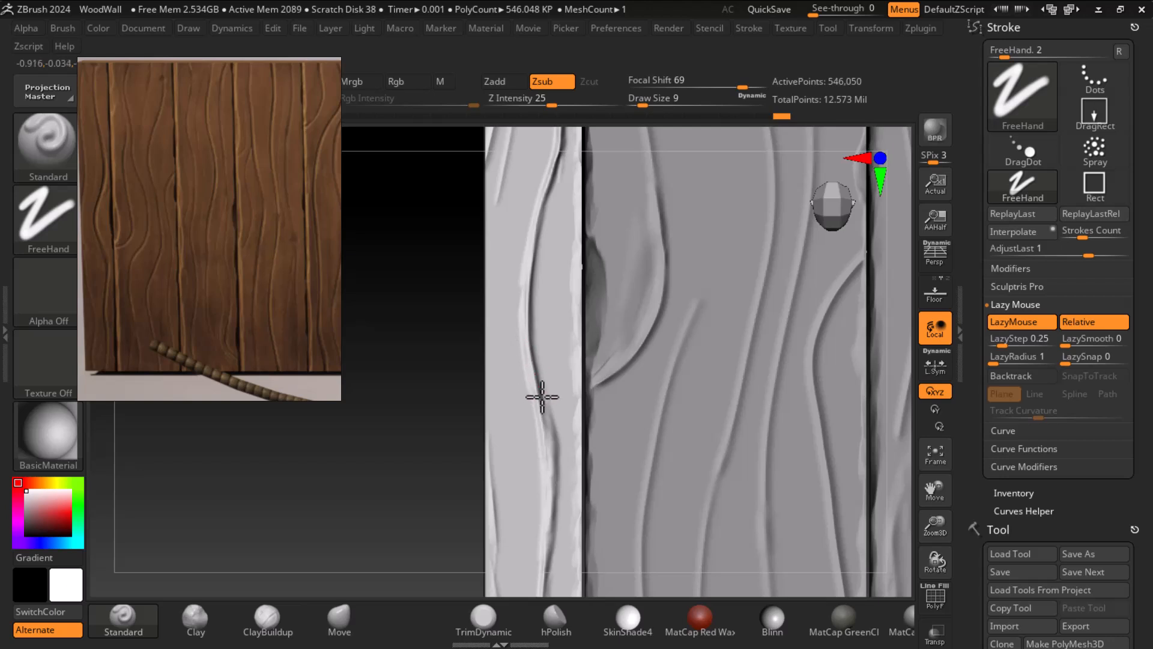
{"action": "left_click_drag", "start_coordinate": [543, 402], "coordinate": [546, 426]}
{"action": "left_click_drag", "start_coordinate": [381, 440], "coordinate": [389, 489], "text": "shift"}
{"action": "key", "text": "shift"}
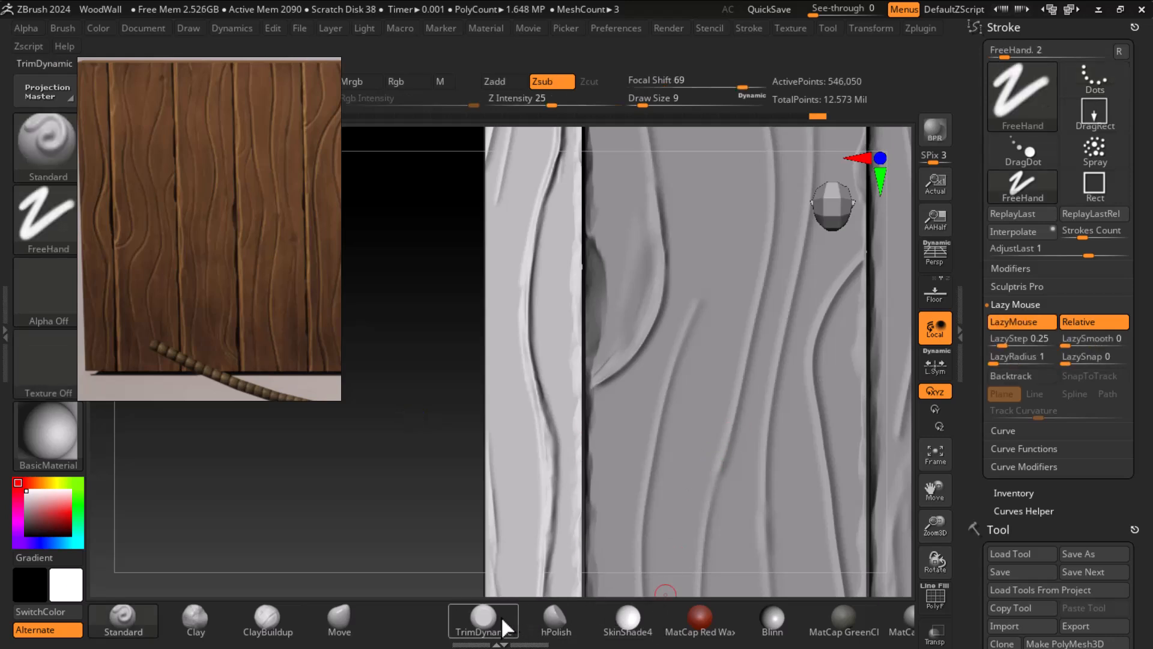
Step: Flatten the ridges along the leftmost plank's main grain line with the TrimDynamic brush
{"action": "left_click_drag", "start_coordinate": [466, 396], "coordinate": [387, 483]}
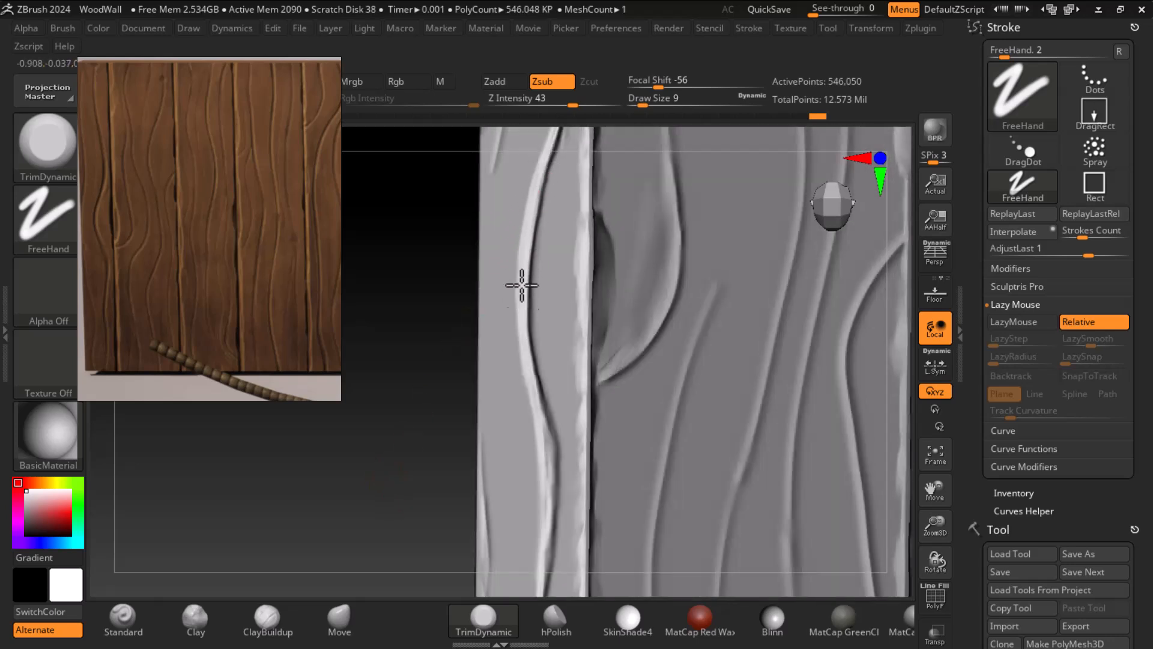
{"action": "left_click_drag", "start_coordinate": [525, 336], "coordinate": [542, 413]}
{"action": "mouse_move", "coordinate": [400, 475]}
{"action": "left_mouse_down"}
{"action": "mouse_move", "coordinate": [392, 504]}
{"action": "mouse_move", "coordinate": [362, 503]}
{"action": "mouse_move", "coordinate": [358, 482]}
{"action": "mouse_move", "coordinate": [414, 446]}
{"action": "left_mouse_up"}
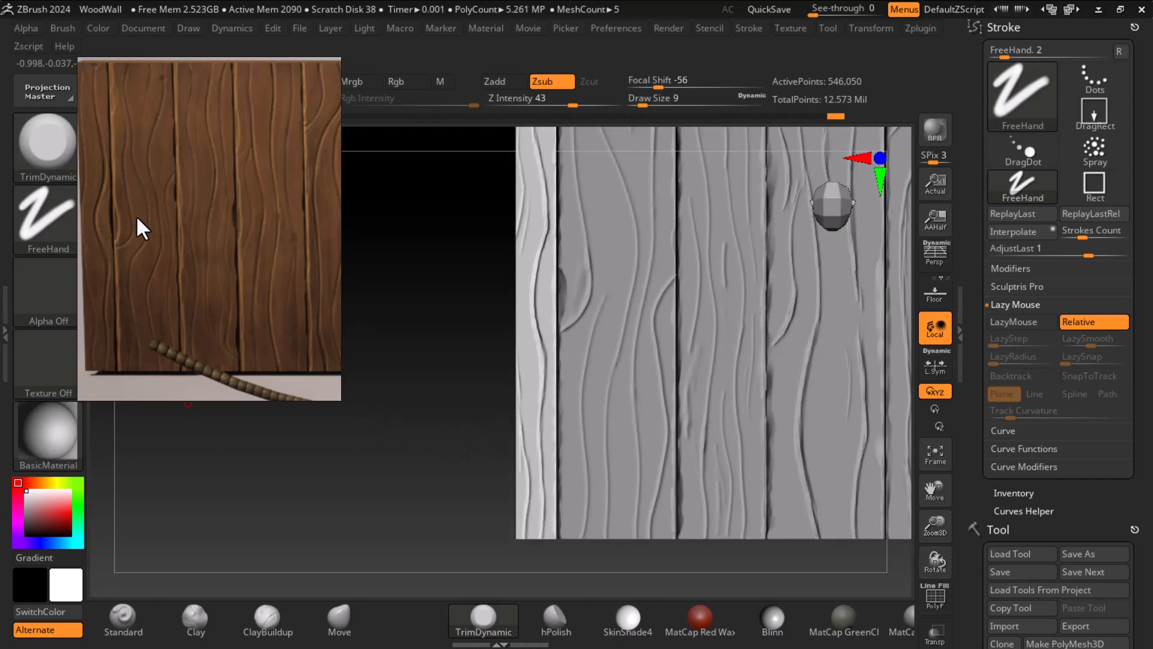
{"action": "left_click_drag", "start_coordinate": [387, 553], "coordinate": [396, 323], "text": "alt"}
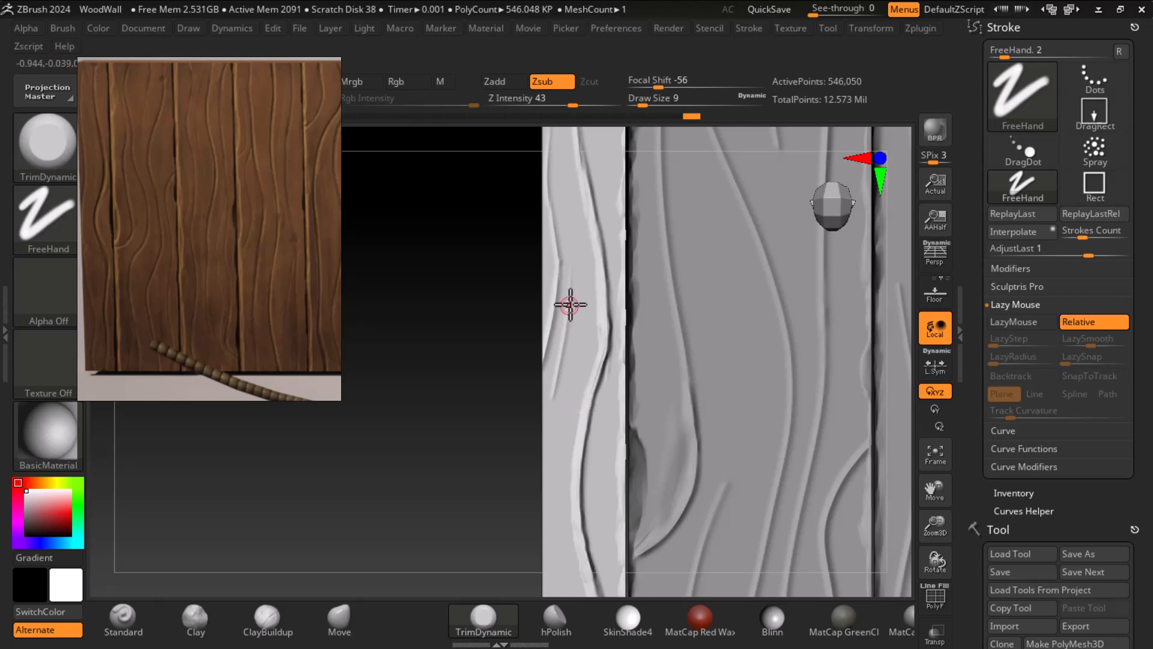
{"action": "left_click_drag", "start_coordinate": [528, 335], "coordinate": [403, 505], "text": "alt"}
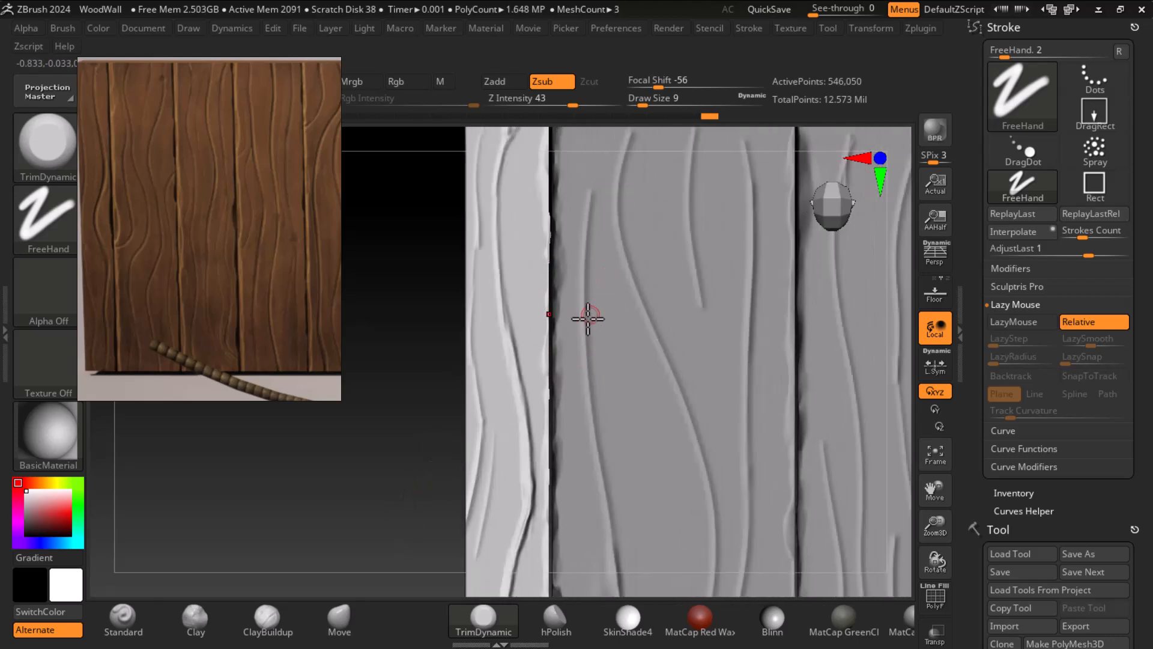
{"action": "left_click_drag", "start_coordinate": [417, 507], "coordinate": [529, 294]}
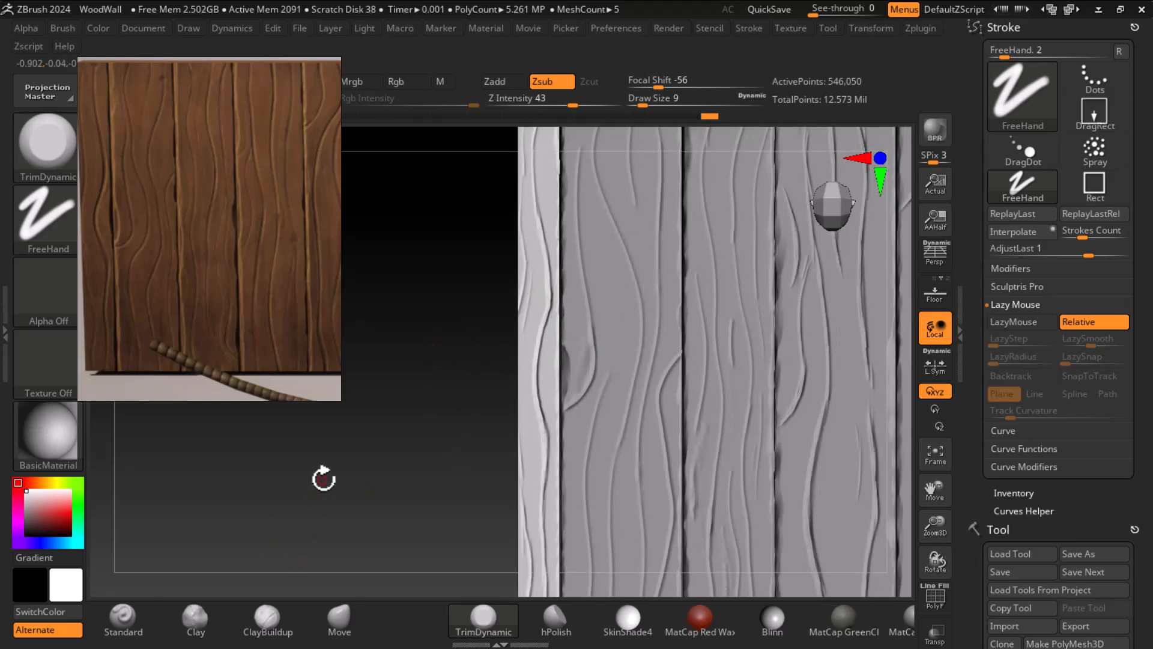
Step: Select the second plank and carve its curved grain line from the top down around the knot with the Standard brush
{"action": "left_click", "coordinate": [634, 331], "text": "alt"}
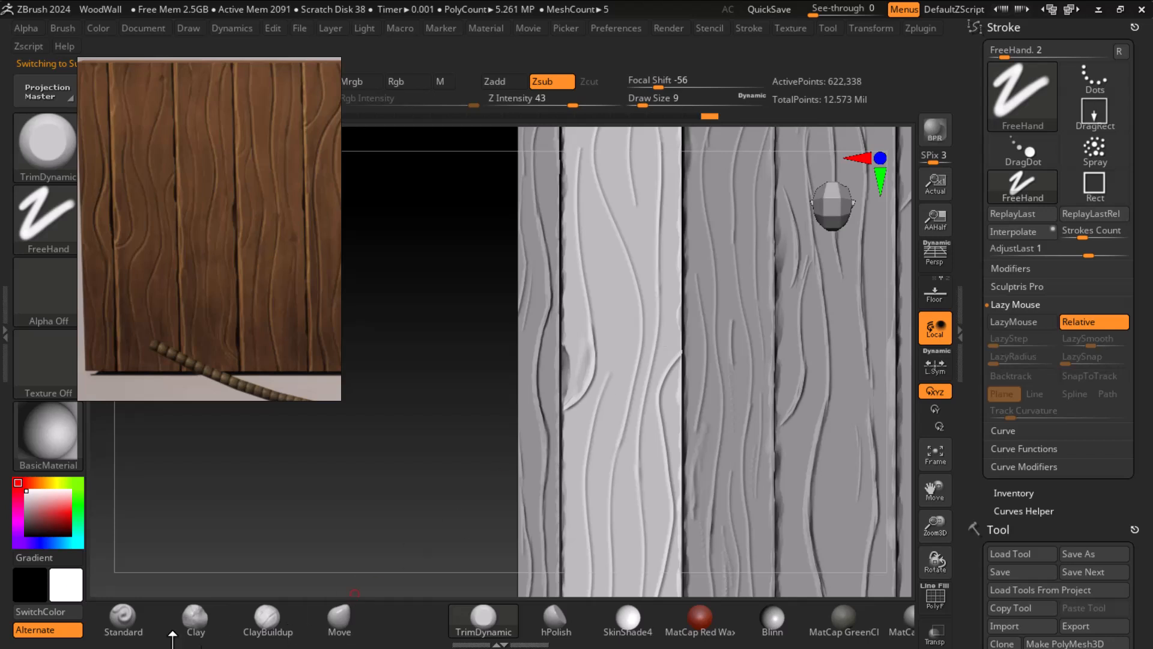
{"action": "left_click", "coordinate": [123, 618]}
{"action": "mouse_move", "coordinate": [406, 386]}
{"action": "left_mouse_down"}
{"action": "mouse_move", "coordinate": [412, 393]}
{"action": "mouse_move", "coordinate": [507, 294]}
{"action": "left_mouse_up"}
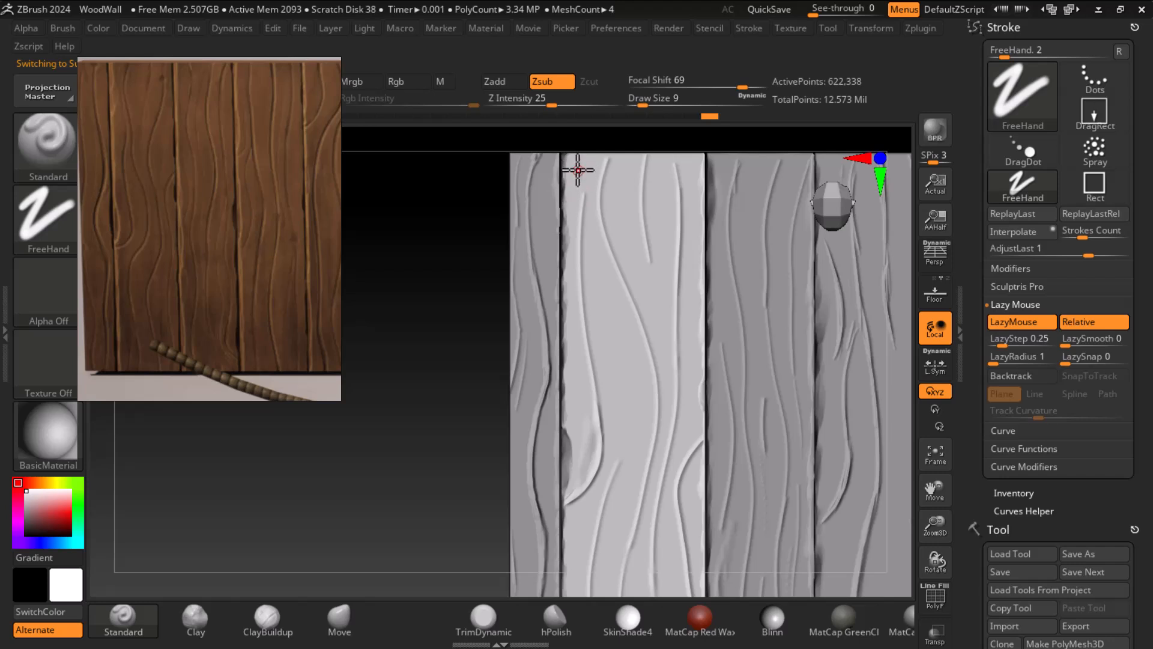
{"action": "mouse_move", "coordinate": [582, 187]}
{"action": "left_mouse_down"}
{"action": "mouse_move", "coordinate": [580, 209]}
{"action": "mouse_move", "coordinate": [581, 162]}
{"action": "left_mouse_up"}
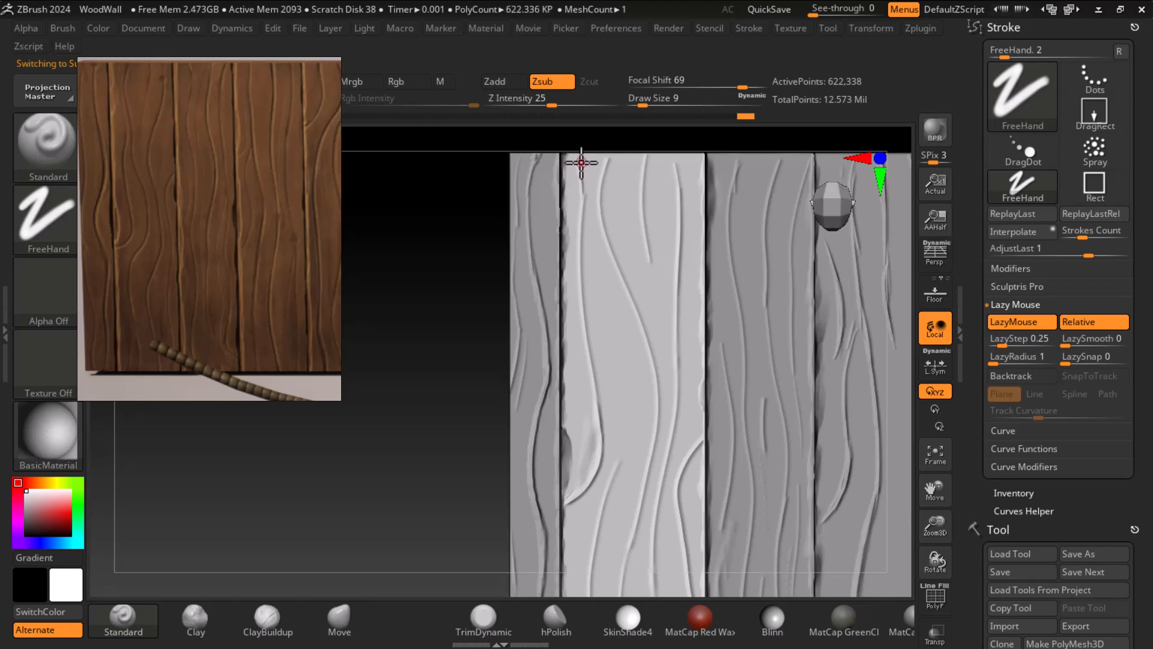
{"action": "left_click_drag", "start_coordinate": [582, 204], "coordinate": [589, 372]}
{"action": "left_click_drag", "start_coordinate": [578, 313], "coordinate": [594, 480]}
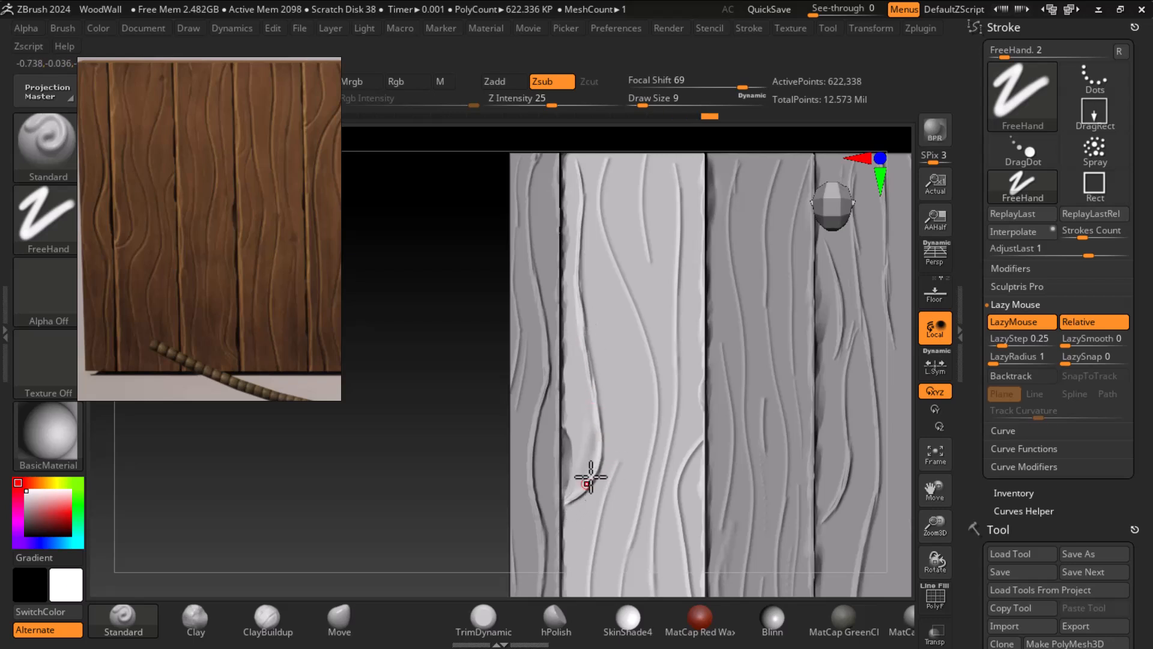
{"action": "left_click_drag", "start_coordinate": [470, 451], "coordinate": [433, 476]}
{"action": "left_click_drag", "start_coordinate": [417, 481], "coordinate": [431, 517], "text": "alt"}
Step: Flatten the ridge beside the second plank's curved grain line with the TrimDynamic brush at draw size 7
{"action": "left_click", "coordinate": [268, 619]}
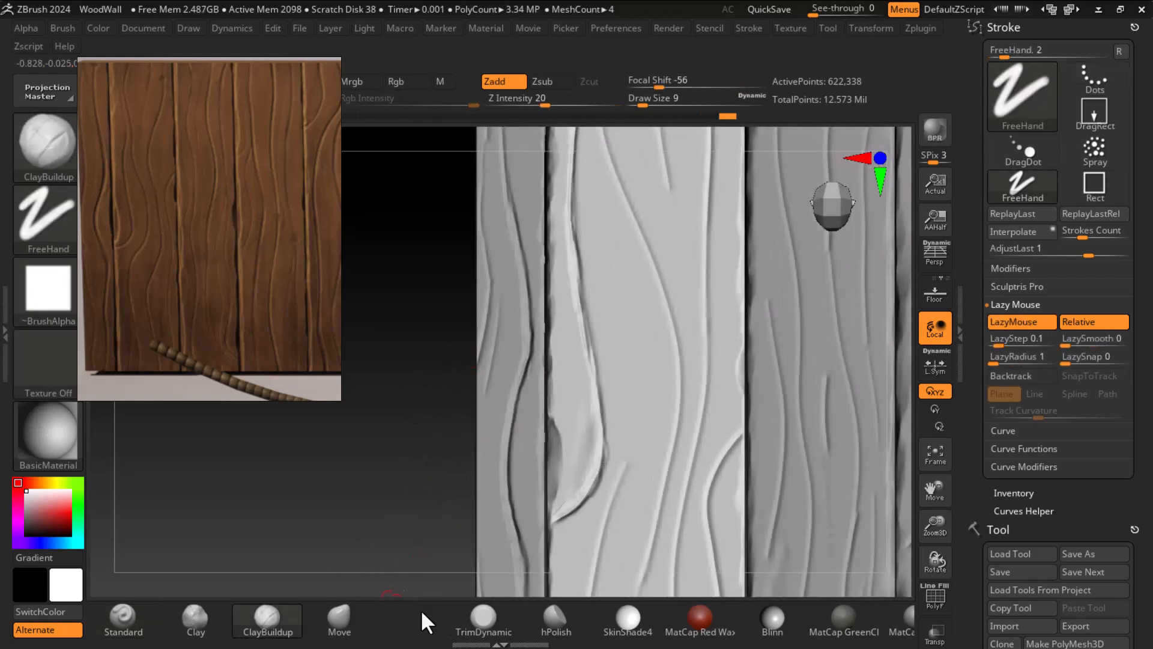
{"action": "left_click", "coordinate": [483, 619]}
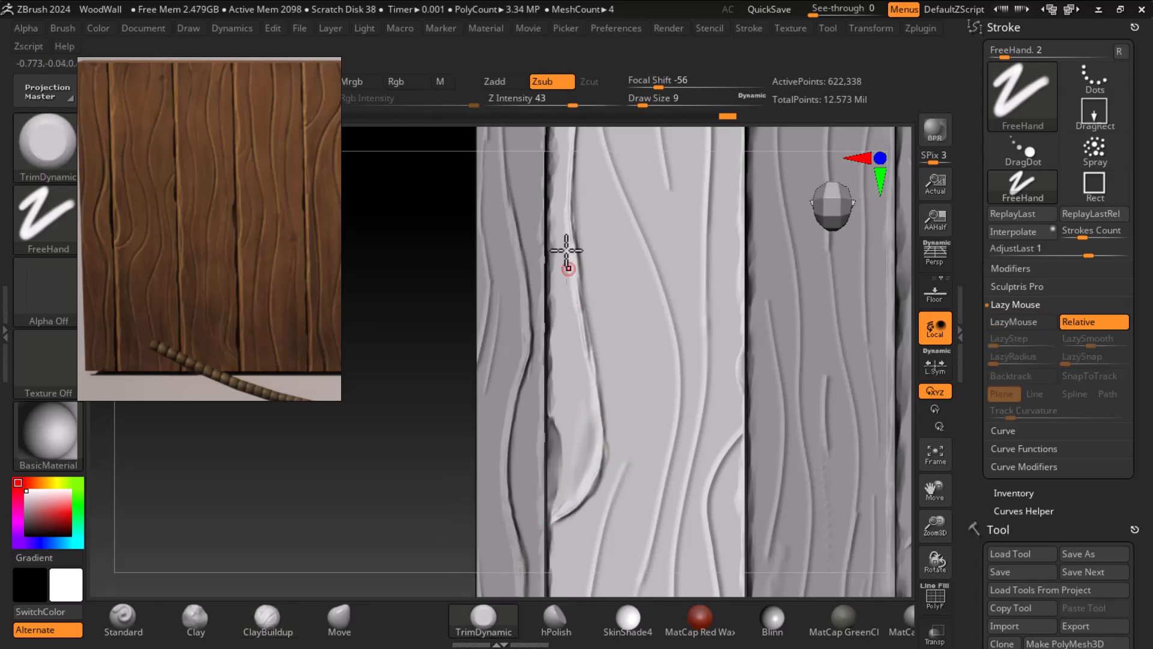
{"action": "mouse_move", "coordinate": [415, 281]}
{"action": "left_mouse_down"}
{"action": "mouse_move", "coordinate": [404, 284]}
{"action": "mouse_move", "coordinate": [468, 417]}
{"action": "left_mouse_up"}
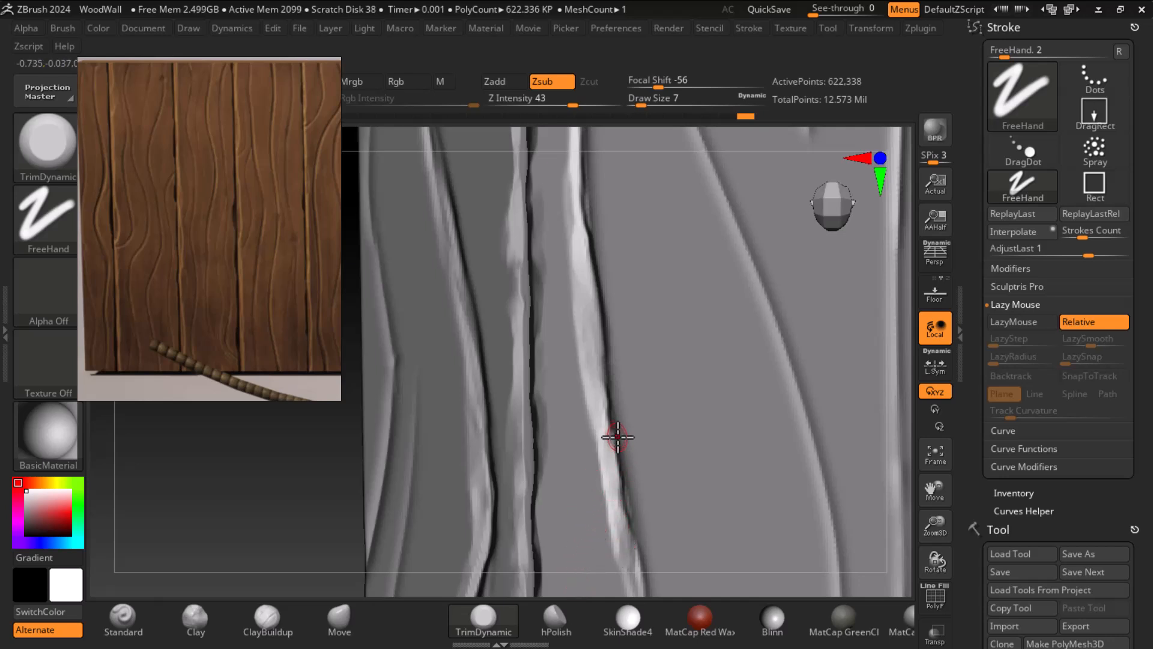
{"action": "mouse_move", "coordinate": [608, 463]}
{"action": "left_mouse_down"}
{"action": "mouse_move", "coordinate": [605, 442]}
{"action": "mouse_move", "coordinate": [602, 474]}
{"action": "left_mouse_up"}
{"action": "left_click_drag", "start_coordinate": [317, 508], "coordinate": [294, 512]}
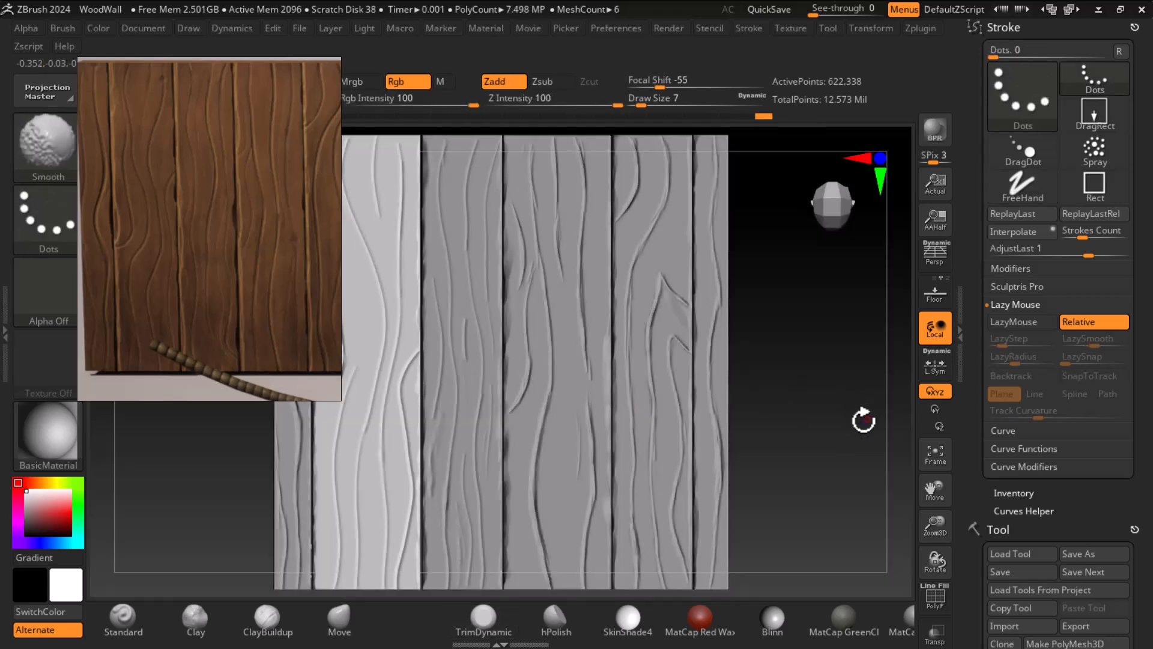
Step: Carve the middle section of the second plank's central curved grain line with the Standard brush at draw size 7
{"action": "left_click_drag", "start_coordinate": [865, 422], "coordinate": [459, 514]}
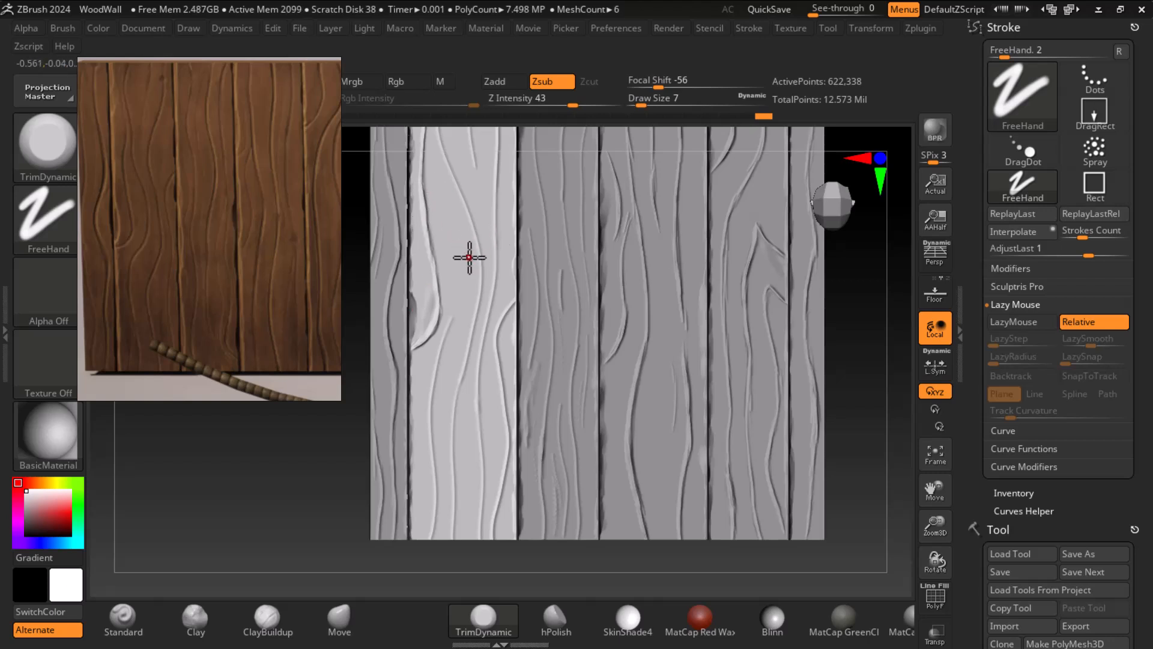
{"action": "left_click", "coordinate": [139, 630]}
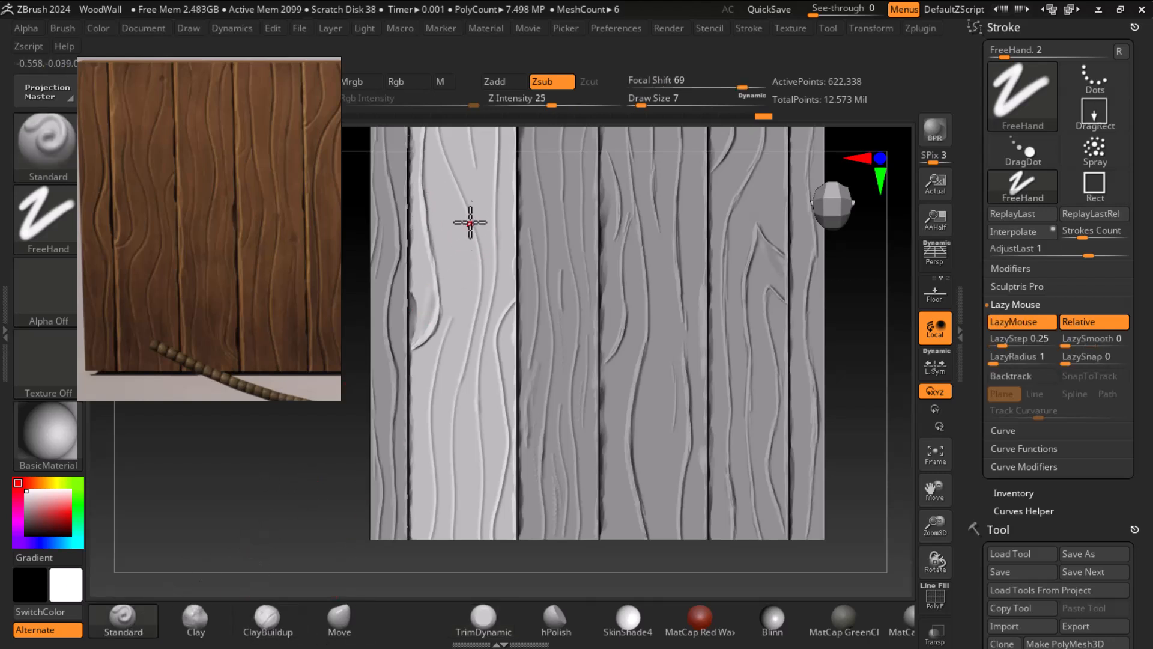
{"action": "left_click_drag", "start_coordinate": [459, 198], "coordinate": [476, 242]}
{"action": "left_click_drag", "start_coordinate": [278, 484], "coordinate": [308, 545], "text": "alt"}
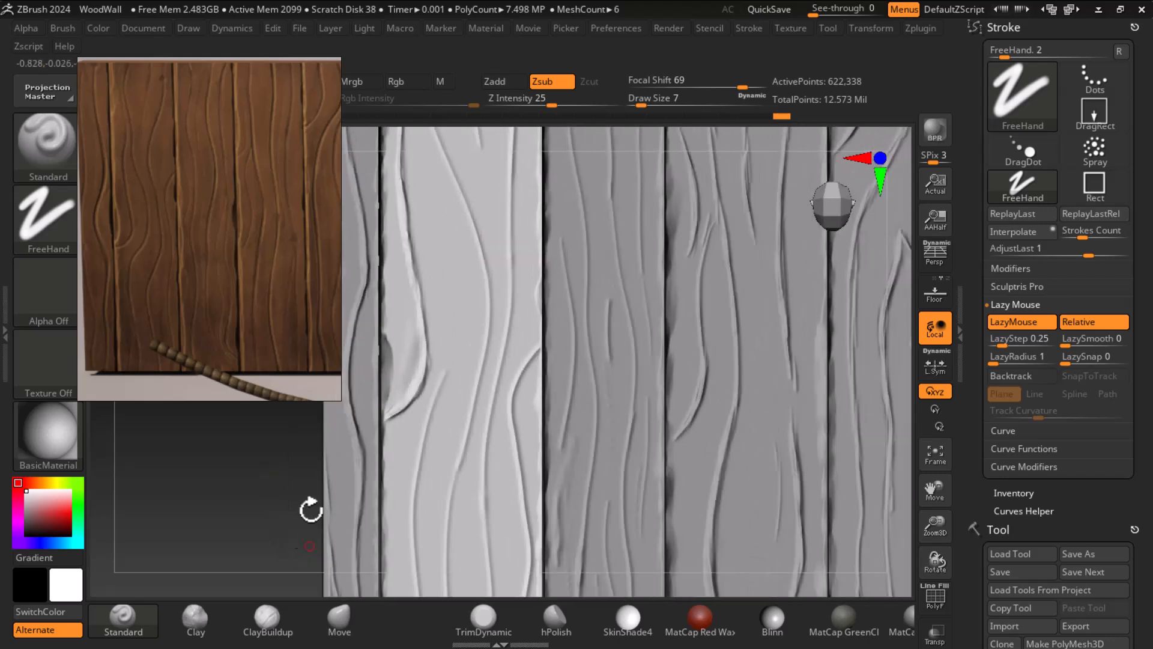
{"action": "left_click_drag", "start_coordinate": [490, 285], "coordinate": [489, 350]}
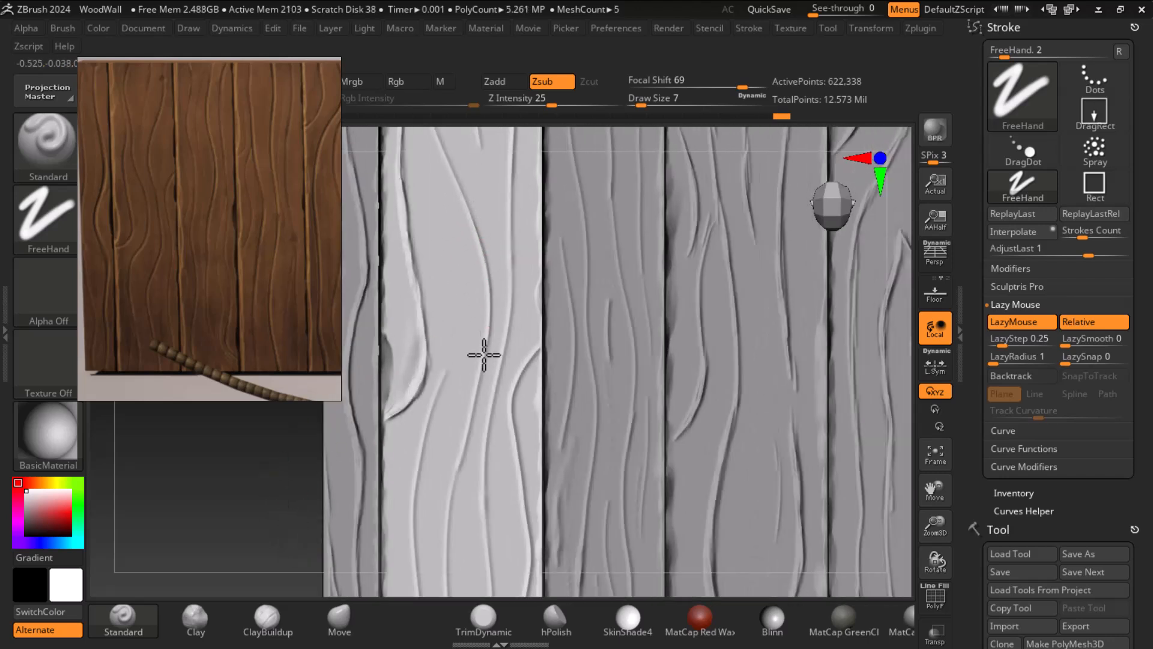
{"action": "left_click_drag", "start_coordinate": [487, 292], "coordinate": [469, 422]}
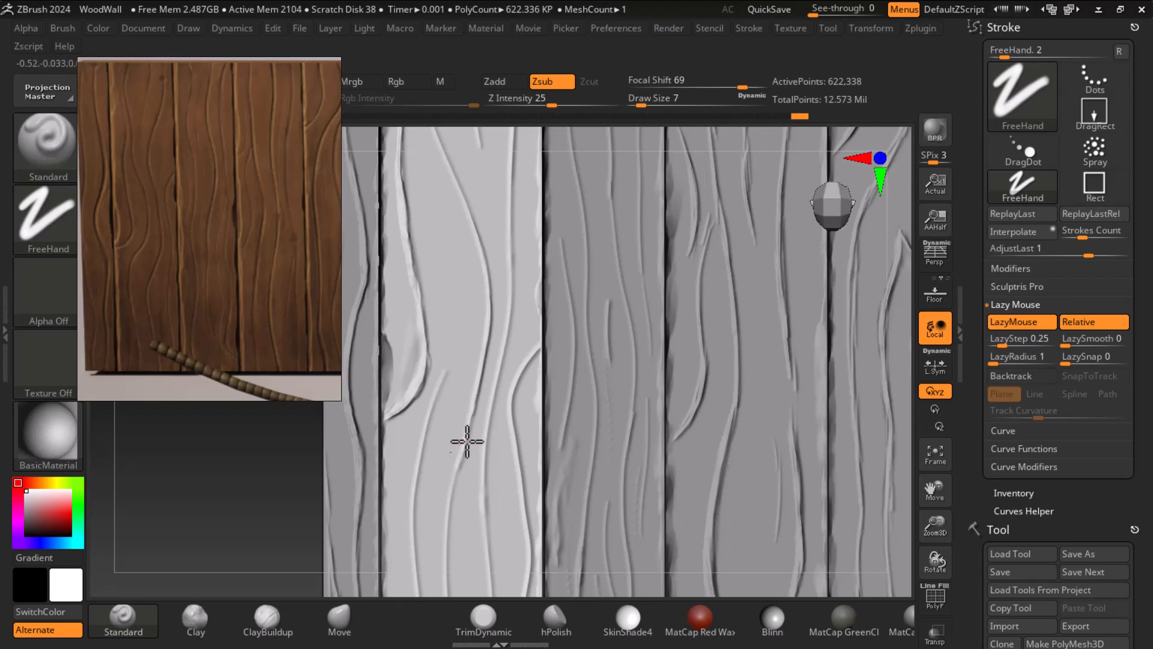
{"action": "left_click_drag", "start_coordinate": [484, 343], "coordinate": [470, 415]}
{"action": "left_click_drag", "start_coordinate": [481, 359], "coordinate": [452, 493]}
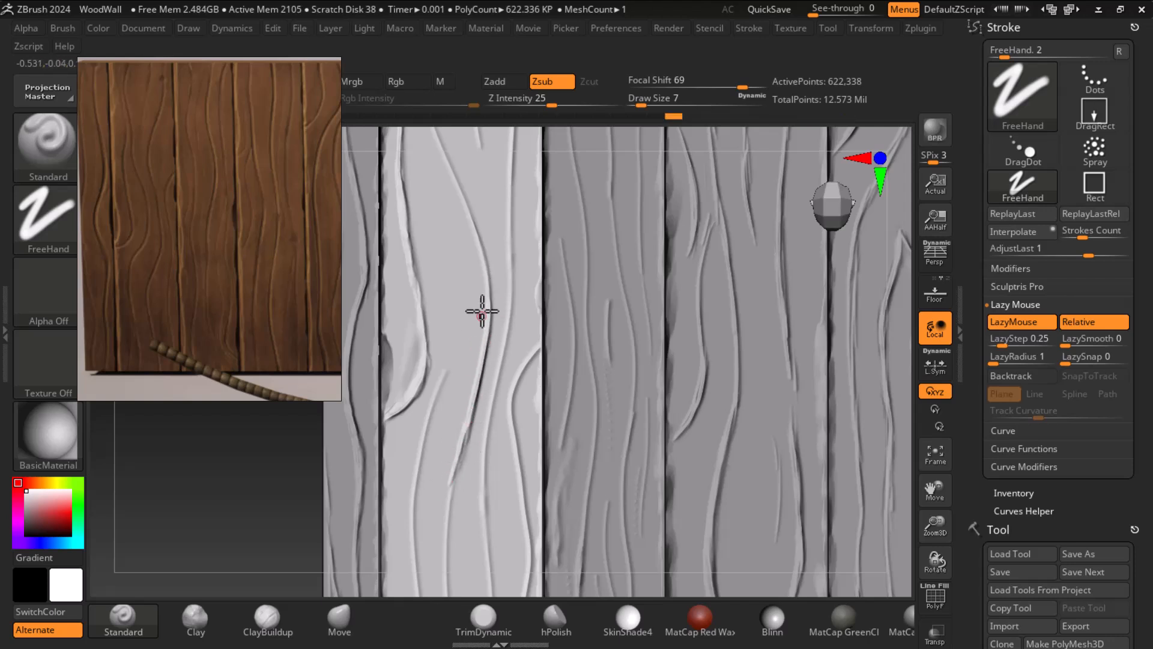
Step: Extend and deepen the second plank's central groove along the upper part of its grain line with the Standard brush
{"action": "left_click_drag", "start_coordinate": [484, 277], "coordinate": [484, 296]}
{"action": "mouse_move", "coordinate": [464, 218]}
{"action": "left_mouse_down"}
{"action": "mouse_move", "coordinate": [488, 289]}
{"action": "mouse_move", "coordinate": [477, 271]}
{"action": "left_mouse_up"}
{"action": "left_click_drag", "start_coordinate": [463, 215], "coordinate": [458, 195]}
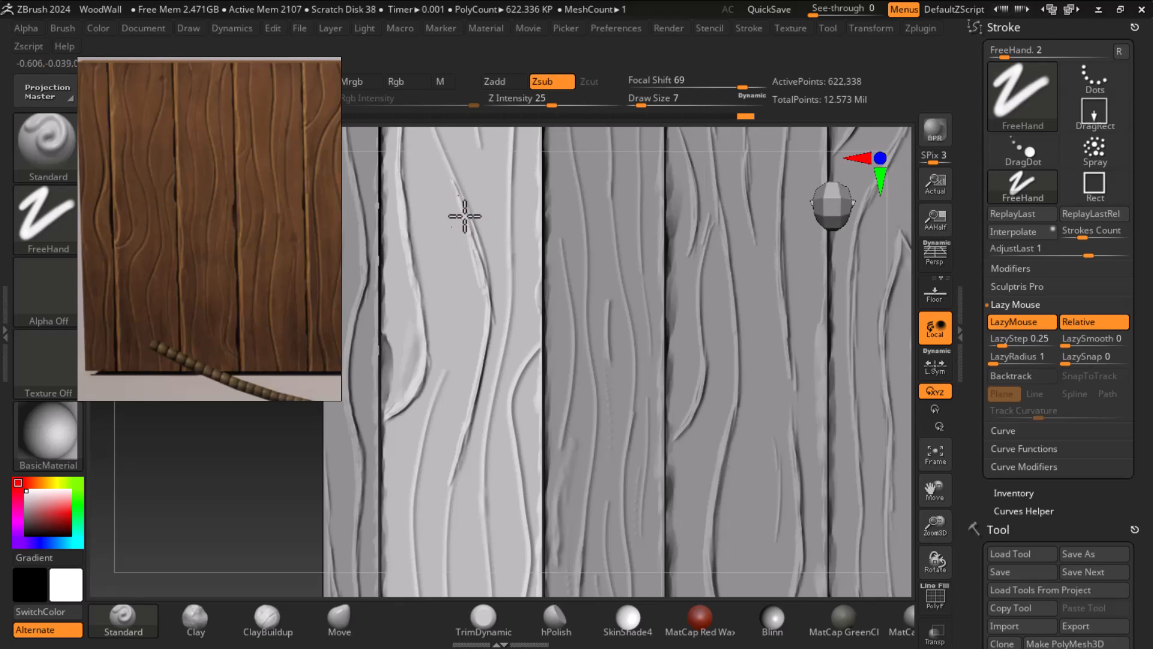
{"action": "left_click_drag", "start_coordinate": [271, 487], "coordinate": [303, 550], "text": "alt"}
{"action": "left_click_drag", "start_coordinate": [471, 207], "coordinate": [513, 346]}
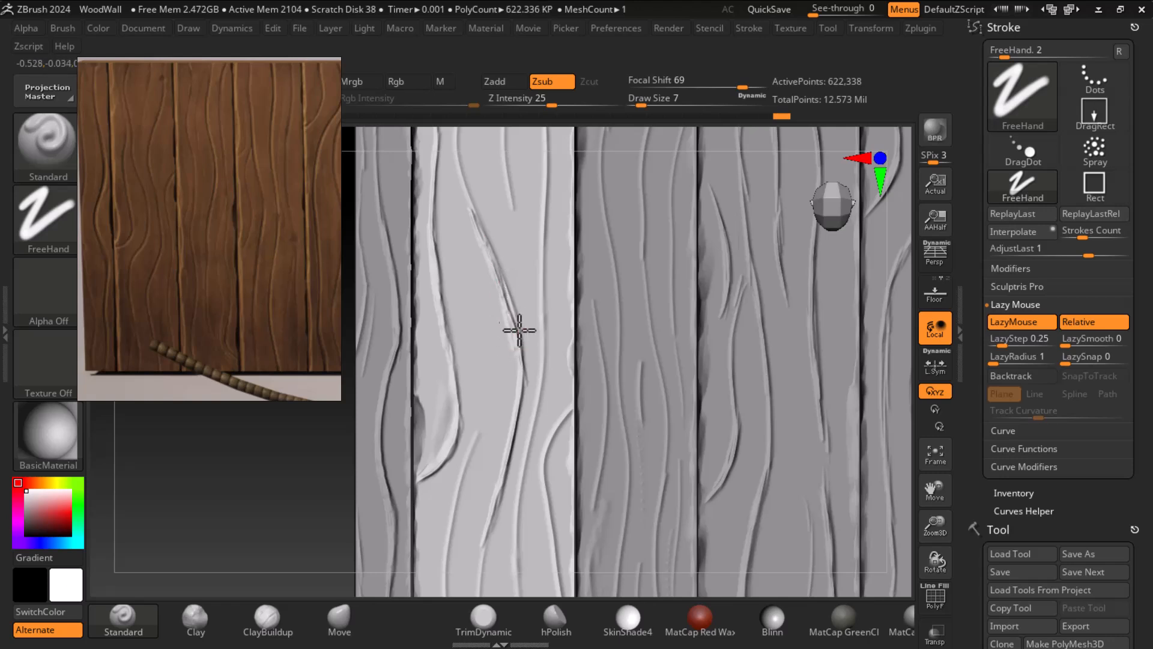
{"action": "left_click", "coordinate": [482, 617]}
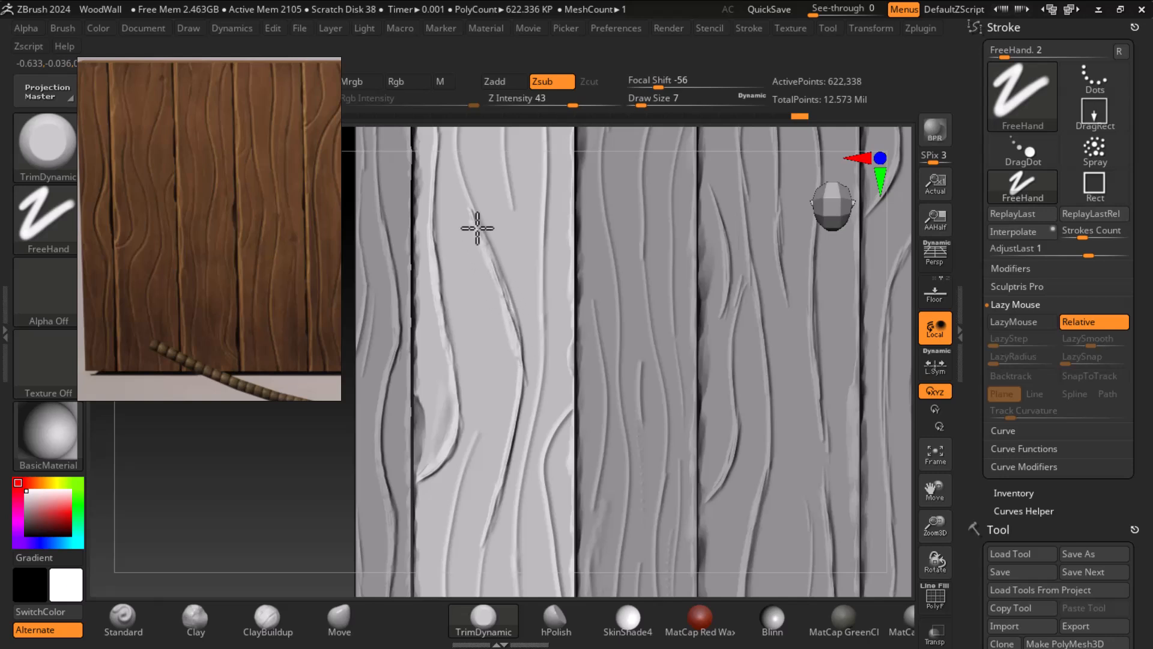
{"action": "left_click", "coordinate": [122, 617]}
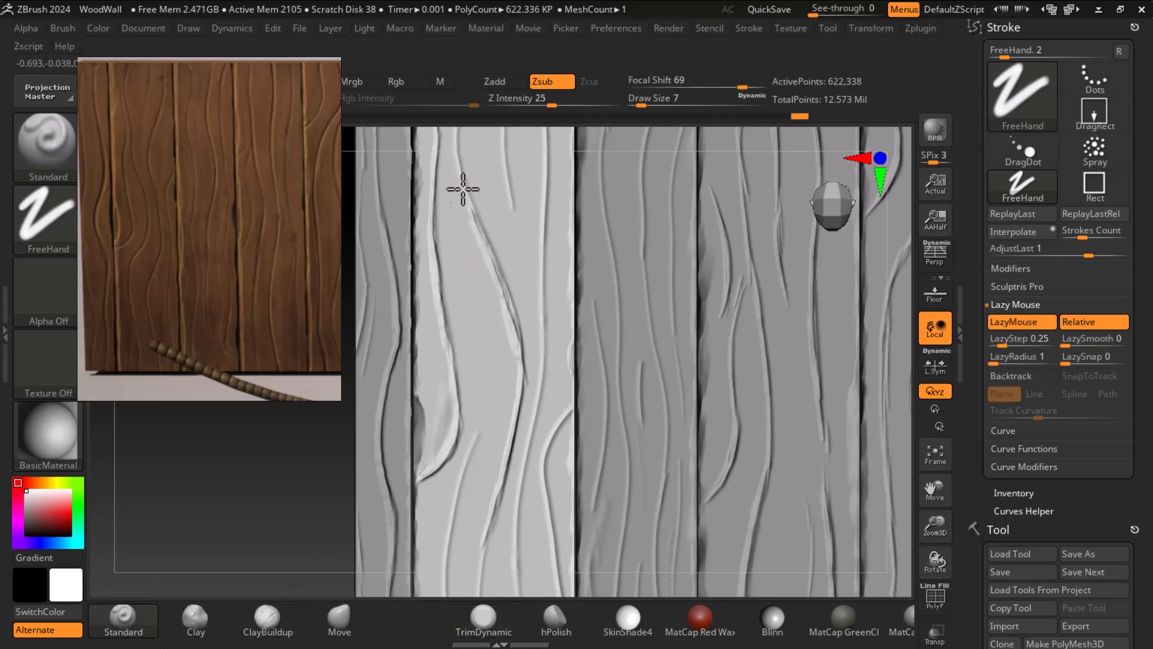
{"action": "left_click_drag", "start_coordinate": [480, 228], "coordinate": [517, 339]}
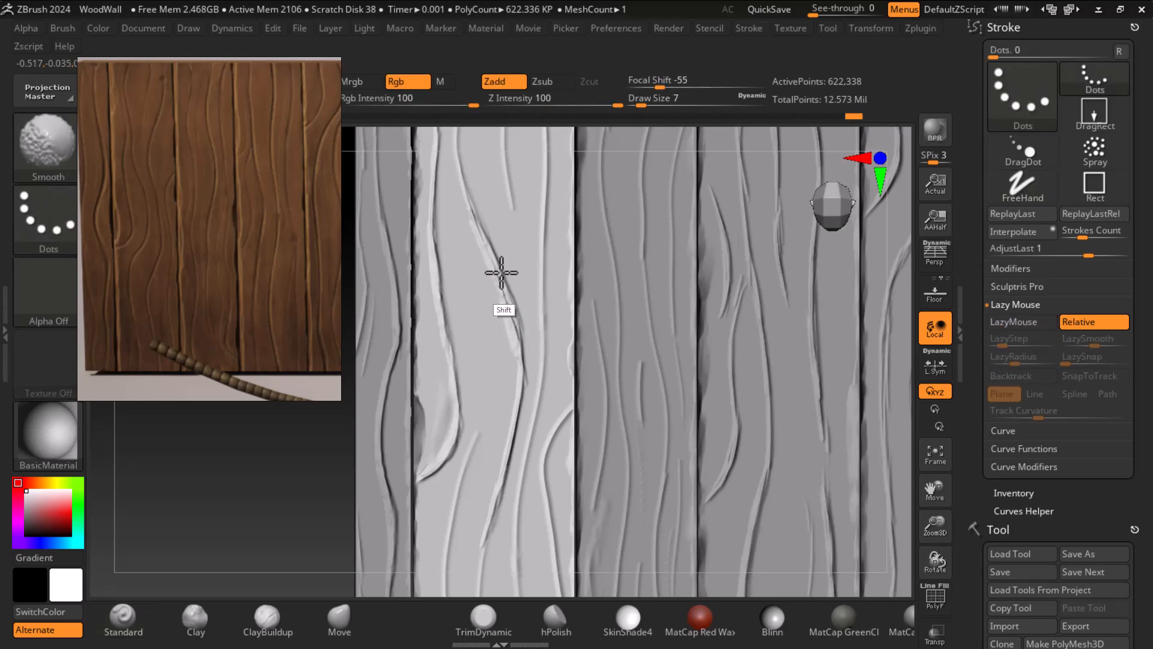
{"action": "mouse_move", "coordinate": [241, 512]}
{"action": "left_mouse_down"}
{"action": "mouse_move", "coordinate": [233, 530]}
{"action": "mouse_move", "coordinate": [248, 534]}
{"action": "left_mouse_up"}
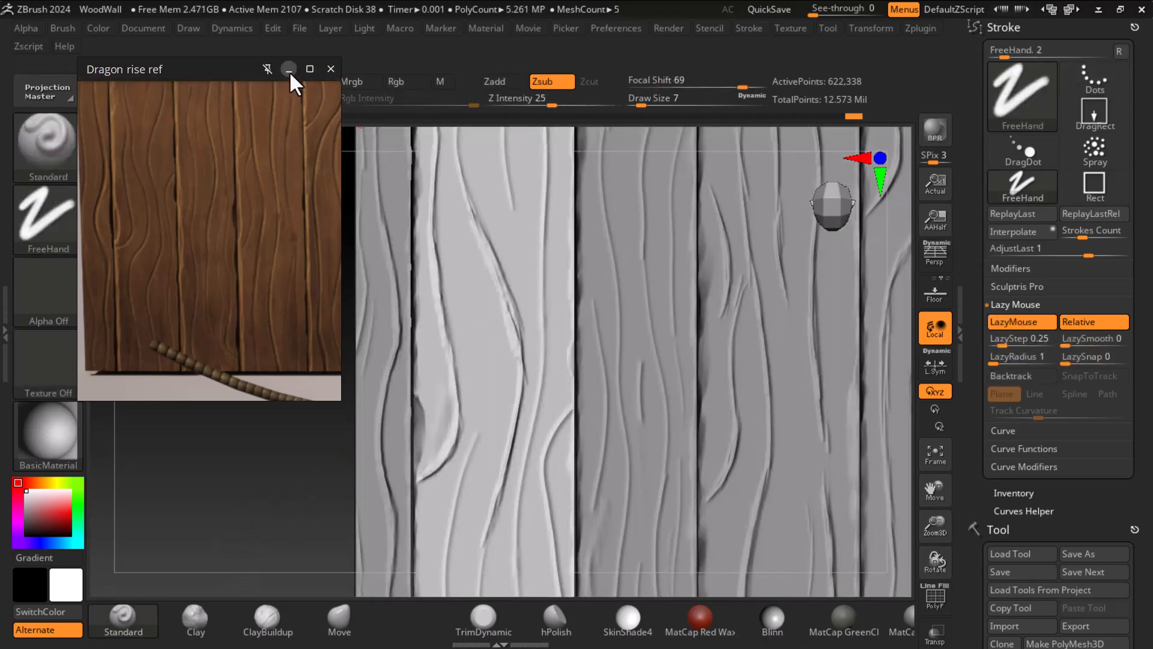
Step: Minimize the reference image window and smooth the rough upper strokes of the second plank's central groove
{"action": "left_click", "coordinate": [288, 72]}
{"action": "key", "text": "shift"}
{"action": "left_click_drag", "start_coordinate": [260, 391], "coordinate": [284, 459], "text": "alt"}
{"action": "key", "text": "shift"}
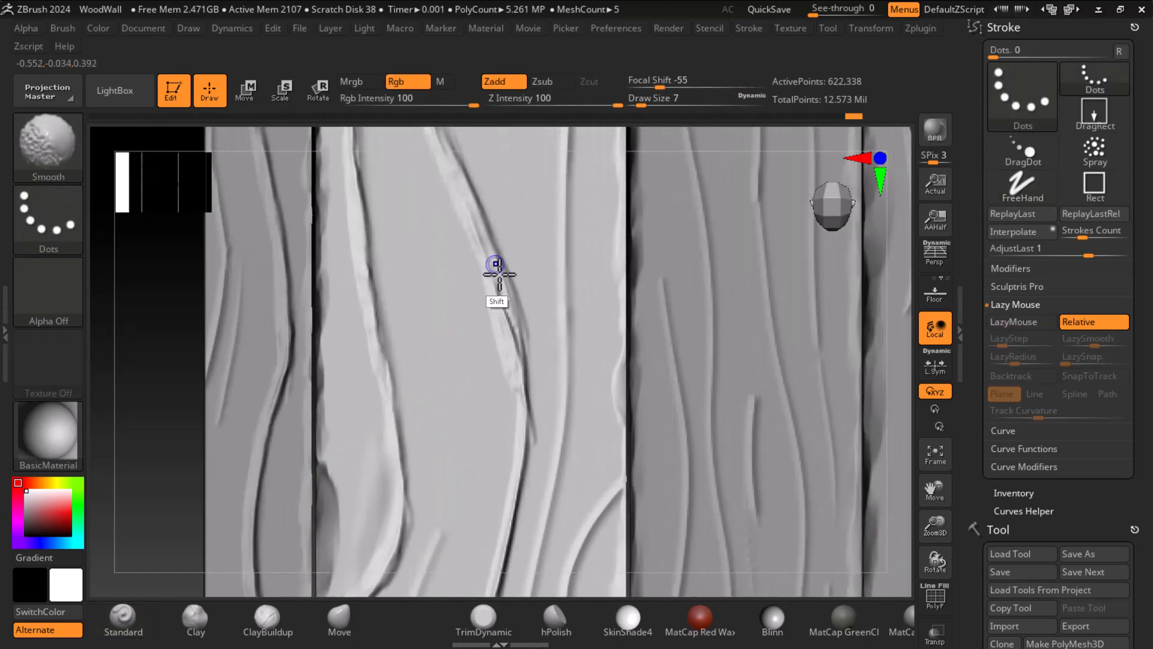
{"action": "mouse_move", "coordinate": [505, 294]}
{"action": "left_mouse_down", "text": "shift"}
{"action": "mouse_move", "coordinate": [512, 326]}
{"action": "mouse_move", "coordinate": [501, 278]}
{"action": "left_mouse_up", "text": "shift"}
{"action": "key", "text": "shift"}
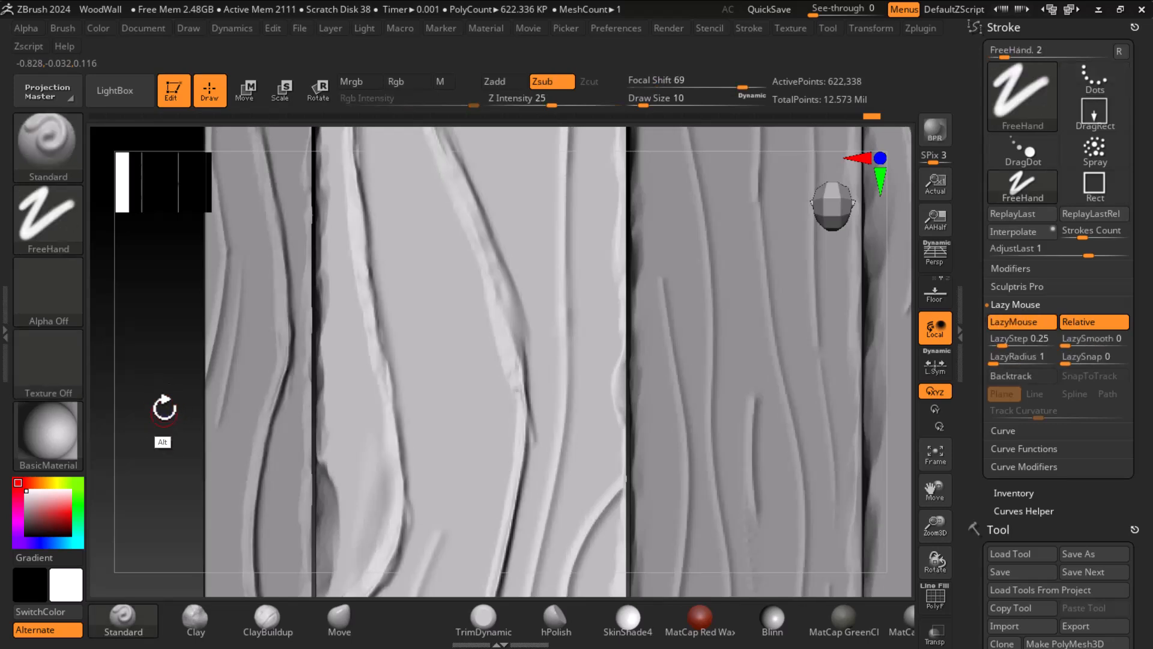
{"action": "left_click_drag", "start_coordinate": [164, 412], "coordinate": [145, 366], "text": "alt"}
{"action": "left_click_drag", "start_coordinate": [193, 454], "coordinate": [225, 522], "text": "alt"}
{"action": "key", "text": "shift"}
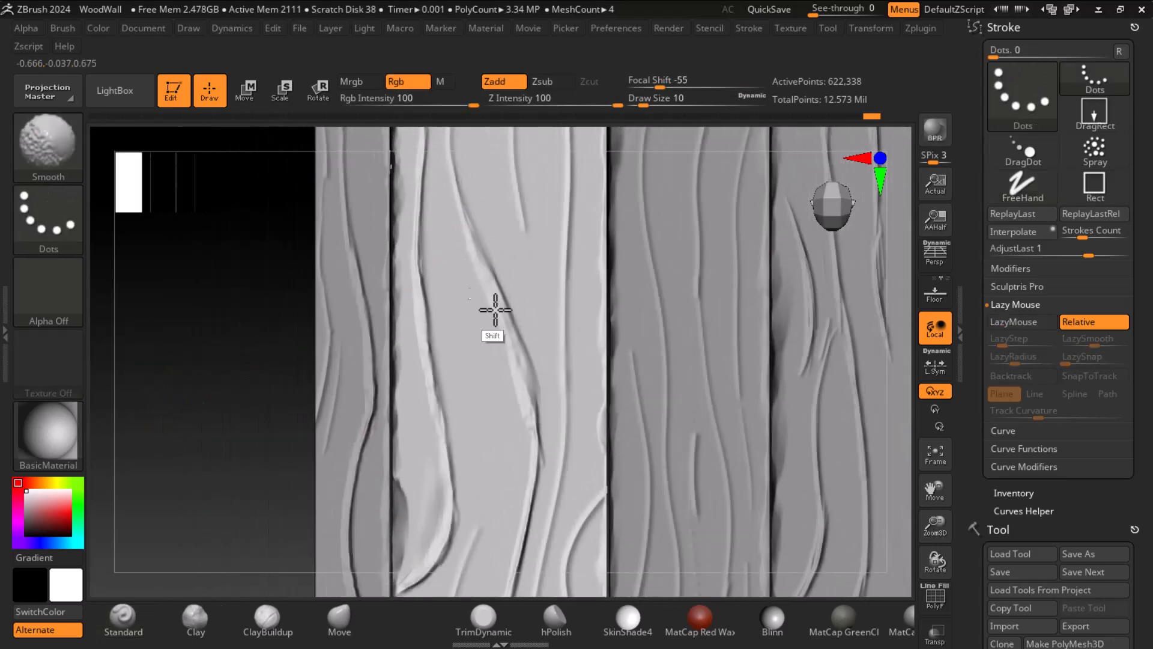
Step: Continue the second plank's central groove down to the plank's lower edge with the Standard brush at draw size 10
{"action": "left_click_drag", "start_coordinate": [205, 503], "coordinate": [140, 252], "text": "alt"}
{"action": "left_click_drag", "start_coordinate": [295, 452], "coordinate": [277, 424], "text": "alt"}
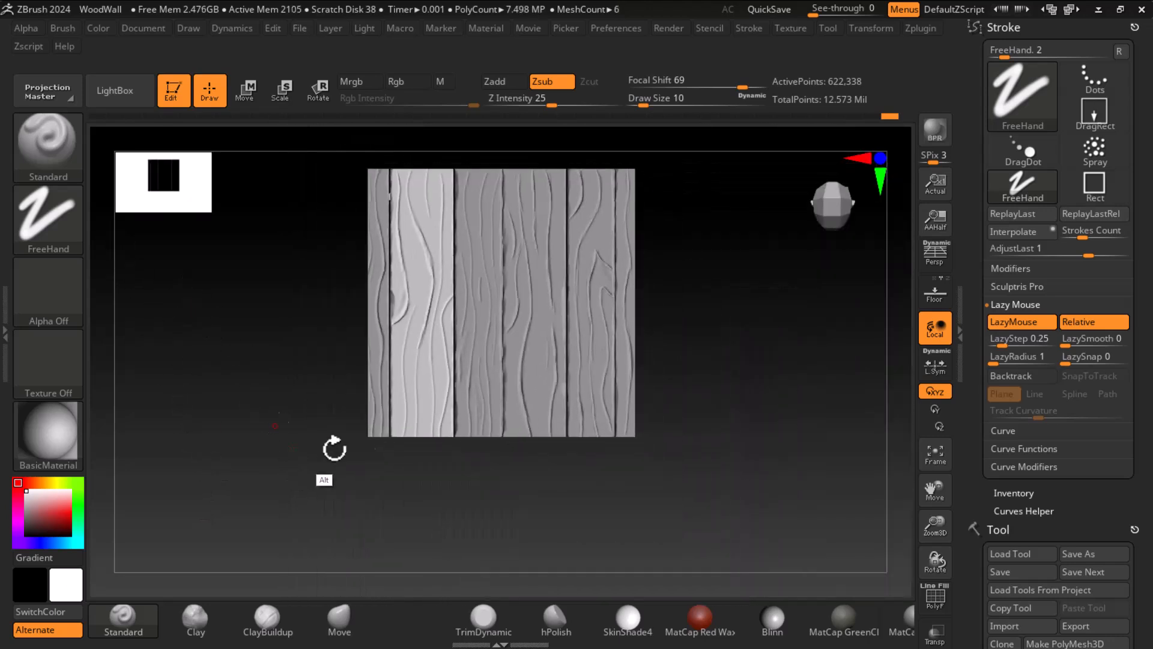
{"action": "left_click_drag", "start_coordinate": [671, 456], "coordinate": [670, 452], "text": "alt"}
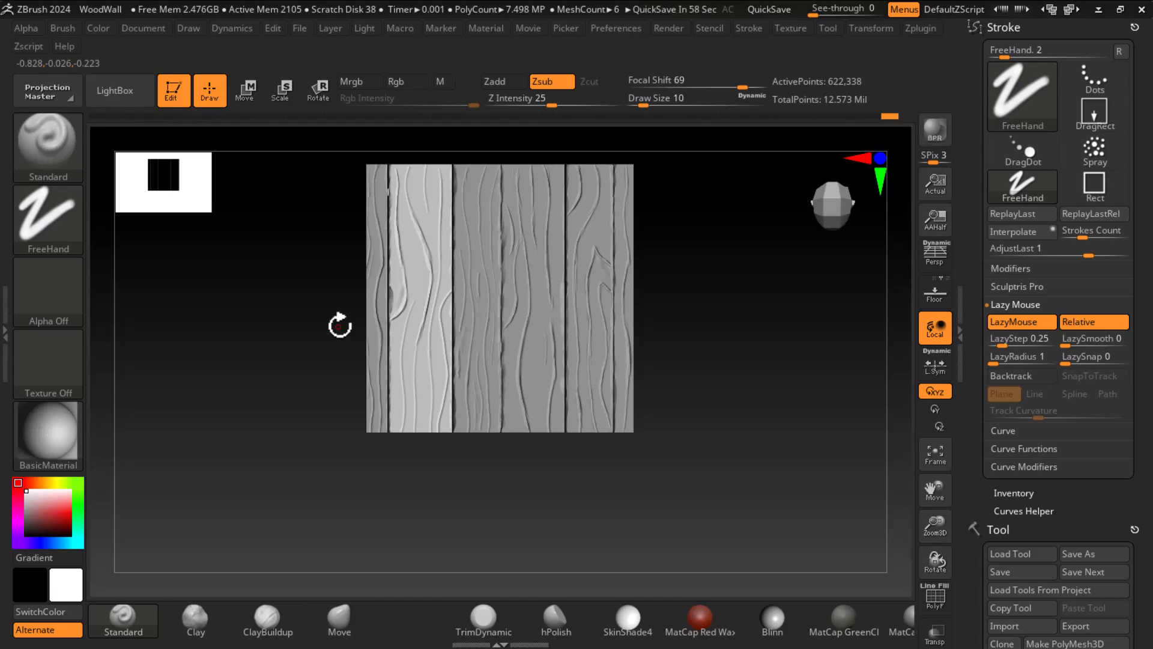
{"action": "left_click_drag", "start_coordinate": [285, 404], "coordinate": [353, 296], "text": "alt"}
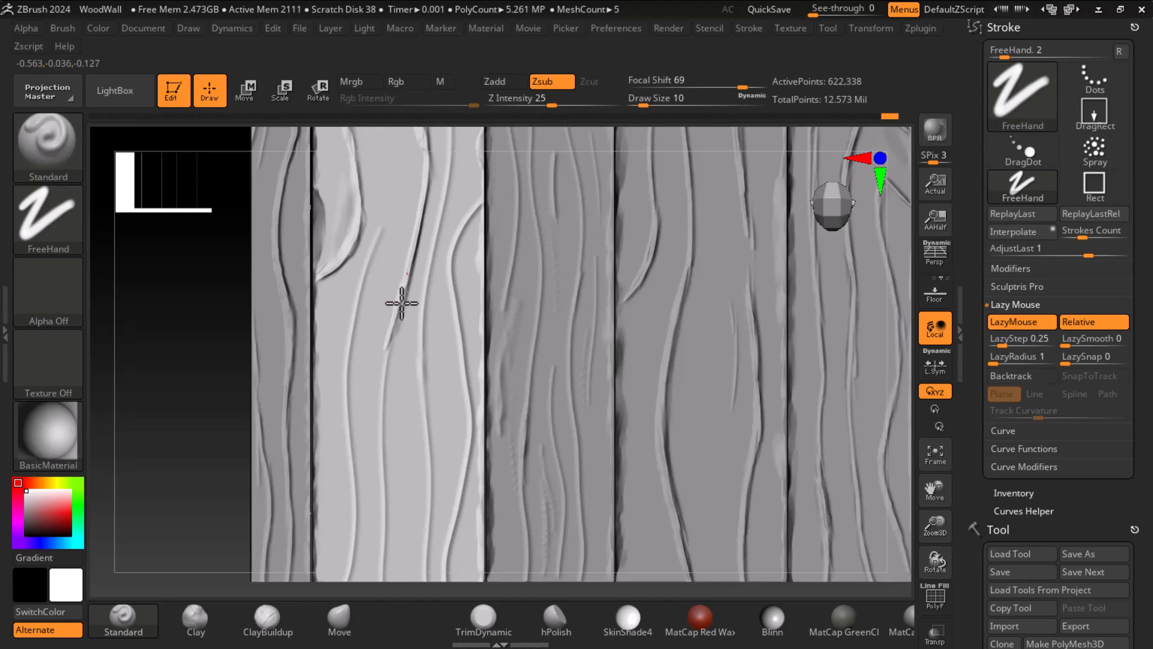
{"action": "left_click_drag", "start_coordinate": [390, 342], "coordinate": [383, 402]}
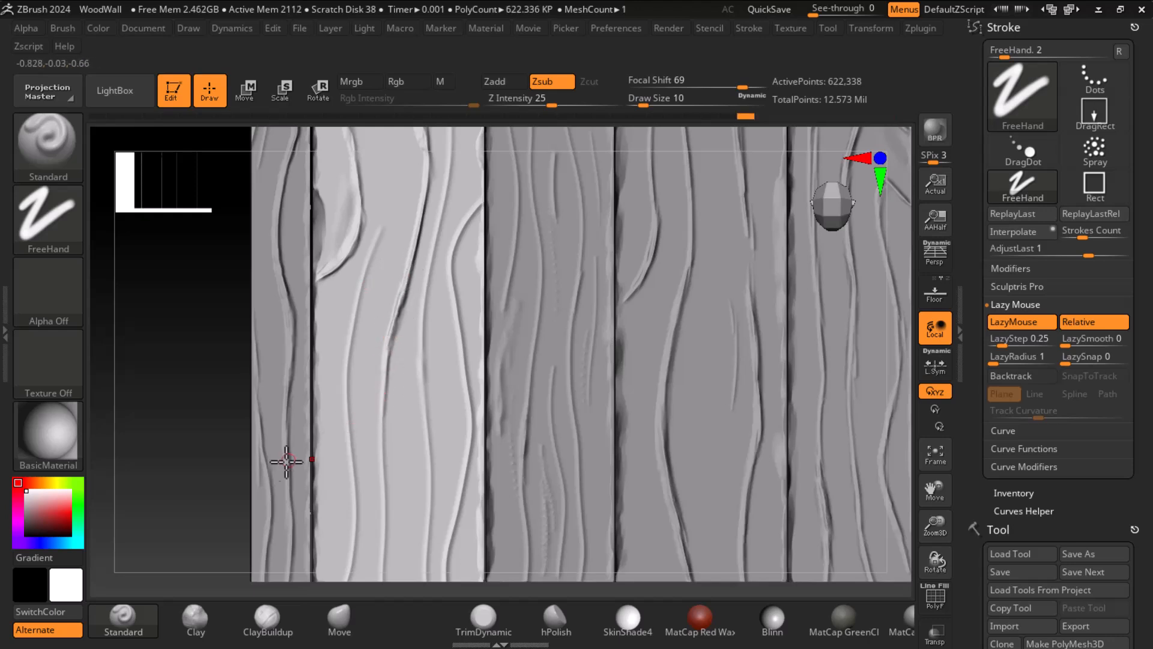
{"action": "mouse_move", "coordinate": [207, 340]}
{"action": "left_mouse_down", "text": "alt"}
{"action": "mouse_move", "coordinate": [214, 320]}
{"action": "mouse_move", "coordinate": [211, 342]}
{"action": "left_mouse_up", "text": "alt"}
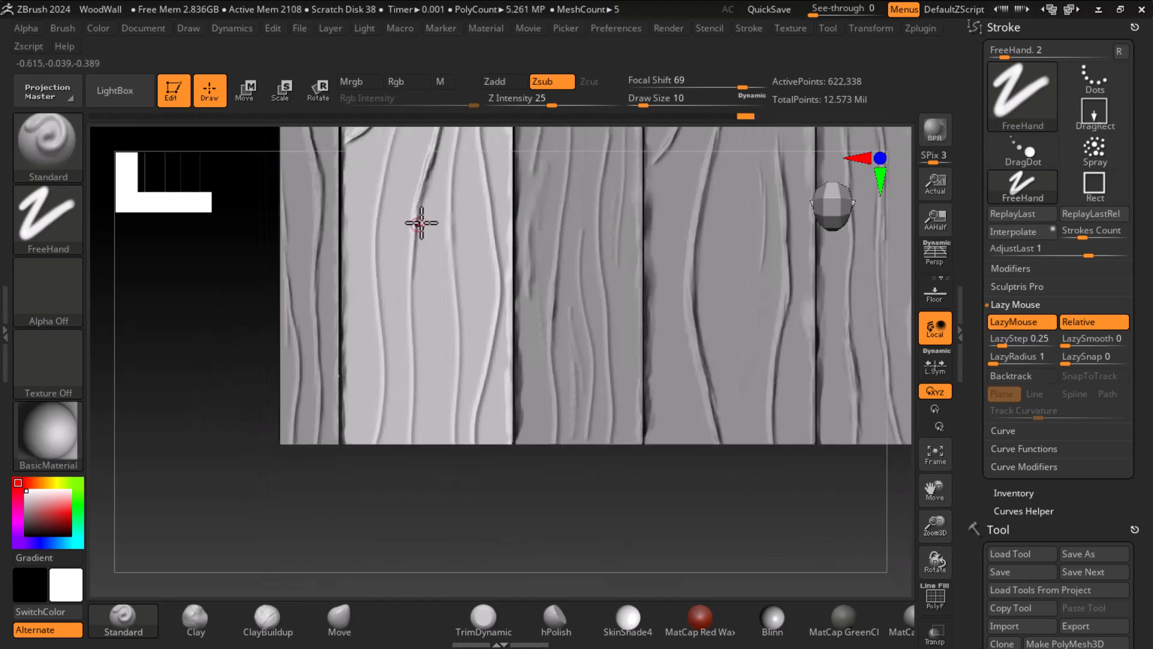
{"action": "left_click_drag", "start_coordinate": [412, 309], "coordinate": [413, 443]}
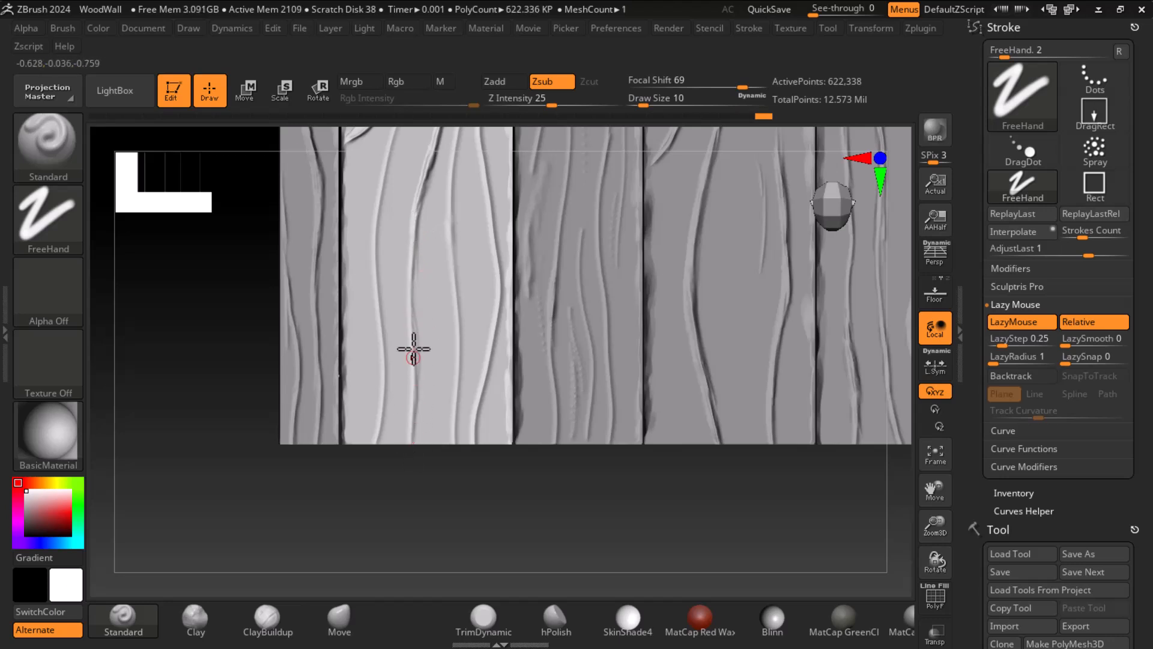
Step: Flatten the ridges along the lower grain lines of the second plank with the TrimDynamic brush at draw size 10
{"action": "left_click", "coordinate": [496, 625]}
{"action": "left_click_drag", "start_coordinate": [260, 507], "coordinate": [199, 394], "text": "alt"}
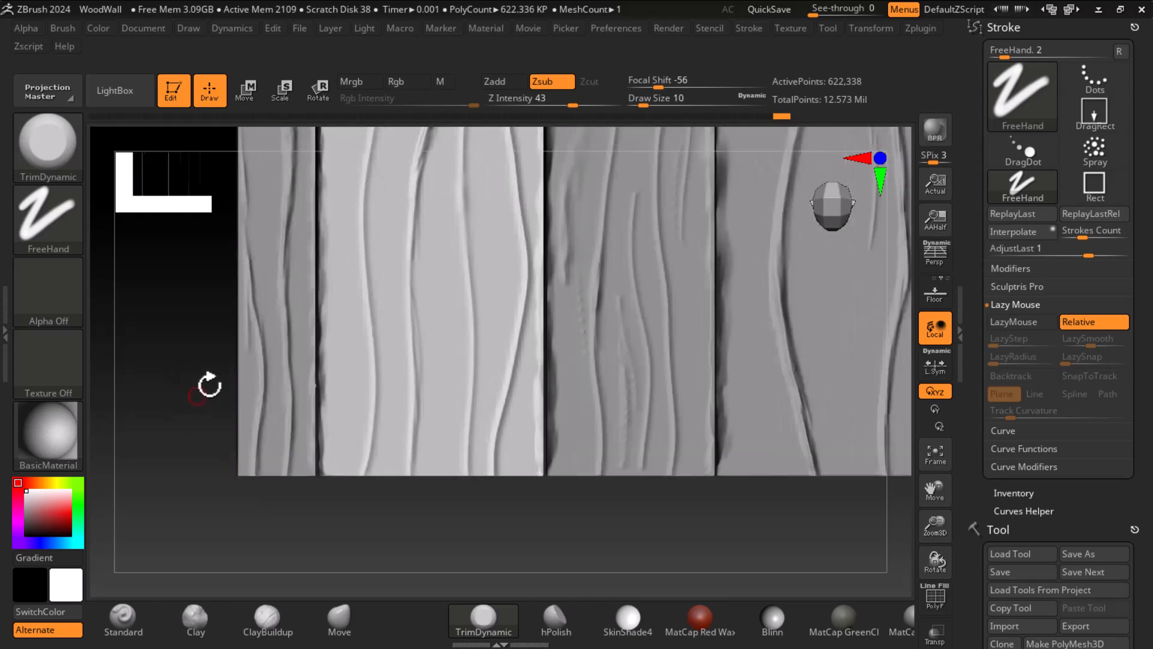
{"action": "left_click_drag", "start_coordinate": [414, 163], "coordinate": [417, 337]}
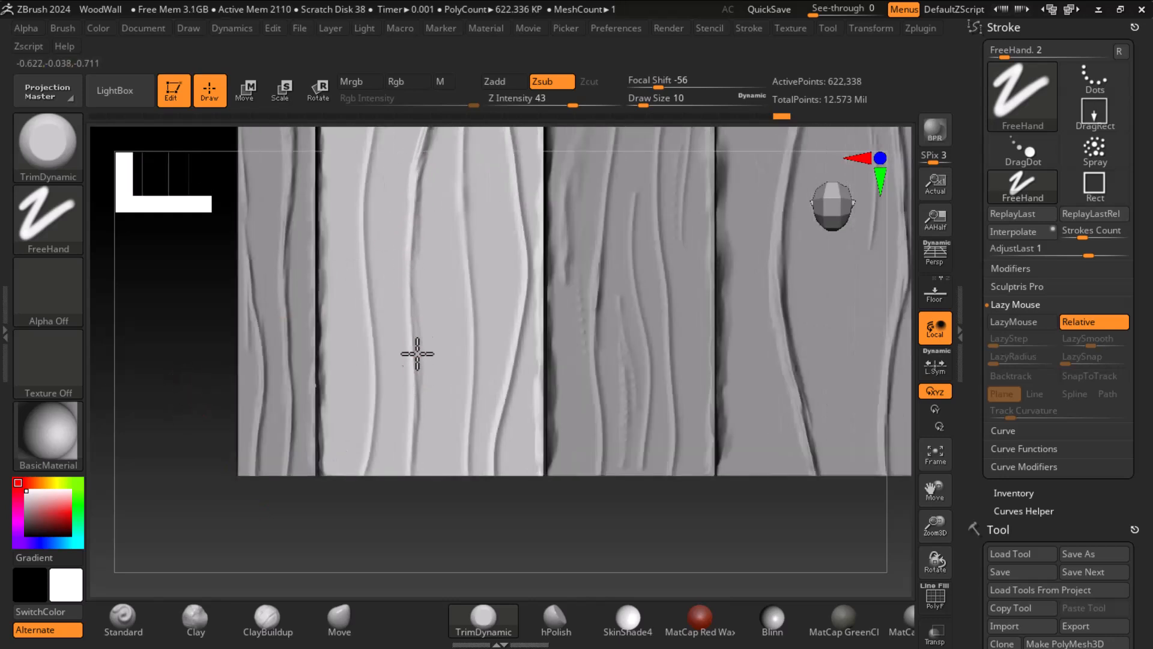
{"action": "mouse_move", "coordinate": [420, 381]}
{"action": "left_mouse_down"}
{"action": "mouse_move", "coordinate": [416, 357]}
{"action": "mouse_move", "coordinate": [412, 474]}
{"action": "left_mouse_up"}
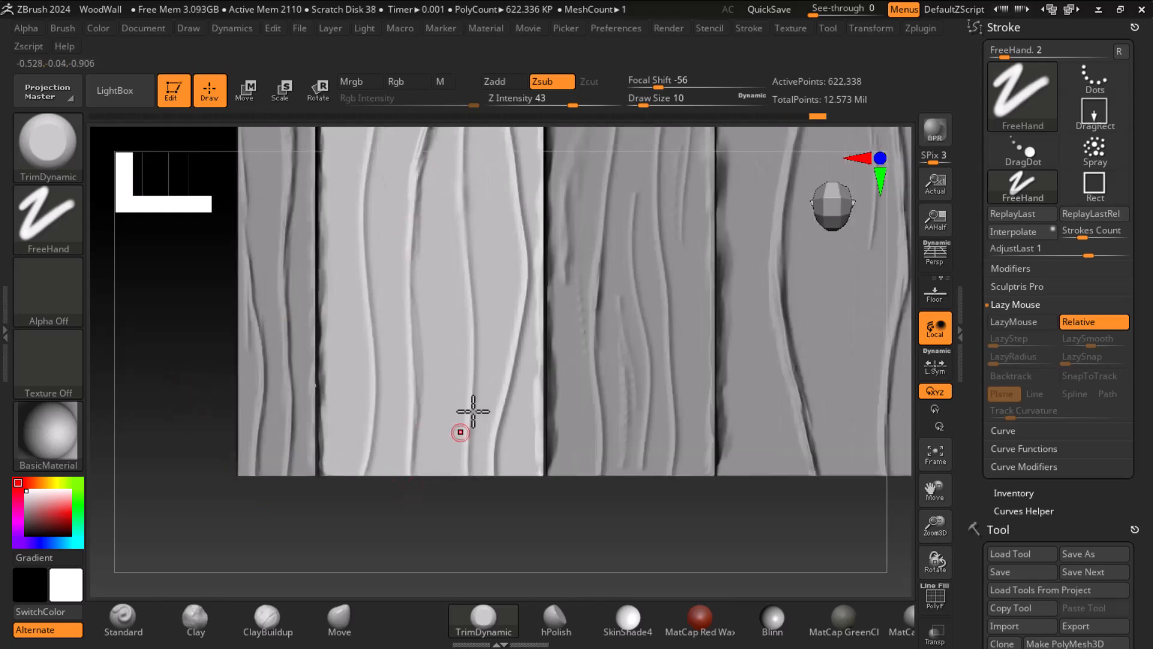
{"action": "left_click_drag", "start_coordinate": [521, 288], "coordinate": [514, 345]}
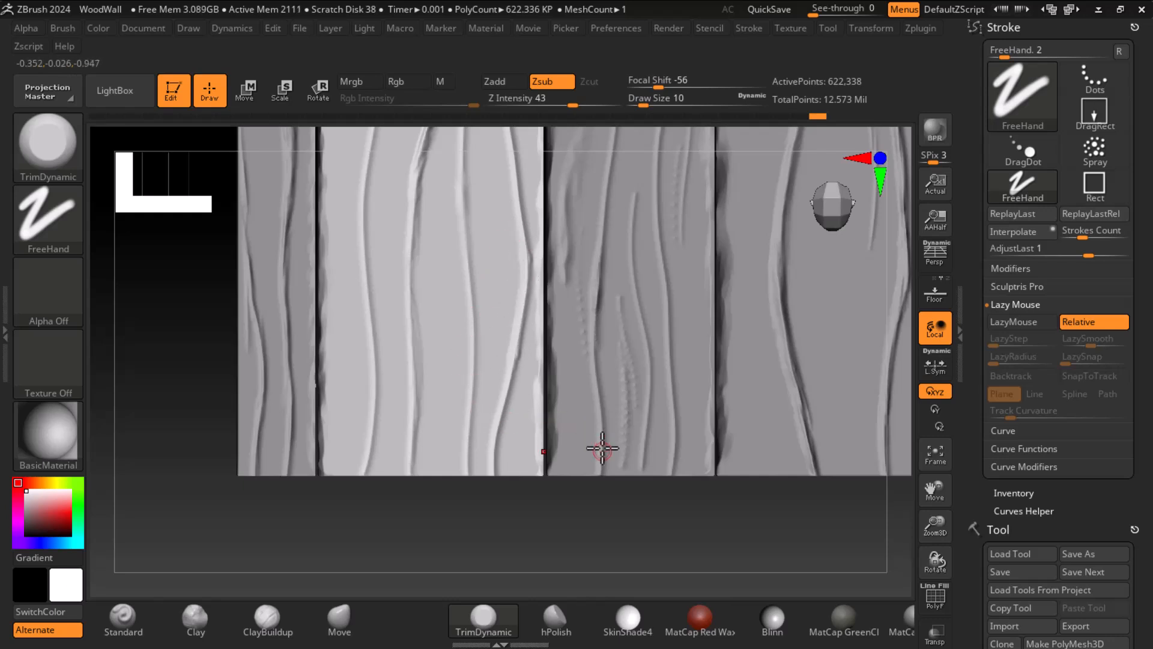
{"action": "left_click_drag", "start_coordinate": [560, 534], "coordinate": [542, 579], "text": "alt"}
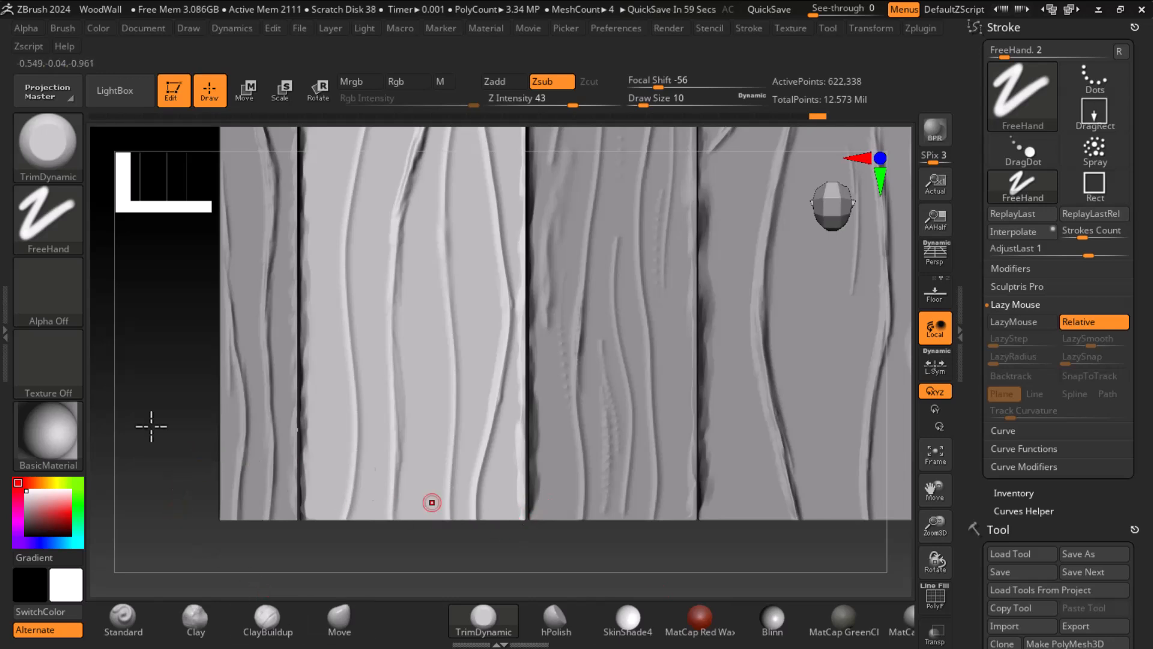
Step: Load the lower TrimDynamicSliv… brush from the Trim folder of the brush library and set its draw size to 6
{"action": "left_click", "coordinate": [120, 93]}
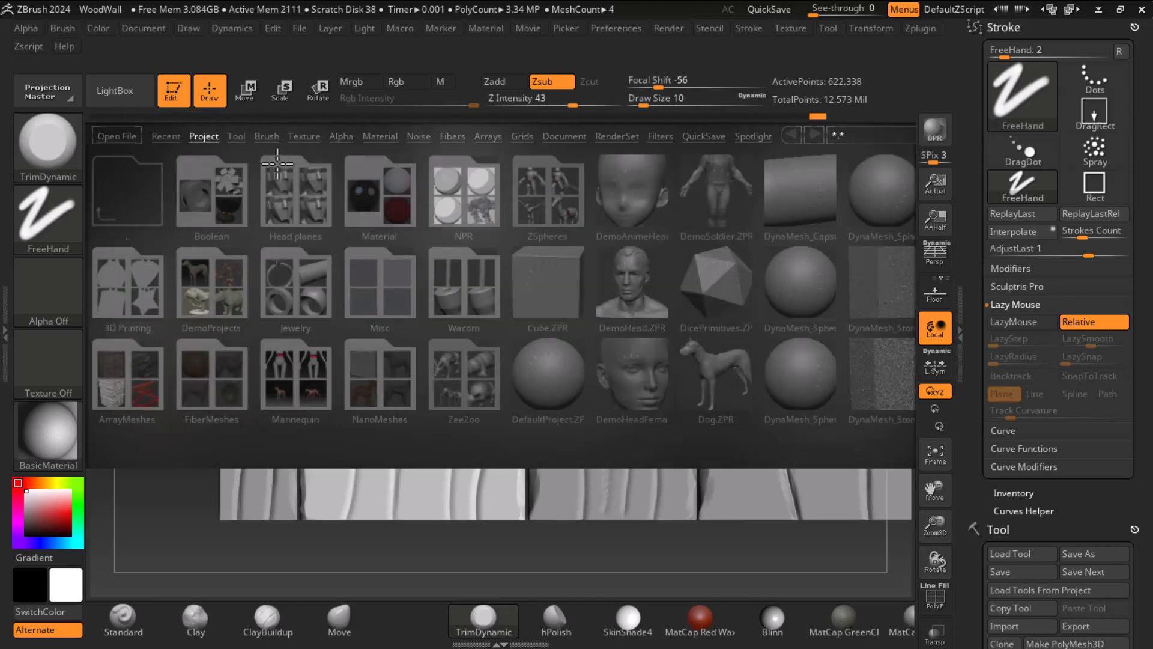
{"action": "left_click", "coordinate": [266, 137]}
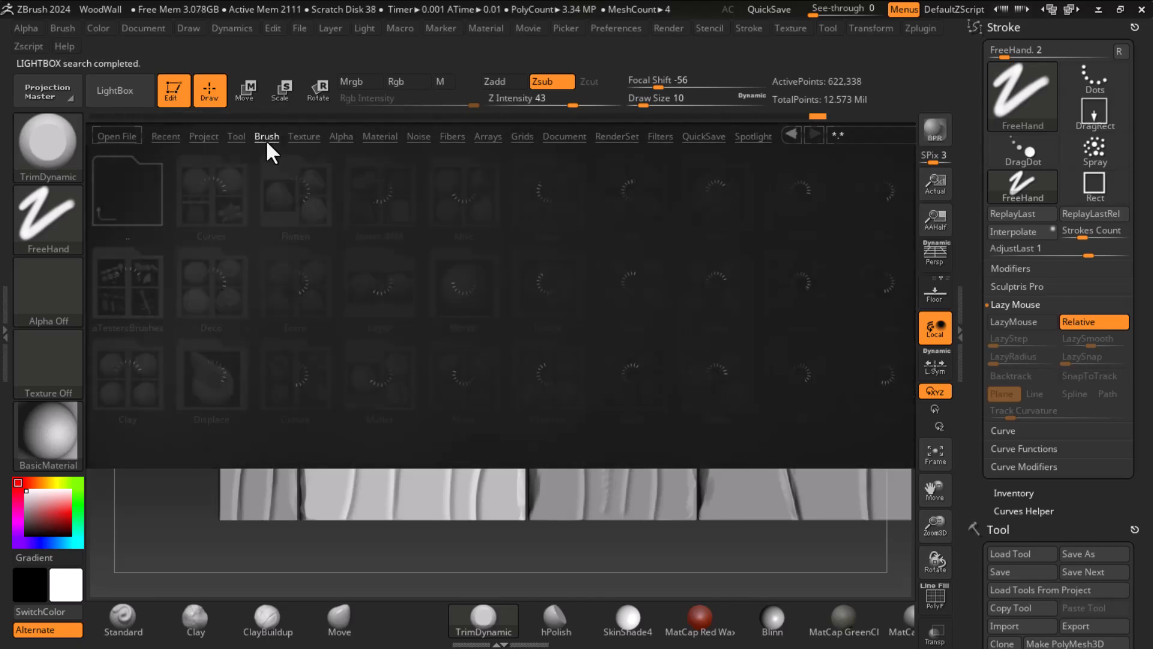
{"action": "left_click_drag", "start_coordinate": [753, 429], "coordinate": [650, 428]}
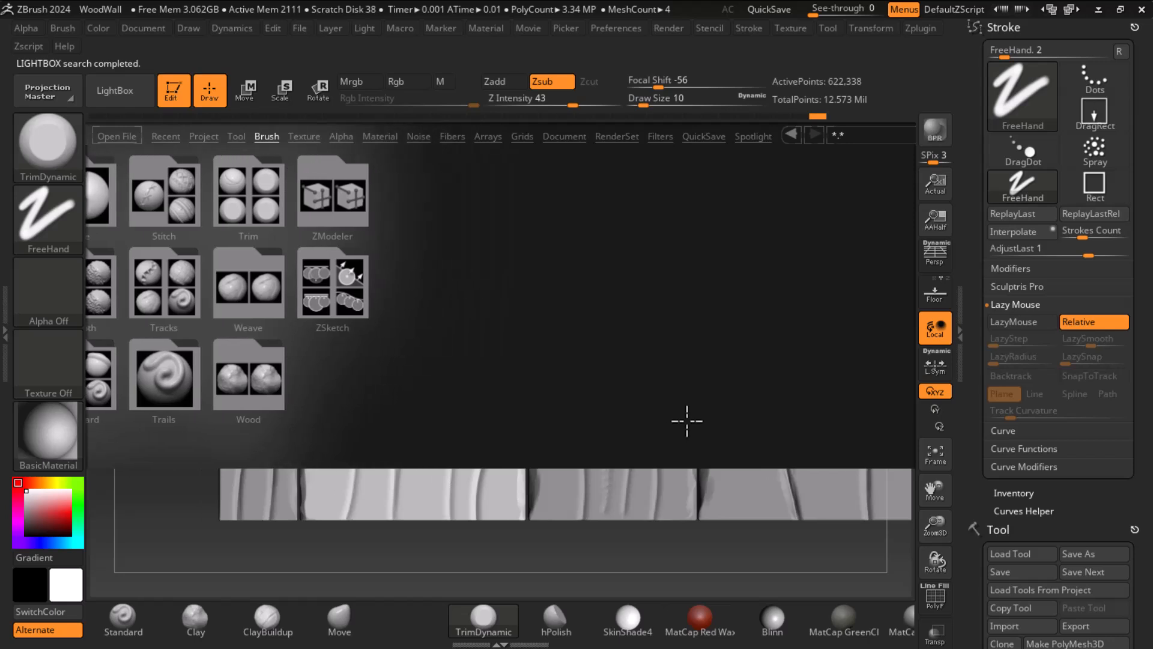
{"action": "double_click", "coordinate": [262, 204]}
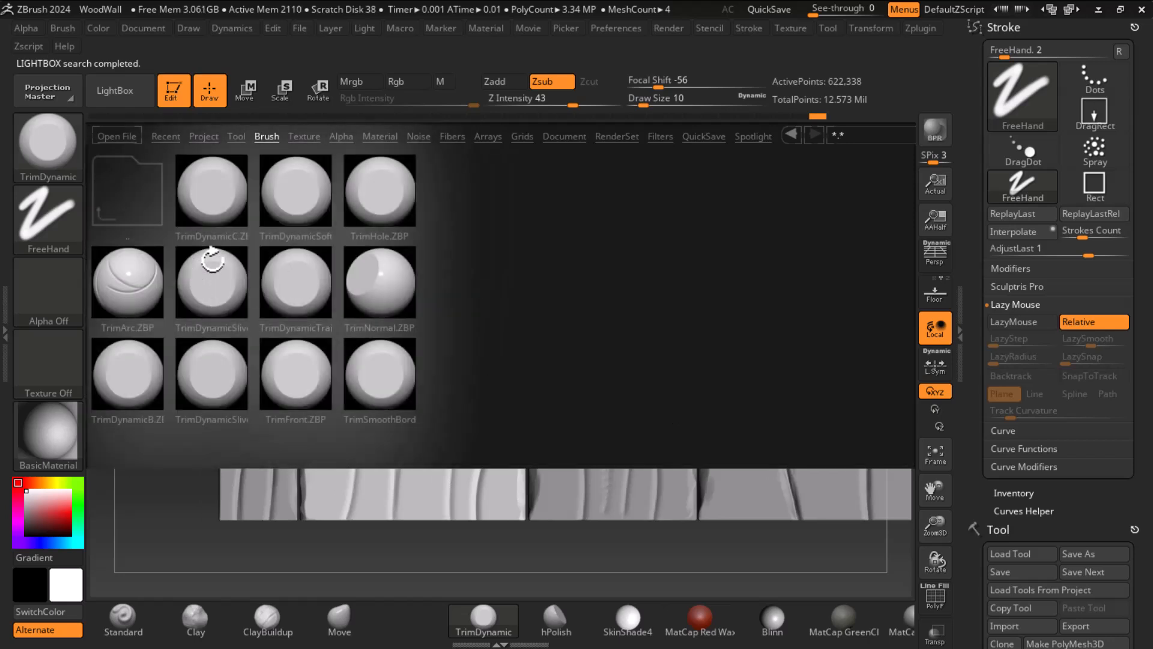
{"action": "double_click", "coordinate": [215, 401]}
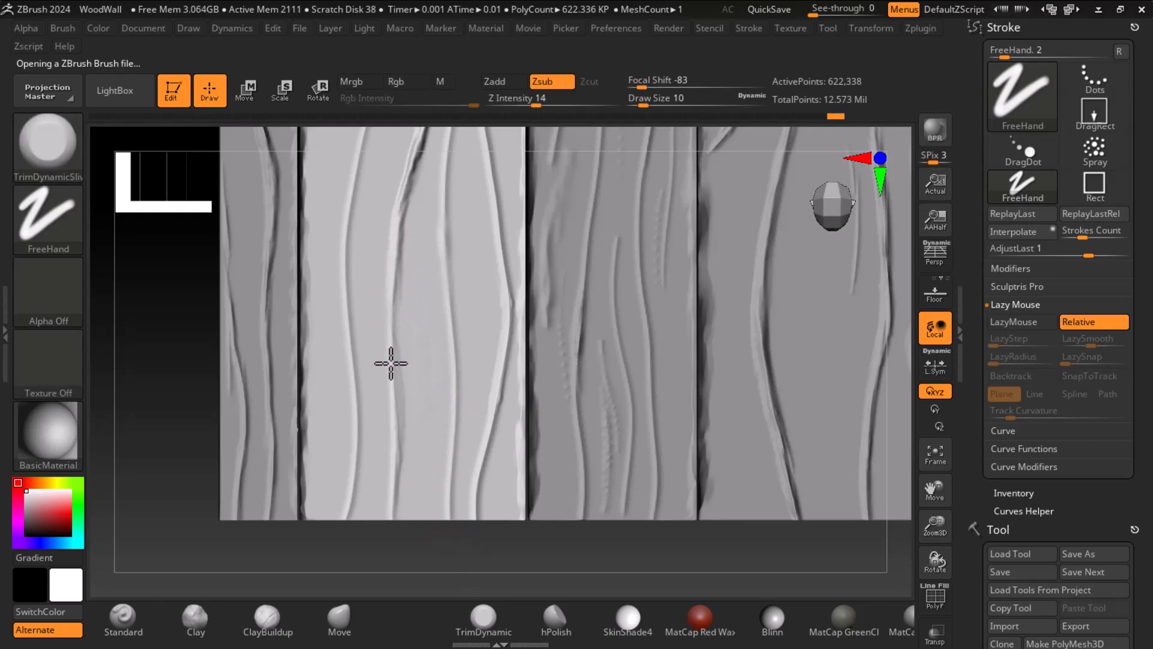
{"action": "key", "text": "["}
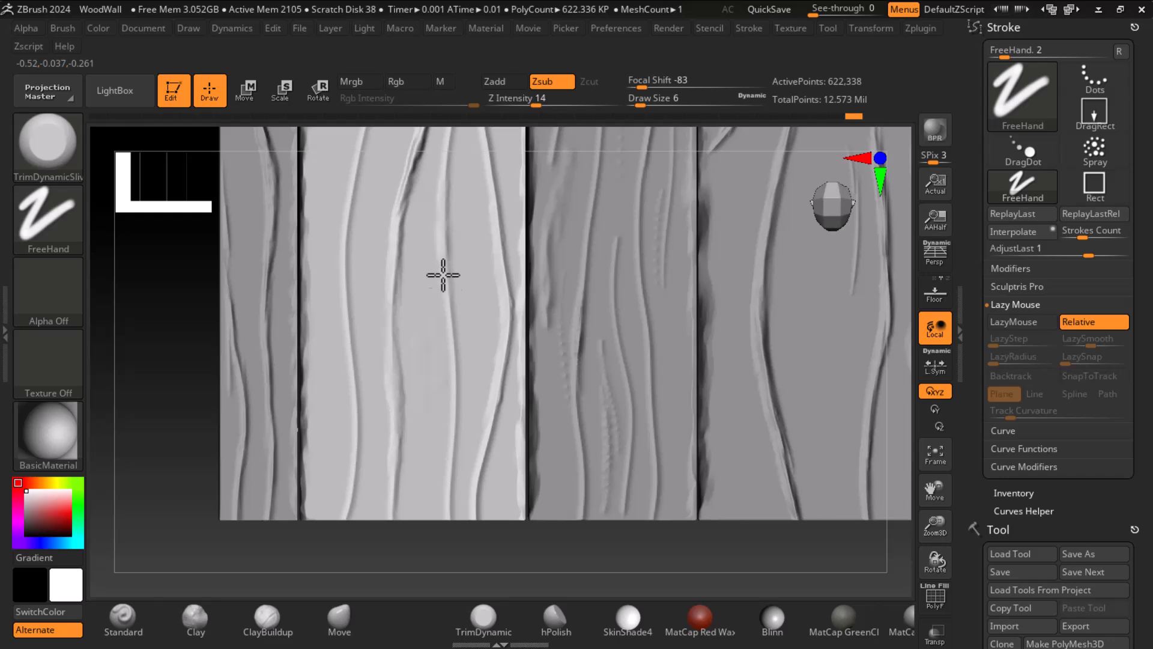
Step: Trim the curved grain line near the second plank's right edge and enable LazyMouse for the trim brush
{"action": "mouse_move", "coordinate": [654, 556]}
{"action": "left_mouse_down"}
{"action": "mouse_move", "coordinate": [619, 513]}
{"action": "mouse_move", "coordinate": [640, 522]}
{"action": "left_mouse_up"}
{"action": "left_click_drag", "start_coordinate": [690, 591], "coordinate": [443, 231], "text": "alt"}
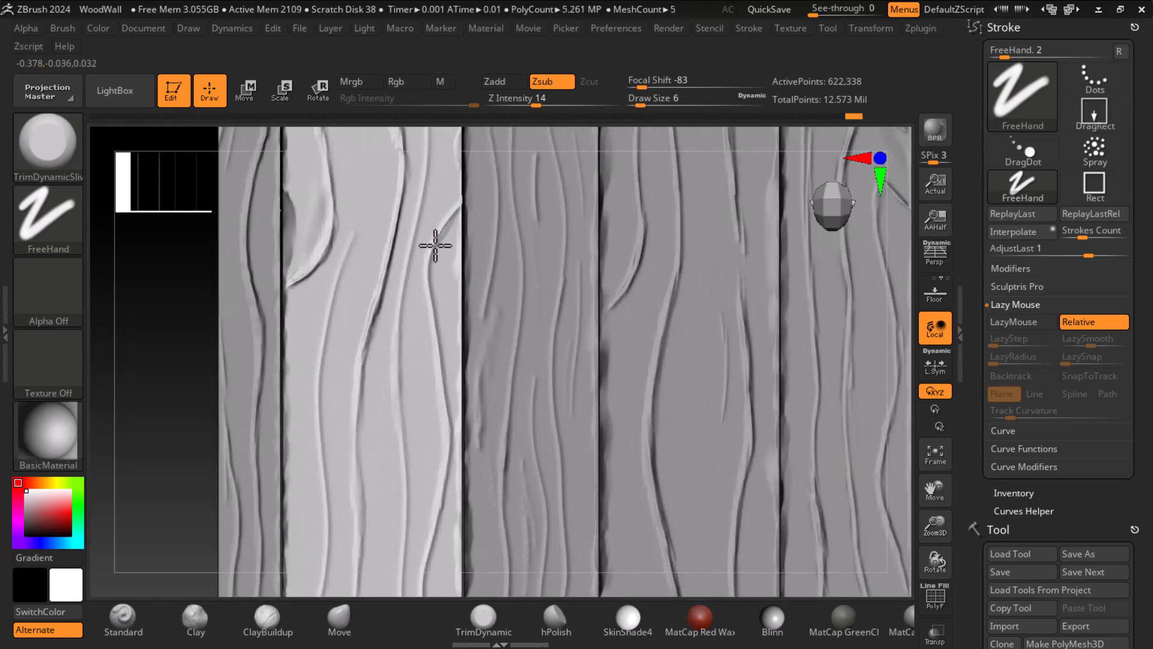
{"action": "left_click_drag", "start_coordinate": [433, 275], "coordinate": [495, 200]}
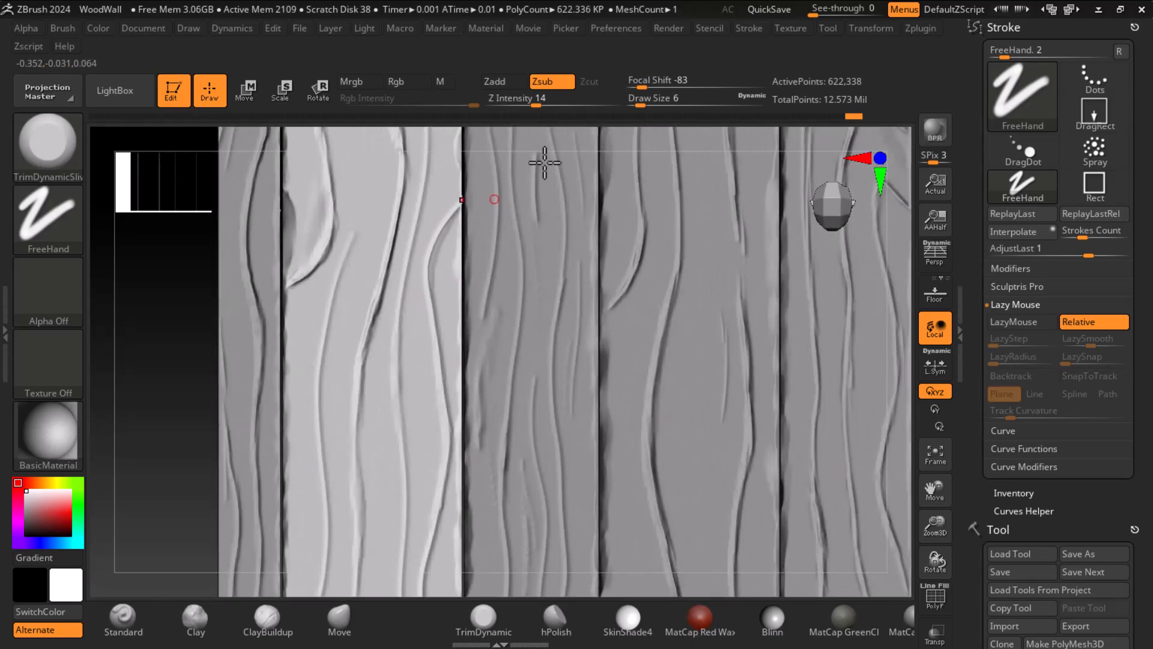
{"action": "left_click", "coordinate": [749, 29]}
{"action": "left_click", "coordinate": [801, 327]}
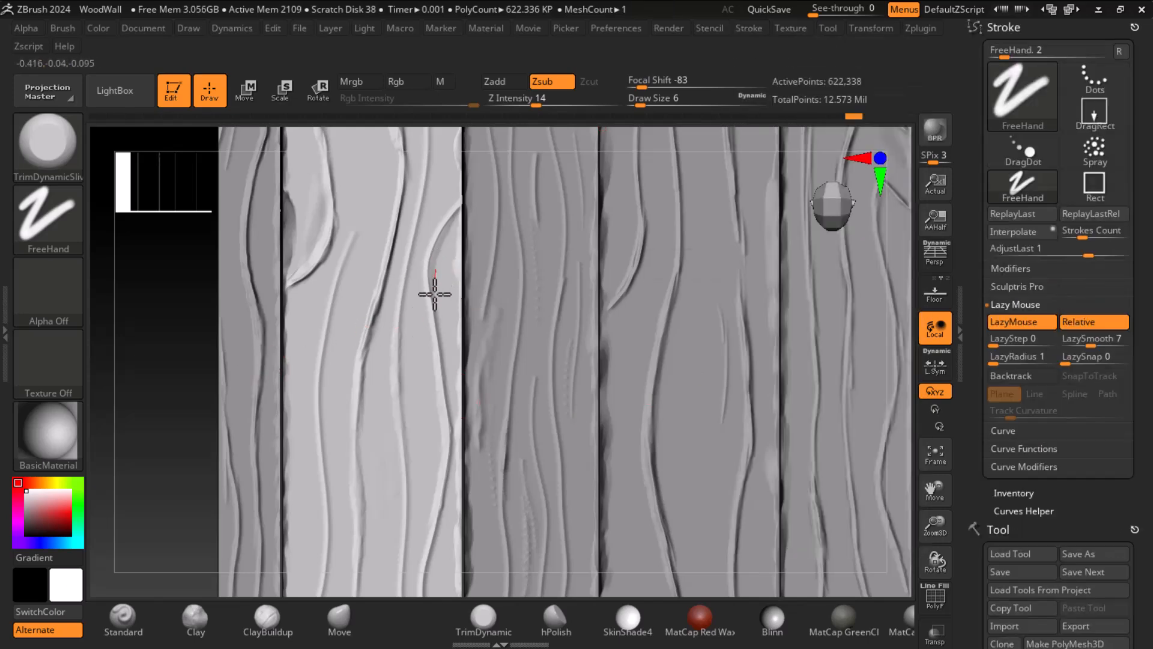
Step: Trim the curved grain line near the second plank's right edge and the adjacent central groove at draw size 6
{"action": "left_click_drag", "start_coordinate": [439, 327], "coordinate": [452, 419]}
{"action": "left_click_drag", "start_coordinate": [130, 392], "coordinate": [153, 471], "text": "alt"}
{"action": "mouse_move", "coordinate": [423, 269]}
{"action": "left_mouse_down"}
{"action": "mouse_move", "coordinate": [396, 391]}
{"action": "mouse_move", "coordinate": [427, 278]}
{"action": "mouse_move", "coordinate": [424, 304]}
{"action": "left_mouse_up"}
{"action": "left_click_drag", "start_coordinate": [410, 372], "coordinate": [434, 275]}
{"action": "left_click_drag", "start_coordinate": [391, 432], "coordinate": [408, 381]}
{"action": "left_click_drag", "start_coordinate": [386, 481], "coordinate": [380, 491]}
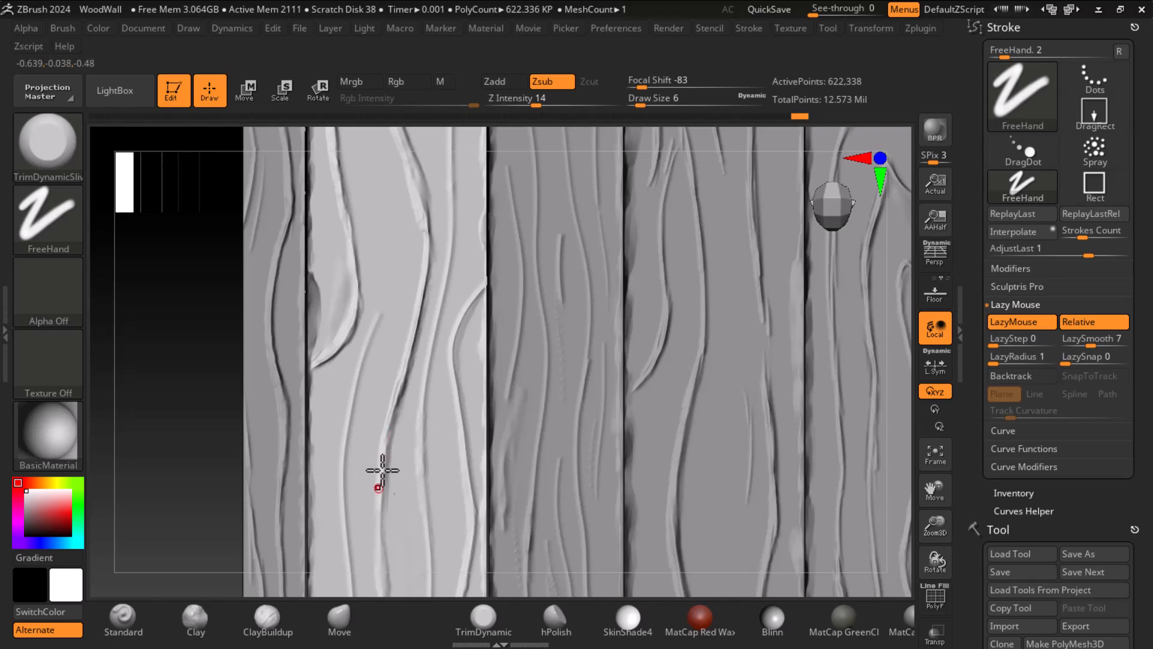
Step: Trim the ridges of the grain lines in the upper part of the second plank, up to its top edge
{"action": "left_click_drag", "start_coordinate": [153, 380], "coordinate": [156, 494], "text": "alt"}
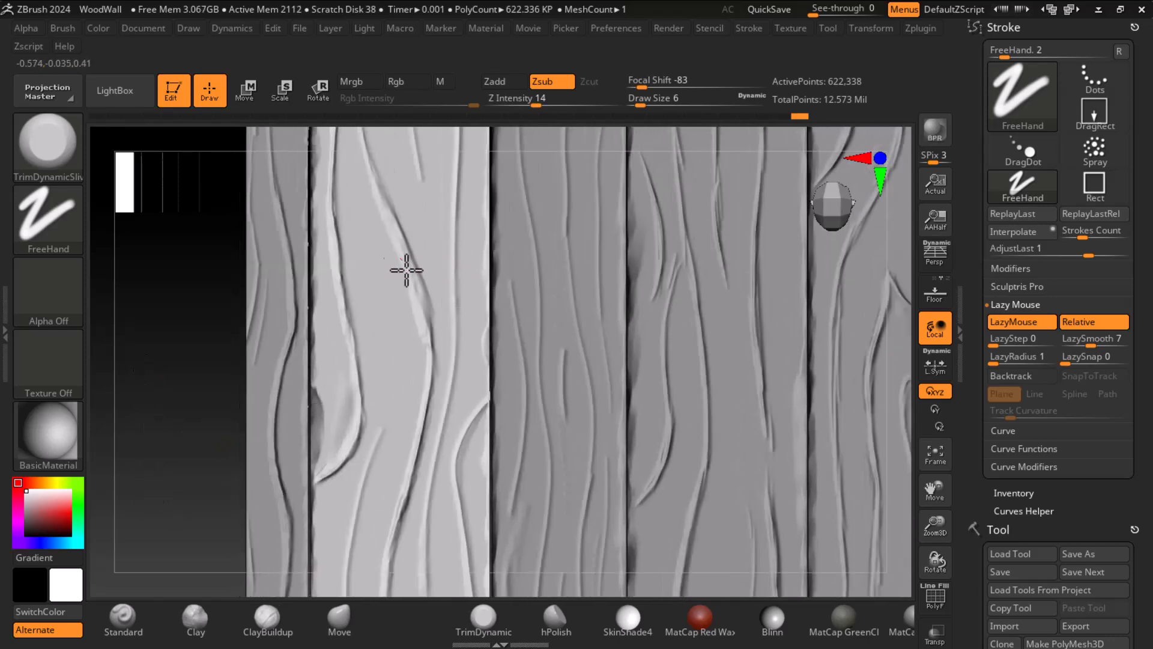
{"action": "mouse_move", "coordinate": [411, 261]}
{"action": "left_mouse_down"}
{"action": "mouse_move", "coordinate": [391, 224]}
{"action": "mouse_move", "coordinate": [430, 315]}
{"action": "mouse_move", "coordinate": [430, 363]}
{"action": "mouse_move", "coordinate": [396, 255]}
{"action": "left_mouse_up"}
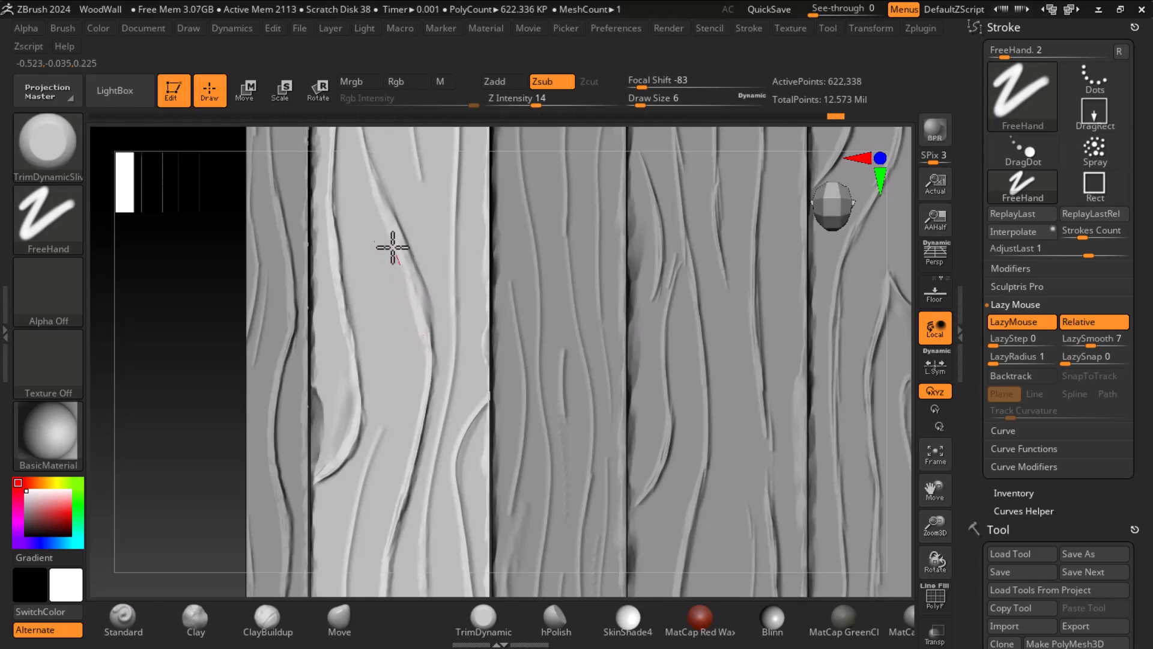
{"action": "left_click_drag", "start_coordinate": [180, 305], "coordinate": [201, 440], "text": "alt"}
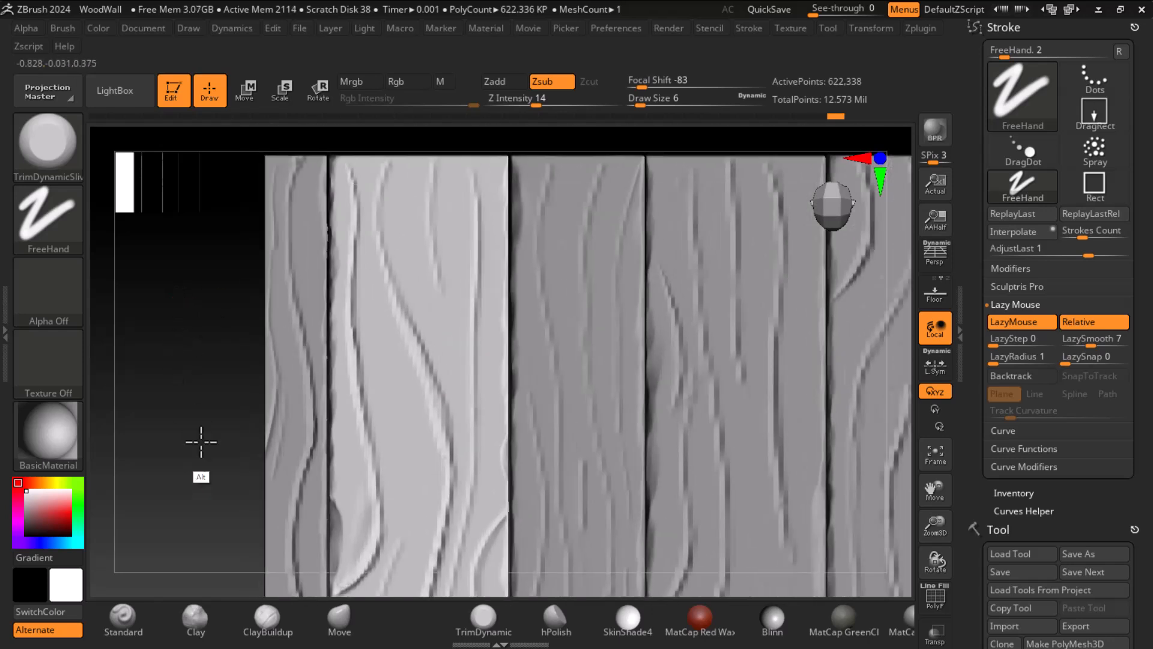
{"action": "mouse_move", "coordinate": [409, 198]}
{"action": "left_mouse_down"}
{"action": "mouse_move", "coordinate": [382, 208]}
{"action": "mouse_move", "coordinate": [383, 225]}
{"action": "mouse_move", "coordinate": [441, 289]}
{"action": "mouse_move", "coordinate": [435, 236]}
{"action": "mouse_move", "coordinate": [430, 265]}
{"action": "mouse_move", "coordinate": [436, 207]}
{"action": "left_mouse_up"}
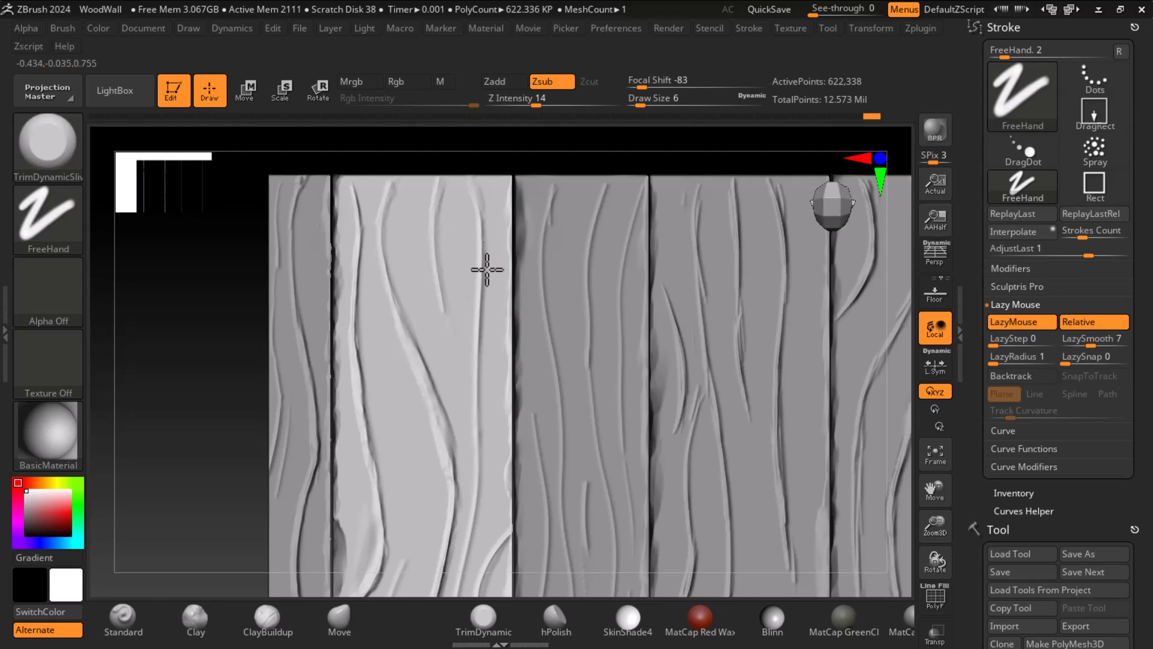
{"action": "left_click_drag", "start_coordinate": [471, 379], "coordinate": [478, 357]}
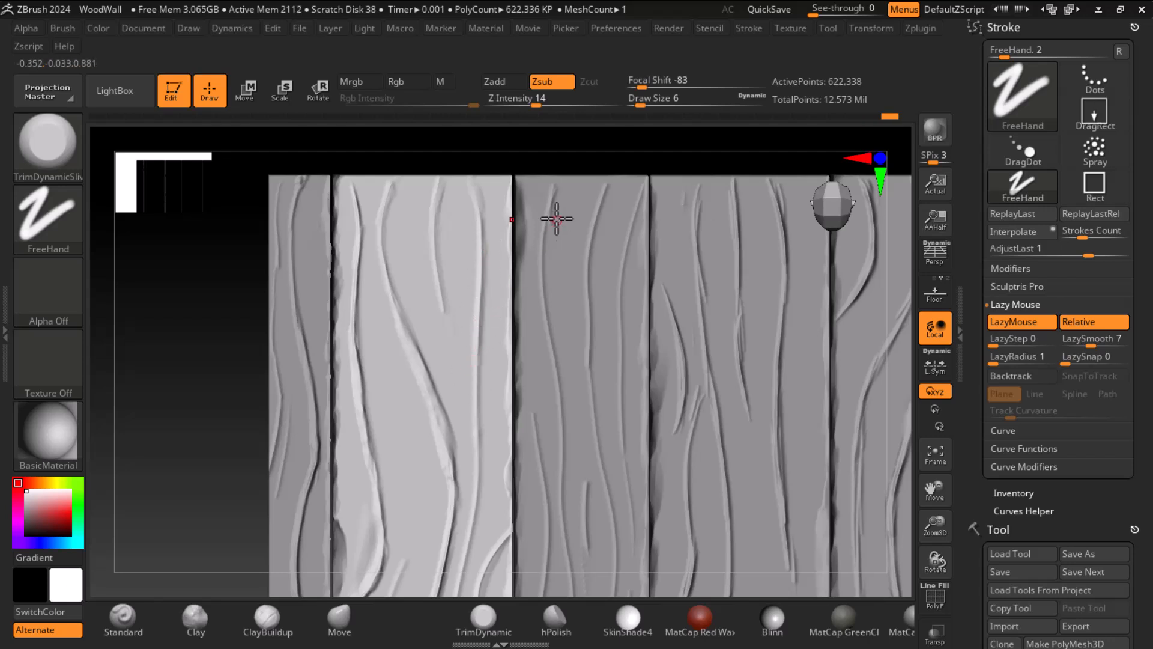
Step: Trim the upper bend of the curved grain line where it meets the second plank's right edge
{"action": "left_click_drag", "start_coordinate": [238, 386], "coordinate": [233, 215], "text": "alt"}
{"action": "left_click_drag", "start_coordinate": [501, 369], "coordinate": [461, 422]}
{"action": "left_click_drag", "start_coordinate": [501, 368], "coordinate": [466, 430]}
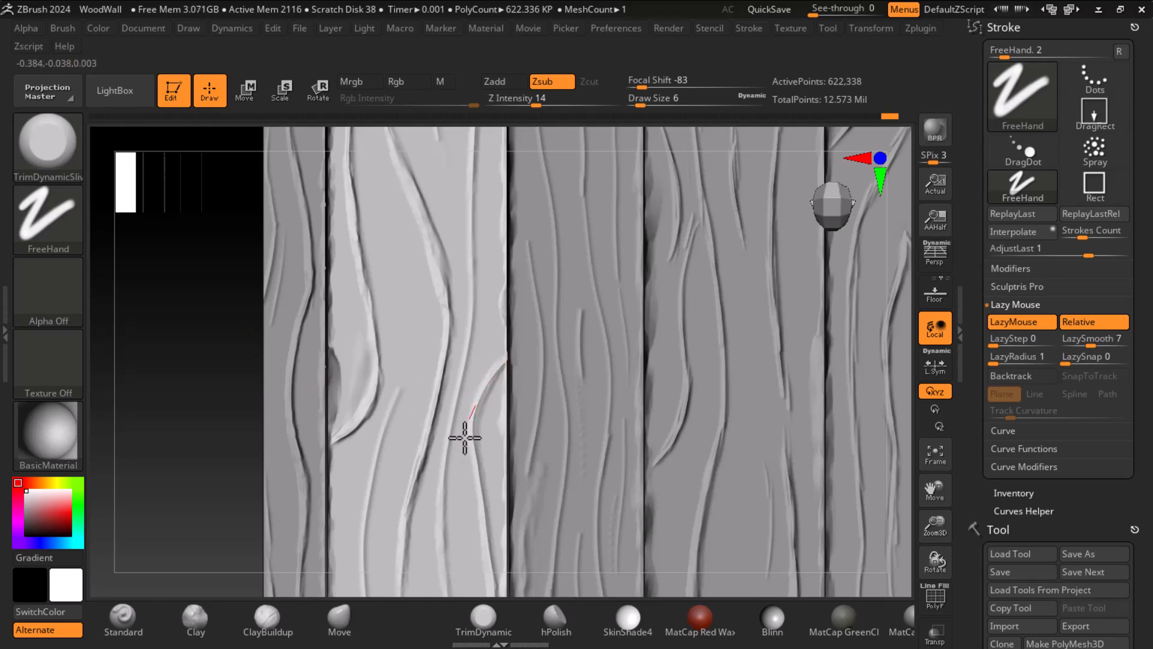
Step: Make the third plank the active subtool and trim its lower grain lines with the sliver brush at draw size 8
{"action": "left_click_drag", "start_coordinate": [213, 445], "coordinate": [193, 262], "text": "alt"}
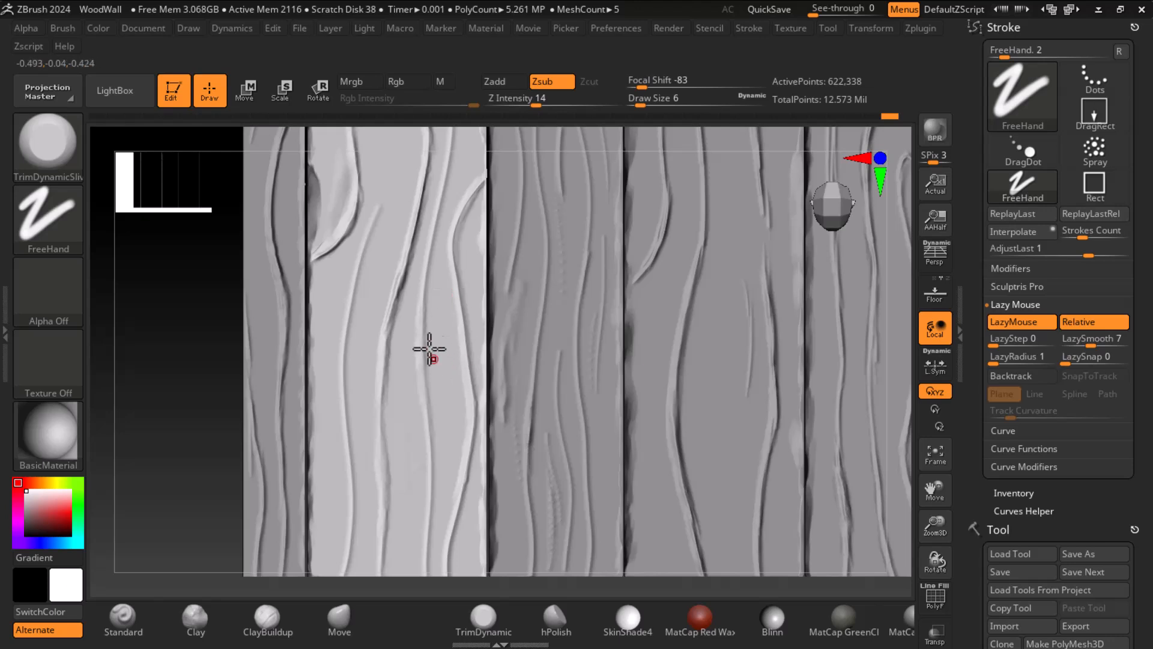
{"action": "left_click", "coordinate": [553, 378], "text": "alt"}
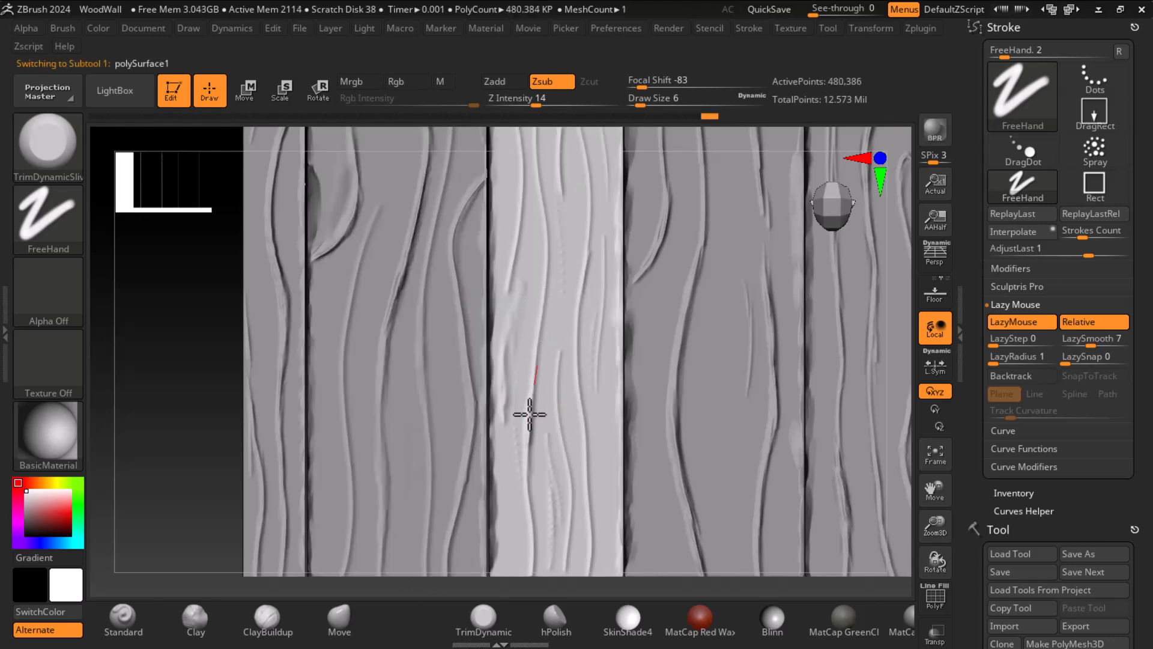
{"action": "key", "text": "]"}
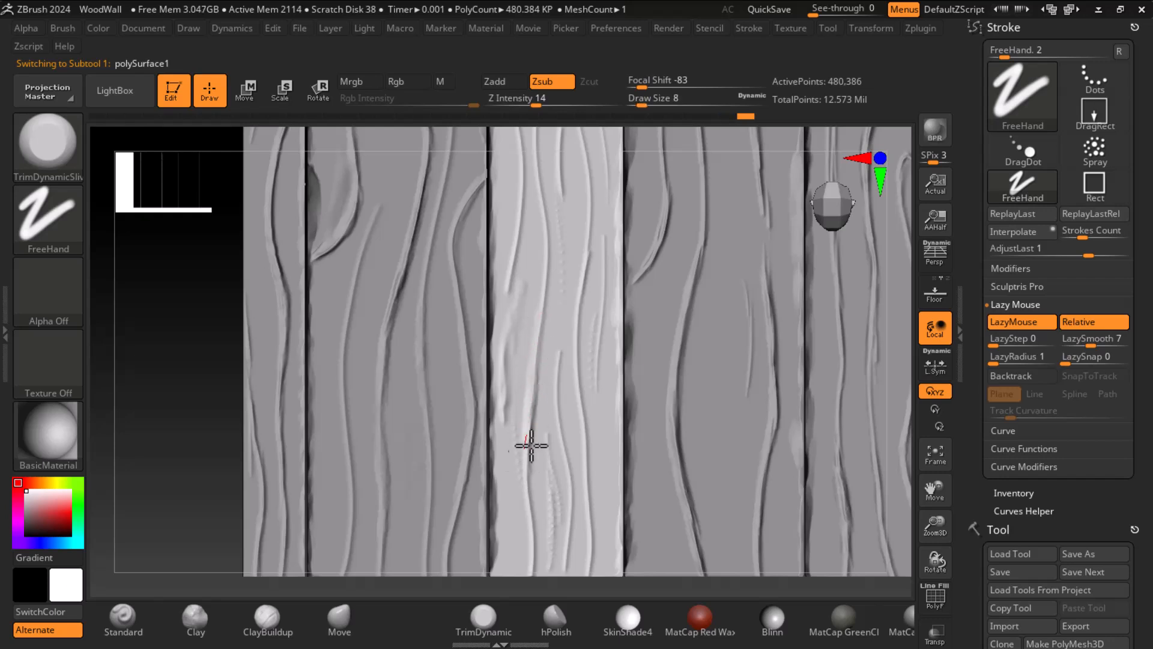
{"action": "left_click_drag", "start_coordinate": [578, 358], "coordinate": [586, 494]}
{"action": "left_click_drag", "start_coordinate": [157, 477], "coordinate": [151, 335], "text": "alt"}
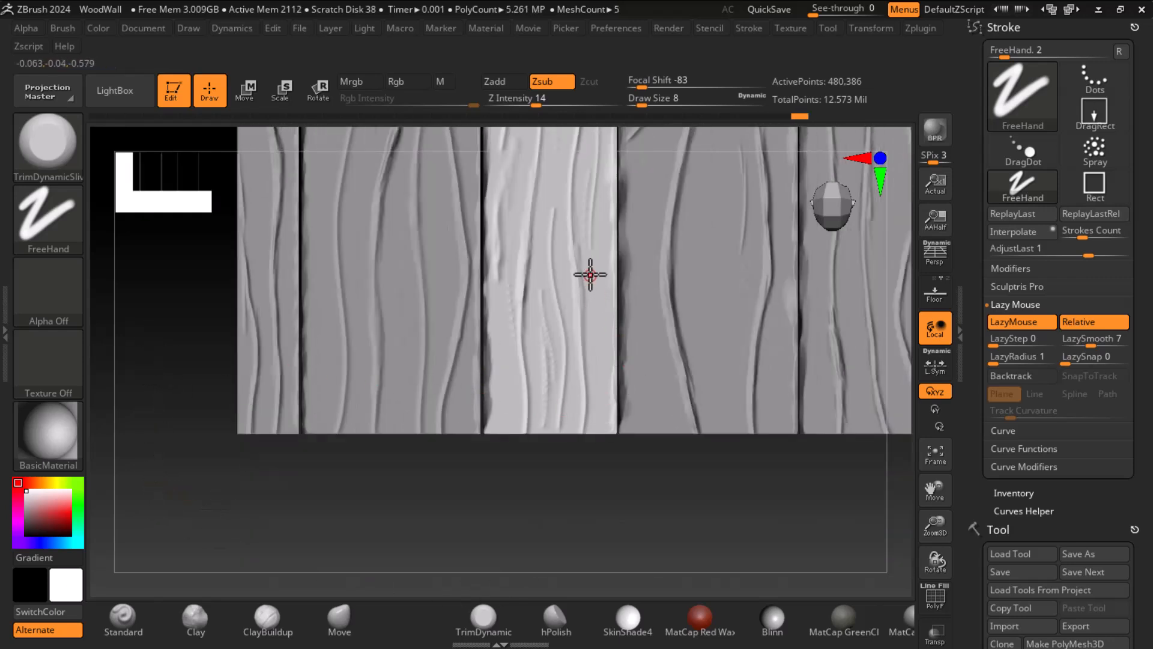
{"action": "mouse_move", "coordinate": [571, 220]}
{"action": "left_mouse_down"}
{"action": "mouse_move", "coordinate": [586, 415]}
{"action": "mouse_move", "coordinate": [585, 385]}
{"action": "left_mouse_up"}
{"action": "left_click_drag", "start_coordinate": [571, 445], "coordinate": [638, 582]}
{"action": "left_click_drag", "start_coordinate": [762, 511], "coordinate": [751, 643], "text": "alt"}
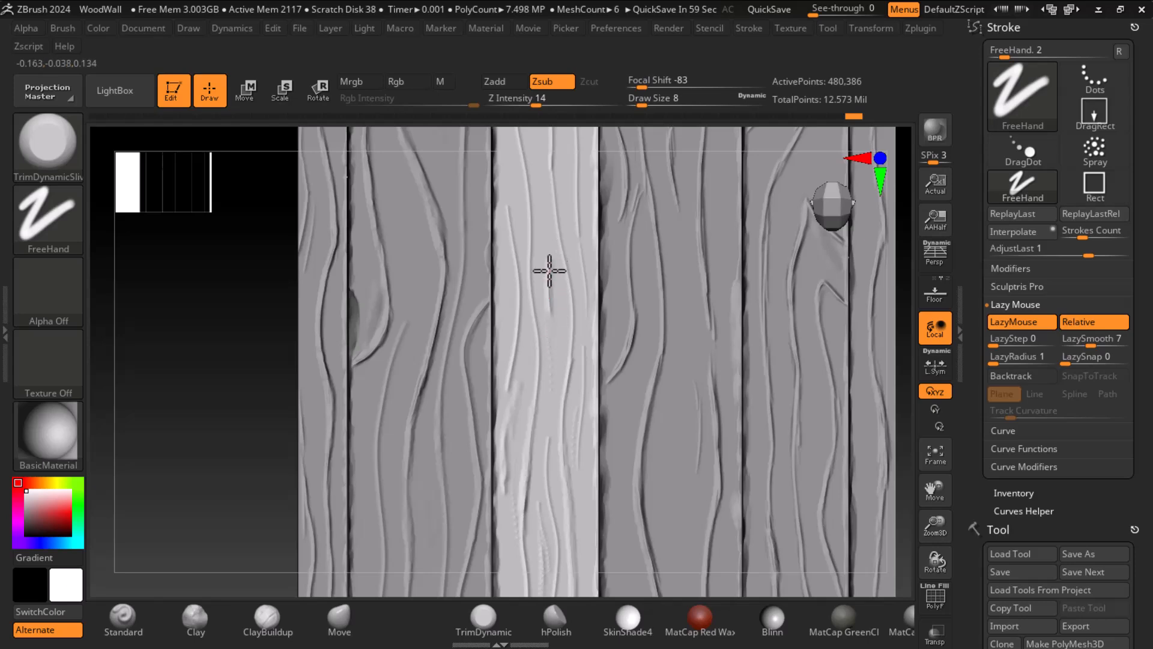
Step: Trim the grain lines in the middle and upper parts of the third plank, up to its top edge
{"action": "mouse_move", "coordinate": [218, 348]}
{"action": "left_mouse_down"}
{"action": "mouse_move", "coordinate": [198, 322]}
{"action": "mouse_move", "coordinate": [242, 304]}
{"action": "mouse_move", "coordinate": [221, 358]}
{"action": "mouse_move", "coordinate": [222, 327]}
{"action": "left_mouse_up"}
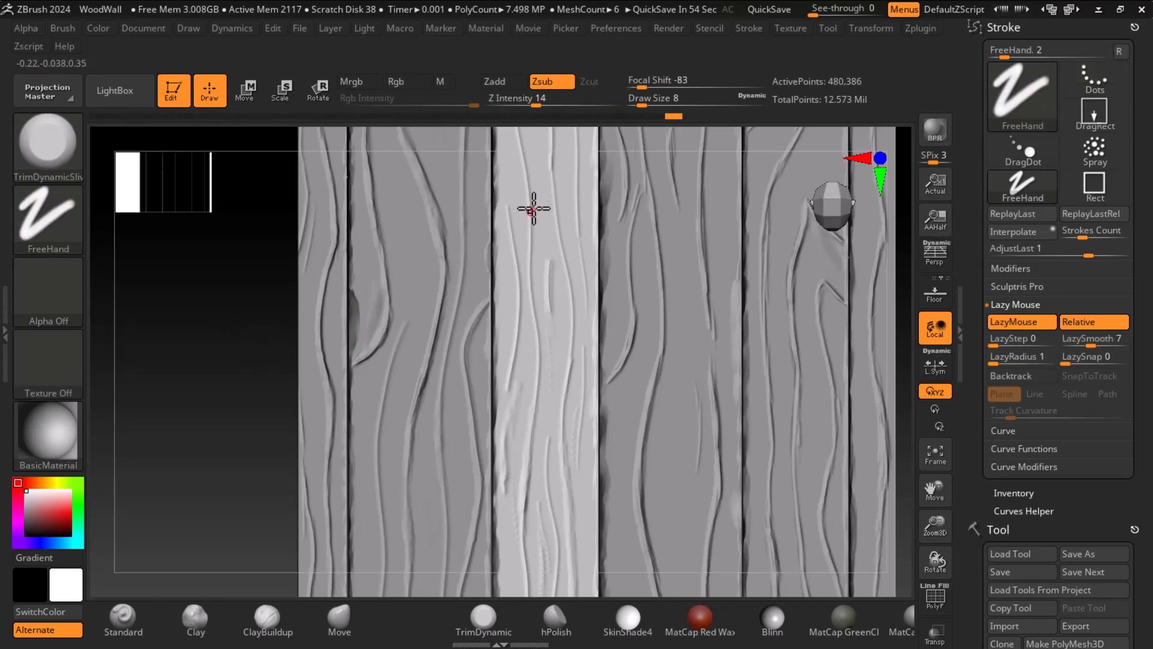
{"action": "mouse_move", "coordinate": [529, 259]}
{"action": "left_mouse_down"}
{"action": "mouse_move", "coordinate": [540, 358]}
{"action": "mouse_move", "coordinate": [526, 274]}
{"action": "left_mouse_up"}
{"action": "left_click_drag", "start_coordinate": [536, 324], "coordinate": [540, 352]}
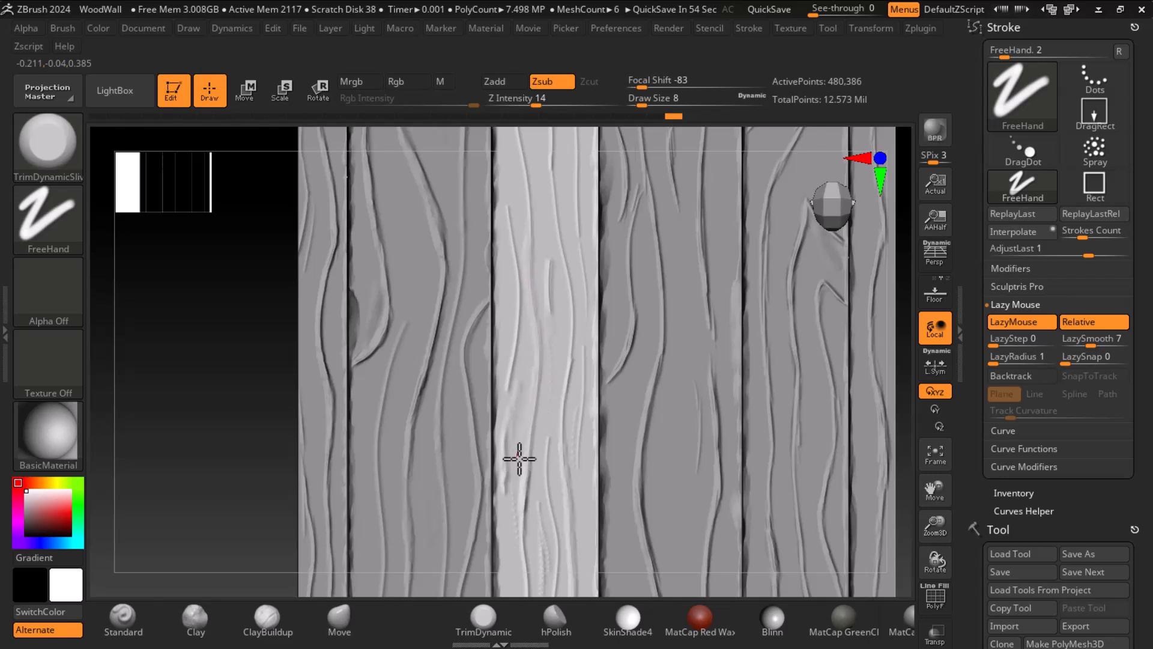
{"action": "mouse_move", "coordinate": [536, 398]}
{"action": "left_mouse_down"}
{"action": "mouse_move", "coordinate": [525, 477]}
{"action": "mouse_move", "coordinate": [526, 225]}
{"action": "left_mouse_up"}
{"action": "left_click_drag", "start_coordinate": [226, 369], "coordinate": [249, 487], "text": "alt"}
{"action": "left_click_drag", "start_coordinate": [545, 178], "coordinate": [547, 170]}
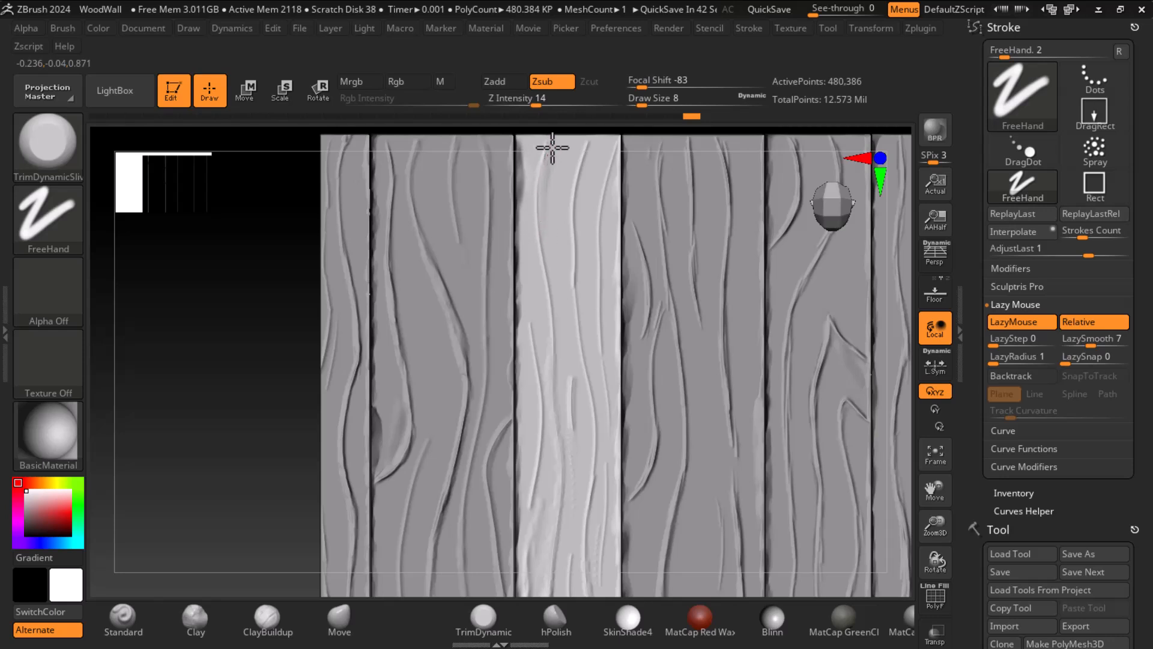
{"action": "left_click_drag", "start_coordinate": [300, 339], "coordinate": [283, 442], "text": "alt"}
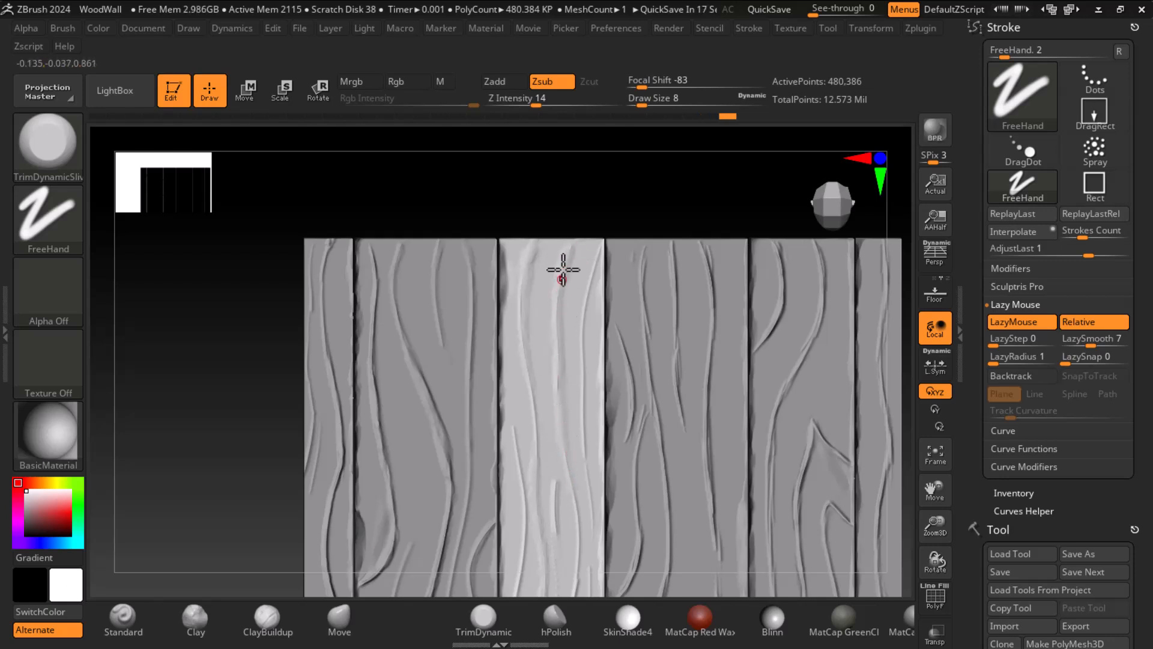
{"action": "key", "text": "ctrl"}
{"action": "key", "text": "ctrl"}
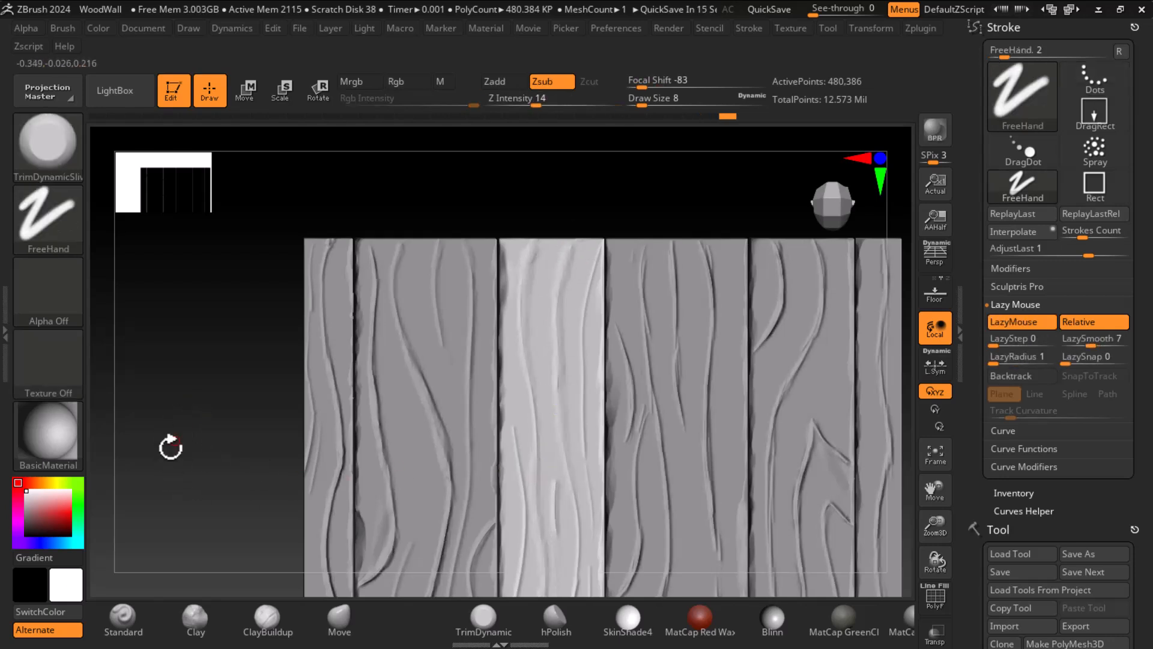
{"action": "left_click", "coordinate": [181, 433], "text": "ctrl"}
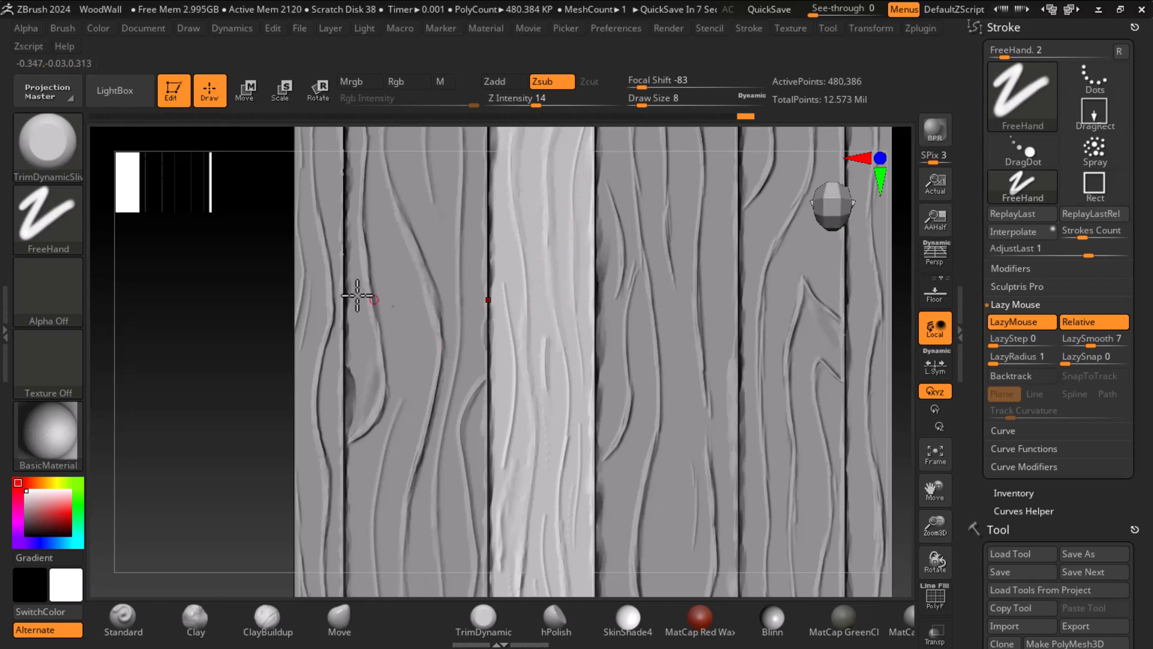
Step: Load the TrimSmoothBorder brush from the Trim folder of the brush library and try it on the third plank's grain
{"action": "left_click", "coordinate": [114, 90]}
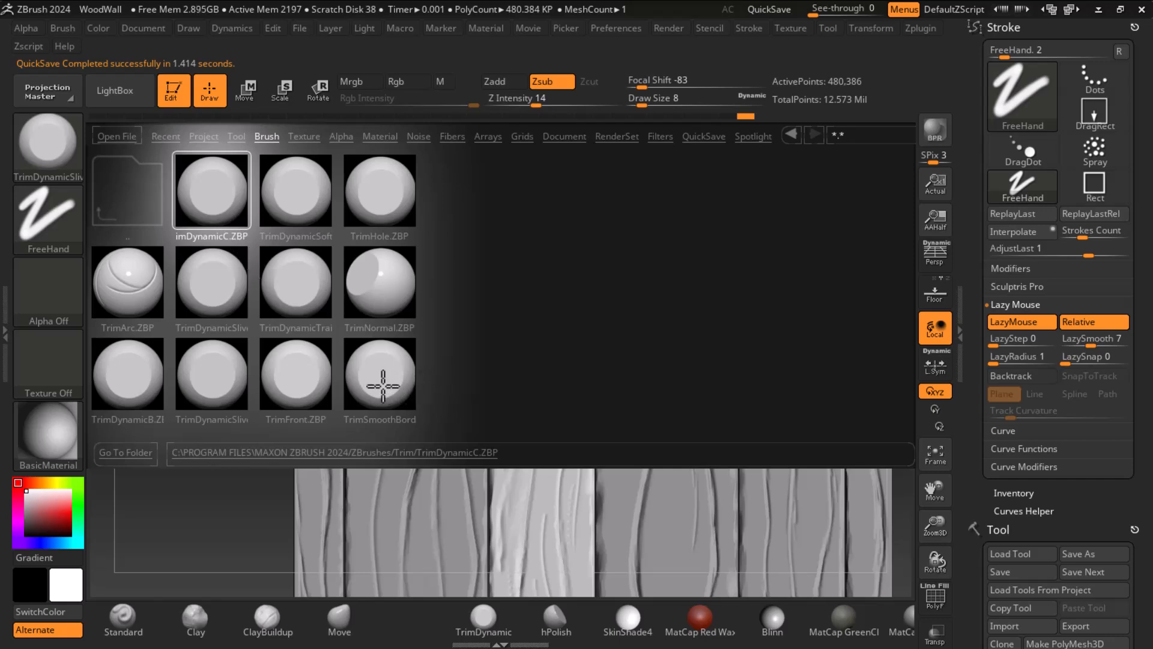
{"action": "left_click", "coordinate": [385, 312]}
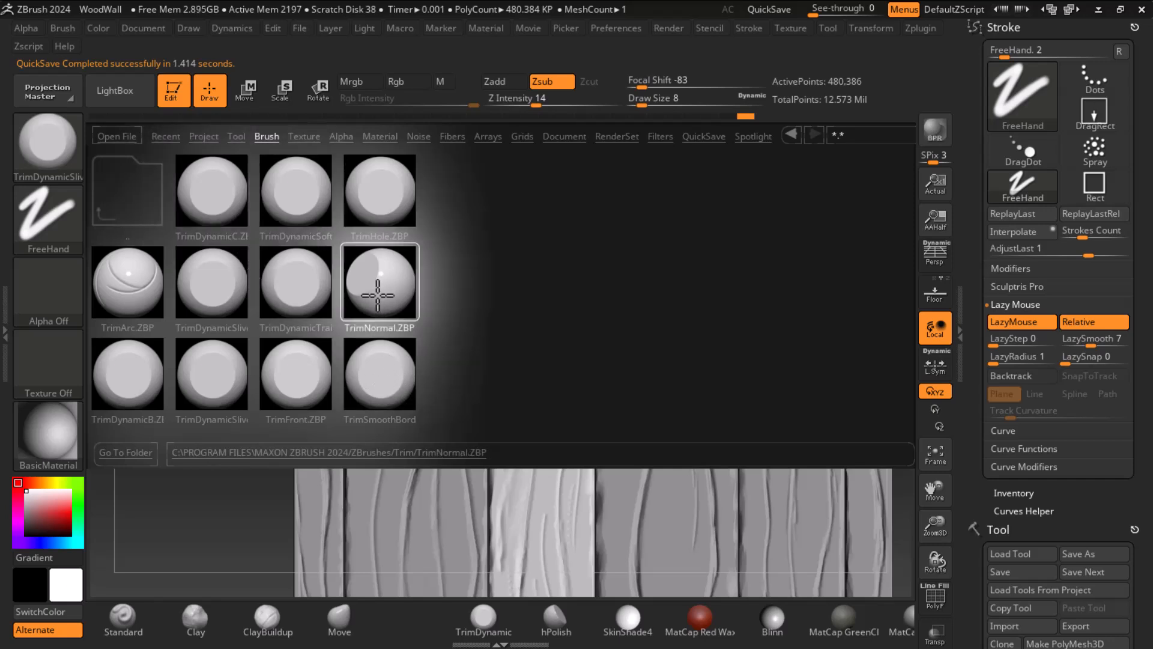
{"action": "left_click", "coordinate": [396, 382]}
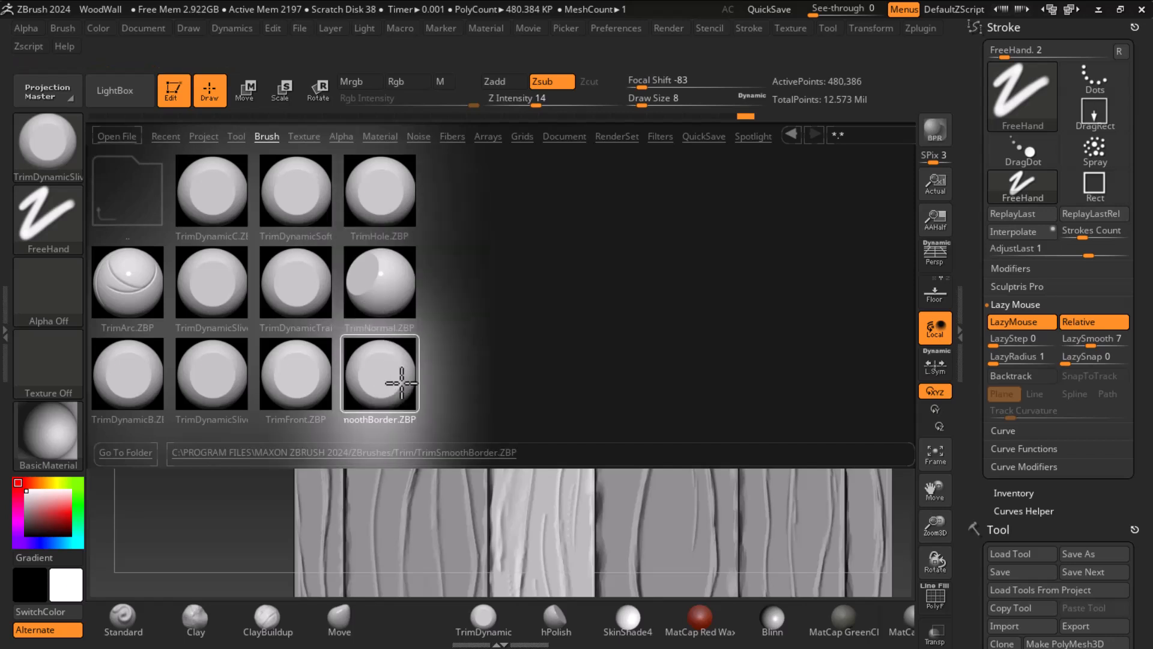
{"action": "double_click", "coordinate": [389, 389]}
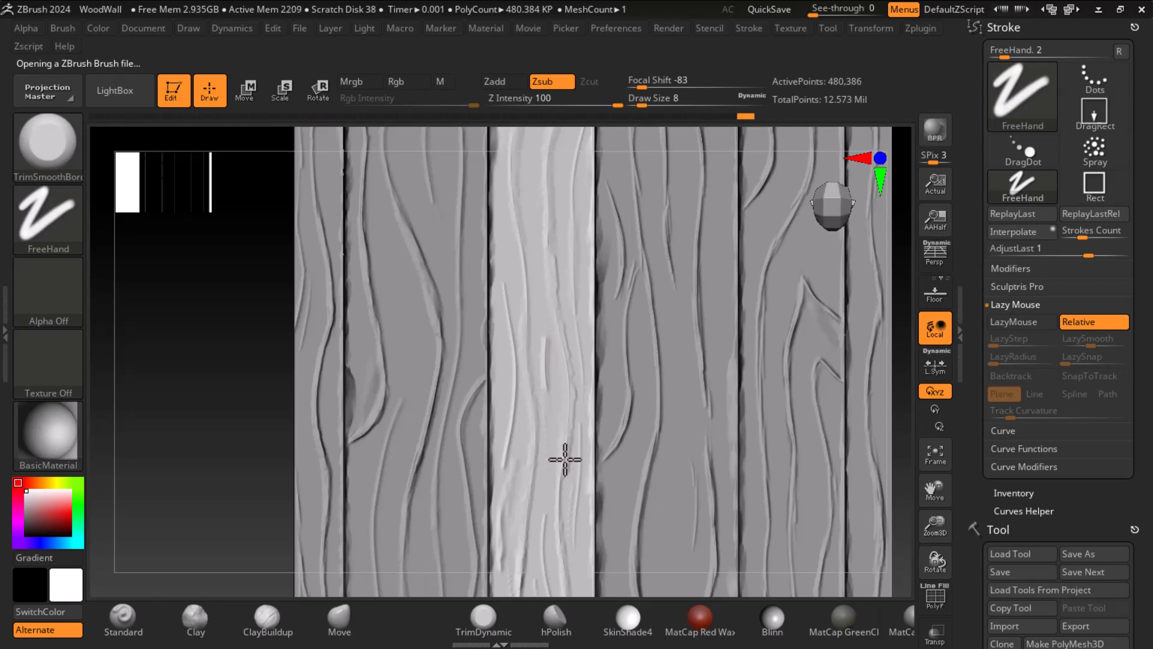
{"action": "mouse_move", "coordinate": [217, 414]}
{"action": "left_mouse_down"}
{"action": "mouse_move", "coordinate": [177, 367]}
{"action": "mouse_move", "coordinate": [230, 415]}
{"action": "left_mouse_up"}
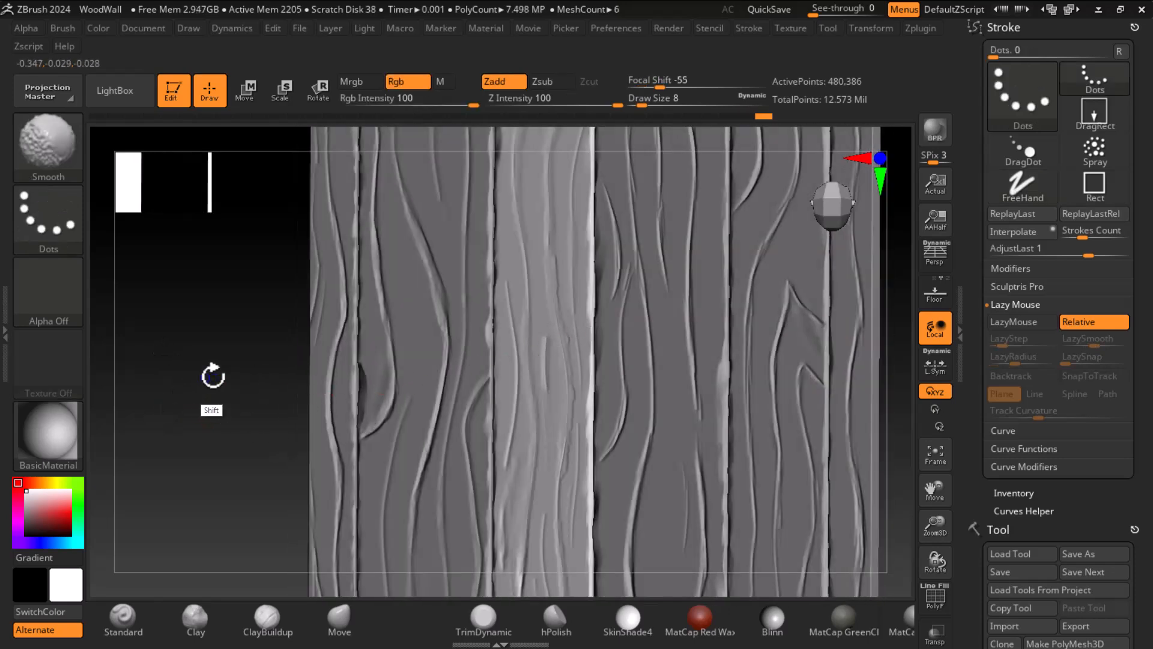
{"action": "left_click_drag", "start_coordinate": [206, 376], "coordinate": [211, 379], "text": "shift"}
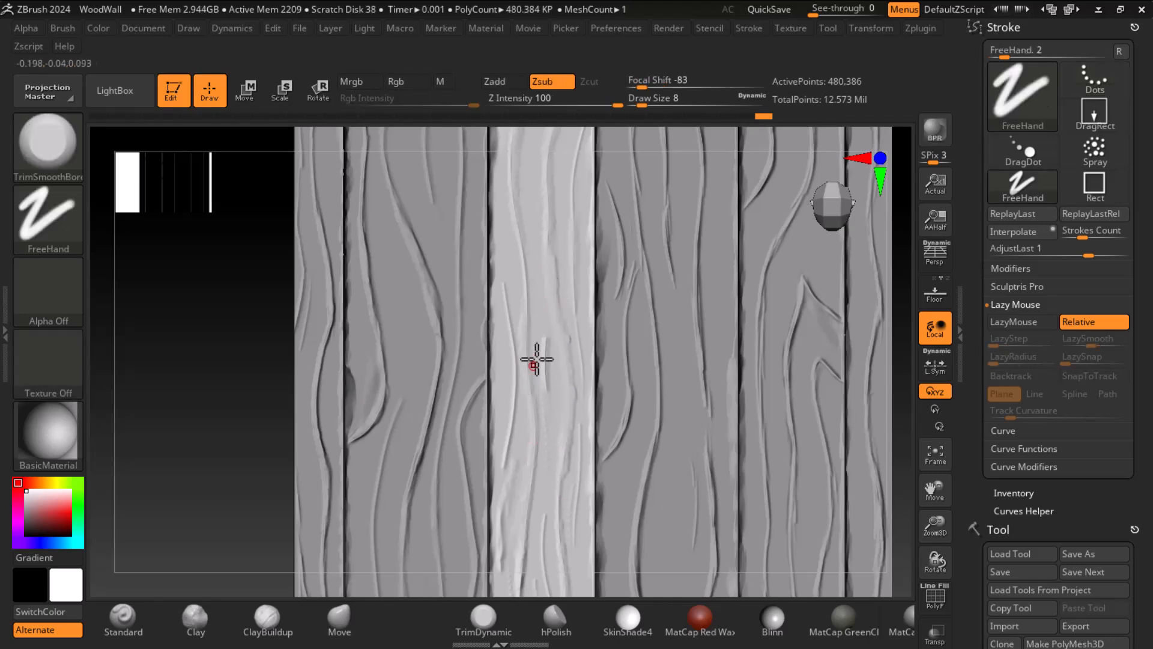
{"action": "key", "text": "ctrl"}
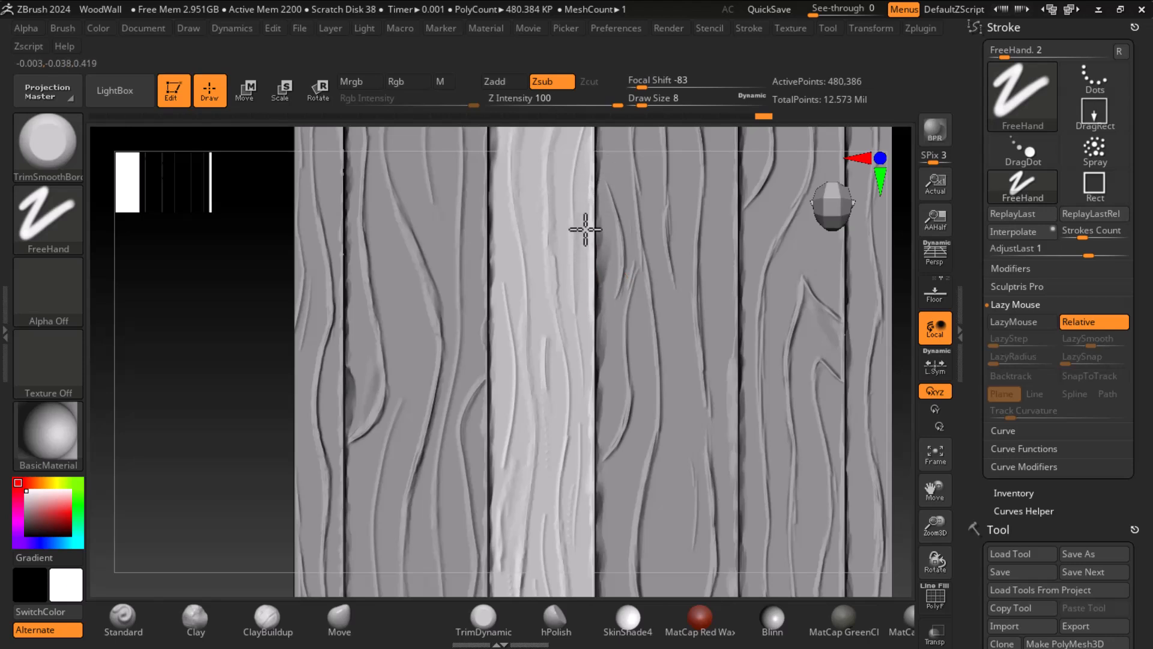
Step: Trim the third plank's right edge with the TrimSmoothBorder brush at draw size 14
{"action": "left_click_drag", "start_coordinate": [180, 356], "coordinate": [146, 454], "text": "alt"}
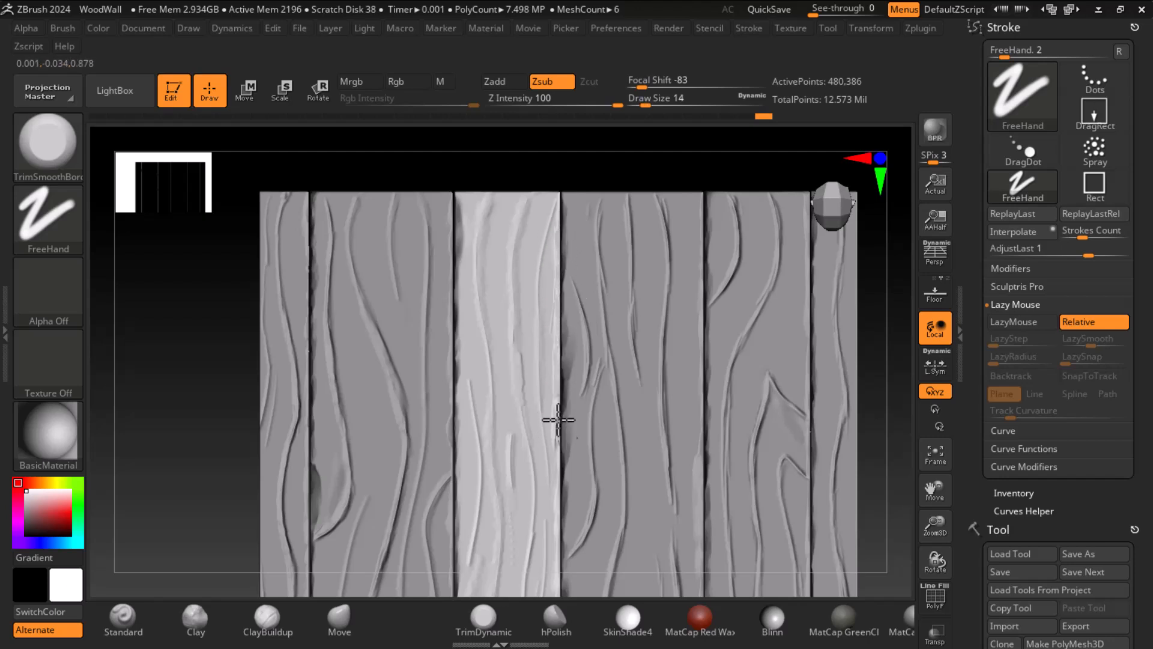
{"action": "left_click_drag", "start_coordinate": [558, 431], "coordinate": [558, 473]}
{"action": "left_click_drag", "start_coordinate": [140, 456], "coordinate": [203, 502]}
{"action": "key", "text": "shift"}
{"action": "mouse_move", "coordinate": [137, 470]}
{"action": "left_mouse_down", "text": "shift"}
{"action": "mouse_move", "coordinate": [139, 402]}
{"action": "mouse_move", "coordinate": [164, 398]}
{"action": "mouse_move", "coordinate": [117, 223]}
{"action": "left_mouse_up", "text": "shift"}
Step: Trim the grain lines at the third plank's lower end with the TrimDynamicSliver brush, reducing the draw size to 5
{"action": "mouse_move", "coordinate": [815, 407]}
{"action": "left_mouse_down", "text": "alt"}
{"action": "mouse_move", "coordinate": [831, 381]}
{"action": "mouse_move", "coordinate": [837, 399]}
{"action": "mouse_move", "coordinate": [669, 448]}
{"action": "left_mouse_up", "text": "alt"}
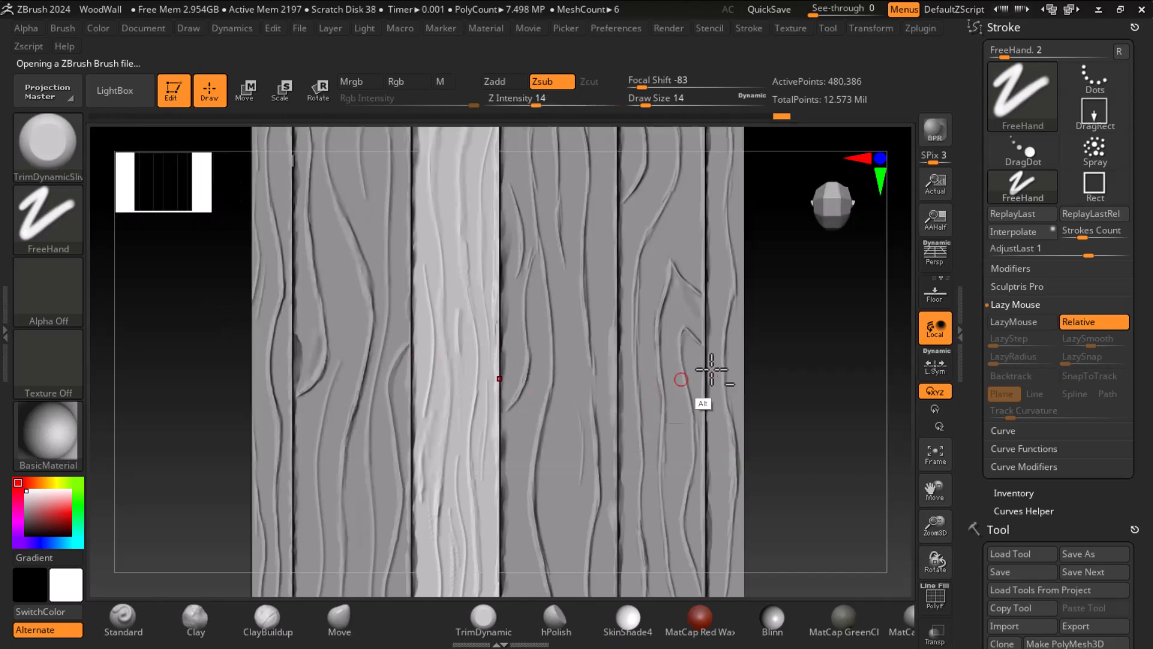
{"action": "left_click_drag", "start_coordinate": [764, 295], "coordinate": [749, 274], "text": "alt"}
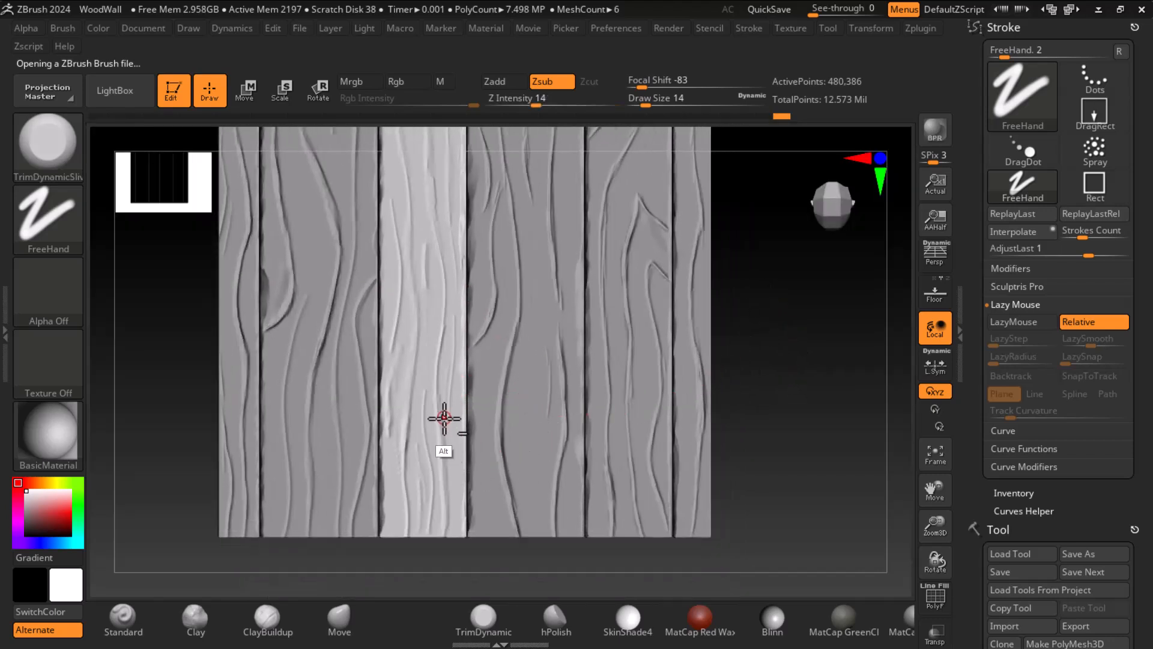
{"action": "mouse_move", "coordinate": [467, 409]}
{"action": "left_mouse_down", "text": "alt"}
{"action": "mouse_move", "coordinate": [507, 535]}
{"action": "mouse_move", "coordinate": [453, 442]}
{"action": "left_mouse_up", "text": "alt"}
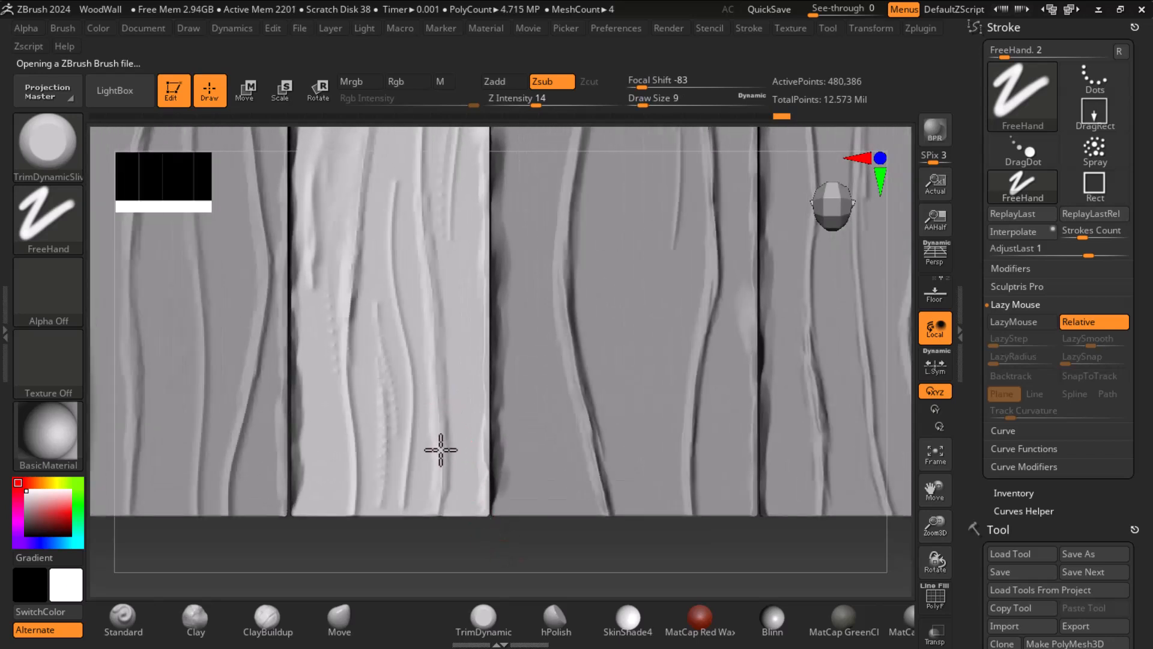
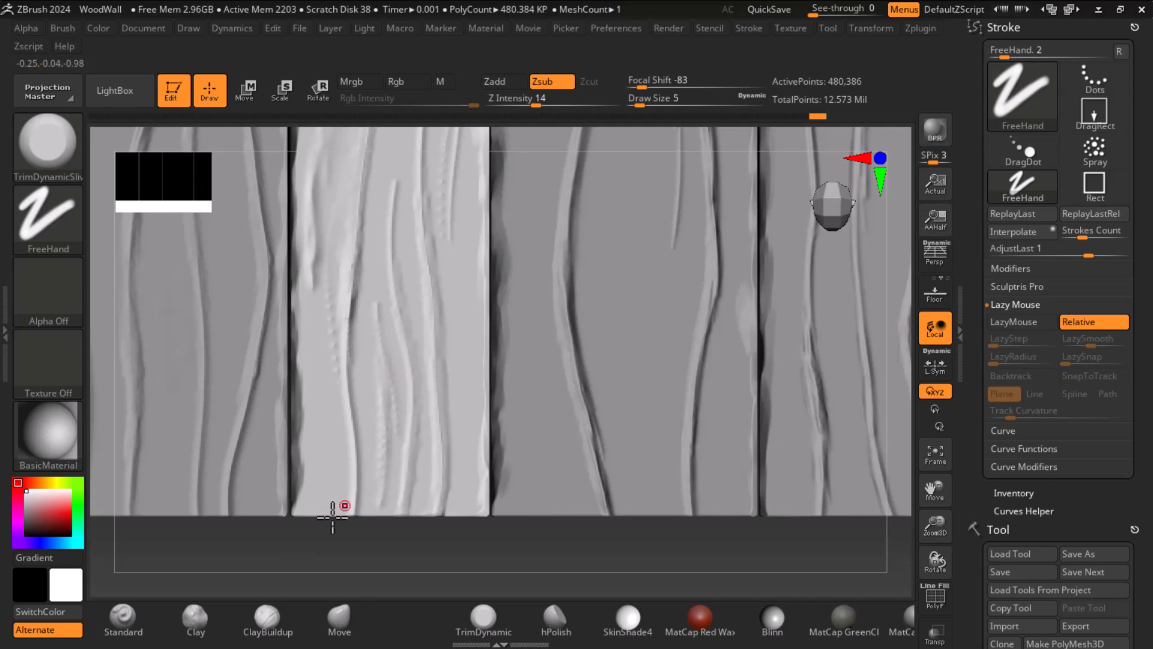
Step: Deepen the short central groove at the third plank's lower end with the Standard brush at draw size 5 and LazyMouse on
{"action": "left_click", "coordinate": [123, 618]}
{"action": "key", "text": "l"}
{"action": "left_click_drag", "start_coordinate": [379, 300], "coordinate": [383, 492]}
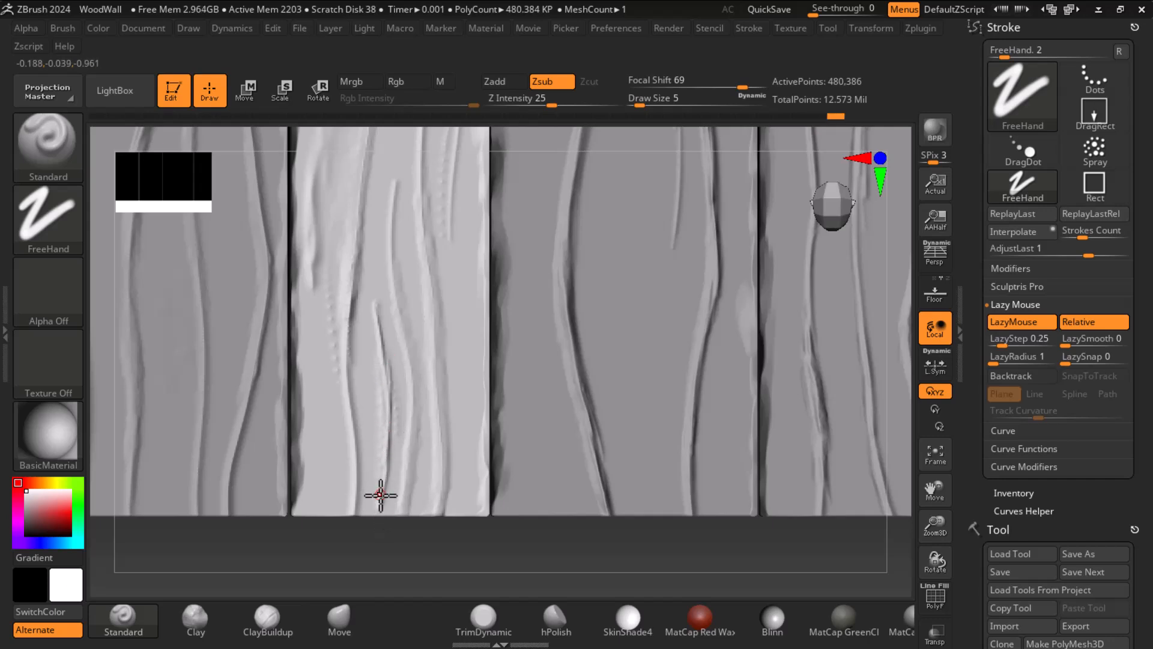
{"action": "left_click_drag", "start_coordinate": [383, 332], "coordinate": [382, 509]}
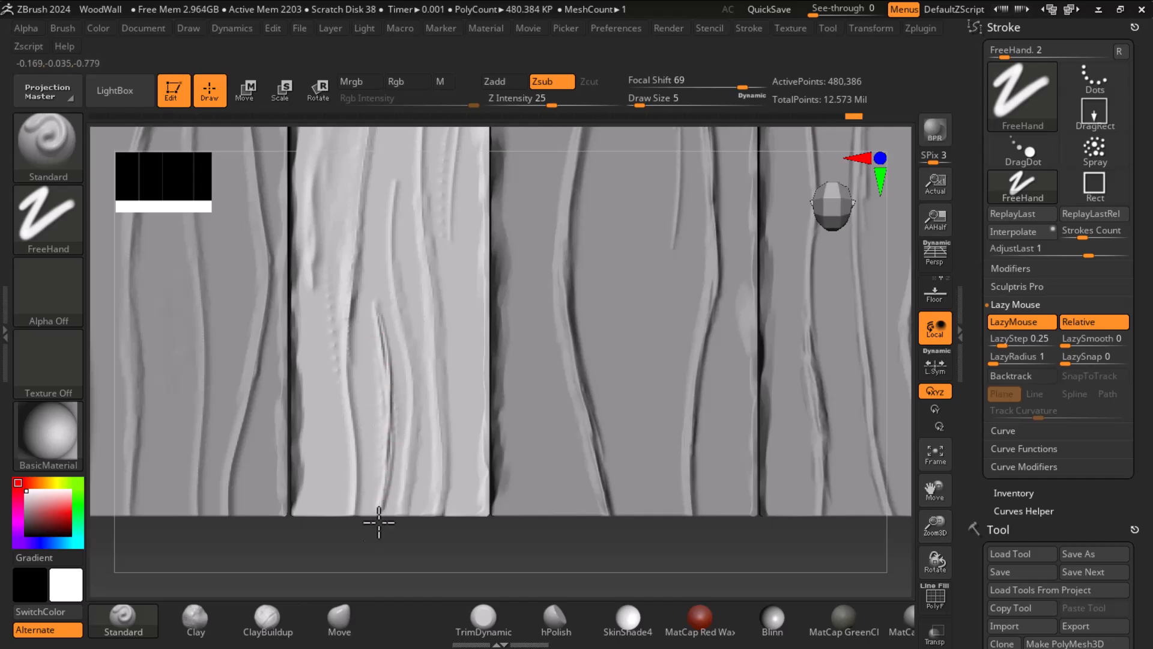
Step: Load the TrimDynamicSliver brush from the Trim folder of the brush library
{"action": "left_click", "coordinate": [61, 149]}
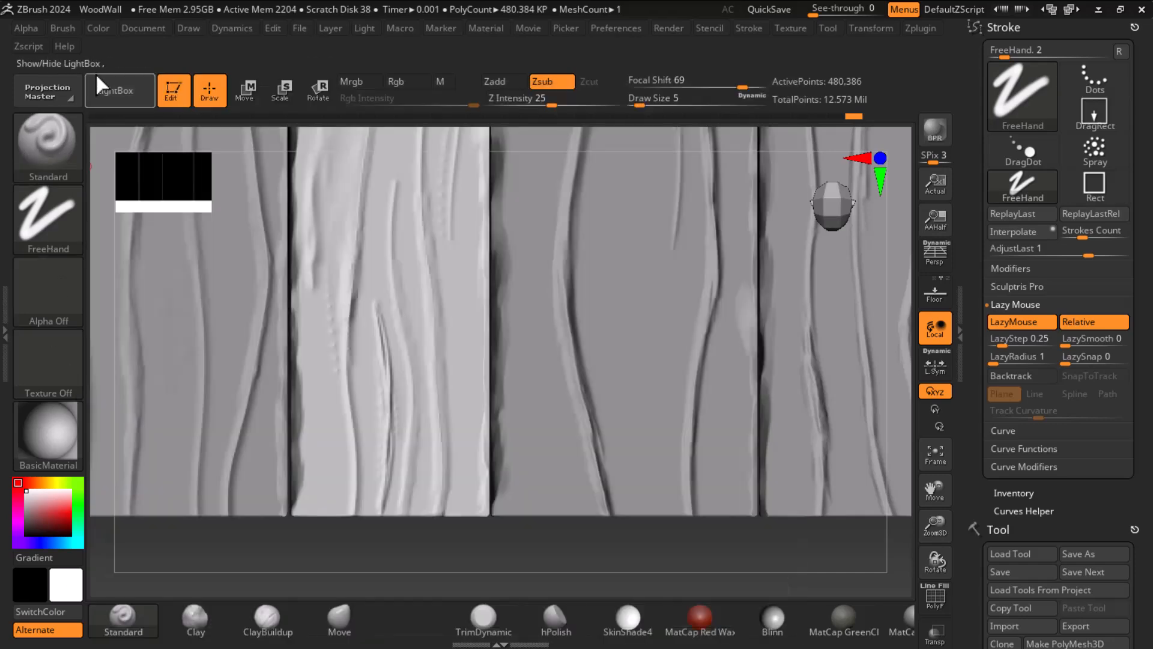
{"action": "left_click", "coordinate": [114, 90]}
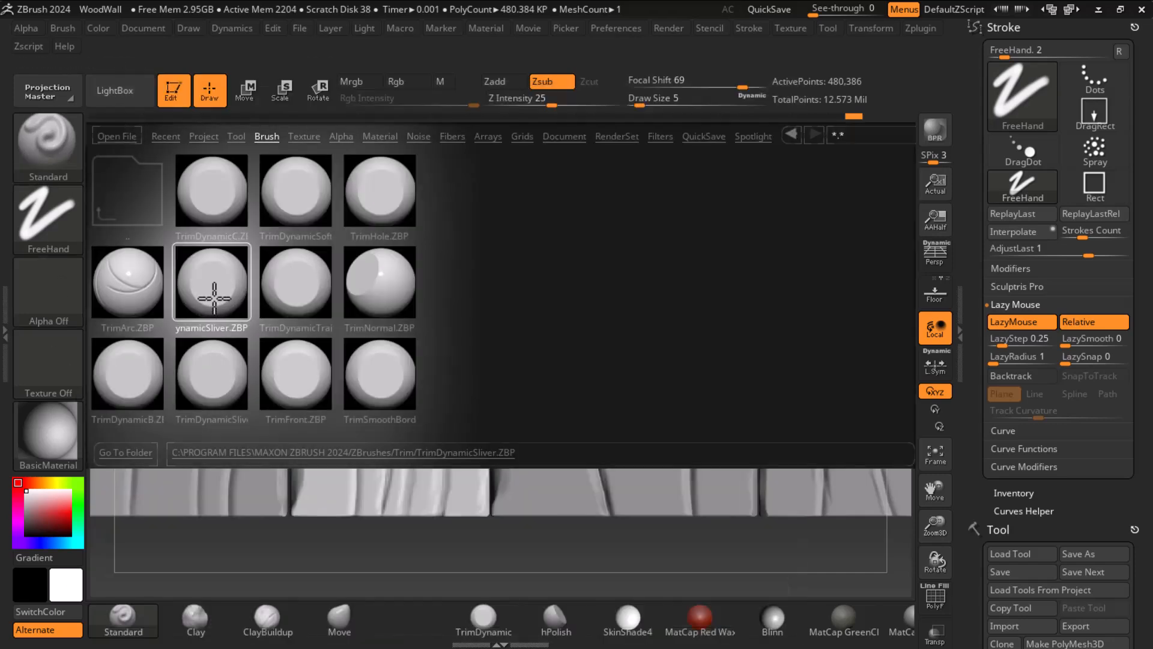
{"action": "double_click", "coordinate": [214, 298]}
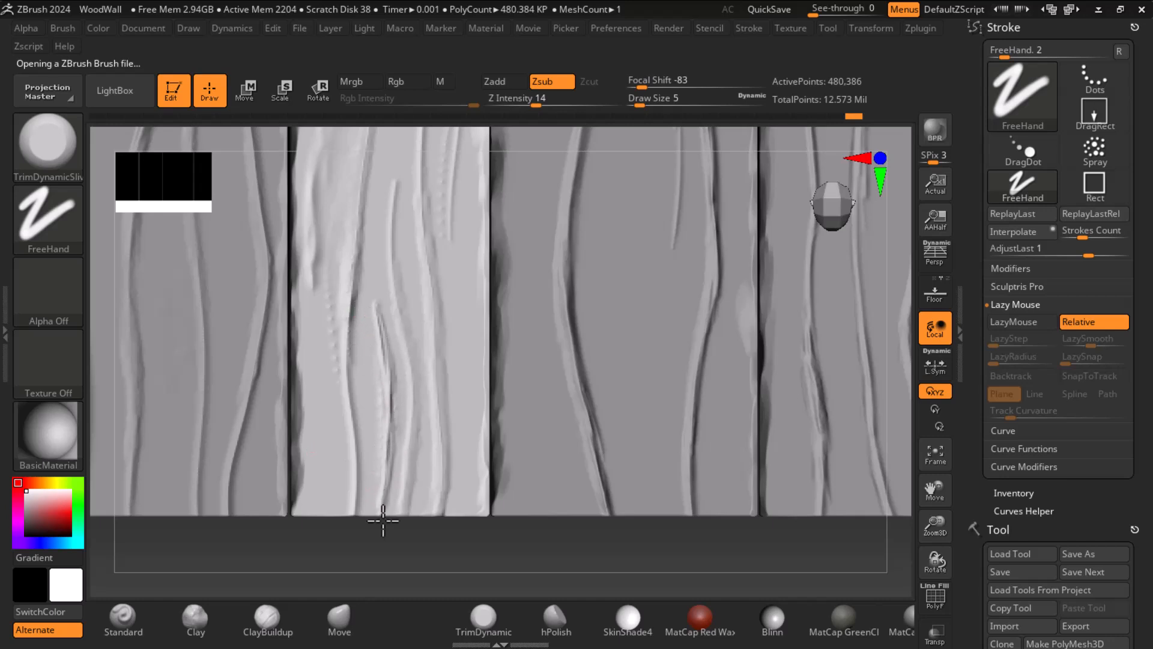
Step: Smooth the dotted marks and trim the central grain lines at the third plank's lower end with the TrimDynamicSliver brush
{"action": "key", "text": "shift"}
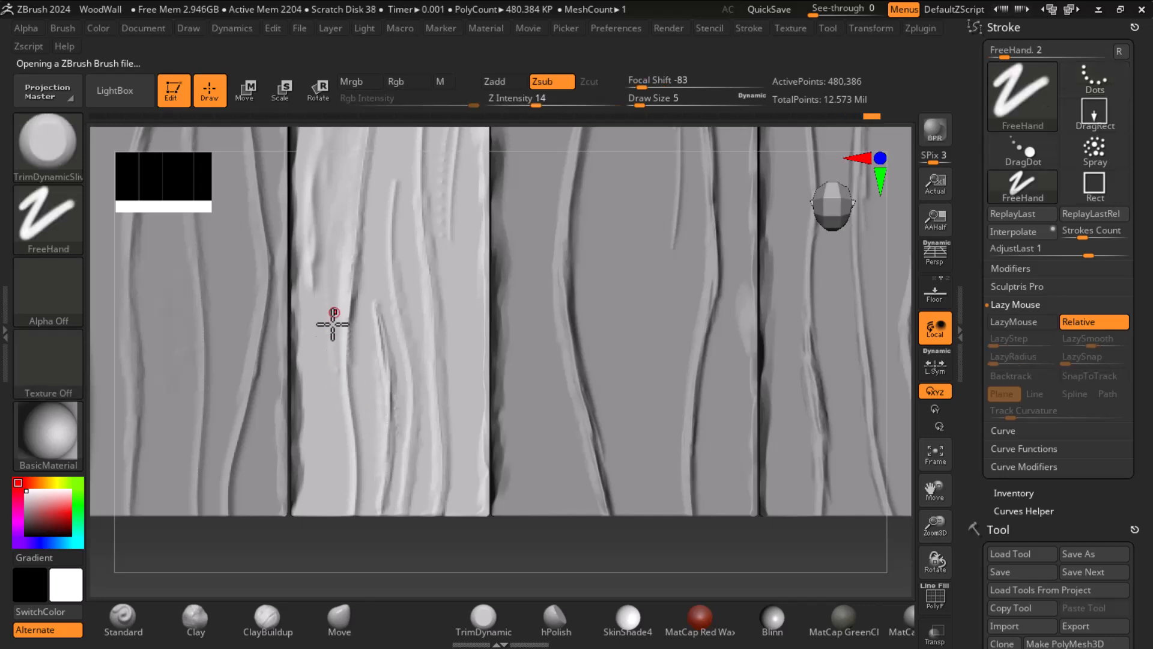
{"action": "key", "text": "shift"}
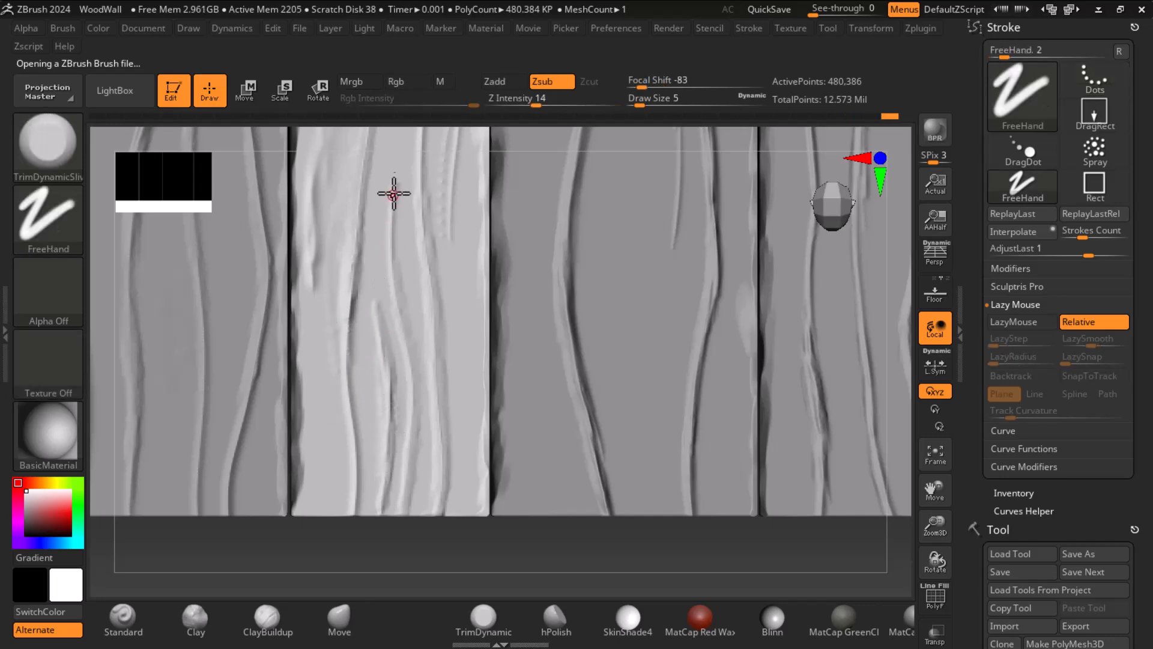
{"action": "left_click_drag", "start_coordinate": [400, 202], "coordinate": [396, 355]}
Step: Smooth the third plank's upper half and carve its central grain groove with the DamStandard brush at draw size 5
{"action": "left_click_drag", "start_coordinate": [659, 537], "coordinate": [513, 344], "text": "alt"}
{"action": "left_click_drag", "start_coordinate": [730, 443], "coordinate": [739, 535], "text": "alt"}
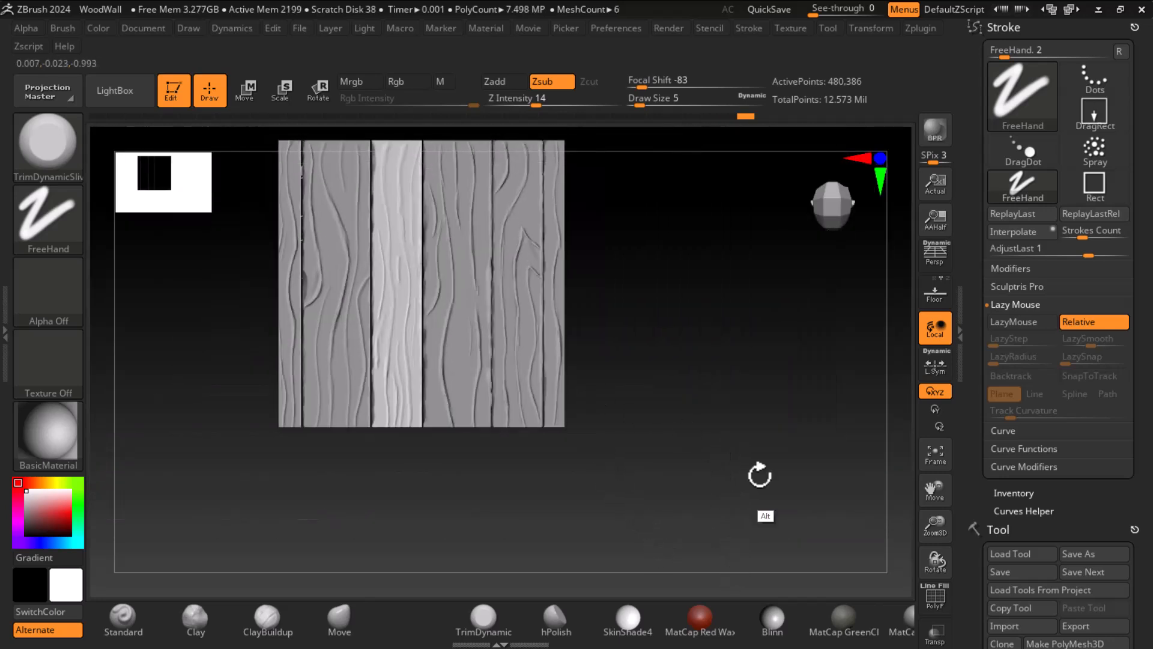
{"action": "mouse_move", "coordinate": [728, 432]}
{"action": "left_mouse_down", "text": "alt"}
{"action": "mouse_move", "coordinate": [743, 459]}
{"action": "mouse_move", "coordinate": [787, 430]}
{"action": "mouse_move", "coordinate": [797, 471]}
{"action": "mouse_move", "coordinate": [507, 394]}
{"action": "left_mouse_up", "text": "alt"}
{"action": "key", "text": "shift"}
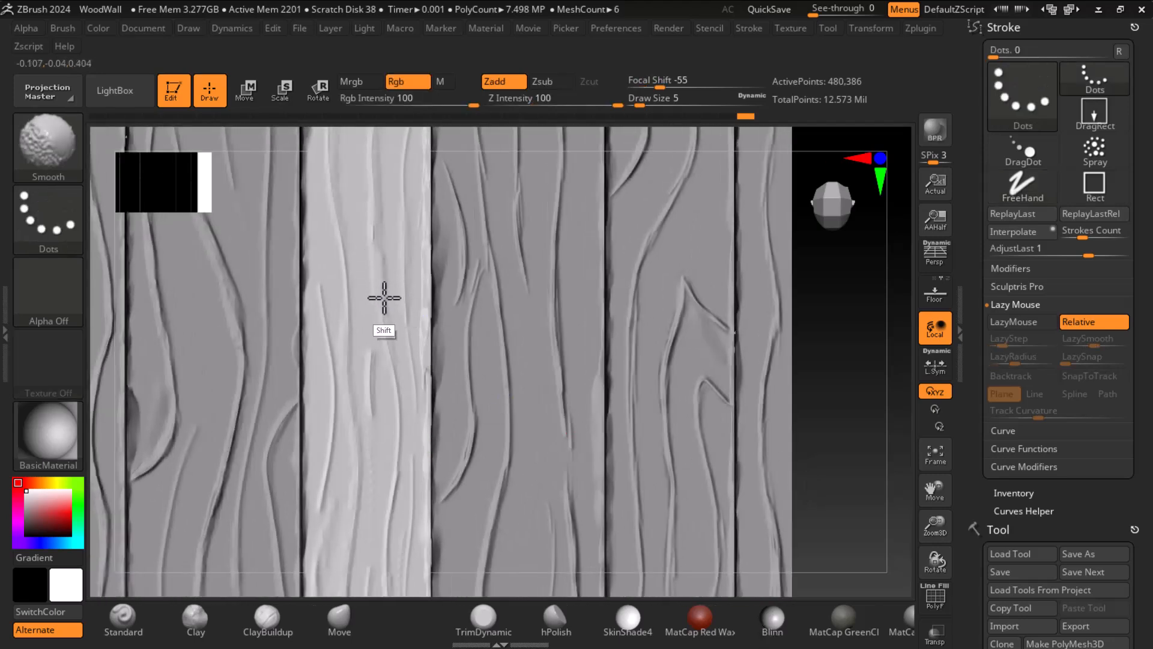
{"action": "left_click", "coordinate": [122, 617]}
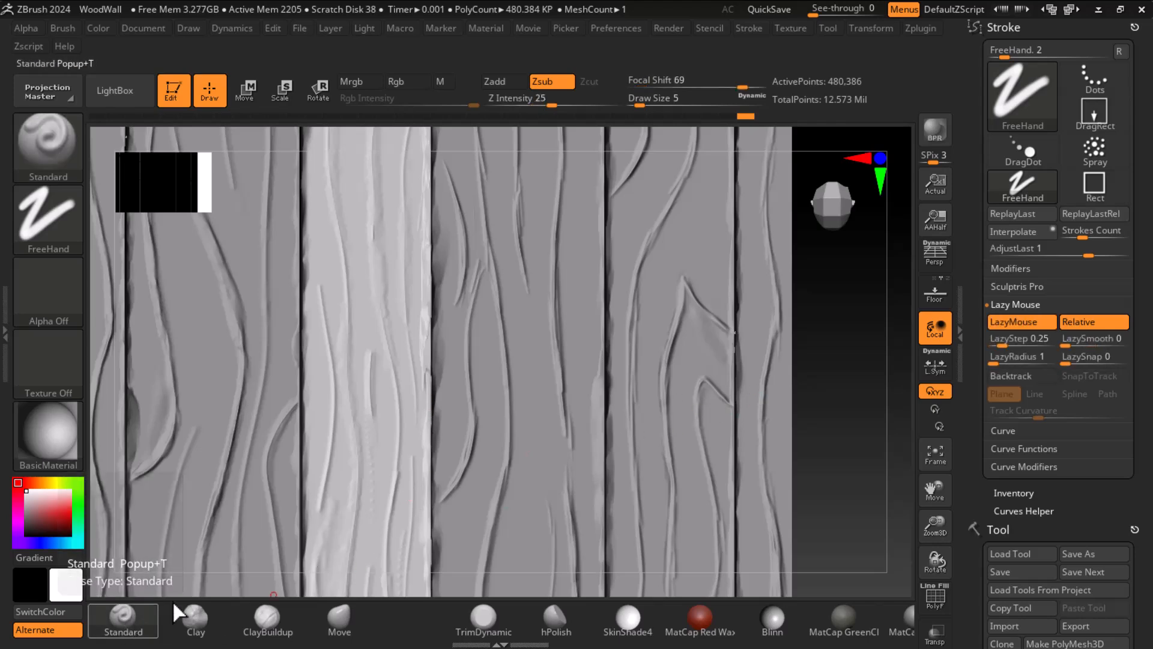
{"action": "mouse_move", "coordinate": [798, 389]}
{"action": "left_mouse_down"}
{"action": "mouse_move", "coordinate": [817, 345]}
{"action": "mouse_move", "coordinate": [818, 407]}
{"action": "left_mouse_up"}
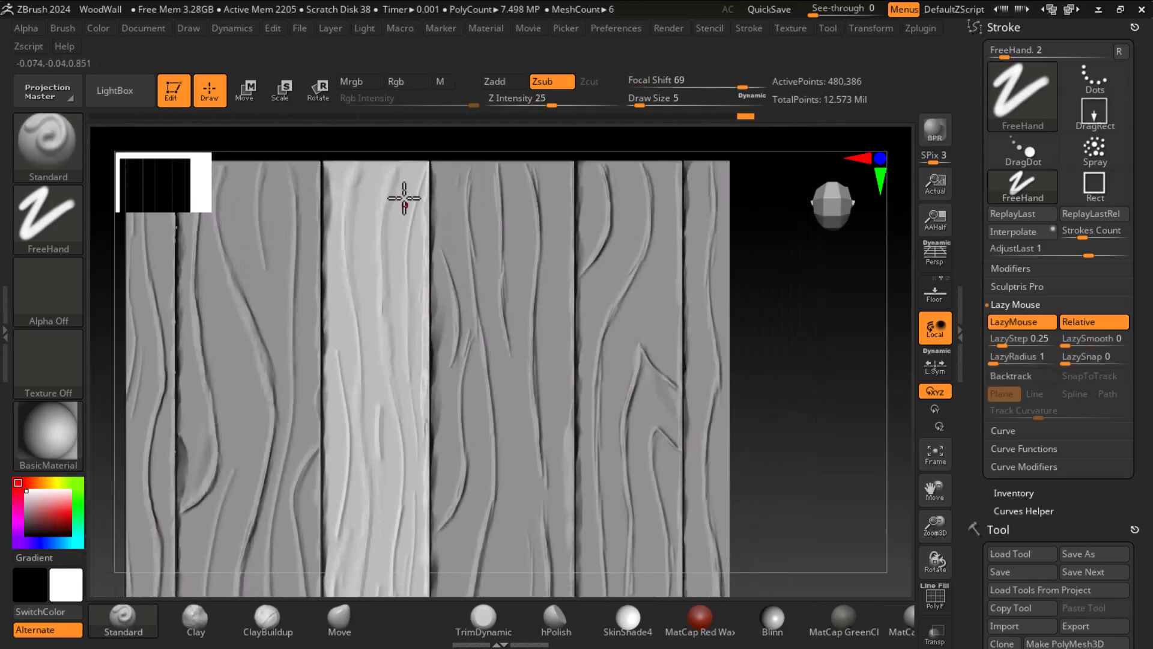
{"action": "left_click", "coordinate": [60, 147]}
{"action": "key", "text": "d"}
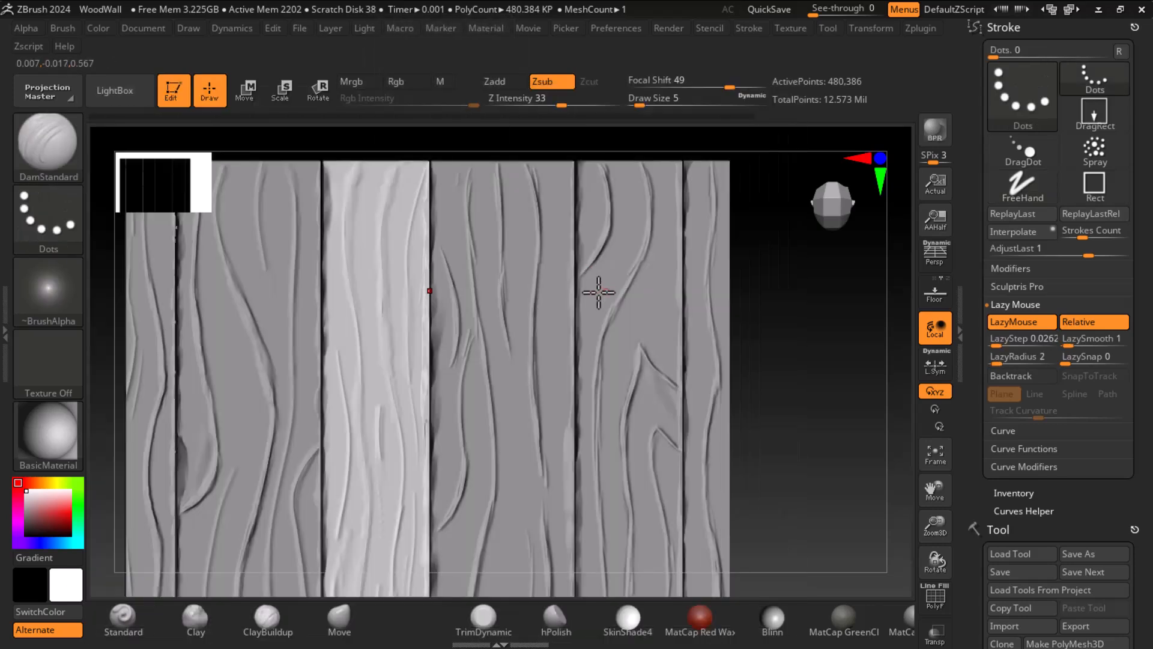
{"action": "left_click", "coordinate": [585, 258]}
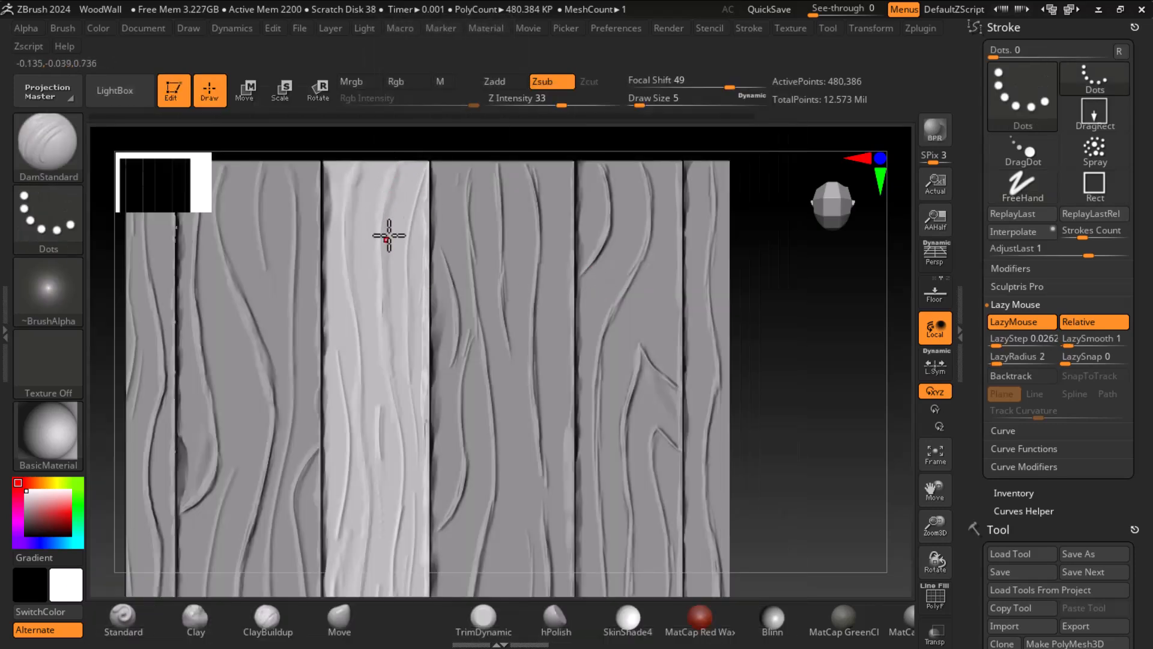
{"action": "left_click_drag", "start_coordinate": [400, 167], "coordinate": [394, 183]}
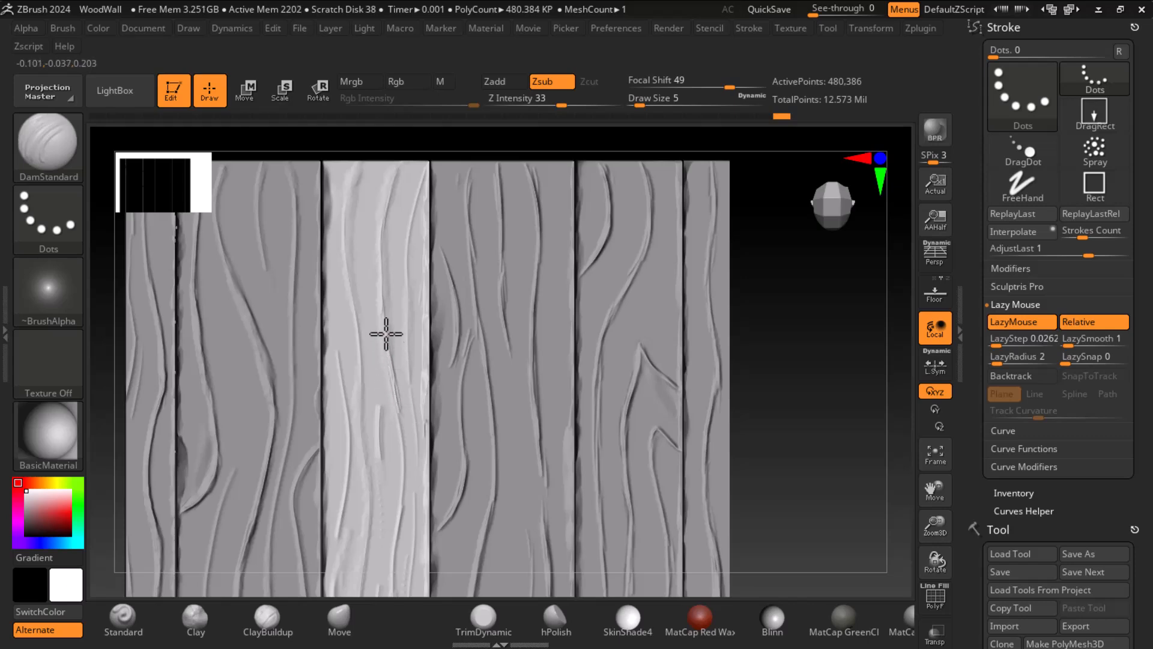
{"action": "mouse_move", "coordinate": [807, 358]}
{"action": "left_mouse_down"}
{"action": "mouse_move", "coordinate": [828, 358]}
{"action": "mouse_move", "coordinate": [808, 369]}
{"action": "left_mouse_up"}
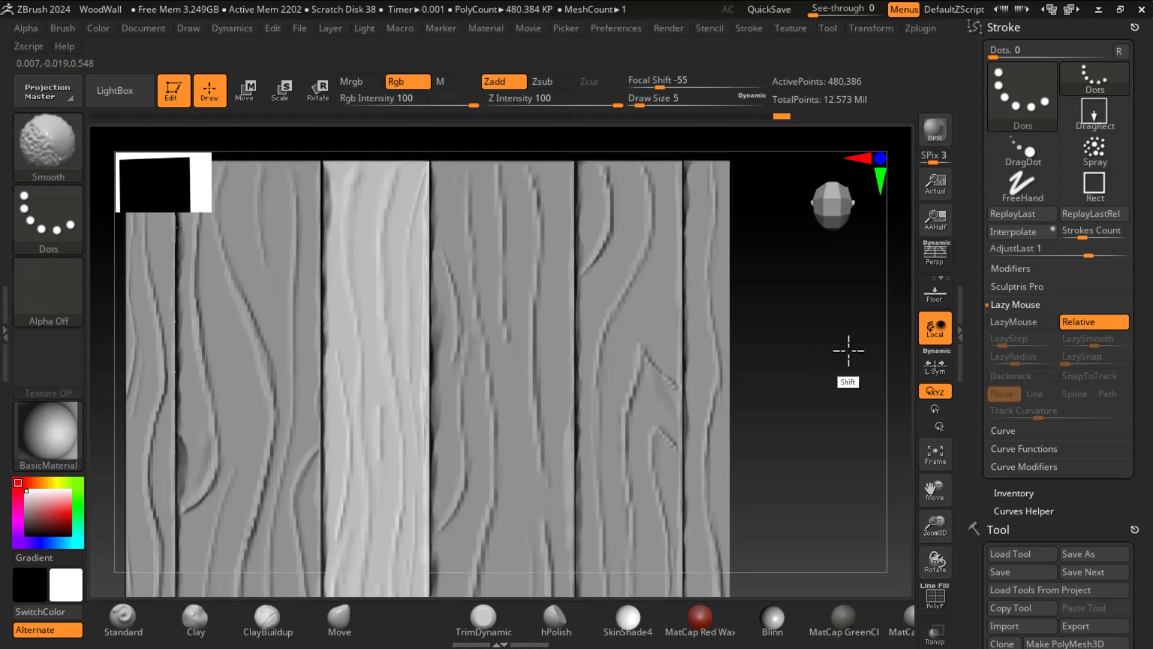
{"action": "left_click_drag", "start_coordinate": [849, 348], "coordinate": [831, 423]}
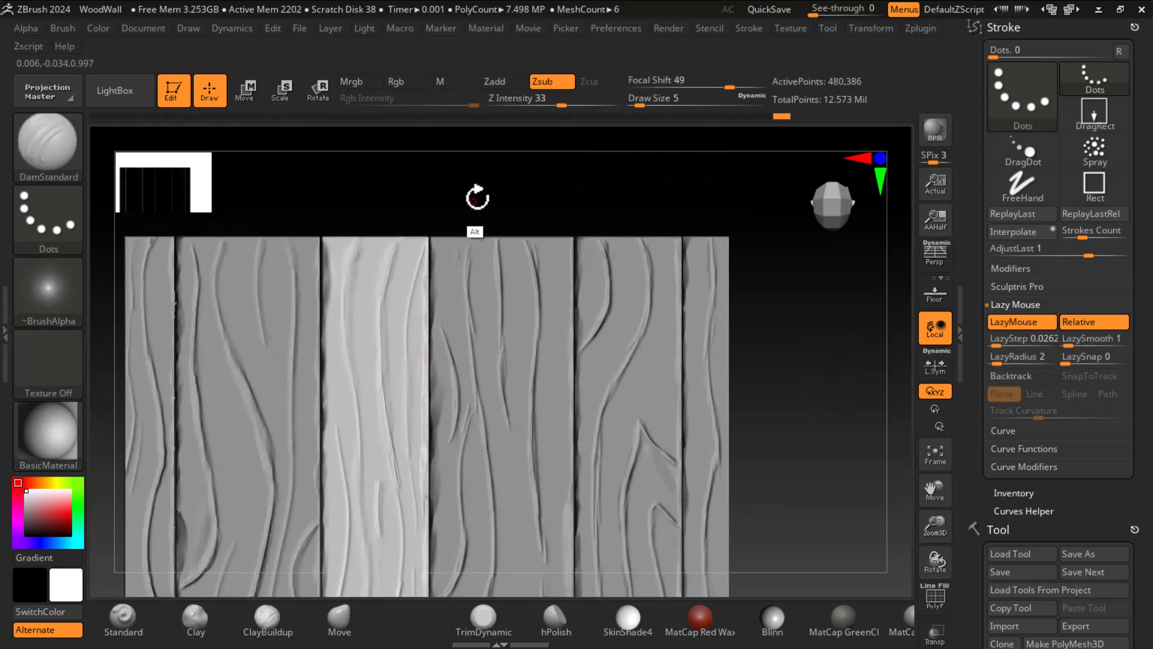
Step: Load the TrimDynamicSliver brush from the brush library and make the fourth plank the active subtool
{"action": "left_click_drag", "start_coordinate": [475, 199], "coordinate": [468, 173], "text": "alt"}
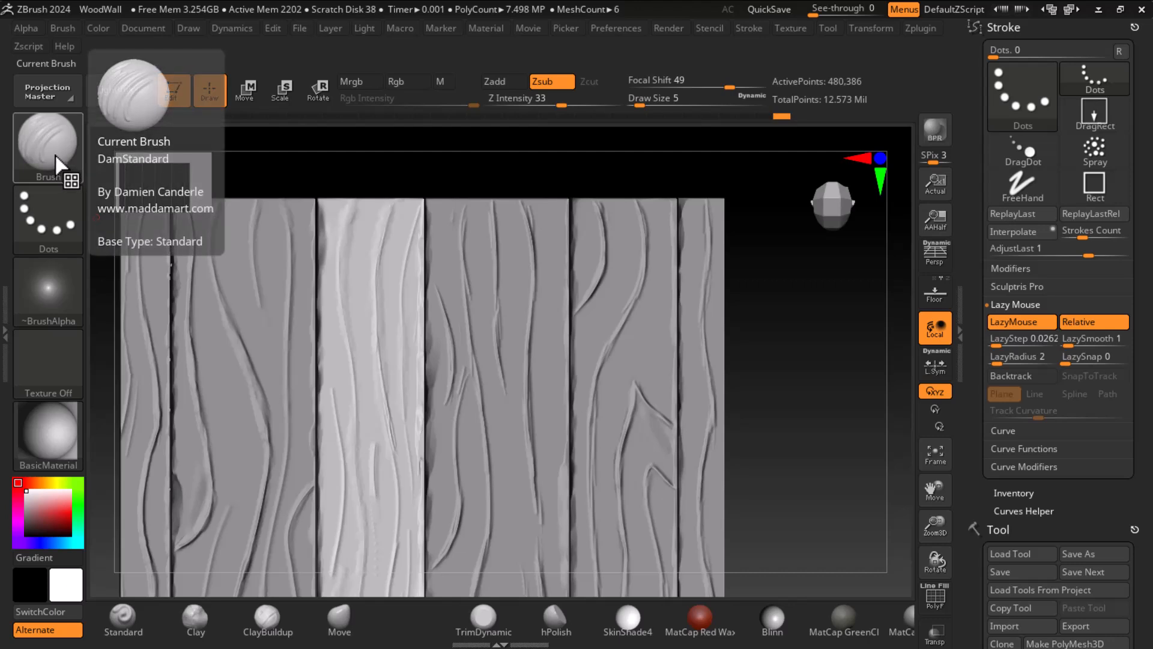
{"action": "left_click", "coordinate": [125, 90]}
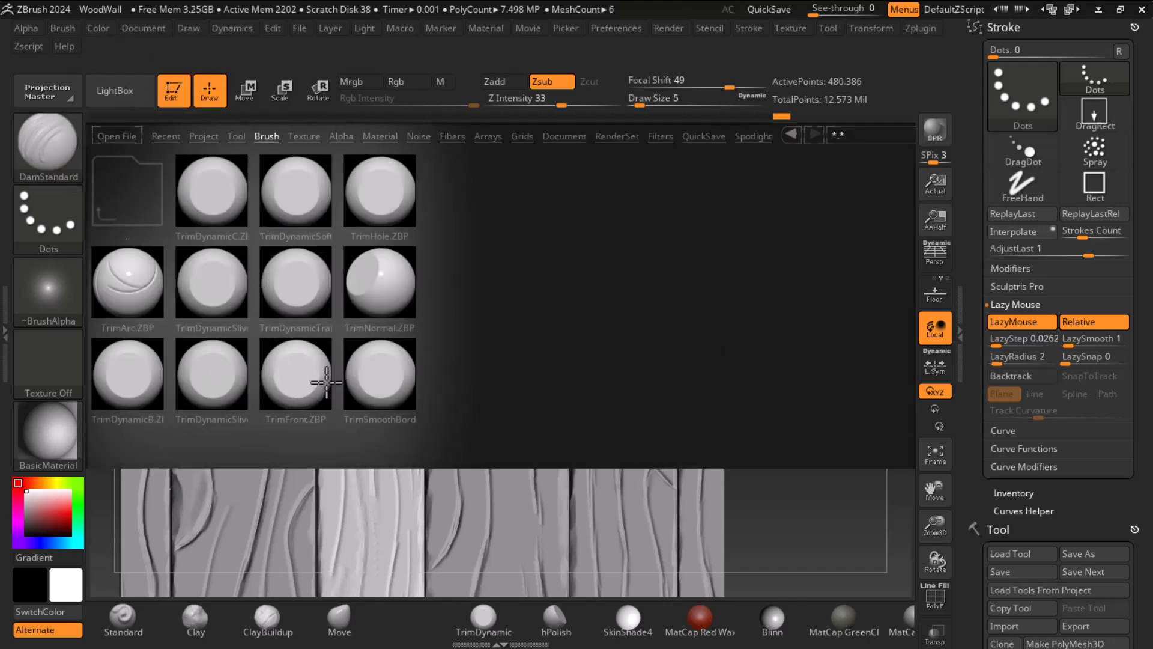
{"action": "double_click", "coordinate": [214, 394]}
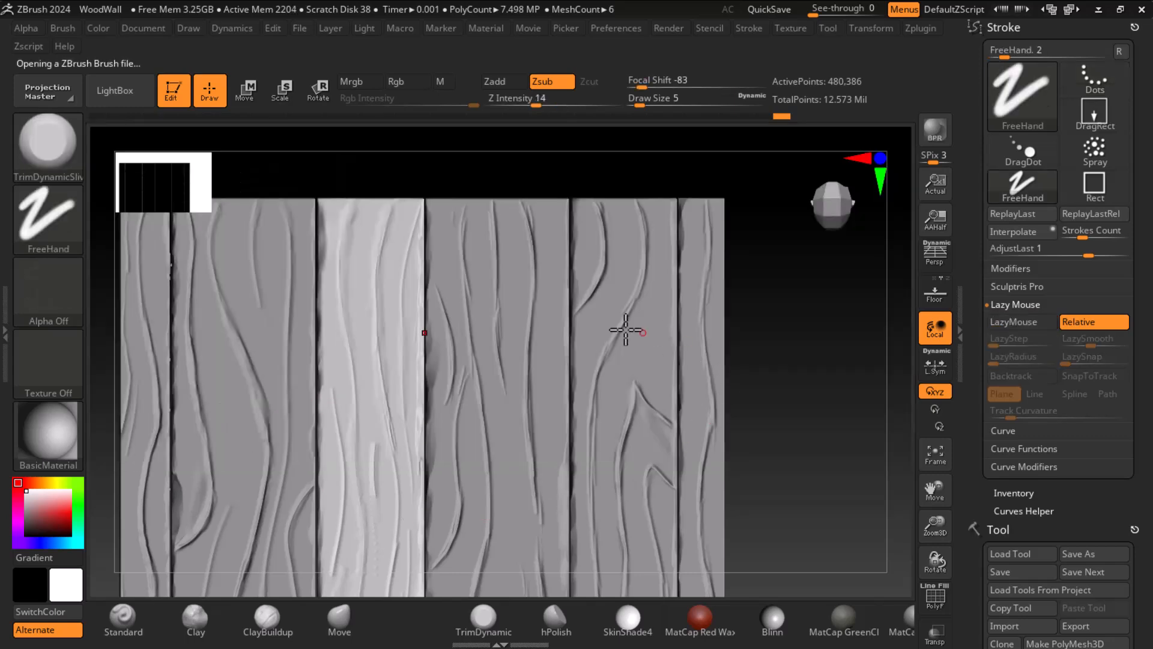
{"action": "left_click", "coordinate": [508, 242], "text": "alt"}
Step: Trim the fourth plank's grain ridges from its upper end down with TrimDynamicSliver at draw size 5 and Z Intensity 14
{"action": "left_click_drag", "start_coordinate": [556, 172], "coordinate": [582, 222]}
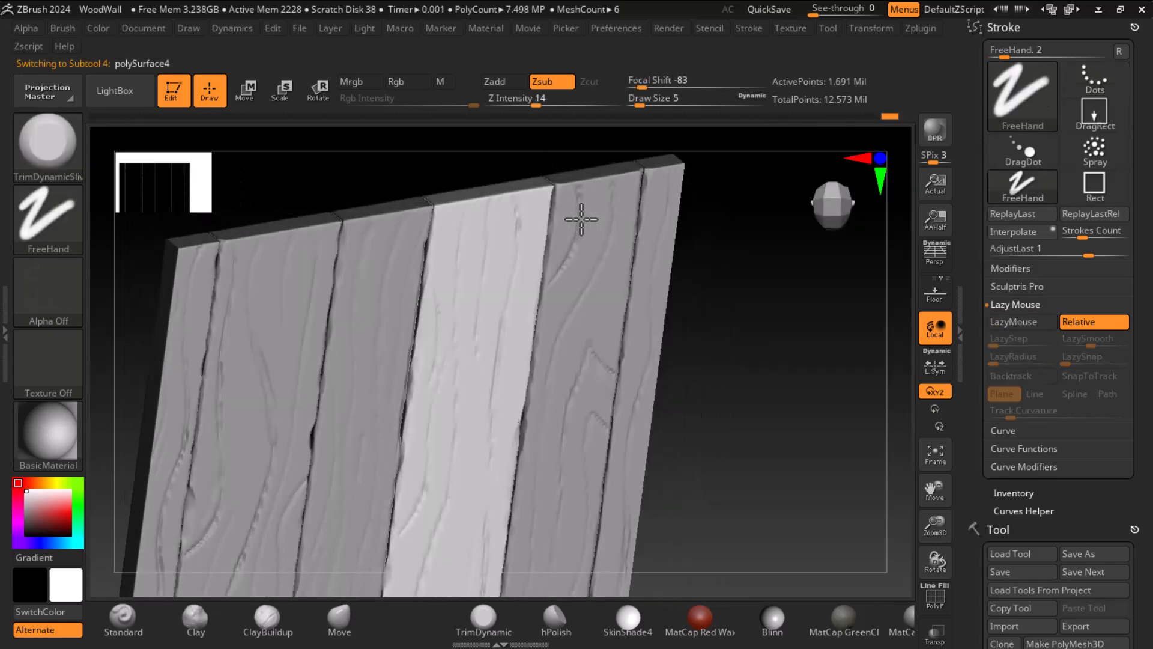
{"action": "key", "text": "shift"}
{"action": "mouse_move", "coordinate": [814, 328]}
{"action": "left_mouse_down", "text": "shift"}
{"action": "mouse_move", "coordinate": [840, 321]}
{"action": "mouse_move", "coordinate": [798, 360]}
{"action": "mouse_move", "coordinate": [825, 354]}
{"action": "left_mouse_up", "text": "shift"}
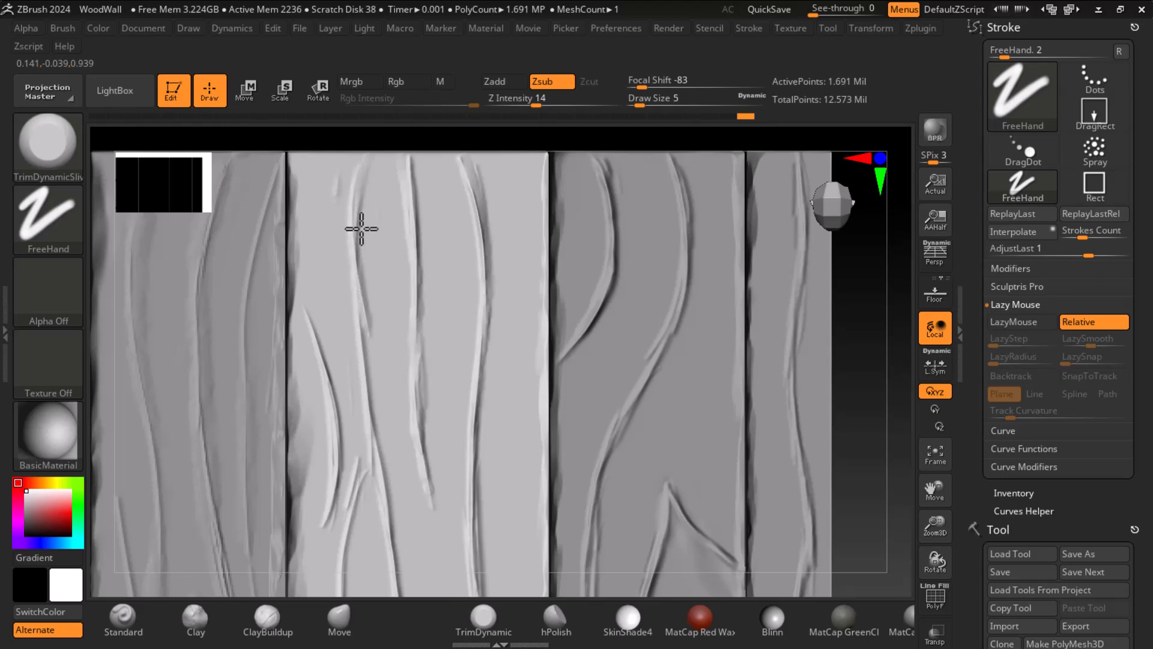
{"action": "left_click_drag", "start_coordinate": [859, 440], "coordinate": [848, 307], "text": "alt"}
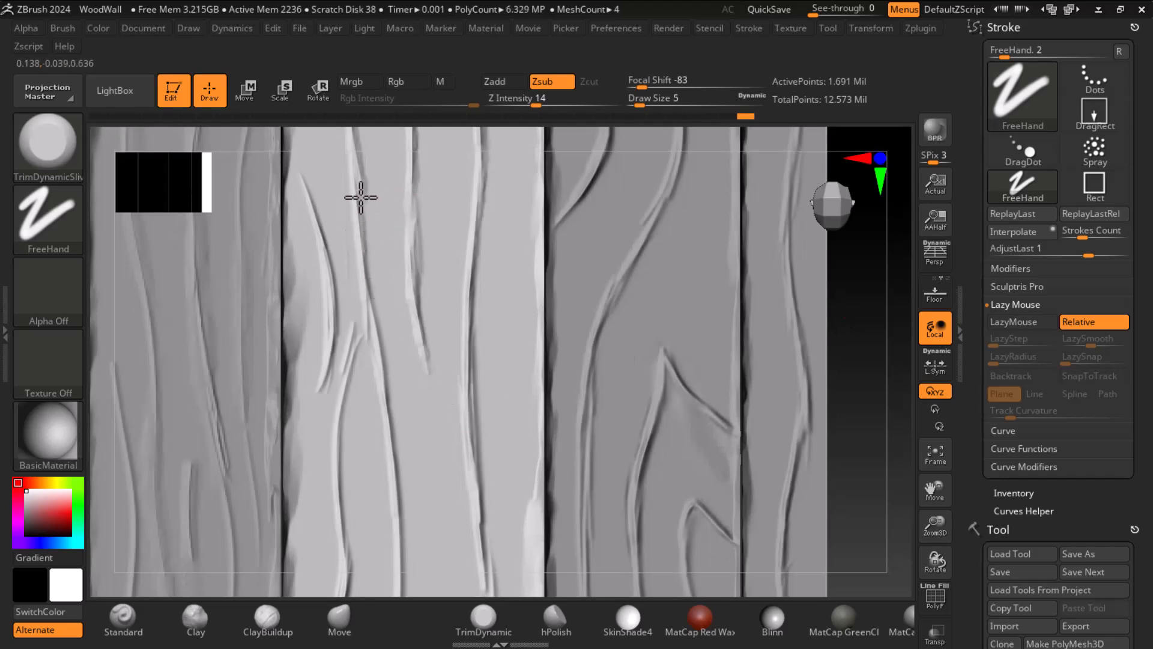
{"action": "mouse_move", "coordinate": [316, 234]}
{"action": "left_mouse_down"}
{"action": "mouse_move", "coordinate": [325, 311]}
{"action": "mouse_move", "coordinate": [357, 335]}
{"action": "mouse_move", "coordinate": [356, 382]}
{"action": "mouse_move", "coordinate": [342, 391]}
{"action": "left_mouse_up"}
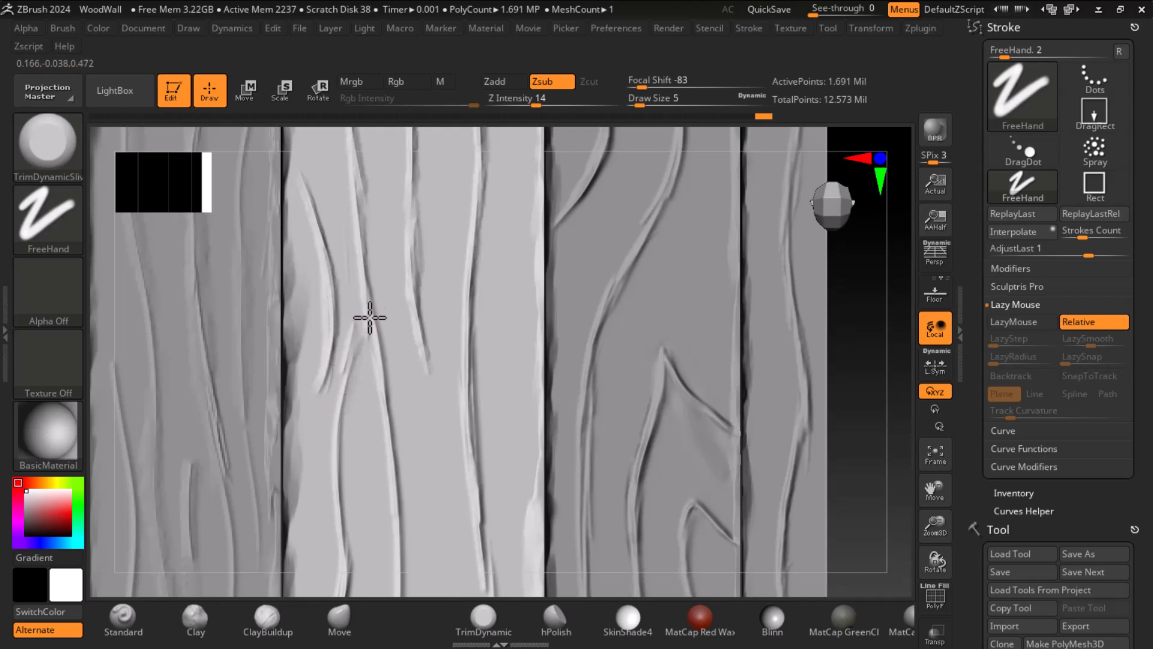
{"action": "left_click_drag", "start_coordinate": [853, 433], "coordinate": [845, 326], "text": "alt"}
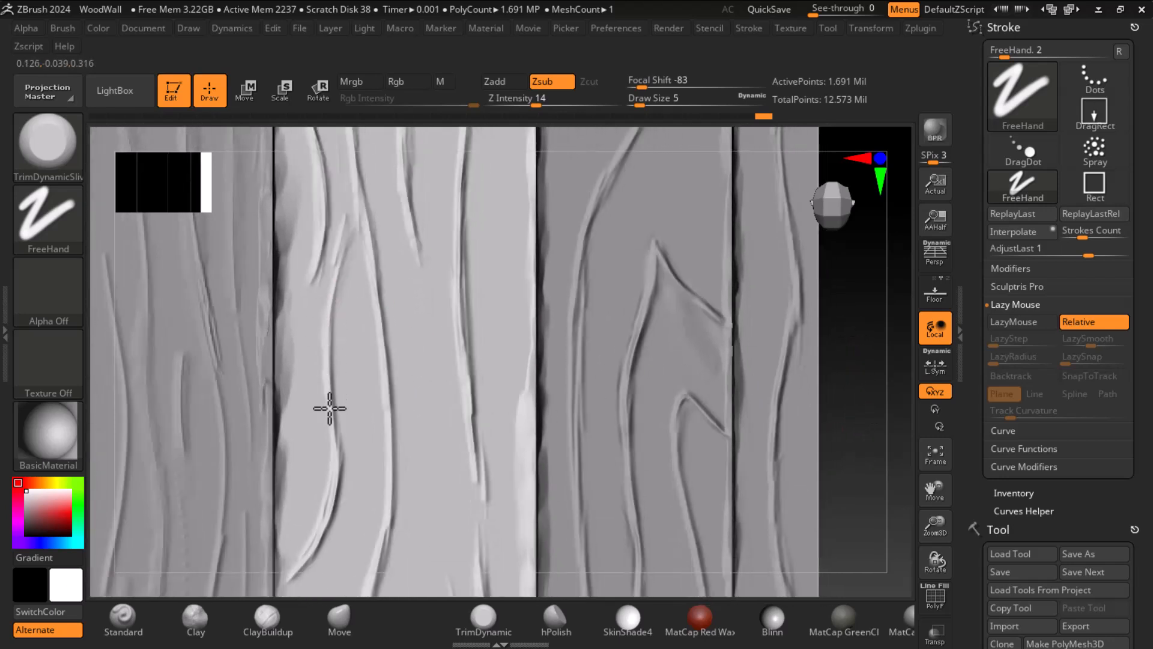
{"action": "left_click_drag", "start_coordinate": [848, 438], "coordinate": [844, 312], "text": "alt"}
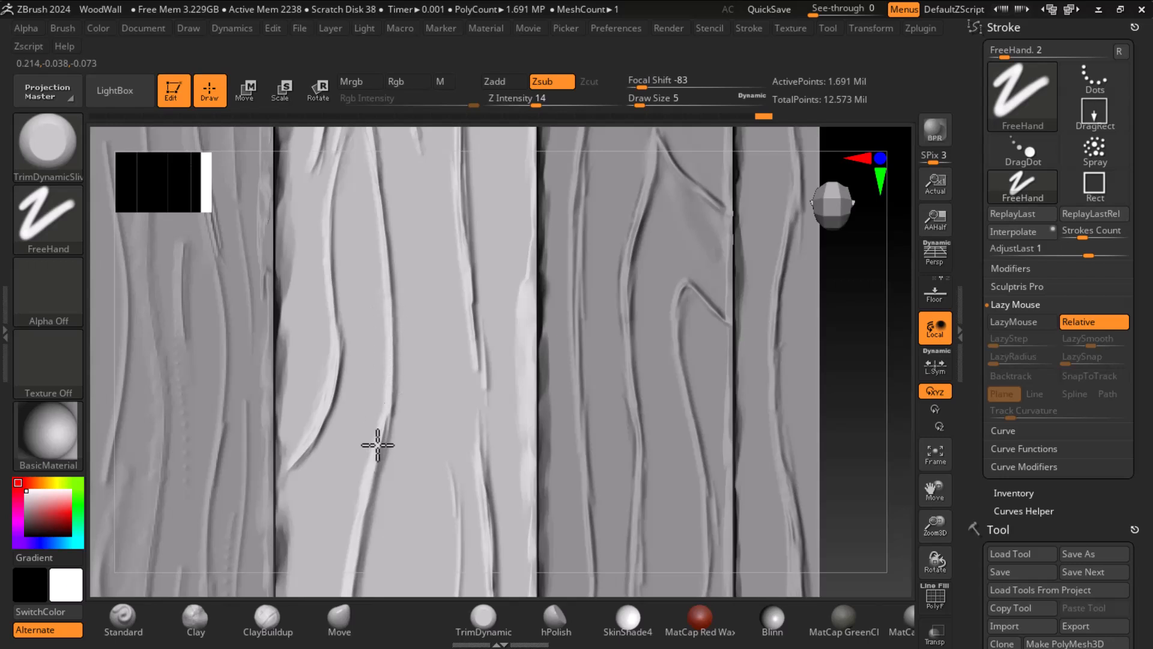
{"action": "left_click_drag", "start_coordinate": [853, 475], "coordinate": [841, 287], "text": "alt"}
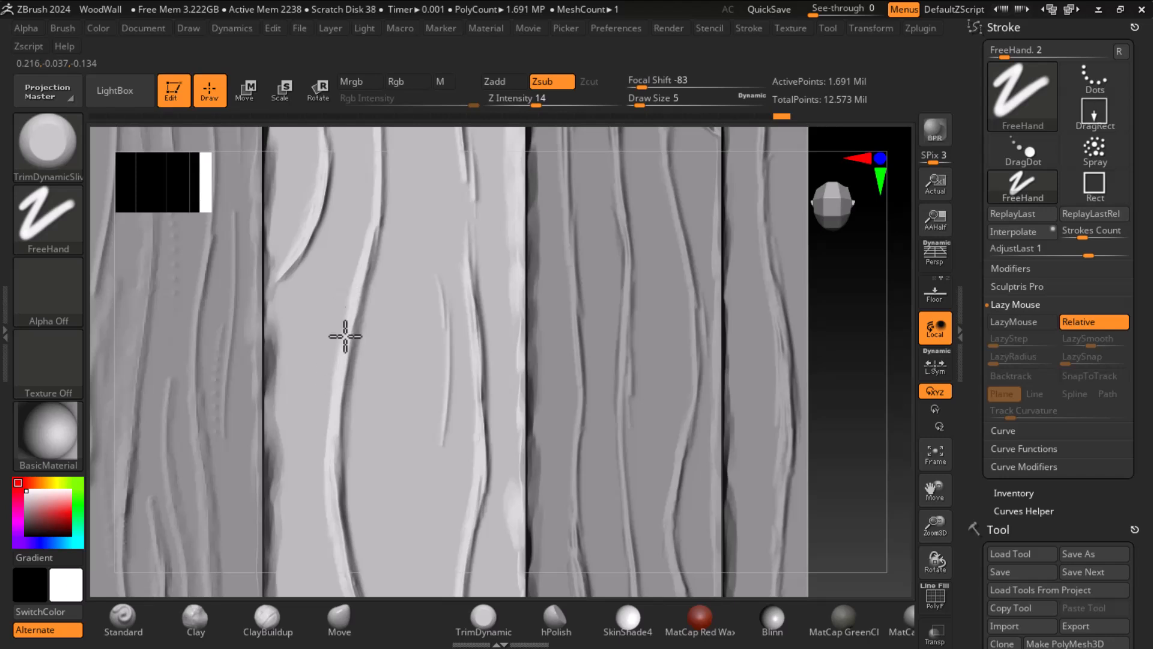
{"action": "left_click_drag", "start_coordinate": [840, 452], "coordinate": [801, 321], "text": "alt"}
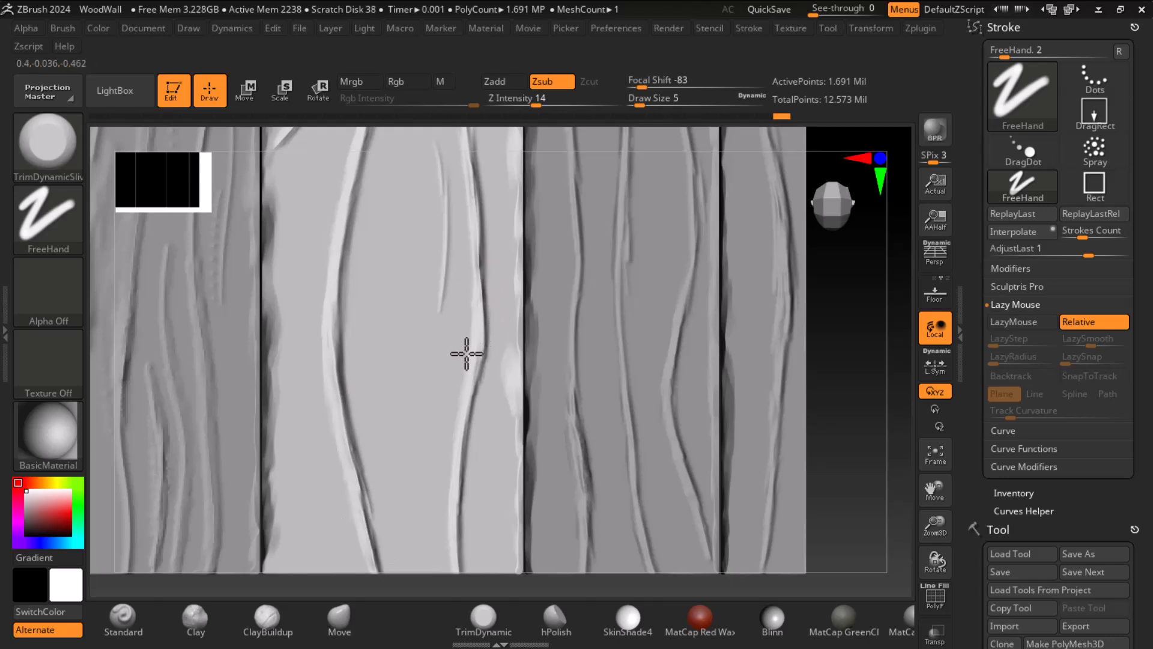
Step: Trim and smooth the right-hand grain ridge at the fourth plank's lower end, using Z Intensity 34 and draw size 7
{"action": "left_click", "coordinate": [562, 103]}
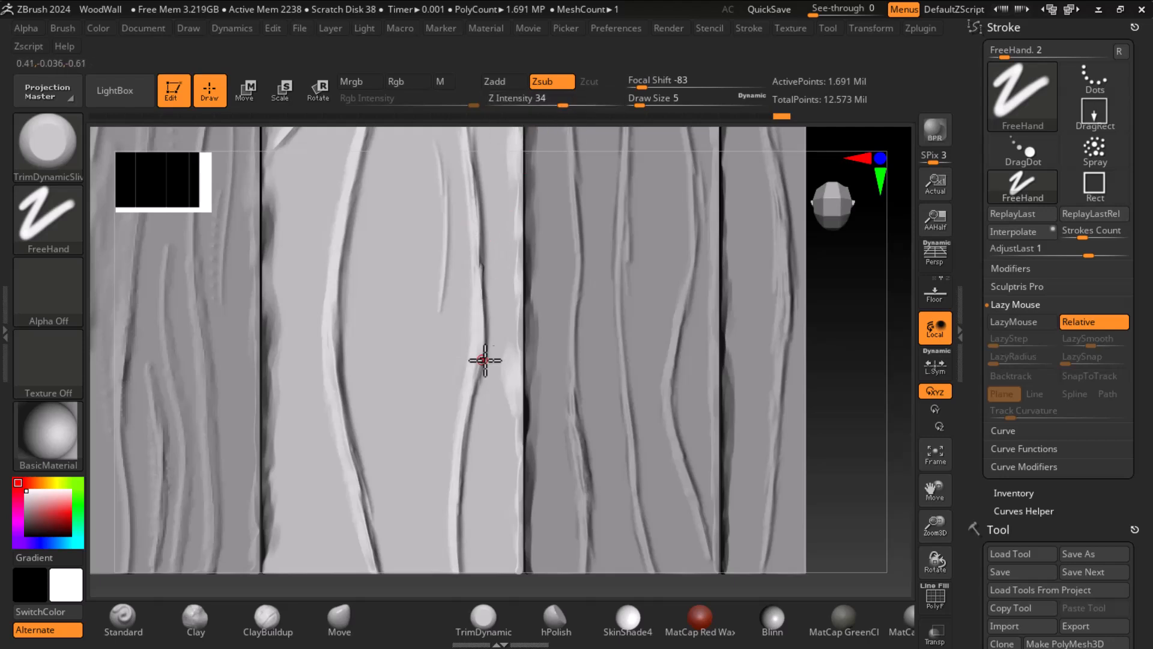
{"action": "key", "text": "bracketright"}
{"action": "left_click_drag", "start_coordinate": [479, 332], "coordinate": [457, 442]}
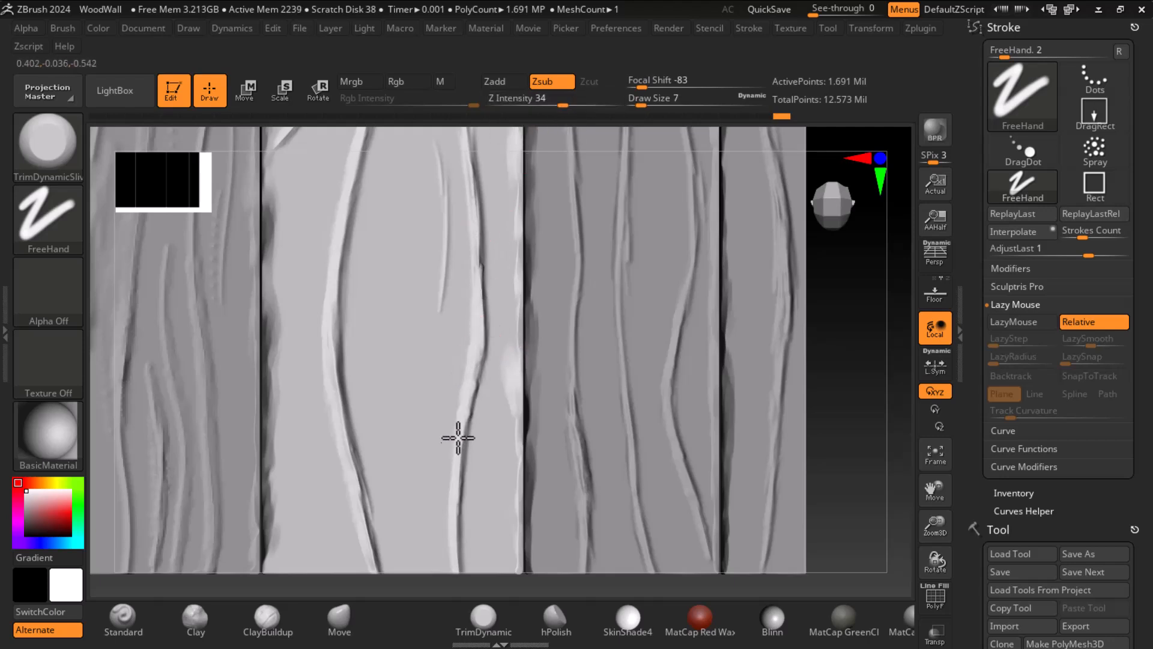
{"action": "left_click_drag", "start_coordinate": [465, 398], "coordinate": [454, 564]}
{"action": "left_click_drag", "start_coordinate": [472, 463], "coordinate": [466, 530], "text": "shift"}
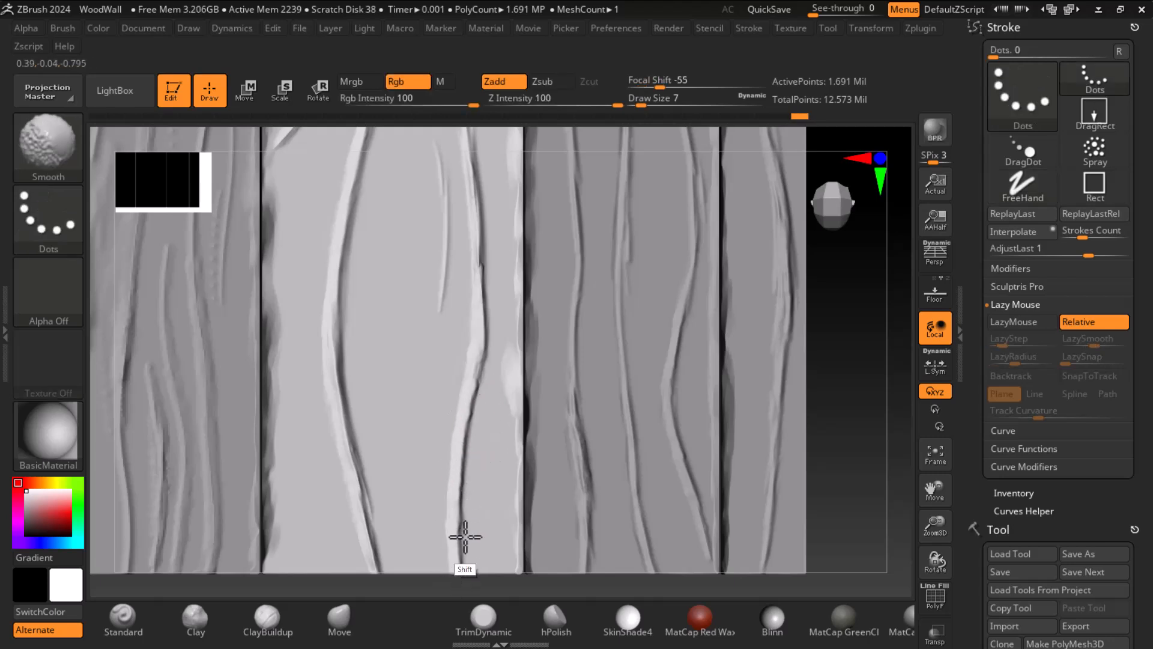
Step: Soften the short thin groove on the fourth plank's lower half and trim the bump on its right edge
{"action": "left_click_drag", "start_coordinate": [438, 168], "coordinate": [441, 243]}
{"action": "mouse_move", "coordinate": [432, 160]}
{"action": "left_mouse_down"}
{"action": "mouse_move", "coordinate": [445, 211]}
{"action": "mouse_move", "coordinate": [439, 287]}
{"action": "left_mouse_up"}
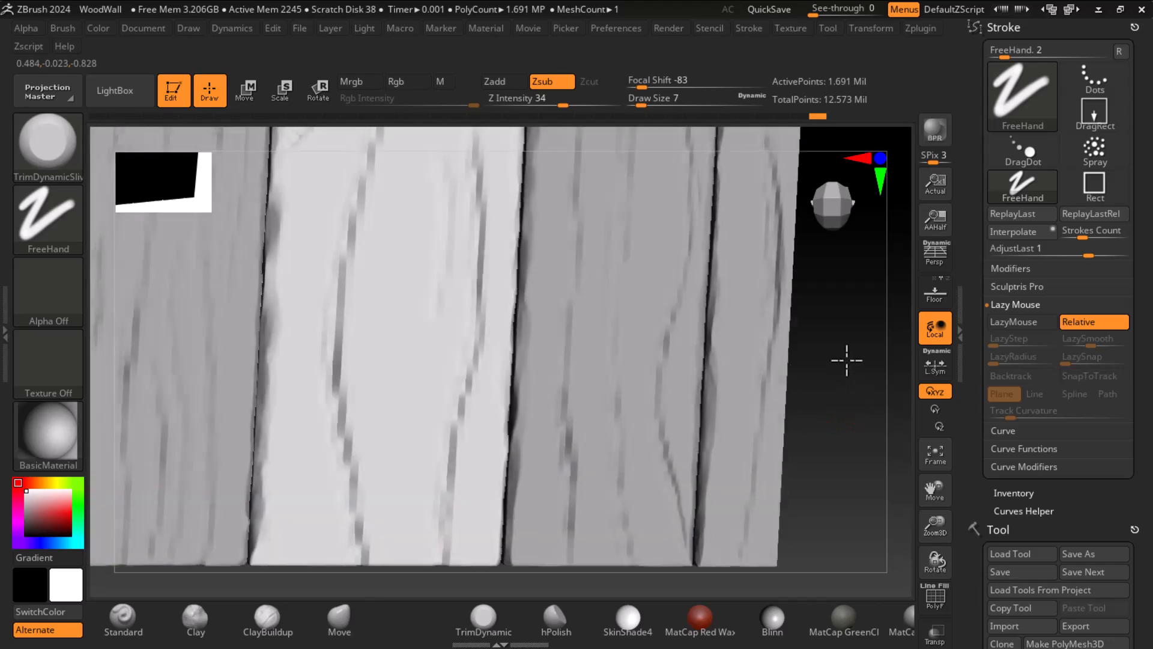
{"action": "key", "text": "shift"}
{"action": "mouse_move", "coordinate": [434, 153]}
{"action": "left_mouse_down", "text": "shift"}
{"action": "mouse_move", "coordinate": [440, 254]}
{"action": "mouse_move", "coordinate": [432, 145]}
{"action": "mouse_move", "coordinate": [427, 309]}
{"action": "mouse_move", "coordinate": [435, 168]}
{"action": "mouse_move", "coordinate": [456, 188]}
{"action": "mouse_move", "coordinate": [443, 334]}
{"action": "mouse_move", "coordinate": [430, 172]}
{"action": "mouse_move", "coordinate": [437, 302]}
{"action": "left_mouse_up", "text": "shift"}
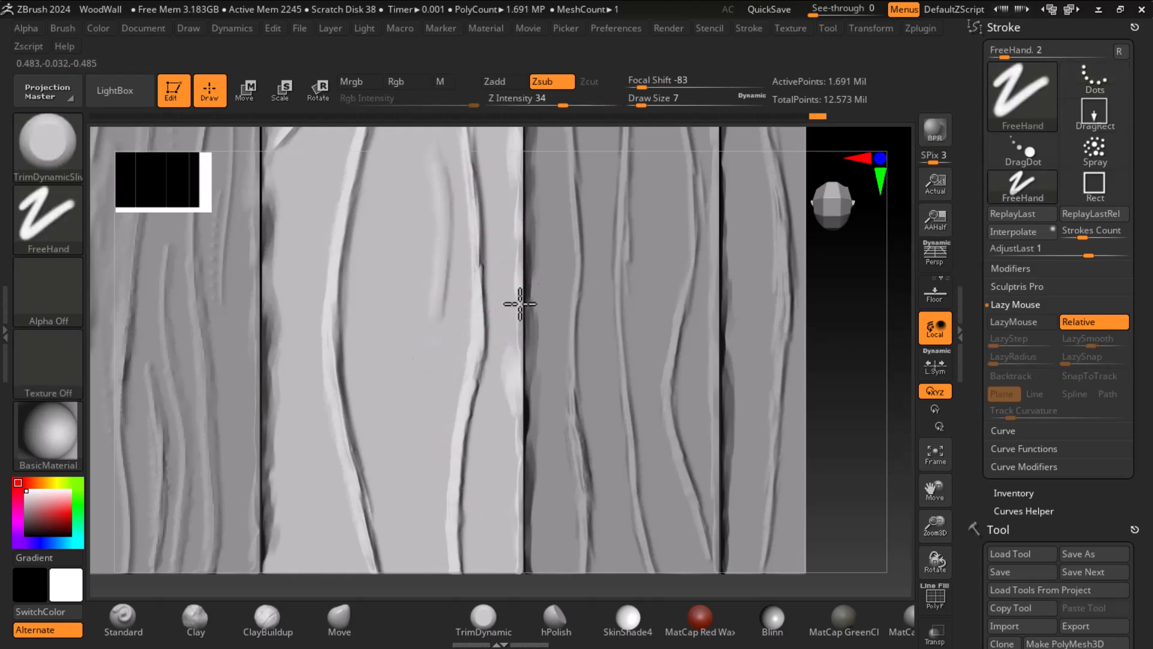
{"action": "left_click_drag", "start_coordinate": [514, 347], "coordinate": [512, 378]}
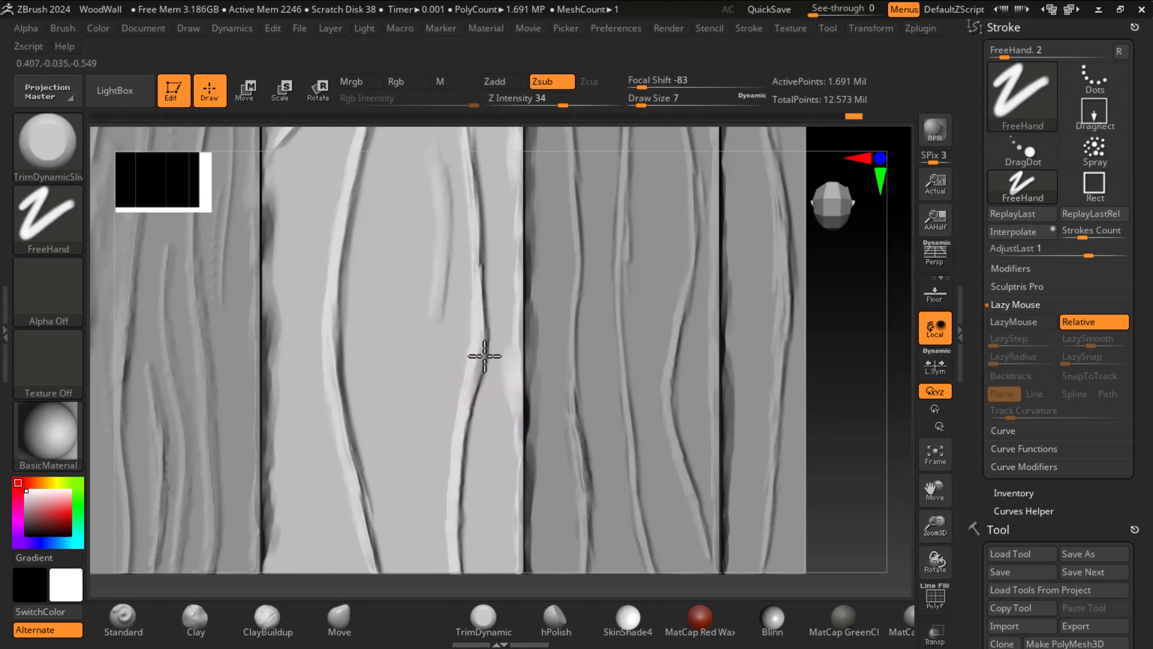
{"action": "key", "text": "shift"}
Step: Make the fifth plank active and trim the long curved grain ridge in its upper part with TrimDynamicSliver at draw size 7
{"action": "left_click_drag", "start_coordinate": [844, 395], "coordinate": [774, 243], "text": "alt"}
{"action": "left_click_drag", "start_coordinate": [768, 384], "coordinate": [732, 526], "text": "alt"}
{"action": "left_click", "coordinate": [522, 313], "text": "alt"}
{"action": "left_click_drag", "start_coordinate": [721, 291], "coordinate": [806, 270], "text": "alt"}
{"action": "left_click_drag", "start_coordinate": [564, 174], "coordinate": [585, 312]}
{"action": "mouse_move", "coordinate": [579, 237]}
{"action": "left_mouse_down"}
{"action": "mouse_move", "coordinate": [575, 361]}
{"action": "mouse_move", "coordinate": [562, 389]}
{"action": "left_mouse_up"}
{"action": "left_click_drag", "start_coordinate": [564, 319], "coordinate": [534, 418]}
{"action": "left_click_drag", "start_coordinate": [555, 375], "coordinate": [509, 467]}
{"action": "left_click_drag", "start_coordinate": [535, 399], "coordinate": [498, 495]}
{"action": "left_click_drag", "start_coordinate": [521, 448], "coordinate": [483, 522]}
{"action": "left_click_drag", "start_coordinate": [526, 427], "coordinate": [484, 536]}
Step: Trim the short curved ridge at the fifth plank's upper left and smooth its upper tip
{"action": "right_click_drag", "start_coordinate": [774, 412], "coordinate": [796, 331], "text": "ctrl"}
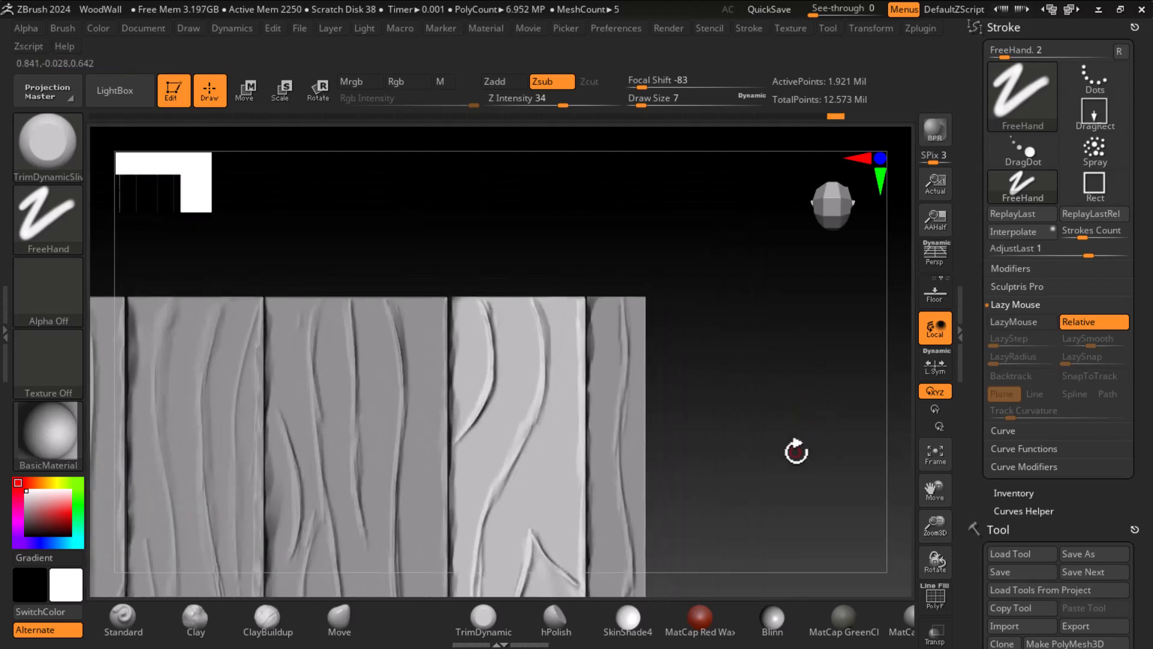
{"action": "right_click_drag", "start_coordinate": [781, 467], "coordinate": [790, 310], "text": "alt"}
{"action": "right_click_drag", "start_coordinate": [790, 310], "coordinate": [826, 476], "text": "ctrl"}
{"action": "left_click_drag", "start_coordinate": [479, 197], "coordinate": [492, 253]}
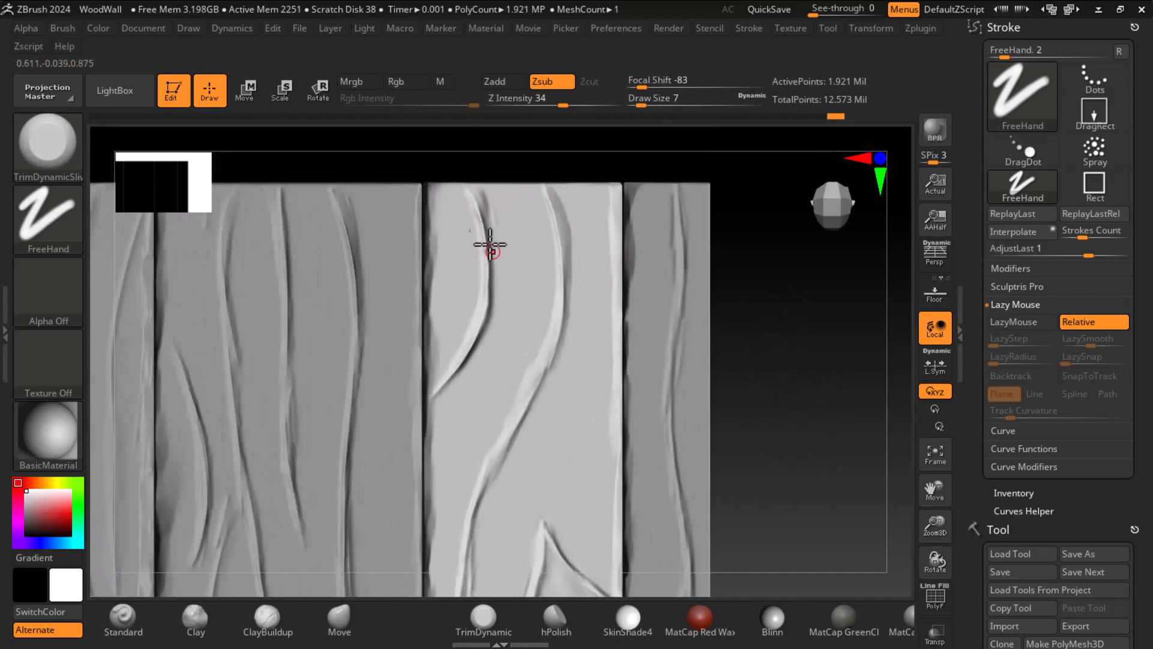
{"action": "mouse_move", "coordinate": [490, 270]}
{"action": "left_mouse_down"}
{"action": "mouse_move", "coordinate": [486, 309]}
{"action": "mouse_move", "coordinate": [433, 394]}
{"action": "left_mouse_up"}
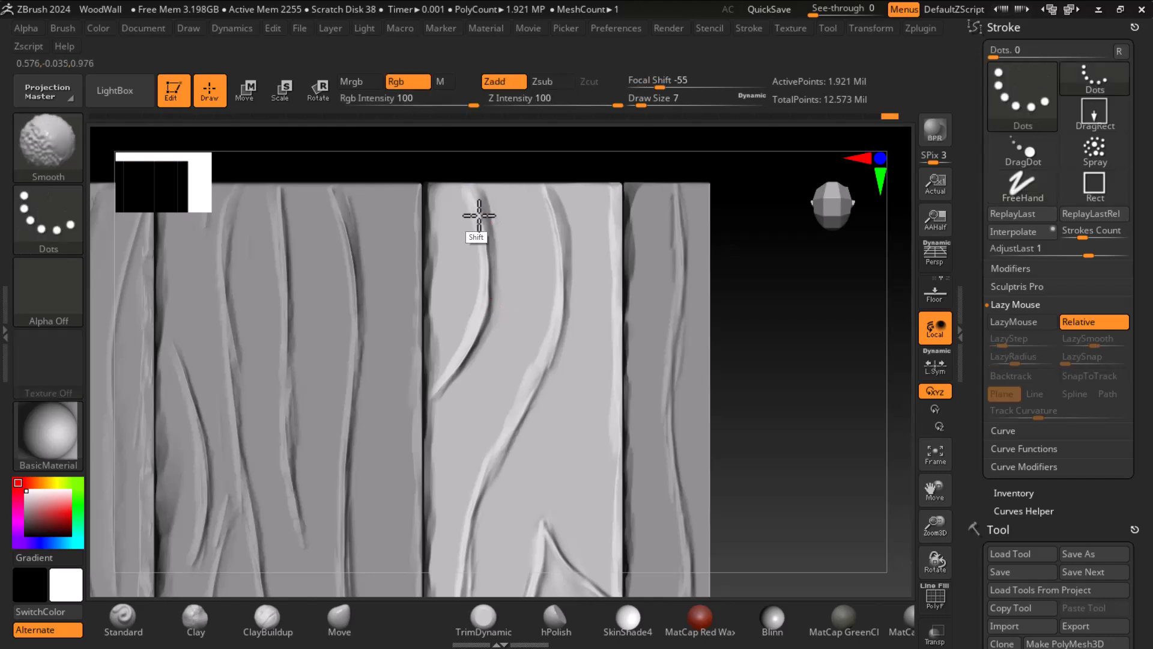
Step: Trim both sides of the upper pointed grain arch near its tip in the middle of the fifth plank, using draw size 7
{"action": "left_click_drag", "start_coordinate": [813, 443], "coordinate": [805, 329], "text": "alt"}
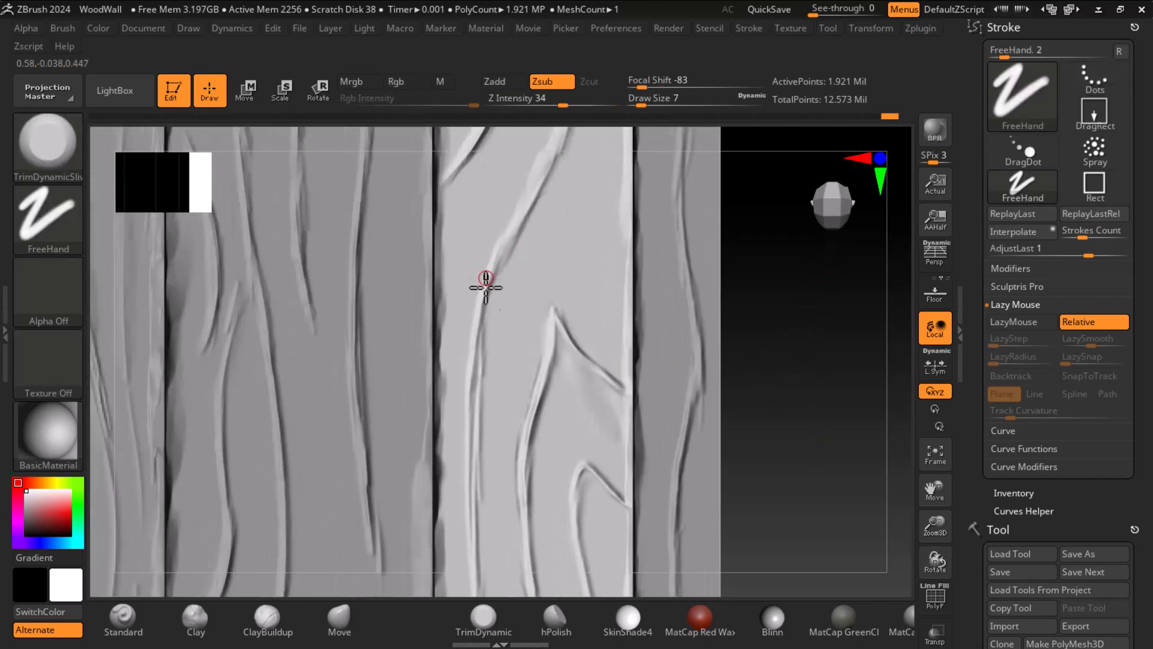
{"action": "left_click_drag", "start_coordinate": [789, 415], "coordinate": [787, 281], "text": "alt"}
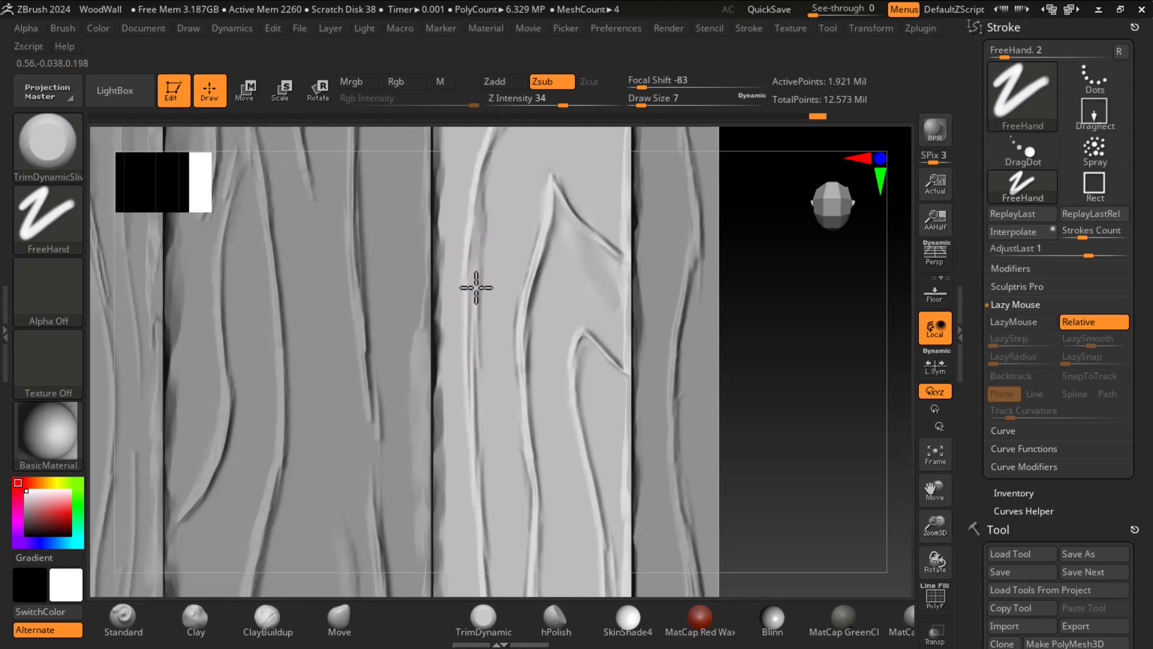
{"action": "mouse_move", "coordinate": [832, 428]}
{"action": "left_mouse_down"}
{"action": "mouse_move", "coordinate": [837, 437]}
{"action": "mouse_move", "coordinate": [810, 453]}
{"action": "mouse_move", "coordinate": [818, 444]}
{"action": "left_mouse_up"}
{"action": "left_click_drag", "start_coordinate": [805, 388], "coordinate": [804, 408]}
{"action": "mouse_move", "coordinate": [549, 176]}
{"action": "left_mouse_down"}
{"action": "mouse_move", "coordinate": [522, 298]}
{"action": "mouse_move", "coordinate": [523, 385]}
{"action": "mouse_move", "coordinate": [539, 250]}
{"action": "left_mouse_up"}
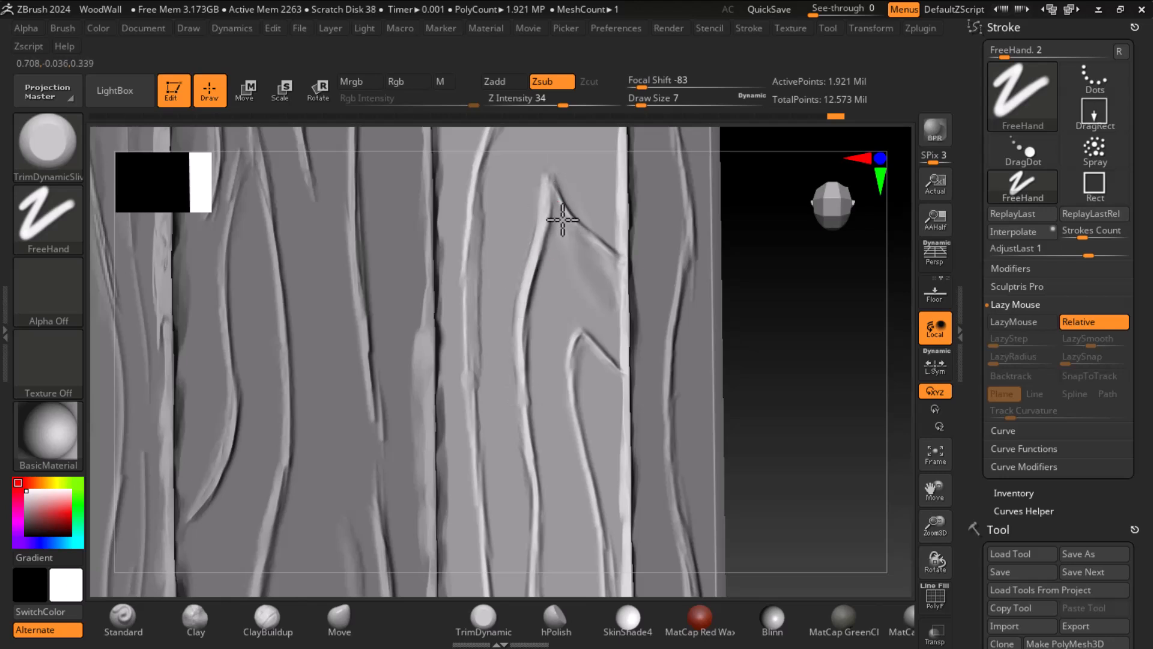
{"action": "left_click_drag", "start_coordinate": [612, 260], "coordinate": [568, 214]}
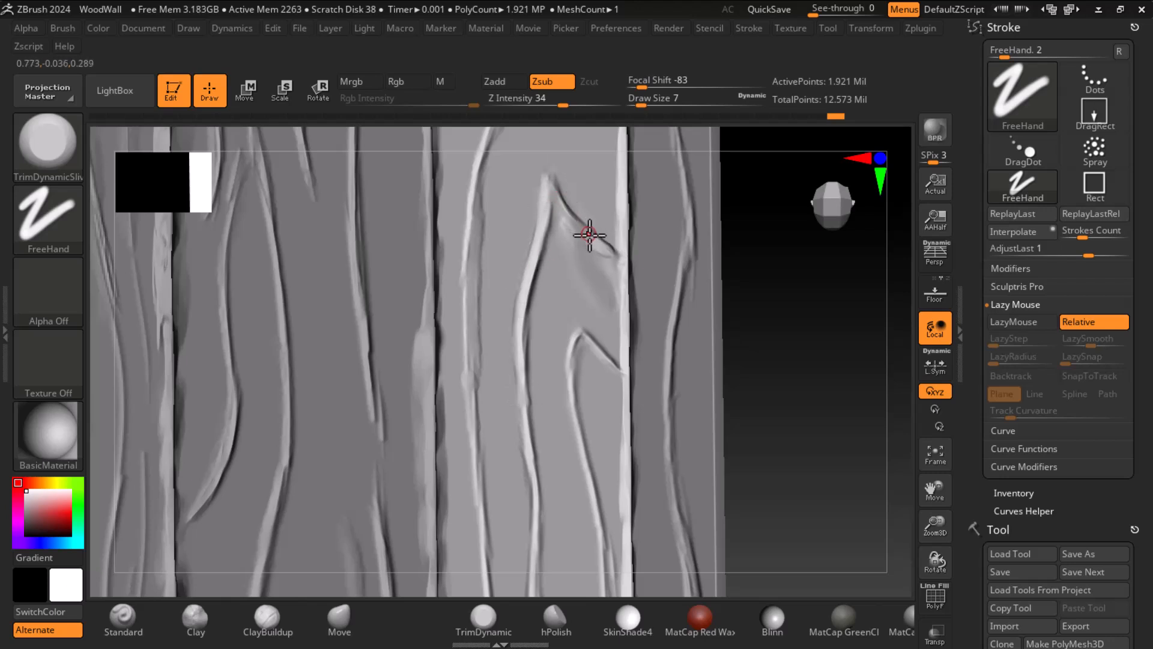
Step: Reduce the draw size to 4, then trim and smooth the slanted right-hand ridge of the fifth plank's upper pointed arch
{"action": "right_click_drag", "start_coordinate": [813, 297], "coordinate": [822, 384], "text": "ctrl"}
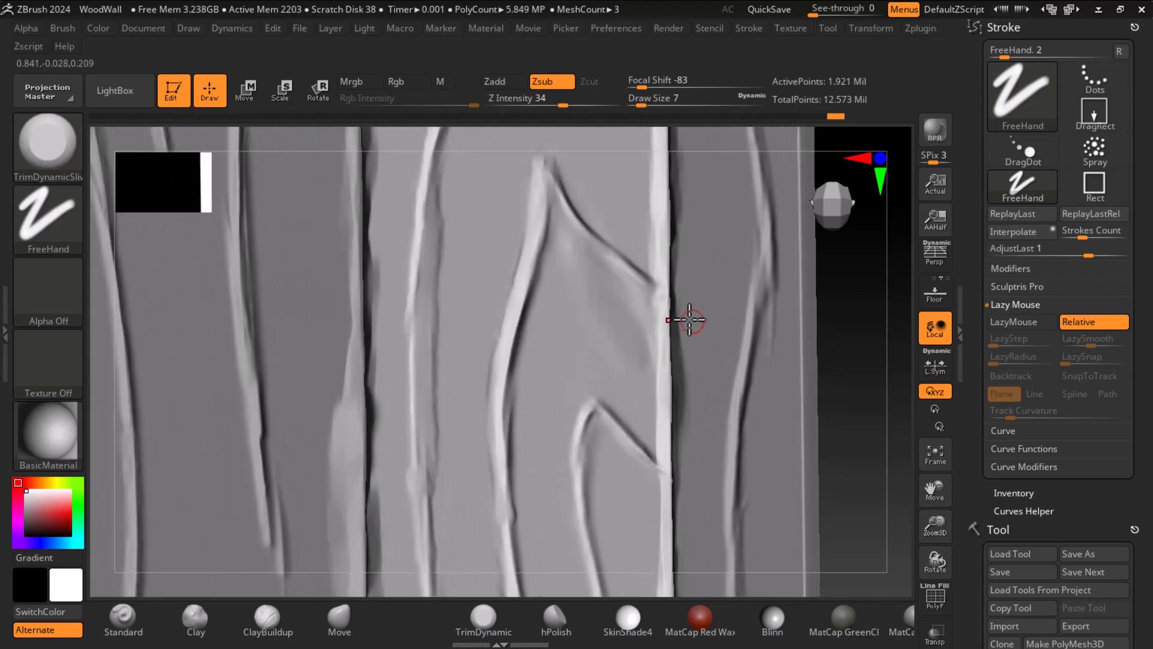
{"action": "key", "text": "bracketleft"}
{"action": "left_click_drag", "start_coordinate": [609, 269], "coordinate": [592, 248]}
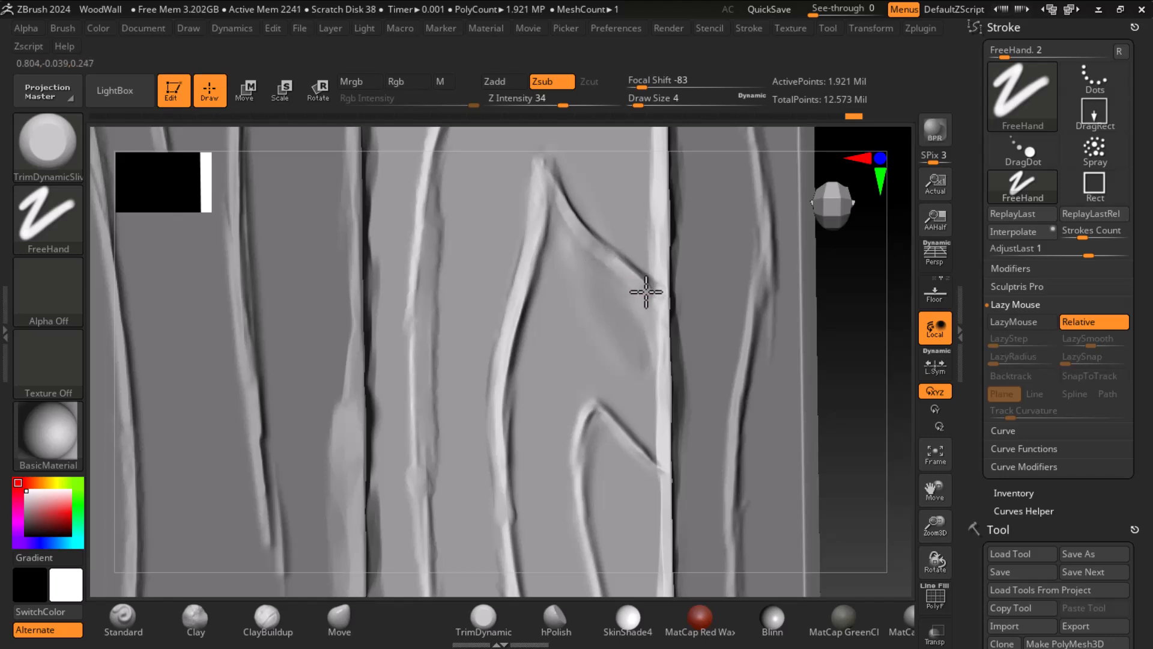
{"action": "left_click_drag", "start_coordinate": [642, 289], "coordinate": [586, 236], "text": "shift"}
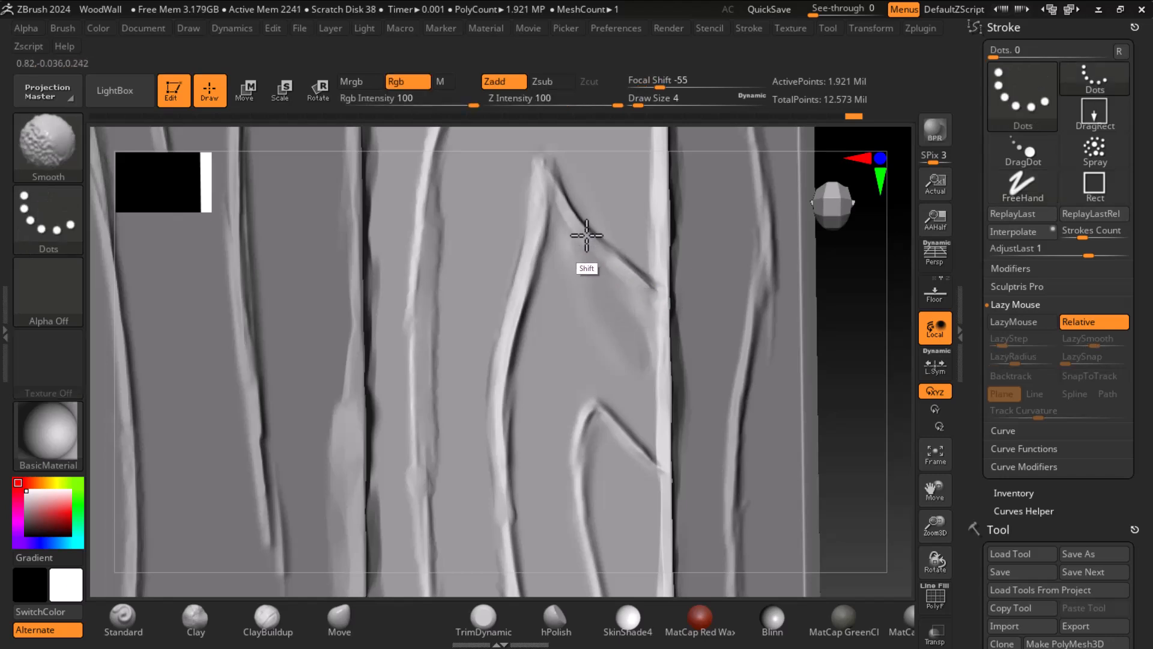
Step: Trim the rounded top of the fifth plank's lower grain arch along its left side
{"action": "mouse_move", "coordinate": [872, 414]}
{"action": "left_mouse_down"}
{"action": "mouse_move", "coordinate": [870, 437]}
{"action": "mouse_move", "coordinate": [843, 253]}
{"action": "left_mouse_up"}
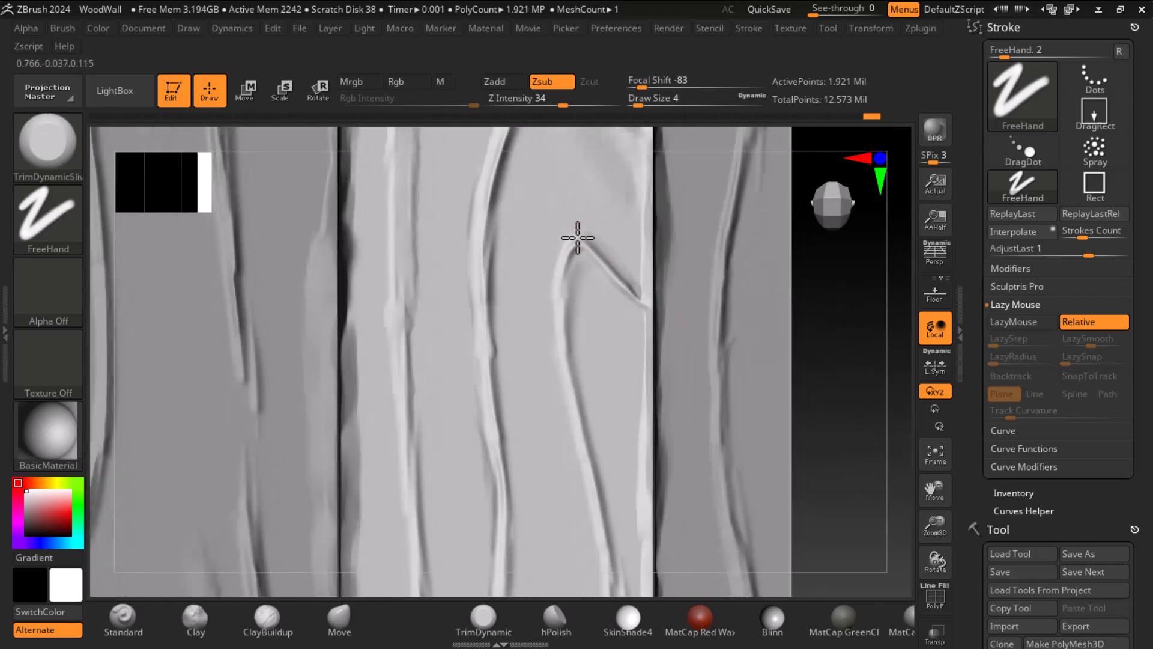
{"action": "left_click_drag", "start_coordinate": [564, 266], "coordinate": [562, 265]}
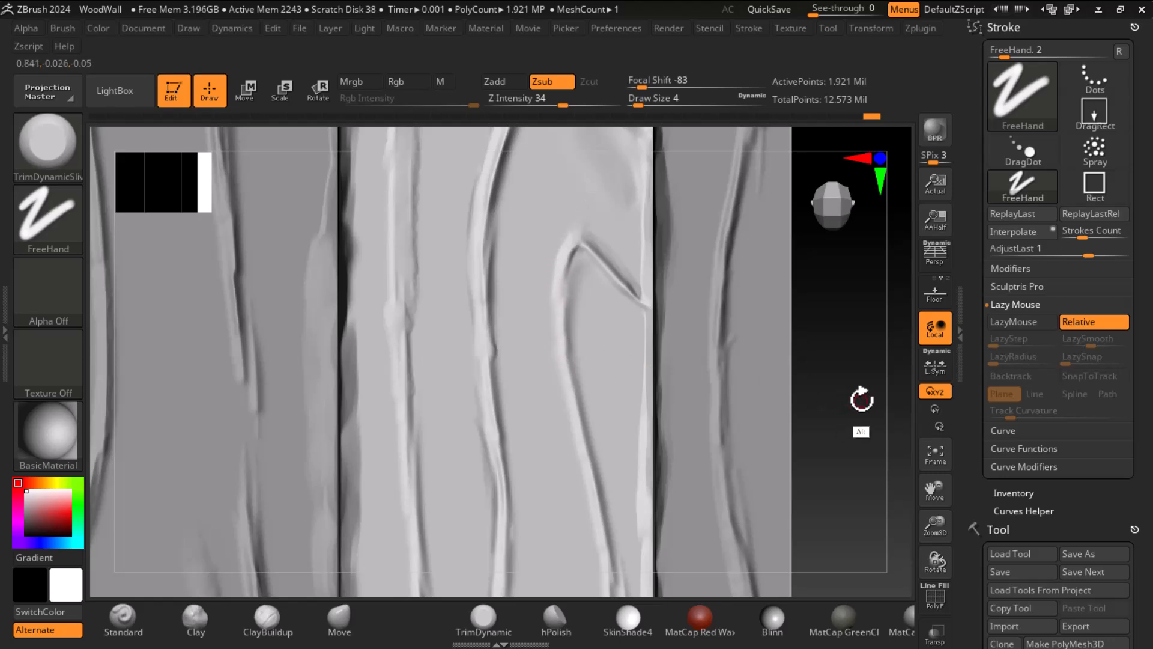
{"action": "left_click_drag", "start_coordinate": [862, 398], "coordinate": [838, 279], "text": "alt"}
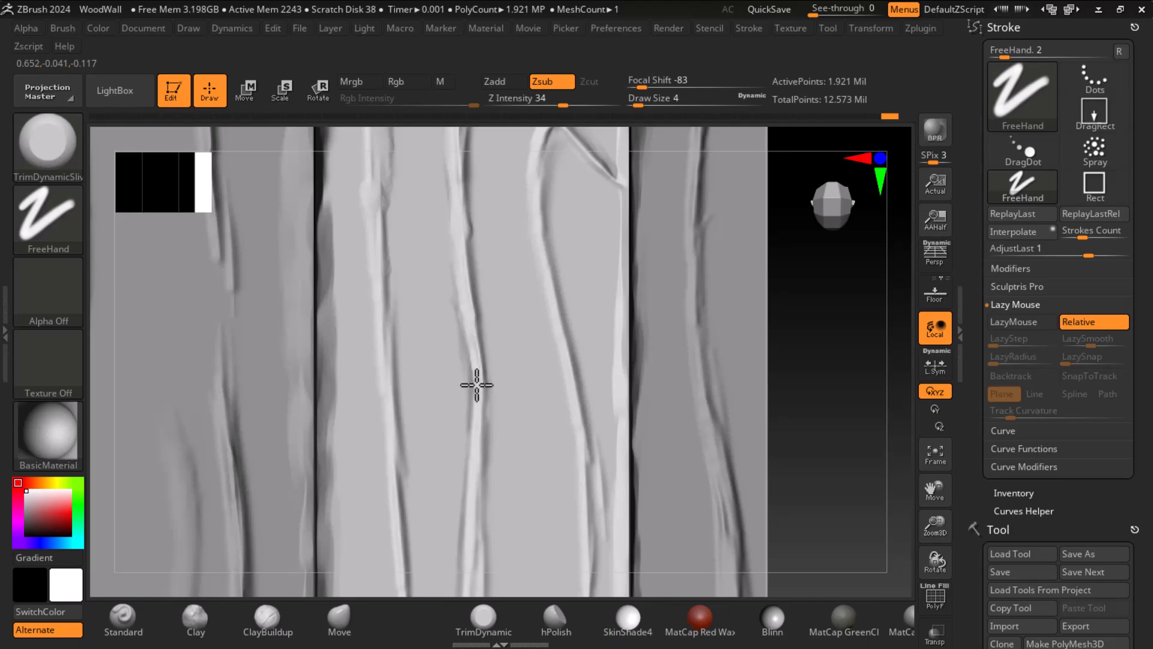
Step: Trim the long left-hand ridge running down from the upper pointed arch on the fifth plank
{"action": "left_click_drag", "start_coordinate": [787, 484], "coordinate": [850, 504], "text": "alt"}
{"action": "left_click_drag", "start_coordinate": [818, 373], "coordinate": [834, 399], "text": "alt"}
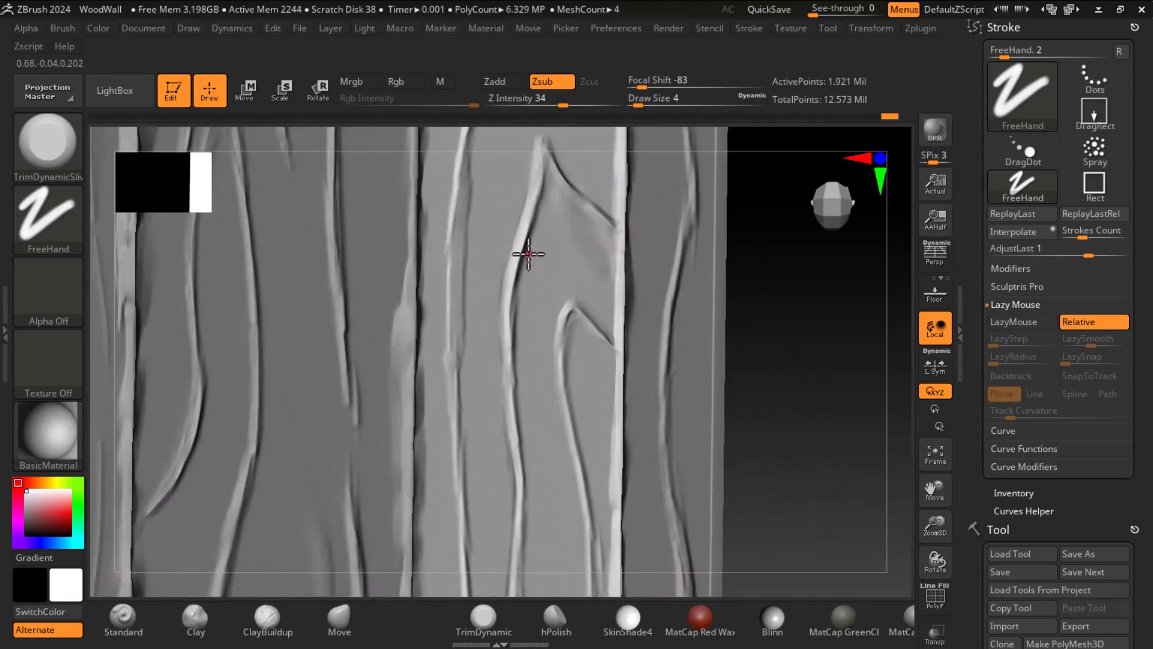
{"action": "left_click_drag", "start_coordinate": [506, 331], "coordinate": [505, 307]}
{"action": "left_click_drag", "start_coordinate": [506, 370], "coordinate": [506, 412]}
{"action": "left_click_drag", "start_coordinate": [800, 467], "coordinate": [828, 377], "text": "alt"}
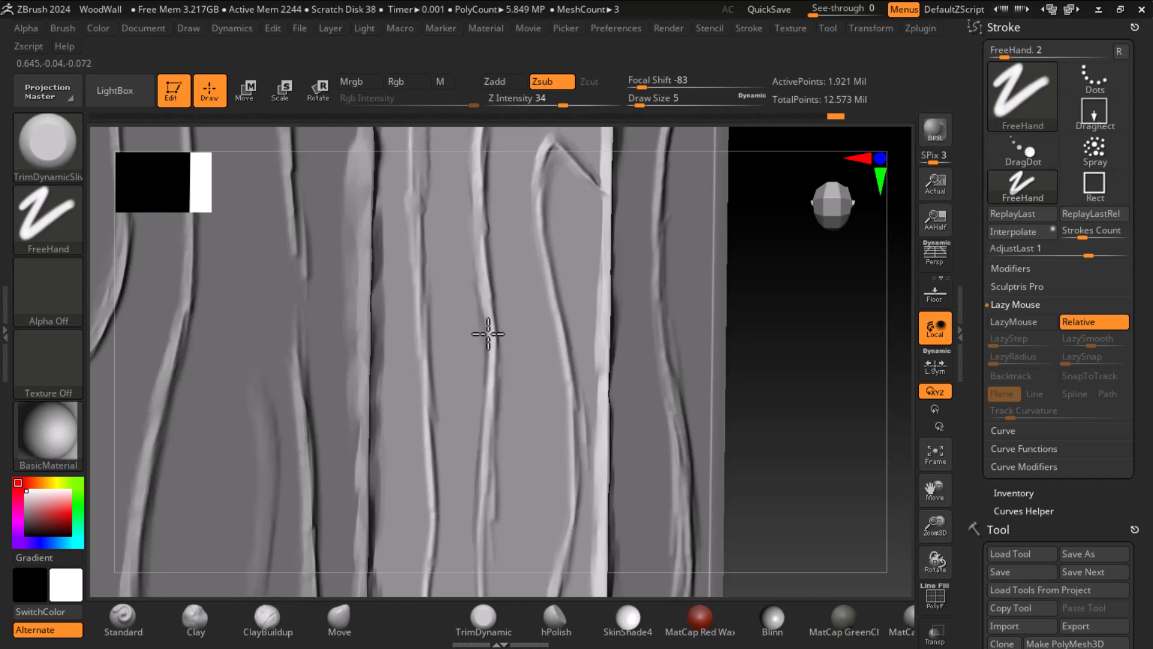
Step: Trim the middle grain ridge in the fifth plank's lower half at draw size 5
{"action": "left_click_drag", "start_coordinate": [734, 451], "coordinate": [750, 315], "text": "alt"}
{"action": "left_click_drag", "start_coordinate": [507, 204], "coordinate": [506, 275]}
{"action": "left_click_drag", "start_coordinate": [826, 483], "coordinate": [844, 371], "text": "alt"}
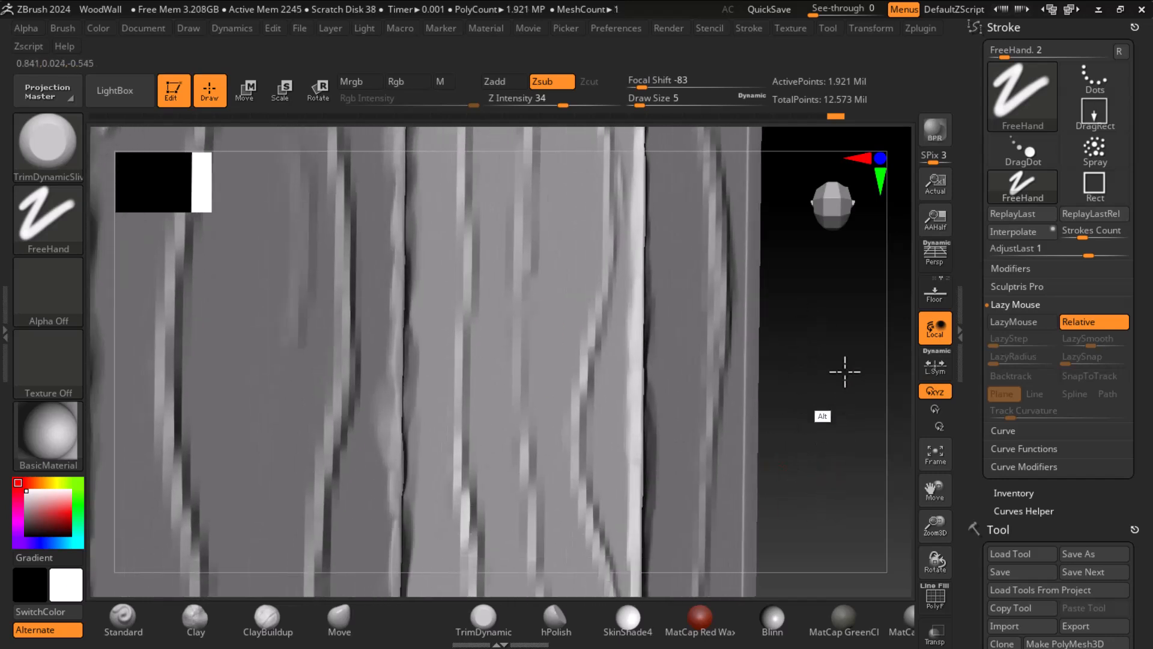
{"action": "left_click_drag", "start_coordinate": [832, 488], "coordinate": [850, 397]}
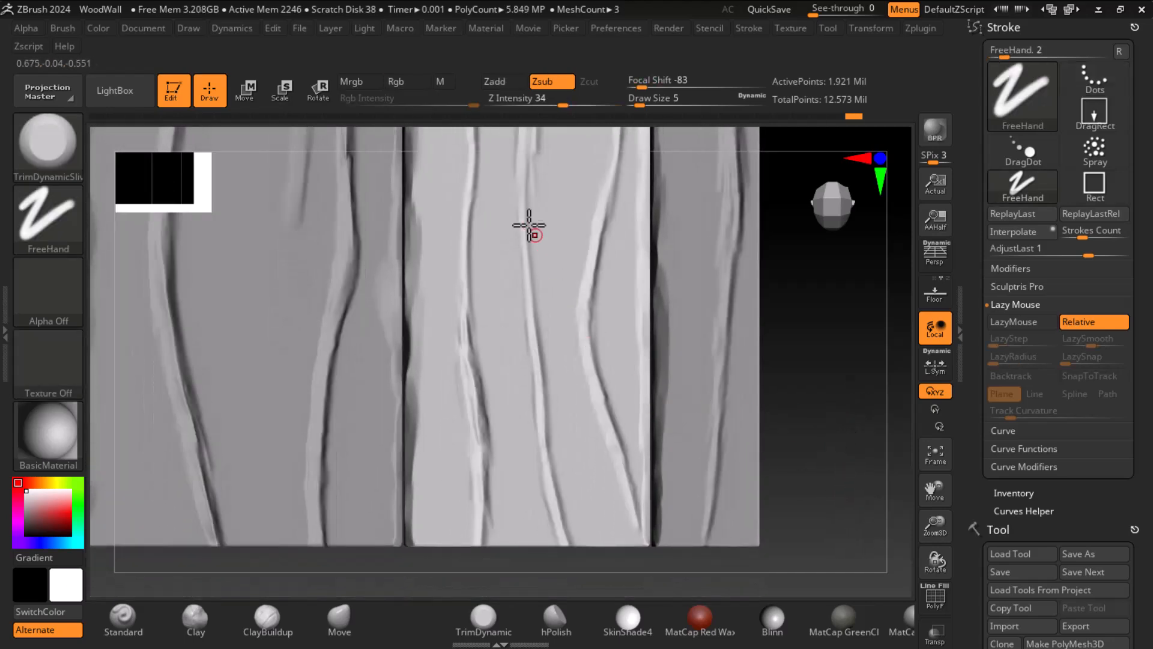
{"action": "left_click_drag", "start_coordinate": [778, 396], "coordinate": [840, 406]}
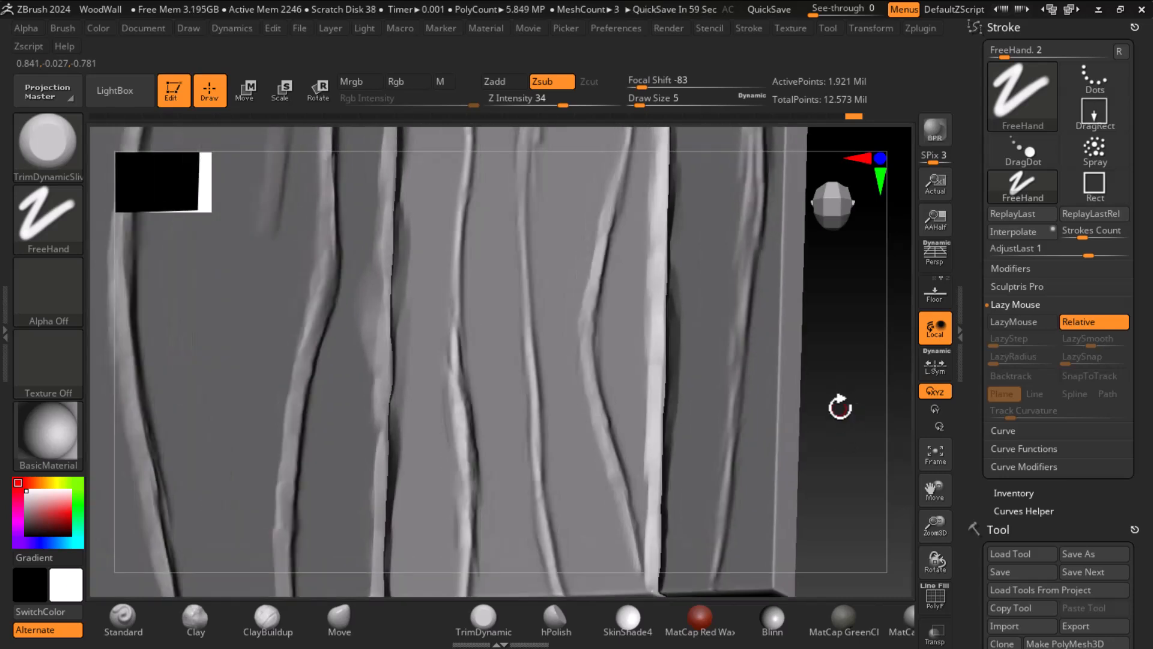
{"action": "left_click_drag", "start_coordinate": [832, 465], "coordinate": [841, 366]}
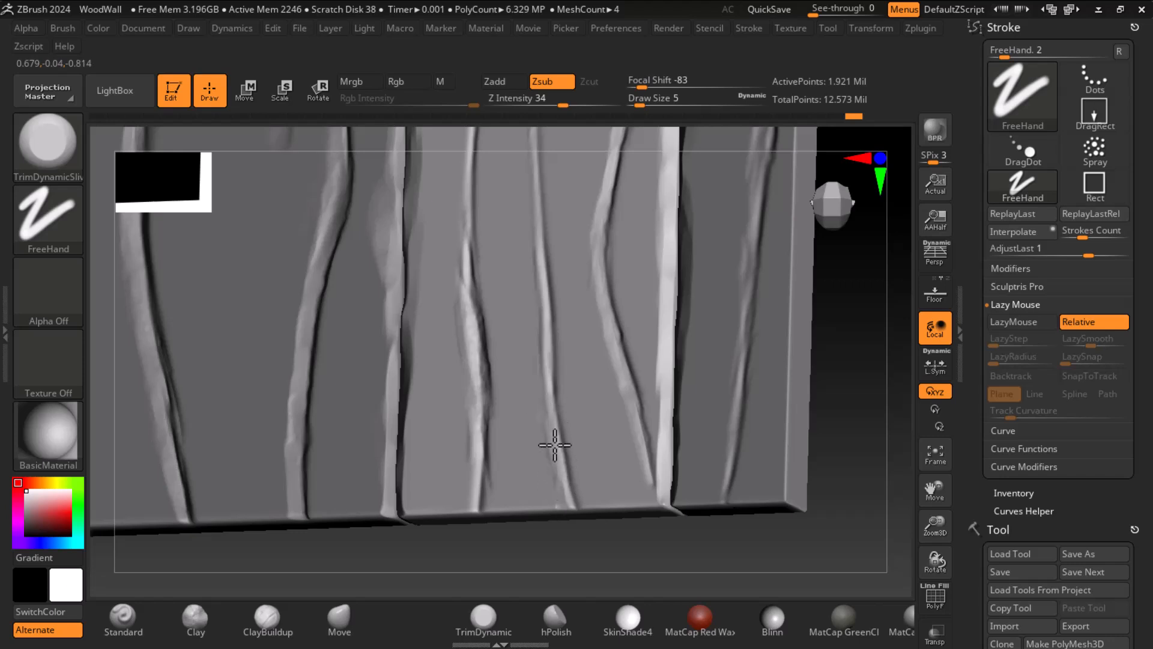
{"action": "left_click_drag", "start_coordinate": [836, 479], "coordinate": [857, 497], "text": "shift"}
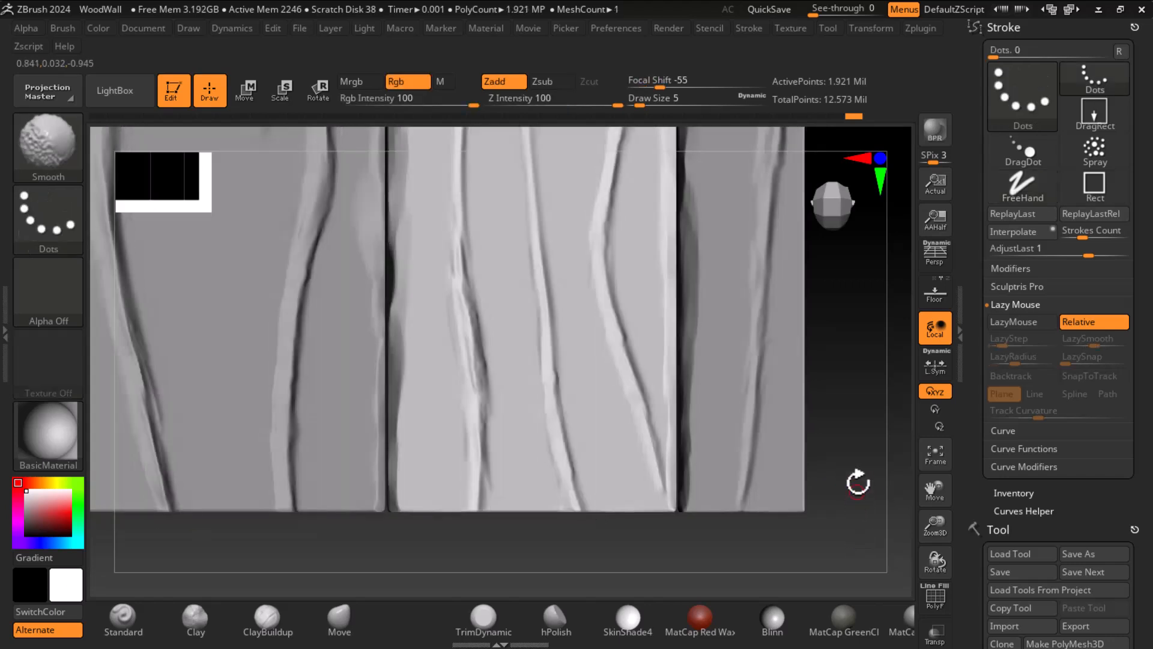
Step: Collapse the Lazy Mouse settings and trim the split left-hand grain ridge near the fifth plank's lower end
{"action": "left_click_drag", "start_coordinate": [853, 451], "coordinate": [811, 496], "text": "alt"}
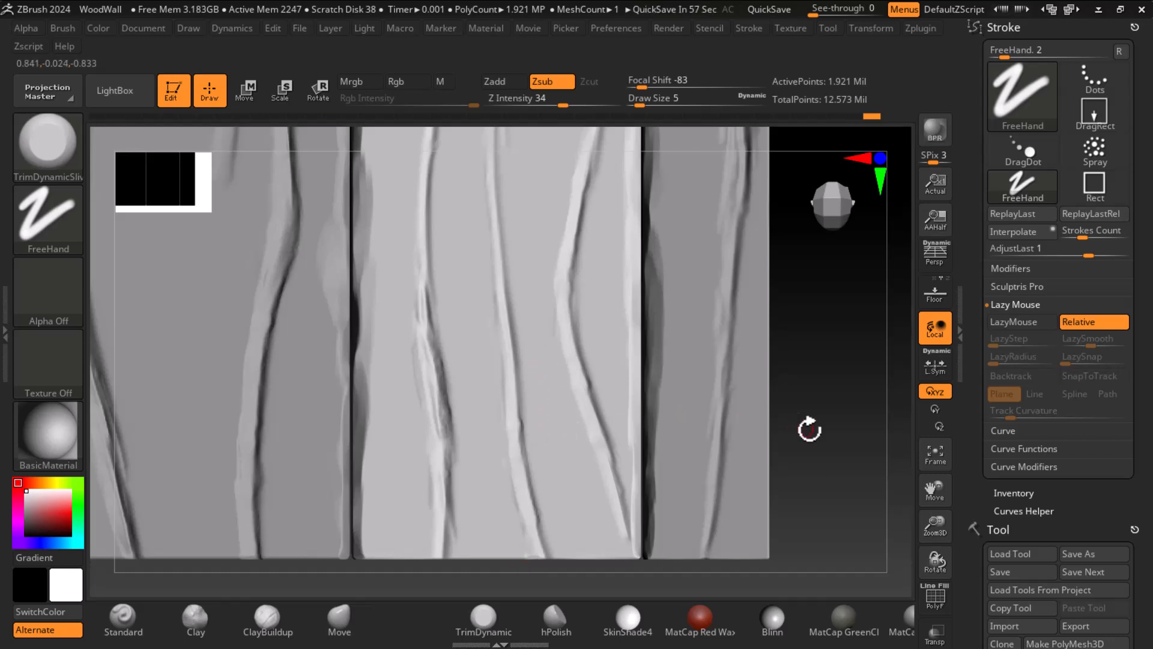
{"action": "left_click_drag", "start_coordinate": [803, 425], "coordinate": [803, 375], "text": "alt"}
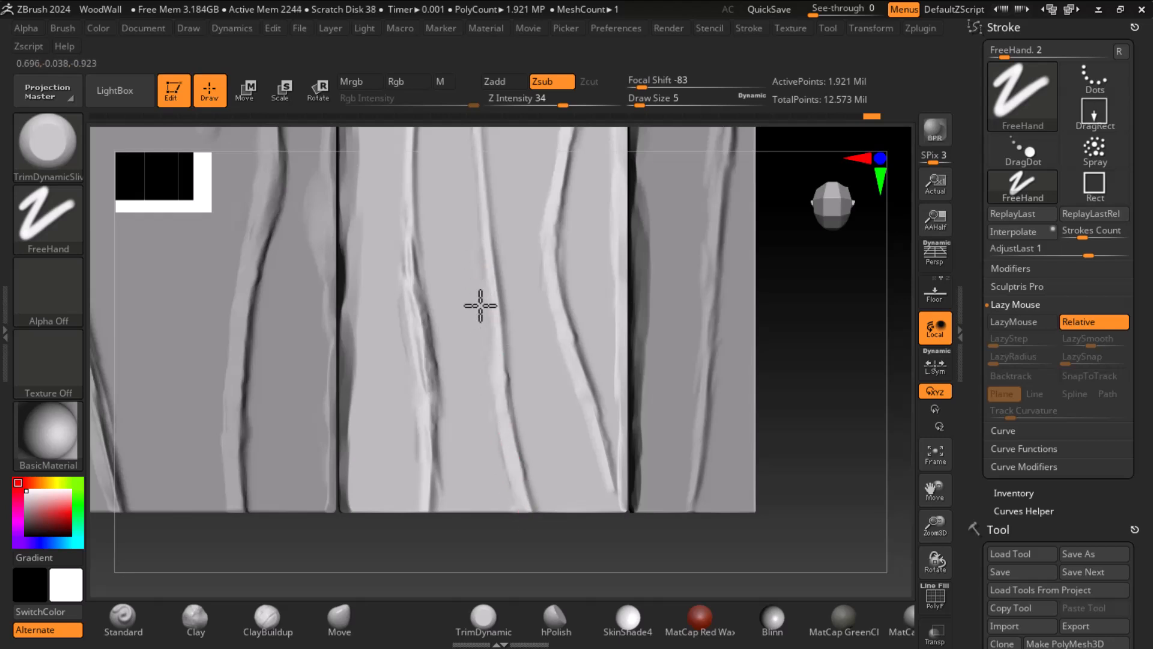
{"action": "mouse_move", "coordinate": [416, 289]}
{"action": "left_mouse_down"}
{"action": "mouse_move", "coordinate": [404, 298]}
{"action": "mouse_move", "coordinate": [414, 337]}
{"action": "mouse_move", "coordinate": [432, 350]}
{"action": "left_mouse_up"}
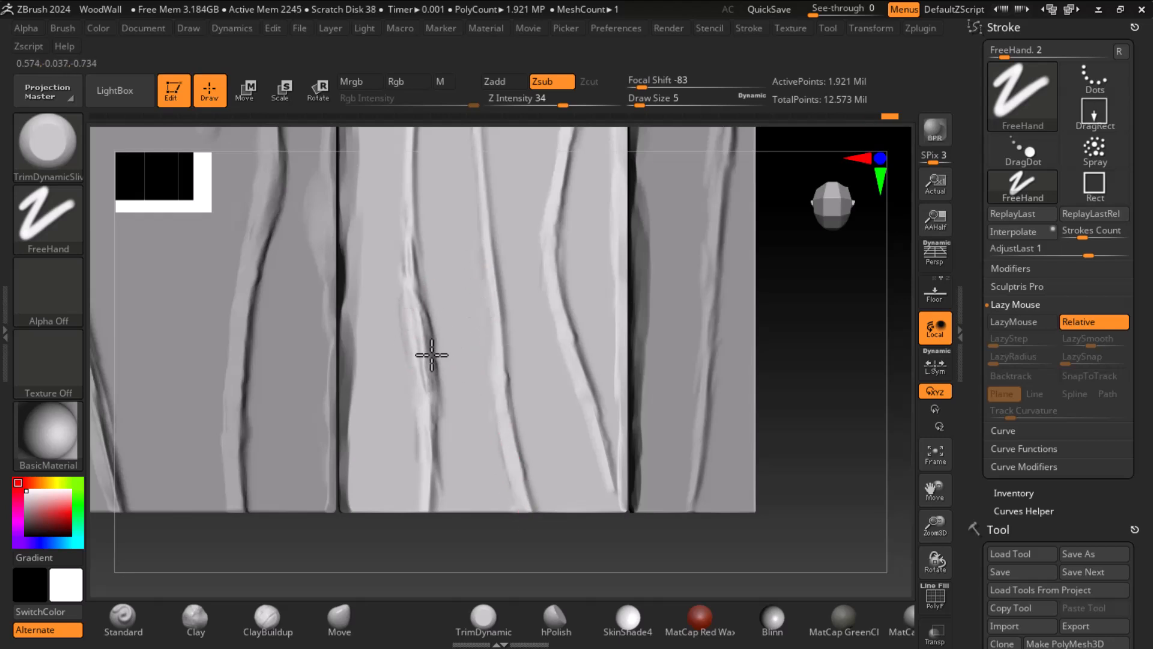
{"action": "left_click", "coordinate": [751, 30]}
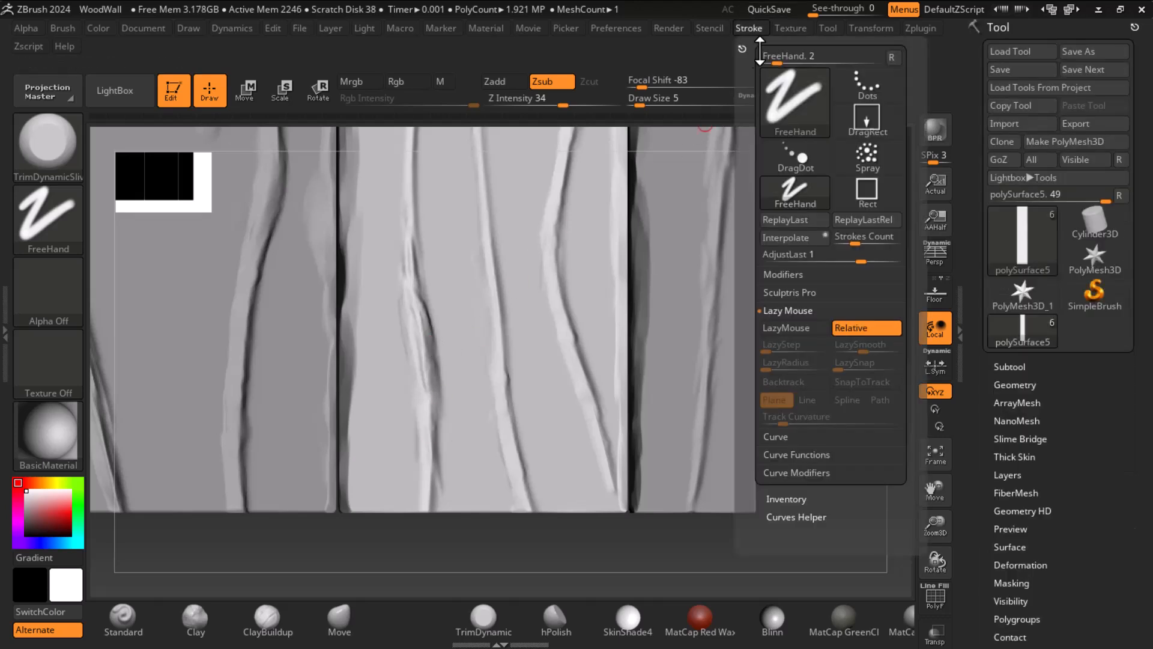
{"action": "left_click", "coordinate": [798, 313]}
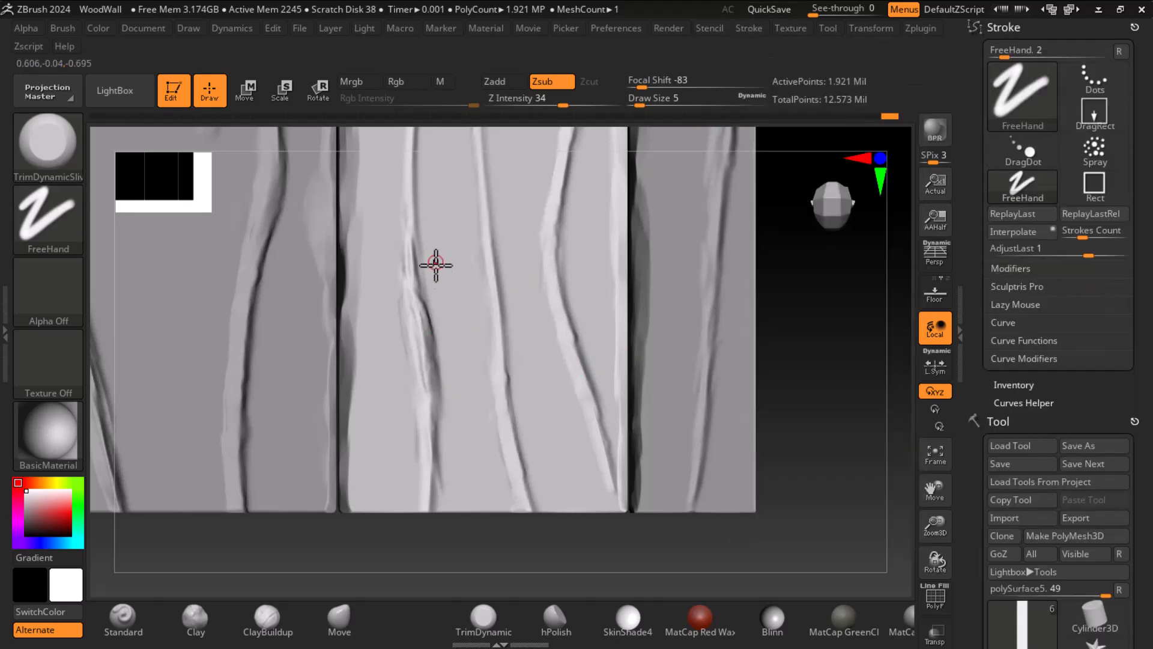
{"action": "left_click_drag", "start_coordinate": [417, 291], "coordinate": [434, 397]}
{"action": "left_click_drag", "start_coordinate": [422, 322], "coordinate": [434, 484]}
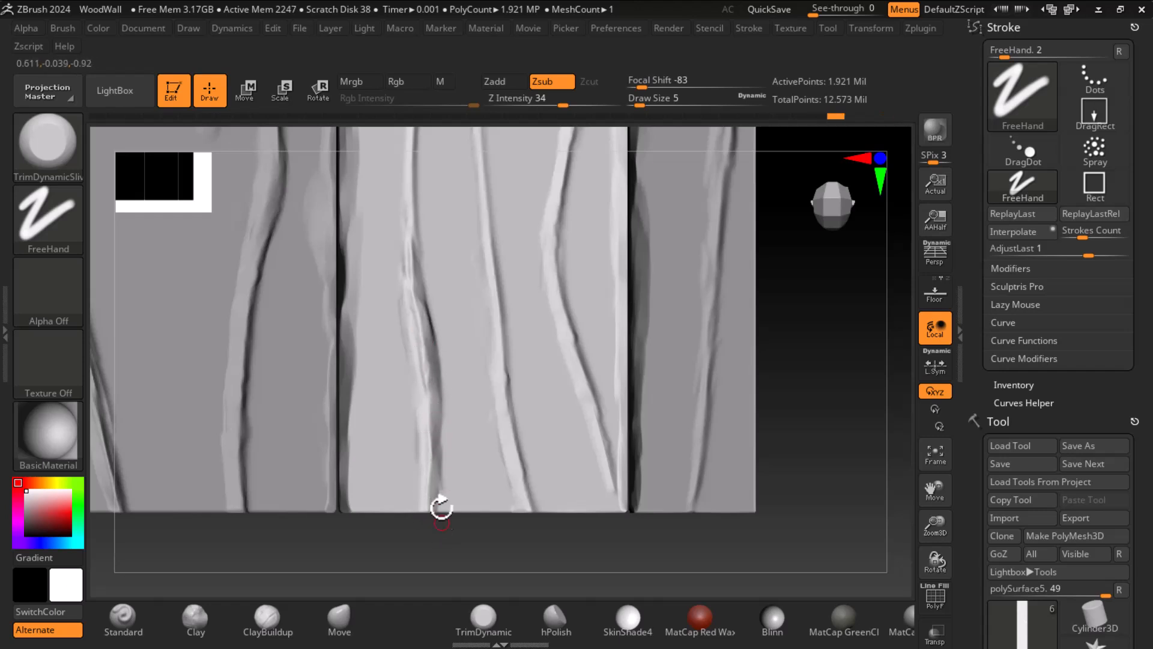
{"action": "left_click_drag", "start_coordinate": [413, 235], "coordinate": [417, 305]}
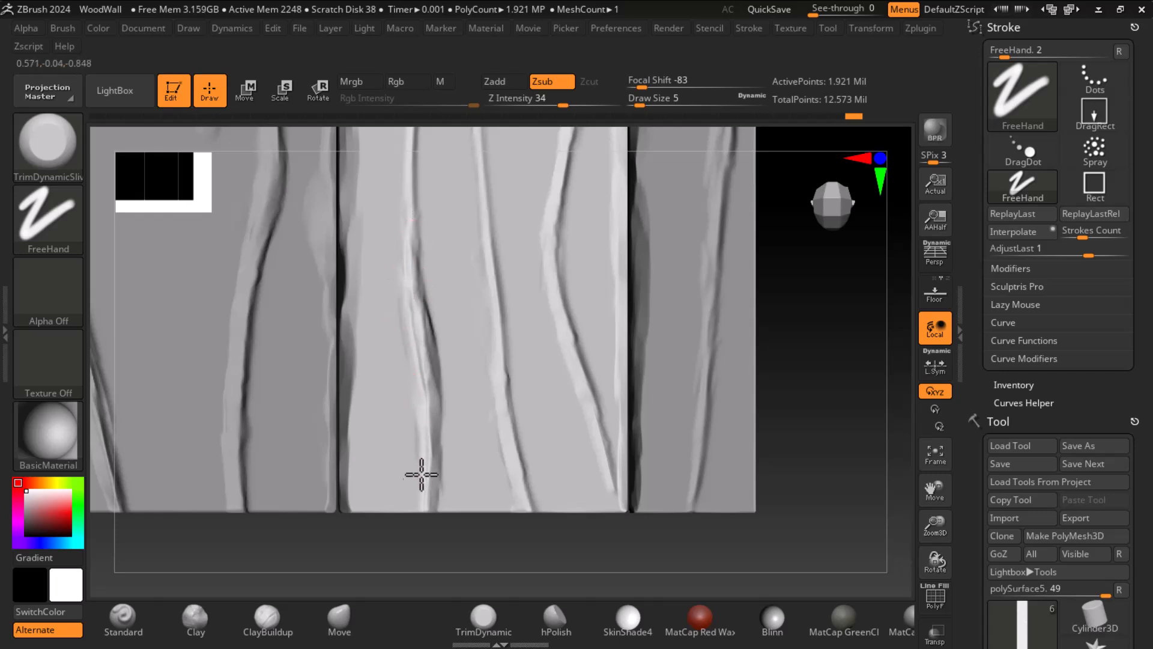
Step: Trim the winding right-hand grain ridge on the fifth plank's lower half and the bump beside the middle ridge
{"action": "left_click_drag", "start_coordinate": [819, 402], "coordinate": [730, 370]}
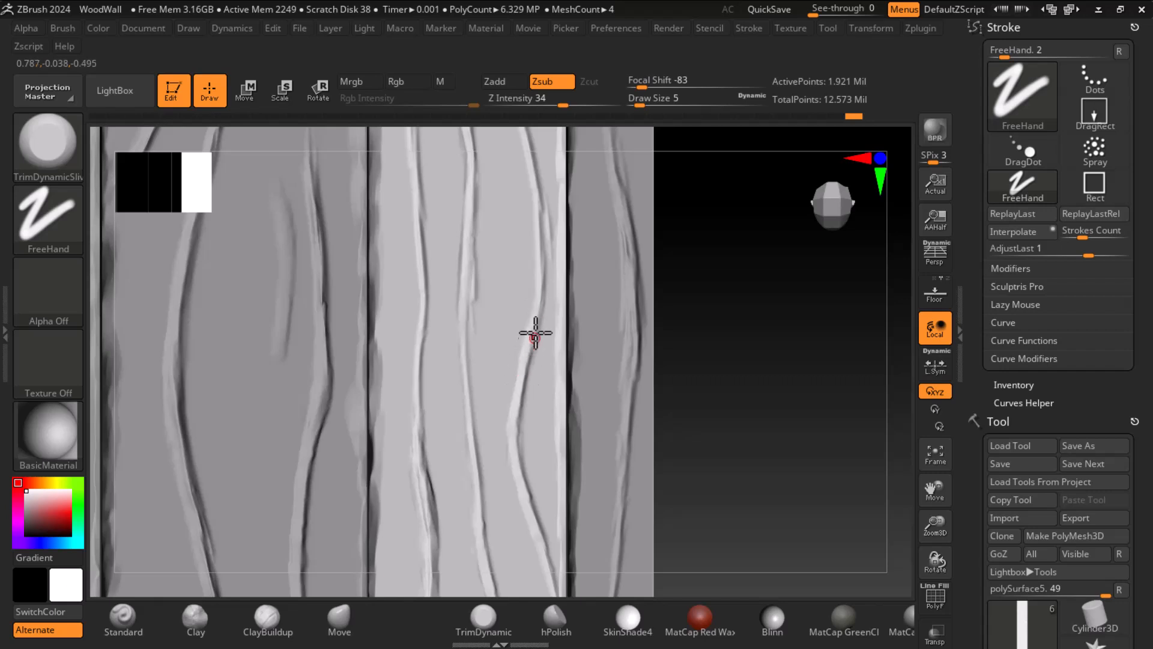
{"action": "left_click_drag", "start_coordinate": [520, 398], "coordinate": [532, 521]}
{"action": "left_click_drag", "start_coordinate": [776, 482], "coordinate": [788, 544], "text": "alt"}
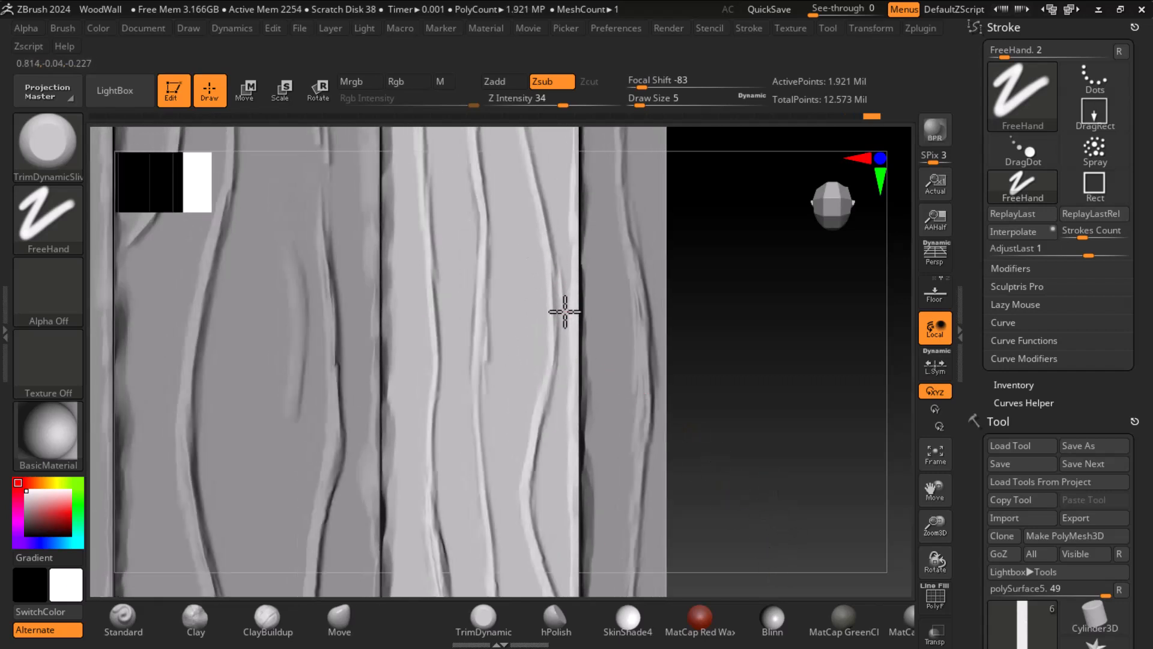
{"action": "left_click_drag", "start_coordinate": [564, 317], "coordinate": [557, 278]}
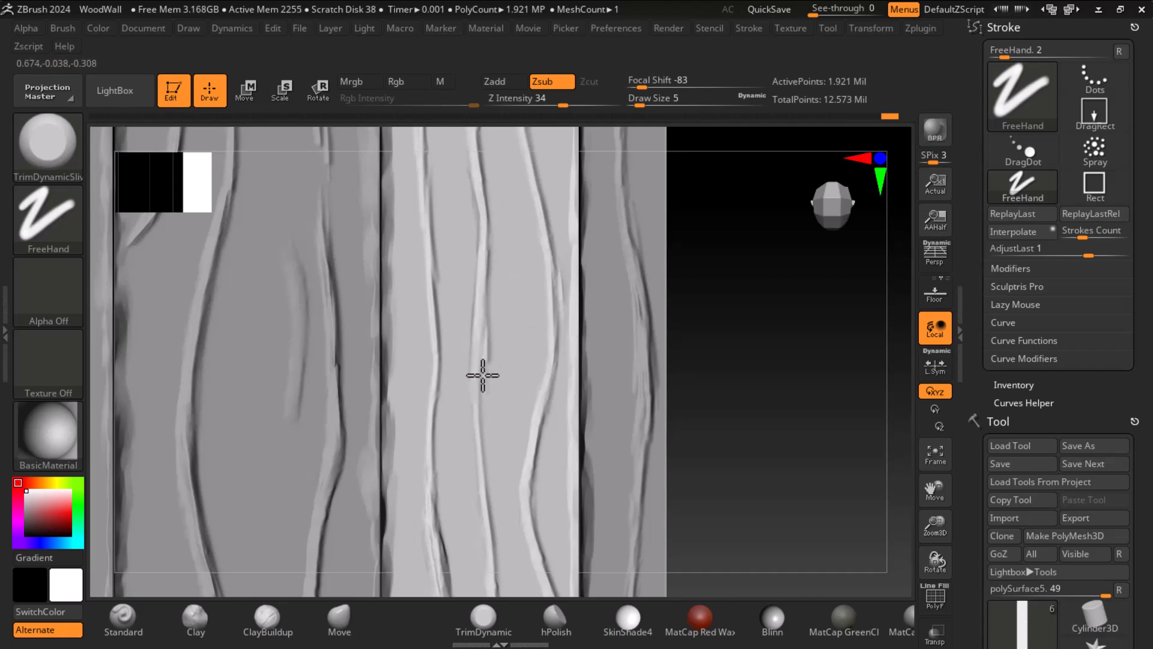
{"action": "left_click_drag", "start_coordinate": [483, 377], "coordinate": [481, 390]}
Step: Trim the short slanted right-hand ridge of the fifth plank's lower grain arch
{"action": "left_click_drag", "start_coordinate": [740, 445], "coordinate": [774, 259], "text": "alt"}
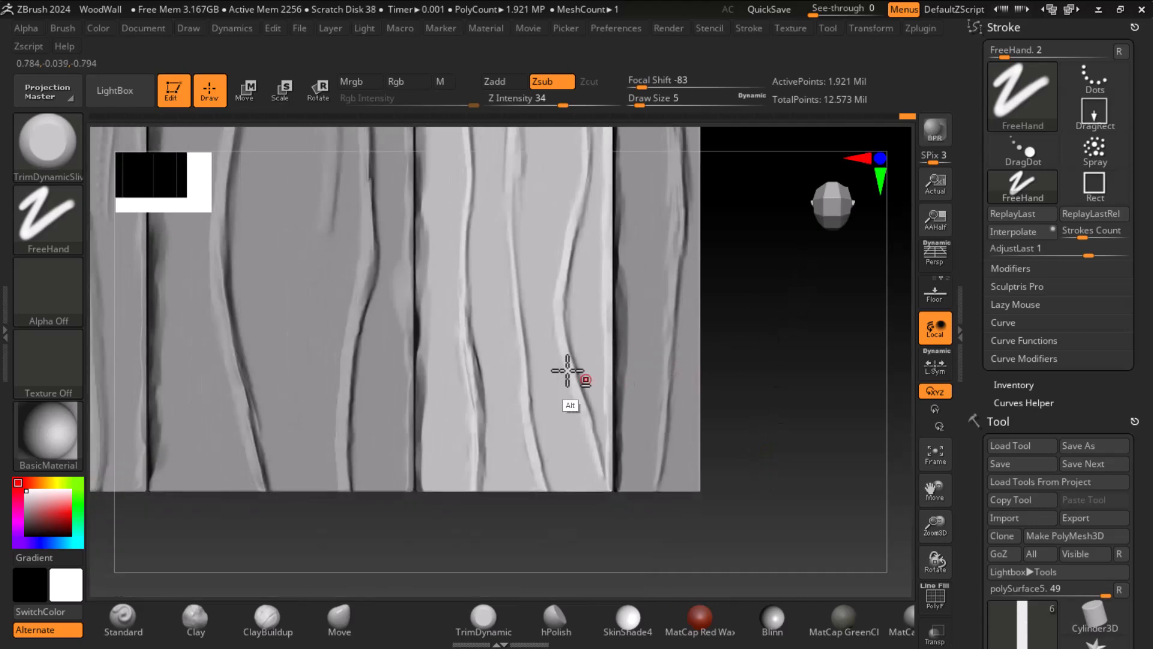
{"action": "left_click_drag", "start_coordinate": [791, 427], "coordinate": [772, 332]}
{"action": "left_click_drag", "start_coordinate": [834, 429], "coordinate": [749, 288], "text": "shift"}
{"action": "left_click_drag", "start_coordinate": [754, 402], "coordinate": [755, 428], "text": "alt"}
{"action": "left_click_drag", "start_coordinate": [750, 345], "coordinate": [781, 415], "text": "alt"}
{"action": "mouse_move", "coordinate": [785, 322]}
{"action": "left_mouse_down", "text": "alt"}
{"action": "mouse_move", "coordinate": [782, 405]}
{"action": "mouse_move", "coordinate": [807, 445]}
{"action": "left_mouse_up", "text": "alt"}
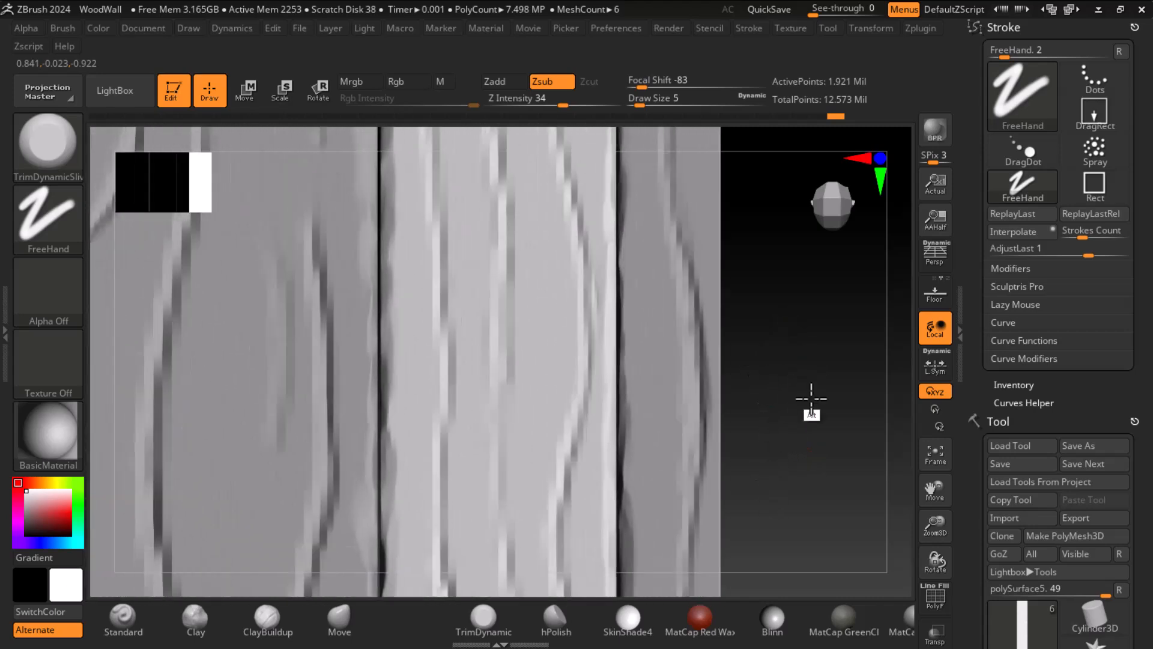
{"action": "left_click_drag", "start_coordinate": [813, 368], "coordinate": [802, 303], "text": "alt"}
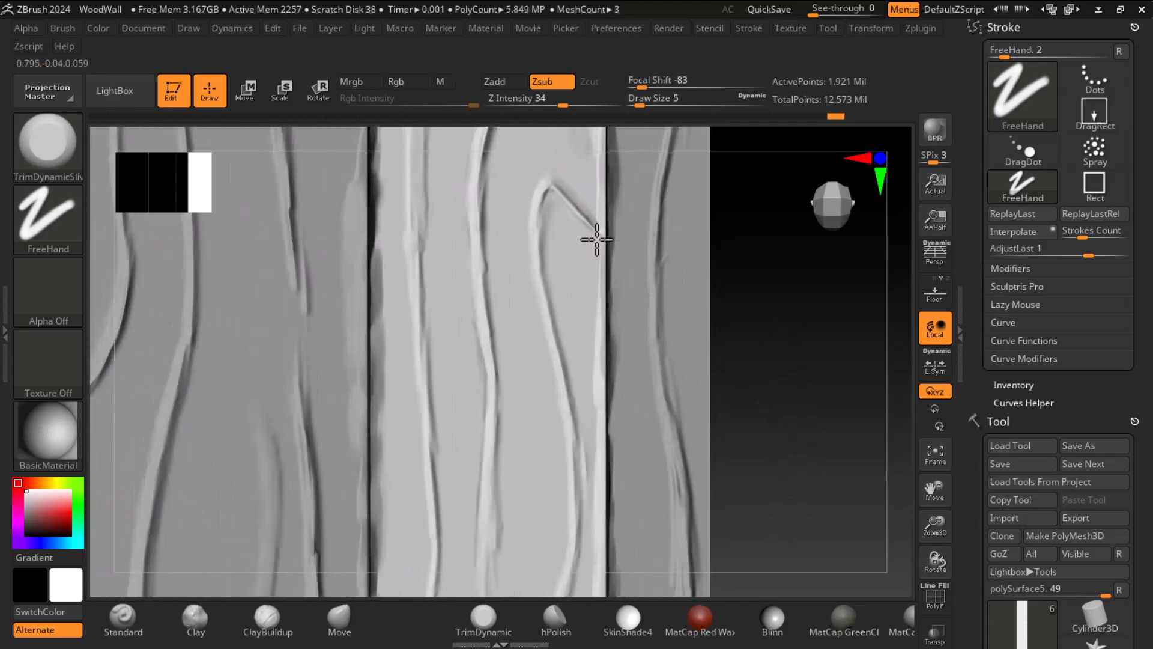
{"action": "left_click_drag", "start_coordinate": [571, 214], "coordinate": [548, 212]}
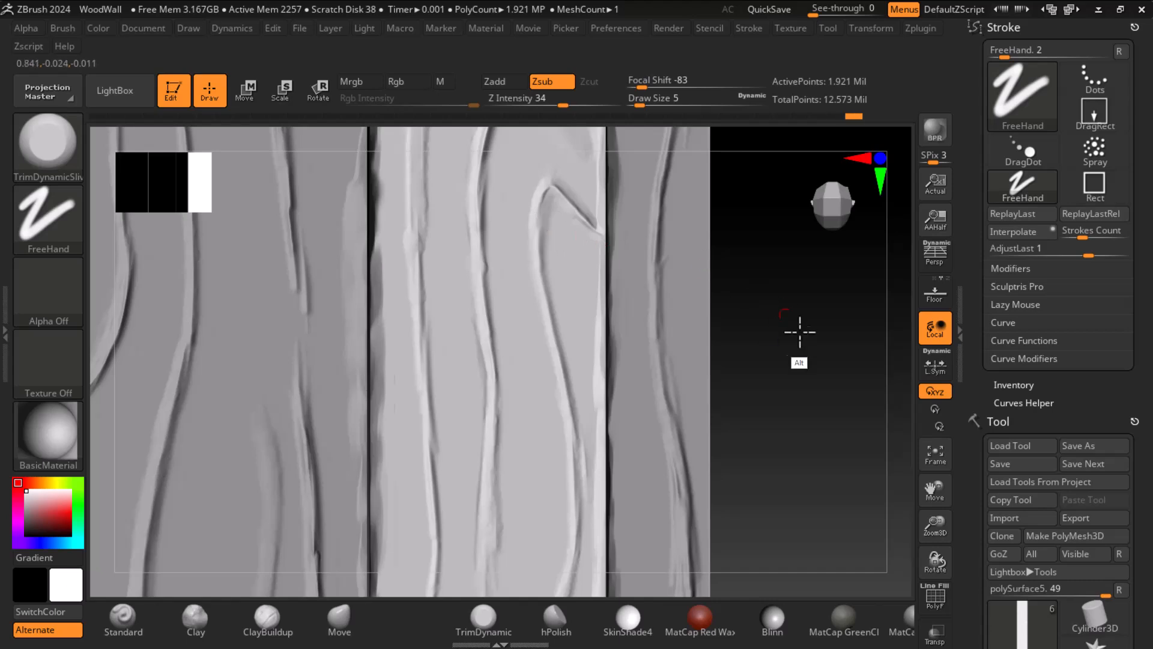
Step: Select the sixth plank and trim the long grain ridge along its upper half
{"action": "left_click_drag", "start_coordinate": [798, 332], "coordinate": [734, 214], "text": "alt"}
{"action": "left_click_drag", "start_coordinate": [771, 345], "coordinate": [802, 478], "text": "alt"}
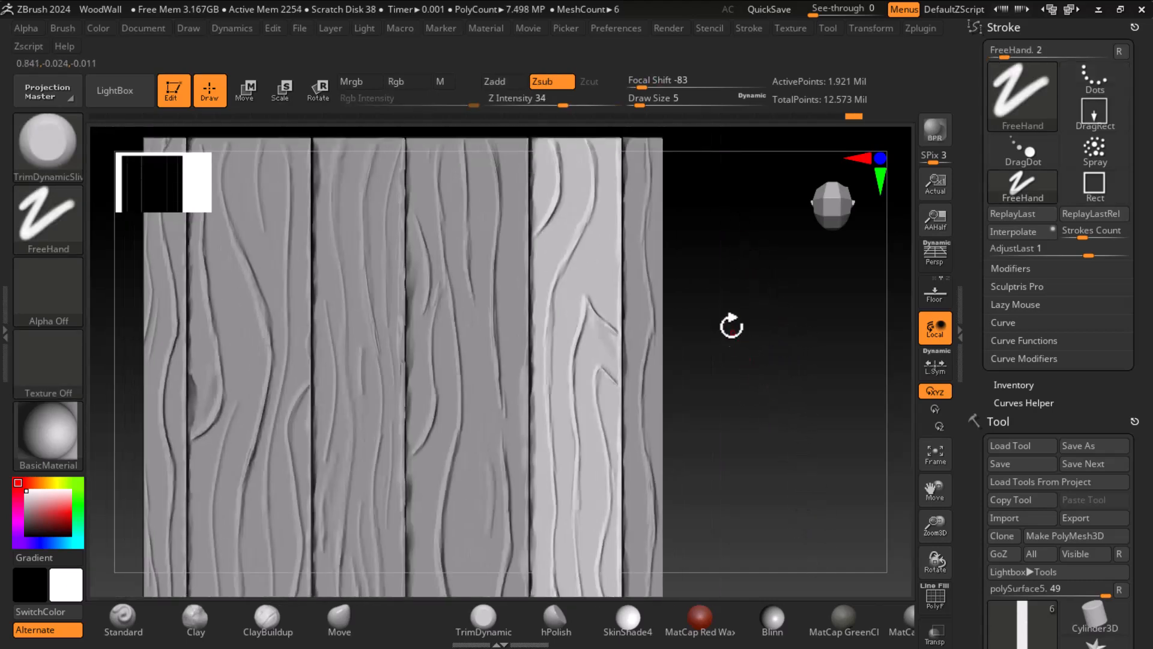
{"action": "left_click", "coordinate": [652, 264], "text": "alt"}
{"action": "left_click_drag", "start_coordinate": [762, 295], "coordinate": [767, 322], "text": "alt"}
{"action": "mouse_move", "coordinate": [759, 260]}
{"action": "left_mouse_down", "text": "alt"}
{"action": "mouse_move", "coordinate": [777, 293]}
{"action": "mouse_move", "coordinate": [758, 385]}
{"action": "left_mouse_up", "text": "alt"}
{"action": "left_click_drag", "start_coordinate": [643, 365], "coordinate": [645, 339]}
{"action": "left_click_drag", "start_coordinate": [769, 477], "coordinate": [724, 352], "text": "alt"}
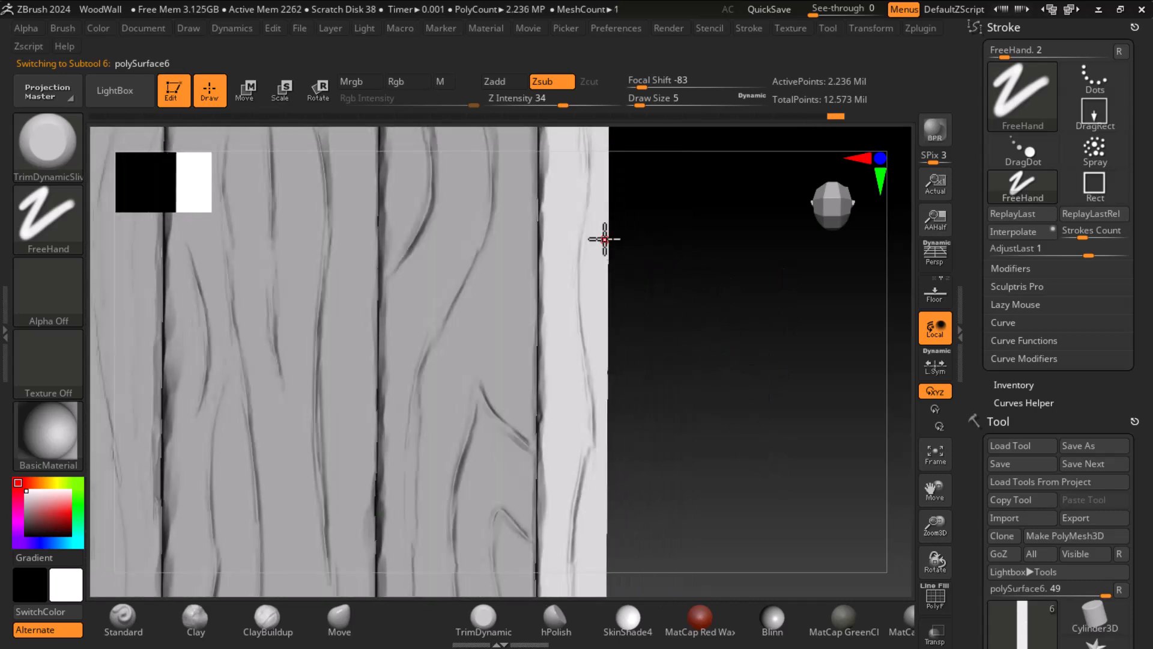
{"action": "mouse_move", "coordinate": [679, 296]}
{"action": "left_mouse_down"}
{"action": "mouse_move", "coordinate": [708, 348]}
{"action": "mouse_move", "coordinate": [801, 324]}
{"action": "left_mouse_up"}
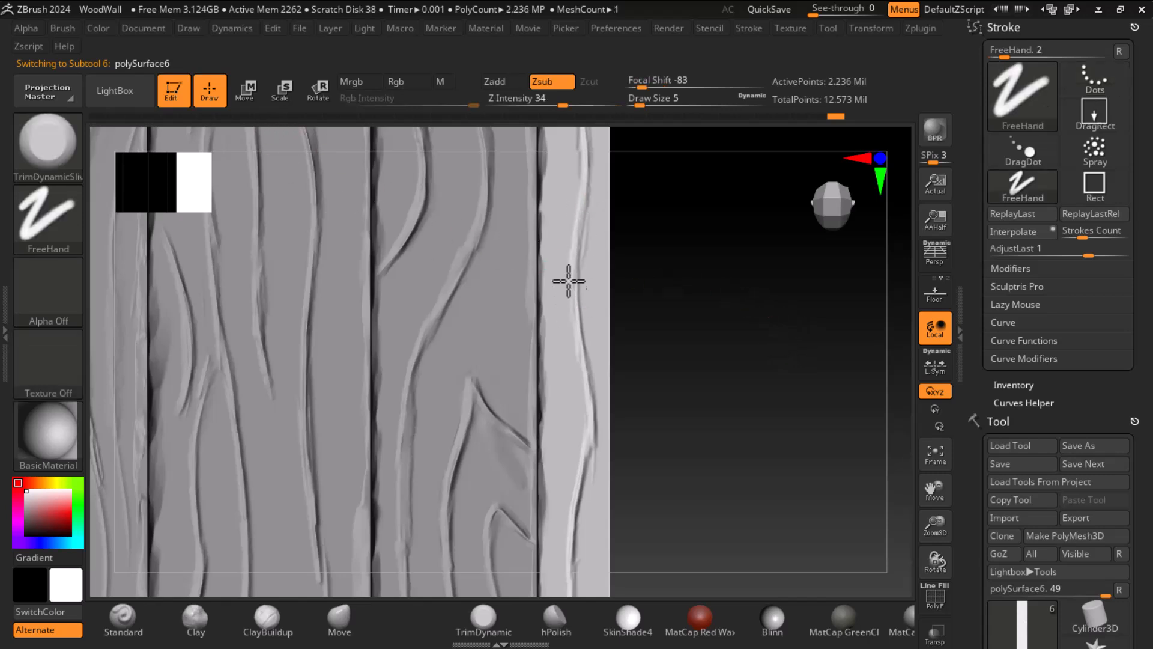
{"action": "left_click_drag", "start_coordinate": [571, 279], "coordinate": [575, 318]}
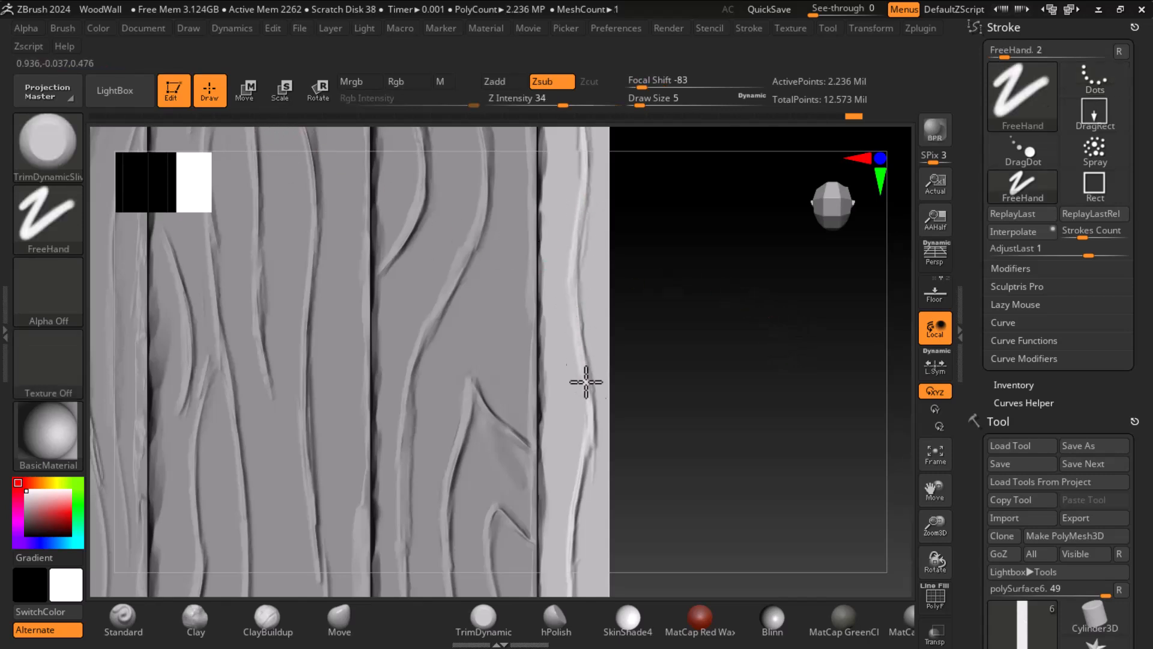
{"action": "left_click_drag", "start_coordinate": [593, 434], "coordinate": [584, 452]}
Step: Trim the winding grain ridge along the middle stretch of the sixth plank
{"action": "left_click_drag", "start_coordinate": [672, 440], "coordinate": [676, 292], "text": "alt"}
{"action": "left_click_drag", "start_coordinate": [591, 283], "coordinate": [581, 304]}
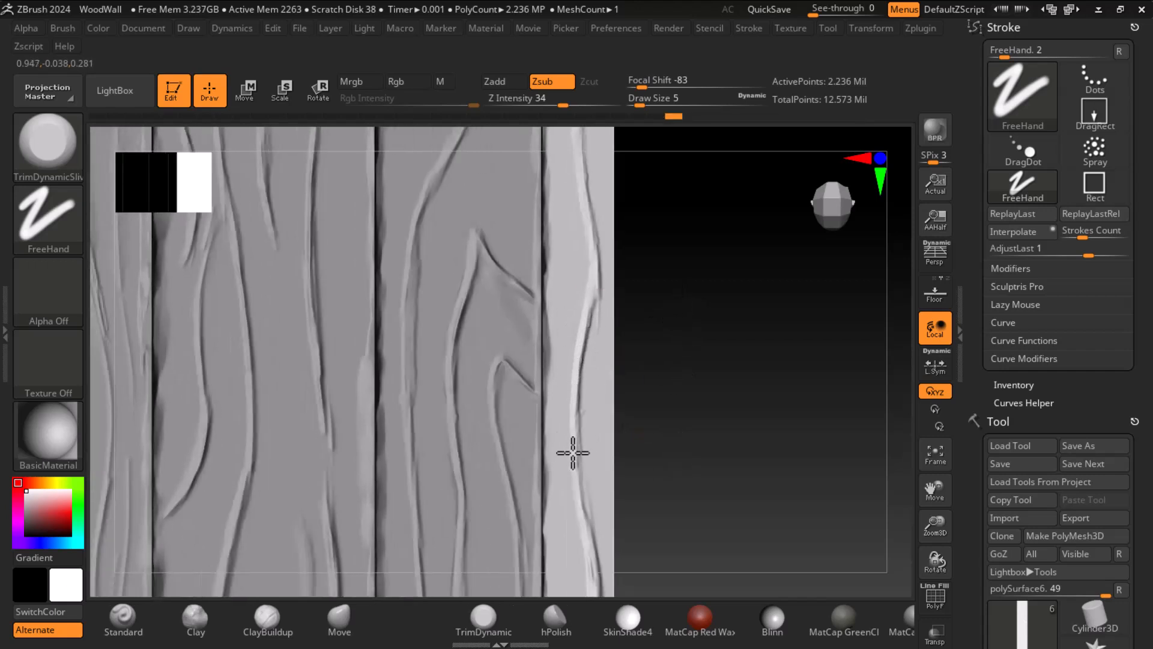
{"action": "left_click_drag", "start_coordinate": [646, 489], "coordinate": [626, 358], "text": "alt"}
{"action": "left_click_drag", "start_coordinate": [573, 438], "coordinate": [573, 469]}
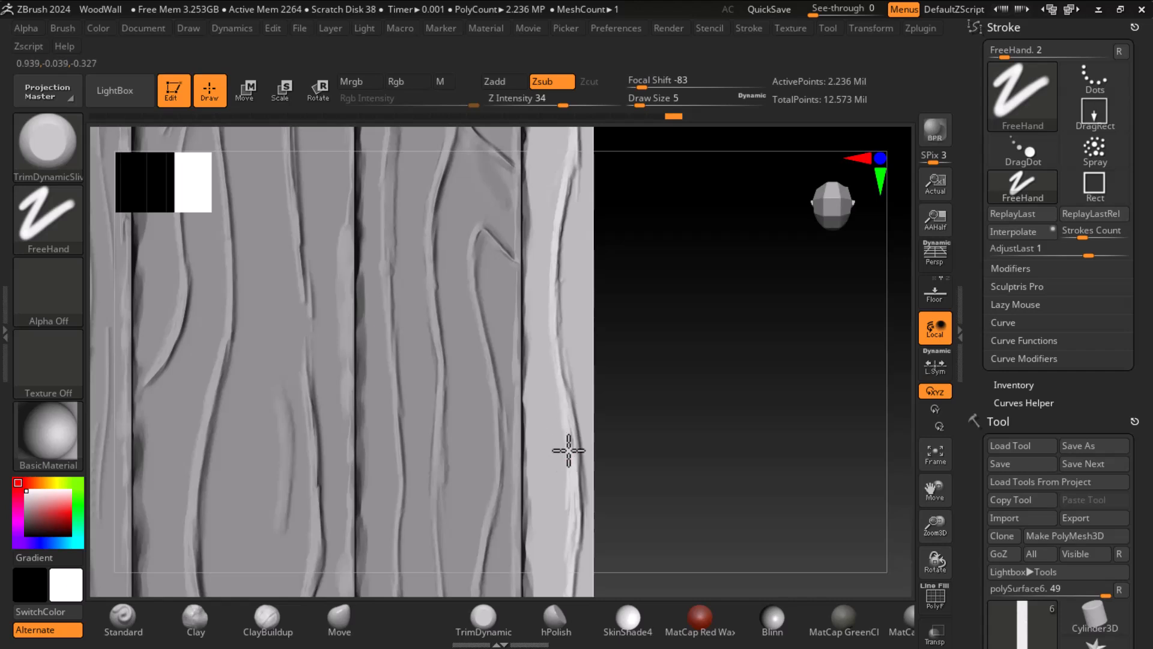
{"action": "left_click_drag", "start_coordinate": [567, 562], "coordinate": [566, 565]}
Step: Trim the sixth plank's grain ridge down to its lower end and smooth the surface beside its lower bend
{"action": "left_click_drag", "start_coordinate": [688, 527], "coordinate": [682, 374], "text": "alt"}
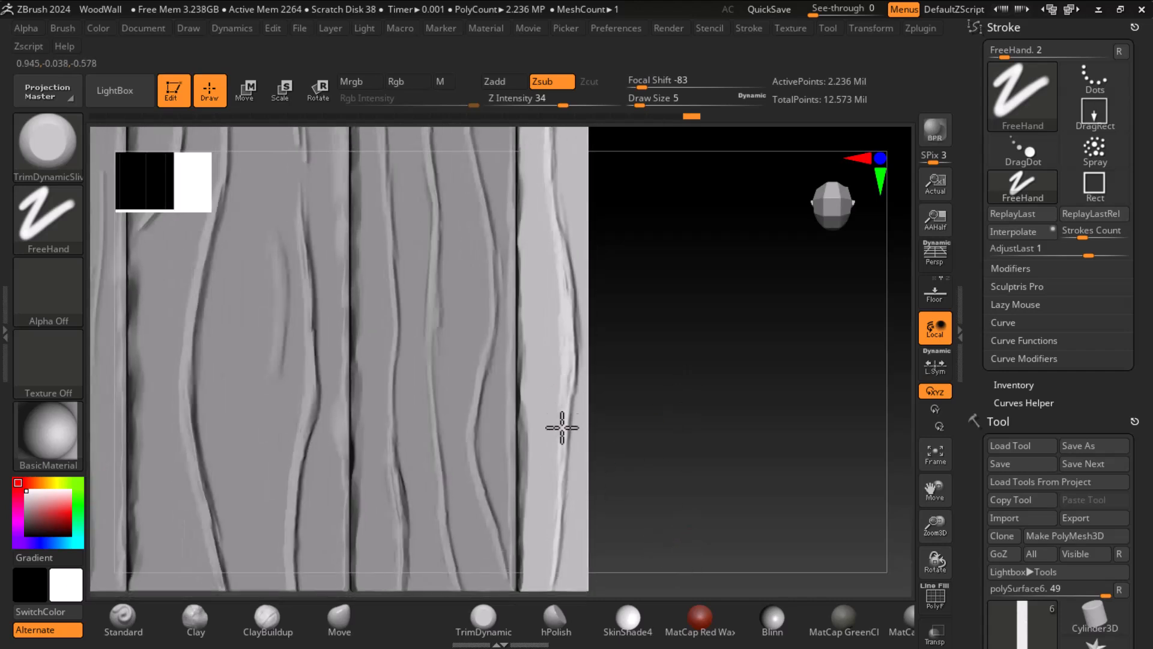
{"action": "left_click_drag", "start_coordinate": [557, 488], "coordinate": [564, 427]}
{"action": "left_click_drag", "start_coordinate": [611, 542], "coordinate": [617, 406], "text": "alt"}
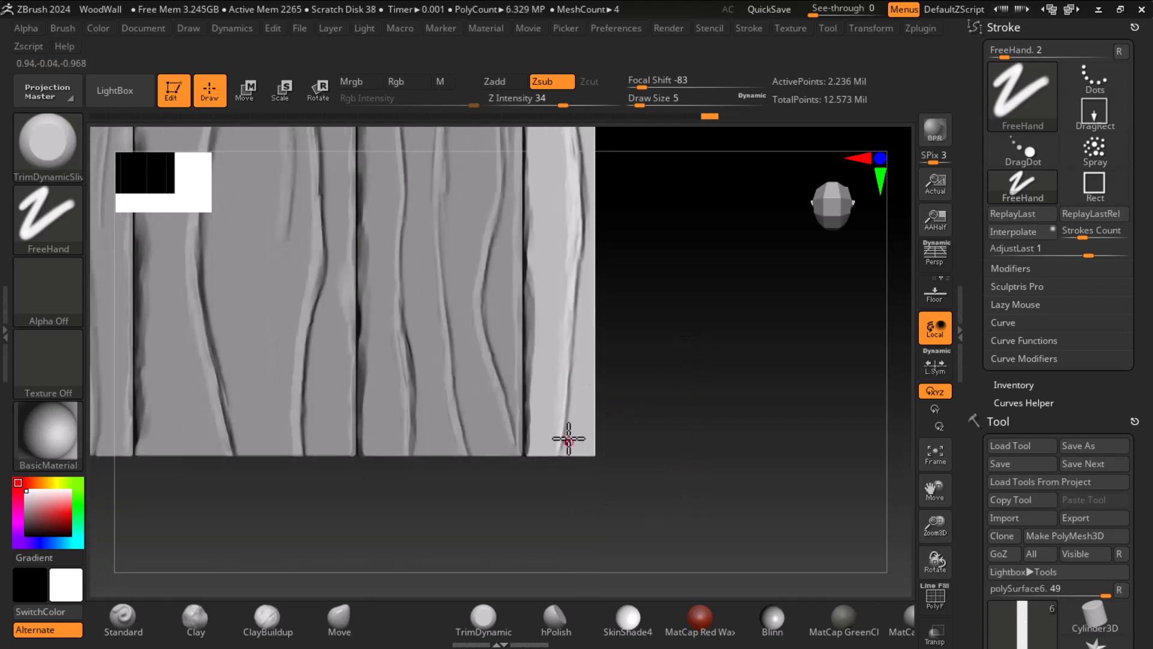
{"action": "left_click_drag", "start_coordinate": [672, 525], "coordinate": [669, 380], "text": "alt"}
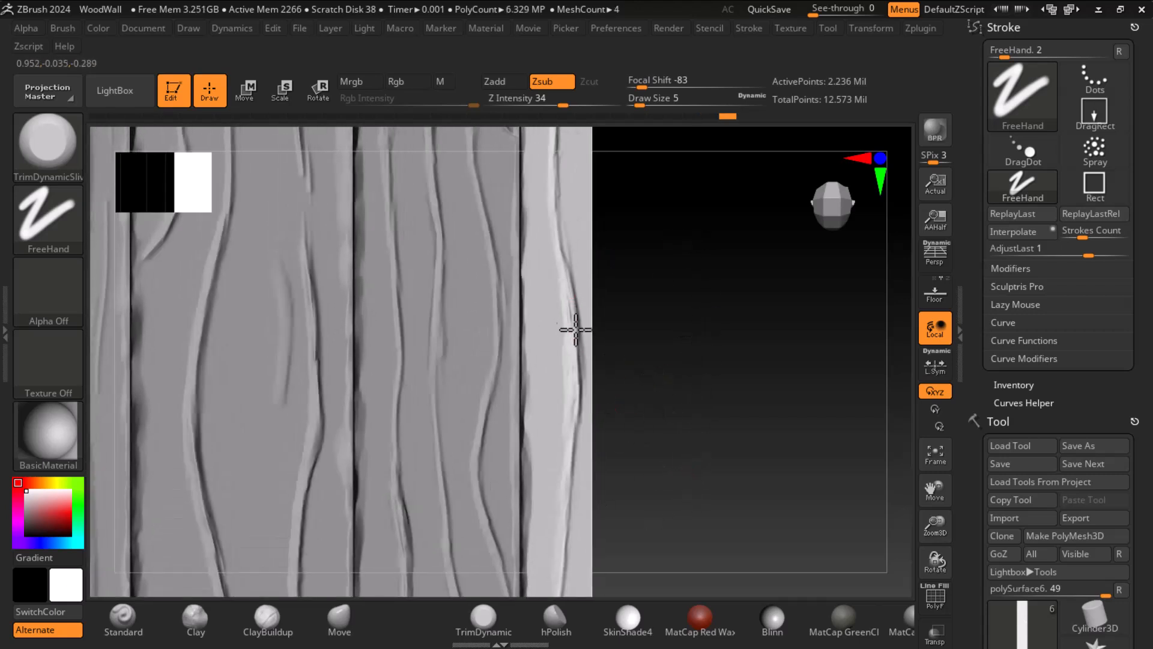
{"action": "left_click_drag", "start_coordinate": [569, 298], "coordinate": [570, 303]}
{"action": "mouse_move", "coordinate": [553, 265]}
{"action": "left_mouse_down", "text": "shift"}
{"action": "mouse_move", "coordinate": [565, 368]}
{"action": "mouse_move", "coordinate": [561, 296]}
{"action": "left_mouse_up", "text": "shift"}
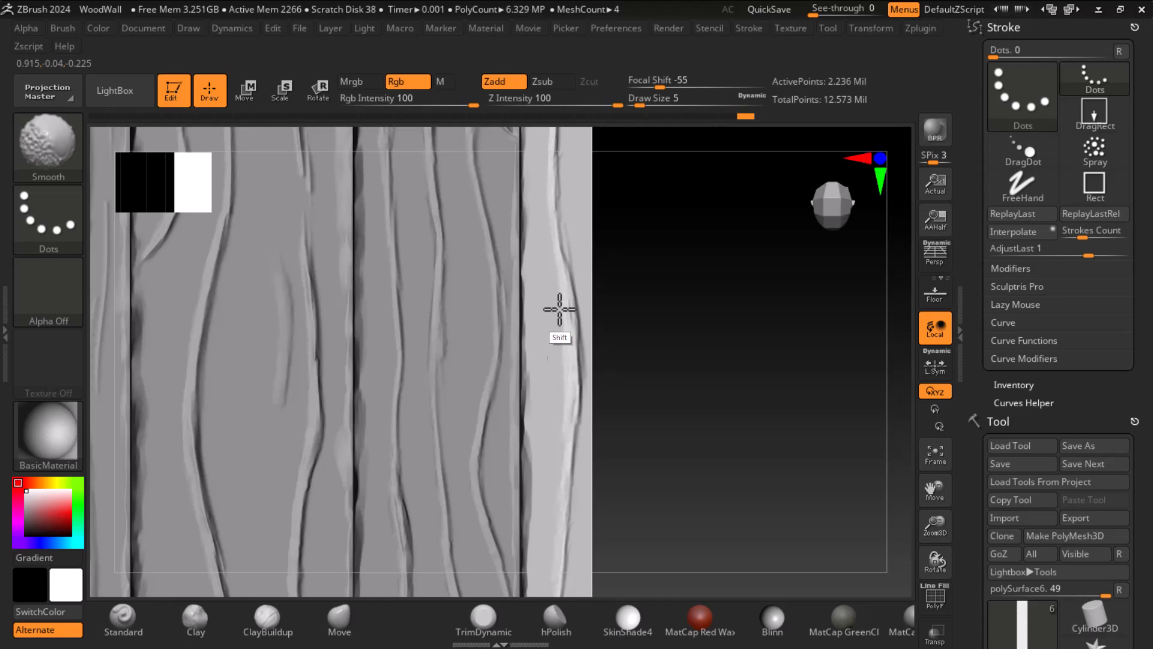
Step: Render a BPR preview of the whole wall to check the sixth plank's trimmed grain
{"action": "left_click_drag", "start_coordinate": [661, 401], "coordinate": [621, 231], "text": "alt"}
{"action": "left_click_drag", "start_coordinate": [749, 365], "coordinate": [818, 530], "text": "alt"}
{"action": "left_click_drag", "start_coordinate": [812, 420], "coordinate": [855, 421], "text": "alt"}
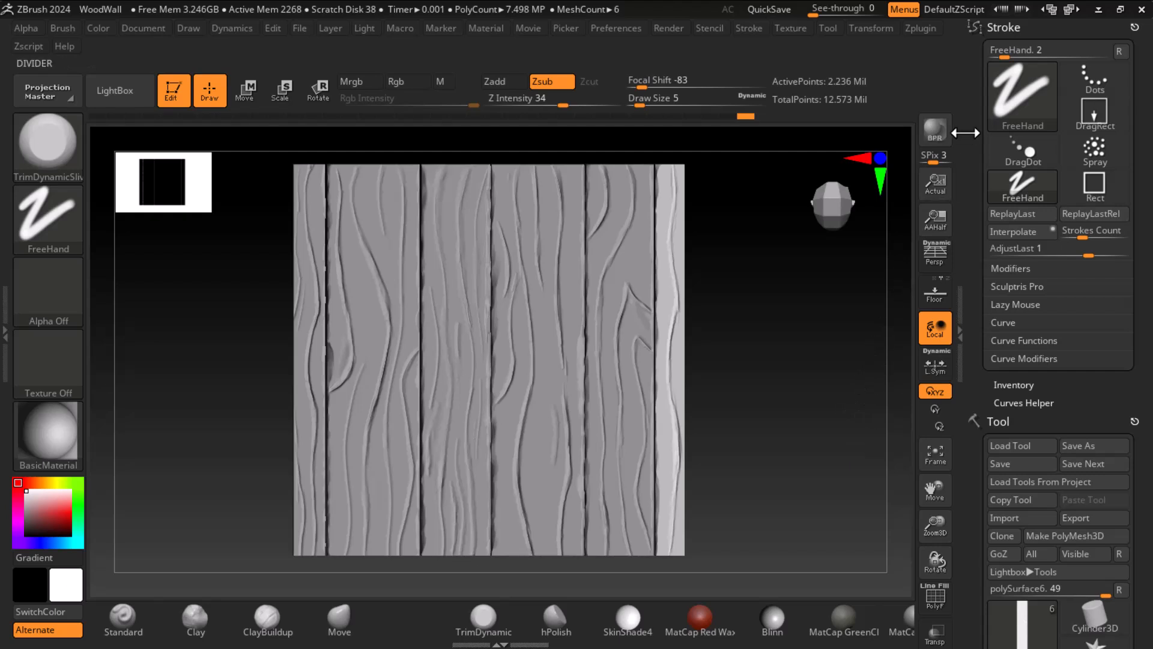
{"action": "left_click", "coordinate": [936, 128]}
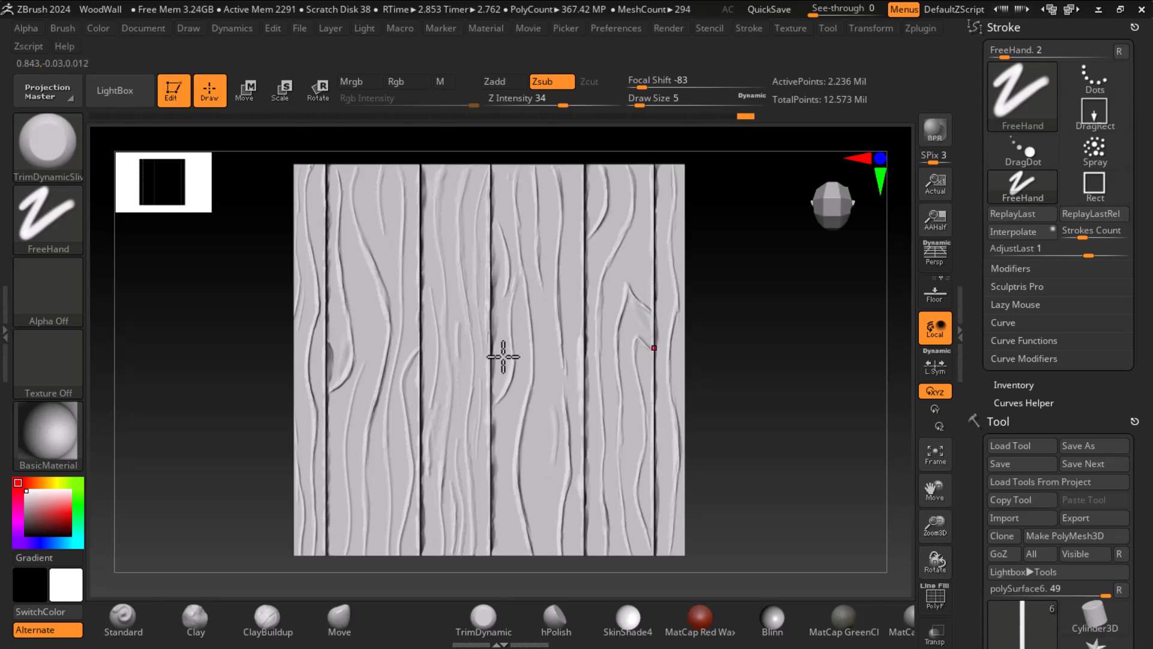
Step: Select the third plank, switch to the DamStandard brush, and smooth the groove near the left edge of its lower half
{"action": "left_click", "coordinate": [453, 389], "text": "alt"}
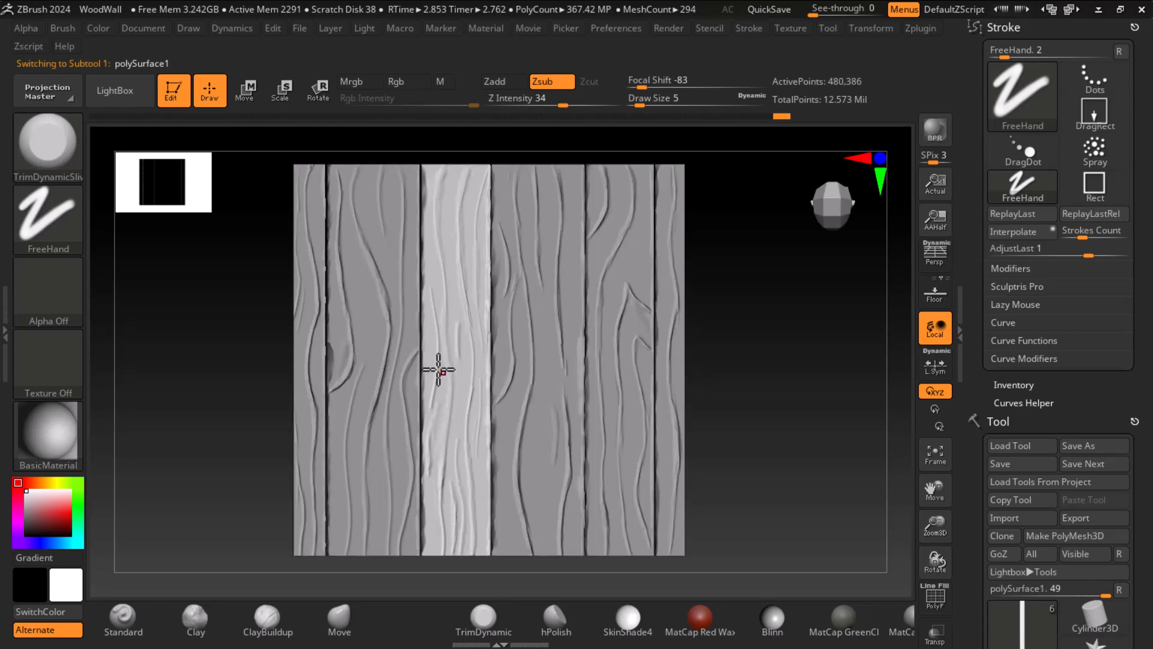
{"action": "left_click", "coordinate": [48, 144]}
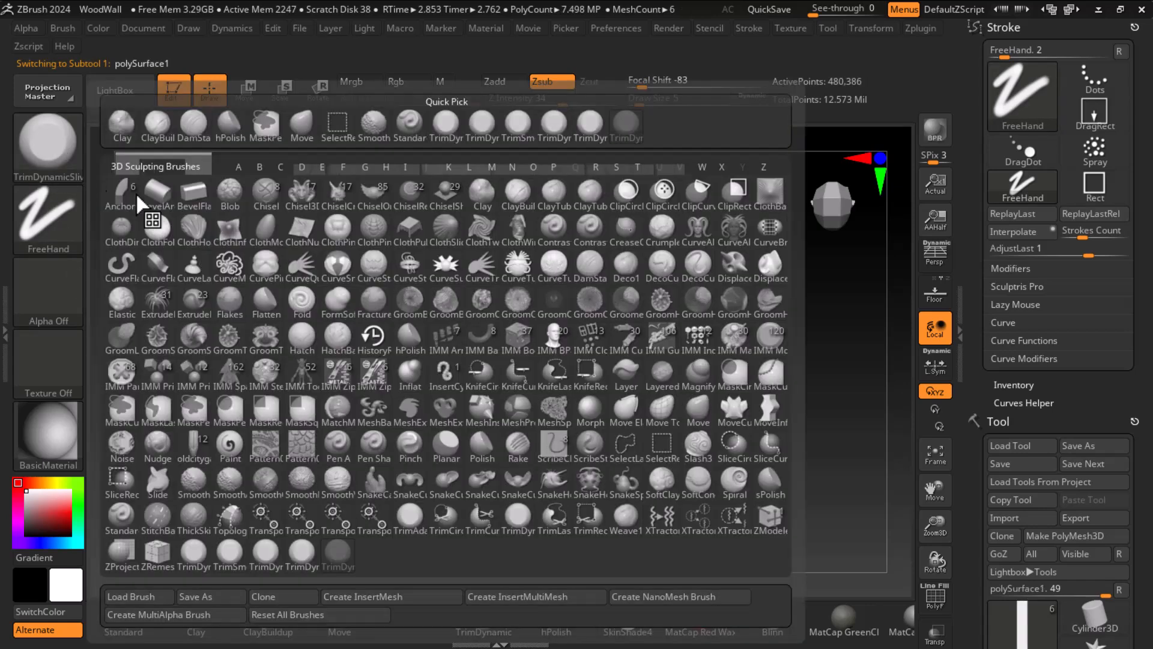
{"action": "key", "text": "d"}
{"action": "left_click", "coordinate": [594, 264]}
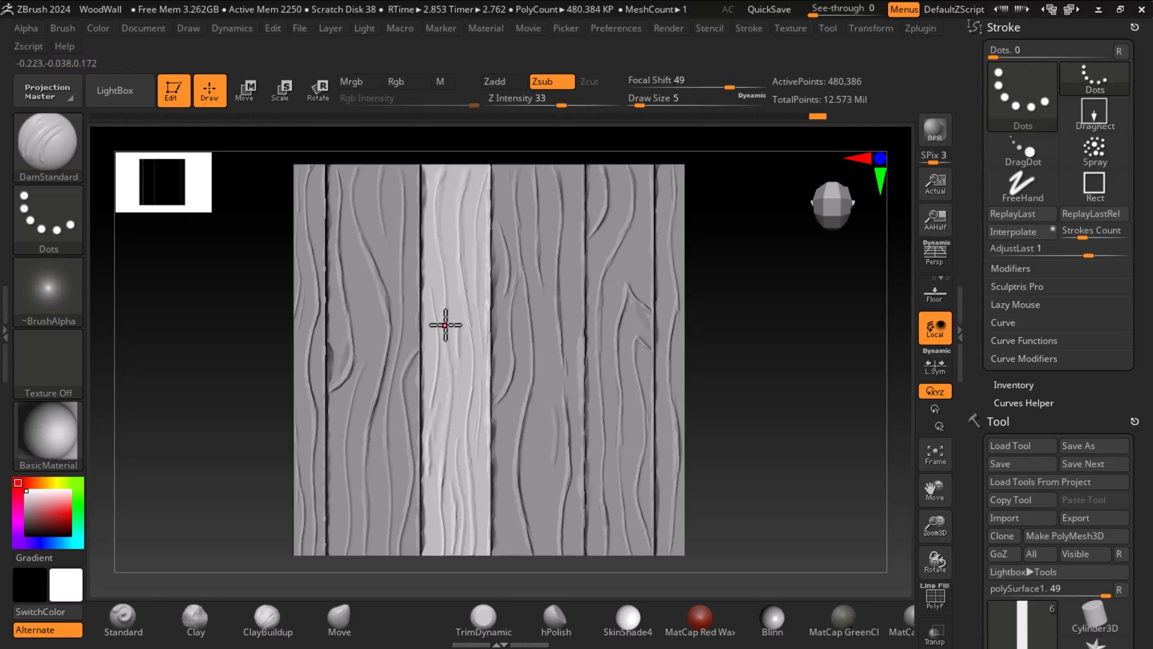
{"action": "left_click_drag", "start_coordinate": [733, 477], "coordinate": [769, 433], "text": "alt"}
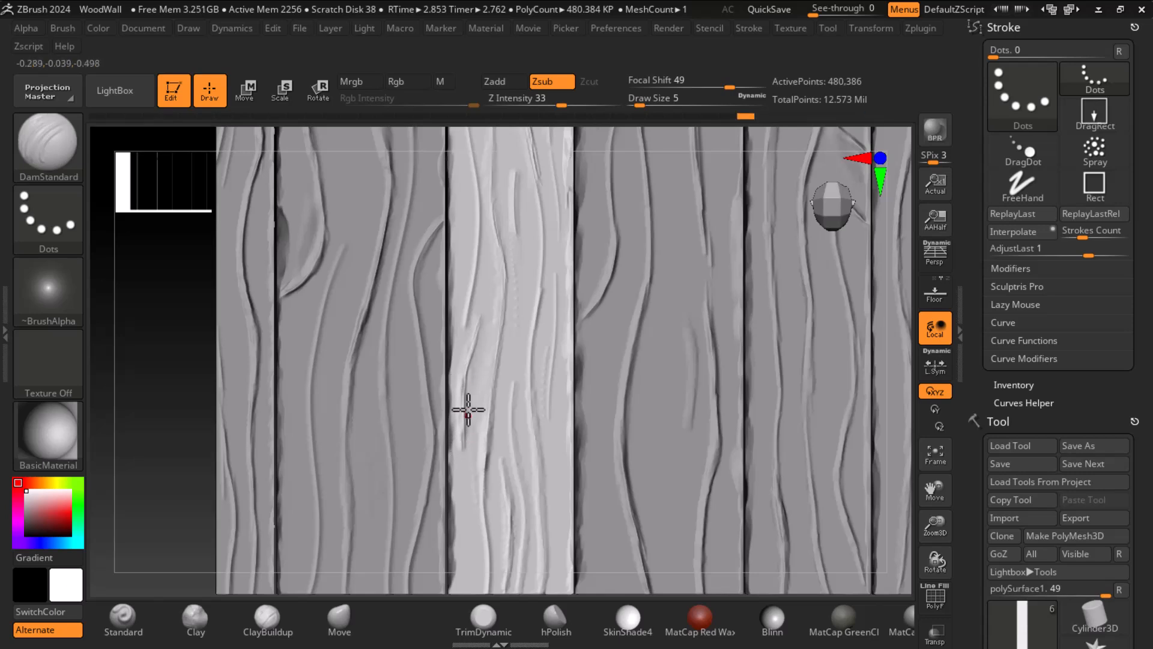
{"action": "left_click_drag", "start_coordinate": [481, 376], "coordinate": [464, 441], "text": "shift"}
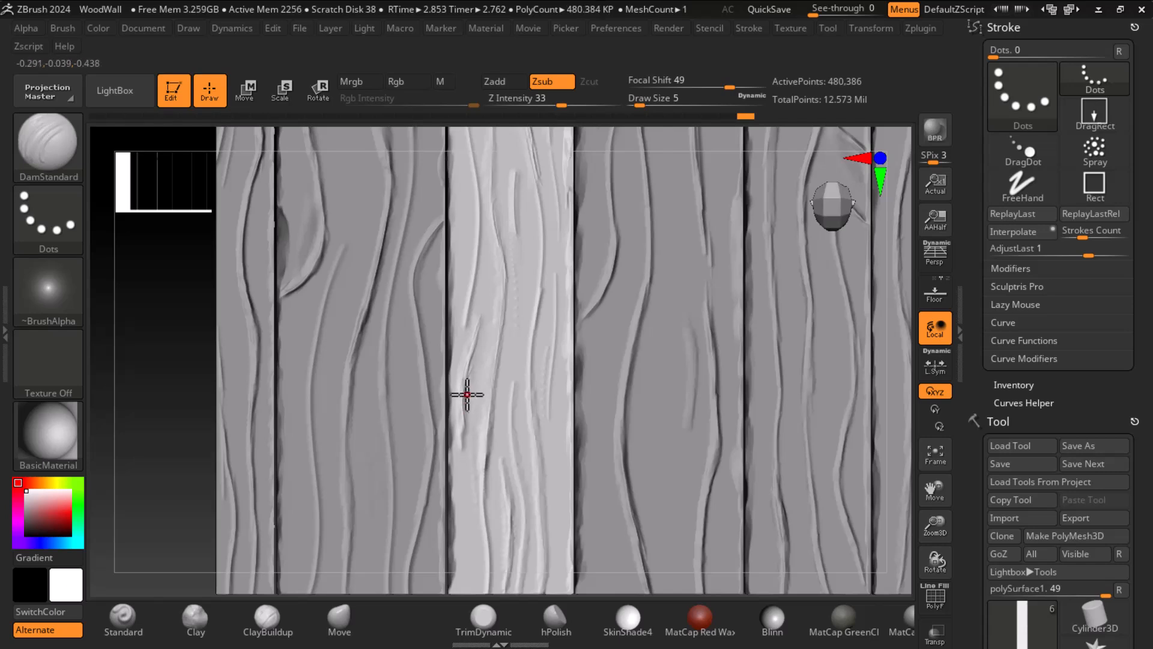
Step: Carve thin grooves between the grain ridges at the third plank's lower end and soften them with smoothing
{"action": "left_click_drag", "start_coordinate": [152, 438], "coordinate": [136, 301], "text": "alt"}
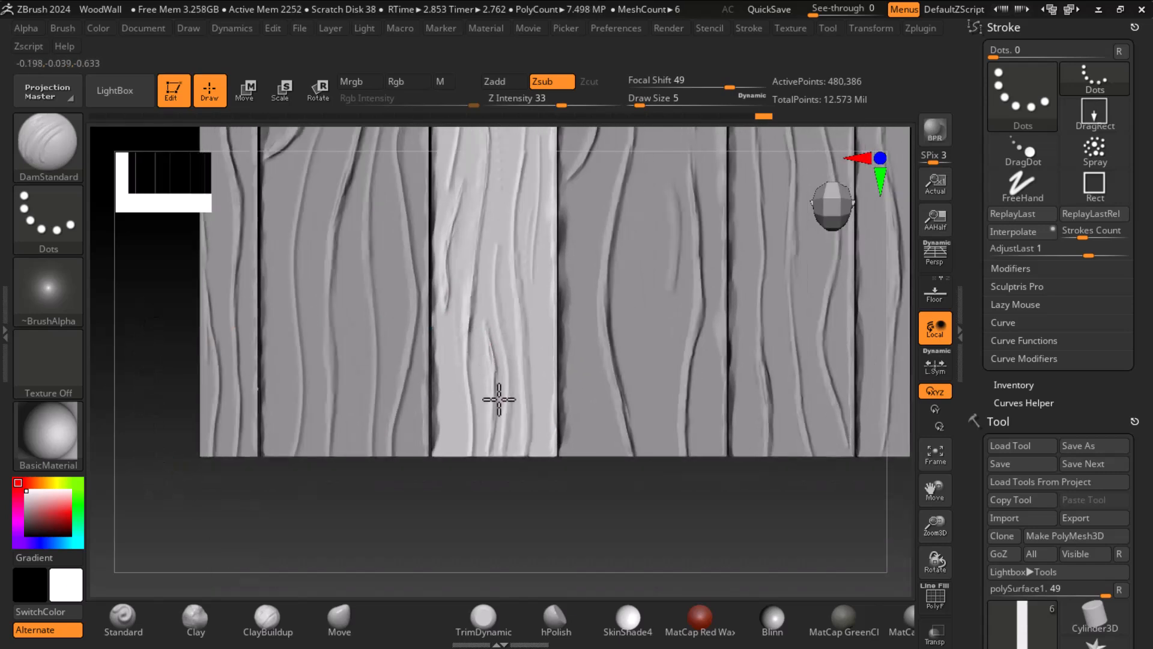
{"action": "left_click_drag", "start_coordinate": [498, 397], "coordinate": [498, 377]}
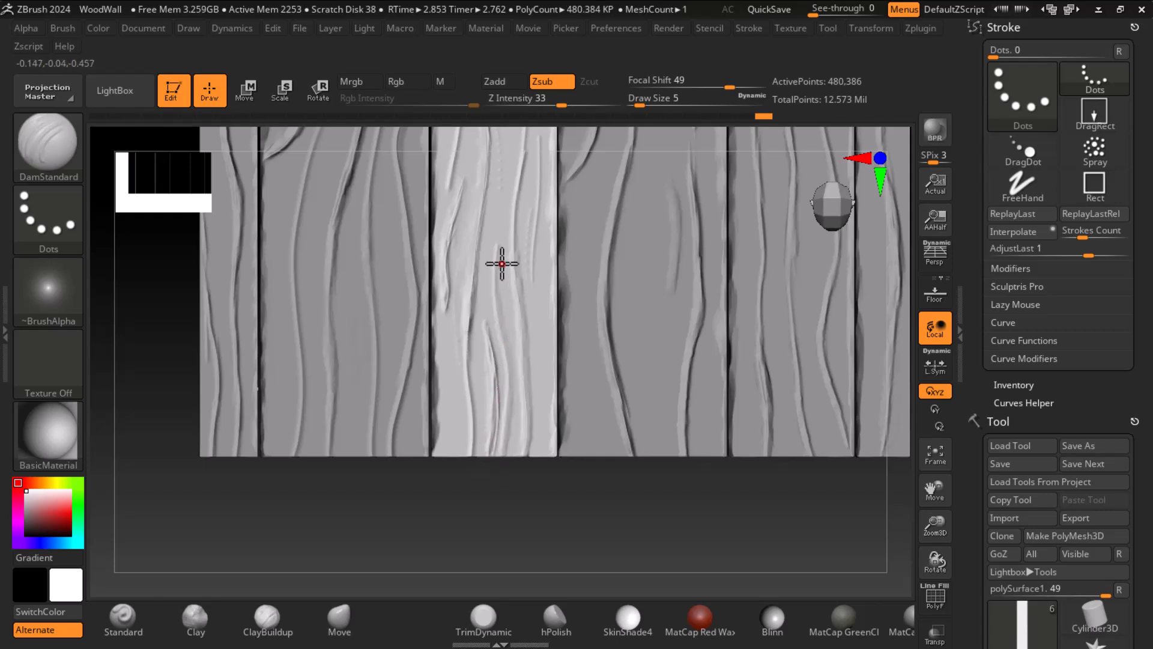
{"action": "left_click_drag", "start_coordinate": [509, 264], "coordinate": [507, 322], "text": "shift"}
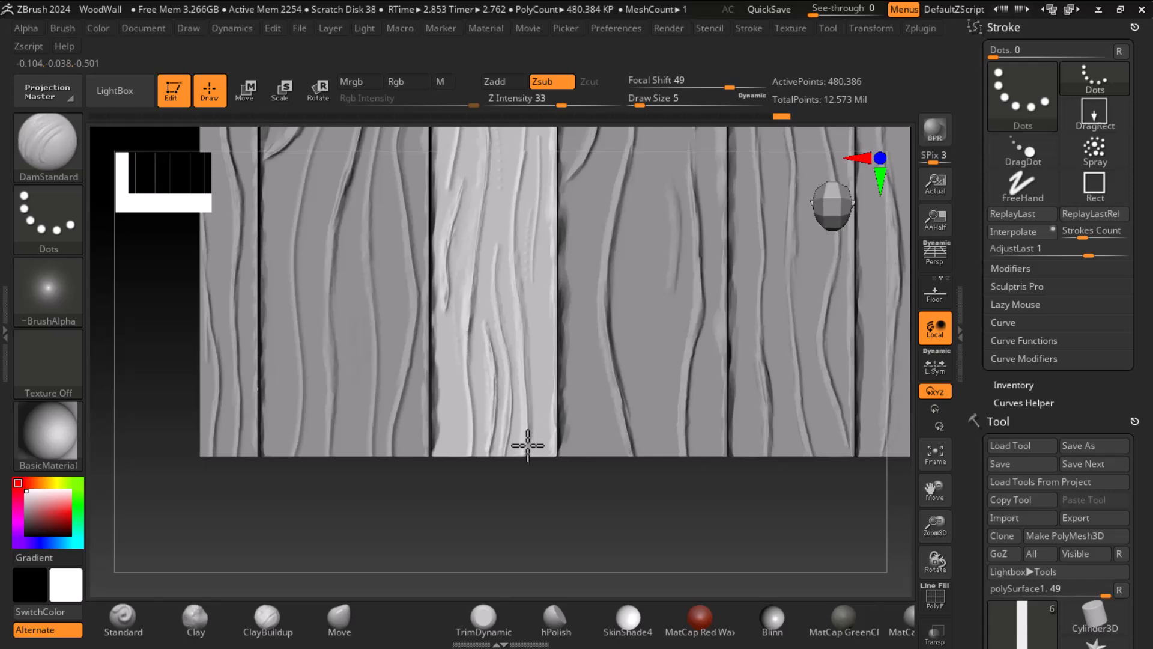
{"action": "mouse_move", "coordinate": [612, 493]}
{"action": "left_mouse_down", "text": "alt"}
{"action": "mouse_move", "coordinate": [615, 502]}
{"action": "mouse_move", "coordinate": [598, 454]}
{"action": "mouse_move", "coordinate": [611, 515]}
{"action": "left_mouse_up", "text": "alt"}
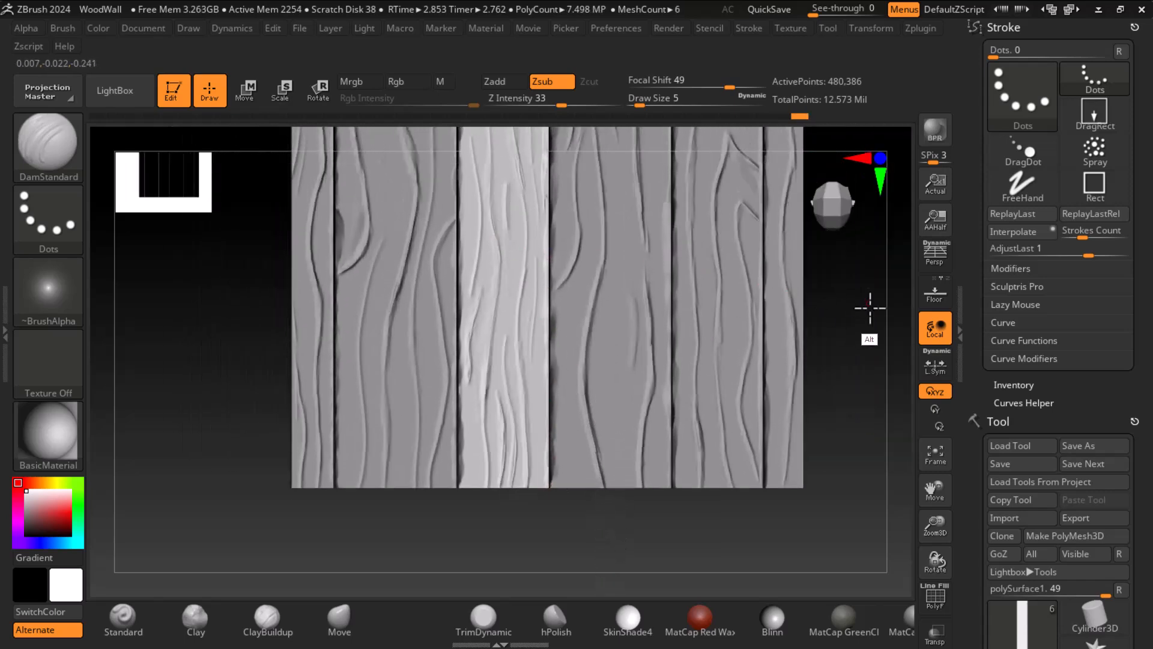
Step: Carve fine grain lines in the middle of the third plank and smooth the top of the short central ridge
{"action": "left_click_drag", "start_coordinate": [869, 302], "coordinate": [867, 376], "text": "alt"}
{"action": "left_click_drag", "start_coordinate": [124, 304], "coordinate": [151, 468], "text": "alt"}
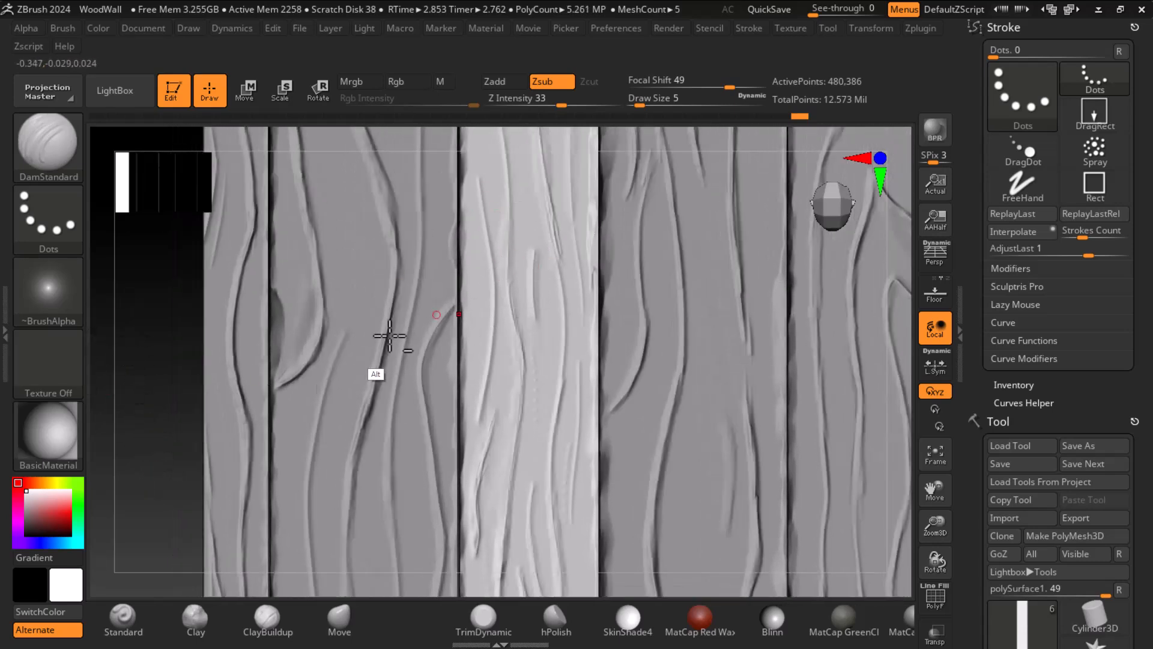
{"action": "left_click_drag", "start_coordinate": [163, 303], "coordinate": [208, 312], "text": "alt"}
{"action": "left_click_drag", "start_coordinate": [532, 191], "coordinate": [531, 226], "text": "shift"}
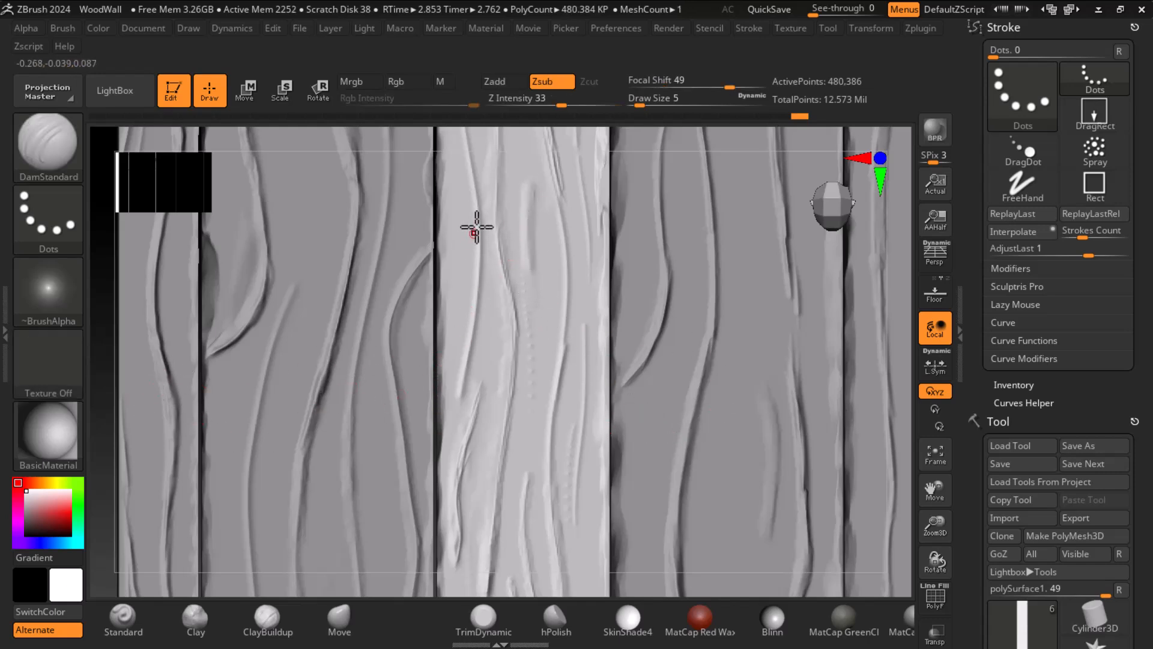
Step: Trim the short central ridge of the third plank with TrimDynamic and smooth away the dotted groove marks below it
{"action": "key", "text": "f"}
{"action": "mouse_move", "coordinate": [857, 361]}
{"action": "left_mouse_down"}
{"action": "mouse_move", "coordinate": [863, 330]}
{"action": "mouse_move", "coordinate": [883, 394]}
{"action": "mouse_move", "coordinate": [883, 378]}
{"action": "left_mouse_up"}
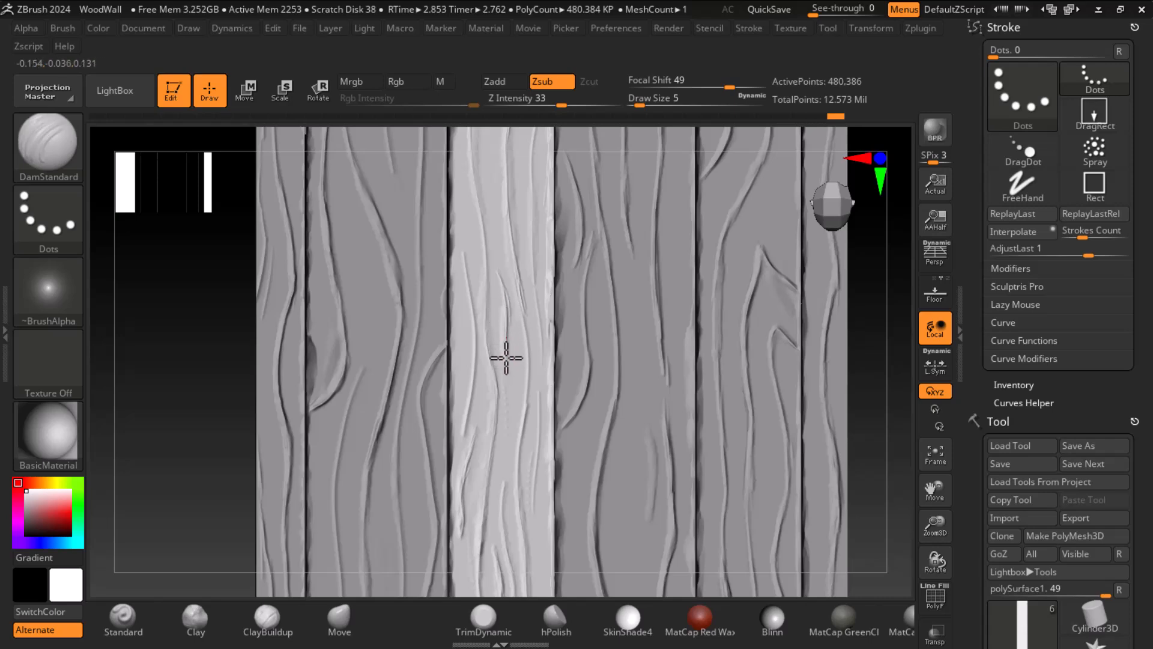
{"action": "mouse_move", "coordinate": [861, 339]}
{"action": "left_mouse_down", "text": "alt"}
{"action": "mouse_move", "coordinate": [798, 324]}
{"action": "mouse_move", "coordinate": [810, 378]}
{"action": "left_mouse_up", "text": "alt"}
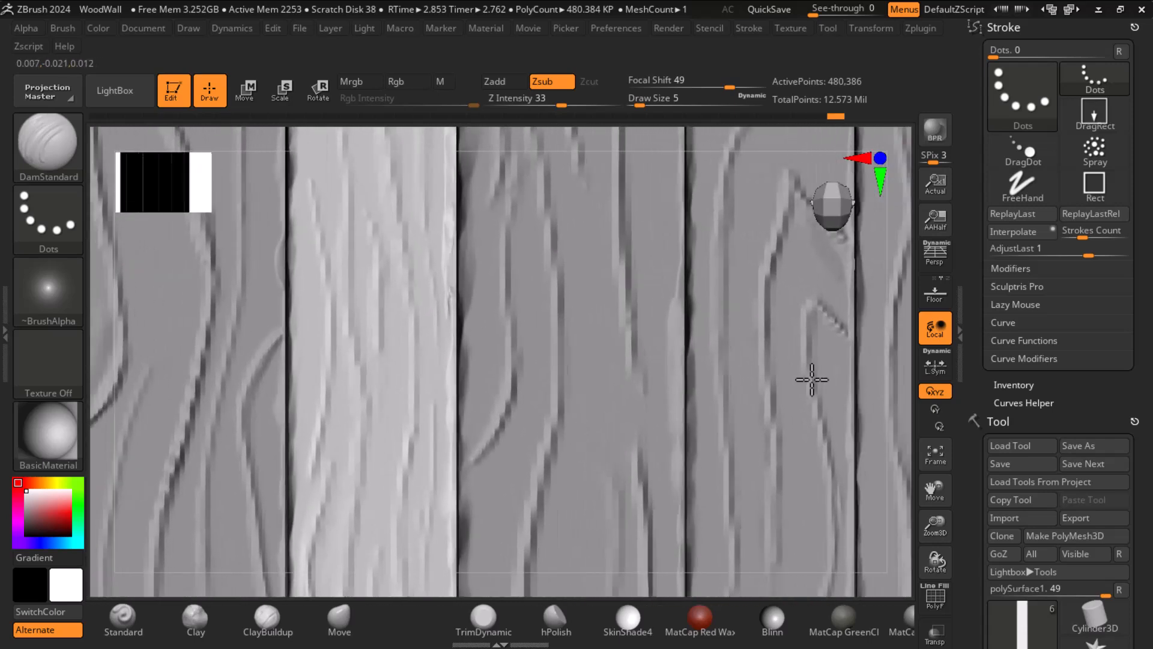
{"action": "left_click", "coordinate": [484, 619]}
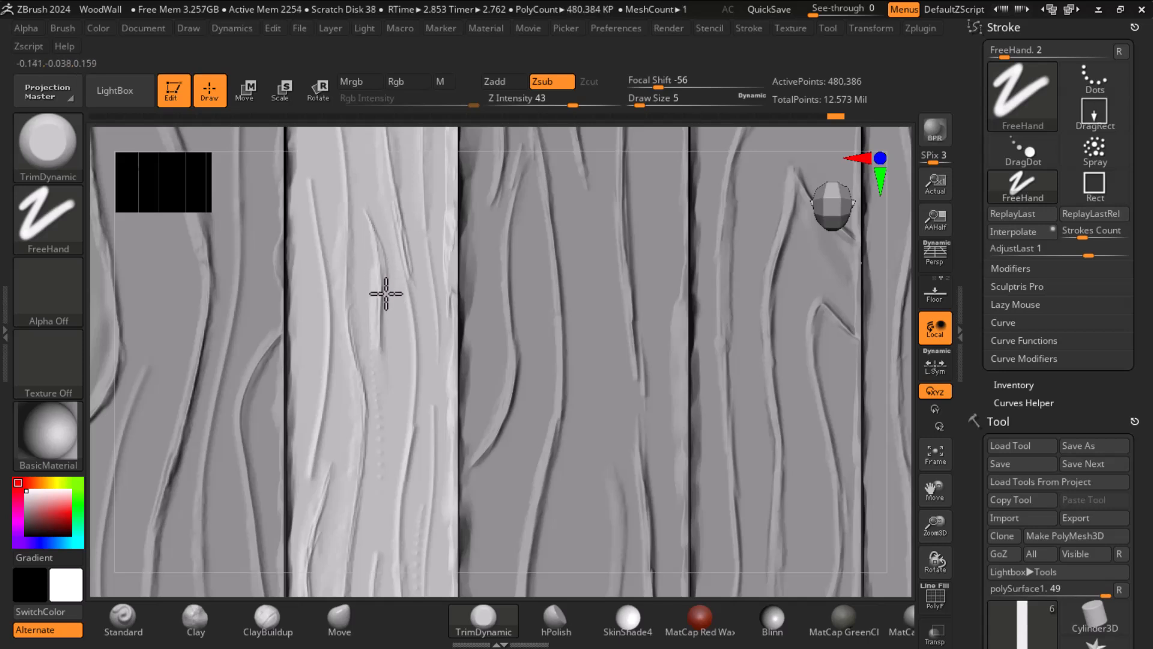
{"action": "left_click_drag", "start_coordinate": [381, 287], "coordinate": [382, 338]}
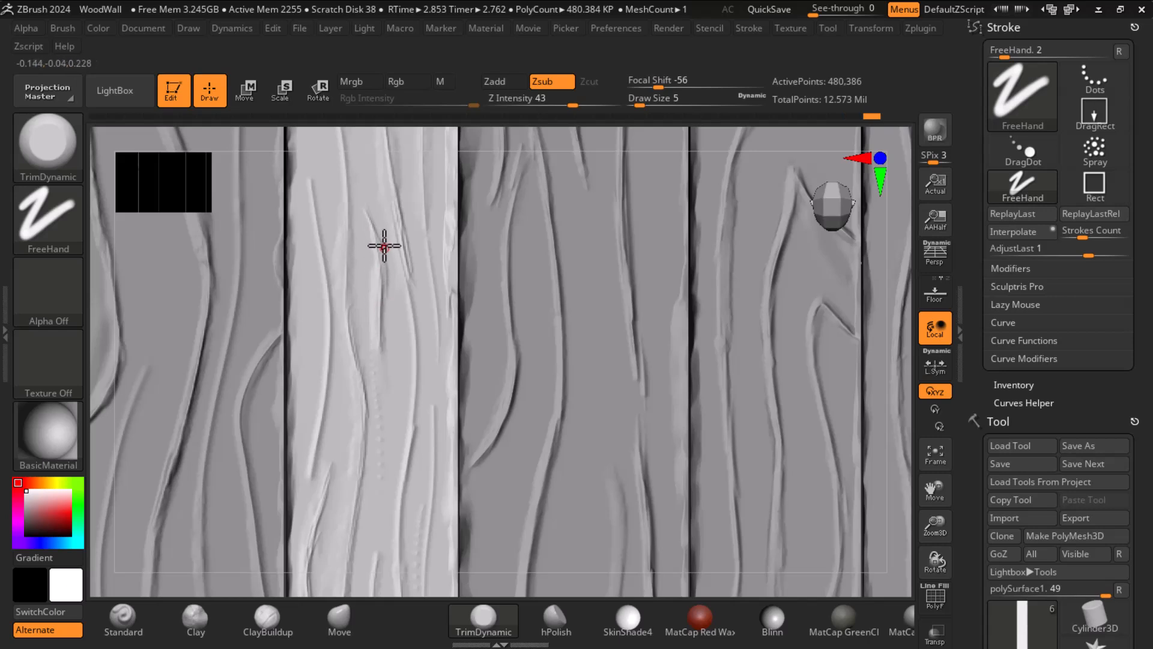
{"action": "key", "text": "shift"}
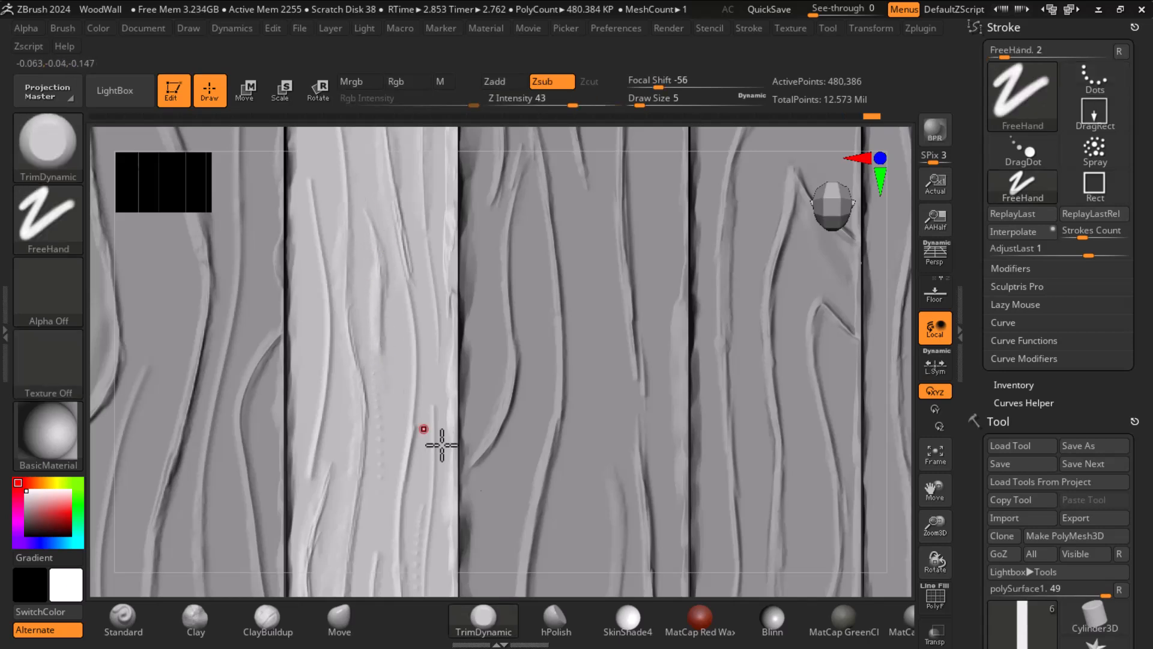
{"action": "key", "text": "shift"}
{"action": "left_click_drag", "start_coordinate": [368, 290], "coordinate": [382, 431], "text": "shift"}
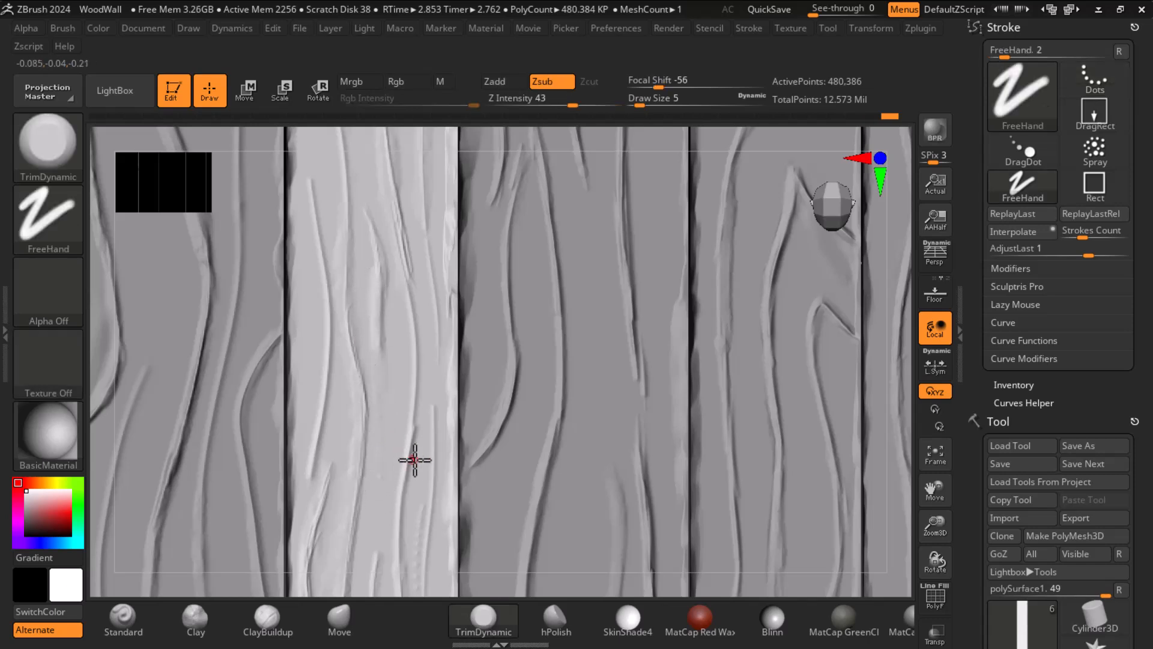
{"action": "key", "text": "shift"}
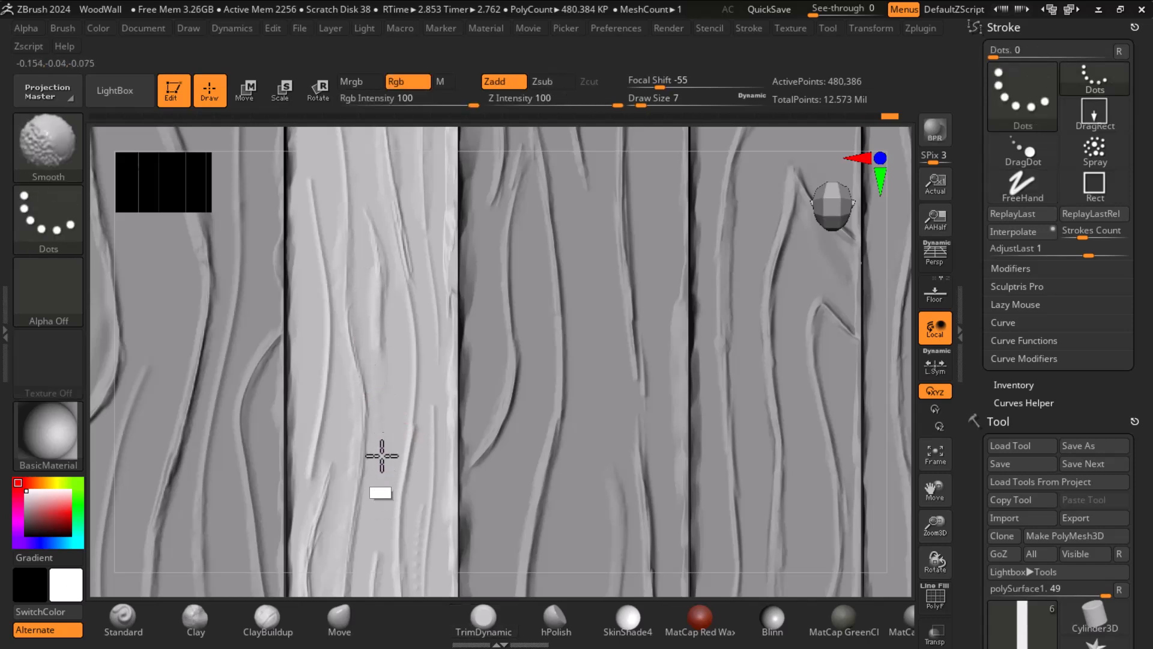
Step: Fit the whole wall in view and render a BPR preview to check the third plank's refined grain
{"action": "key", "text": "f"}
{"action": "key", "text": "alt"}
{"action": "left_click_drag", "start_coordinate": [810, 420], "coordinate": [790, 380], "text": "alt"}
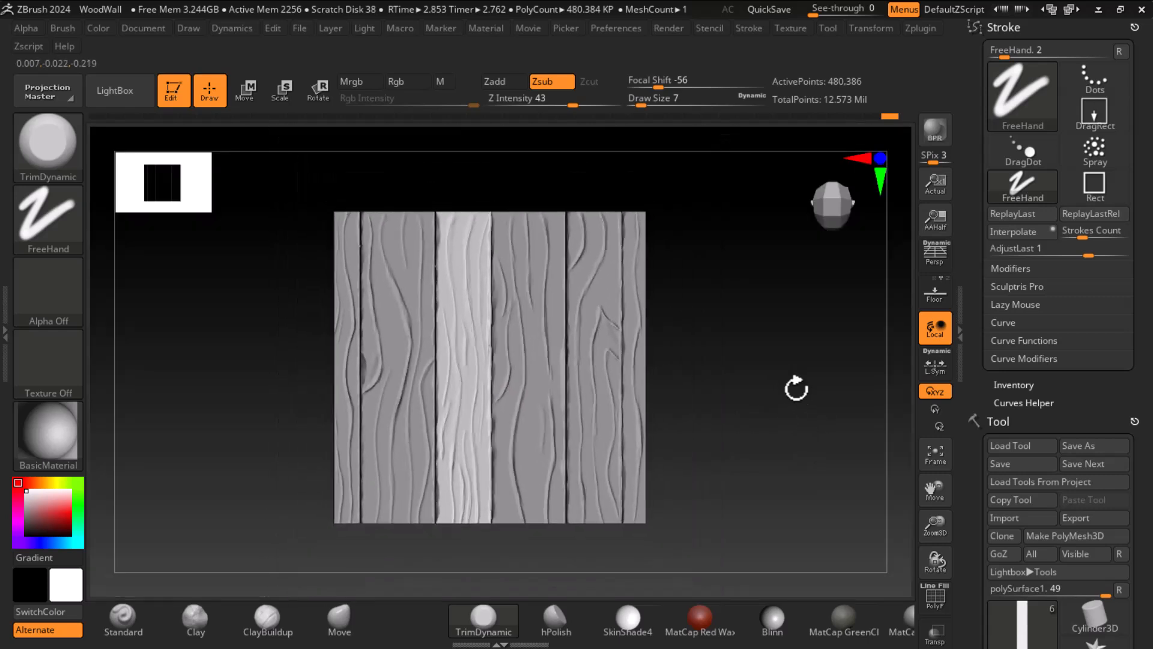
{"action": "left_click_drag", "start_coordinate": [805, 427], "coordinate": [745, 364], "text": "alt"}
{"action": "left_click_drag", "start_coordinate": [745, 431], "coordinate": [751, 361], "text": "alt"}
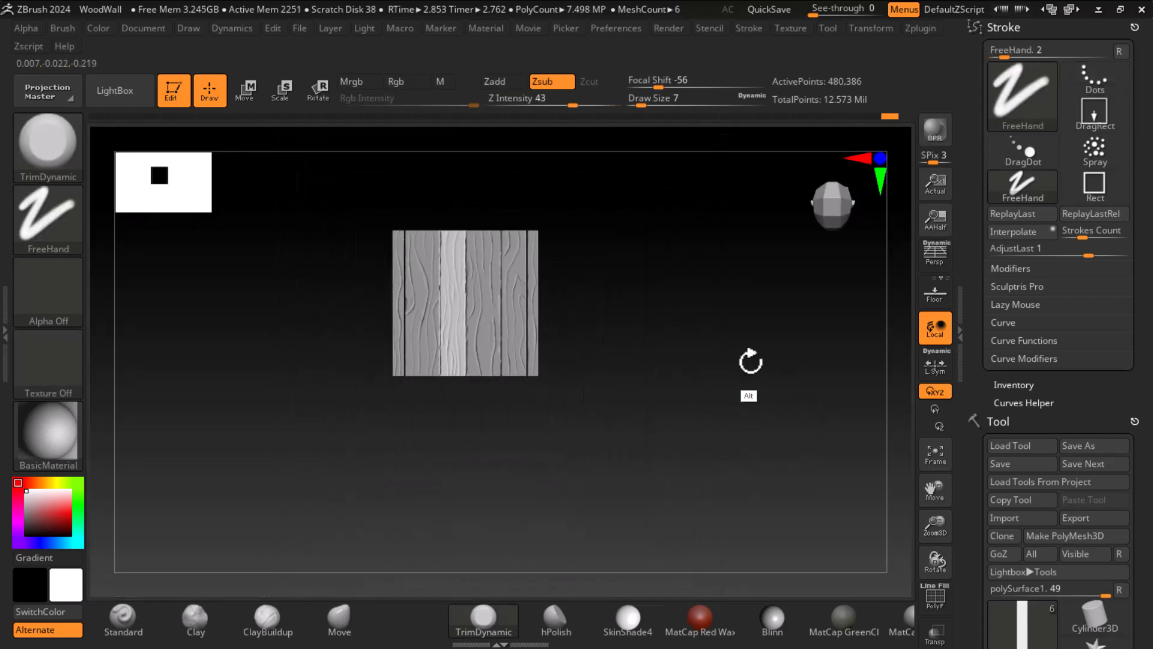
{"action": "left_click_drag", "start_coordinate": [733, 411], "coordinate": [751, 561], "text": "alt"}
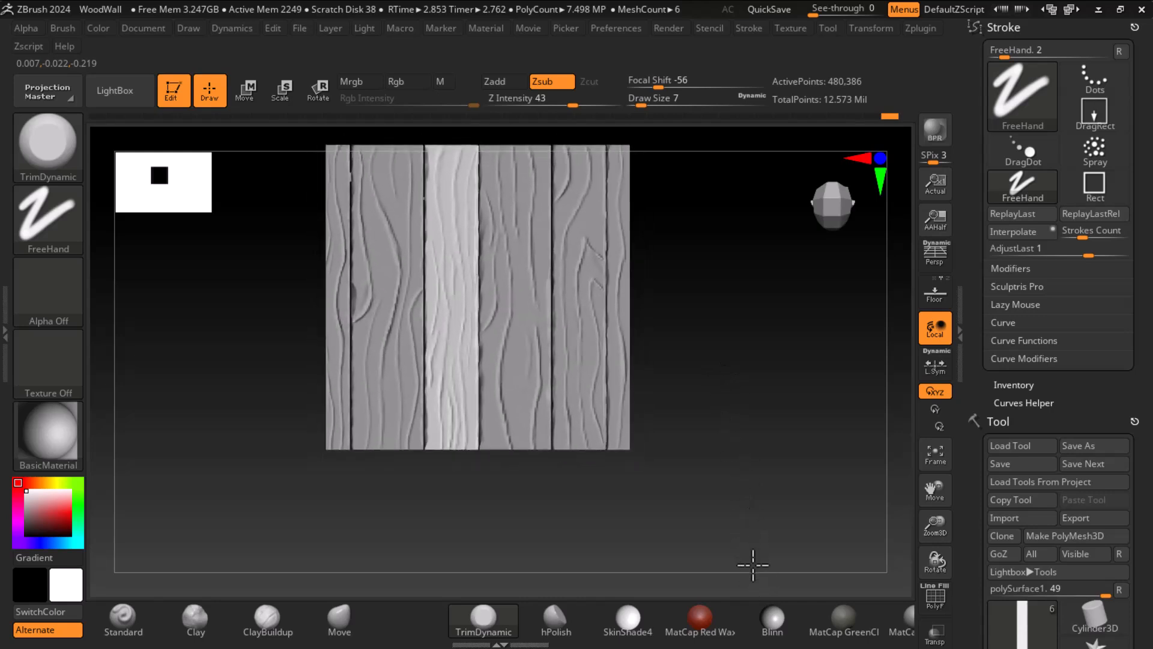
{"action": "mouse_move", "coordinate": [775, 447]}
{"action": "left_mouse_down", "text": "alt"}
{"action": "mouse_move", "coordinate": [772, 484]}
{"action": "mouse_move", "coordinate": [819, 432]}
{"action": "left_mouse_up", "text": "alt"}
{"action": "key", "text": "shift"}
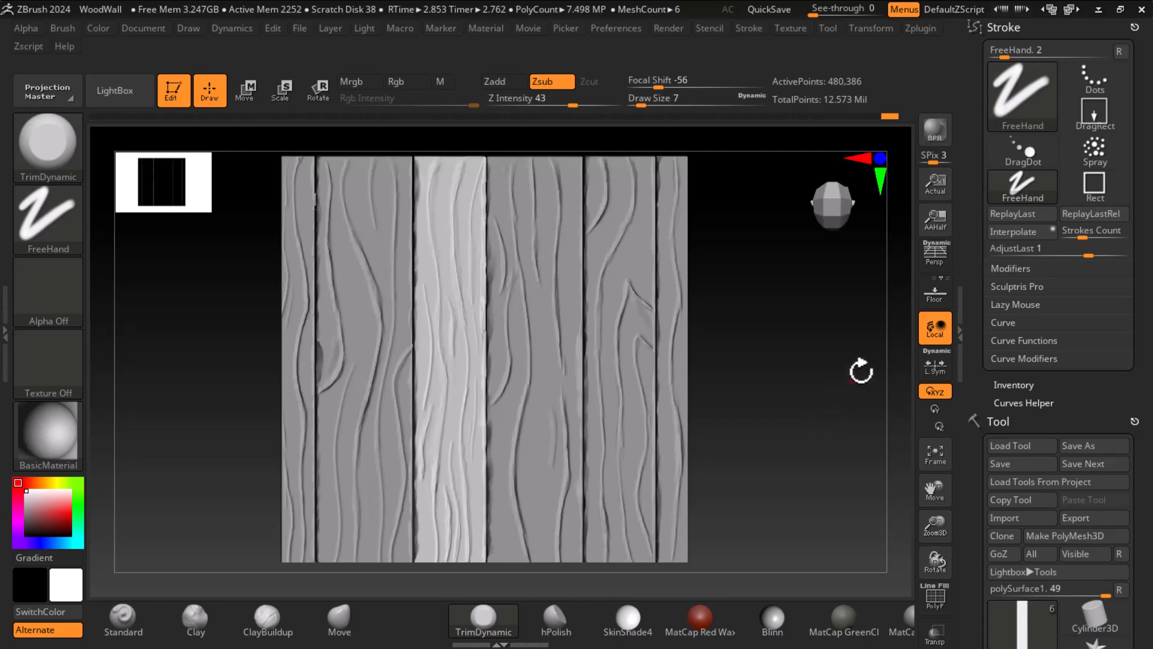
{"action": "left_click", "coordinate": [935, 131]}
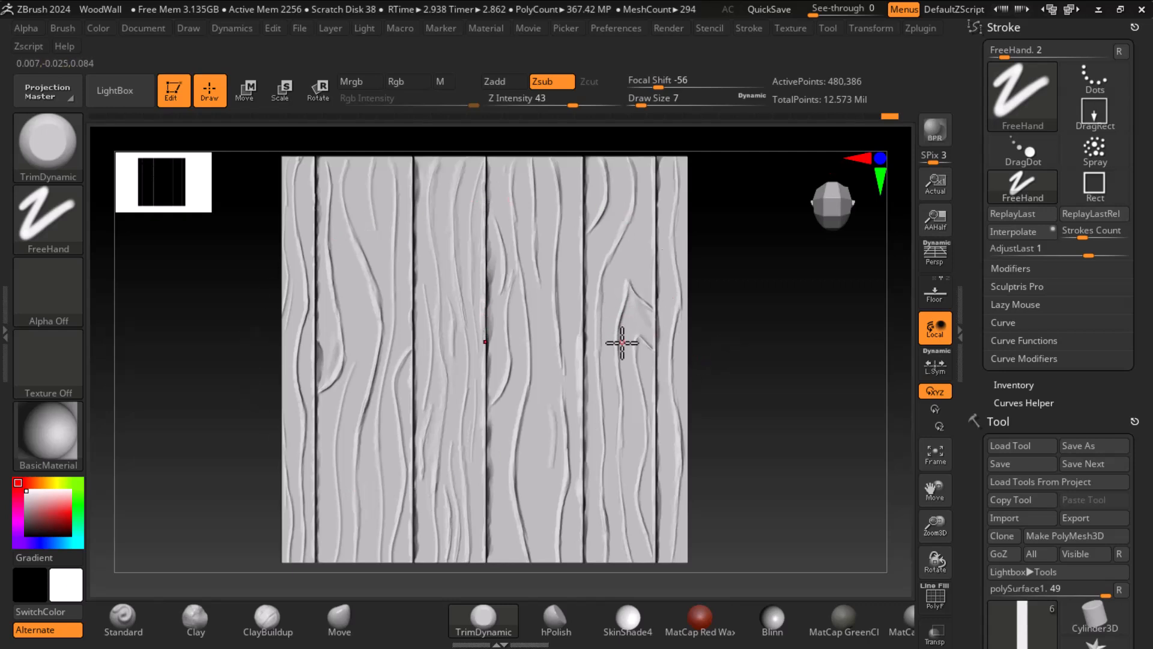
Step: Select the rightmost plank, set the Smooth brush's Z Intensity to 22 and soften the upper part of its grain ridge
{"action": "left_click_drag", "start_coordinate": [814, 354], "coordinate": [737, 269], "text": "alt"}
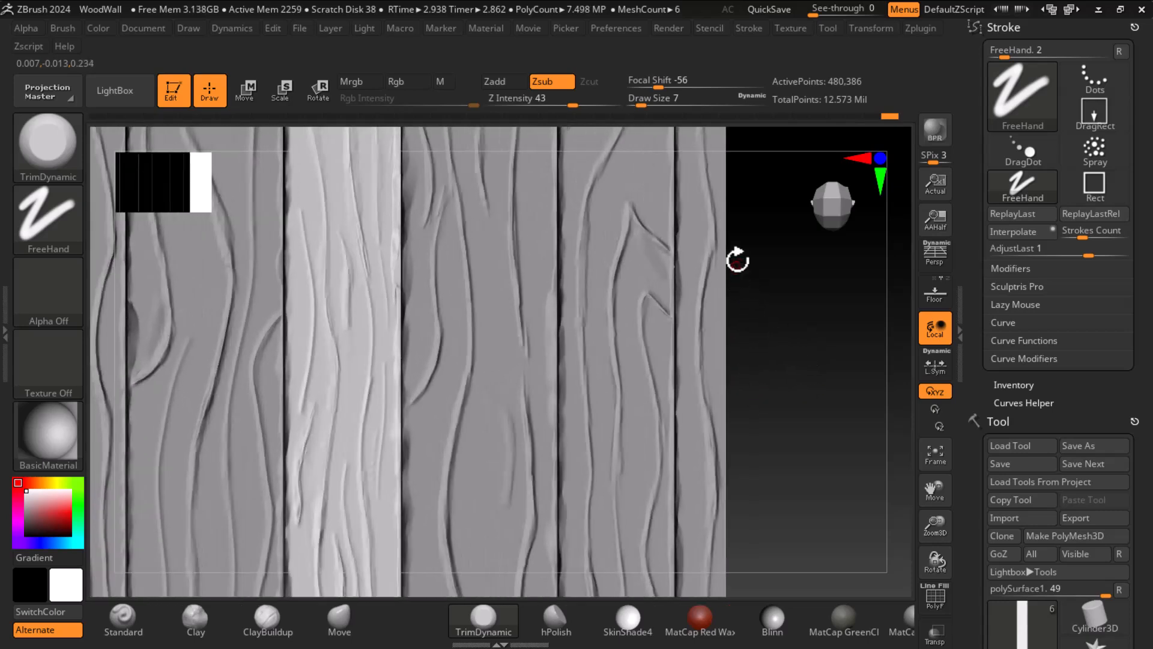
{"action": "left_click", "coordinate": [712, 249], "text": "alt"}
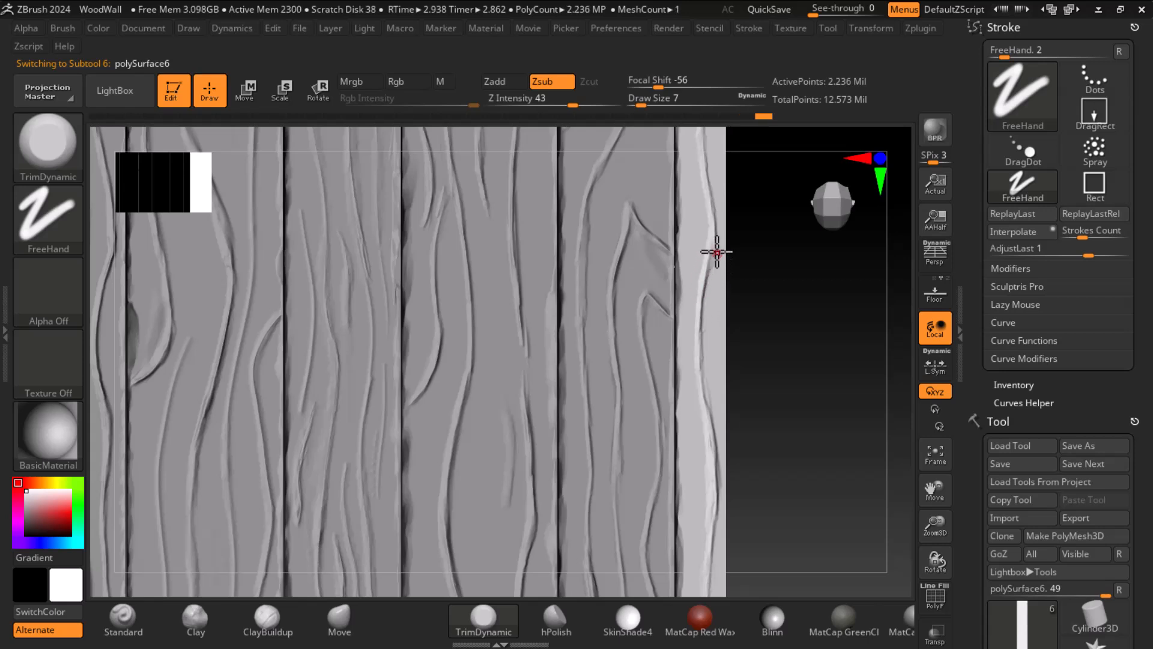
{"action": "key", "text": "shift"}
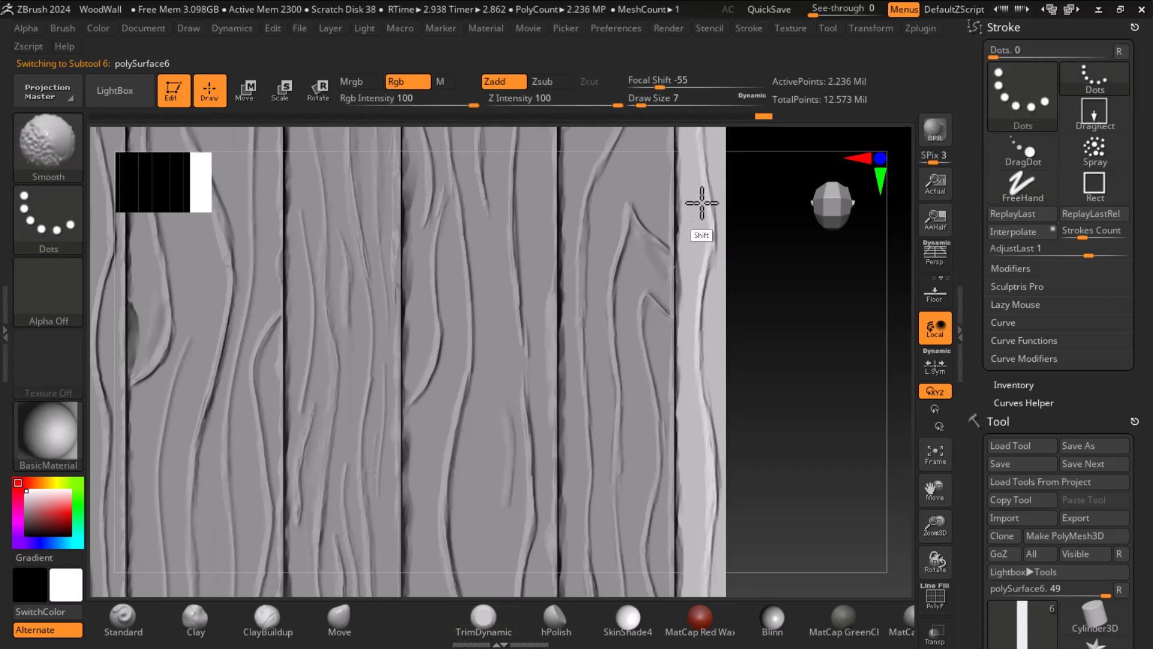
{"action": "left_click", "coordinate": [549, 106], "text": "shift"}
{"action": "left_click_drag", "start_coordinate": [711, 197], "coordinate": [701, 178], "text": "shift"}
Step: Render a BPR preview of the whole wall to check the grain across all the planks
{"action": "left_click_drag", "start_coordinate": [752, 261], "coordinate": [794, 327], "text": "alt"}
{"action": "key", "text": "shift"}
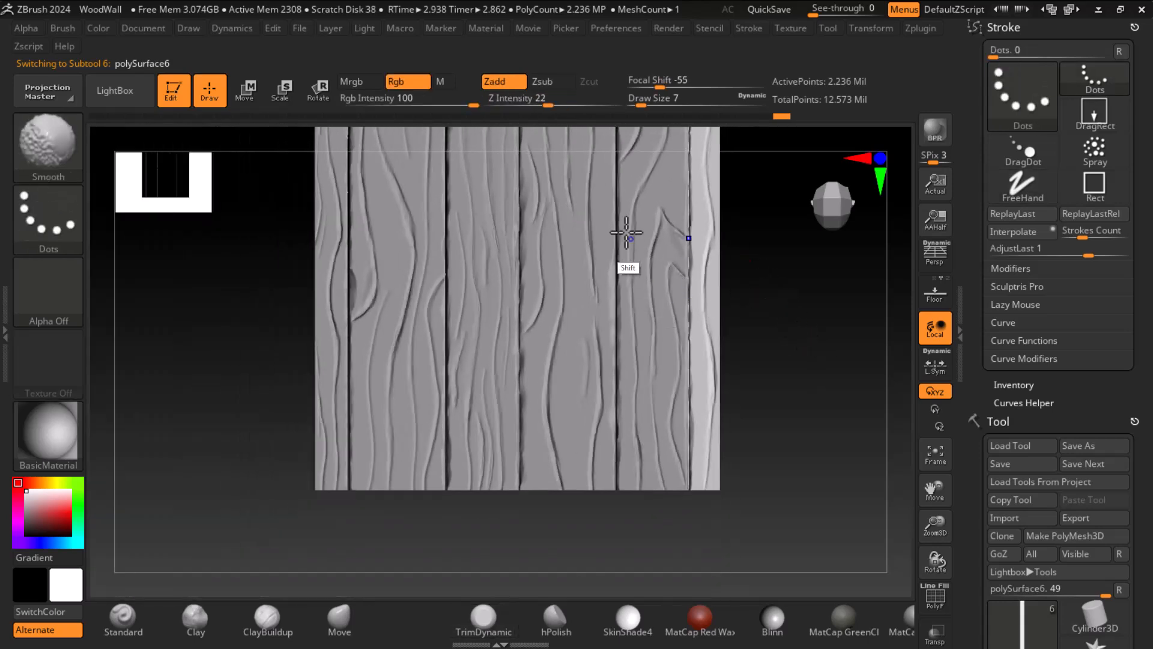
{"action": "left_click_drag", "start_coordinate": [780, 367], "coordinate": [811, 425], "text": "alt"}
{"action": "key", "text": "shift"}
{"action": "left_click_drag", "start_coordinate": [838, 370], "coordinate": [818, 394], "text": "alt"}
{"action": "left_click", "coordinate": [937, 132]}
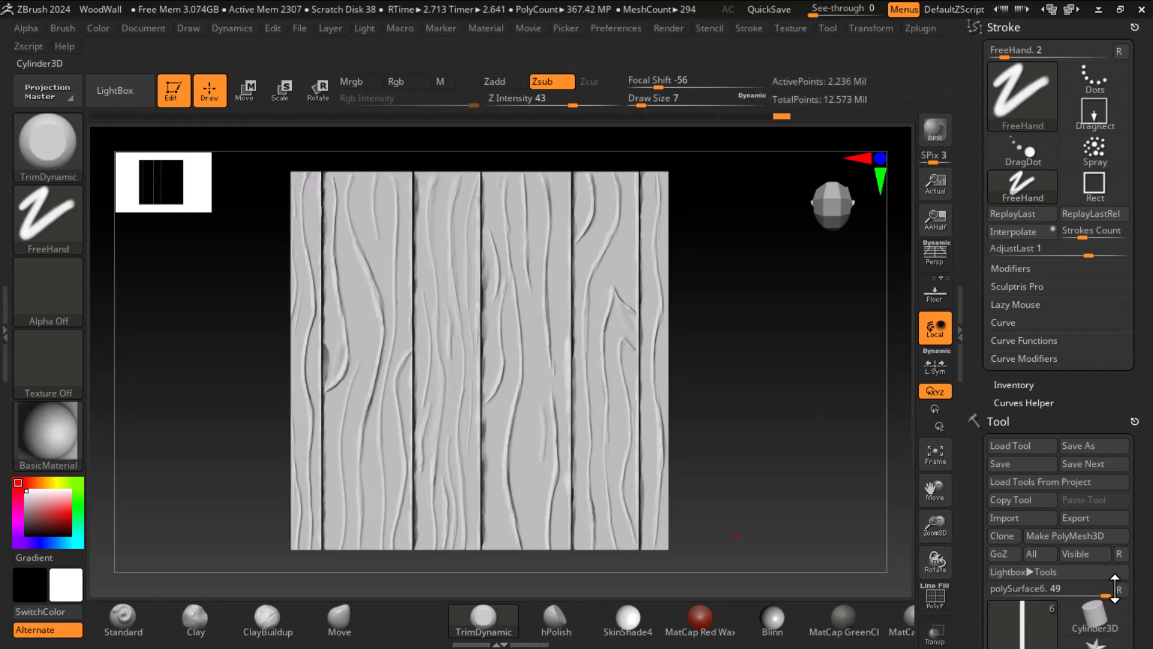
{"action": "key", "text": "super"}
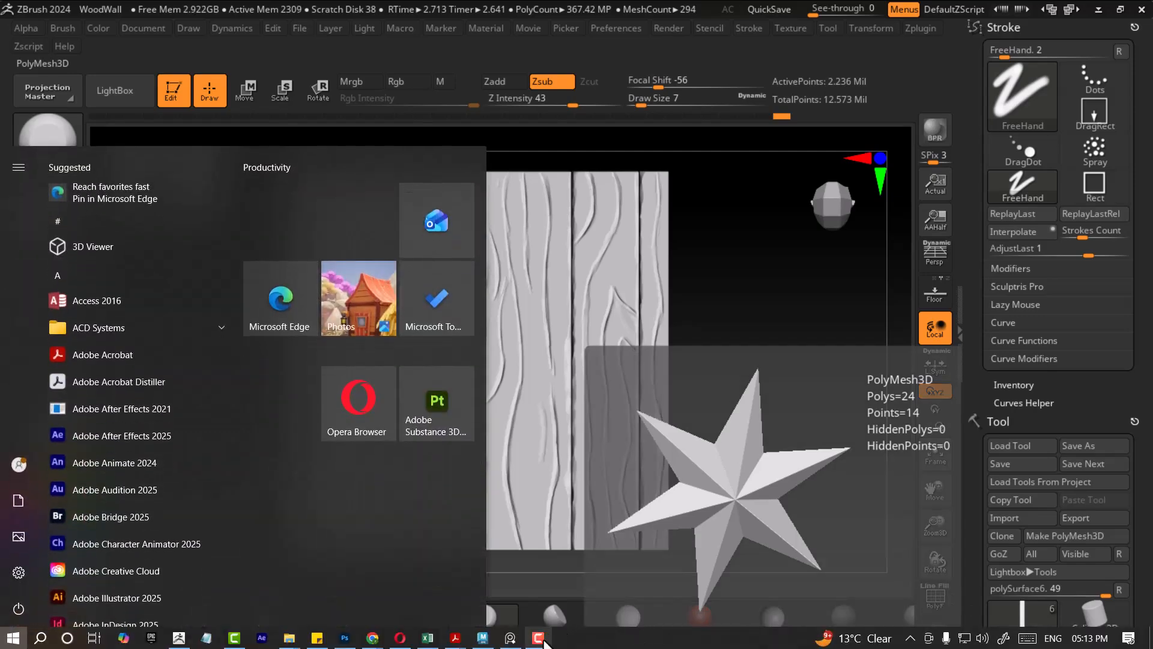